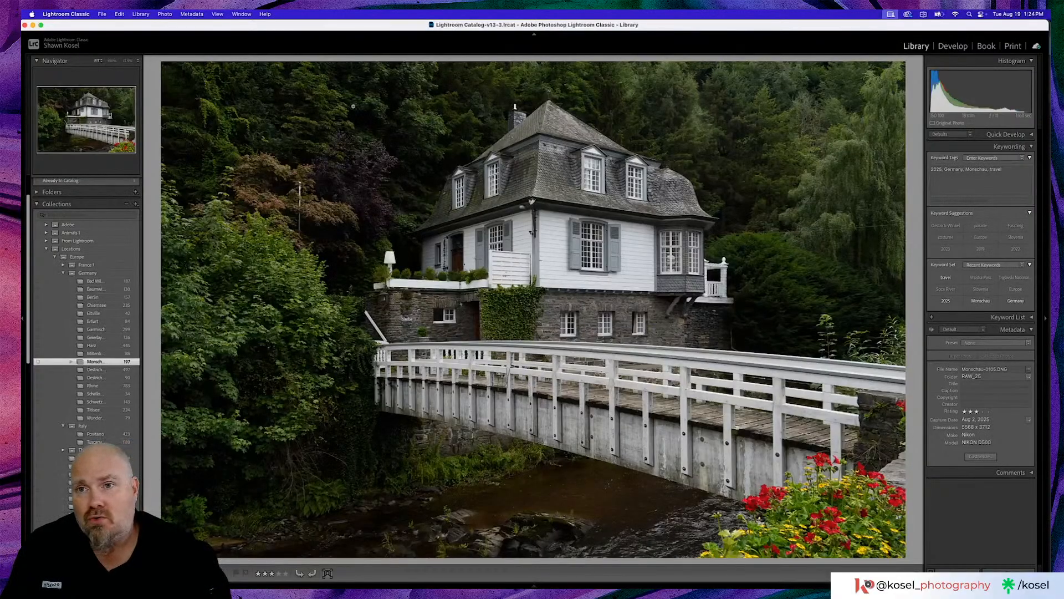
- Review the Monschau collection, examining the white house, the rooftops with the round tower, and the dark clock tower photo
click(606, 261)
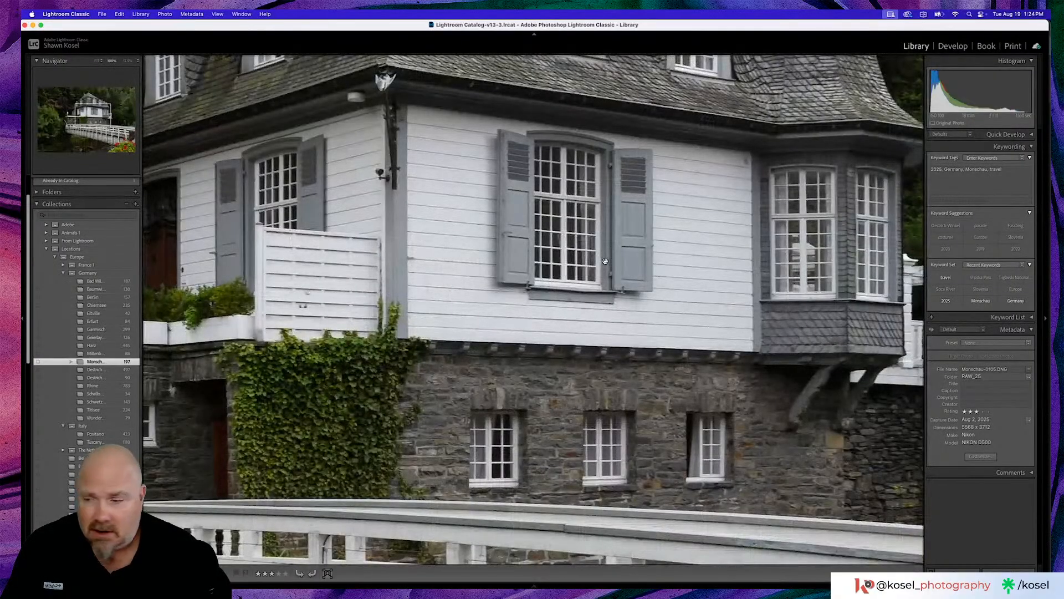
click(606, 261)
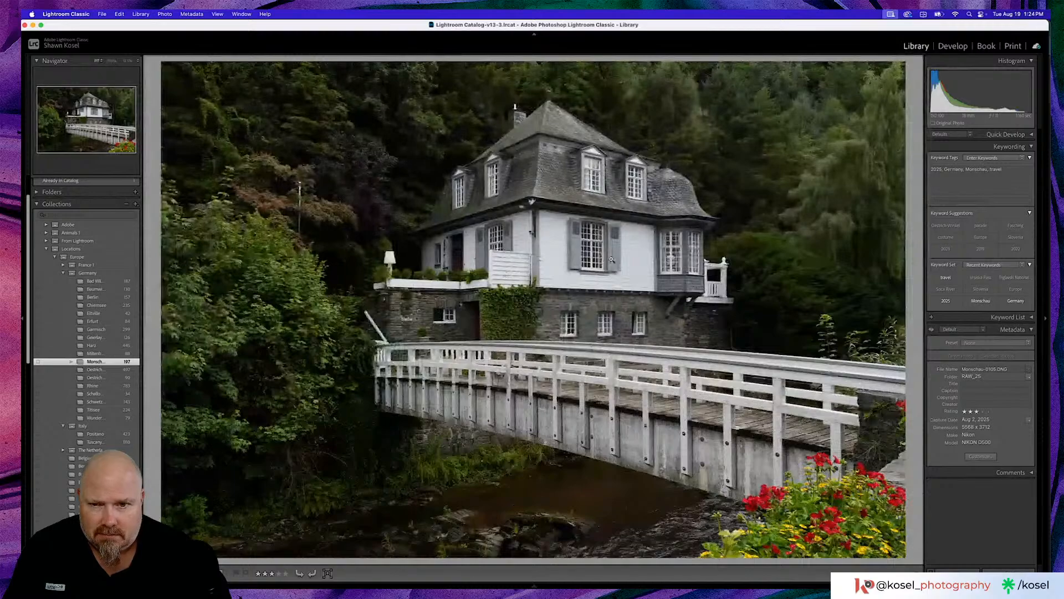
key(g)
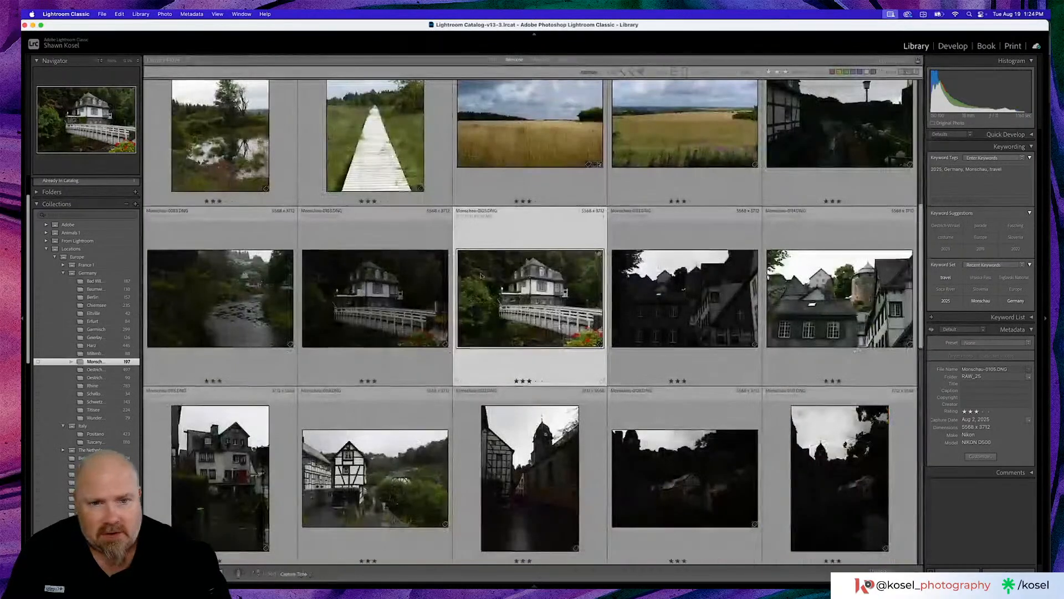
click(814, 295)
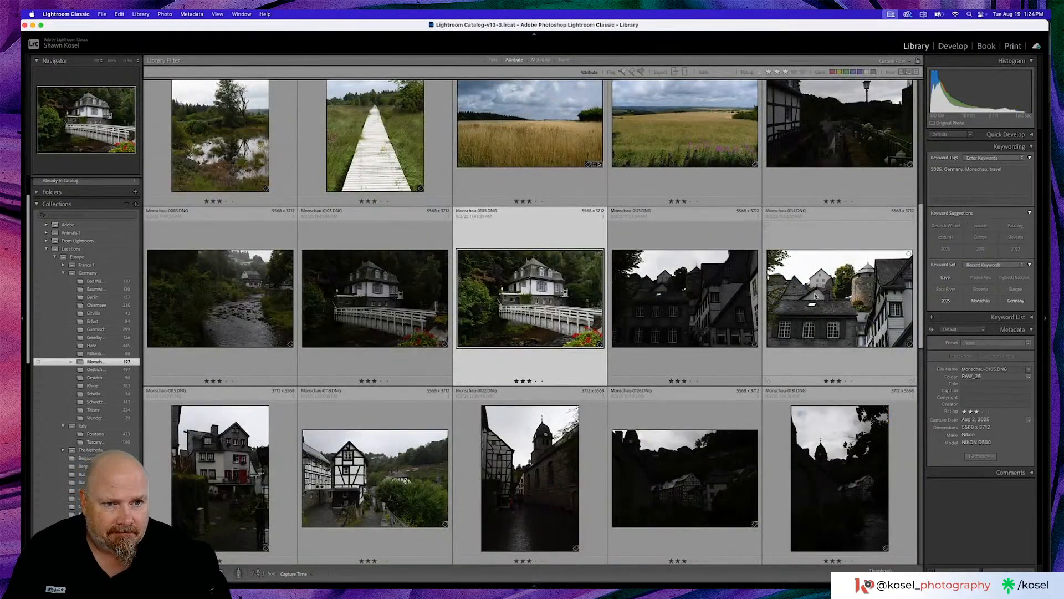
key(e)
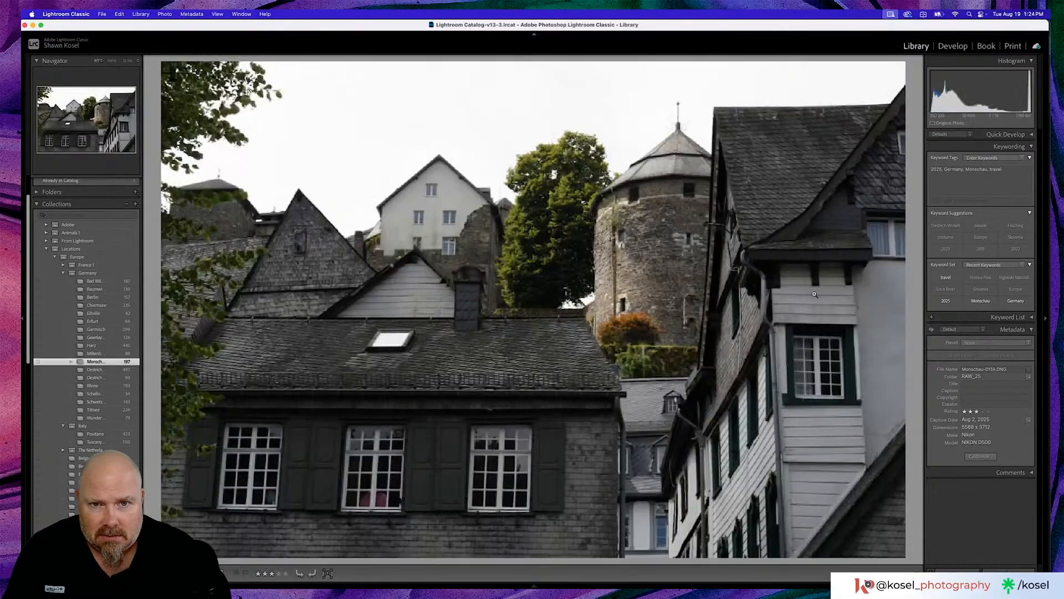
key(g)
scroll(503, 305, down, 5)
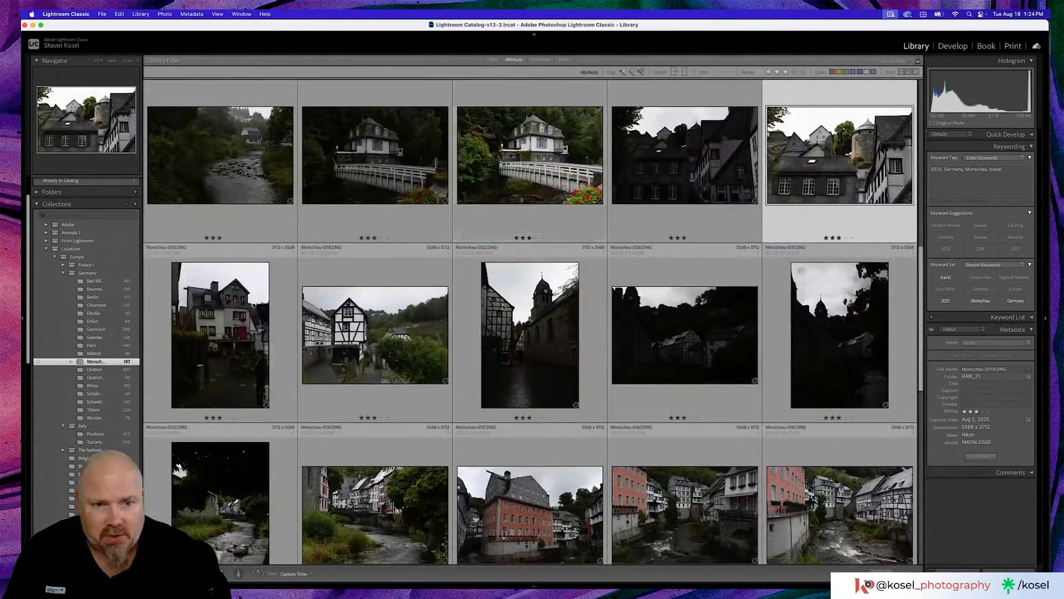
scroll(502, 305, down, 2)
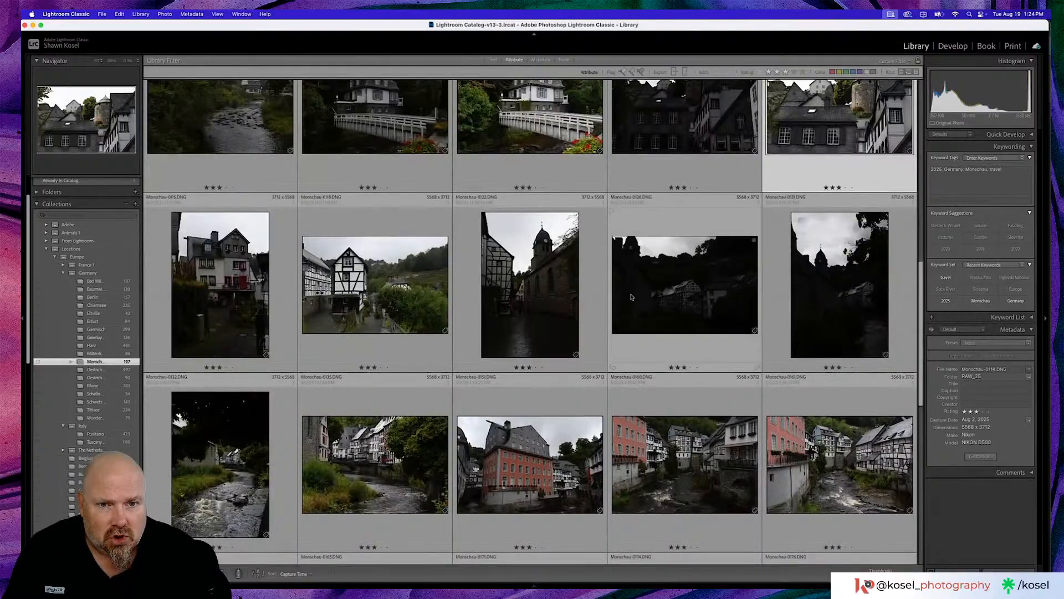
double_click(643, 295)
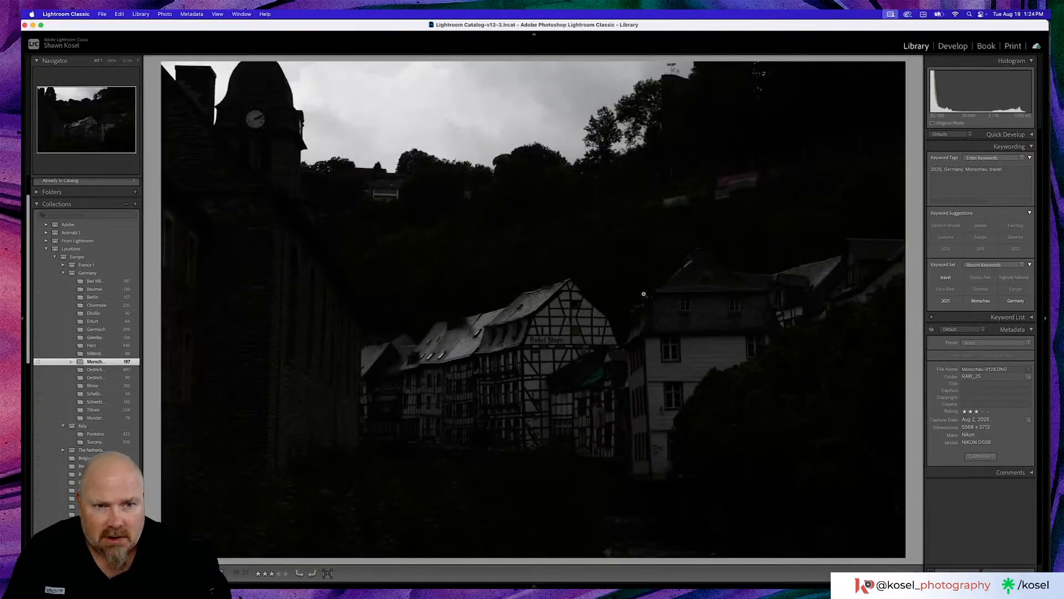
key(g)
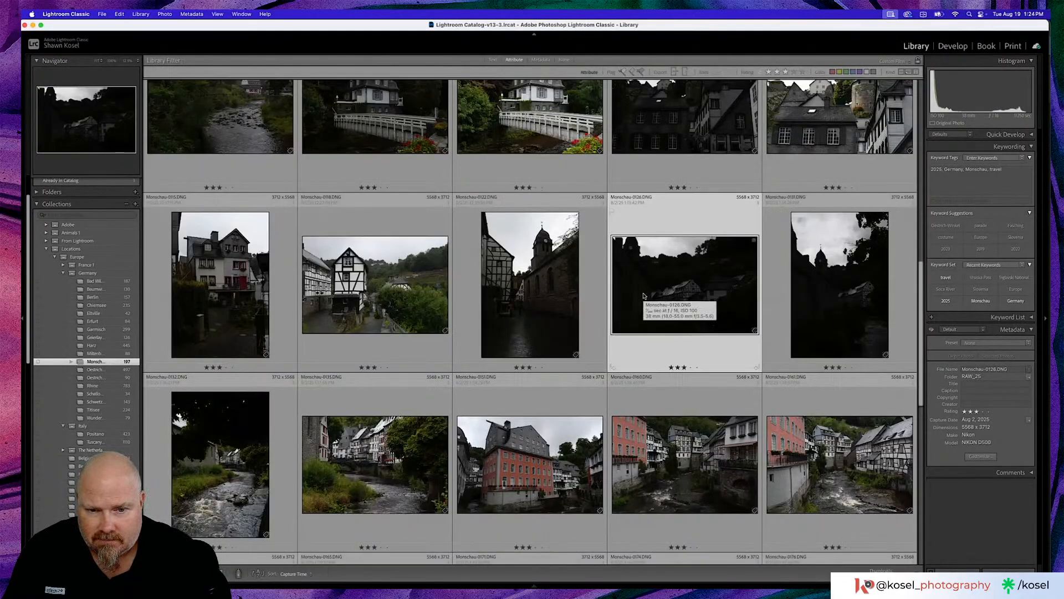
scroll(643, 295, down, 3)
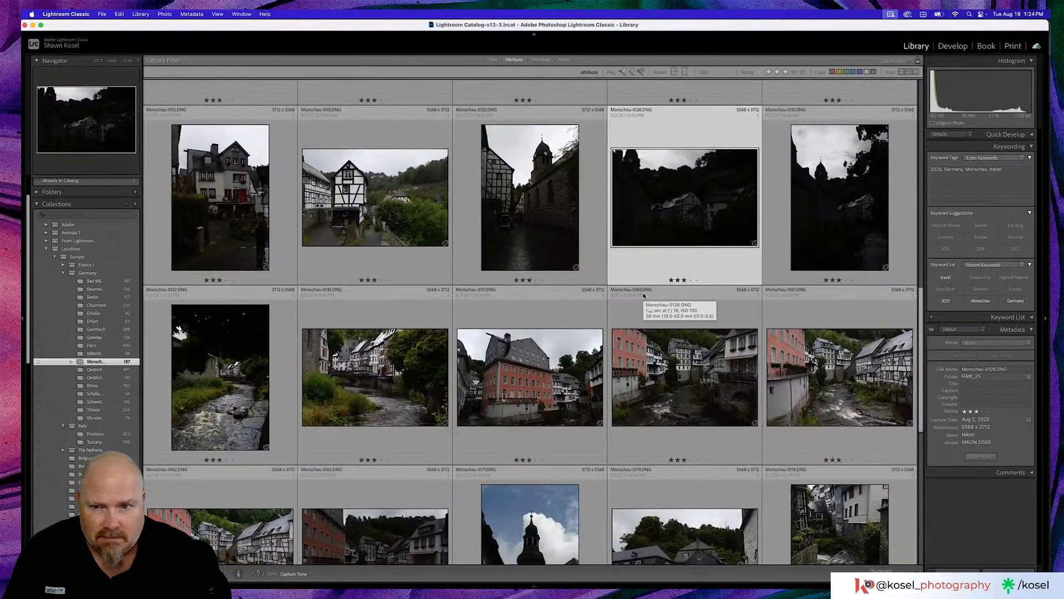
- Open the river photo with the half-timbered houses in Develop and inspect the people around its bridge at 100%
double_click(378, 380)
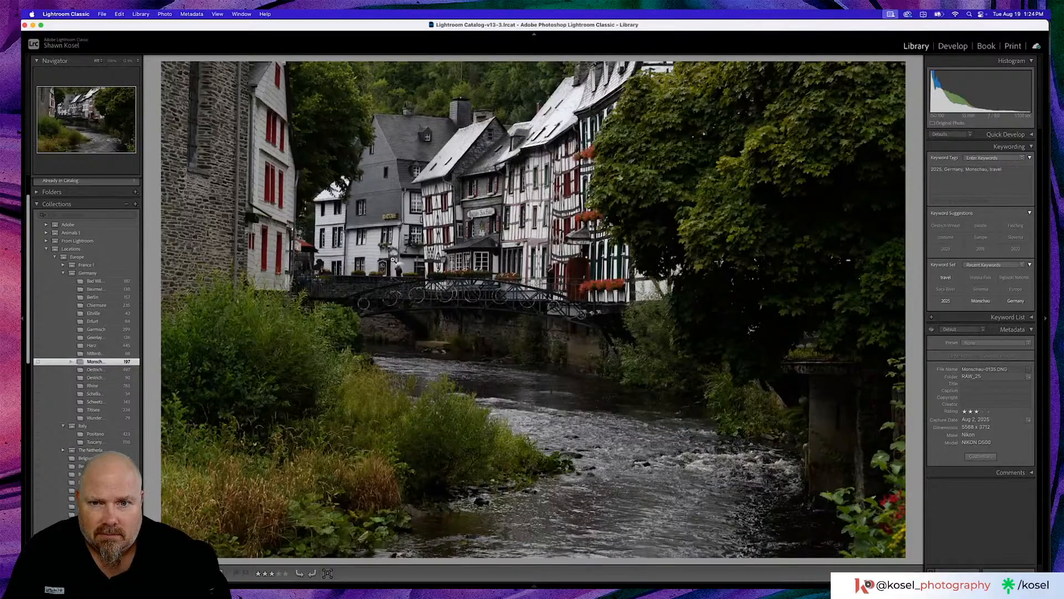
click(392, 259)
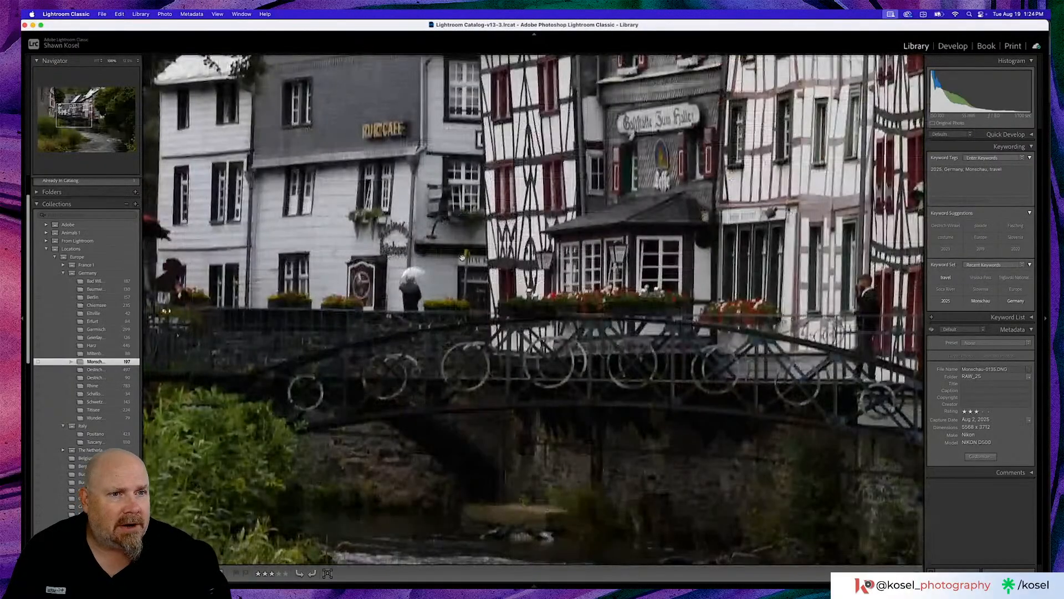
key(d)
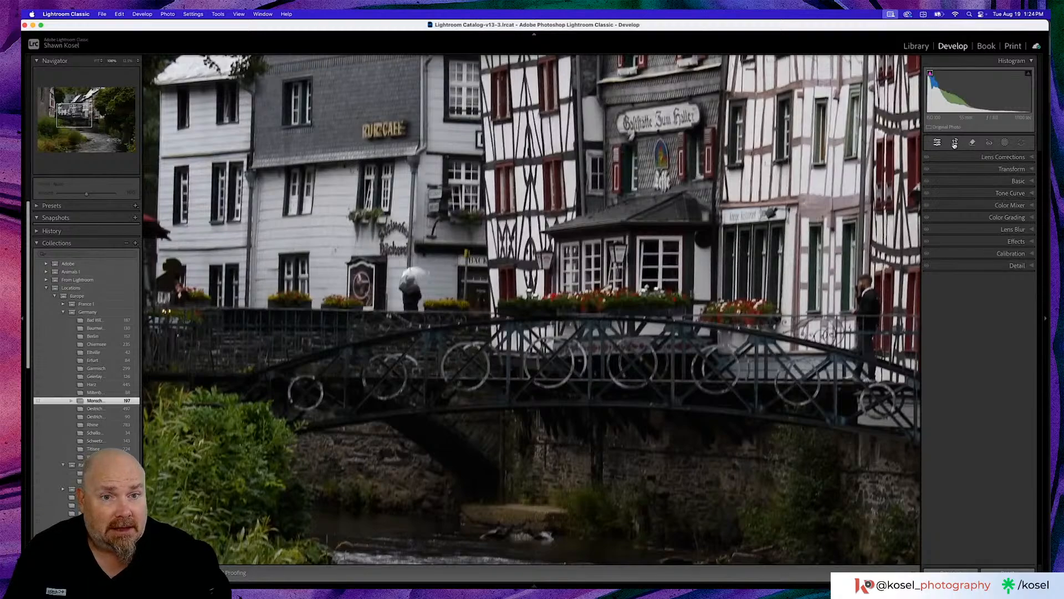
drag(637, 204, 733, 204)
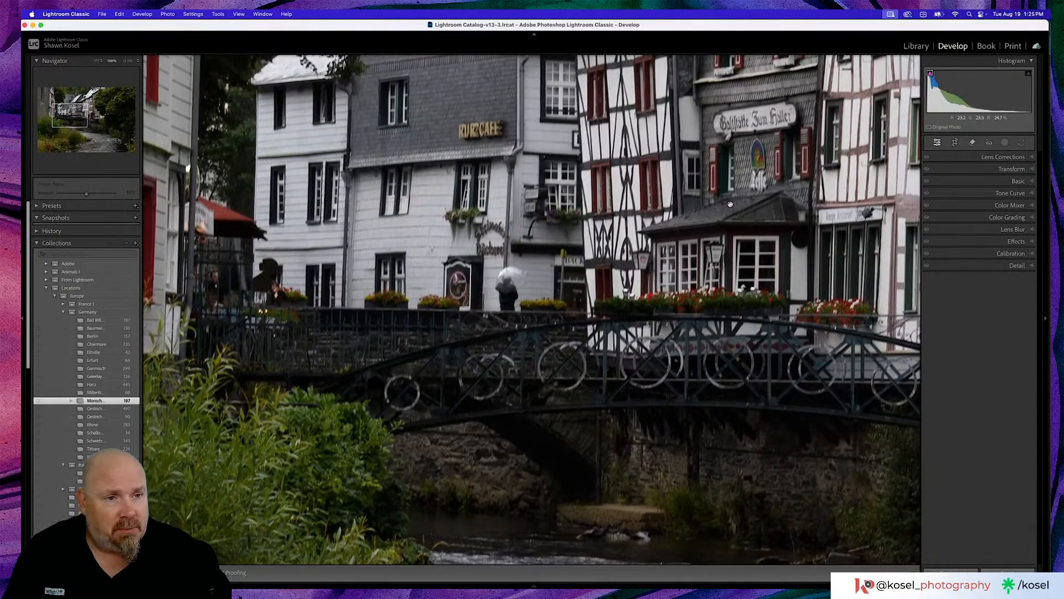
click(731, 204)
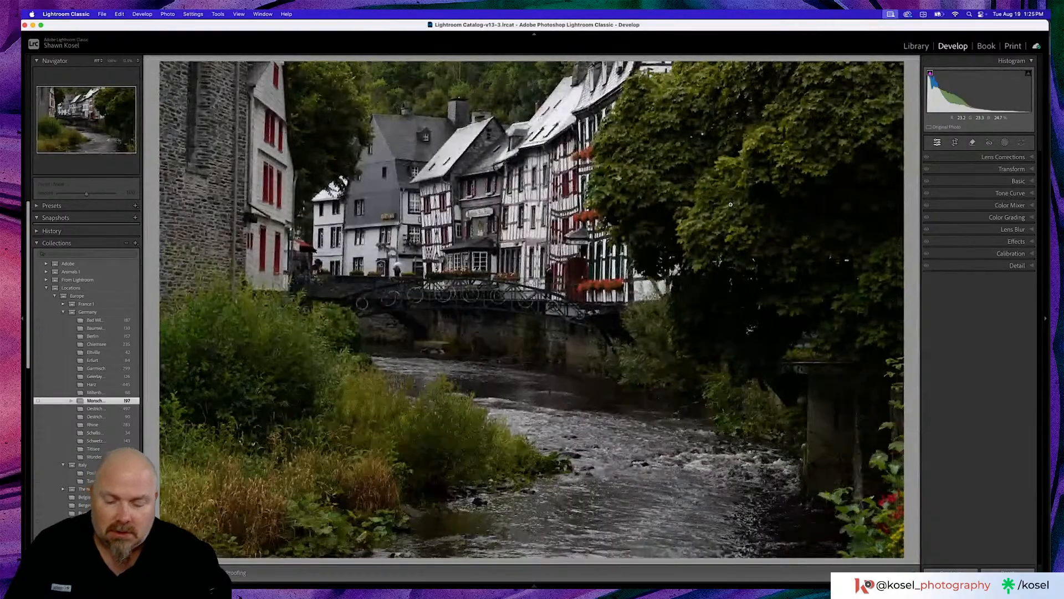
- Switch to Discord in Chrome and examine the Ansco camera and TLR viewfinder pictures posted in stream-chat
key(super+Tab)
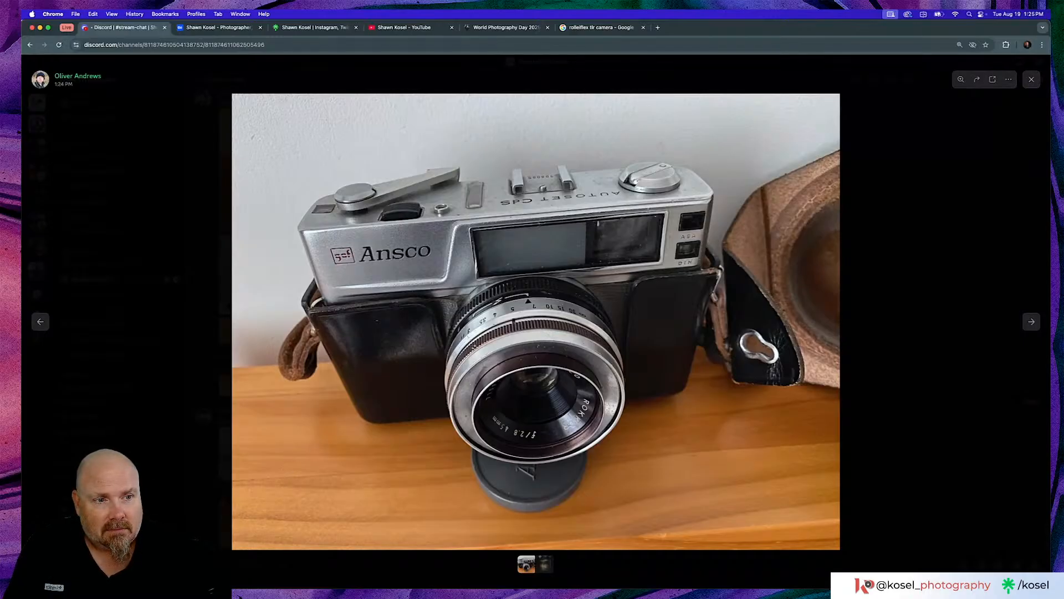
click(1031, 321)
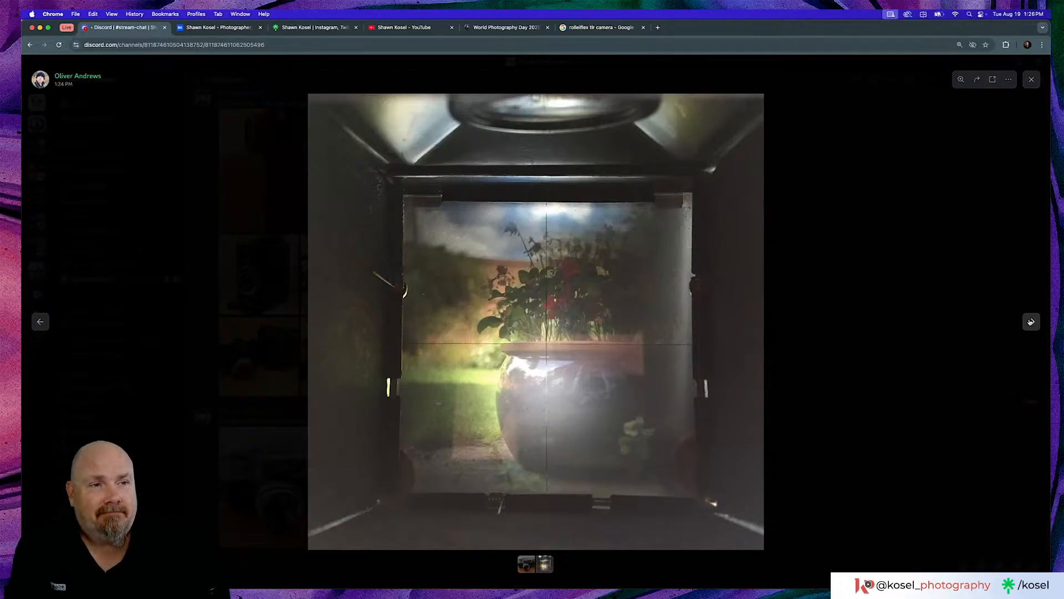
click(1031, 80)
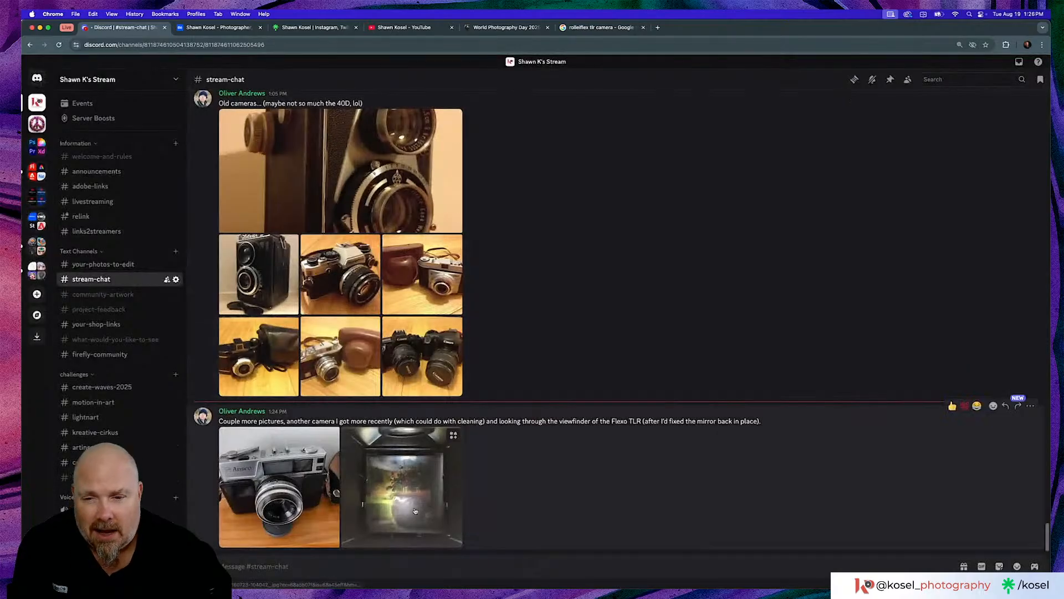
click(454, 435)
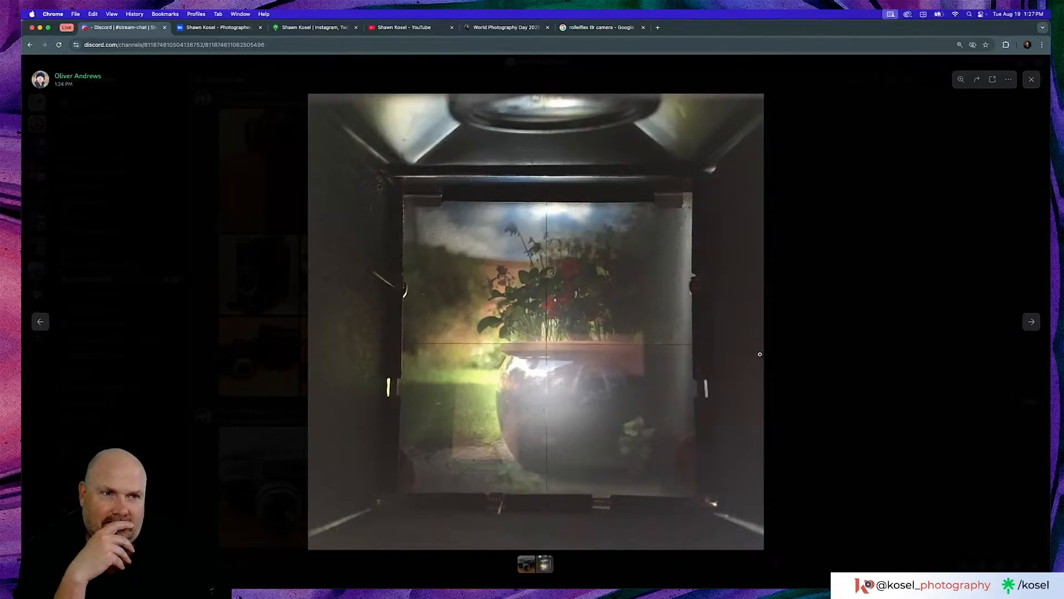
click(1032, 79)
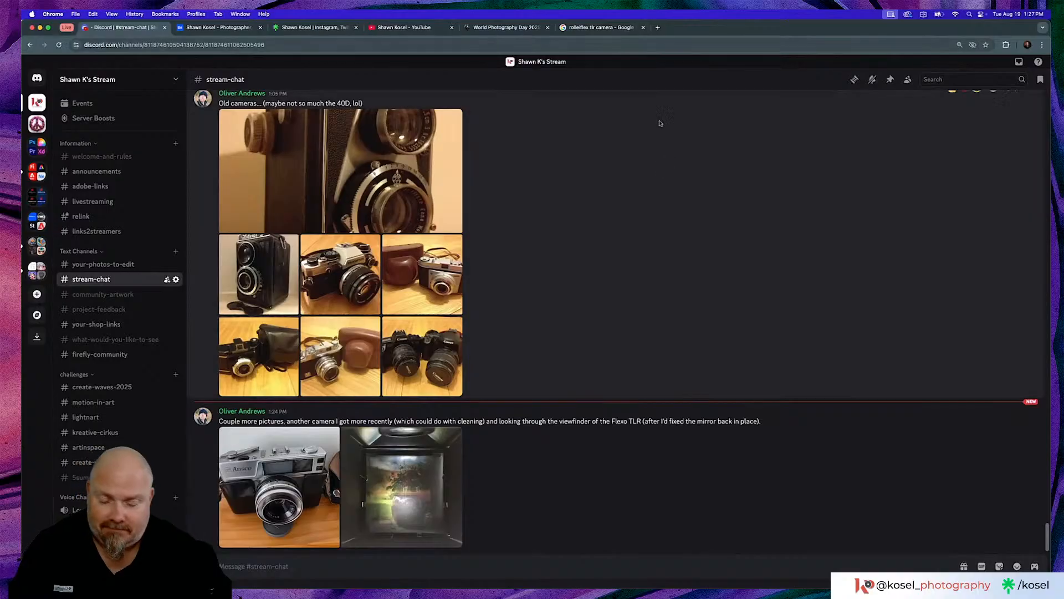
- Switch back to Lightroom Classic and try to remove the person with the white umbrella using the Remove tool at brush size 12
key(super+Tab)
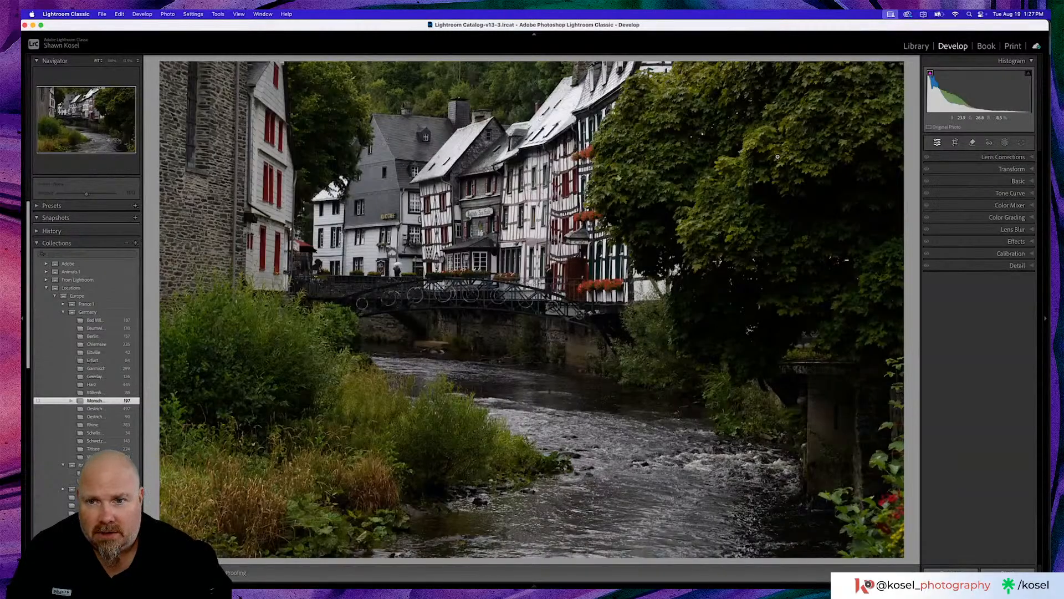
click(323, 261)
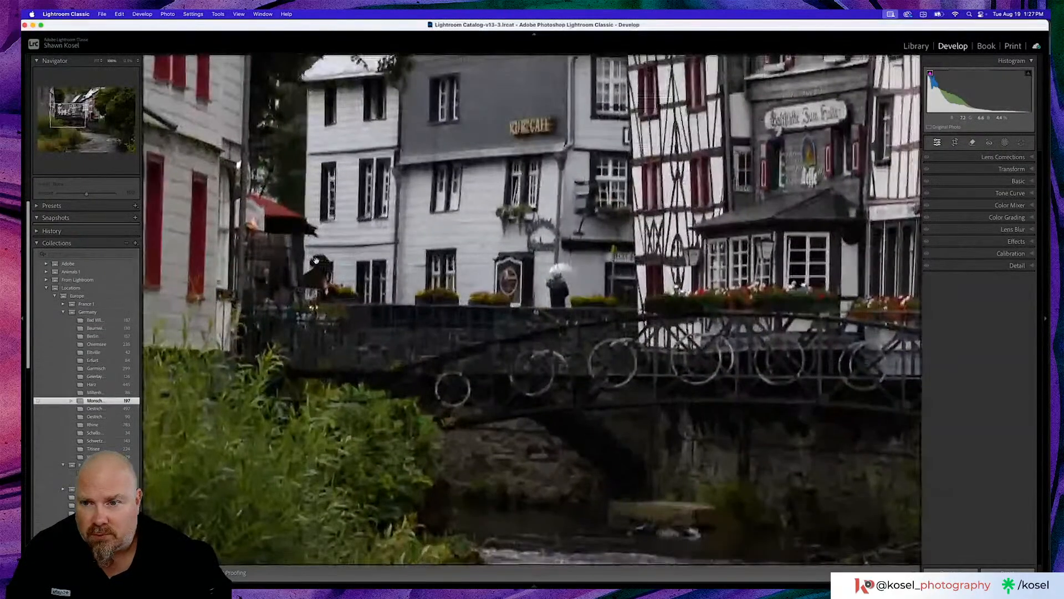
click(973, 145)
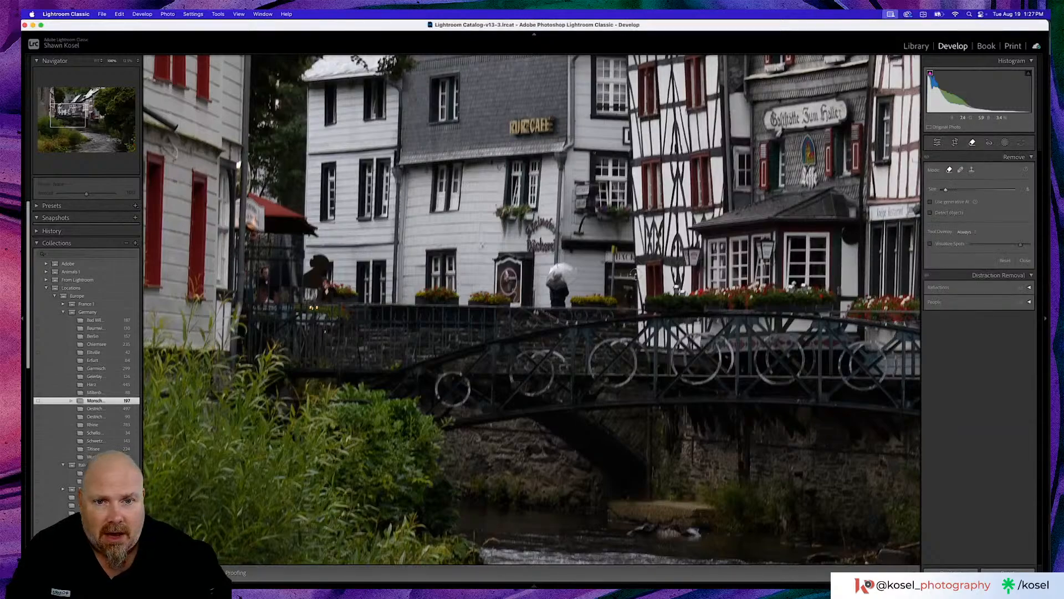
scroll(550, 279, up, 5)
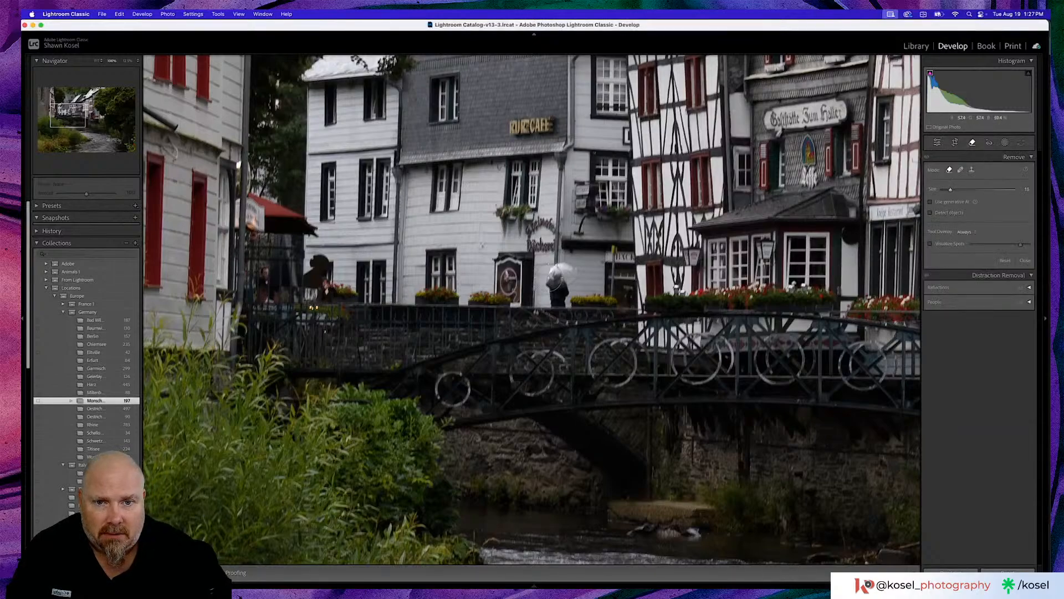
scroll(559, 279, down, 3)
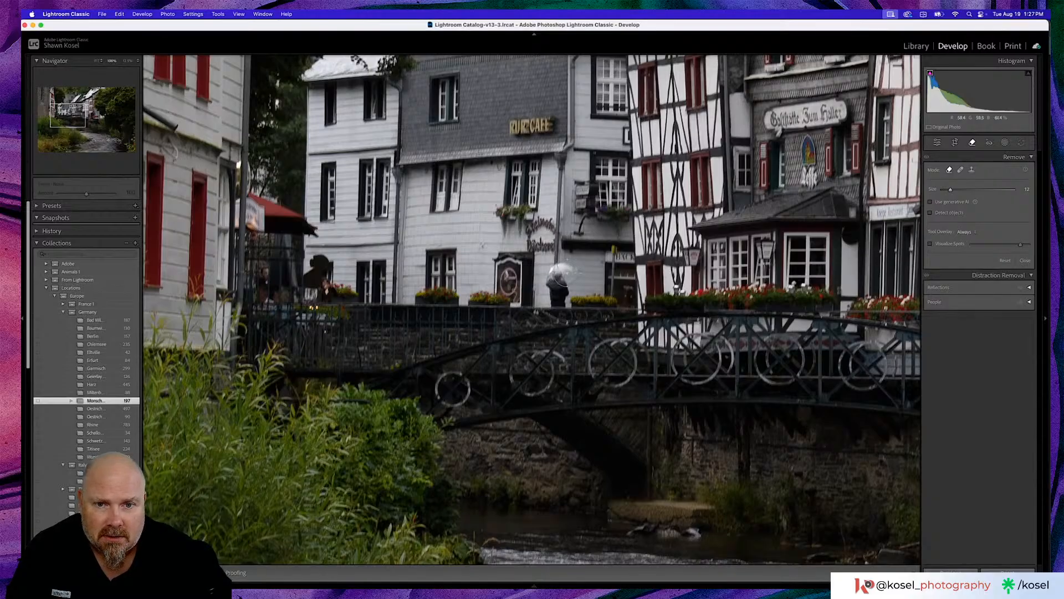
drag(560, 276, 561, 292)
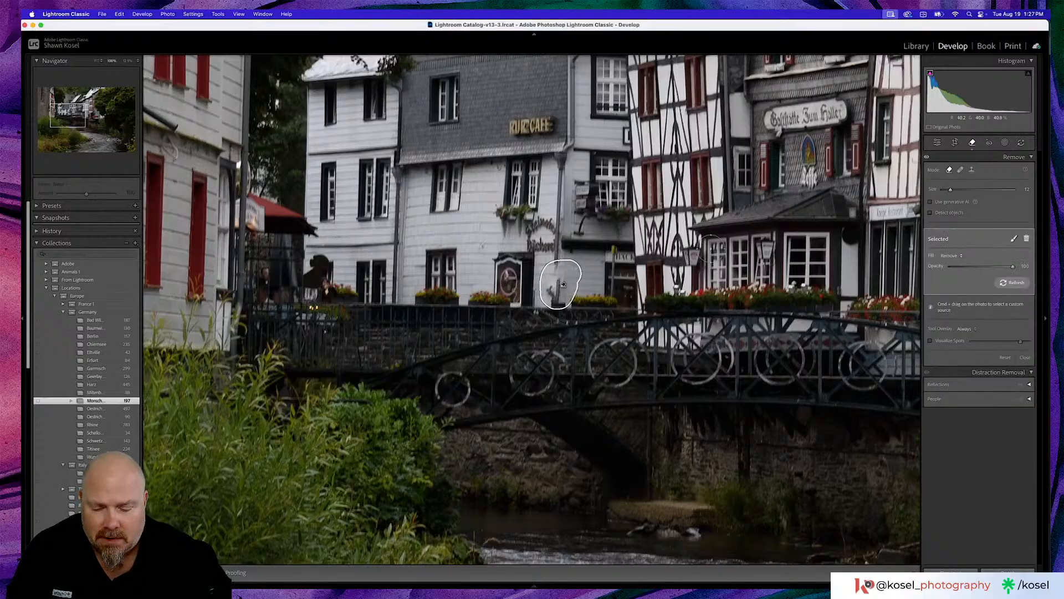
key(super+z)
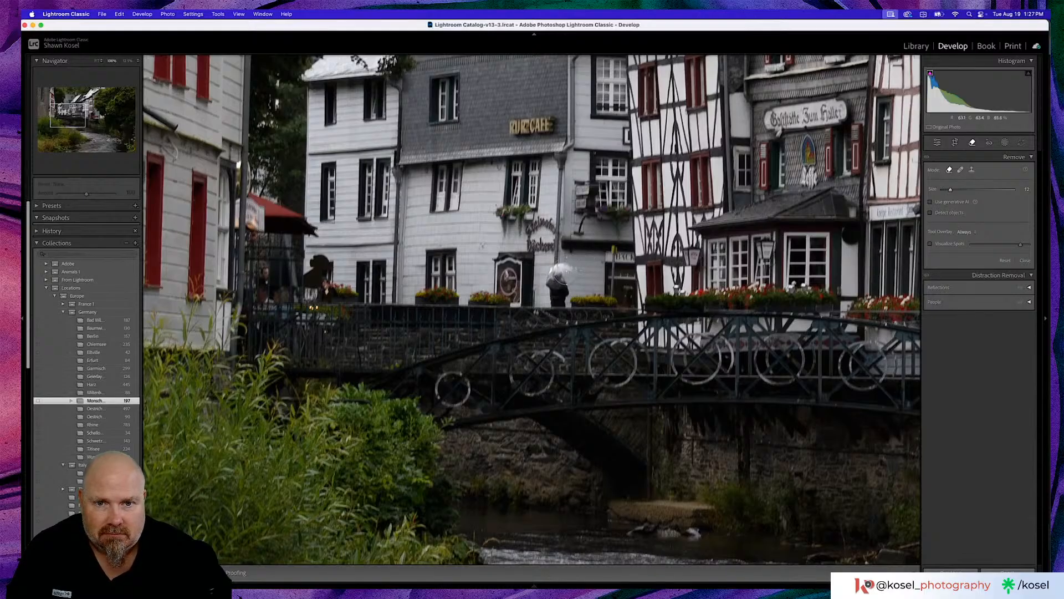
- Remove the person with the white umbrella using generative AI and choose the first variation
click(931, 201)
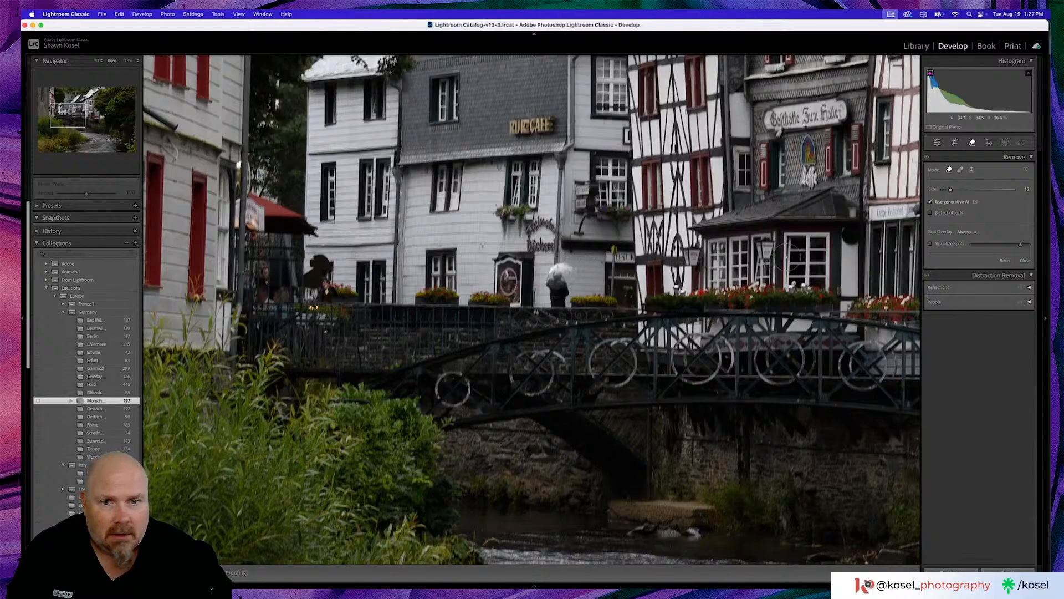
mouse_move(573, 268)
mouse_down()
mouse_move(553, 272)
mouse_move(561, 294)
mouse_up()
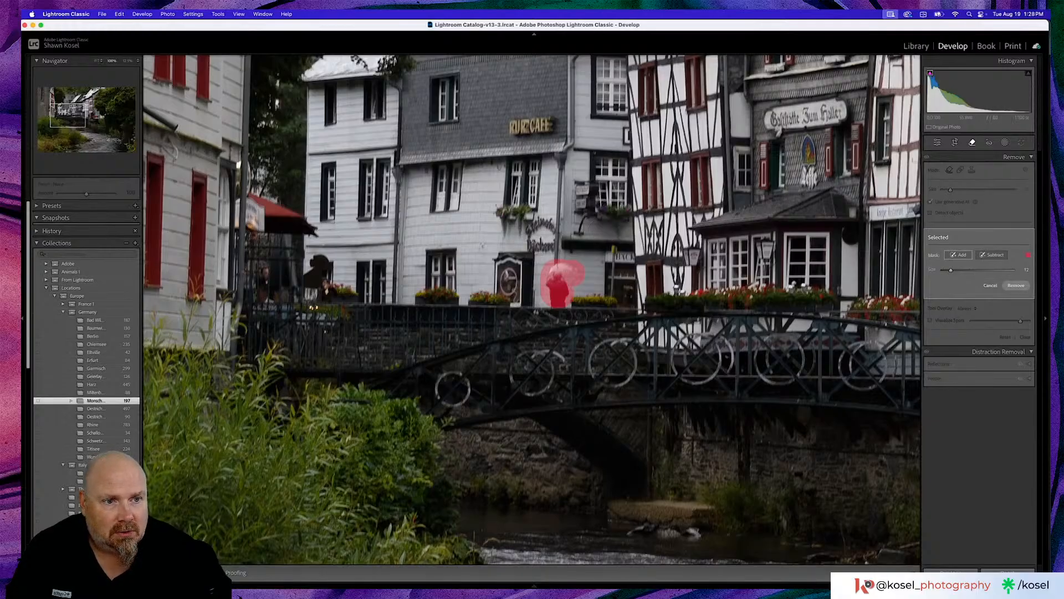
click(1015, 286)
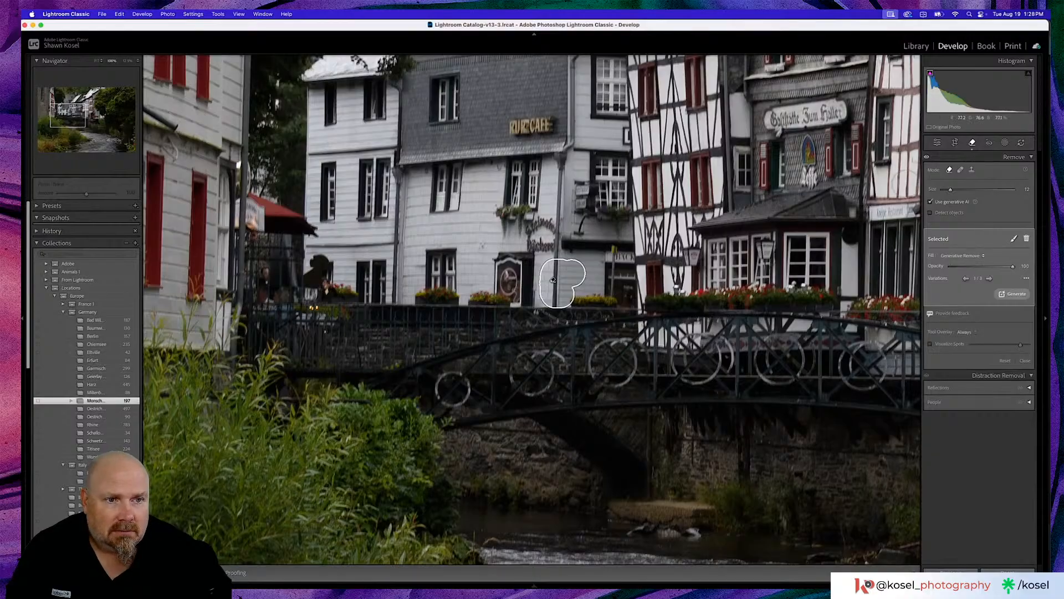
click(965, 279)
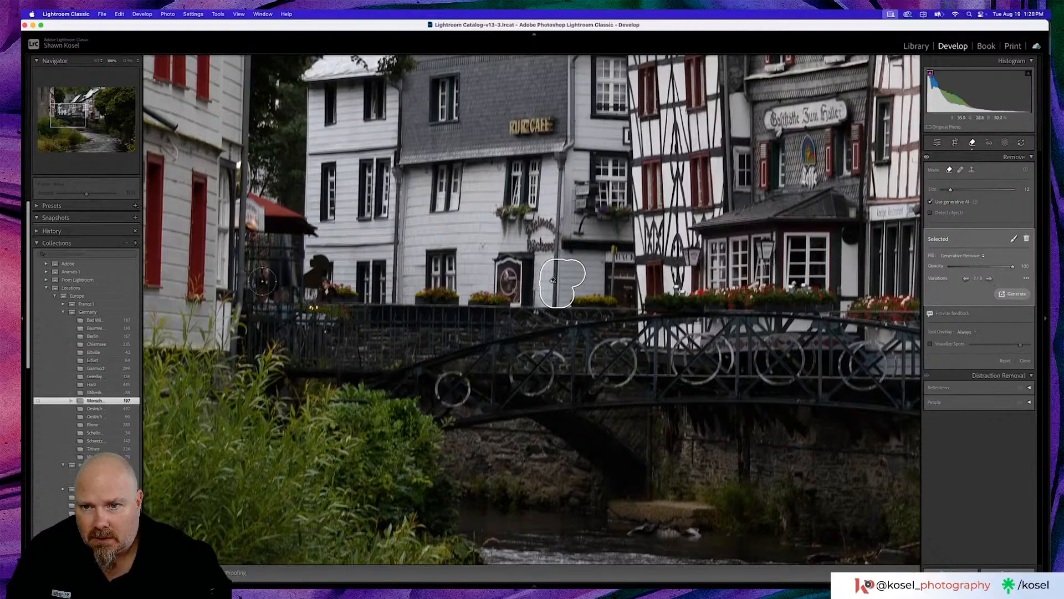
- Remove the figure beside the flower box near the red awning with generative AI, using a smaller brush, and choose the second variation
scroll(331, 277, down, 3)
mouse_move(323, 281)
mouse_down()
mouse_move(319, 293)
mouse_move(332, 291)
mouse_up()
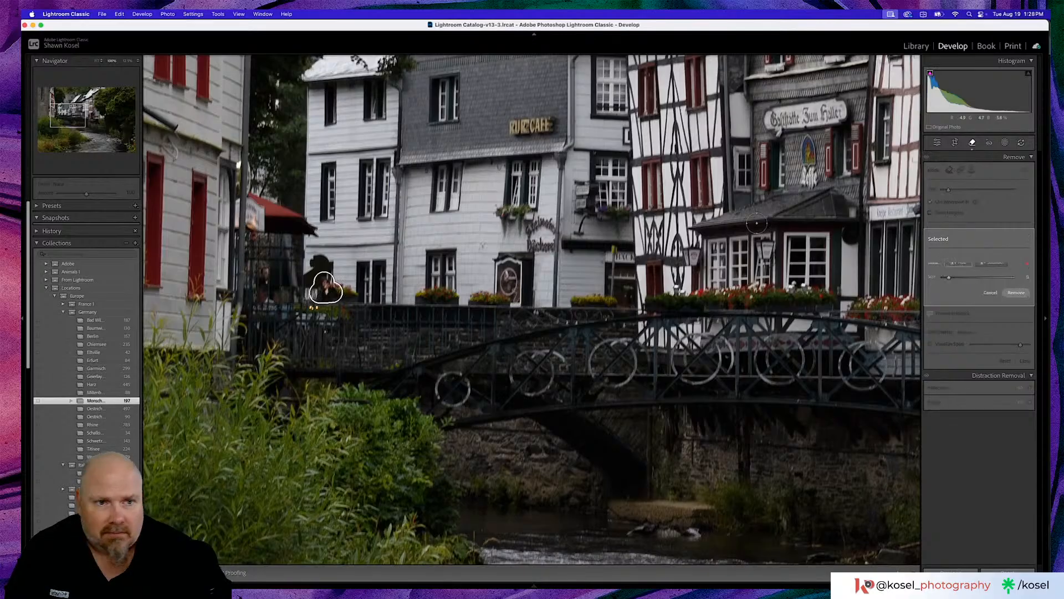
click(1020, 287)
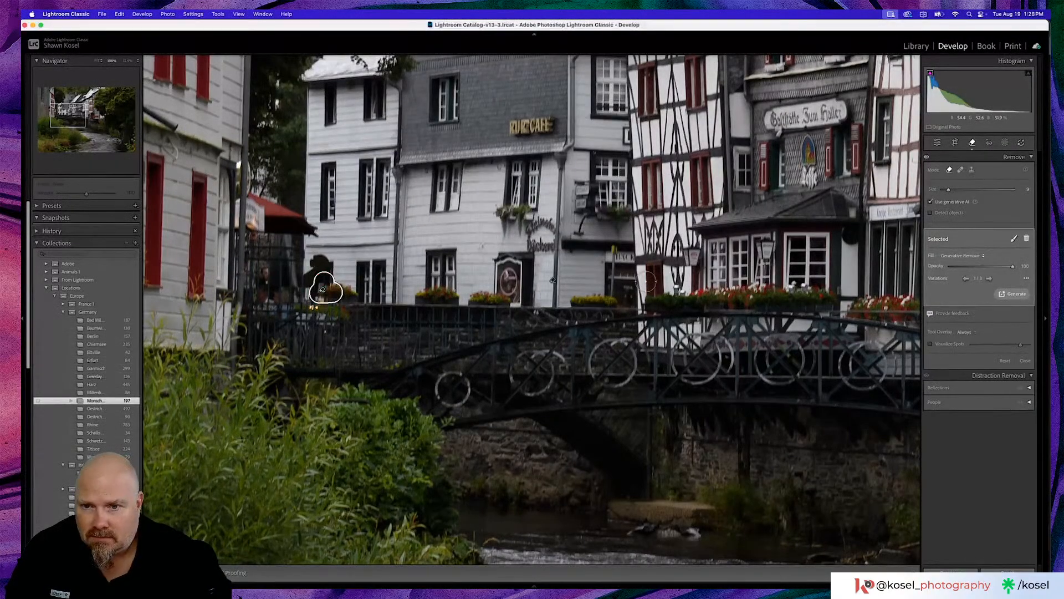
click(989, 279)
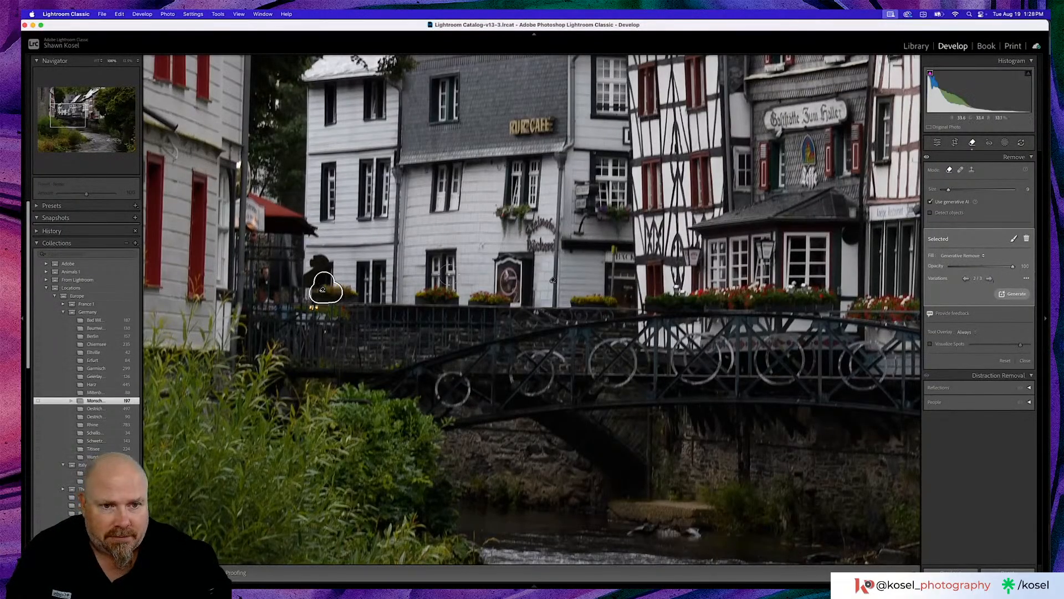
- Remove the person standing on the bridge near the café door with generative AI, choose the second variation, and return to the edit settings
drag(576, 324, 331, 315)
drag(634, 349, 413, 348)
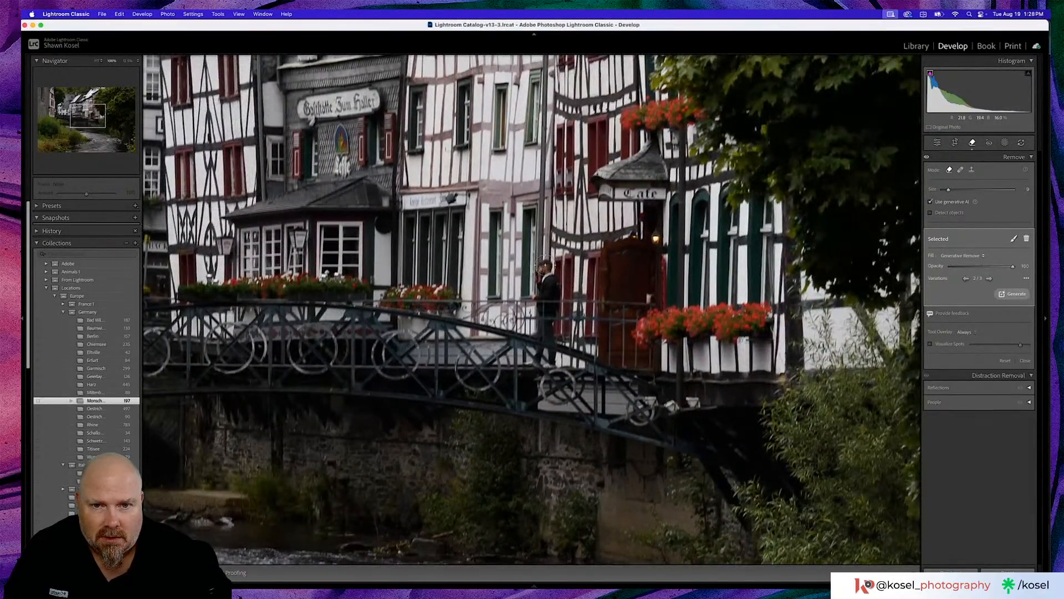
mouse_move(545, 265)
mouse_down()
mouse_move(537, 342)
mouse_move(525, 360)
mouse_move(553, 361)
mouse_move(556, 272)
mouse_up()
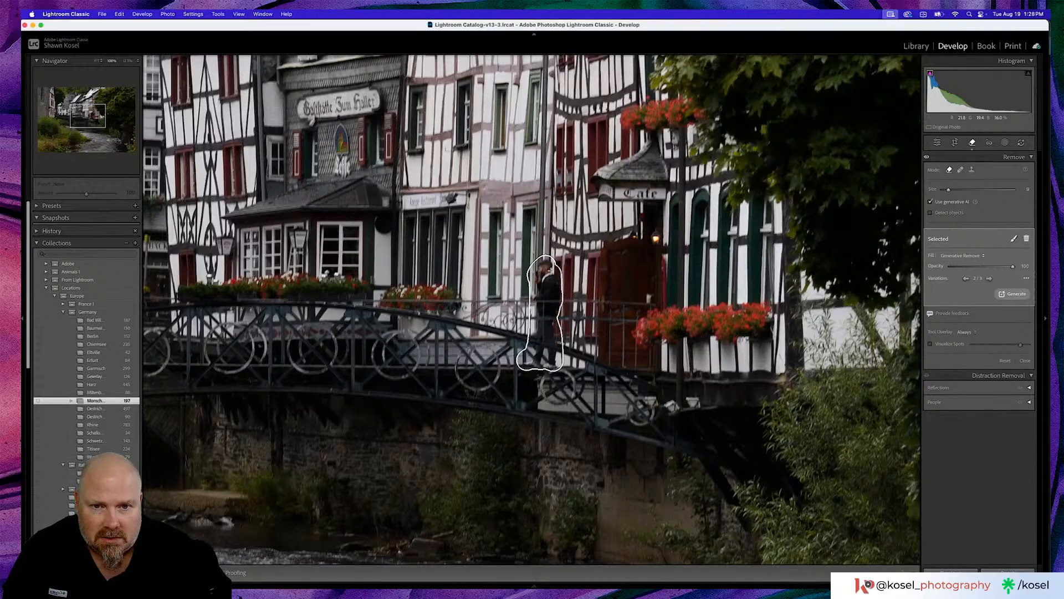
click(536, 292)
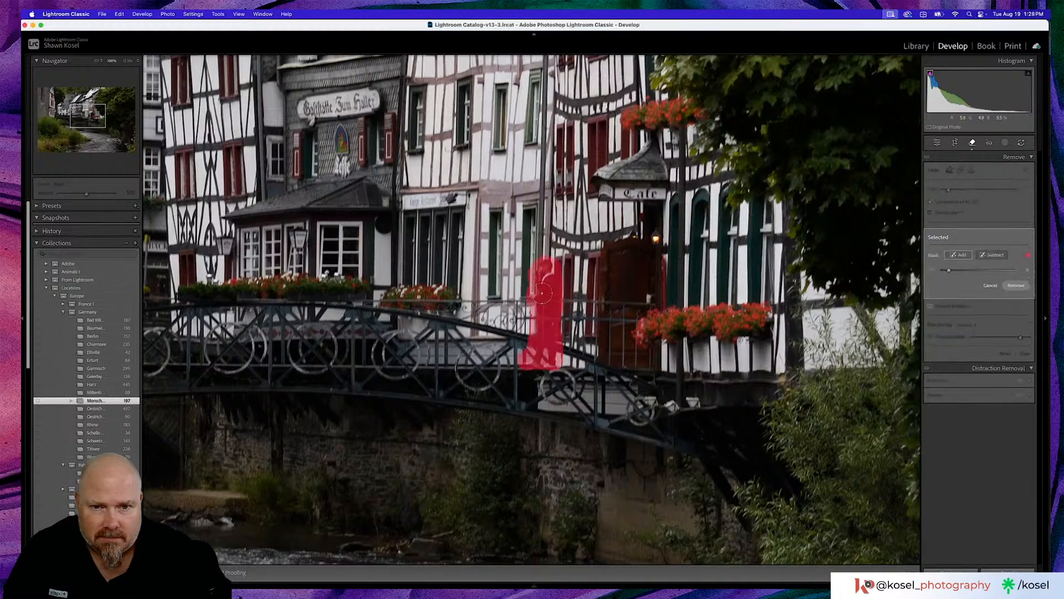
click(1015, 285)
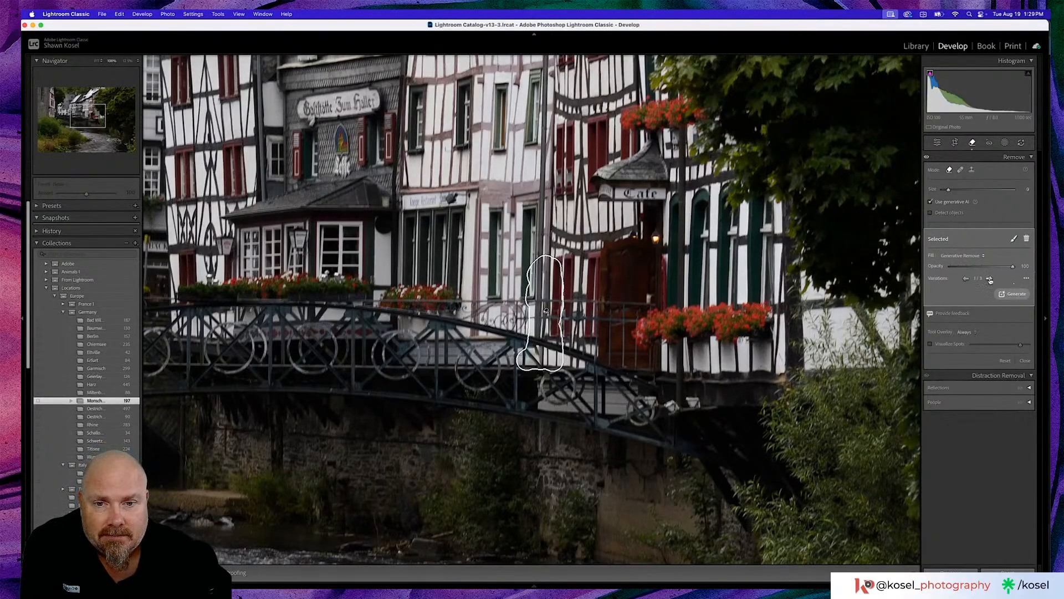
click(990, 279)
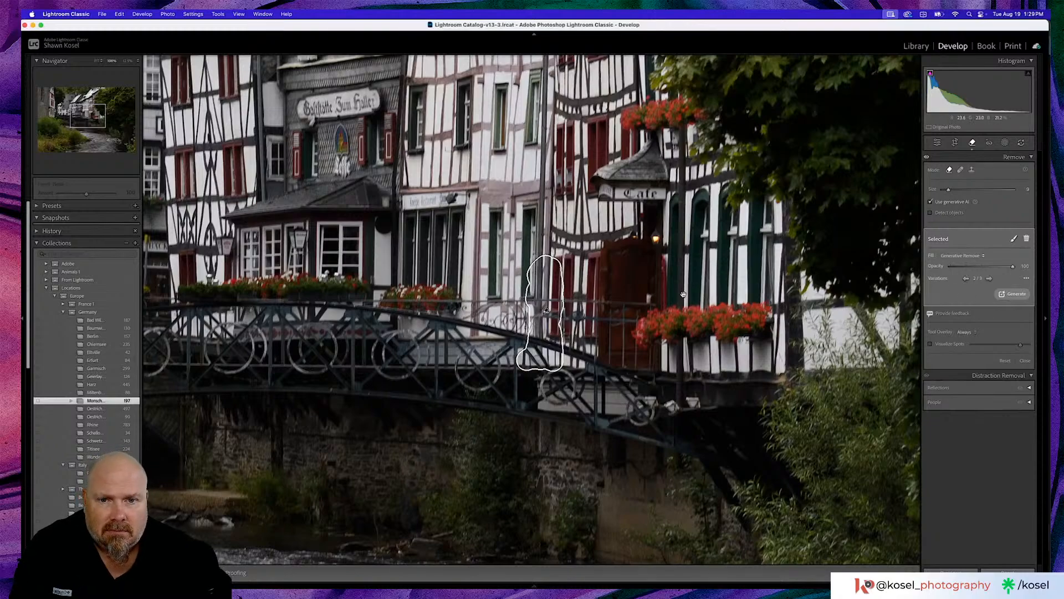
key(z)
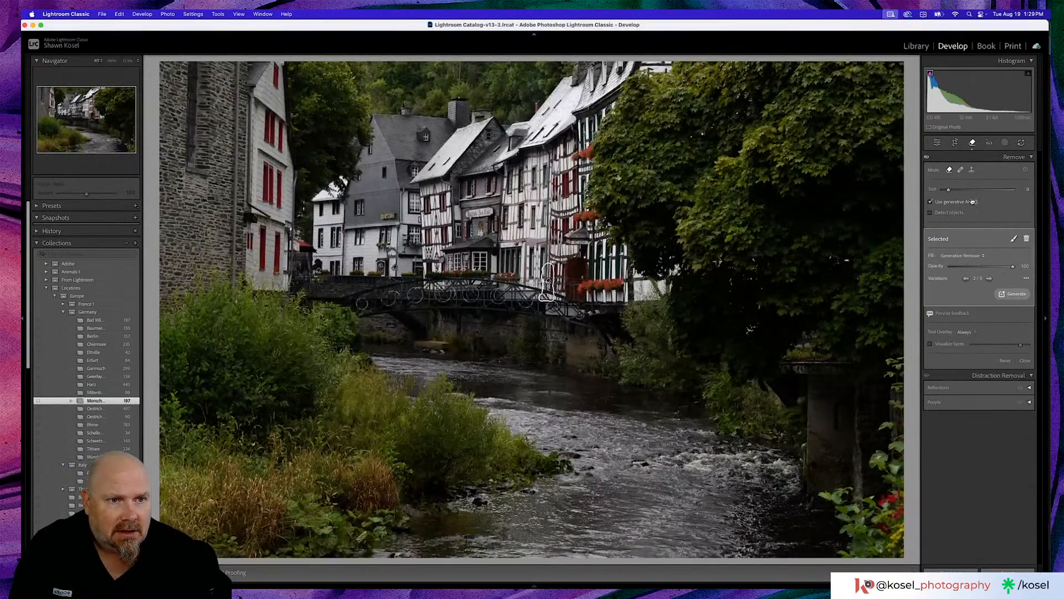
click(936, 144)
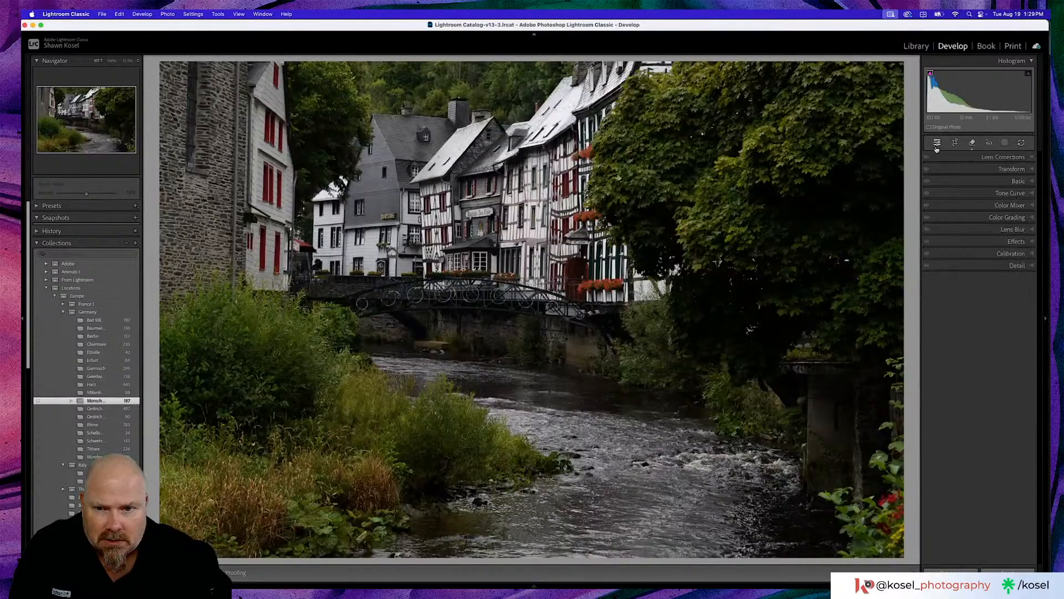
- Examine the bridge, river and rocks at full magnification for remaining distractions
click(415, 348)
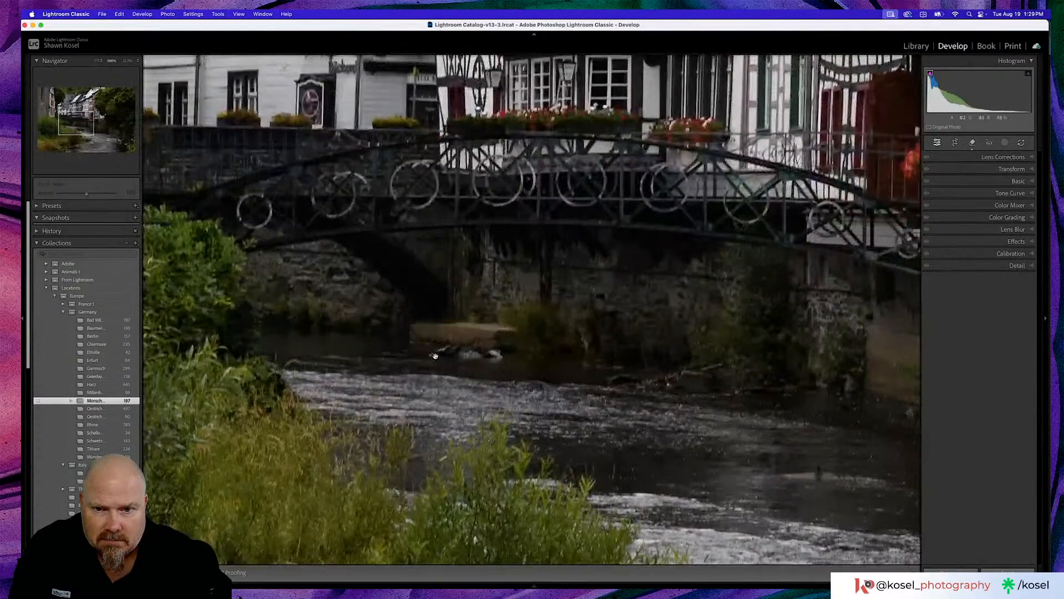
scroll(527, 380, down, 3)
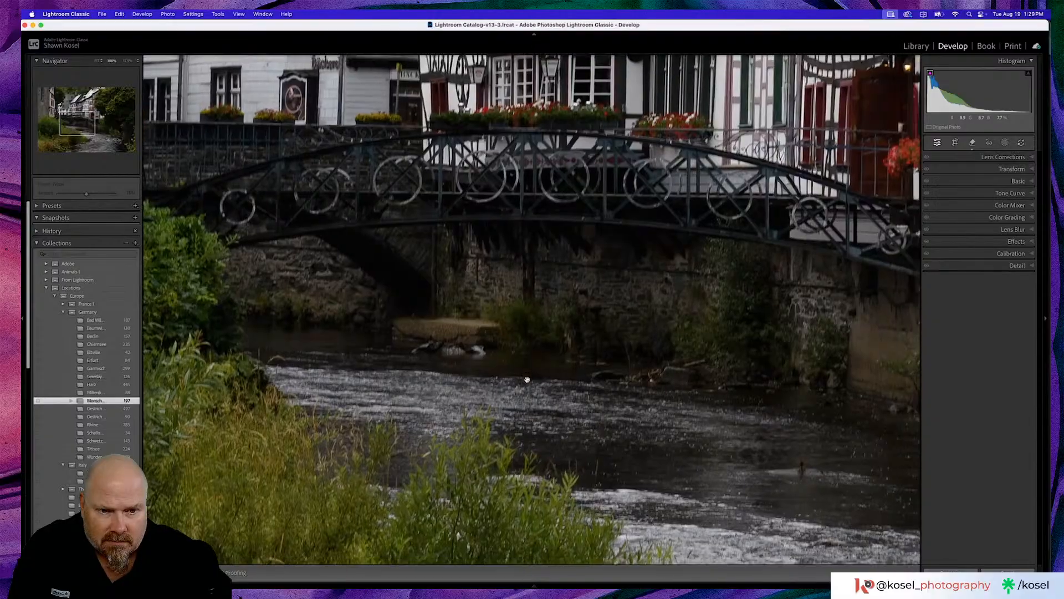
scroll(527, 379, down, 3)
scroll(527, 380, right, 5)
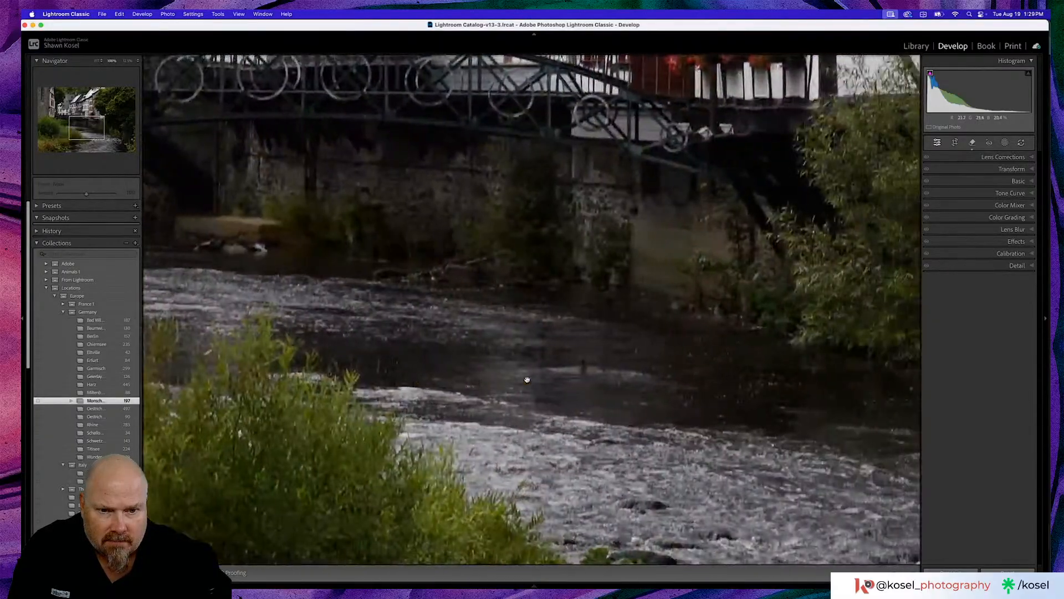
scroll(527, 379, right, 4)
scroll(527, 379, down, 5)
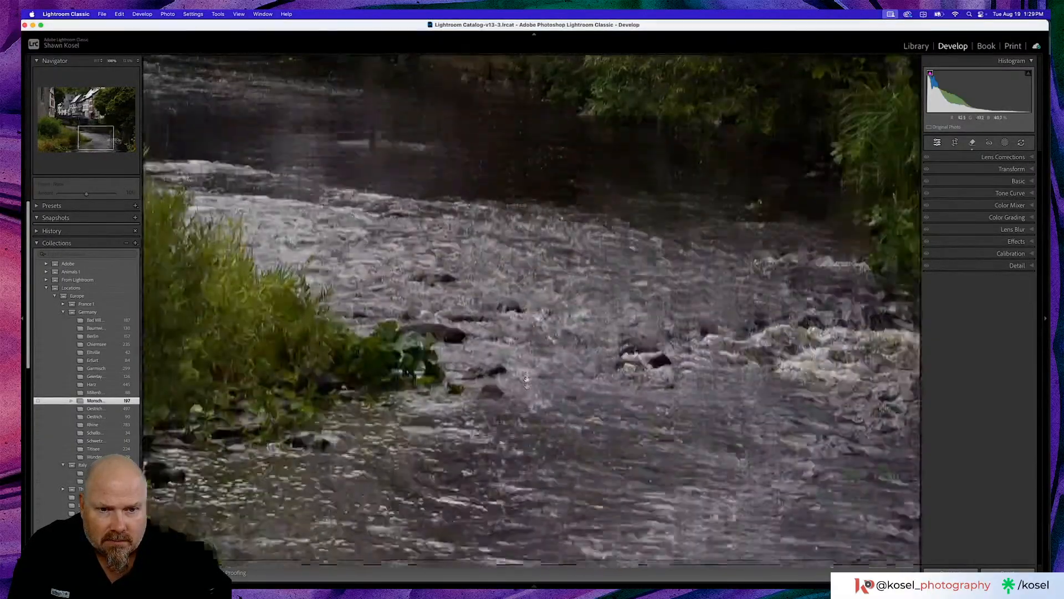
click(527, 380)
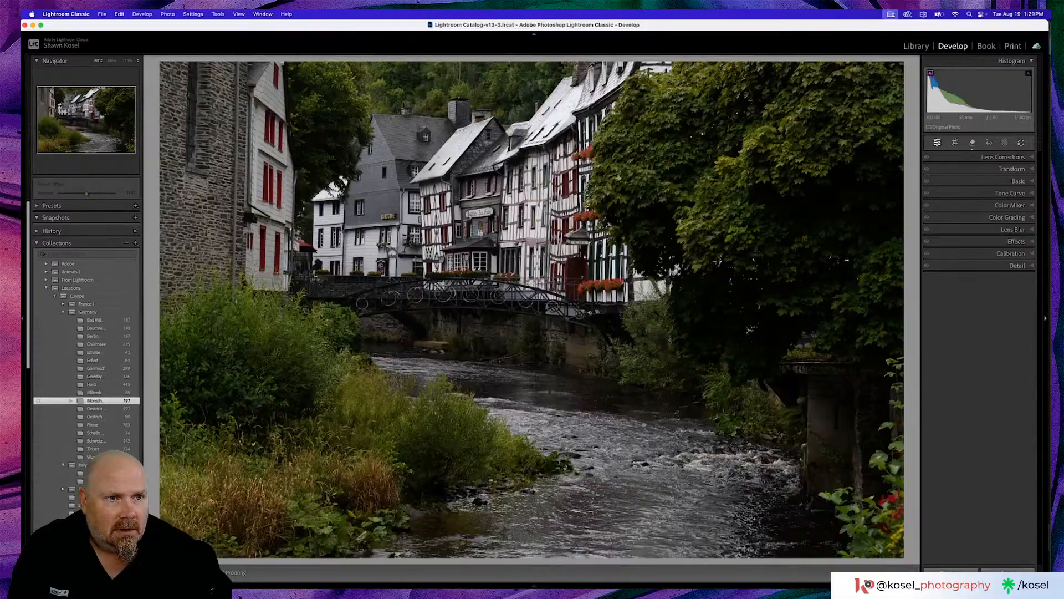
- Try the Auto tone adjustment and the Adaptive Color profile on the photo, undoing each one
click(1010, 181)
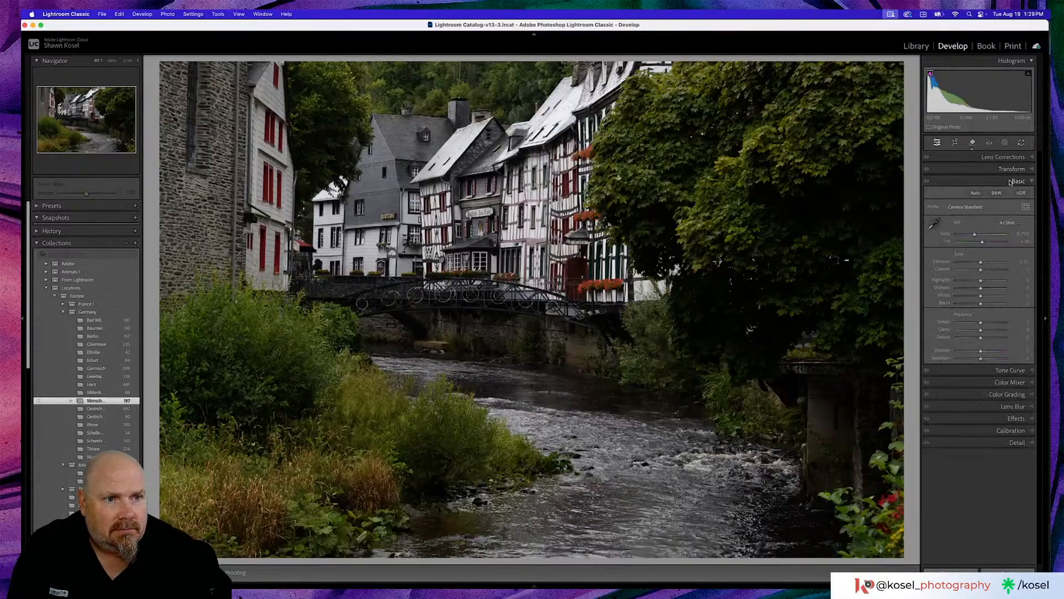
click(974, 193)
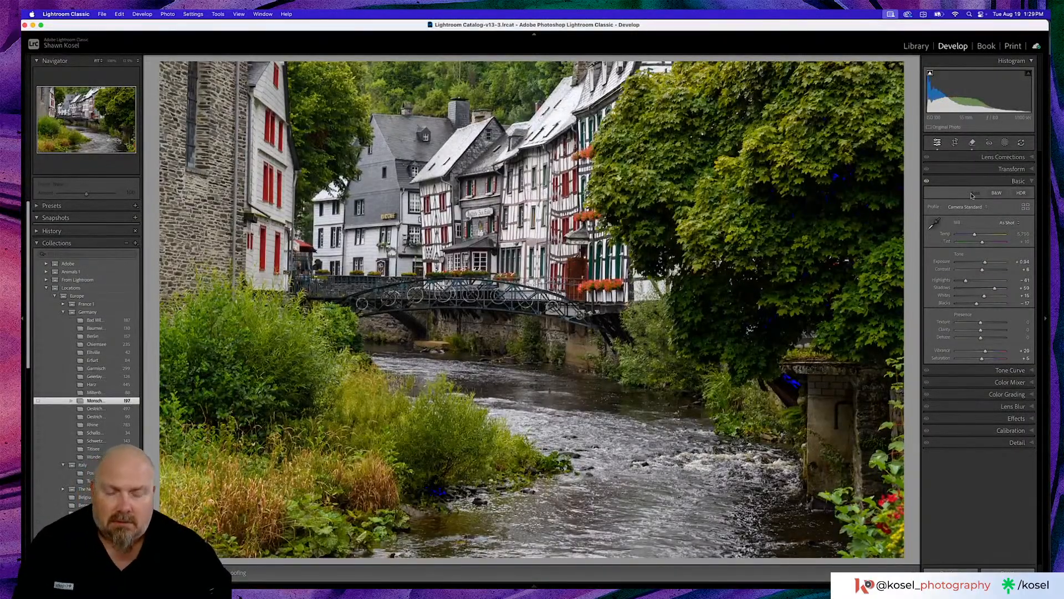
key(super+z)
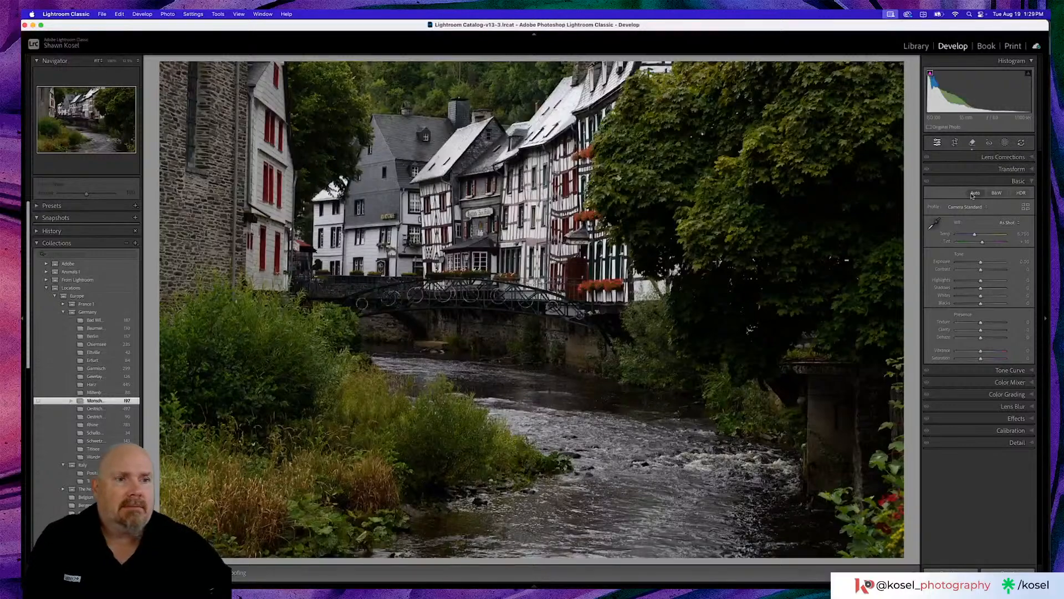
click(976, 207)
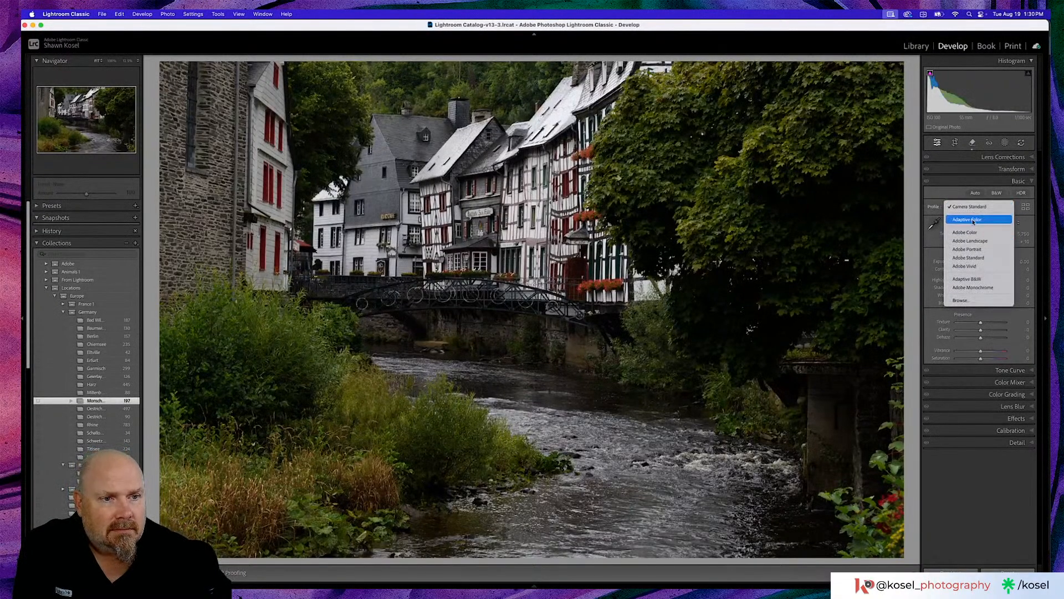
click(974, 220)
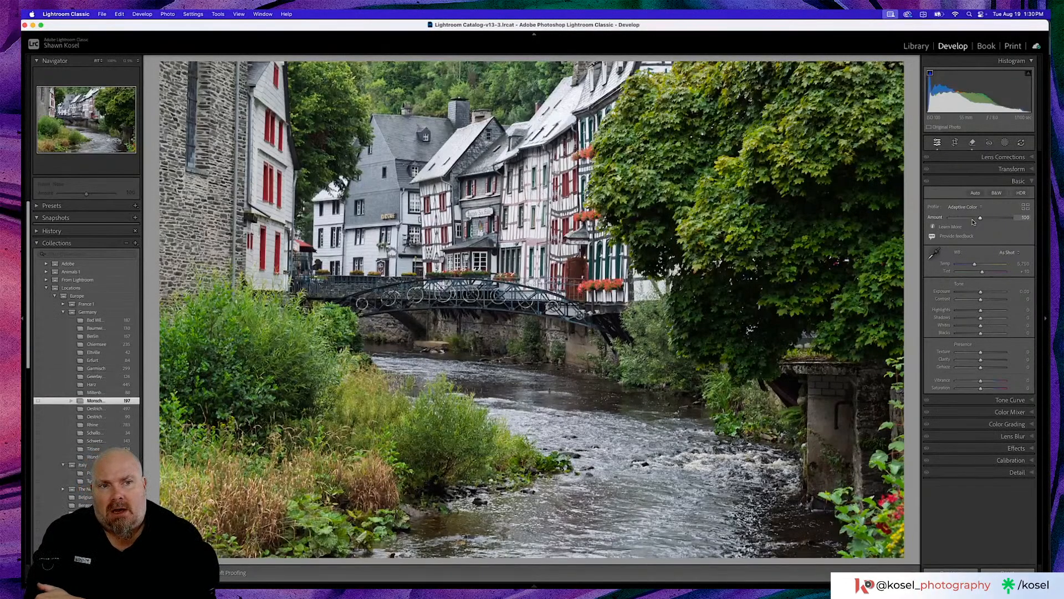
key(super+z)
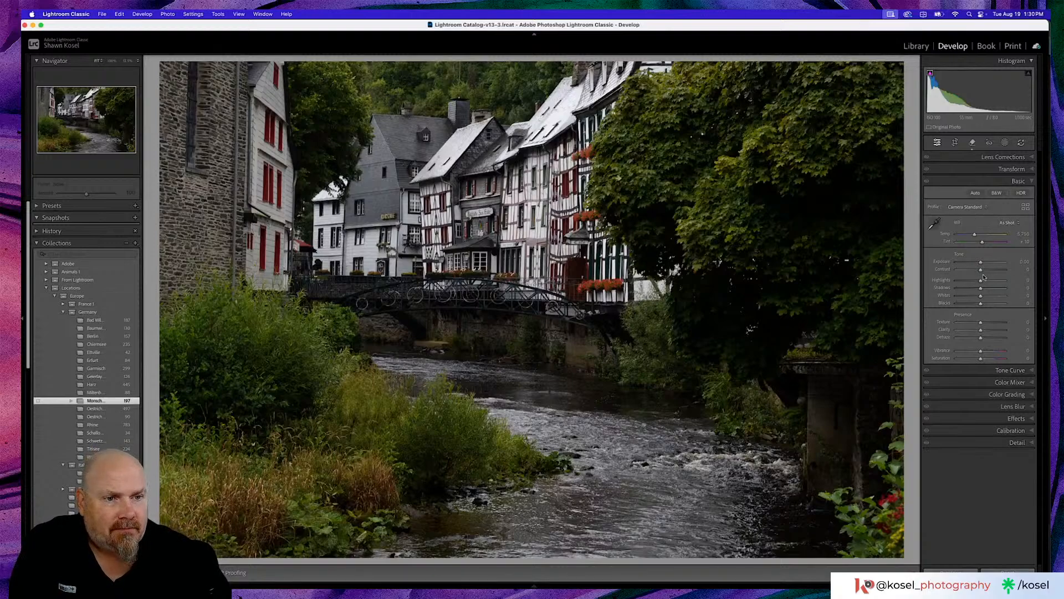
- Raise Exposure slightly and set Shadows to -27, Whites to +13 and Blacks to +31
drag(981, 262, 982, 264)
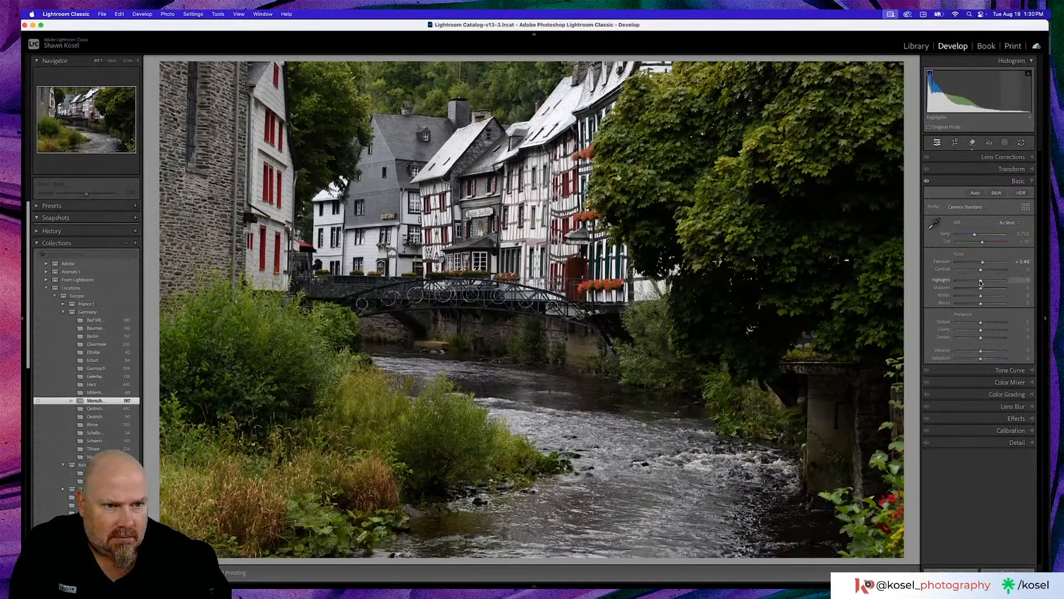
drag(979, 289, 973, 289)
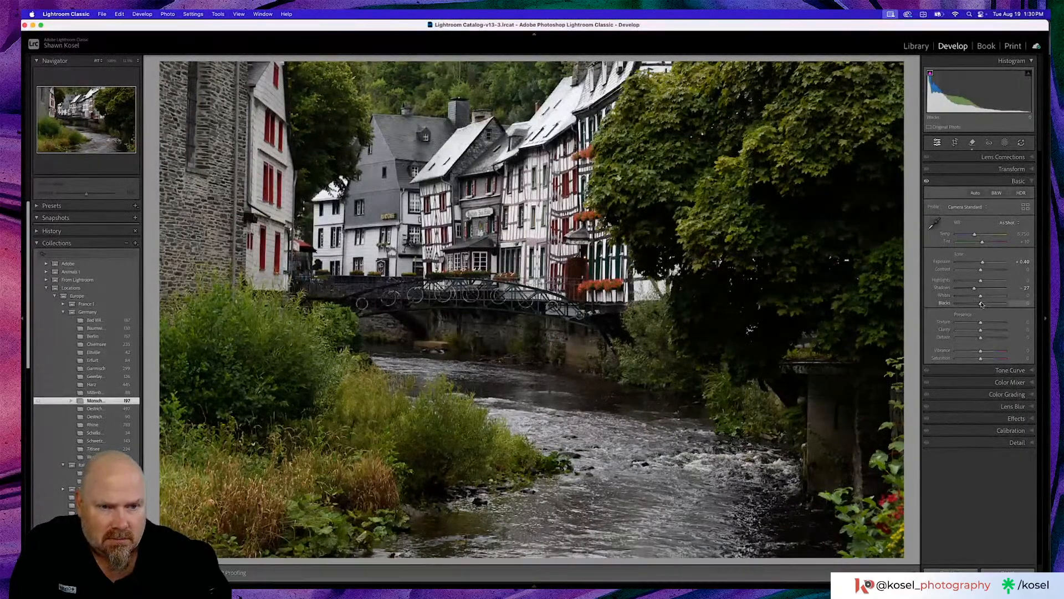
drag(981, 303, 981, 305)
drag(985, 304, 984, 297)
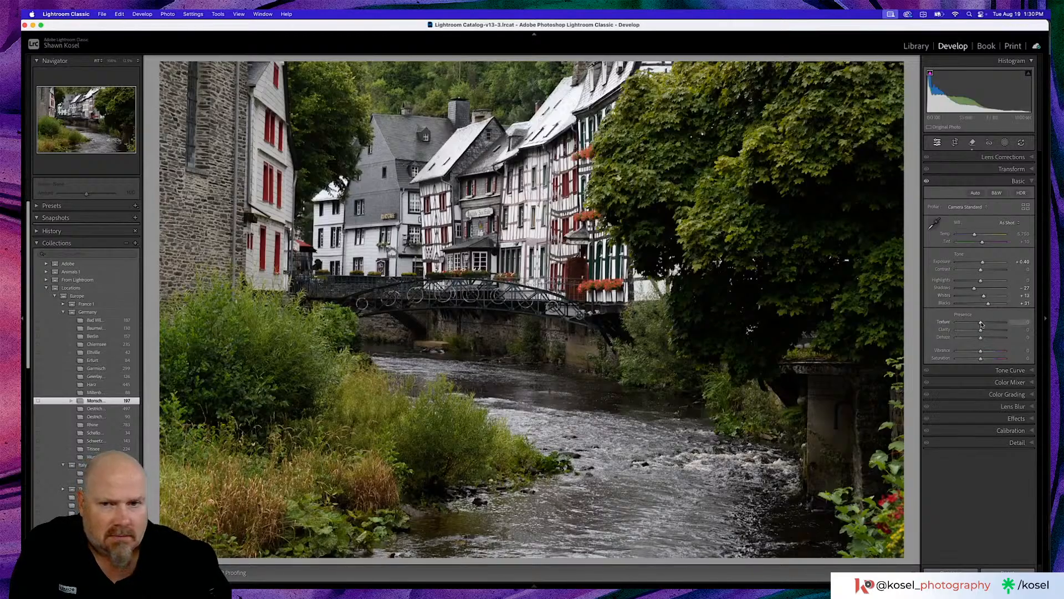
- Set Texture to +12, Clarity to +8, Contrast to -35 and Vibrance to +10
drag(982, 324, 983, 331)
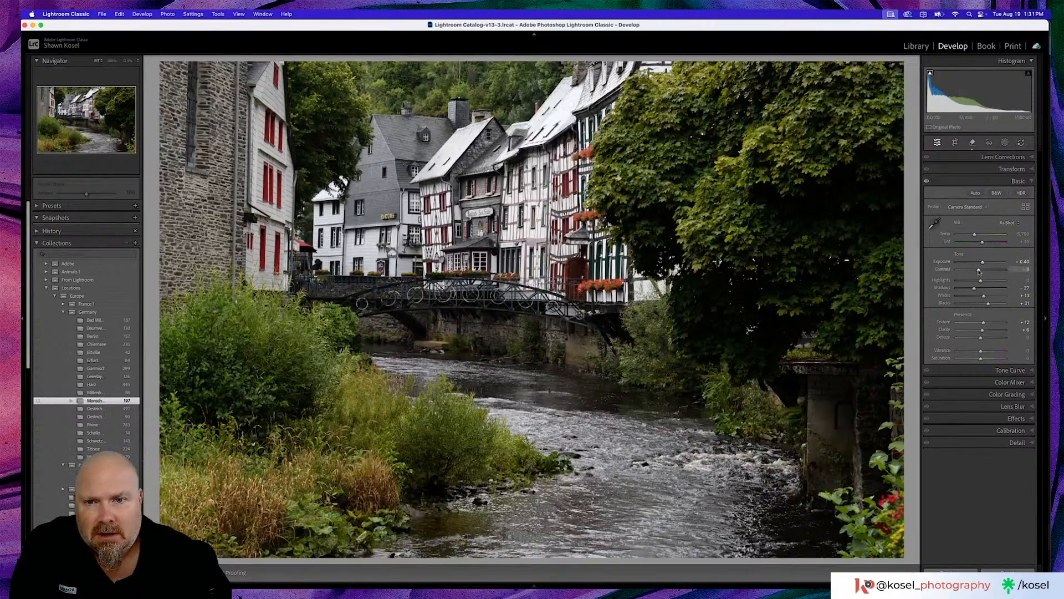
mouse_move(980, 270)
mouse_down()
mouse_move(963, 271)
mouse_move(973, 273)
mouse_up()
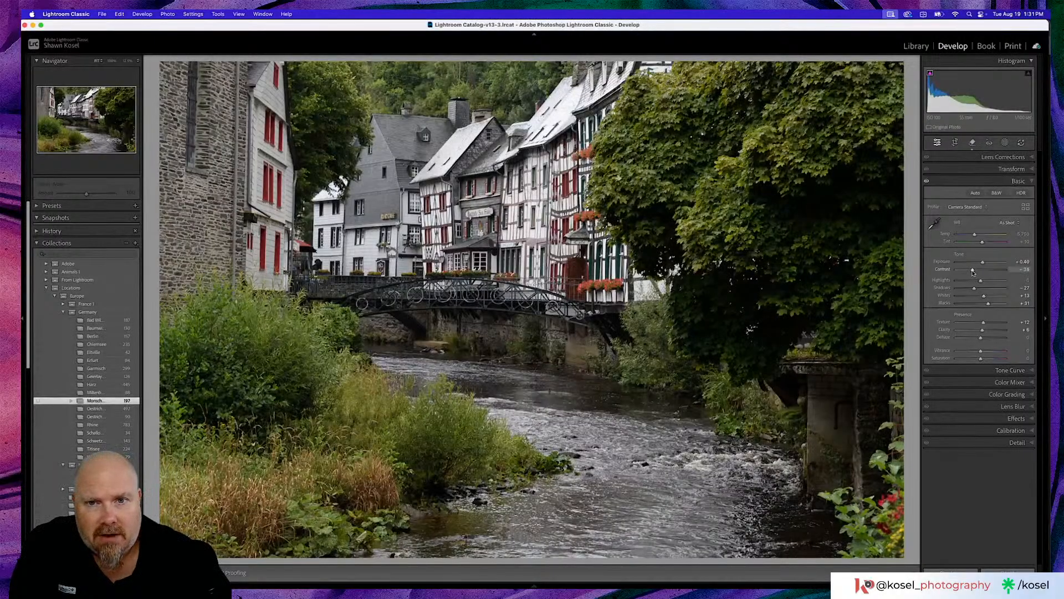
mouse_move(973, 272)
mouse_down()
mouse_move(987, 272)
mouse_move(973, 272)
mouse_up()
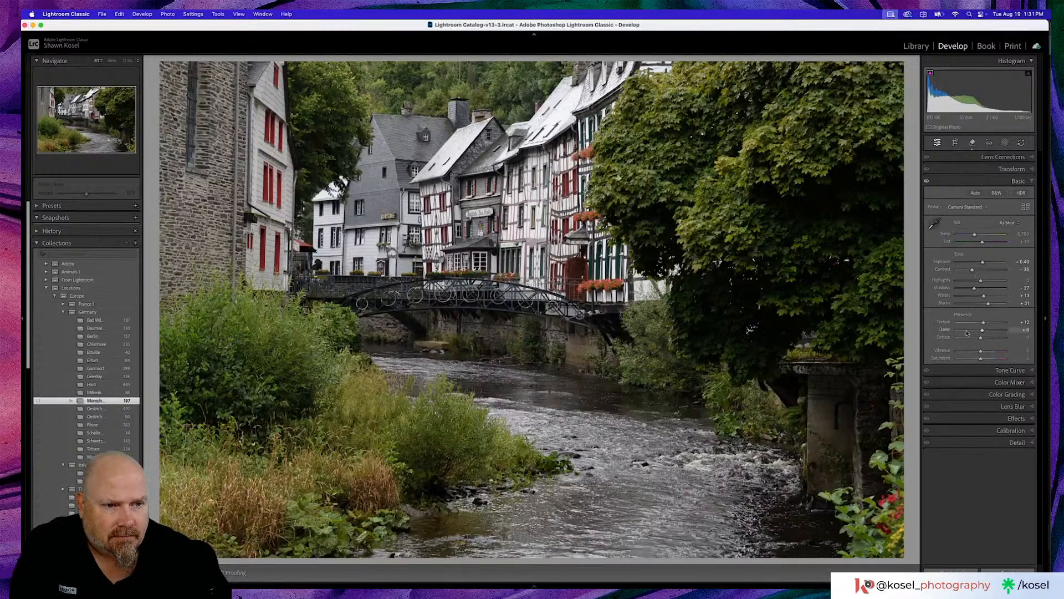
drag(981, 353, 985, 353)
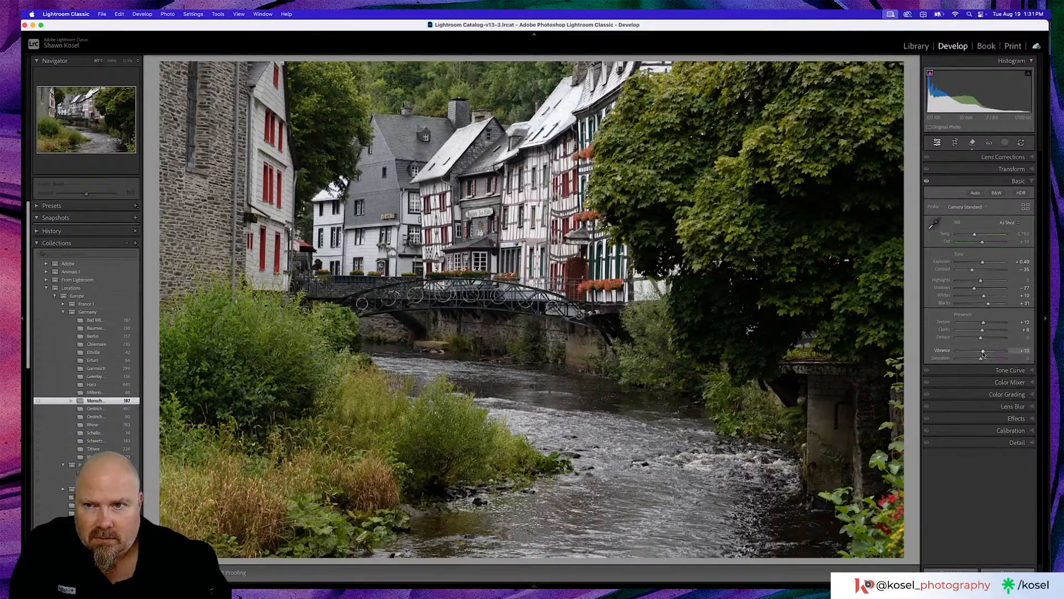
drag(984, 353, 982, 354)
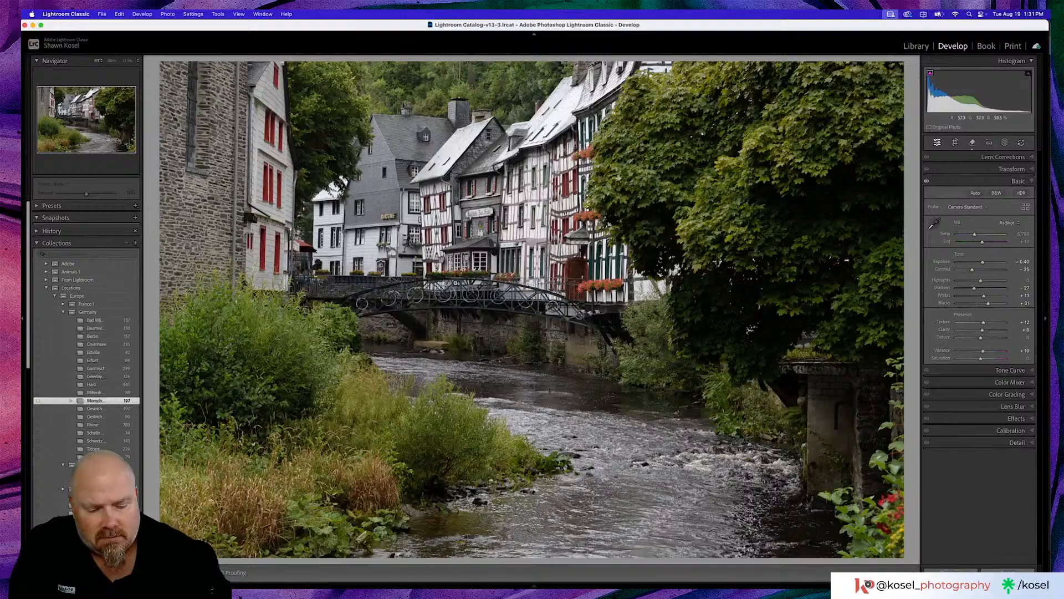
- Compare the photo with its before view, reset Exposure to 0, and compare again
key(backslash)
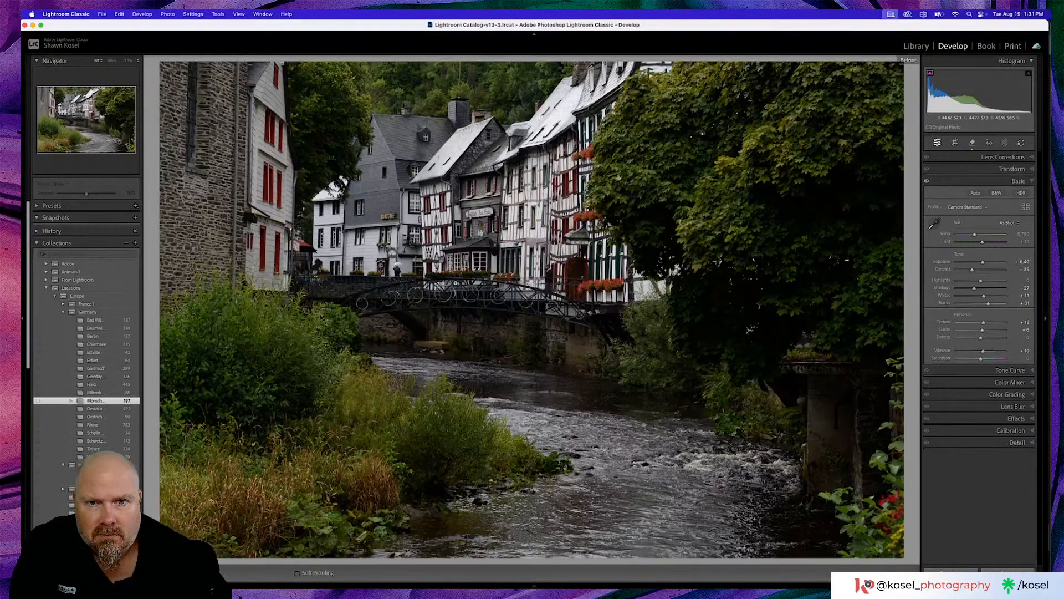
key(backslash)
key(backslash)
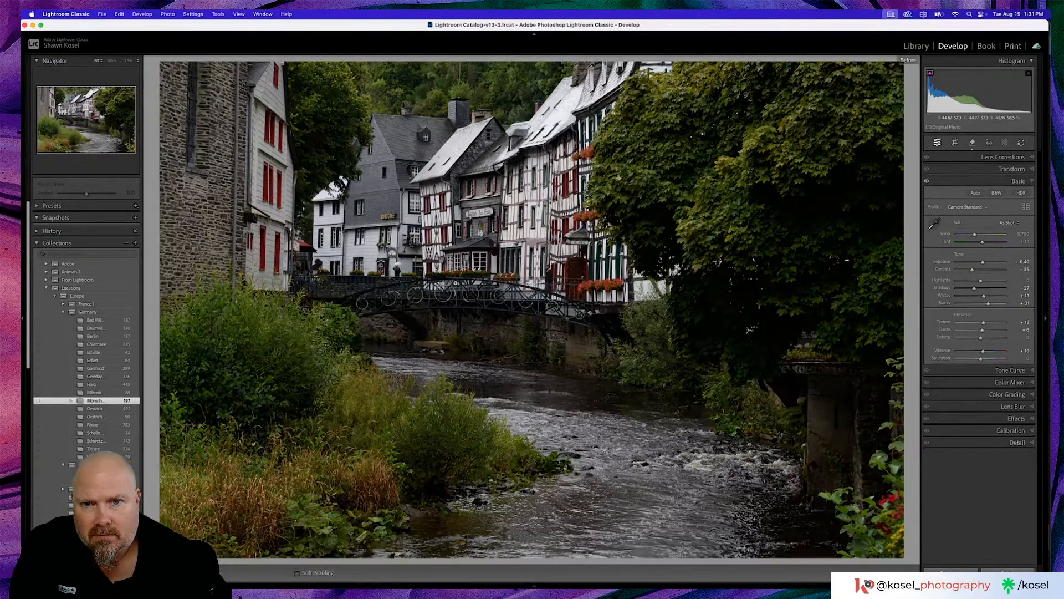
key(backslash)
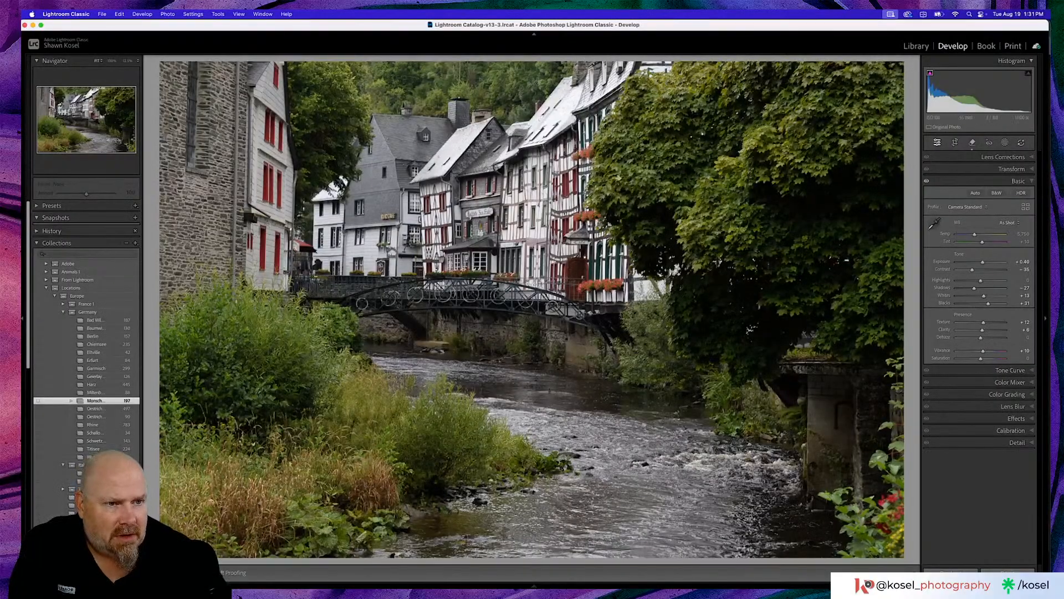
double_click(948, 264)
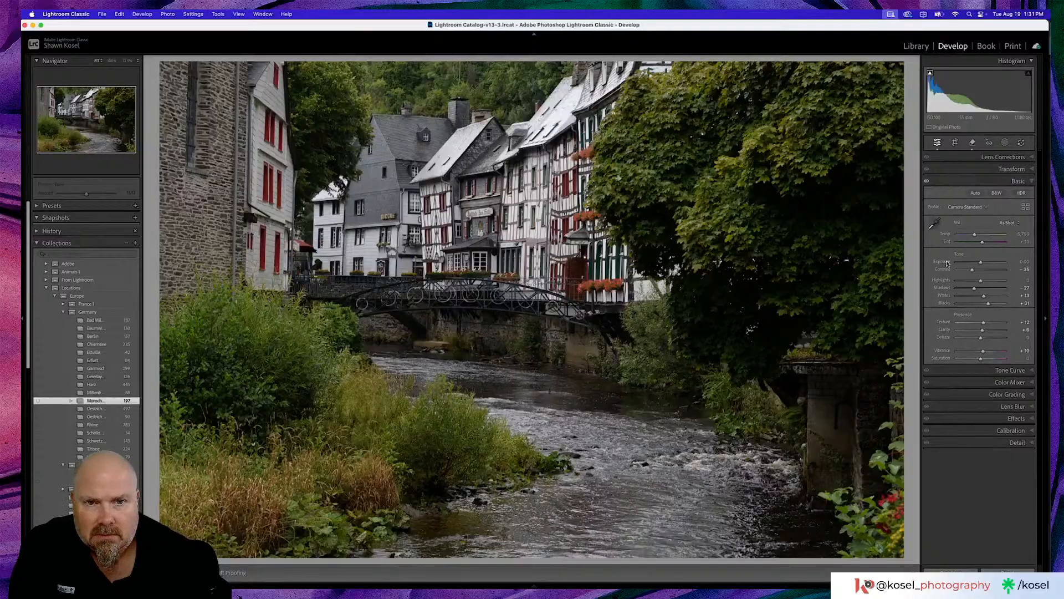
key(backslash)
key(backslash)
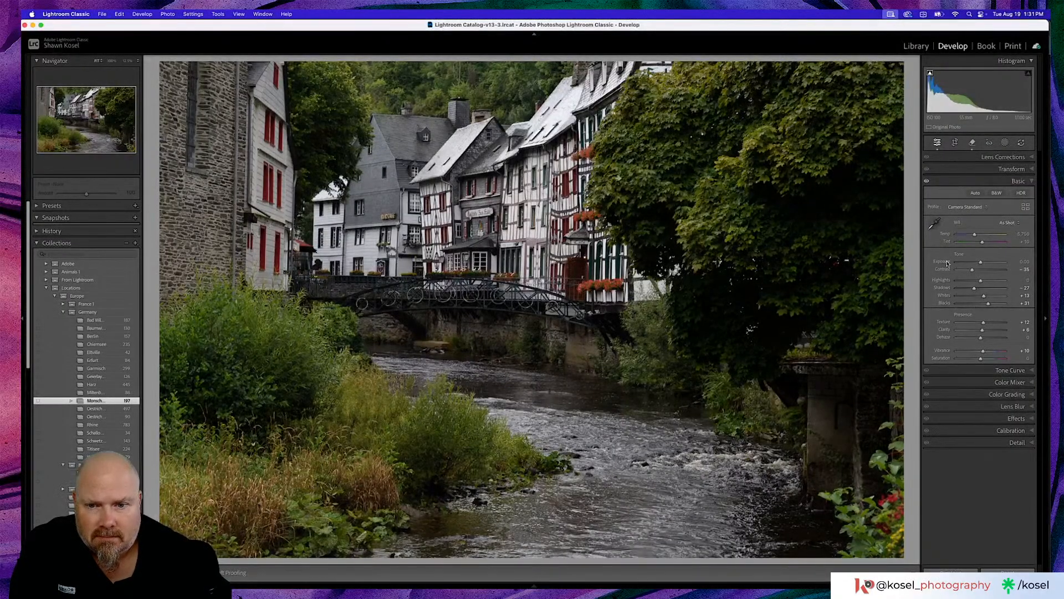
key(backslash)
key(backslash)
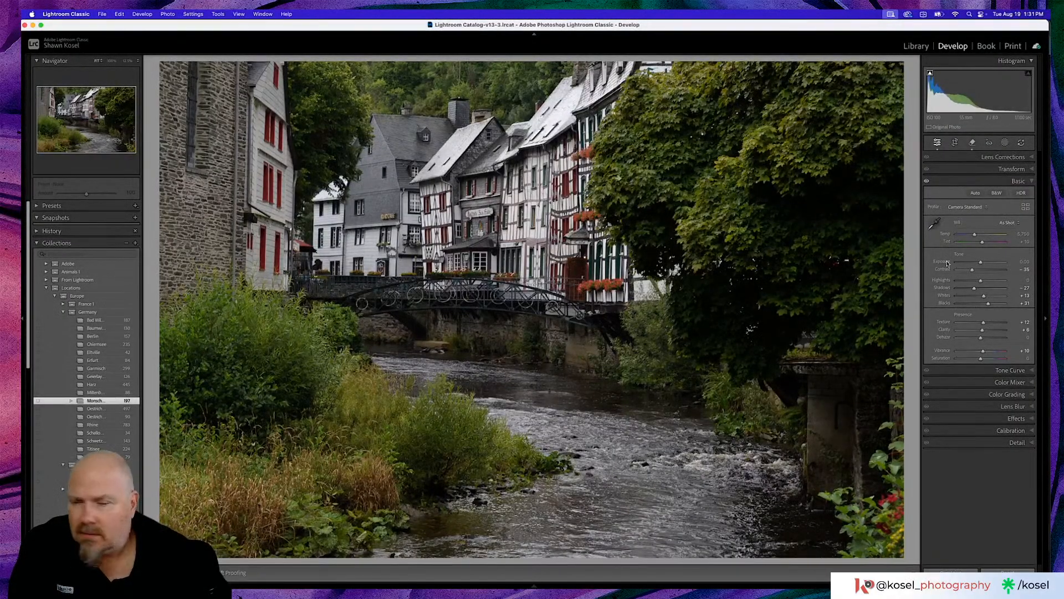
- Lift the point curve's black point to an output of about 8, anchor its midpoint and lower its white point slightly
click(1001, 370)
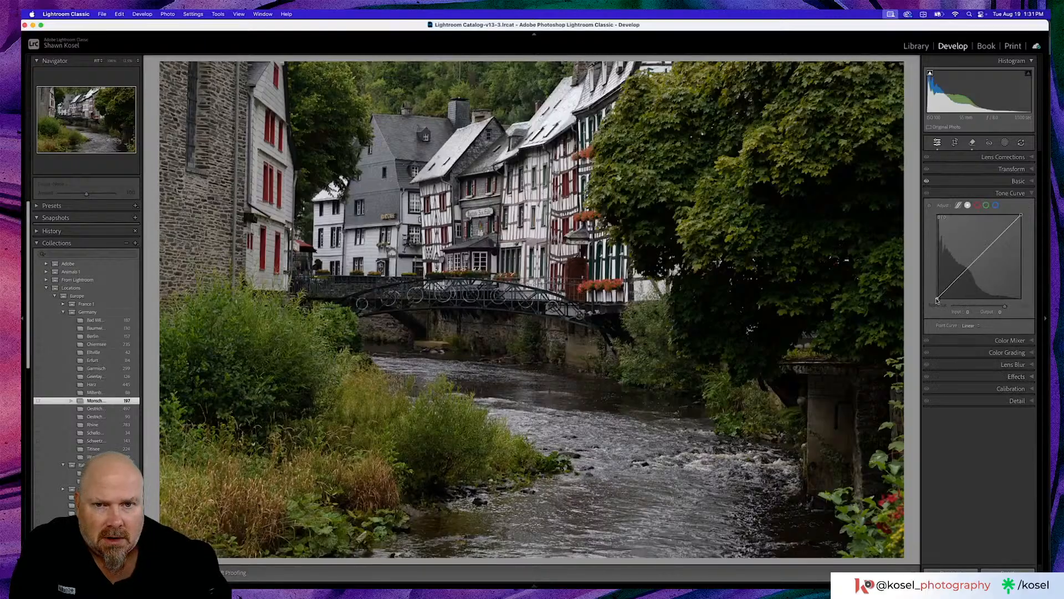
drag(937, 300, 937, 299)
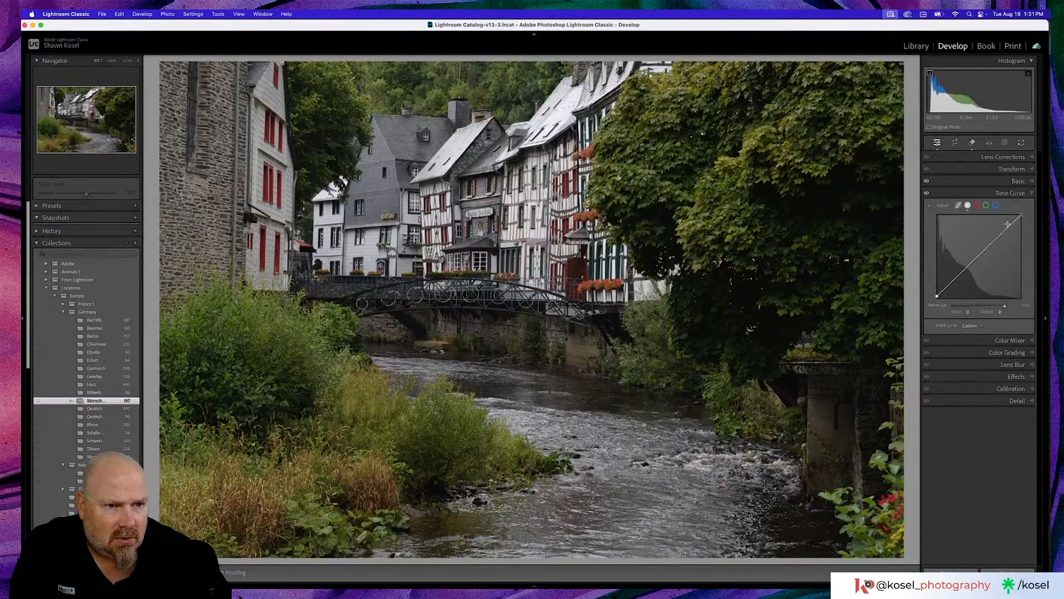
click(980, 254)
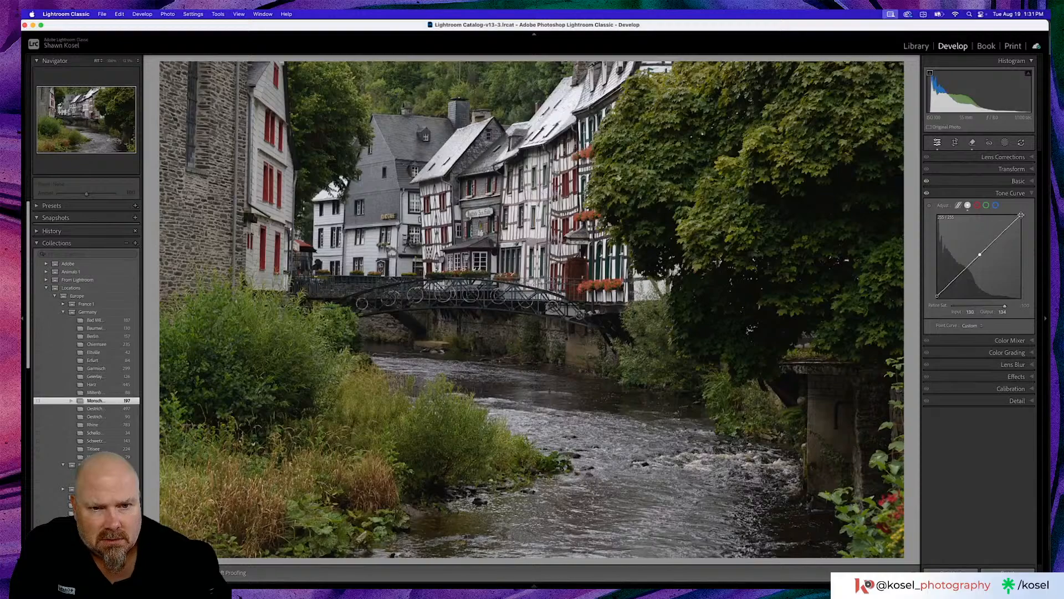
drag(1021, 214, 1021, 219)
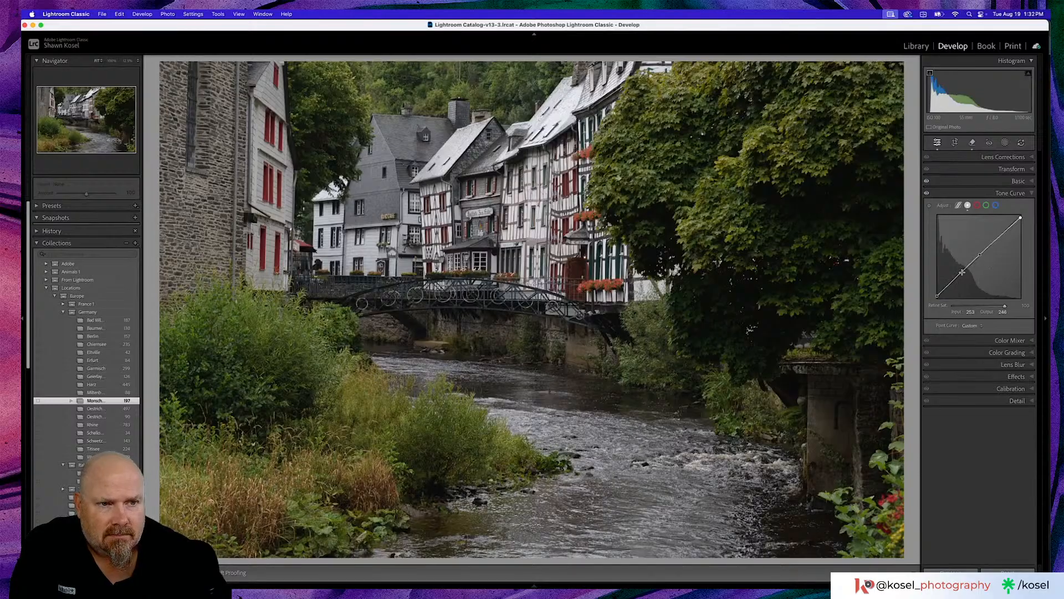
- Shape a gentle S-curve by pulling the lower quarter of the tone curve down slightly and raising its upper quarter
drag(962, 272, 962, 276)
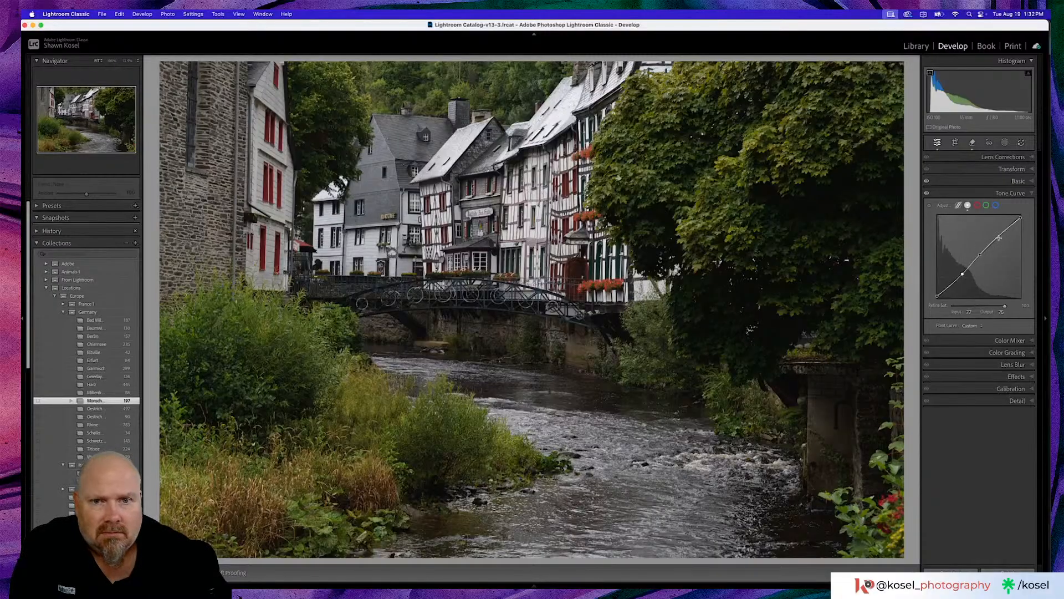
drag(1000, 239, 998, 237)
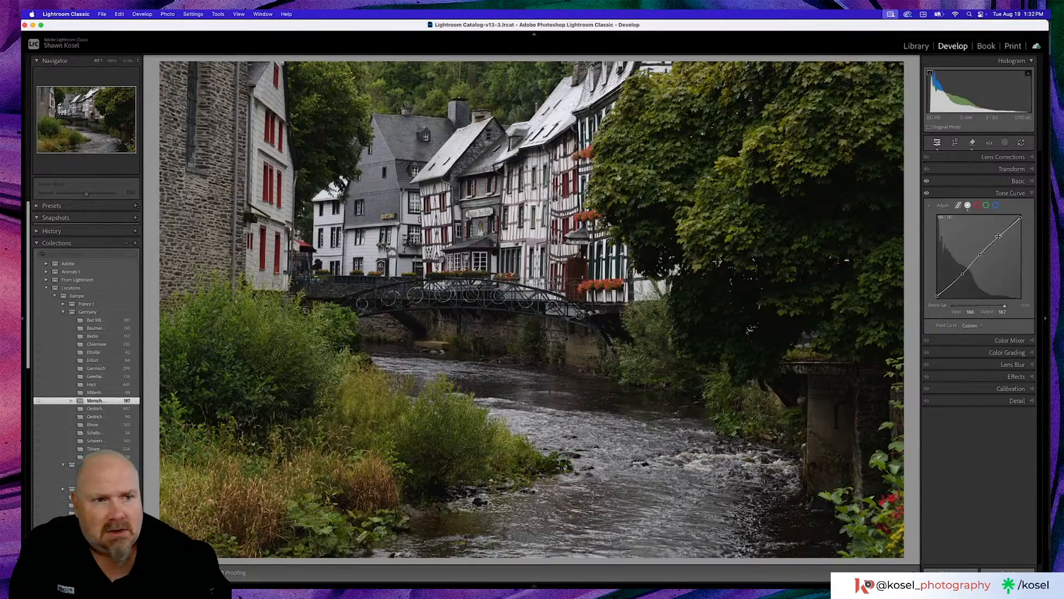
drag(999, 237, 1000, 235)
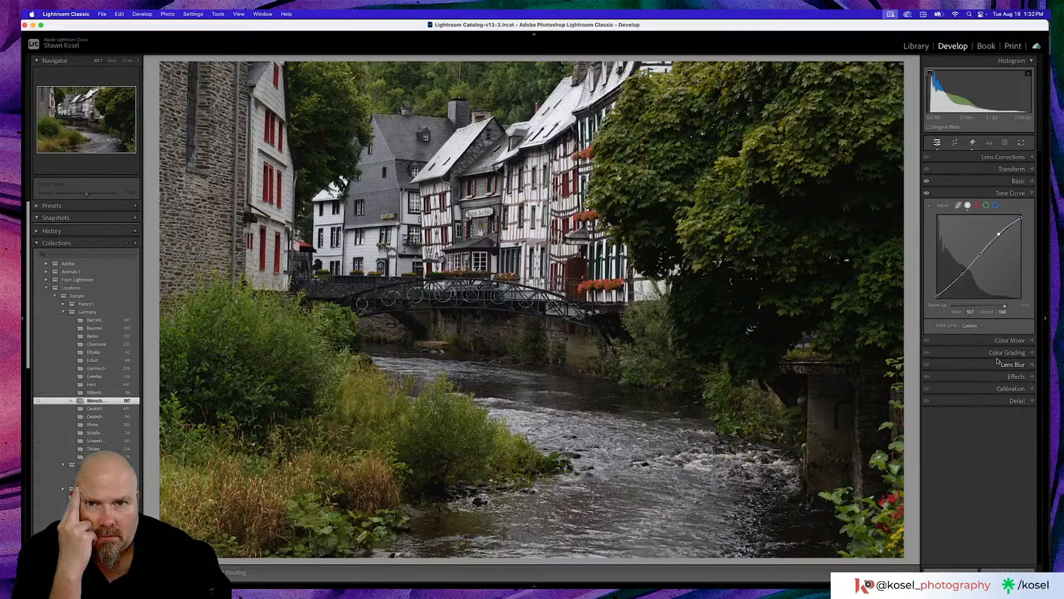
- Compare the photo with its before view twice to judge the tone curve edit
key(backslash)
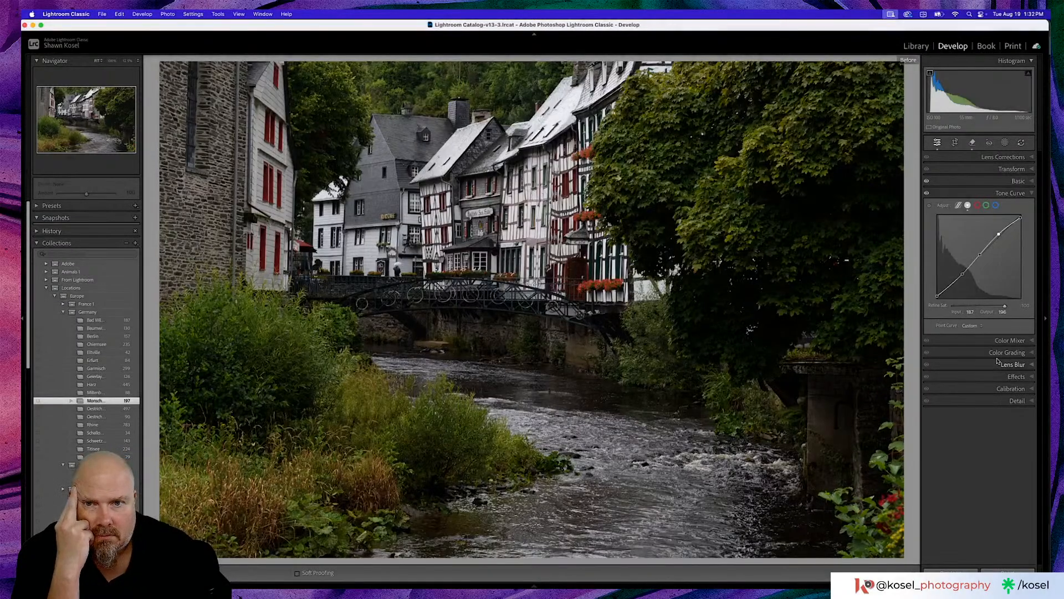
key(backslash)
key(backslash)
key(backslash)
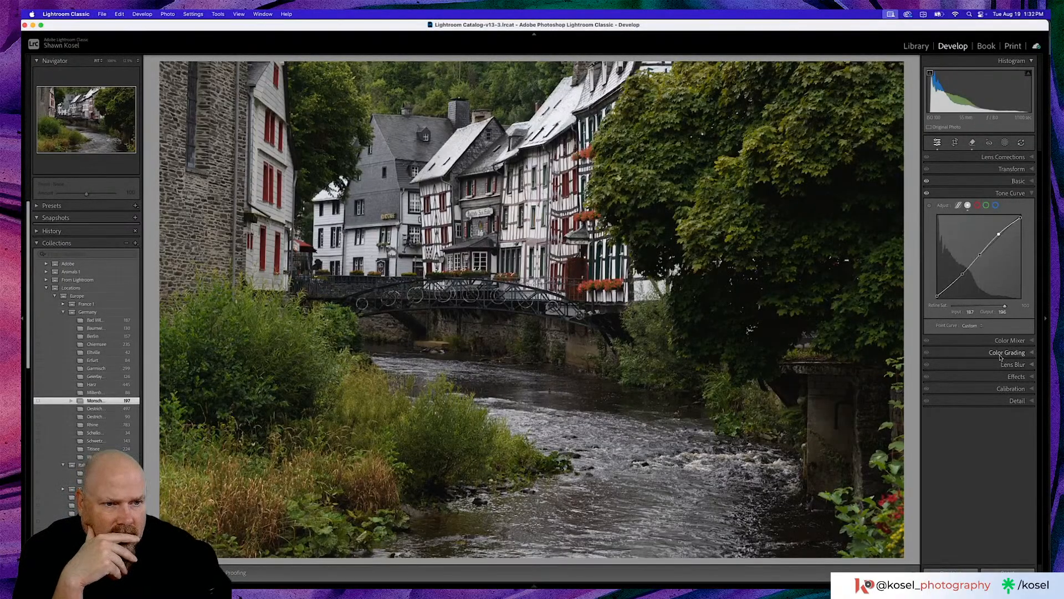
- In the Color Mixer, raise the Luminance of the reds to +25 and of the oranges to +14
click(1001, 353)
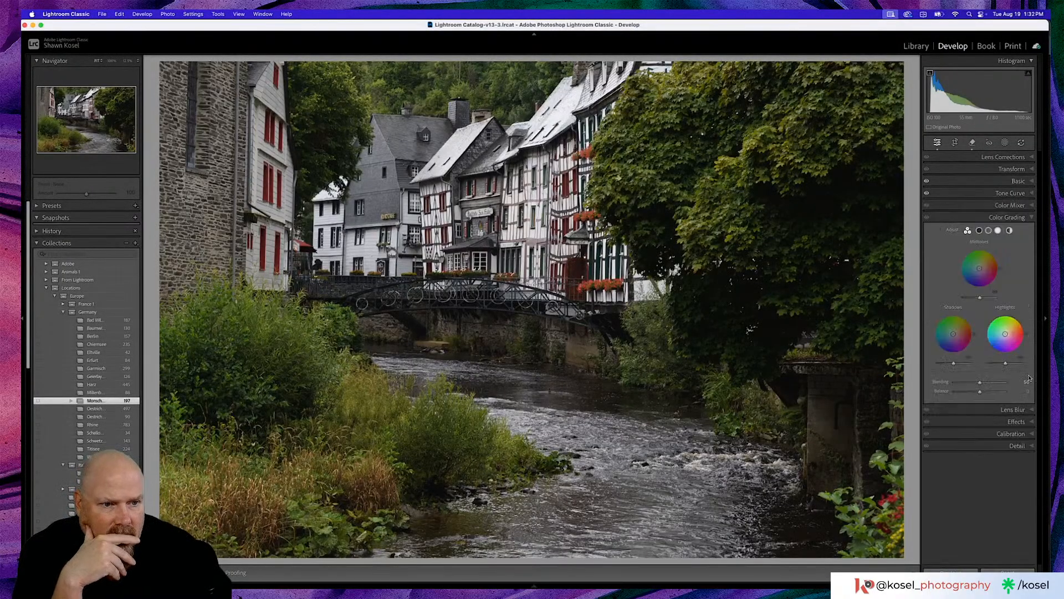
click(1005, 206)
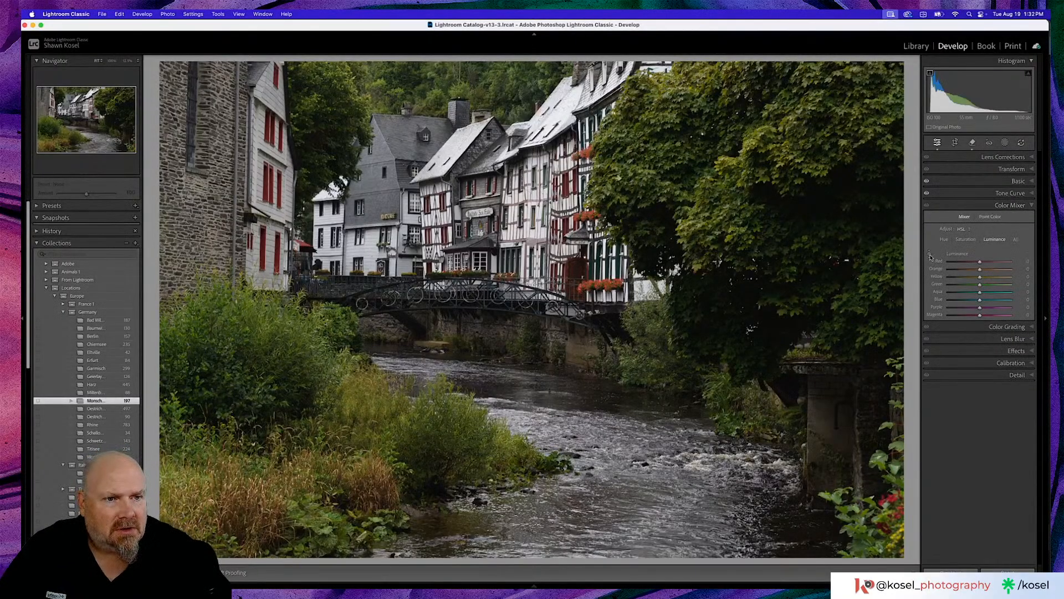
click(944, 239)
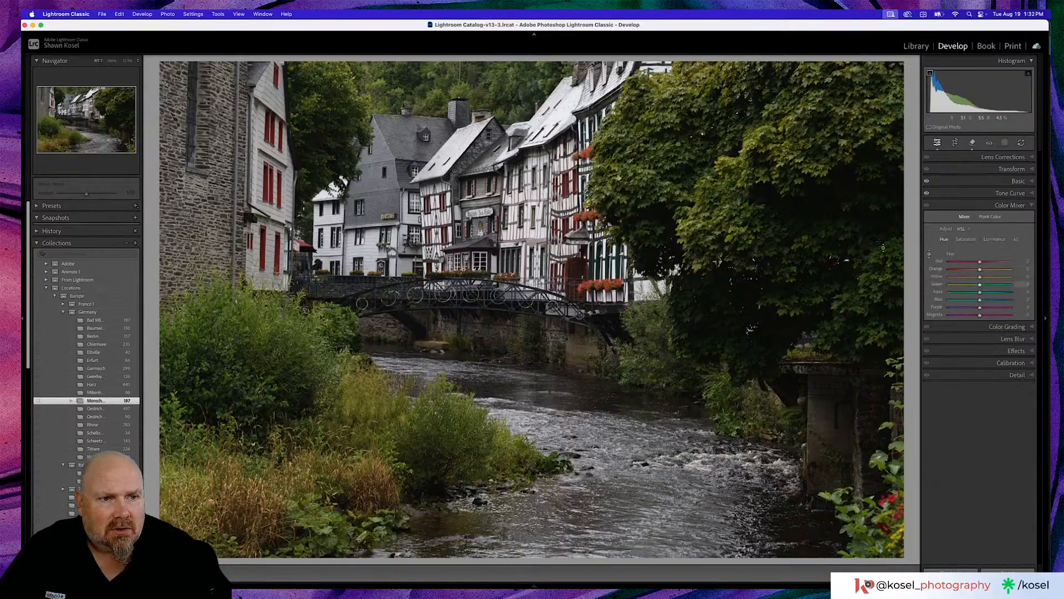
click(997, 241)
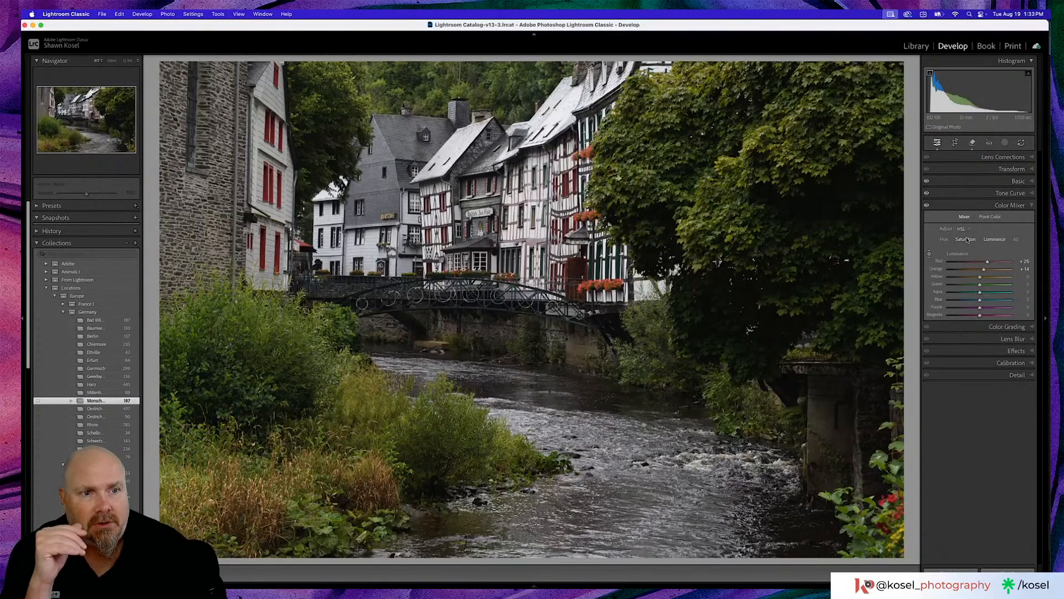
- Raise the Saturation of the reds to +20 and the oranges to +11 by sampling them on the photo
click(967, 239)
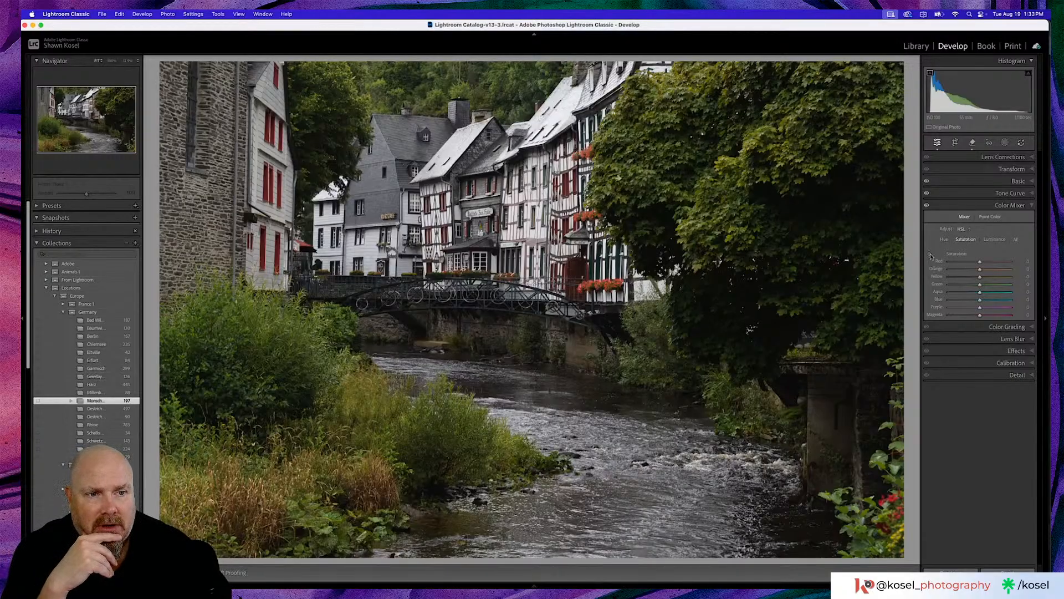
click(930, 255)
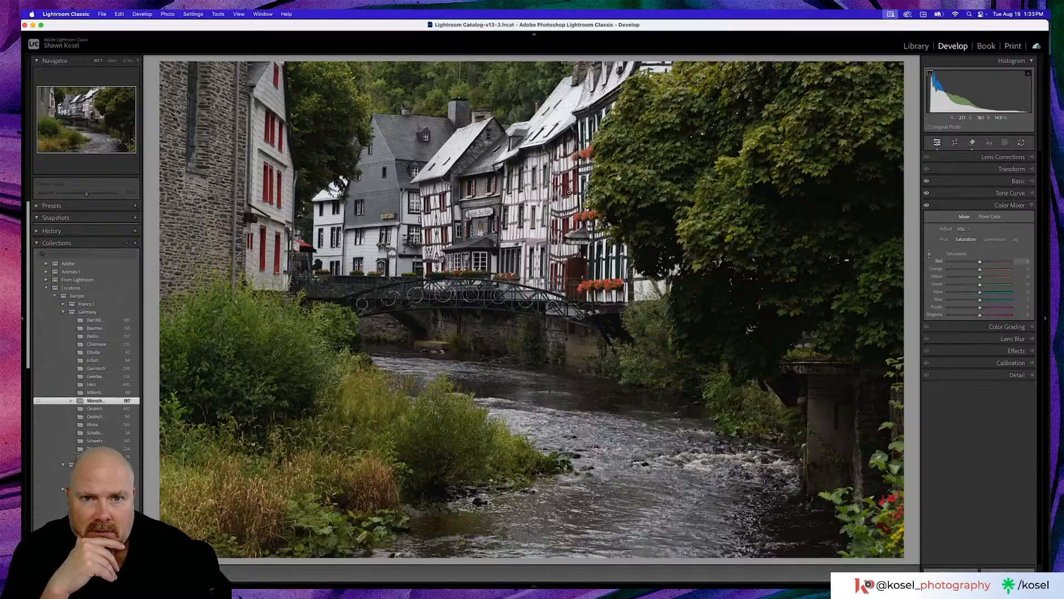
drag(569, 192, 569, 189)
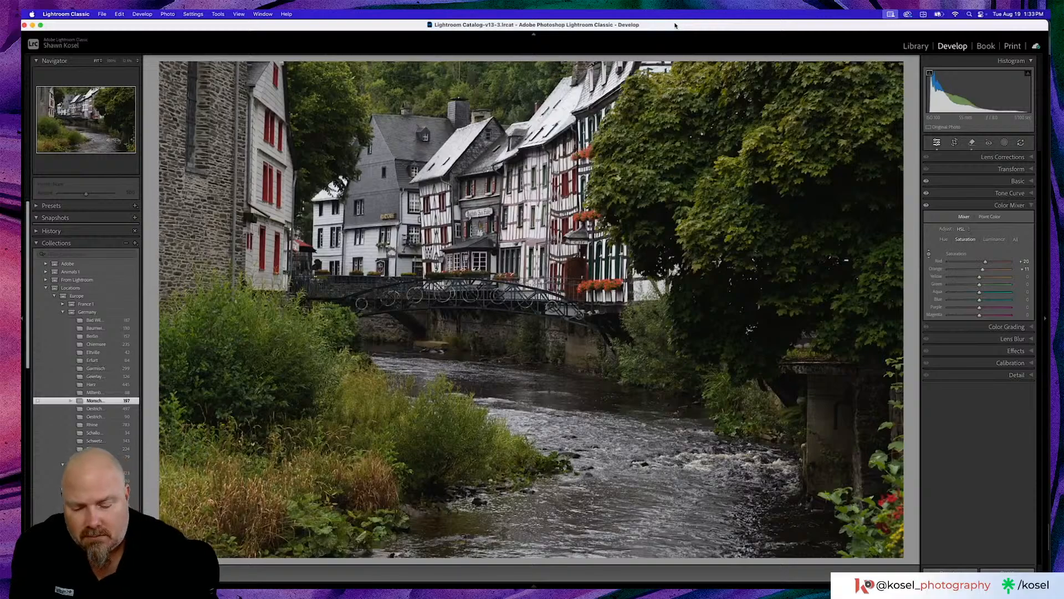
- Return to the Library grid and turn off the attribute filter to show all the Monschau photos
key(g)
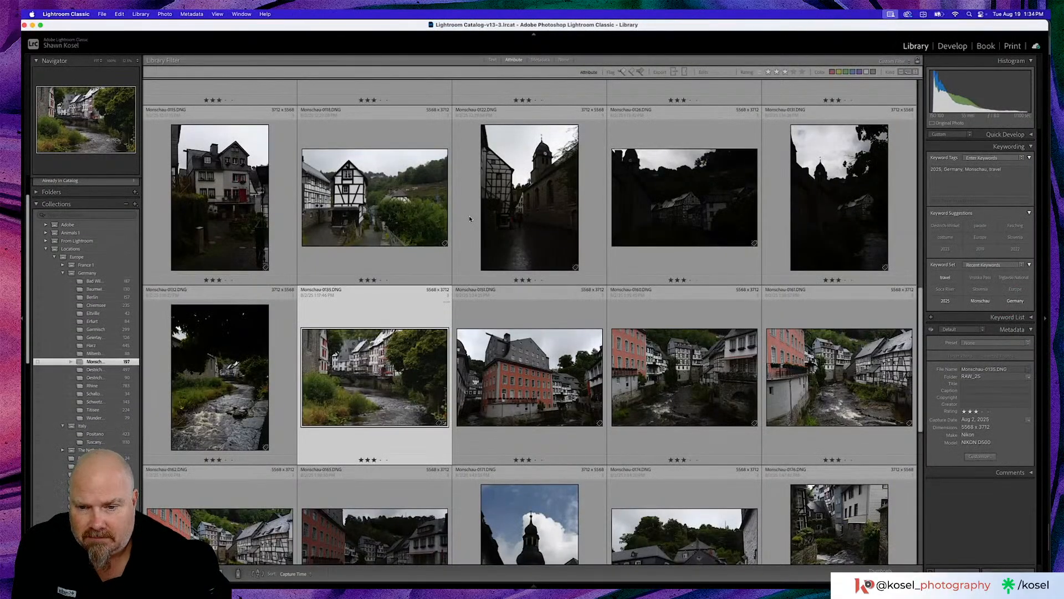
scroll(469, 218, down, 3)
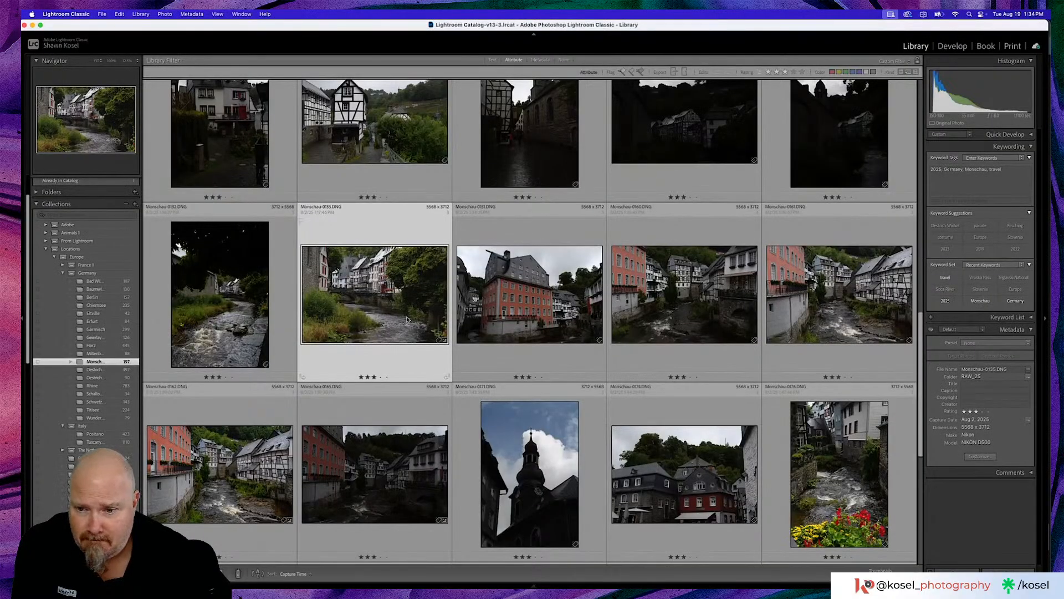
scroll(408, 320, up, 6)
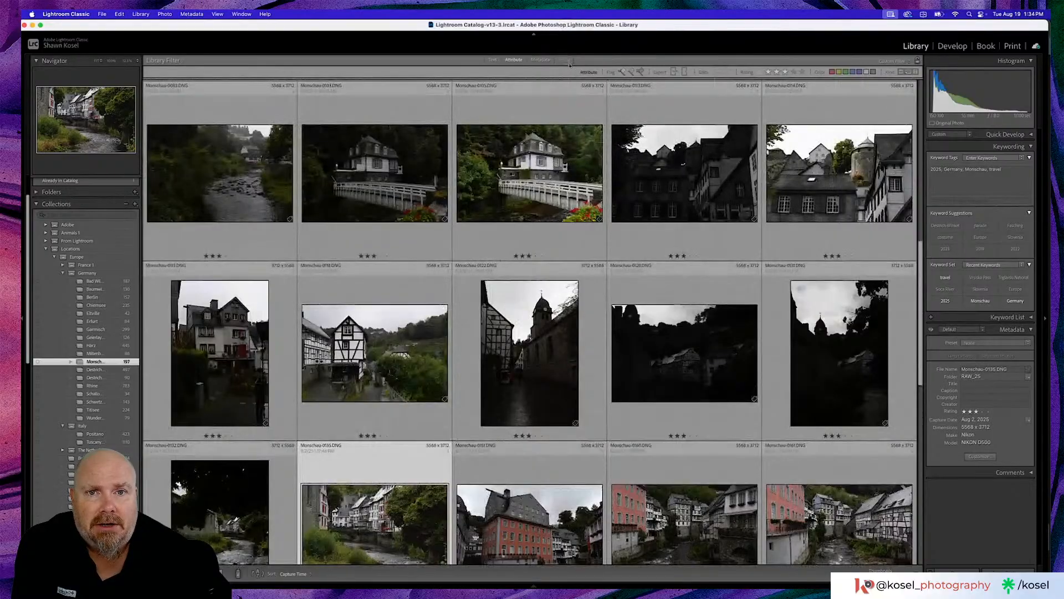
click(564, 60)
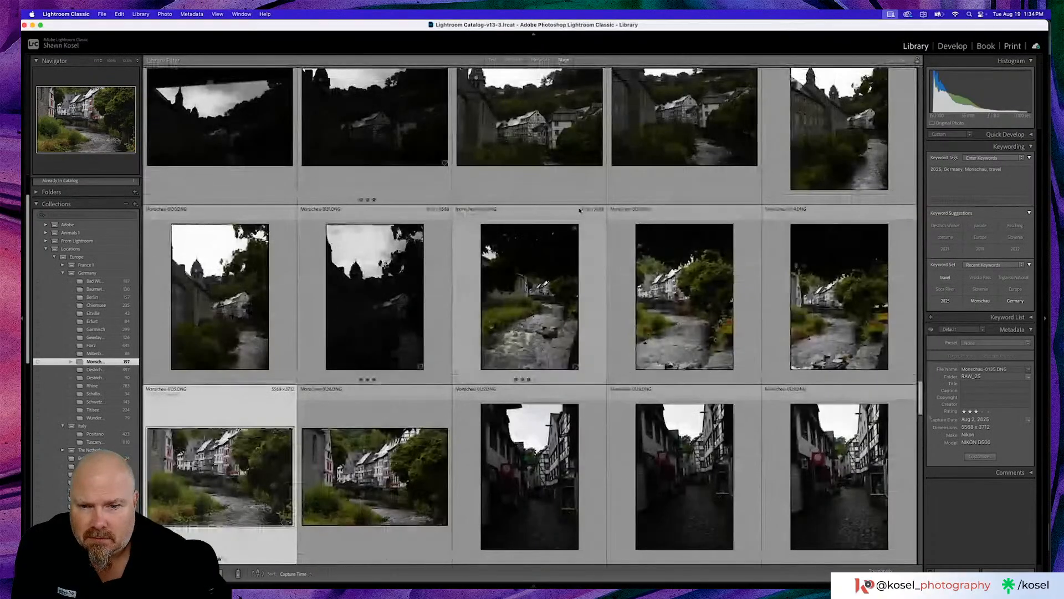
- Open the half-timbered house photo Monschau-0118 in Loupe view and inspect its facades and windows up close
scroll(580, 209, up, 5)
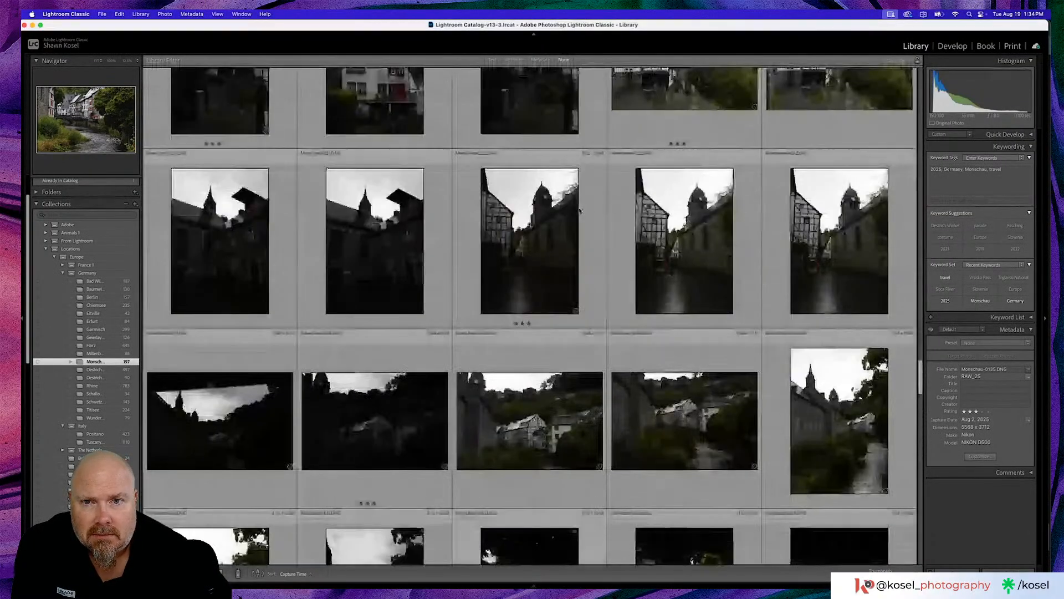
scroll(580, 210, up, 5)
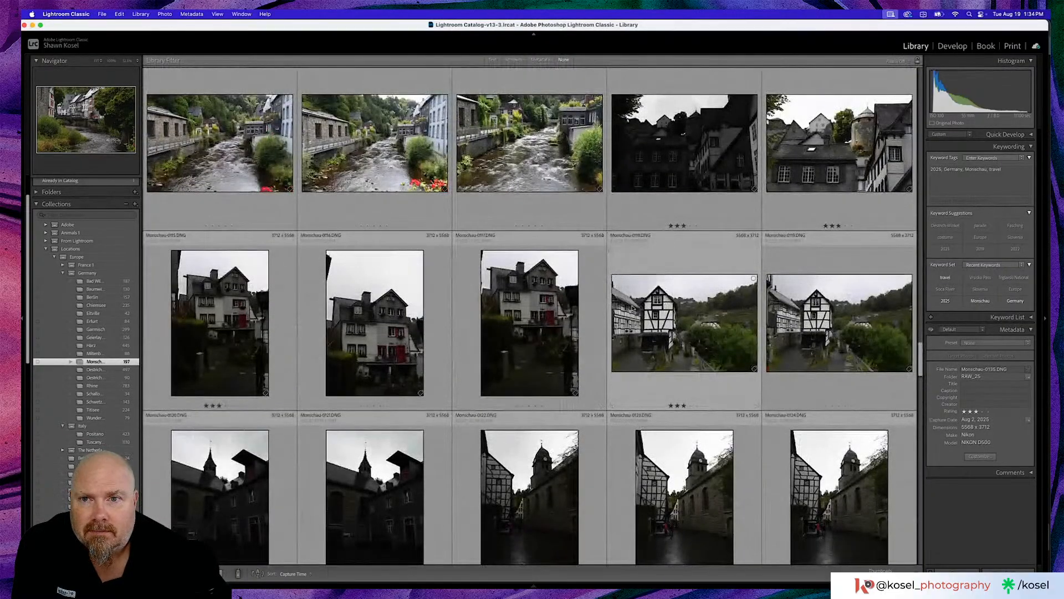
double_click(632, 308)
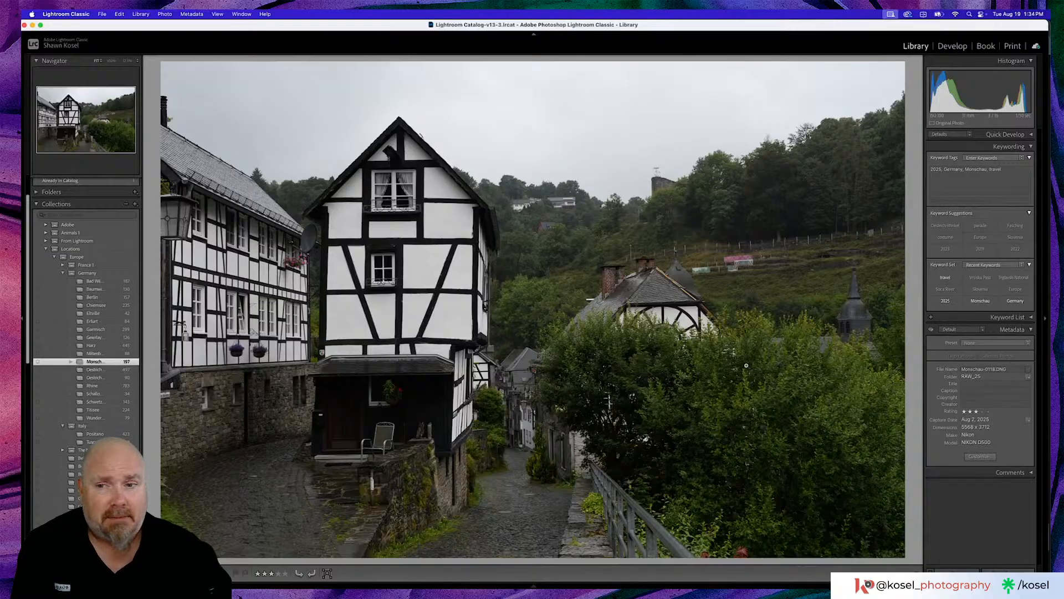
click(206, 303)
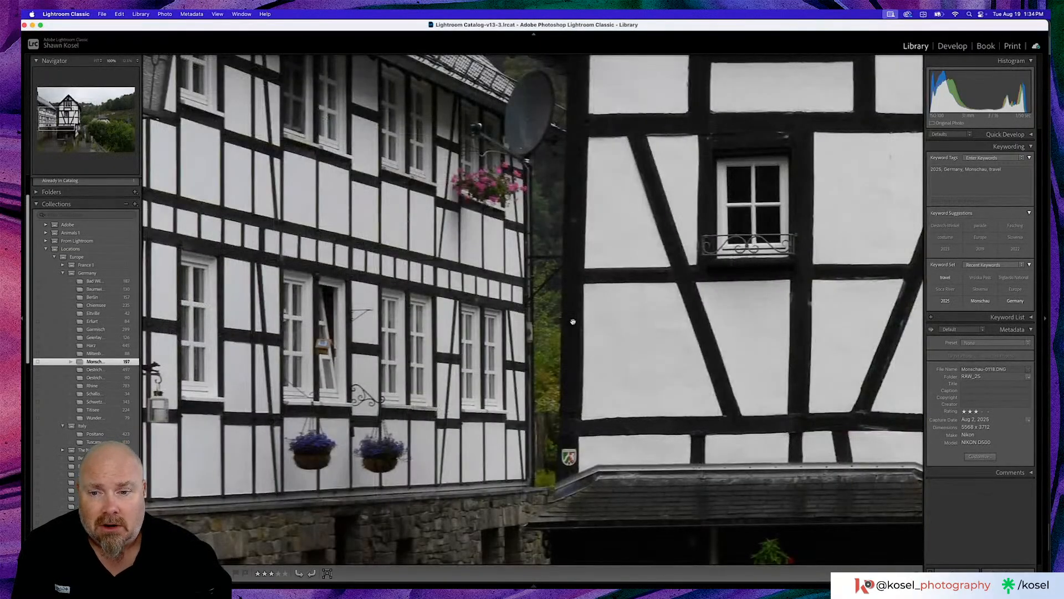
scroll(573, 321, left, 5)
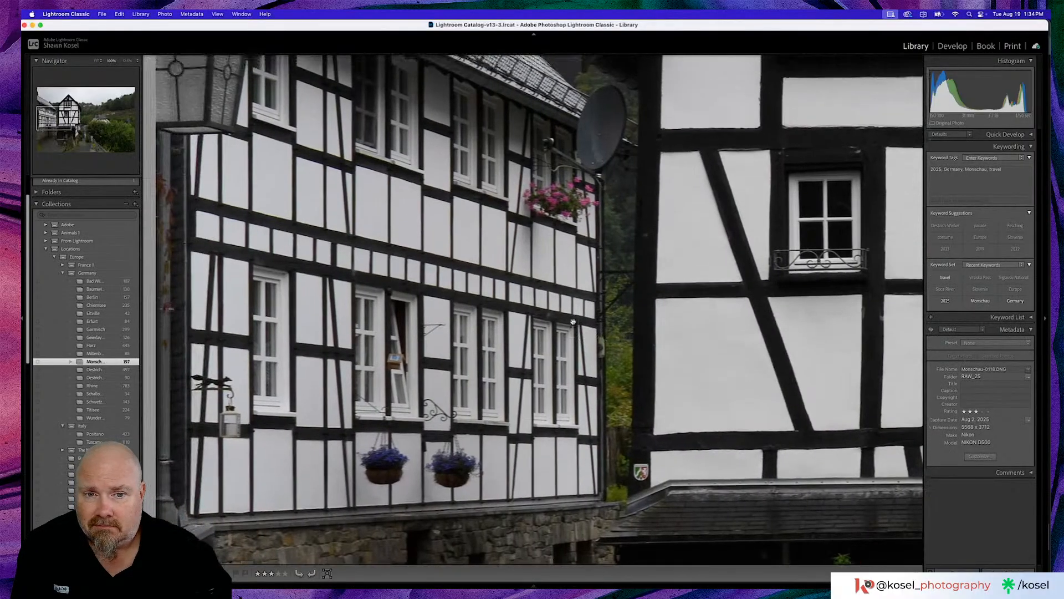
click(573, 321)
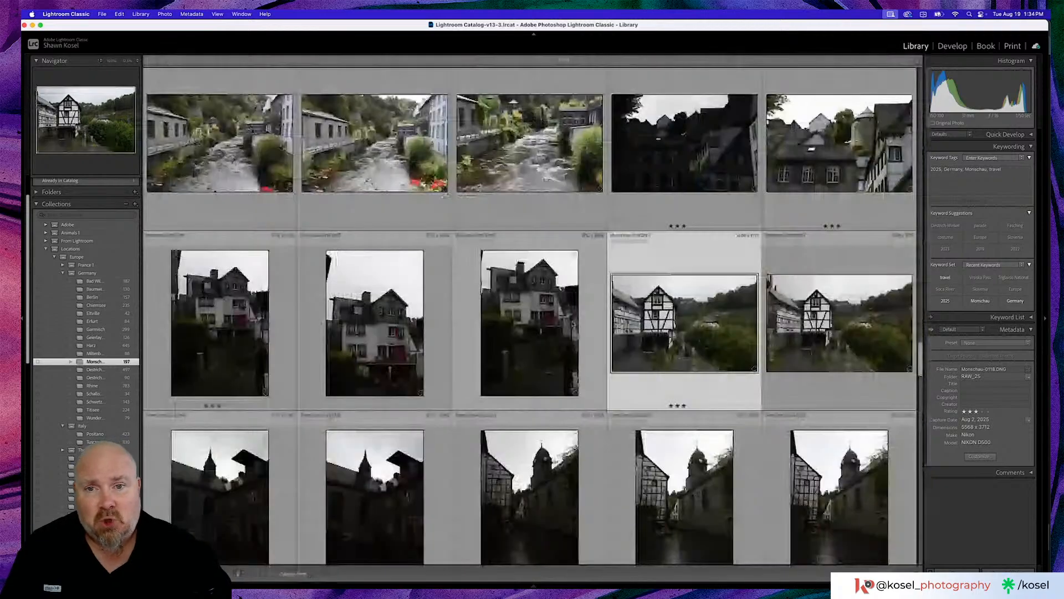
- Browse the earlier Monschau photos in the grid and view the river photo Monschau-0096 enlarged before returning to the grid
key(g)
scroll(546, 318, up, 5)
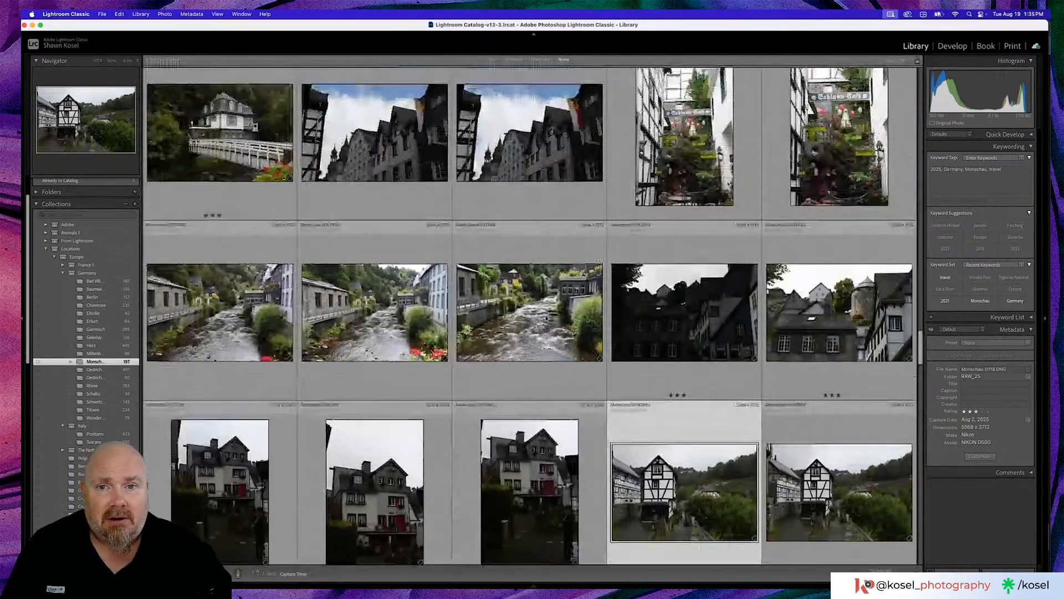
scroll(546, 318, up, 1)
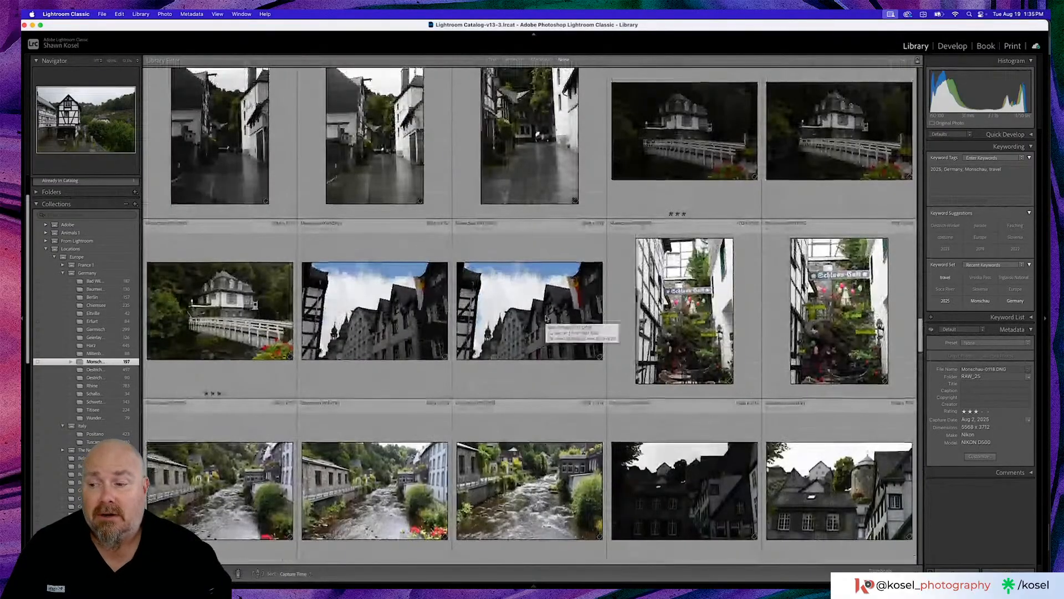
scroll(546, 318, up, 2)
scroll(546, 318, up, 2)
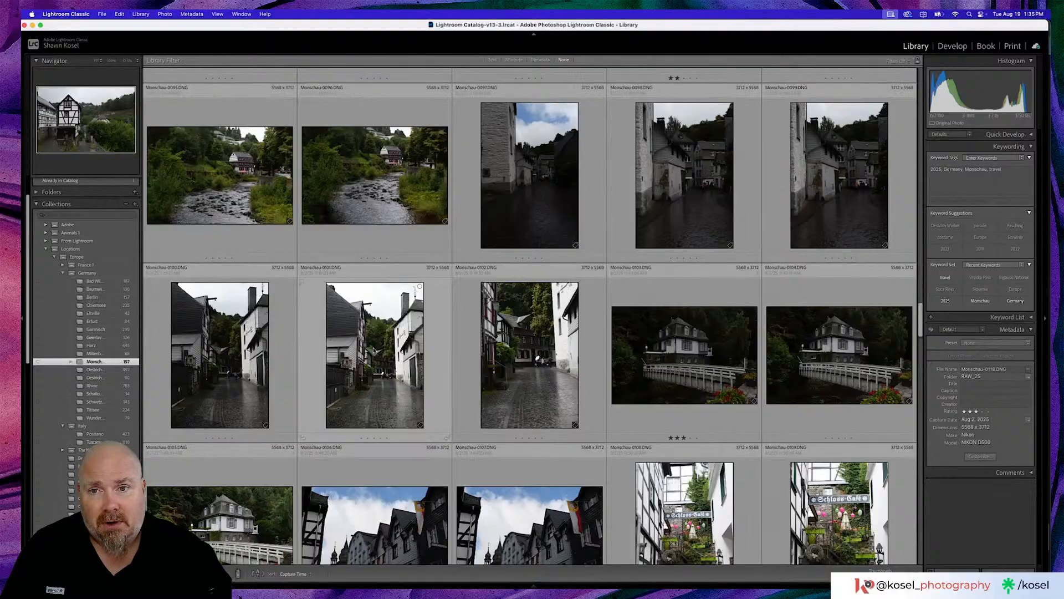
scroll(374, 351, up, 3)
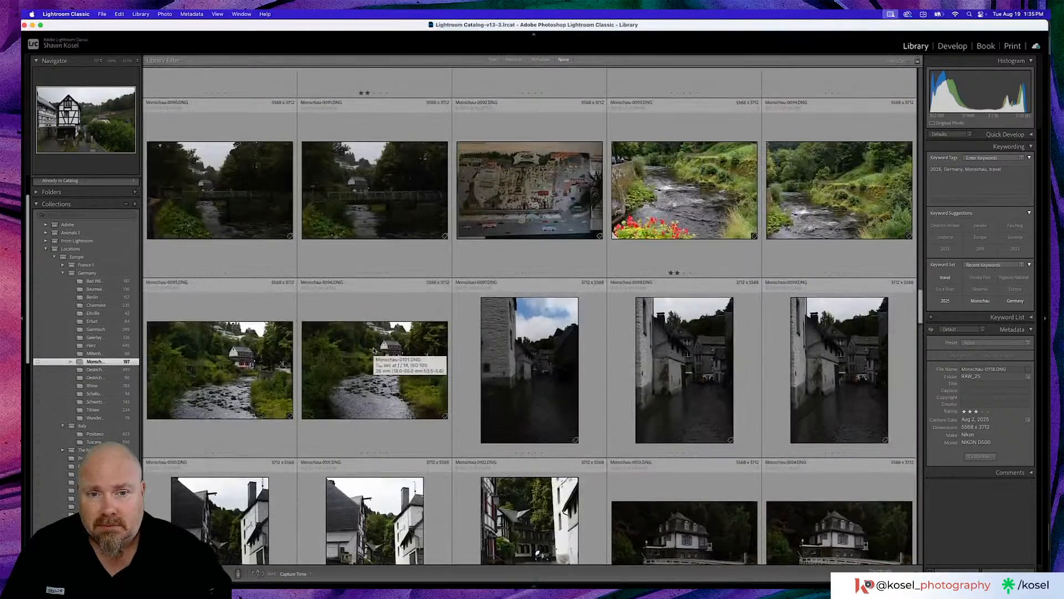
double_click(374, 351)
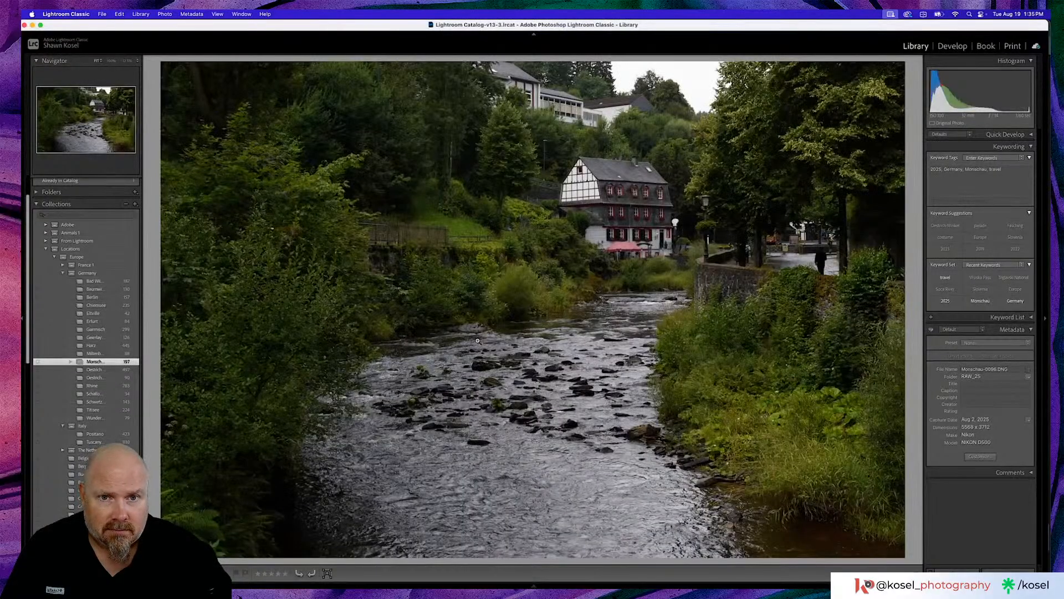
key(g)
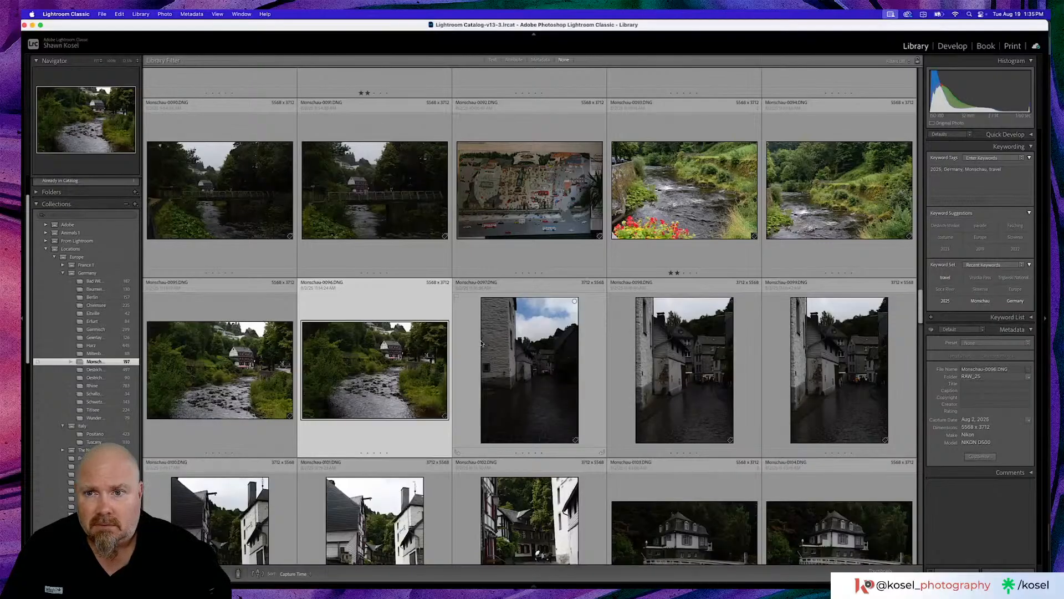
- View the footbridge photo Monschau-0091 enlarged, and return to the grid to browse the earlier shots
scroll(481, 343, up, 3)
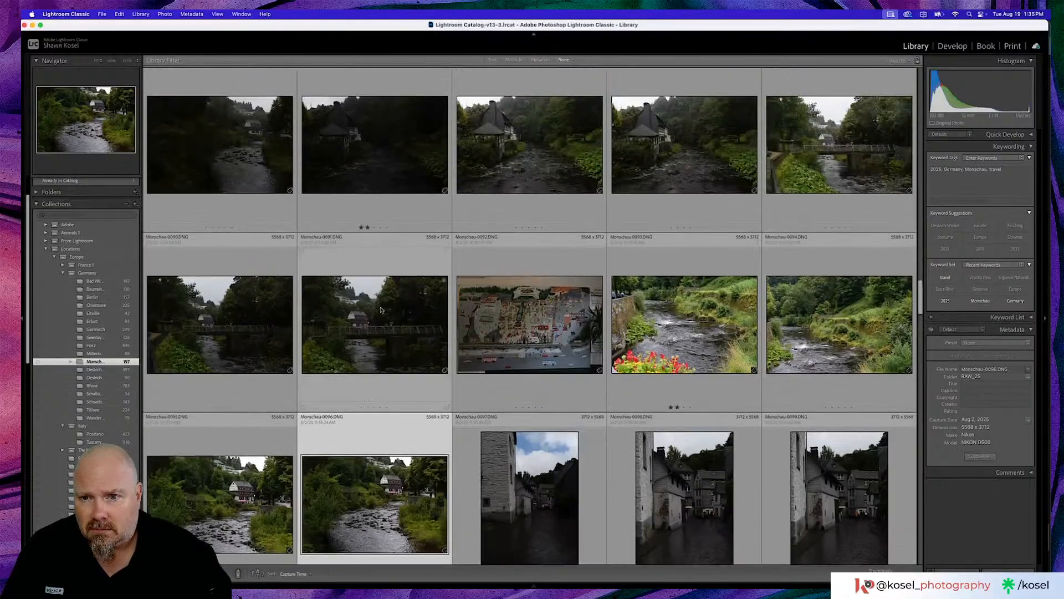
click(373, 320)
key(e)
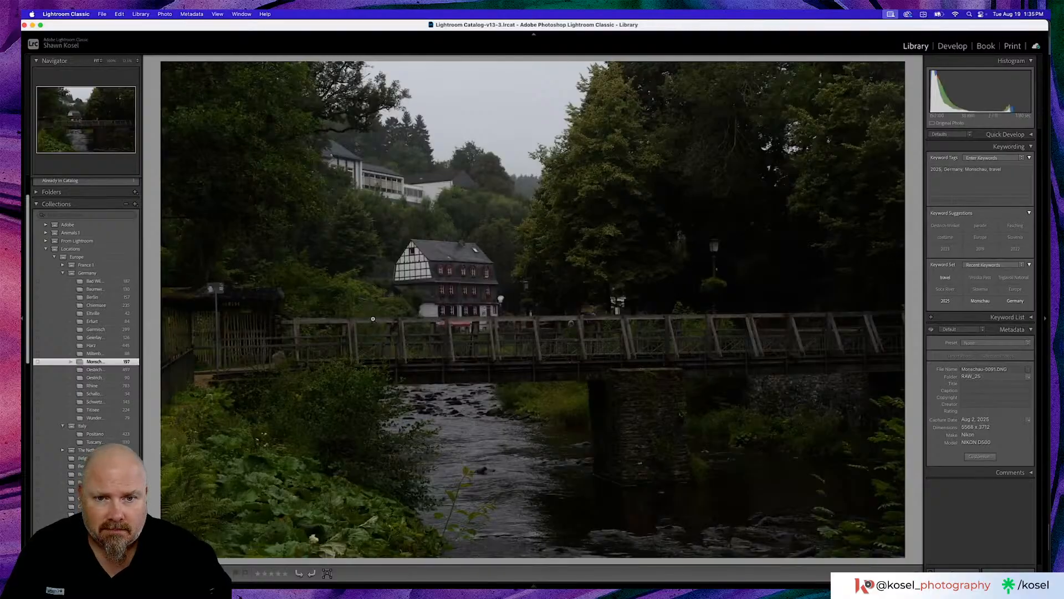
key(g)
scroll(373, 320, up, 3)
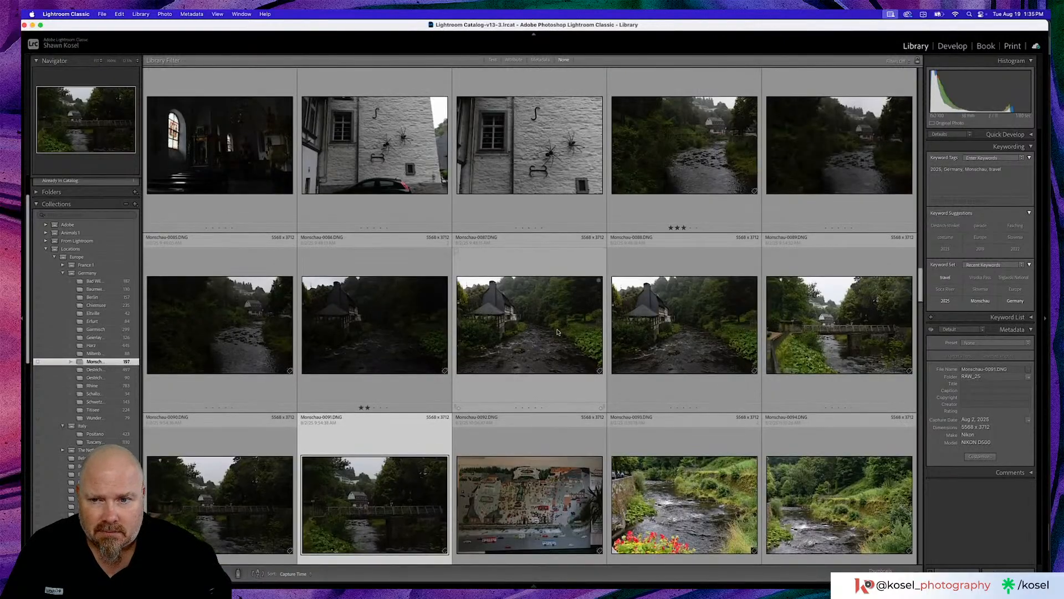
- View the river house photo Monschau-0087 enlarged, and return to the grid to browse back to the early Monschau town views
double_click(558, 332)
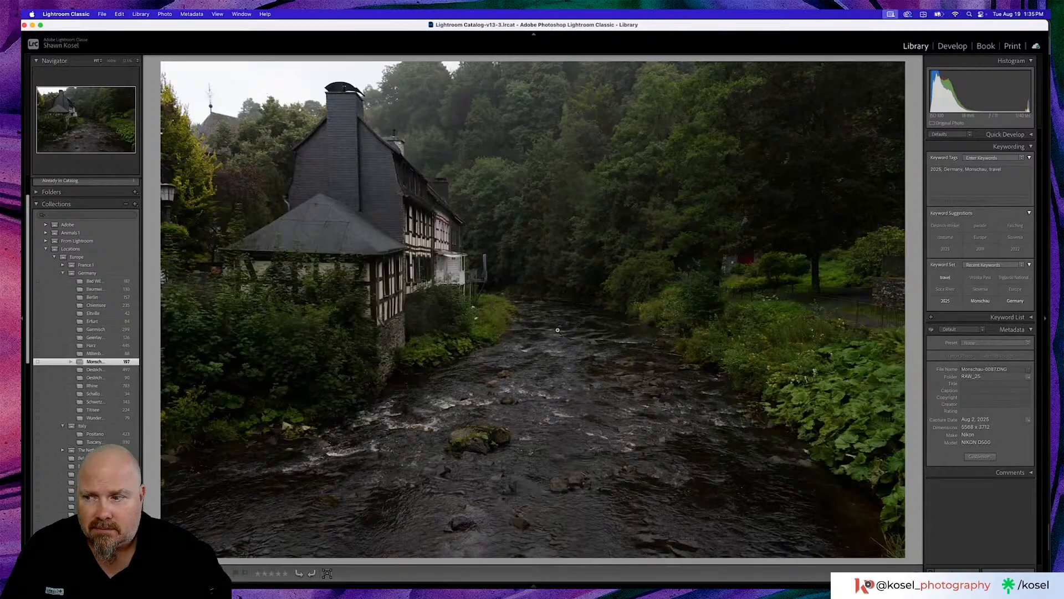
key(g)
scroll(557, 331, up, 4)
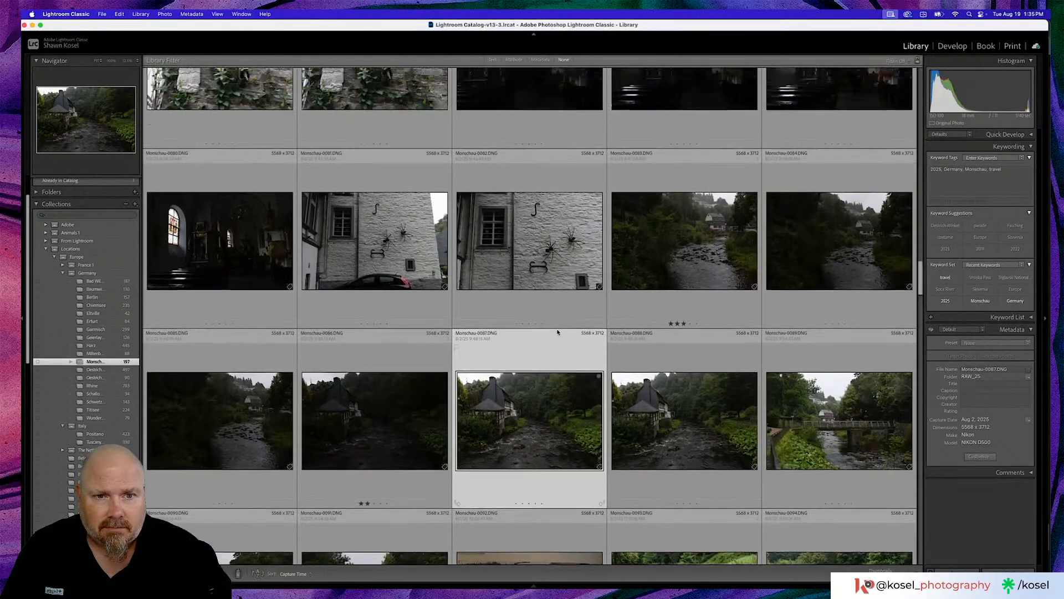
scroll(558, 331, up, 5)
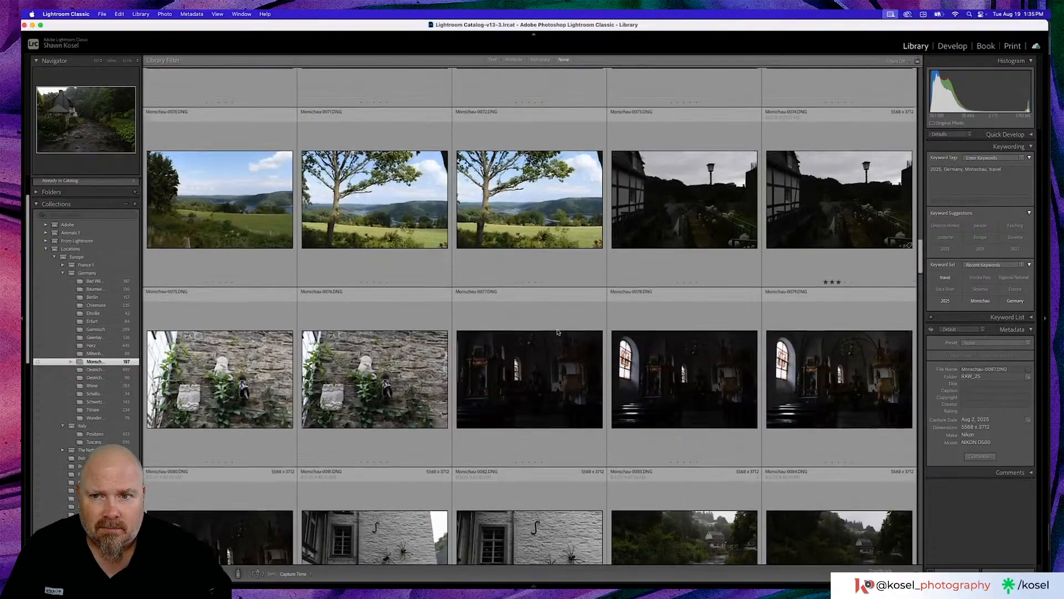
scroll(536, 297, up, 2)
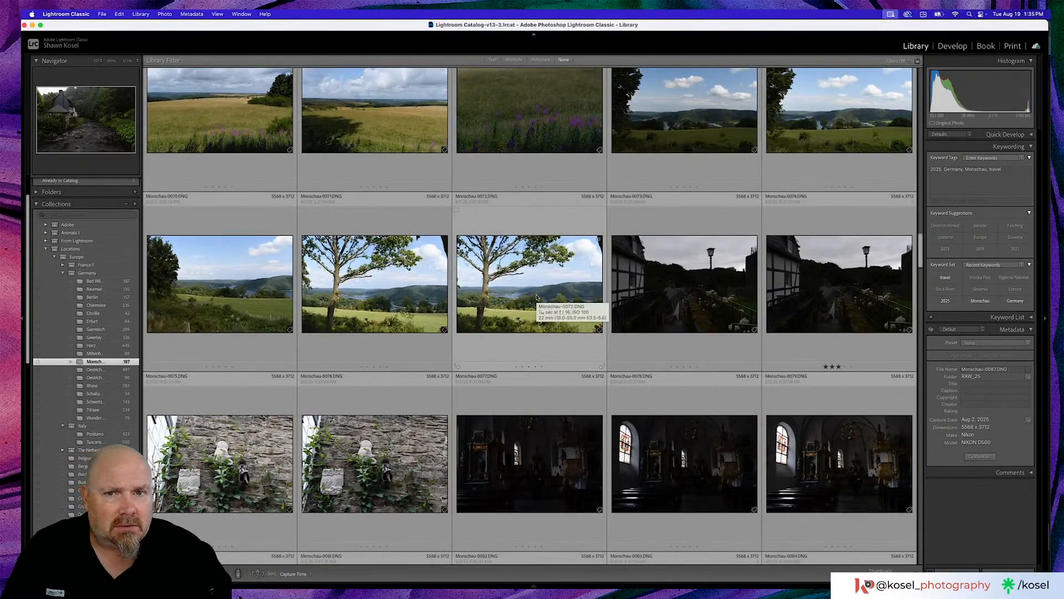
scroll(536, 298, up, 5)
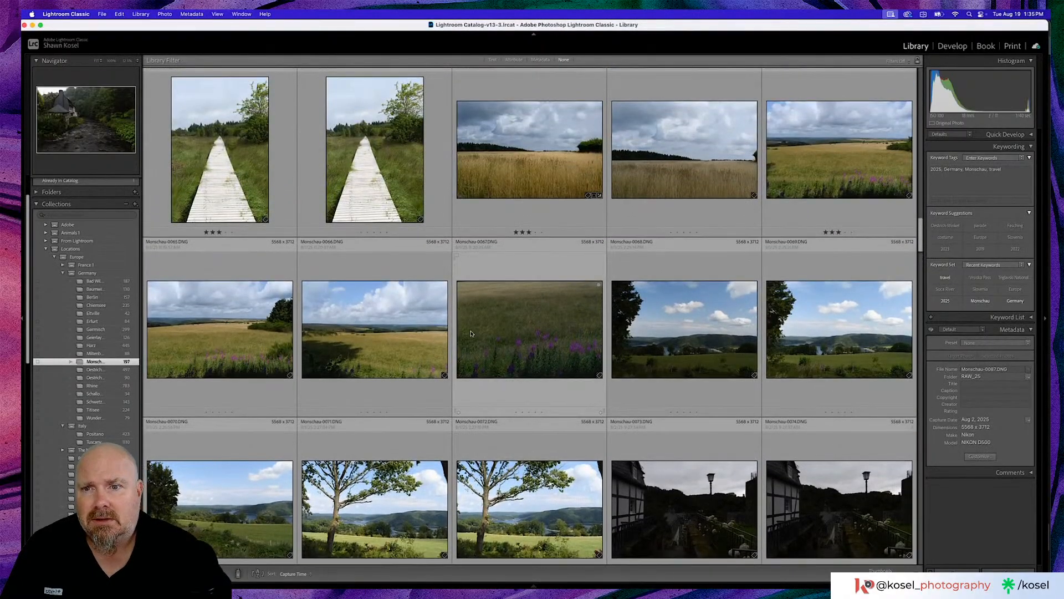
scroll(474, 333, up, 3)
scroll(474, 333, up, 2)
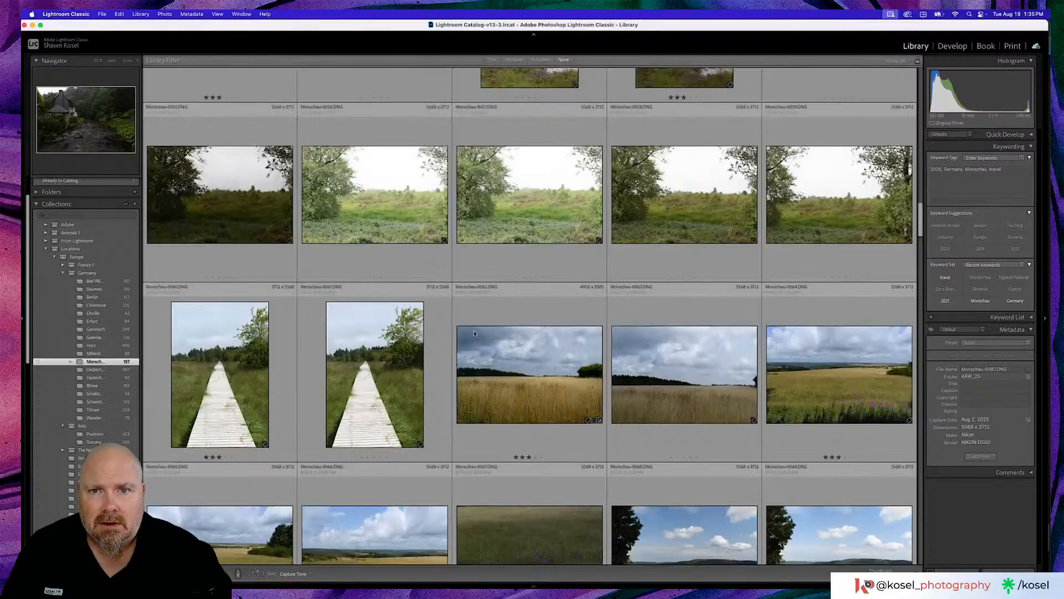
scroll(474, 333, up, 4)
scroll(474, 333, up, 1)
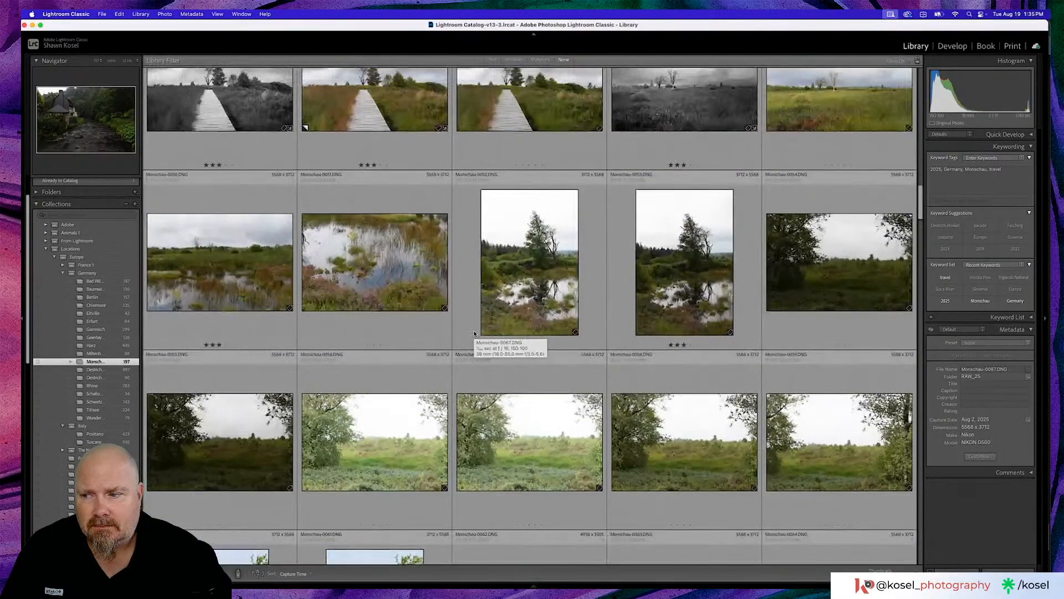
scroll(474, 333, up, 9)
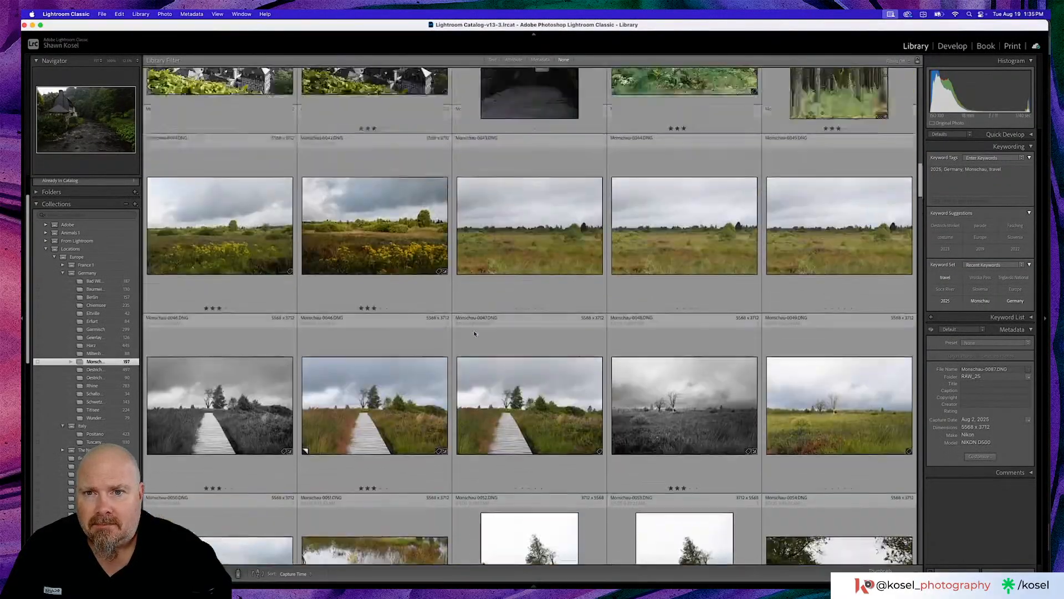
scroll(474, 333, up, 3)
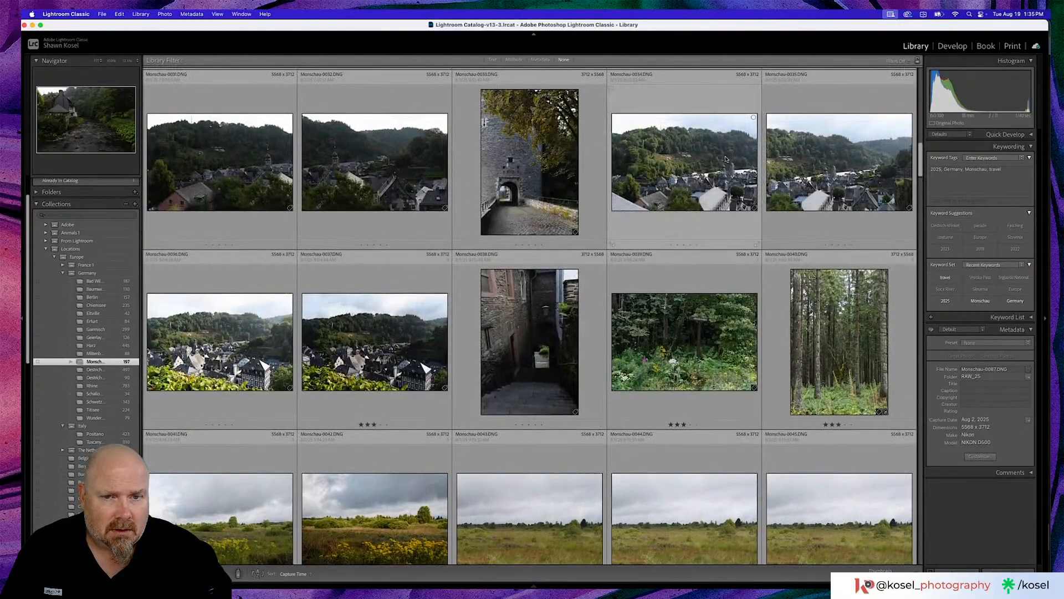
- View the town panoramas Monschau-0034 and Monschau-0035 enlarged, and browse the grid back to the first Monschau photos
double_click(701, 188)
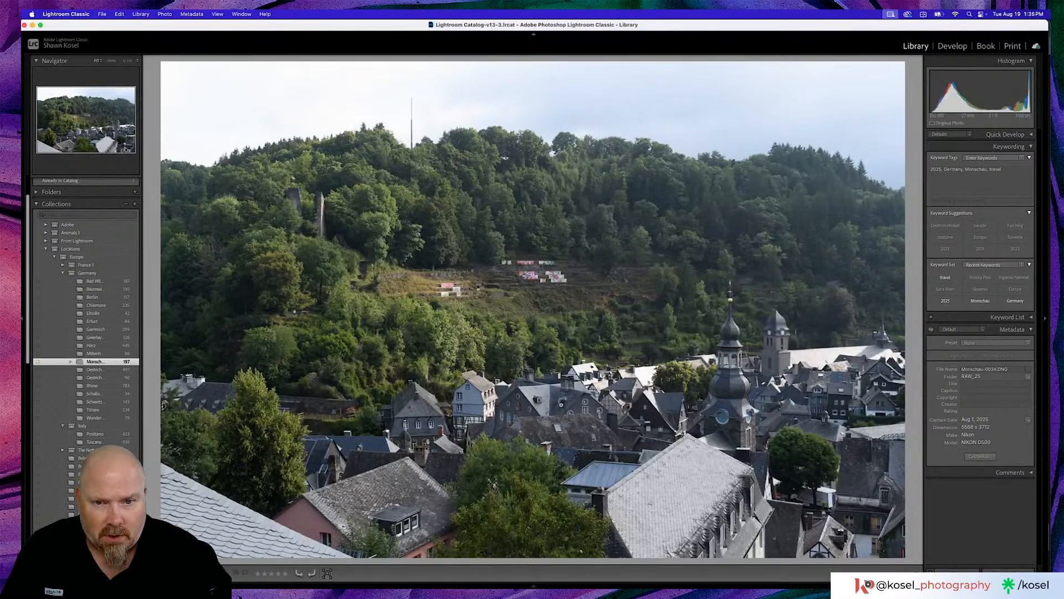
key(Right)
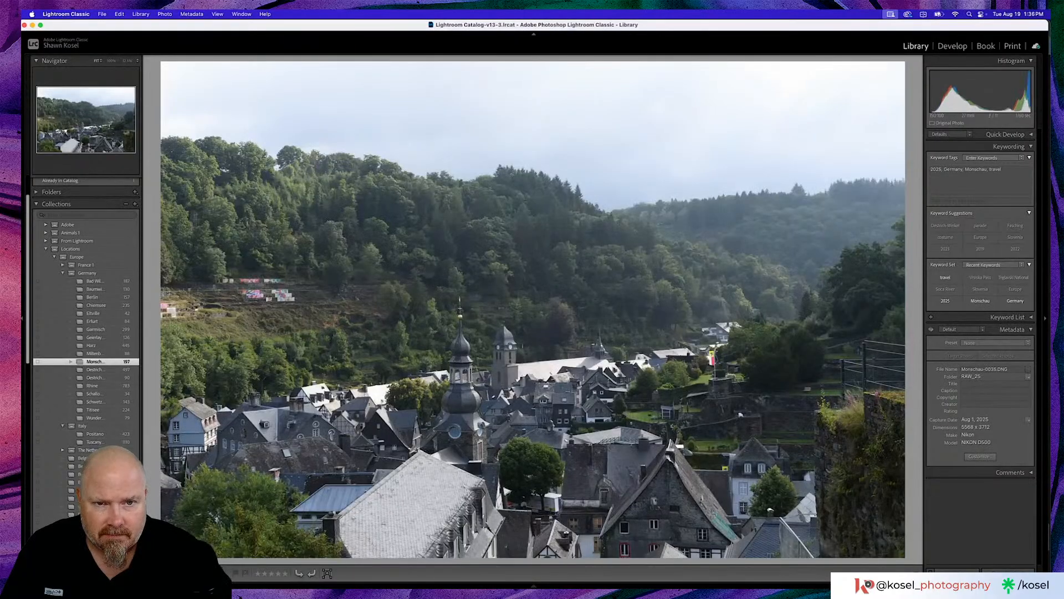
key(g)
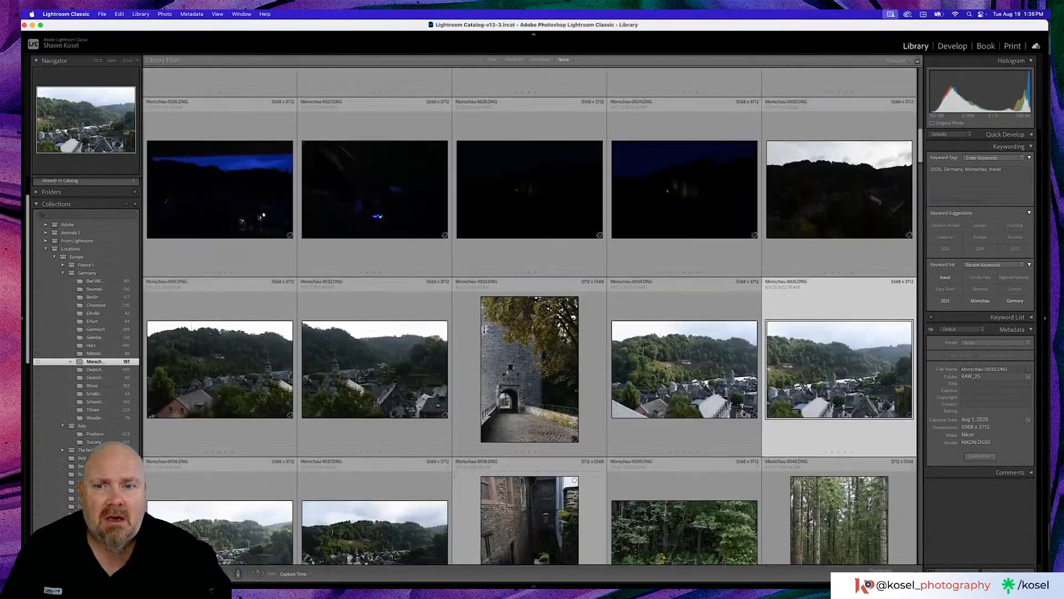
scroll(529, 316, up, 2)
scroll(529, 316, up, 2)
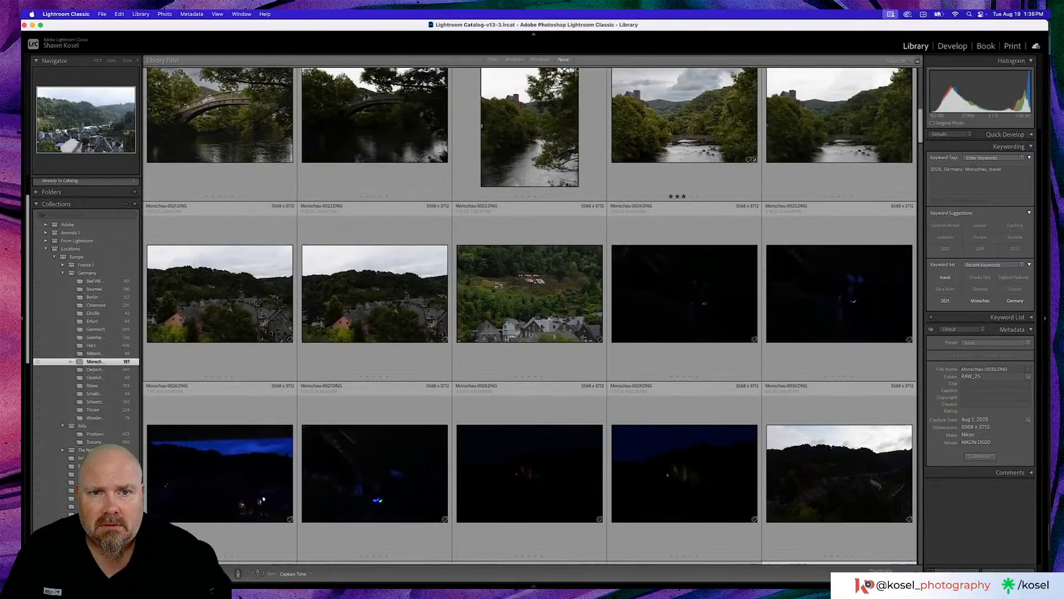
scroll(599, 400, up, 8)
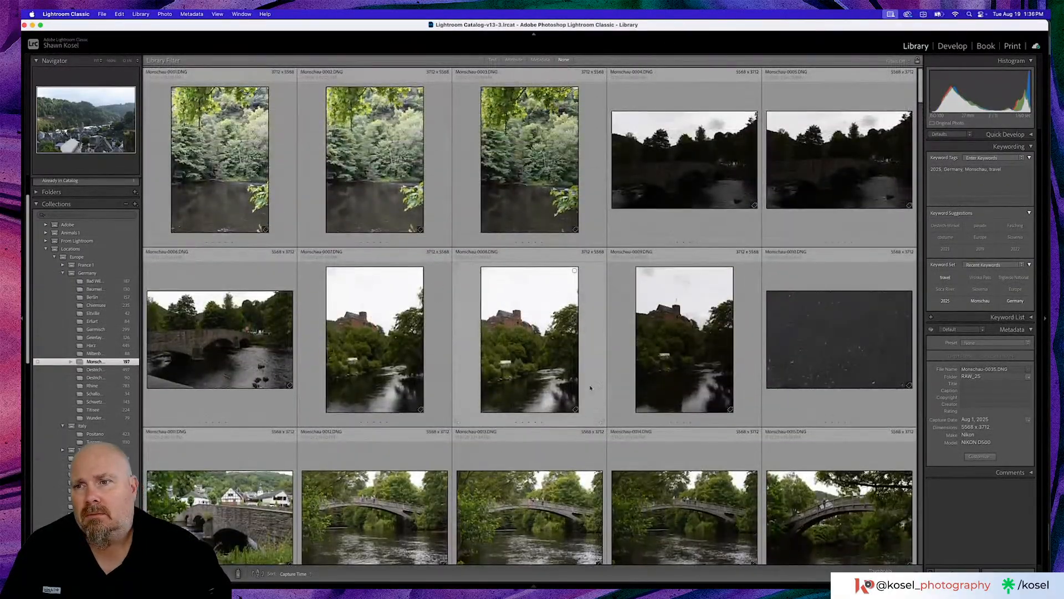
- Select the first photo Monschau-0001 and switch the grid from the Monschau collection to All Photographs
click(260, 215)
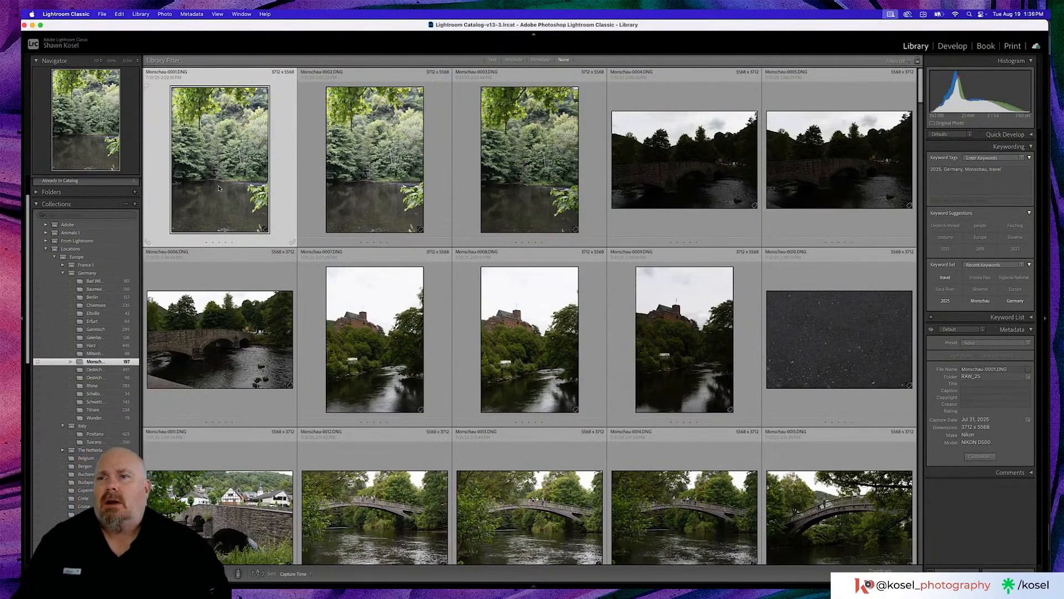
scroll(219, 189, down, 1)
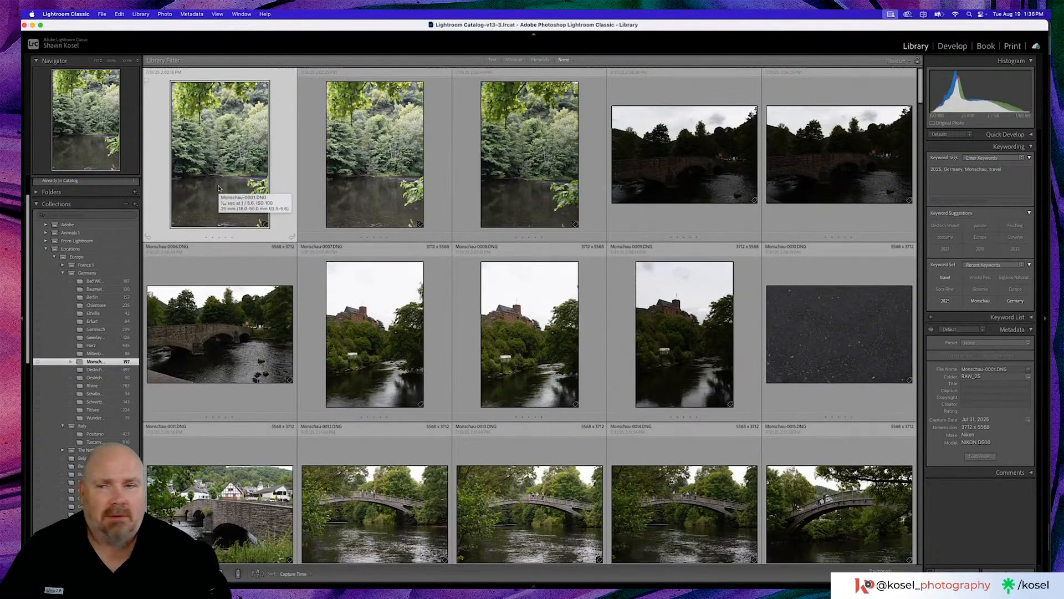
scroll(71, 192, up, 2)
click(72, 191)
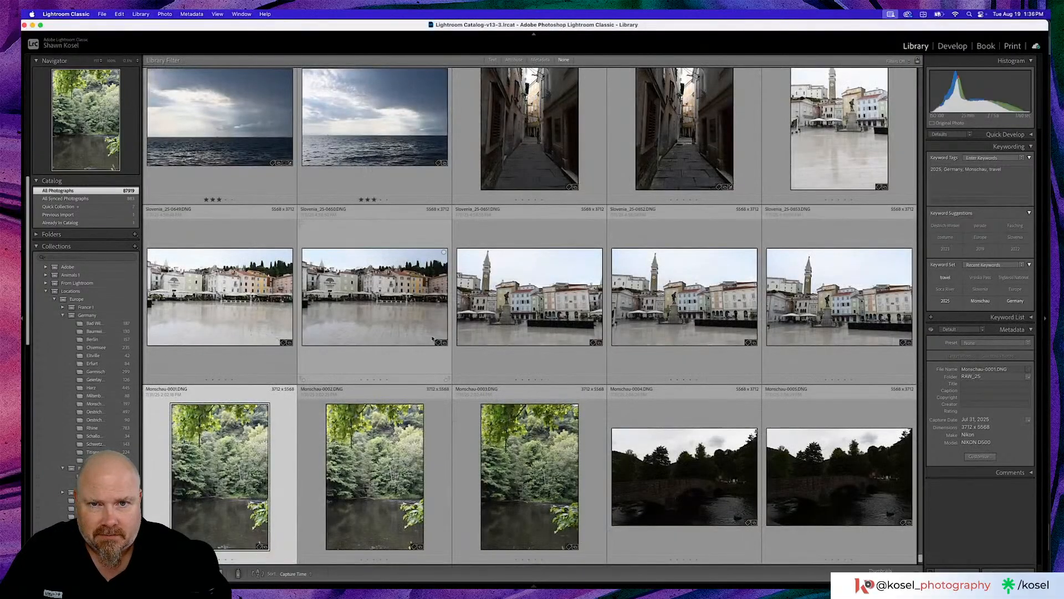
- Browse the Slovenia photos preceding the Monschau shots, around the narrow alley photo Slovenia_25-0646
scroll(568, 320, up, 3)
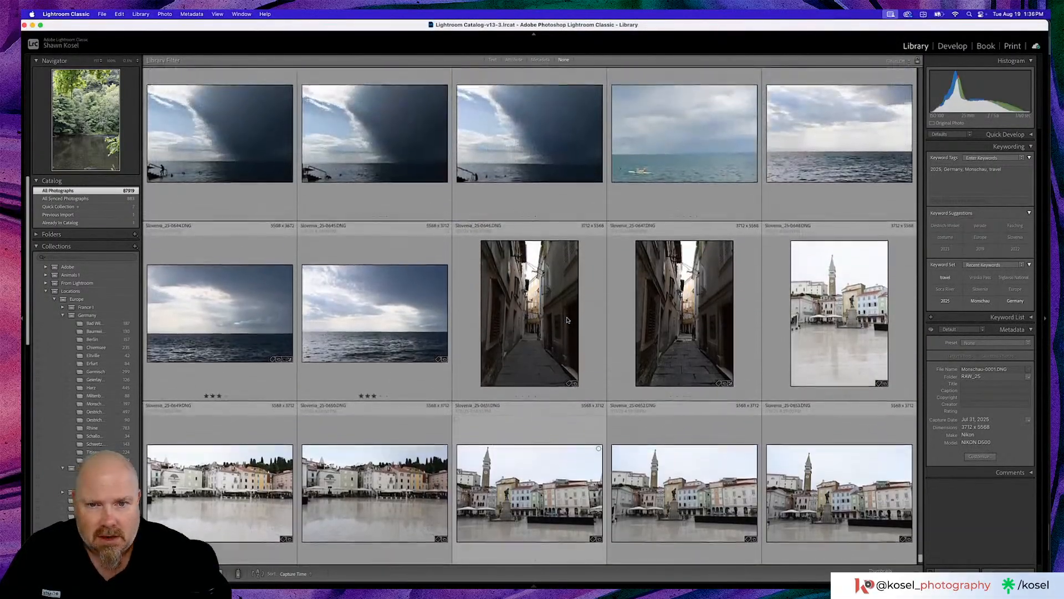
click(568, 320)
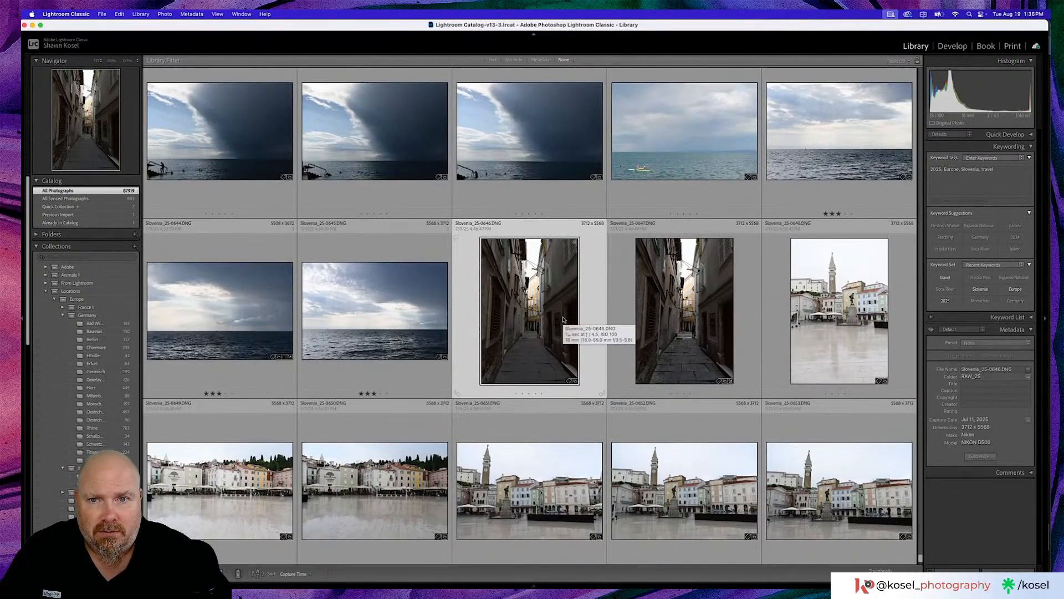
scroll(563, 319, up, 3)
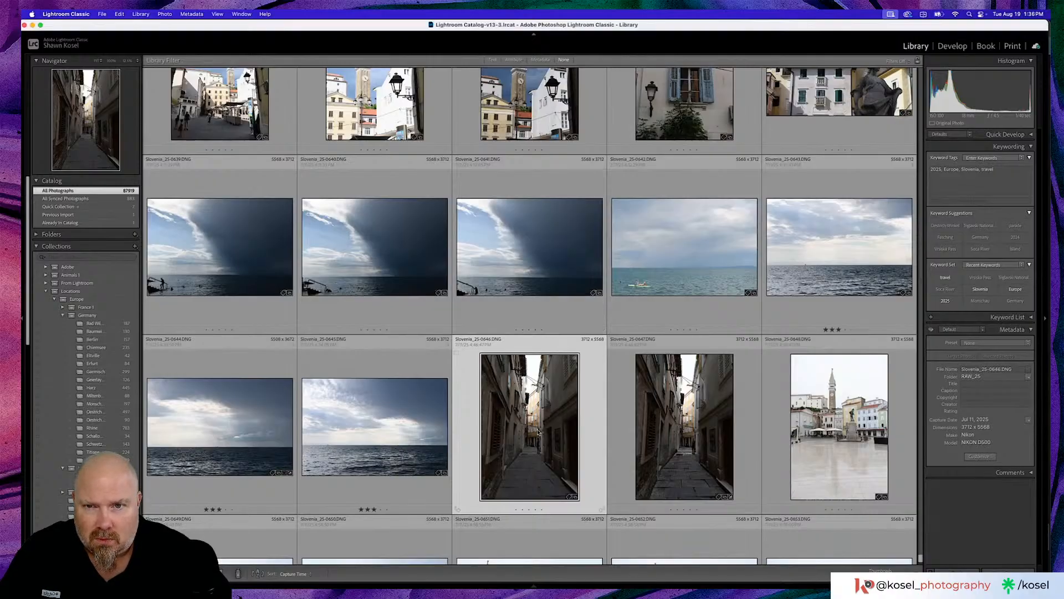
scroll(537, 427, up, 2)
scroll(536, 428, down, 3)
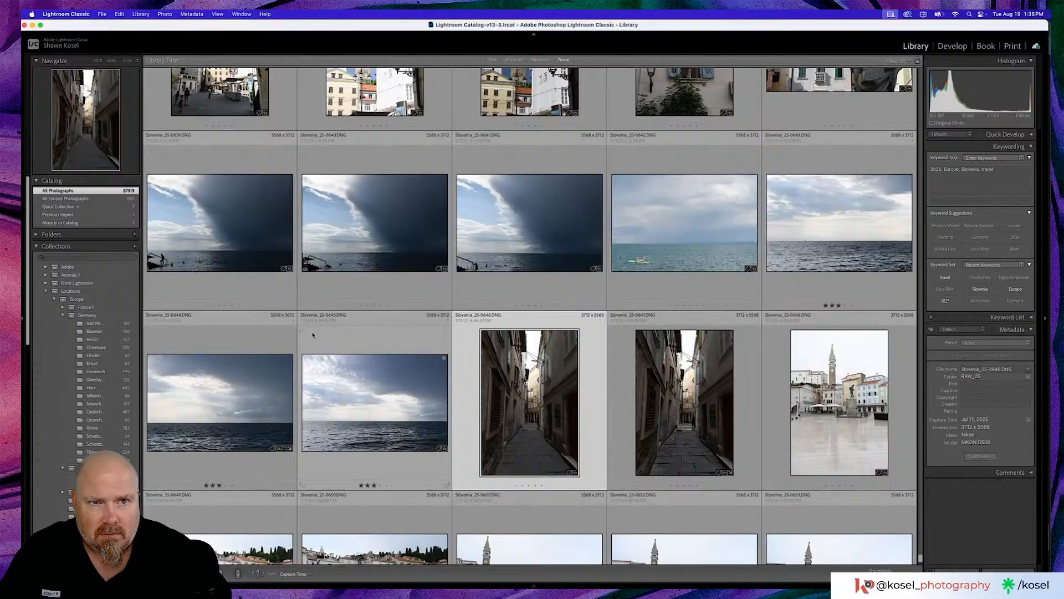
- Compare the Slovenia storm-cloud sea photos enlarged and pick Slovenia_25-0640 for editing
double_click(506, 226)
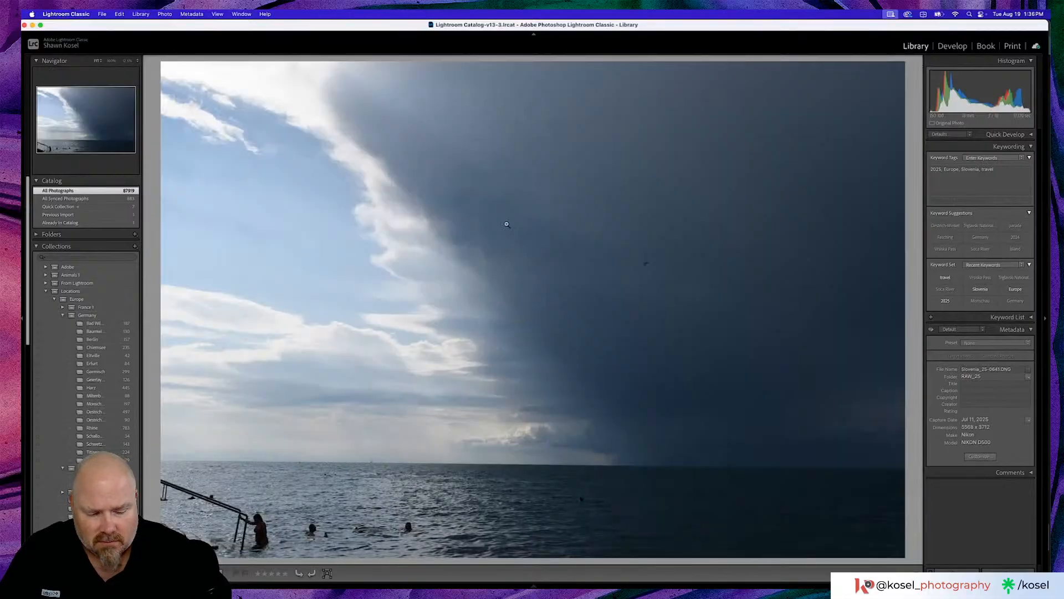
key(Right)
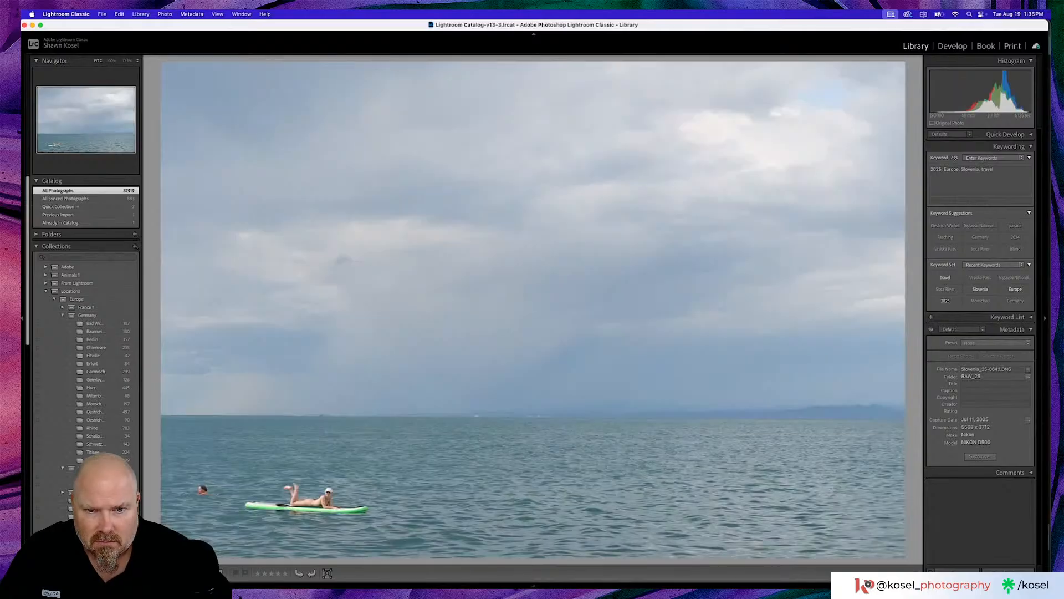
key(Left)
key(Left)
key(Left)
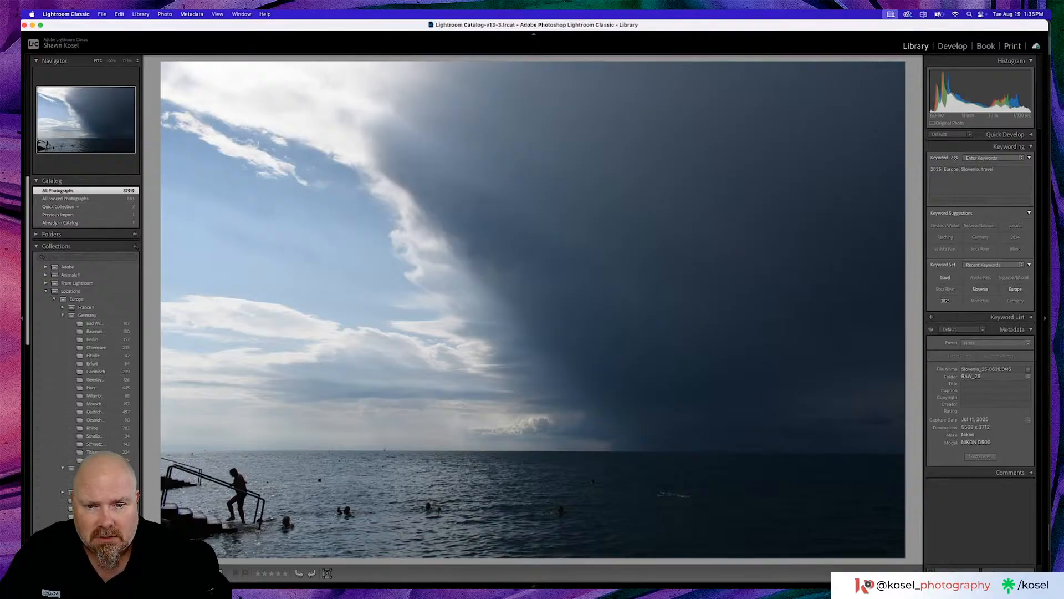
key(Left)
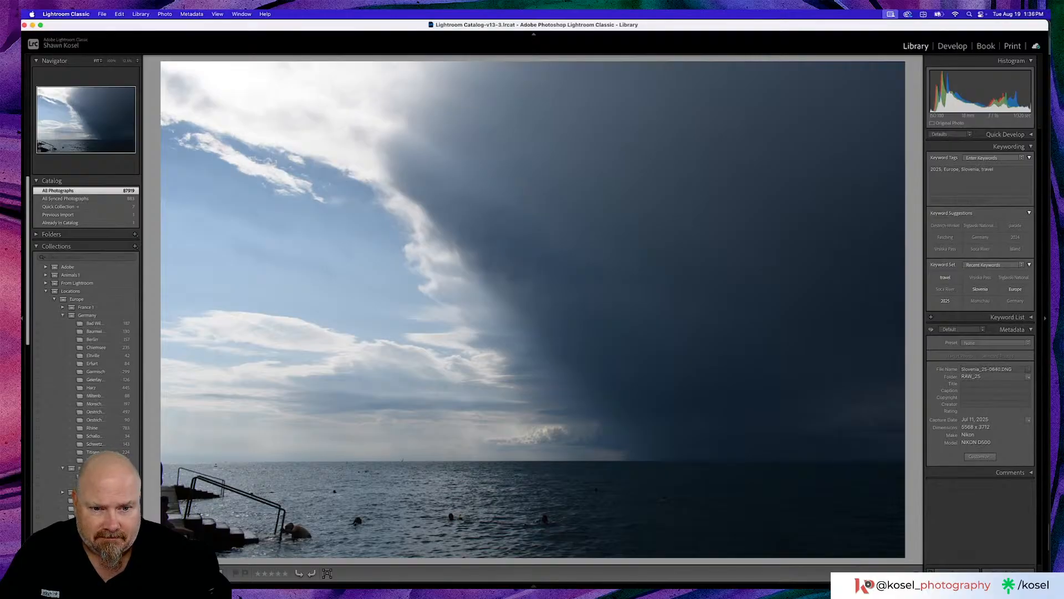
key(Left)
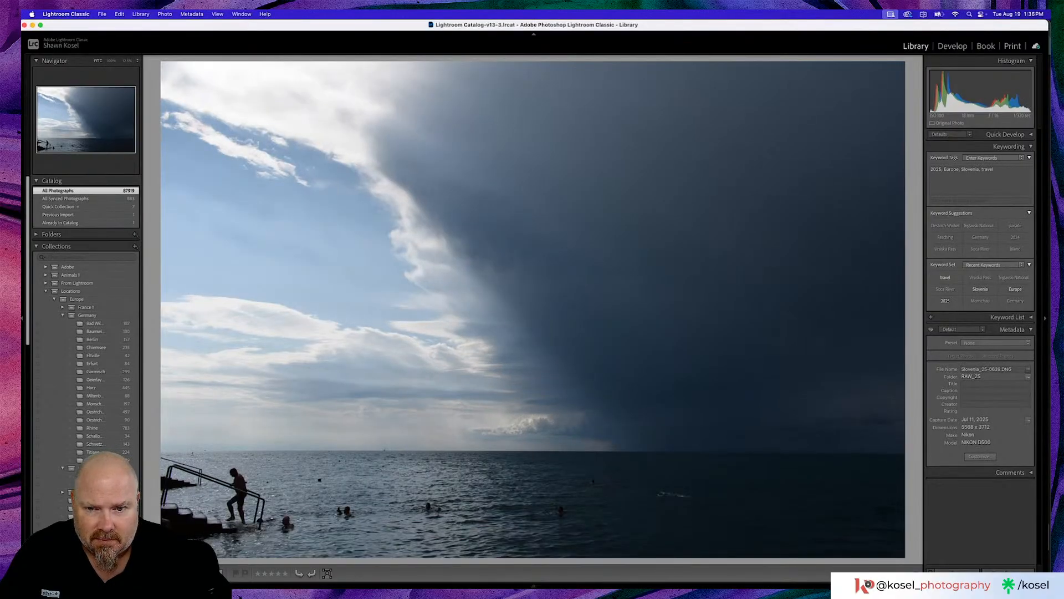
key(Left)
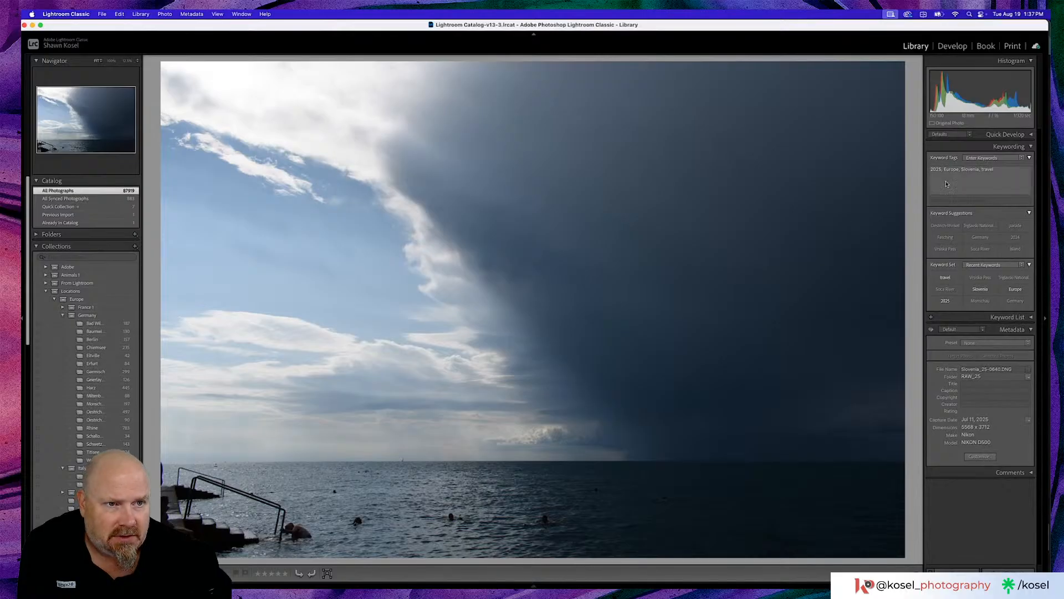
- Open the storm-cloud photo in Develop and straighten it along the sea horizon to an angle of 0.01, keeping the full frame
key(d)
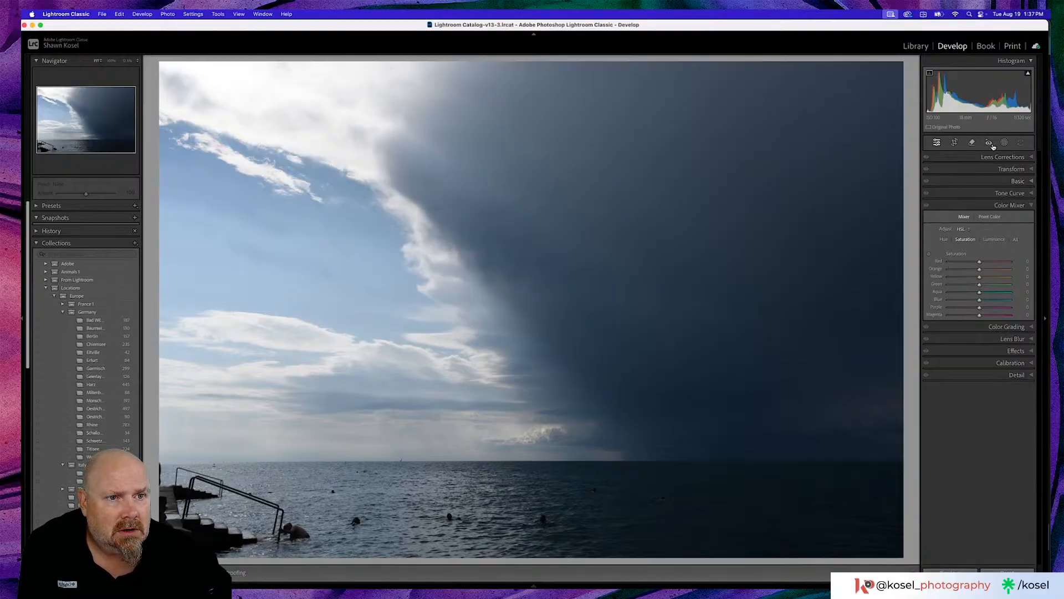
click(955, 142)
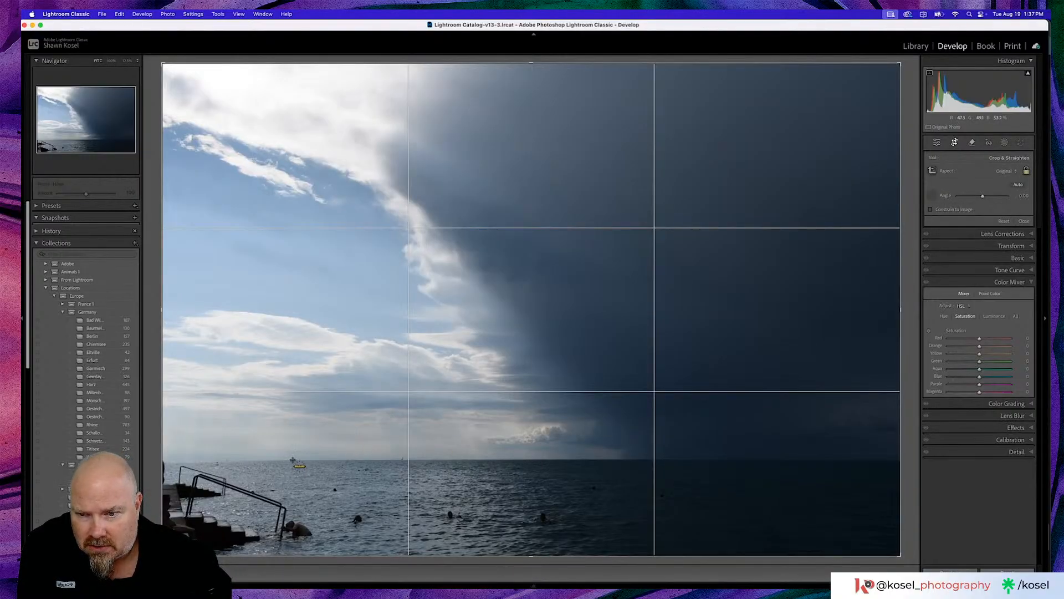
drag(292, 459, 868, 460)
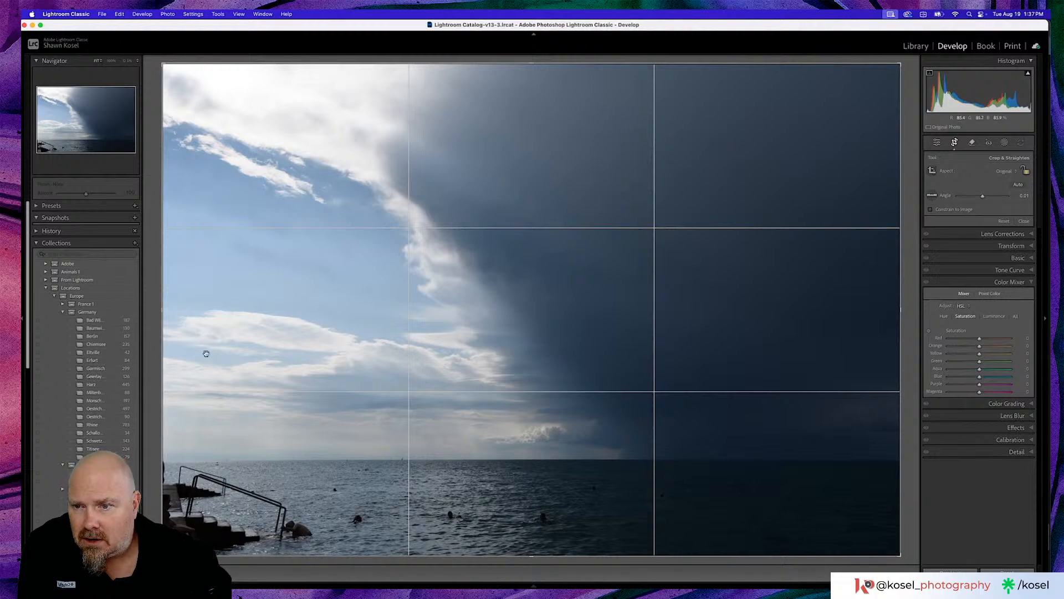
mouse_move(162, 310)
mouse_down()
mouse_move(174, 309)
mouse_move(161, 310)
mouse_up()
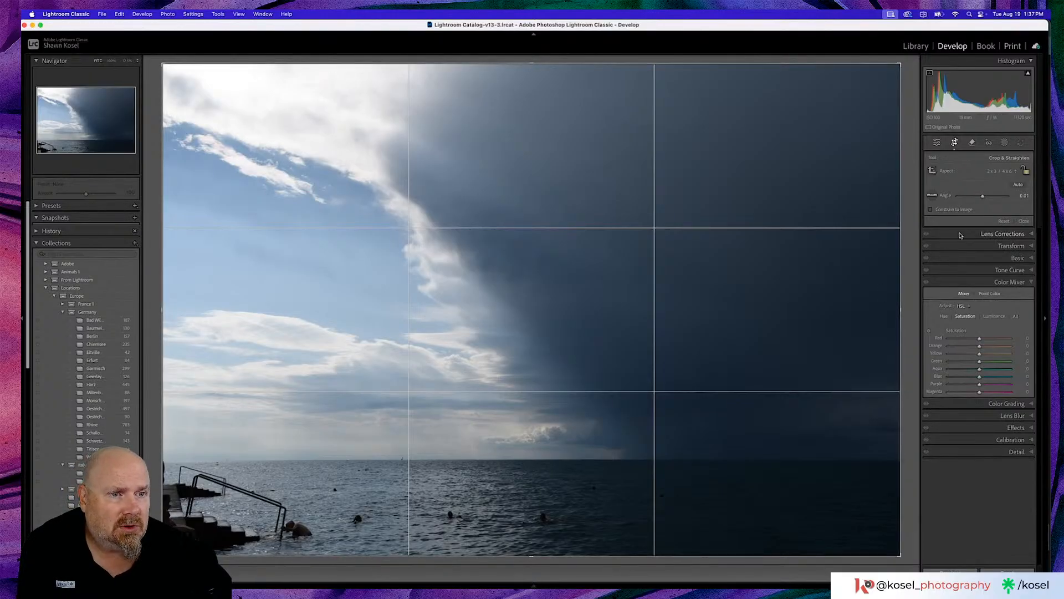
click(1023, 222)
- Remove the dark object at the photo's left edge, just below the horizon beside the railing, using generative AI
click(972, 142)
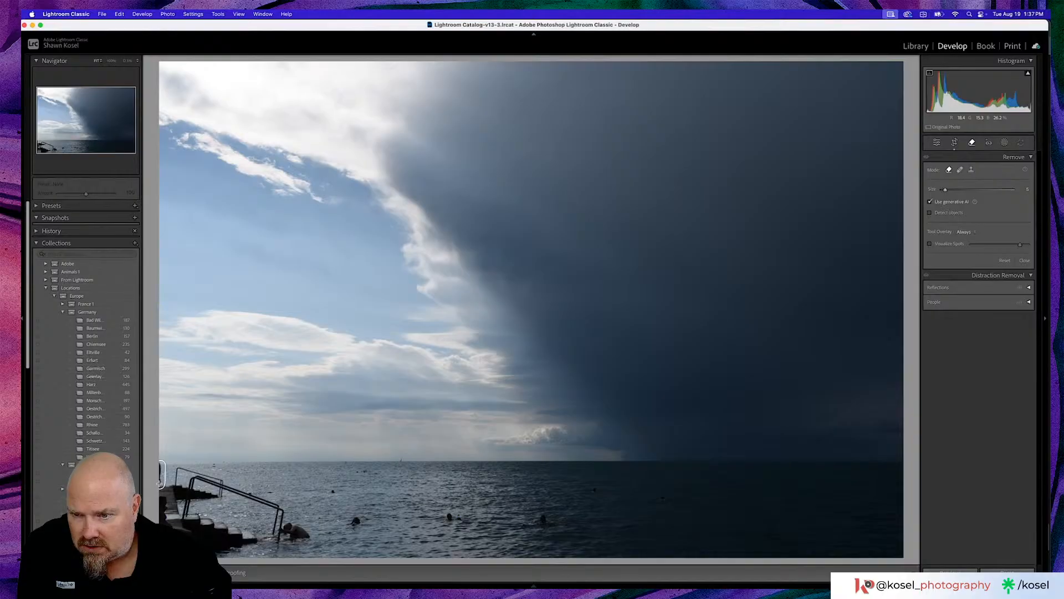
click(161, 474)
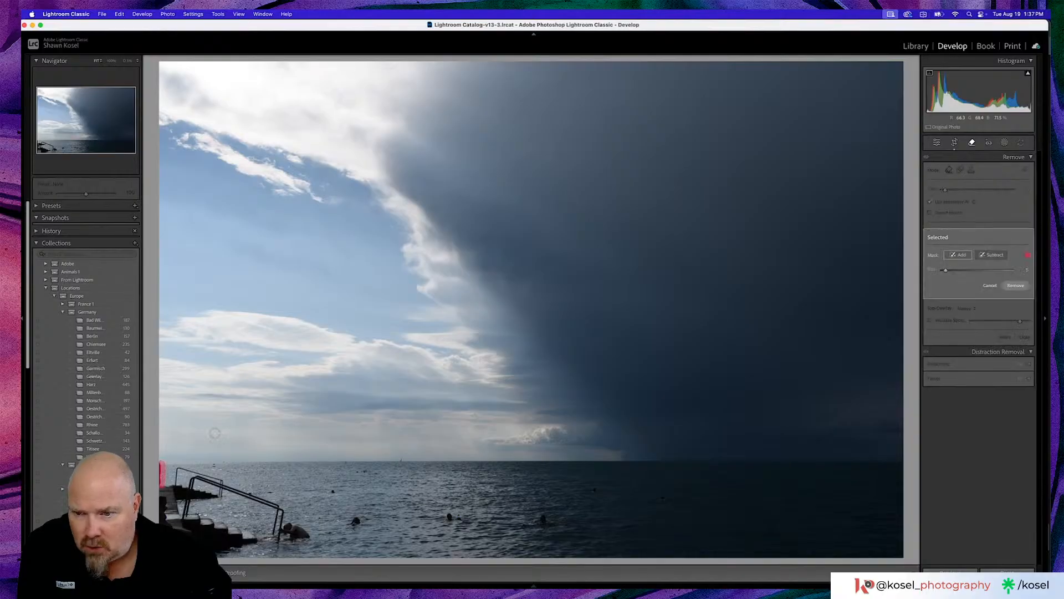
click(1007, 287)
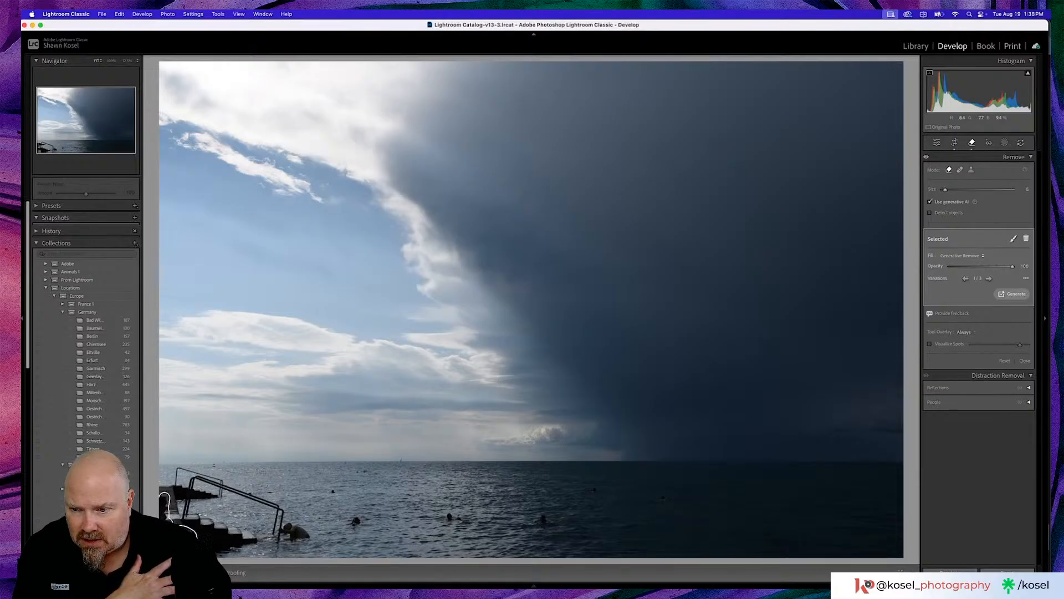
- Repeat the generative AI removal of the leftover object at the photo's left edge, beside the steps, and finish the removal
click(178, 509)
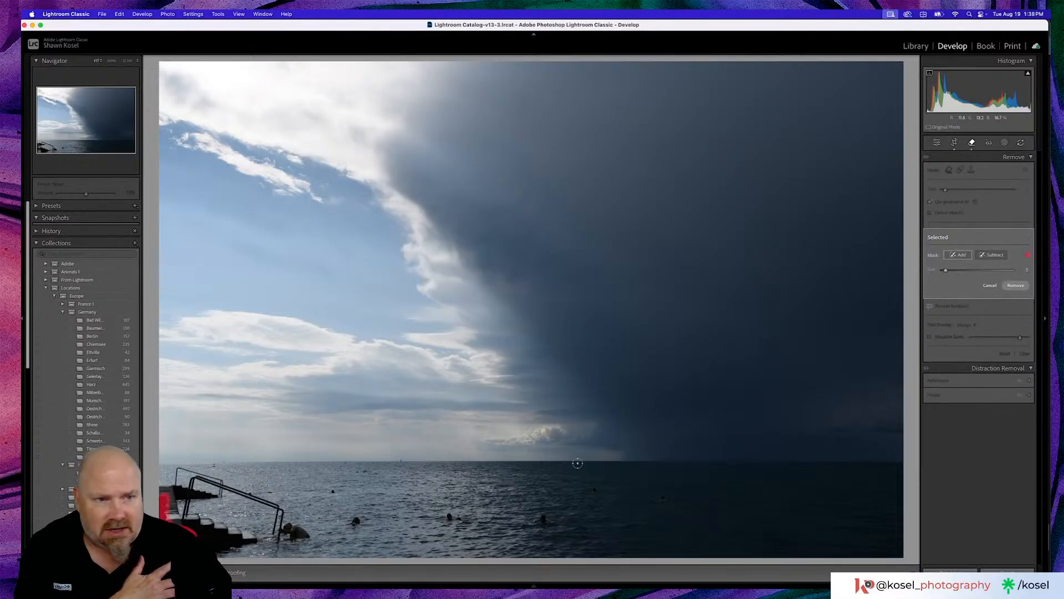
click(1015, 285)
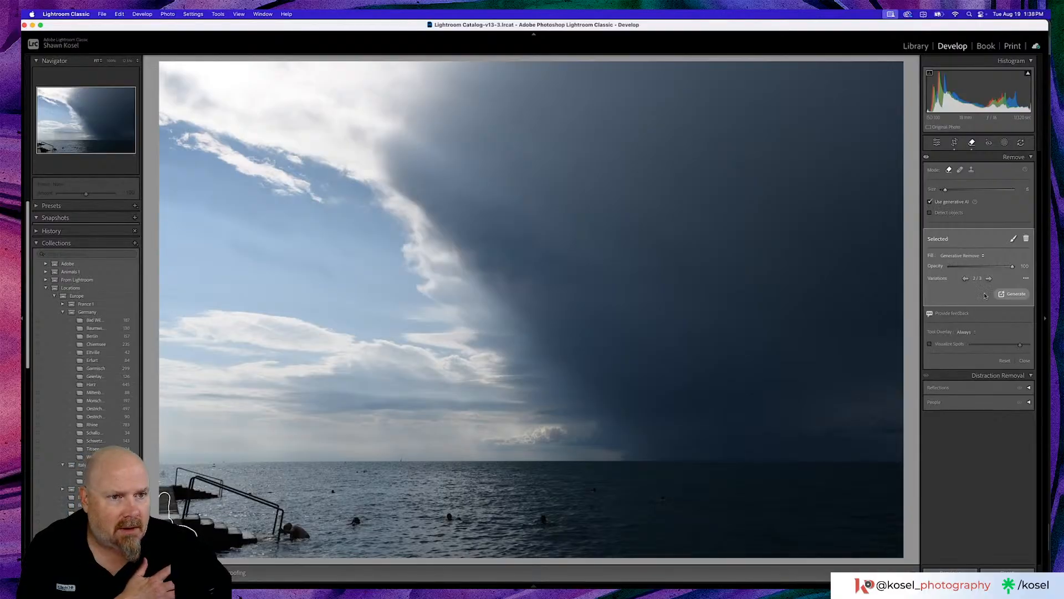
click(937, 144)
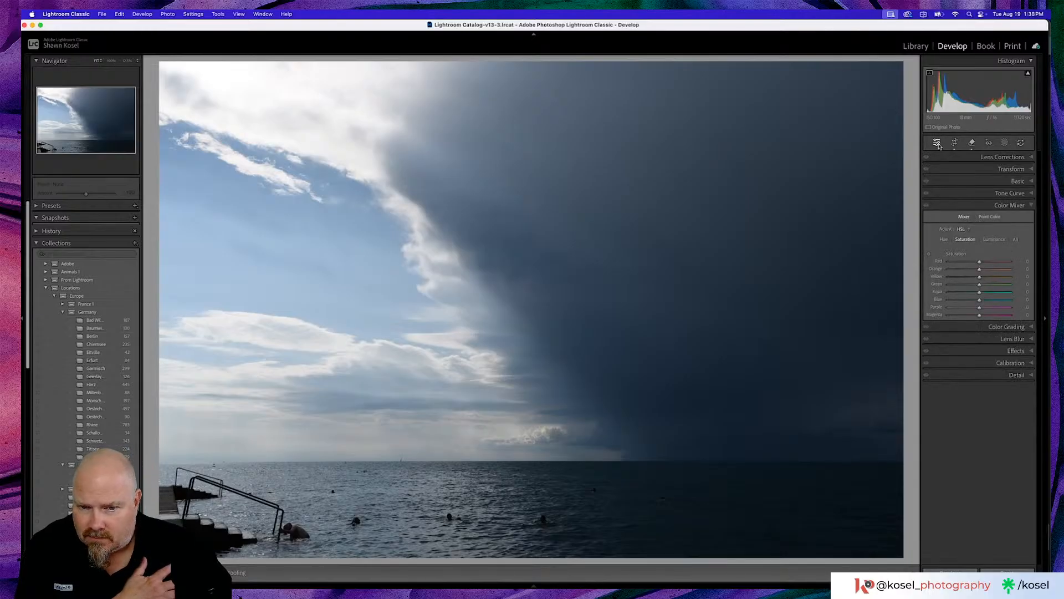
- Examine the sea surface, swimmers and horizon enlarged across the whole width of the photo for further distractions
click(471, 477)
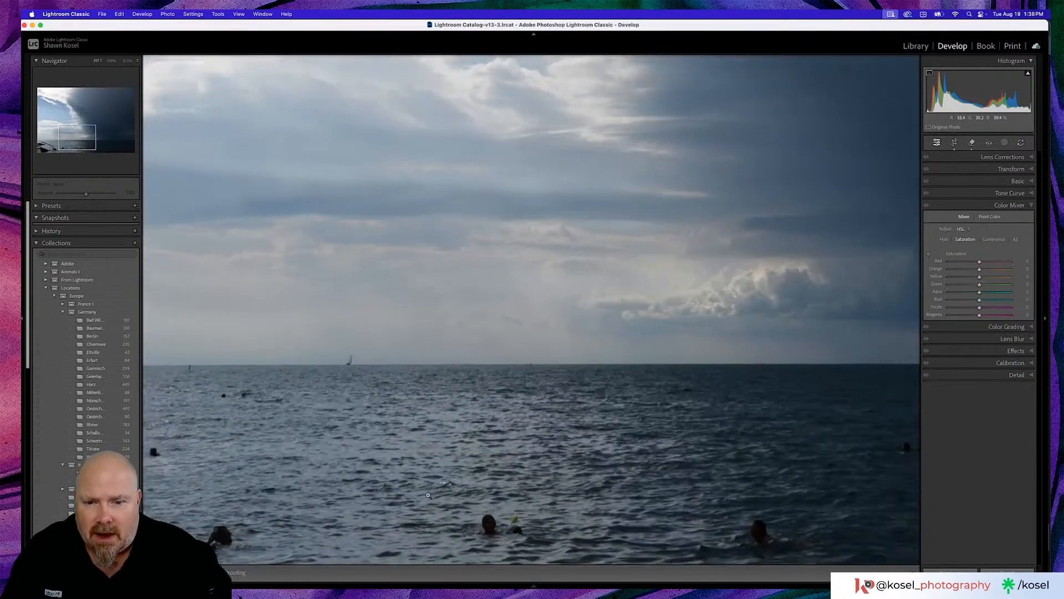
click(428, 495)
click(368, 500)
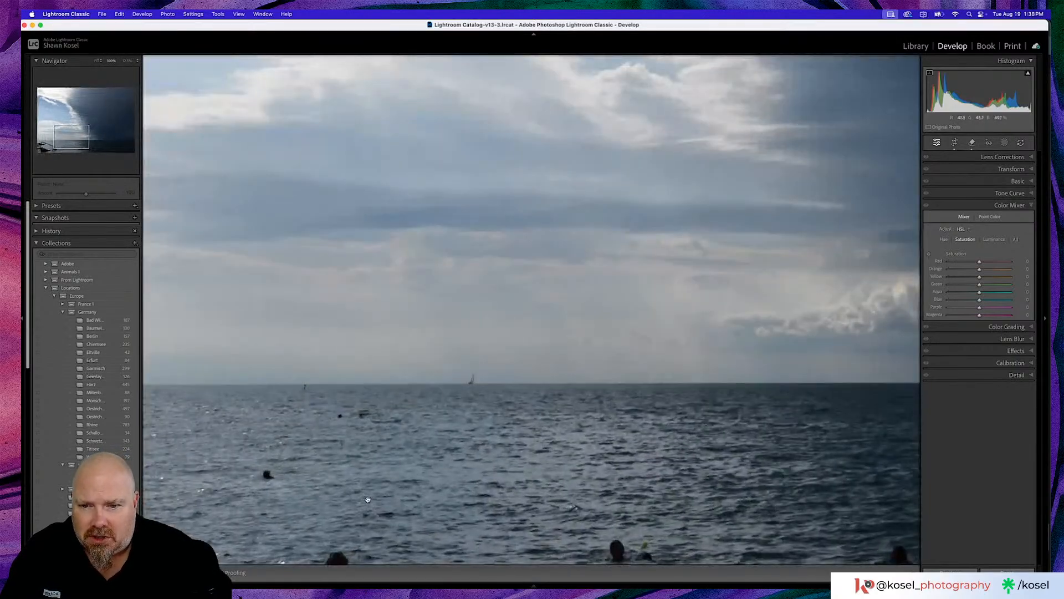
drag(368, 500, 579, 379)
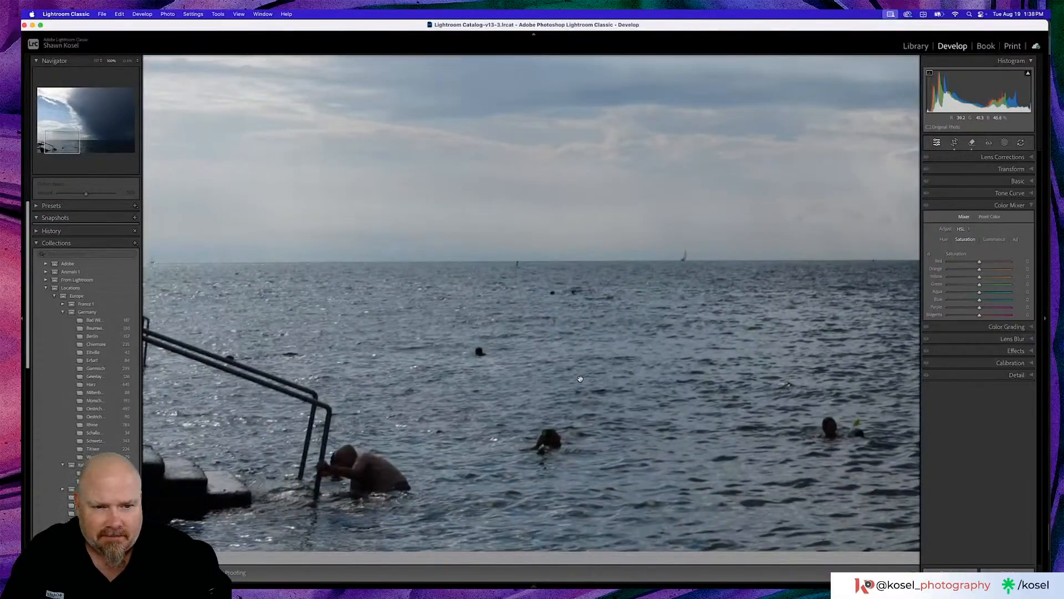
drag(692, 379, 434, 394)
drag(727, 358, 479, 382)
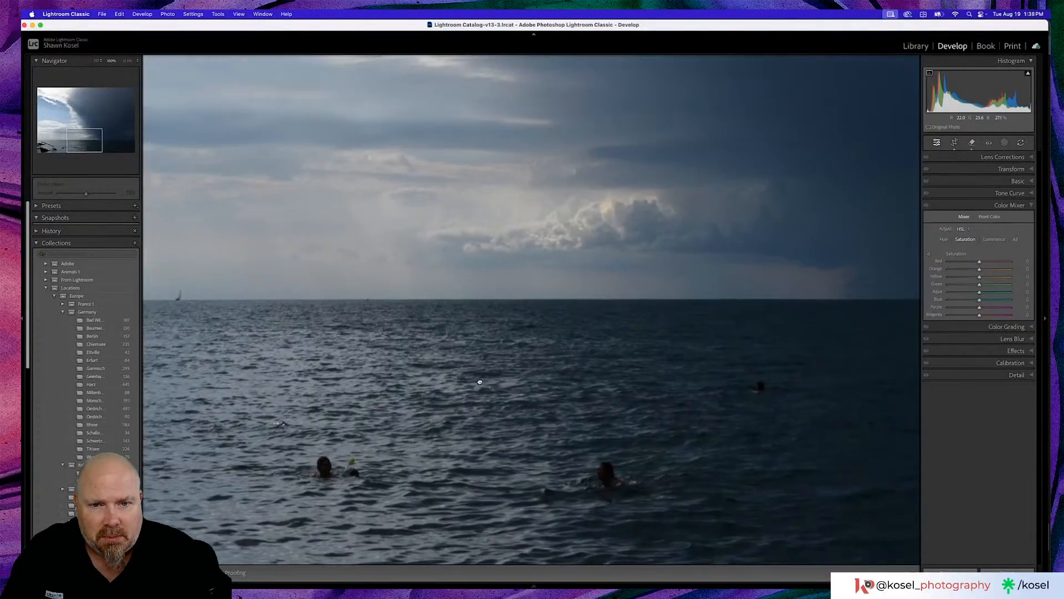
drag(763, 371, 484, 377)
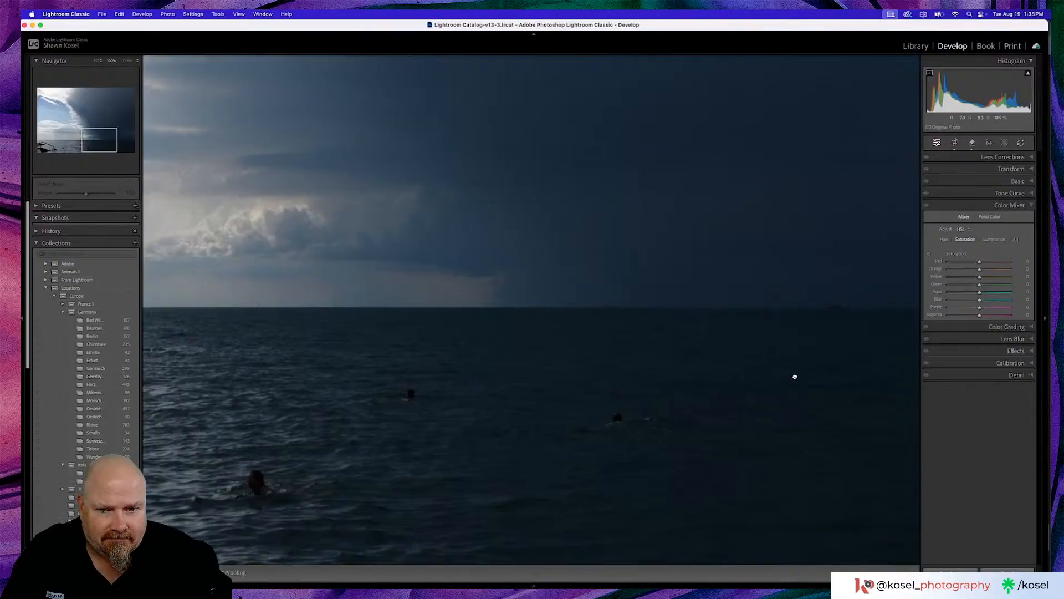
drag(795, 377, 791, 335)
click(516, 401)
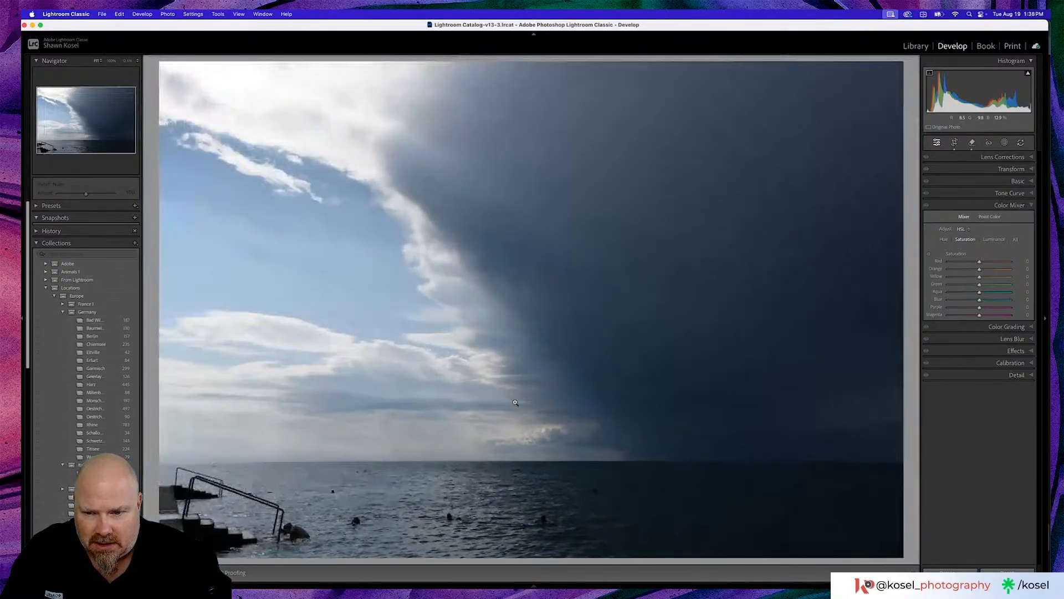
click(208, 468)
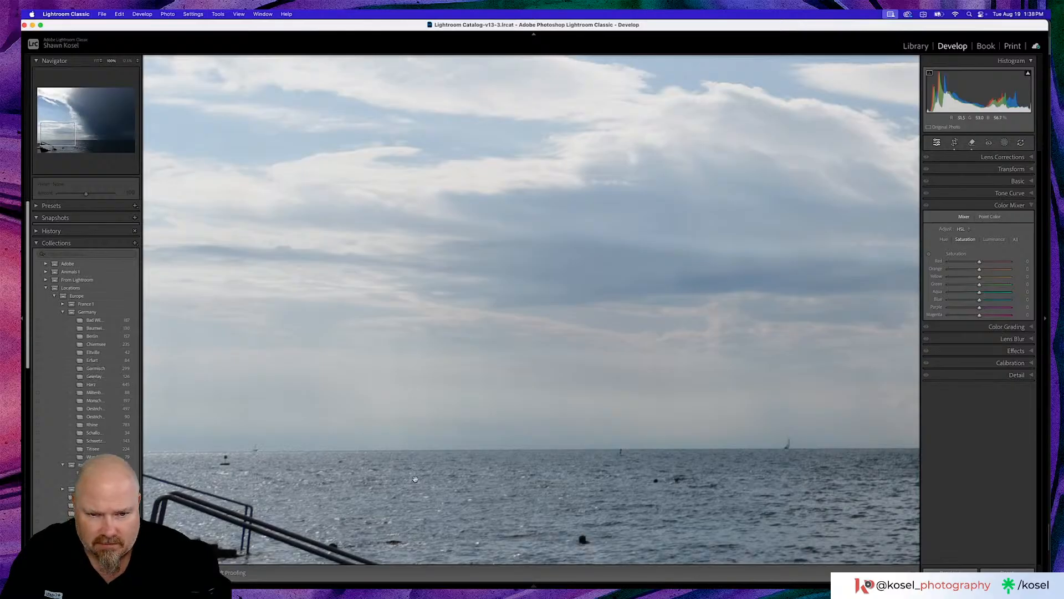
click(441, 490)
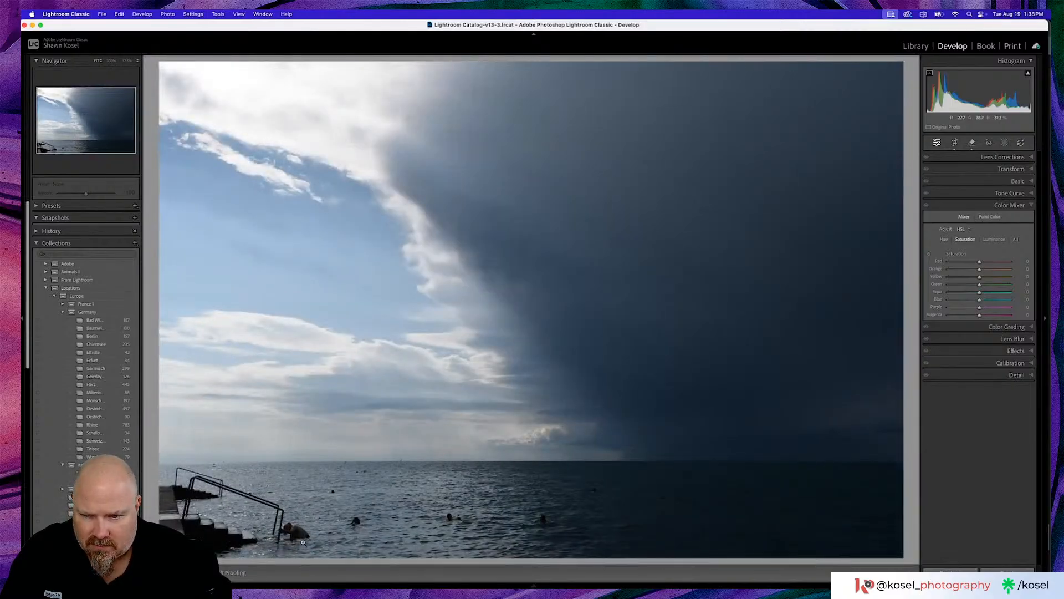
- Remove the man at the foot of the railing with generative AI, choose the third variation, and check the cleaned area
click(286, 540)
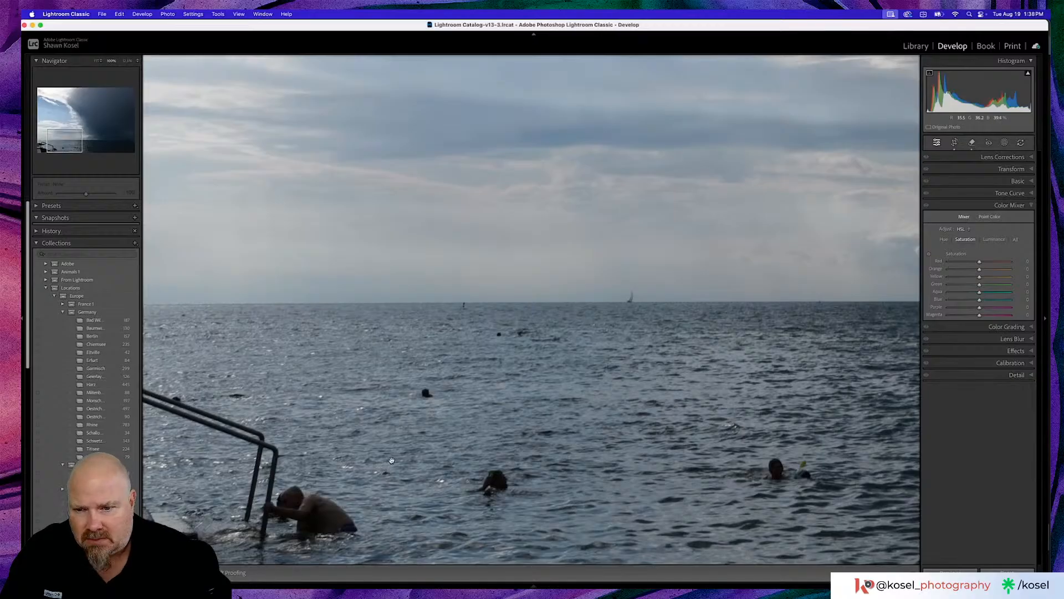
scroll(391, 461, down, 5)
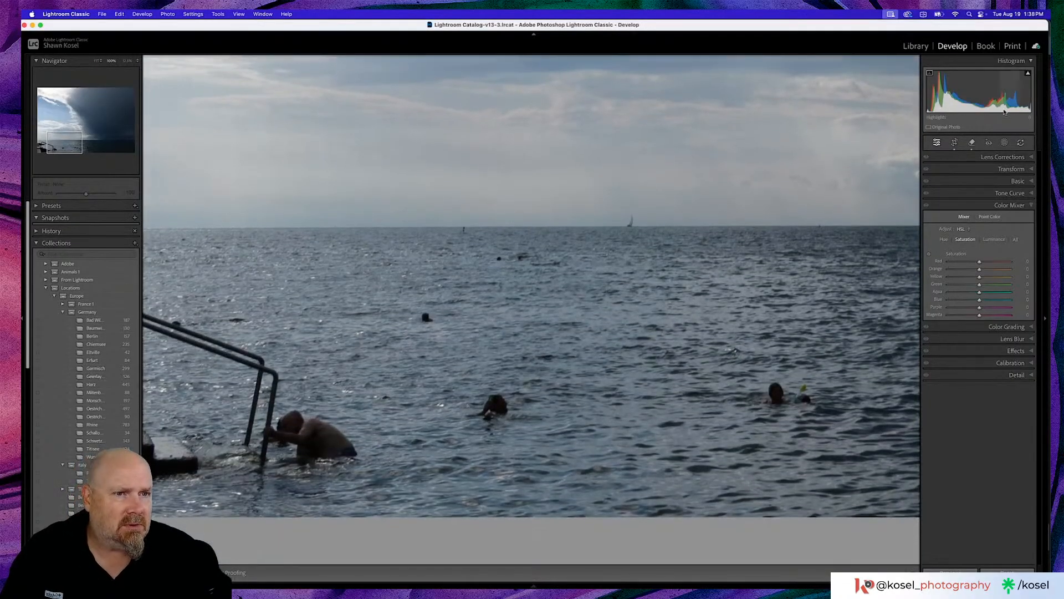
click(972, 143)
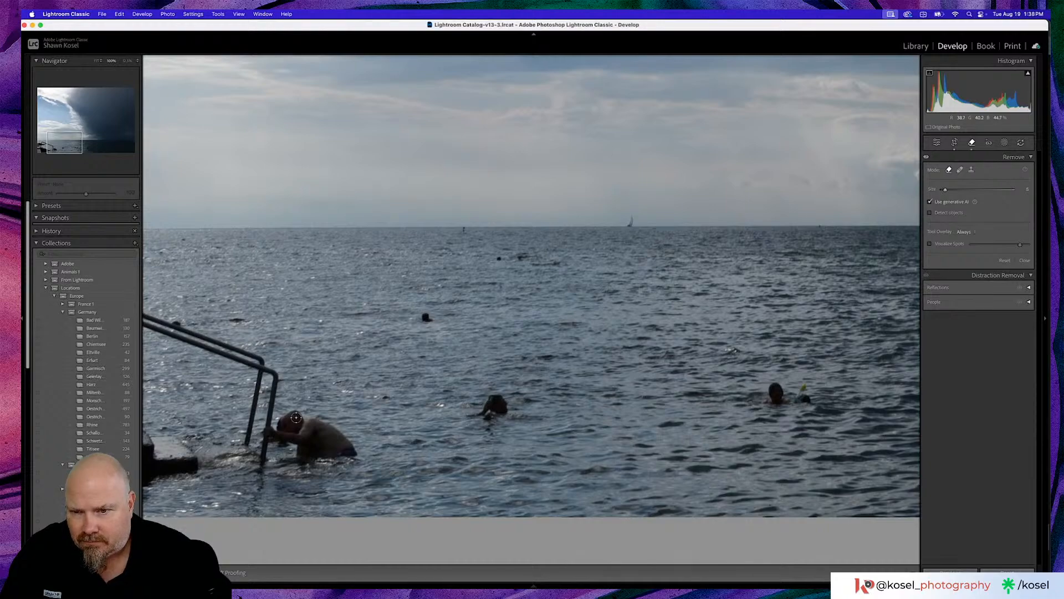
scroll(293, 417, up, 5)
mouse_move(293, 419)
mouse_down()
mouse_move(348, 450)
mouse_move(308, 458)
mouse_move(271, 431)
mouse_up()
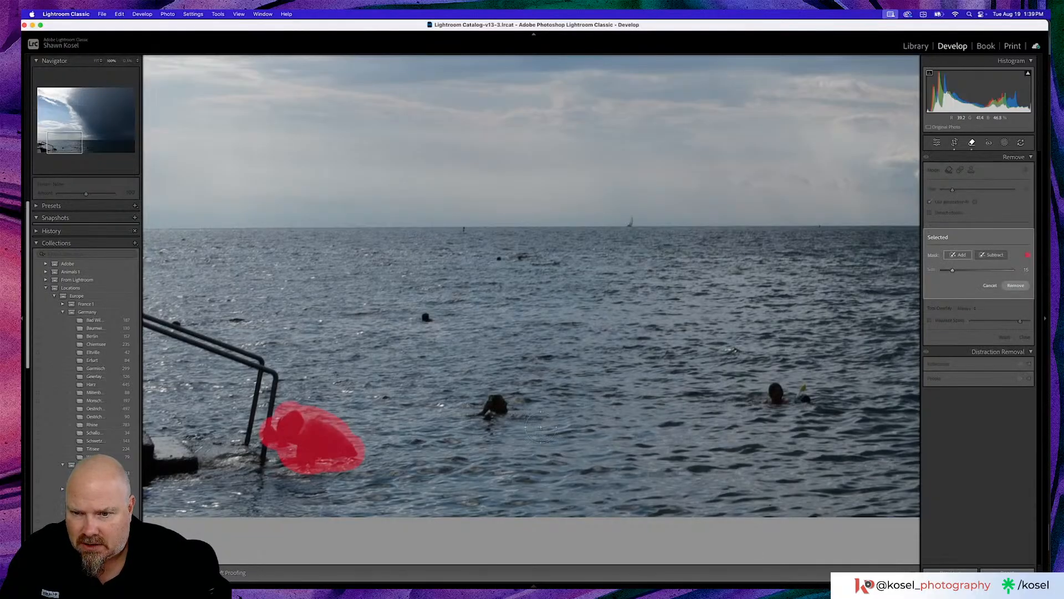
click(1015, 285)
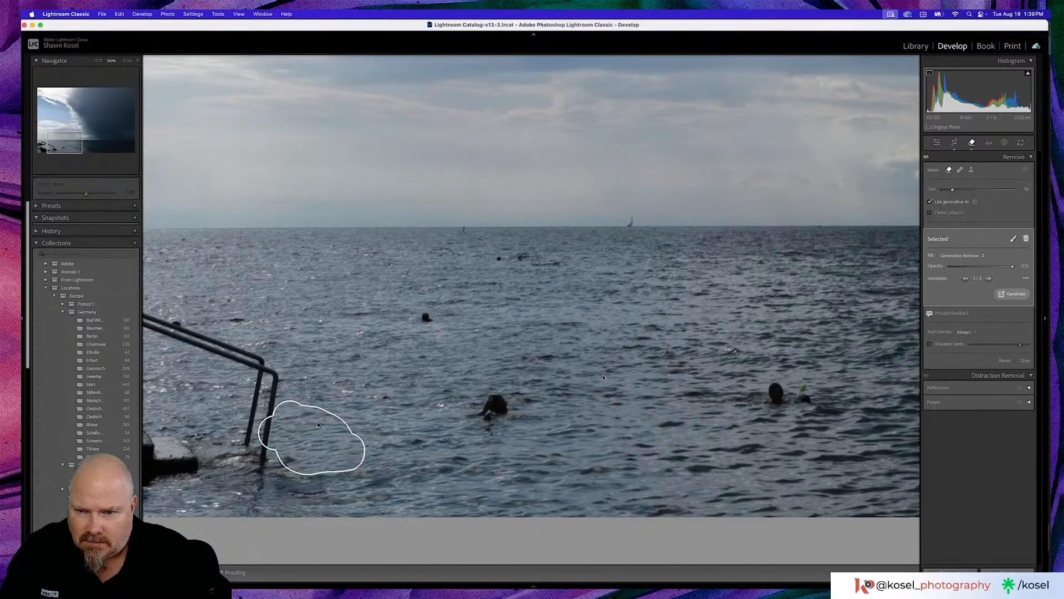
click(989, 279)
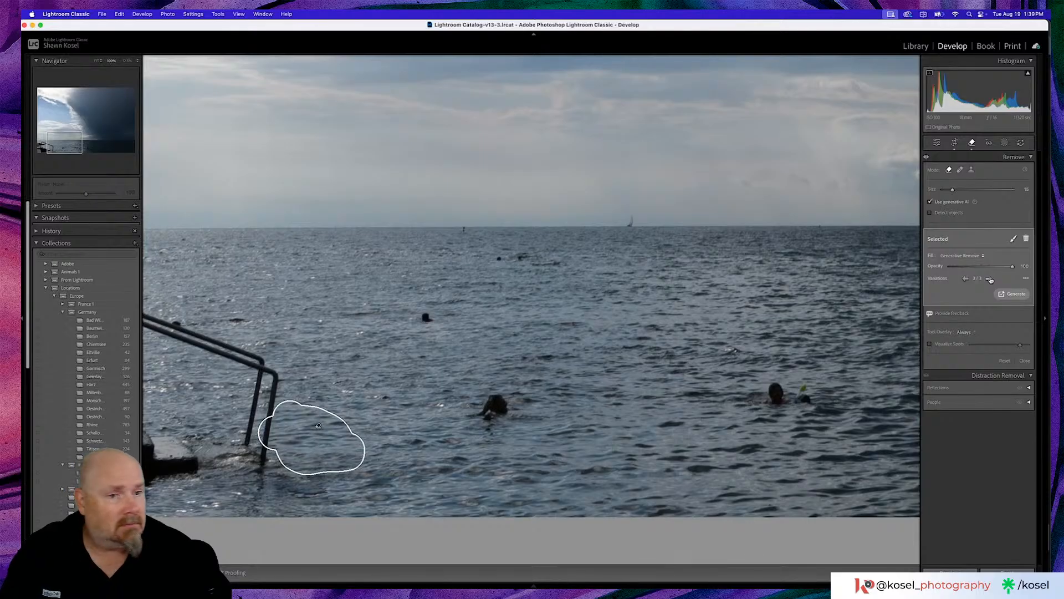
click(990, 279)
click(936, 143)
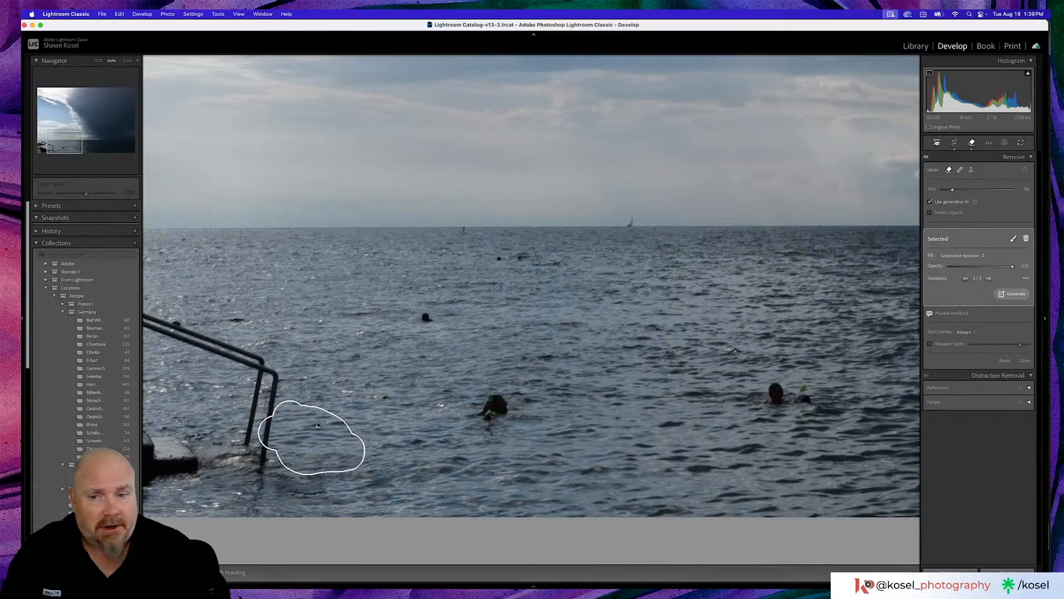
click(561, 357)
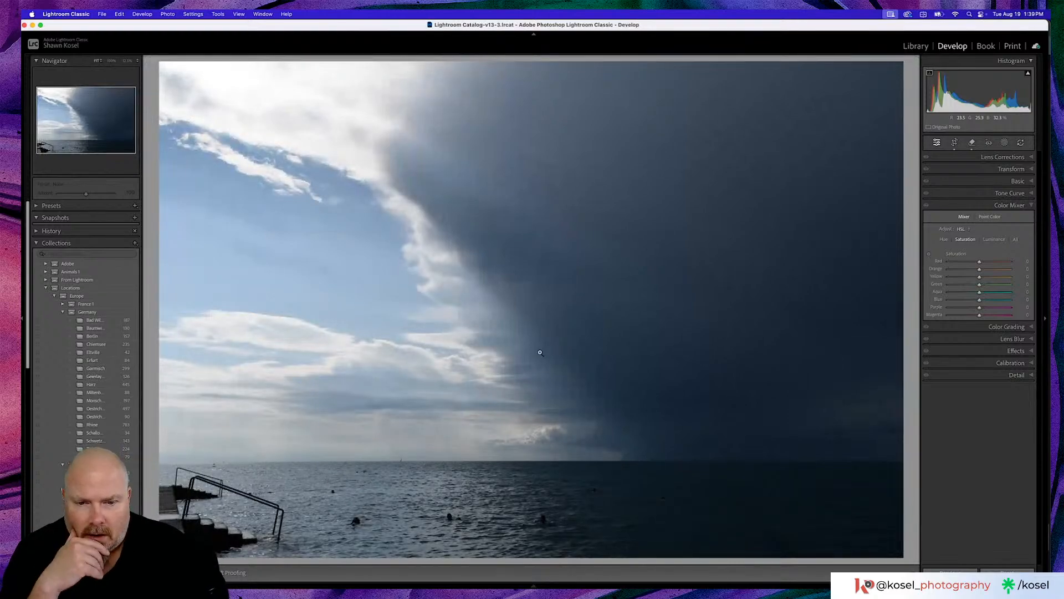
click(255, 491)
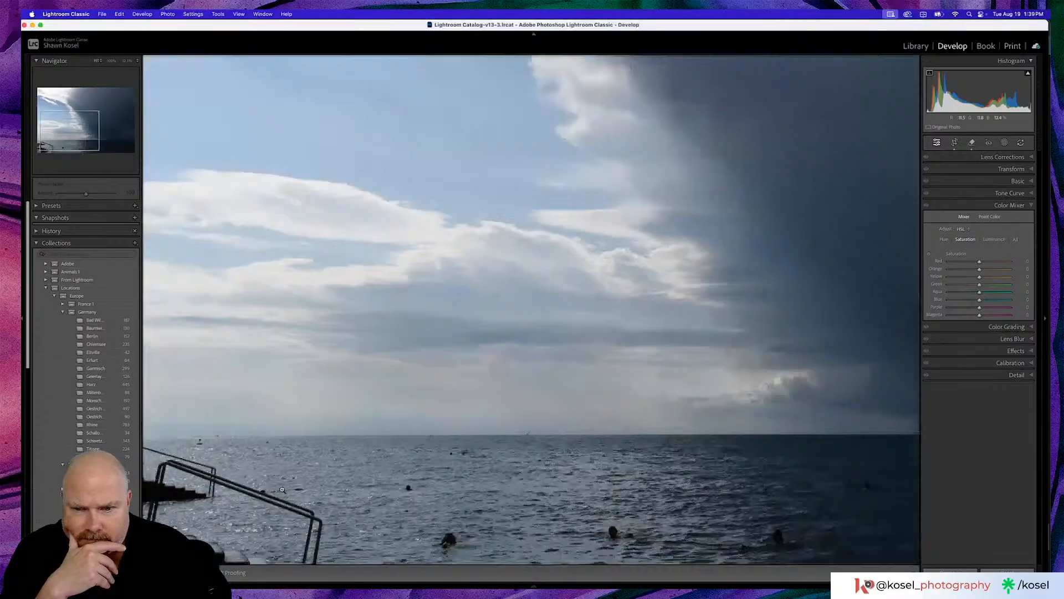
click(282, 490)
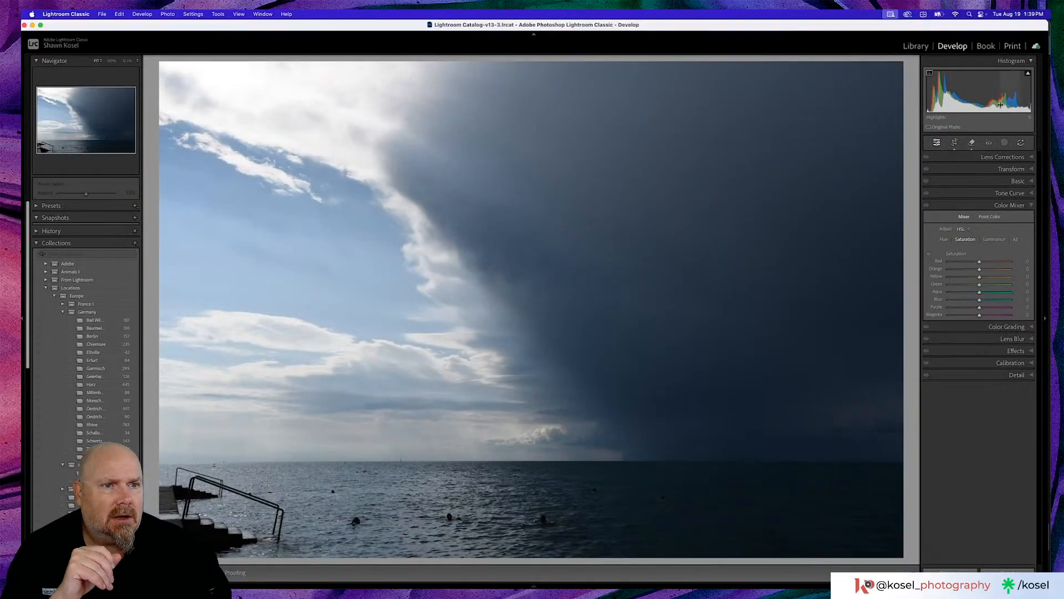
- Turn off generative AI, visualize the sensor spots, and remove the spot near the top edge where the bright cloud meets the dark one
click(974, 143)
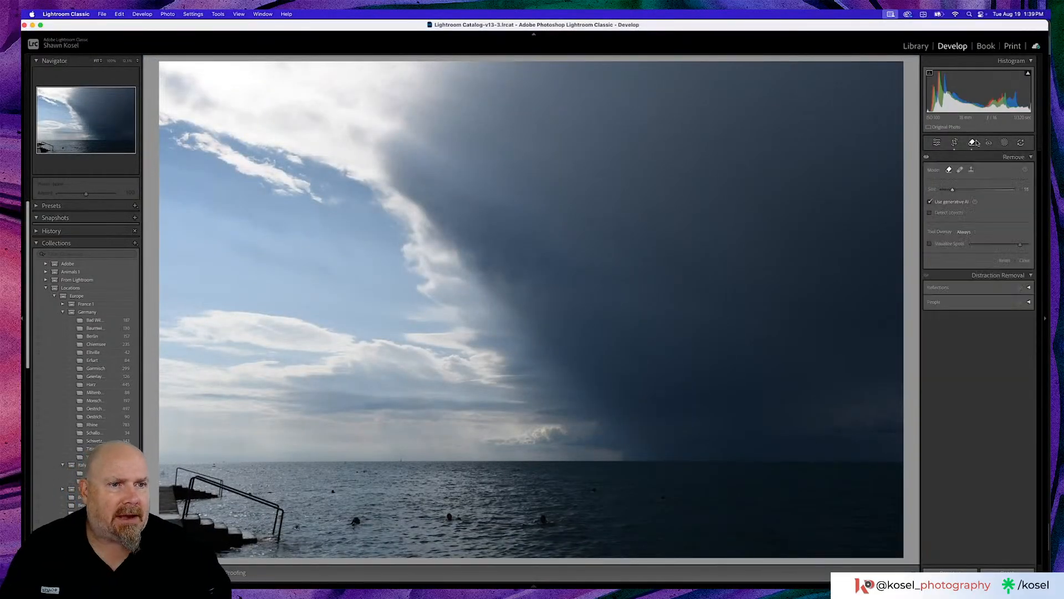
click(930, 202)
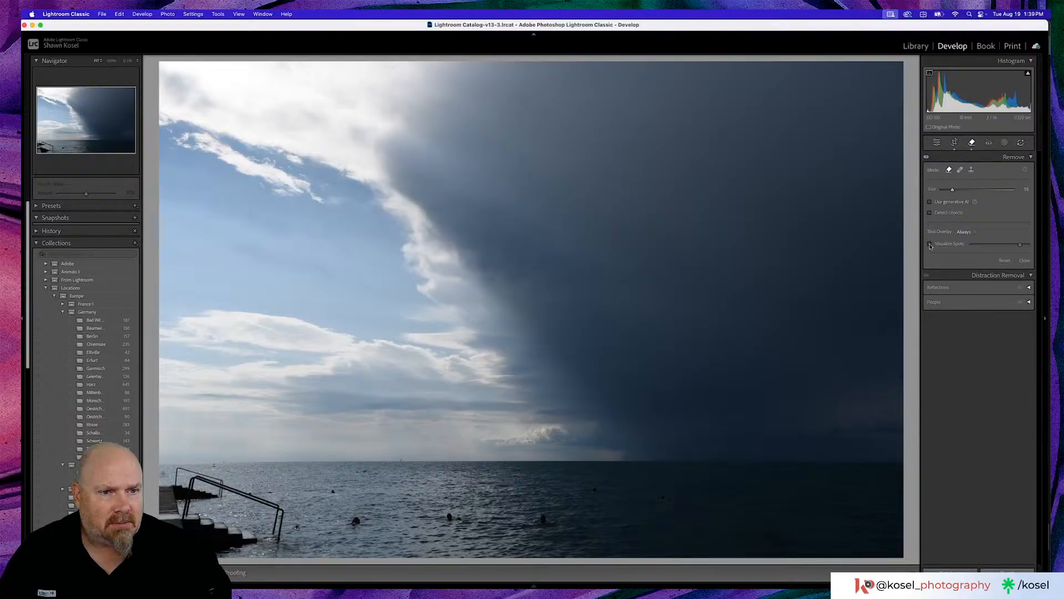
click(930, 244)
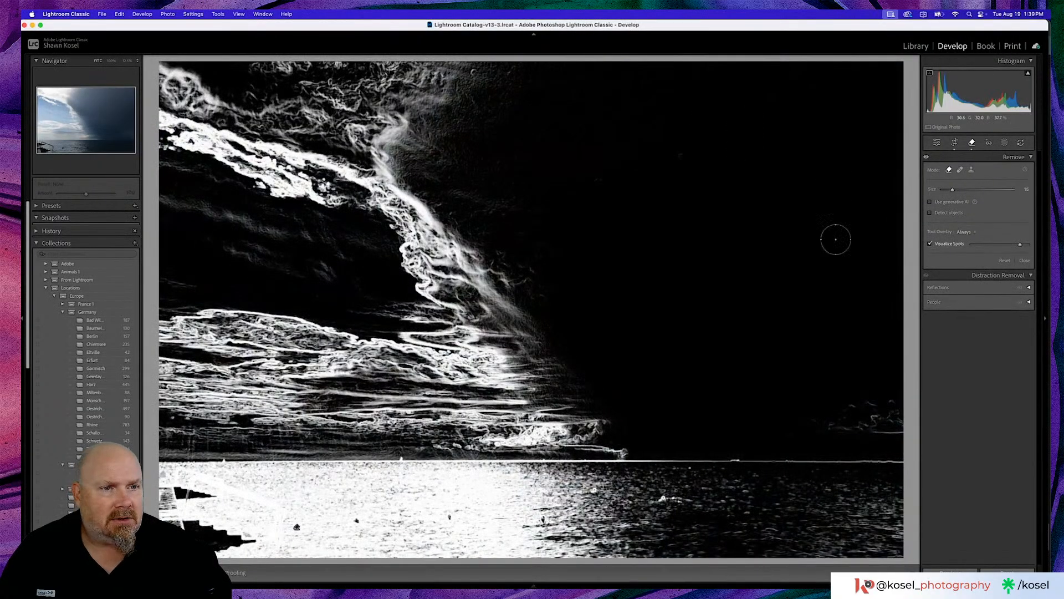
scroll(470, 73, down, 5)
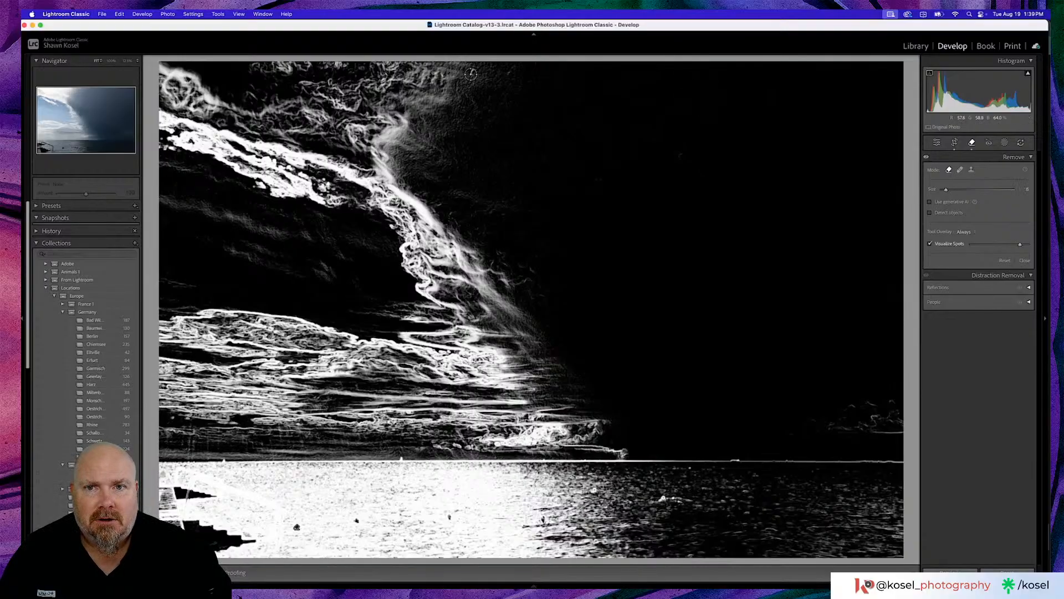
scroll(470, 73, up, 2)
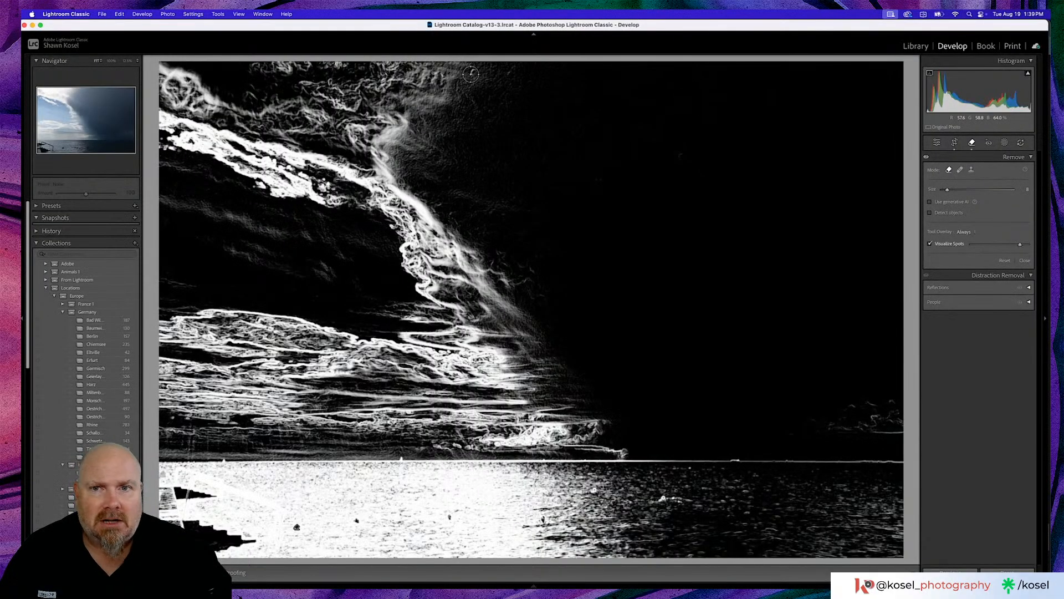
click(474, 72)
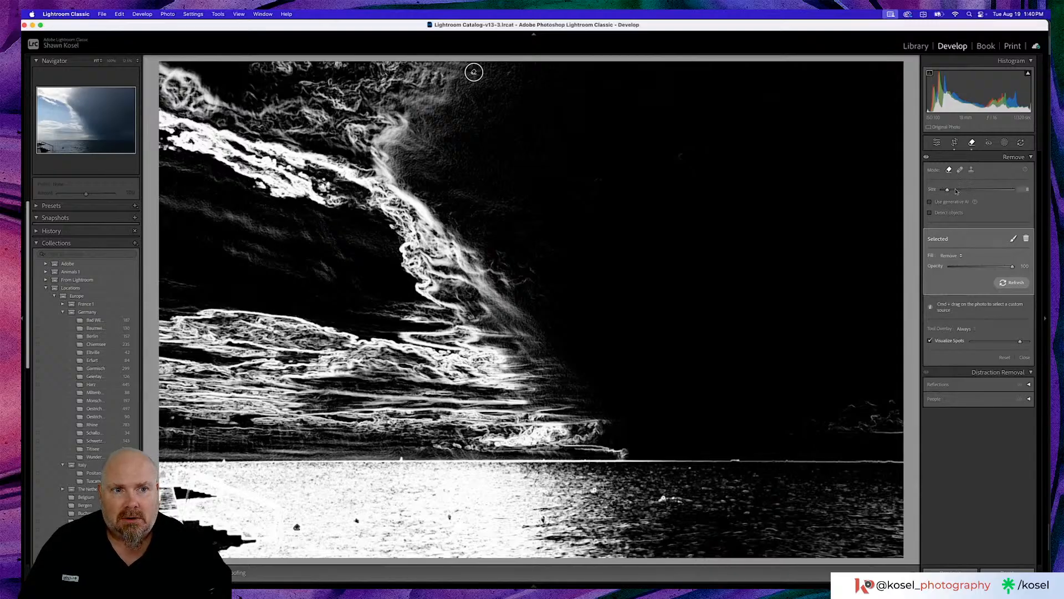
click(930, 341)
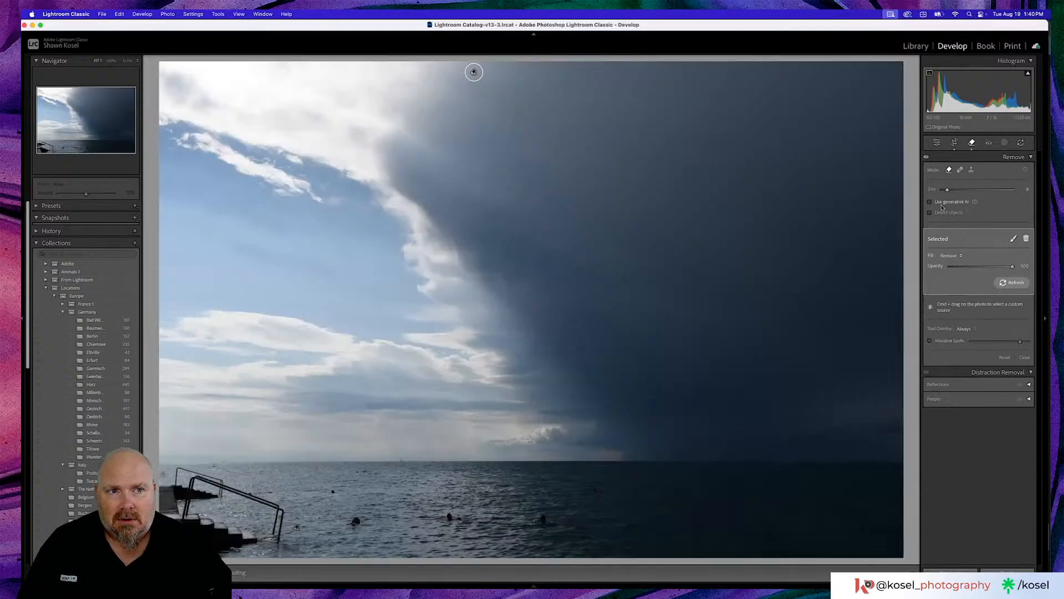
click(936, 142)
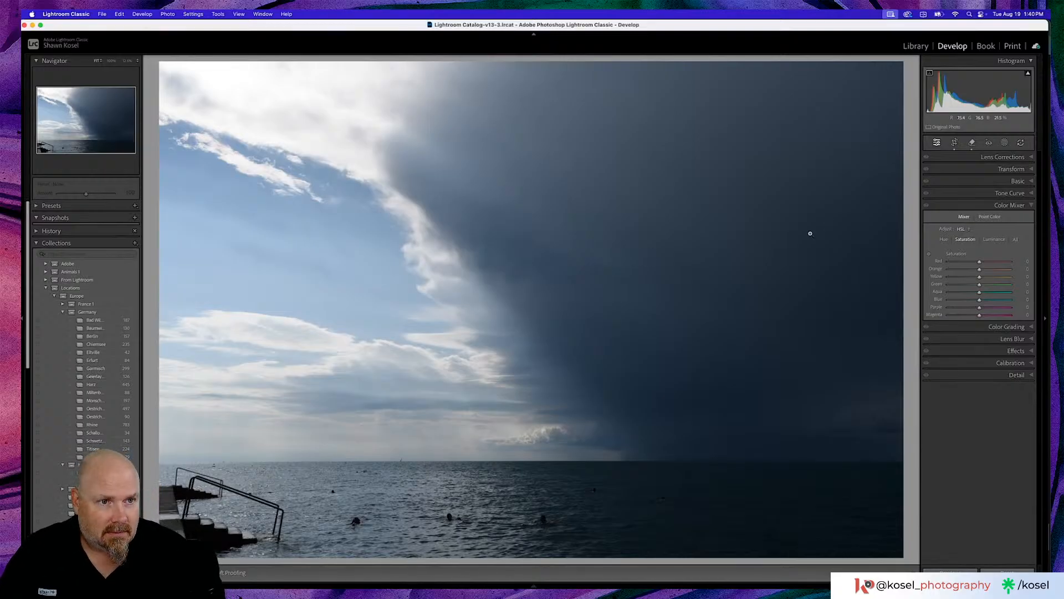
- Apply automatic Basic tone adjustments to the storm-cloud photo and compare the result with the before view
click(1003, 180)
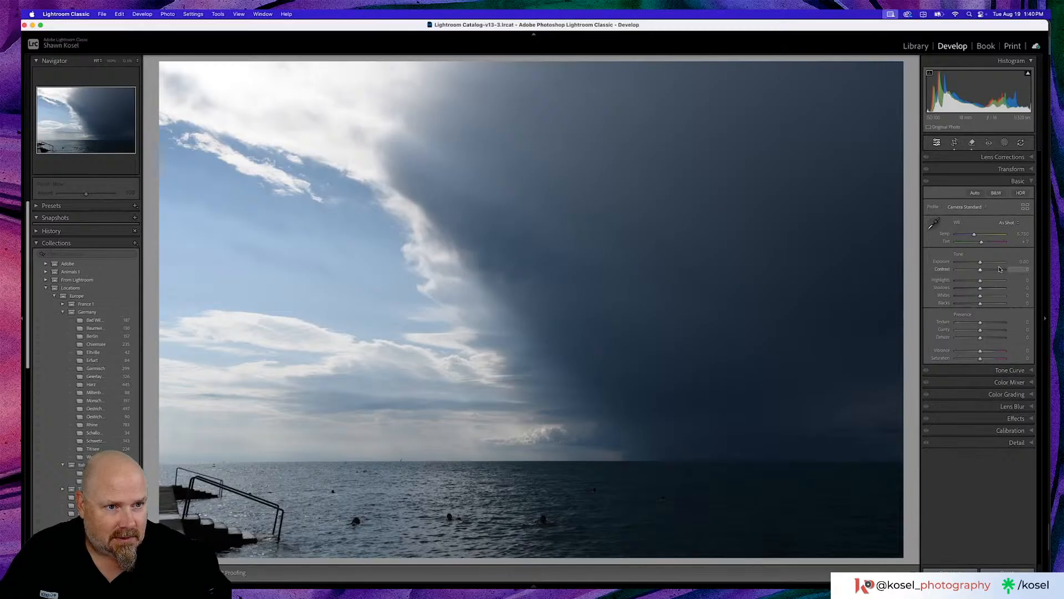
click(975, 192)
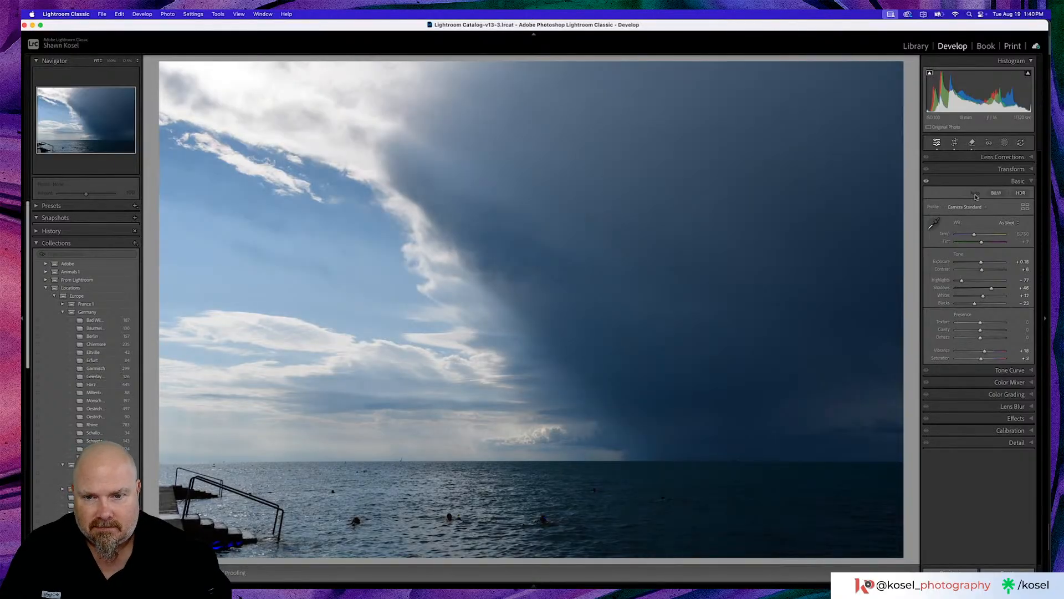
key(backslash)
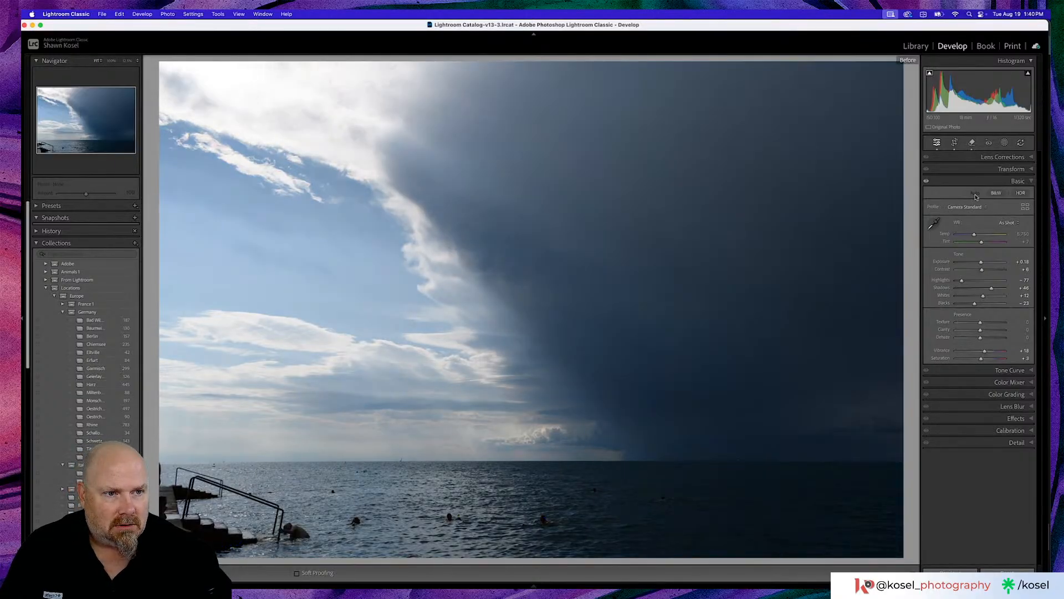
key(backslash)
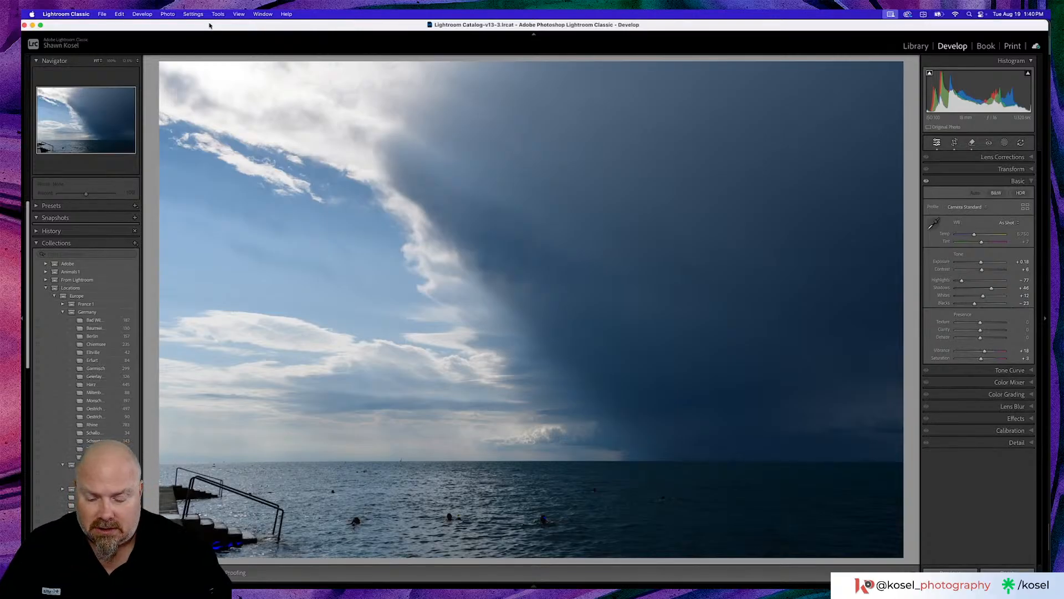
key(super)
key(super)
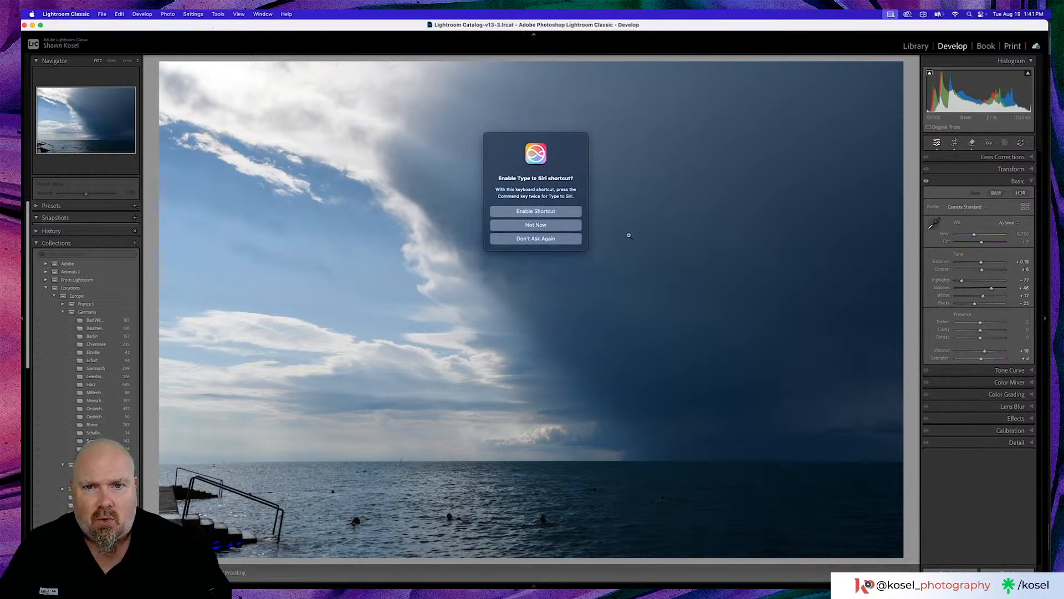
click(551, 227)
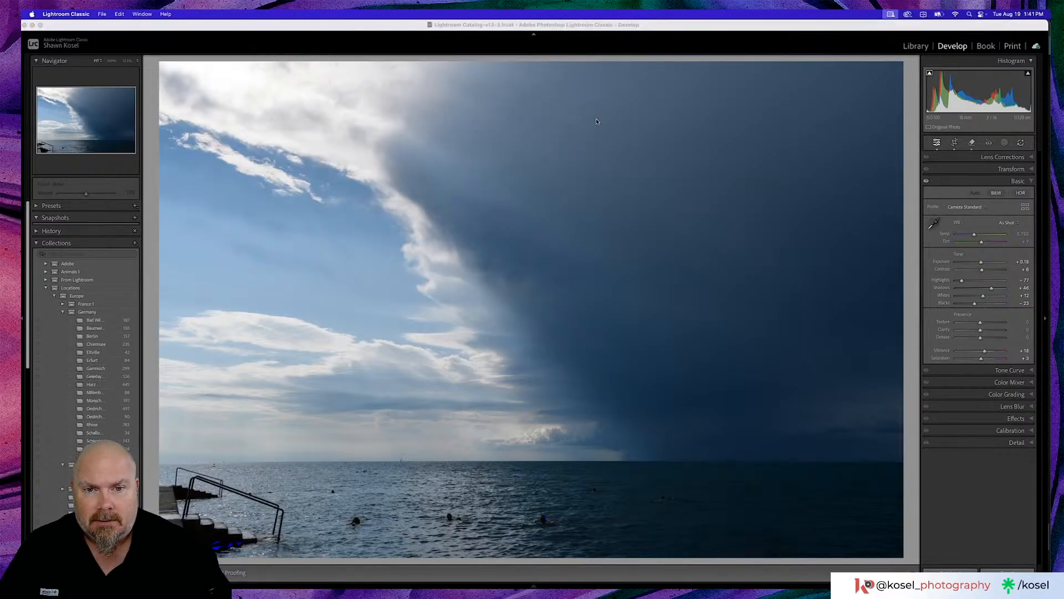
- Switch back to Lightroom Classic and show the photo library as a thumbnail grid
key(super+Tab)
key(super+Tab)
key(super+Tab)
key(super+Tab)
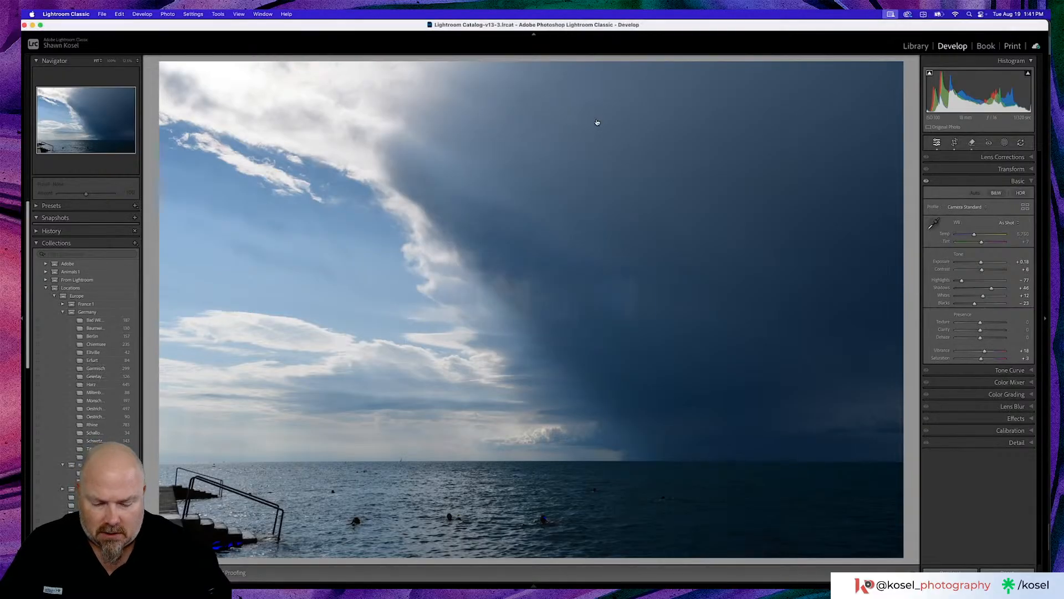
key(g)
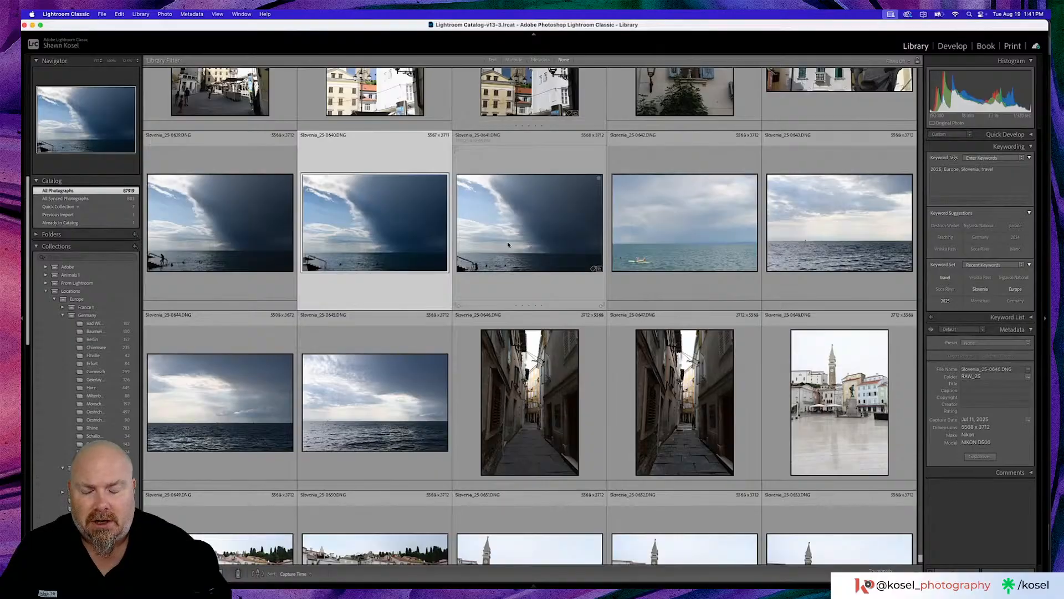
- Look through the Slovenia and Monschau thumbnails for another photo with open sky to inspect for sensor spots
scroll(508, 245, down, 10)
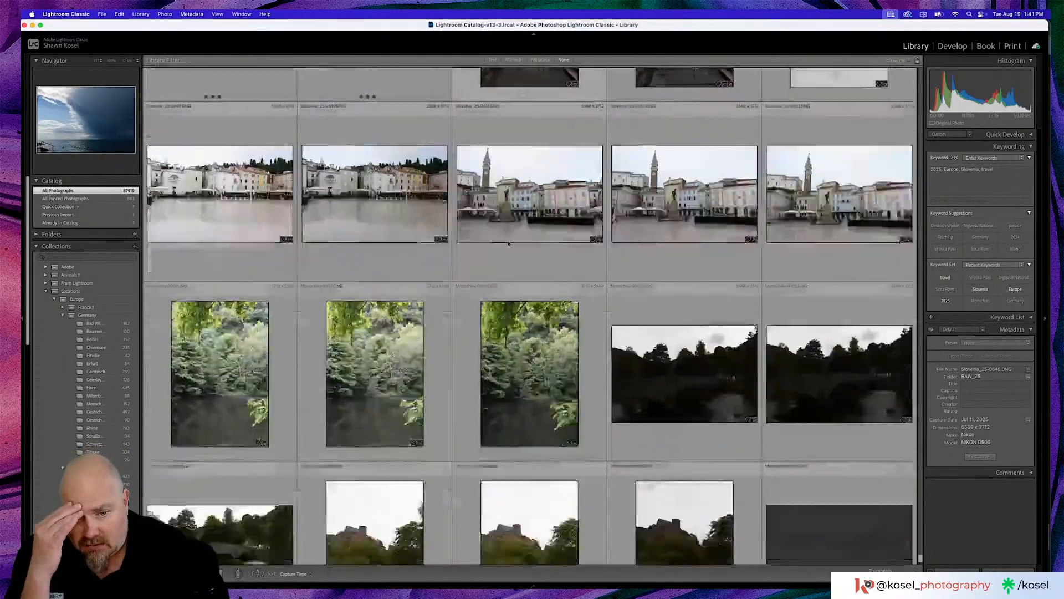
scroll(509, 245, down, 5)
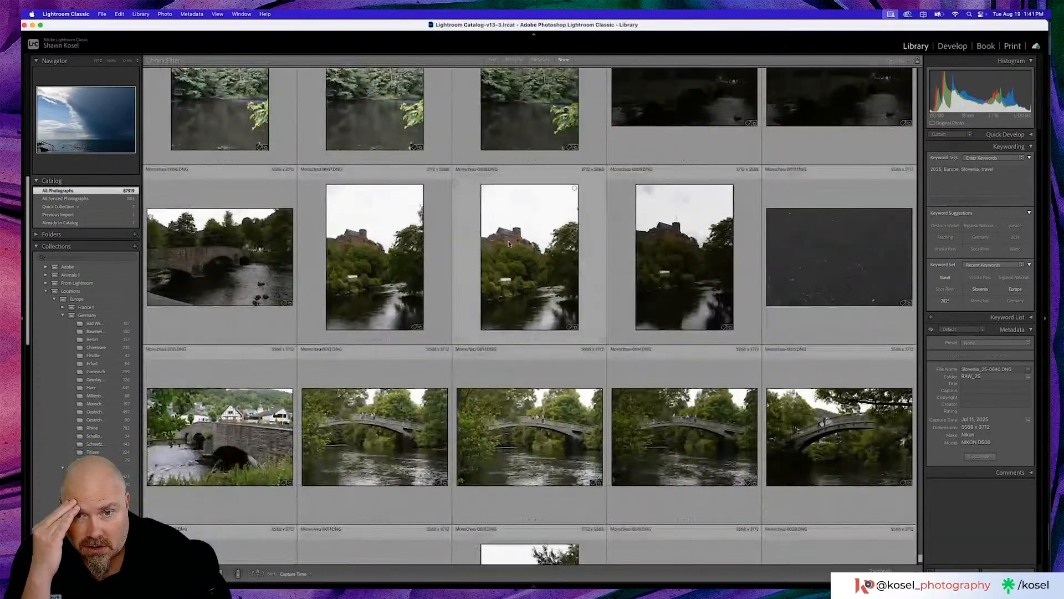
scroll(509, 245, down, 12)
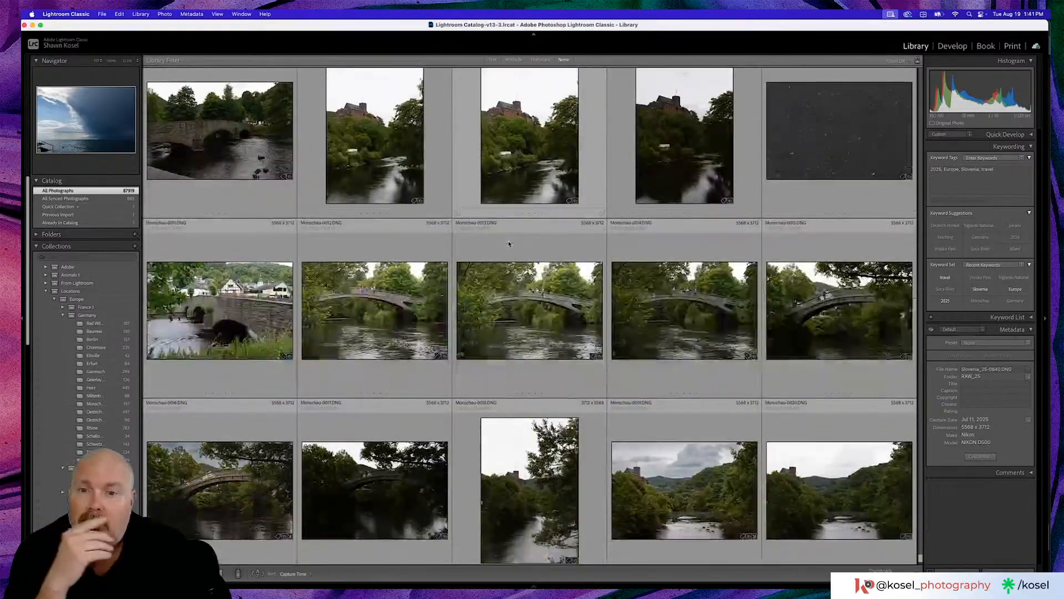
scroll(508, 244, down, 15)
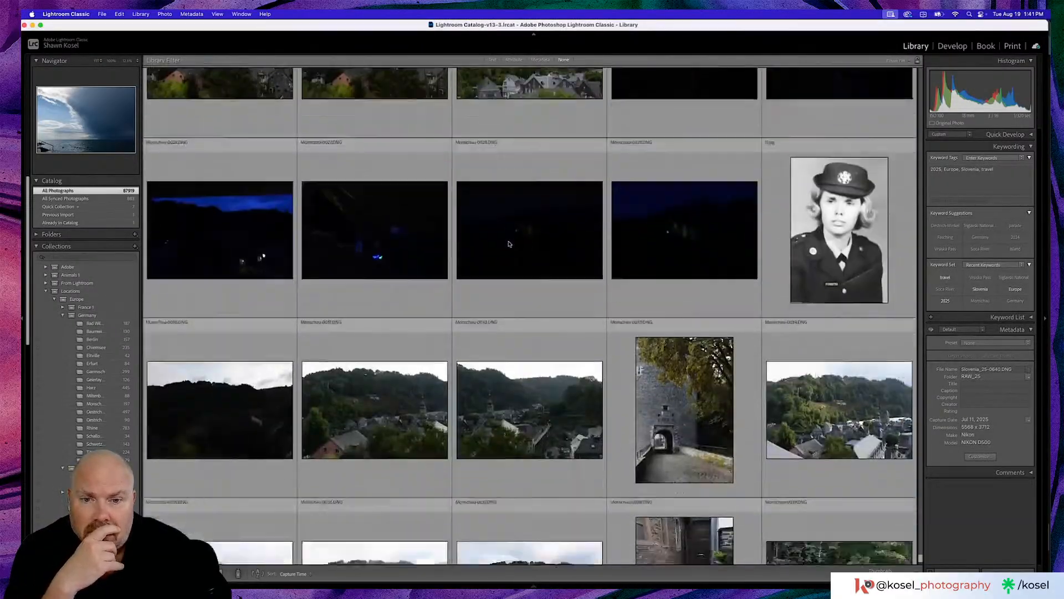
scroll(509, 244, down, 5)
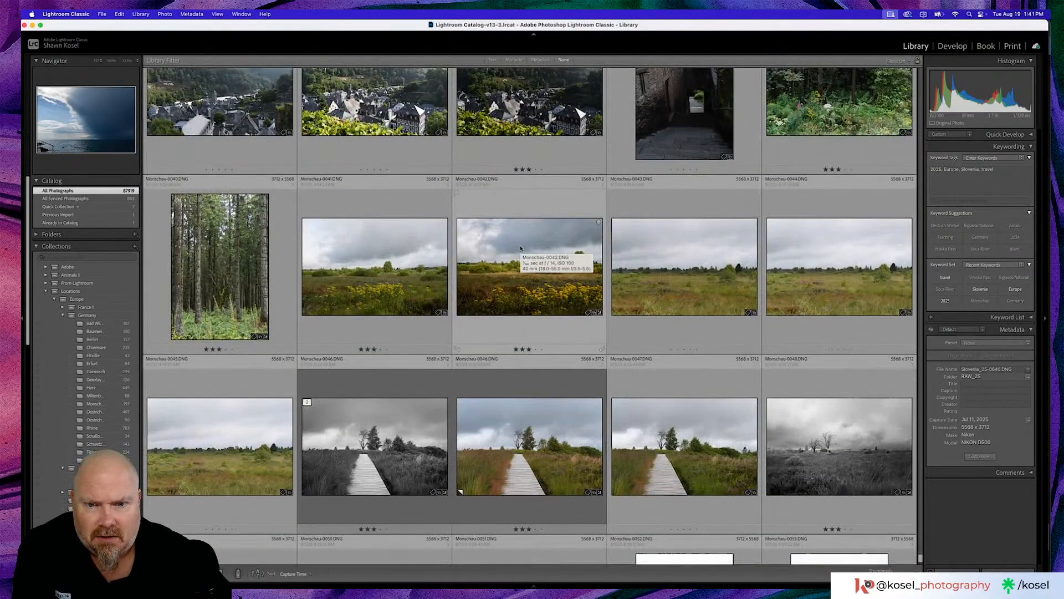
scroll(520, 248, down, 5)
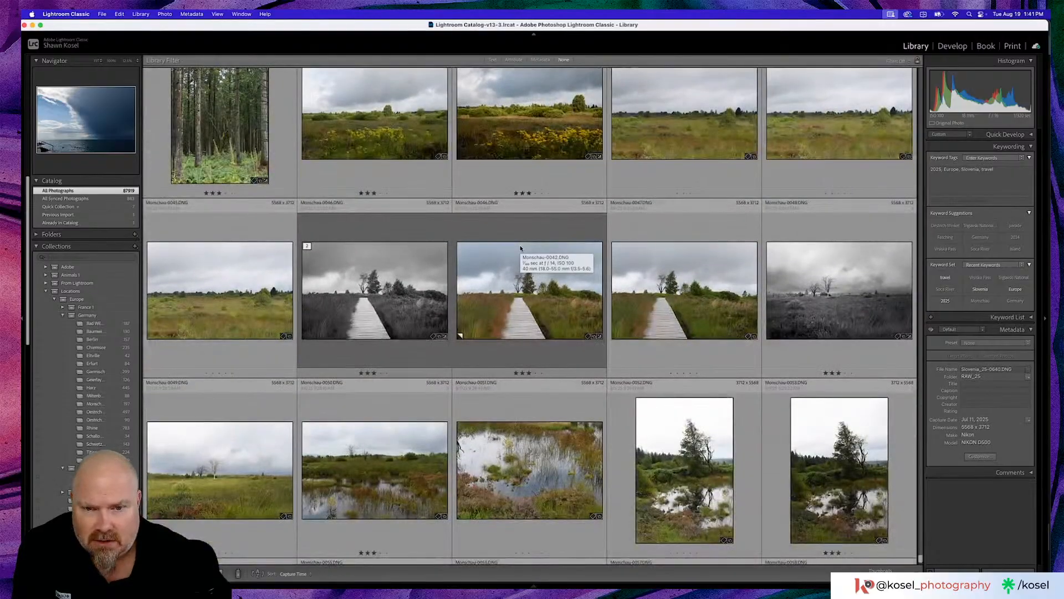
scroll(520, 247, down, 6)
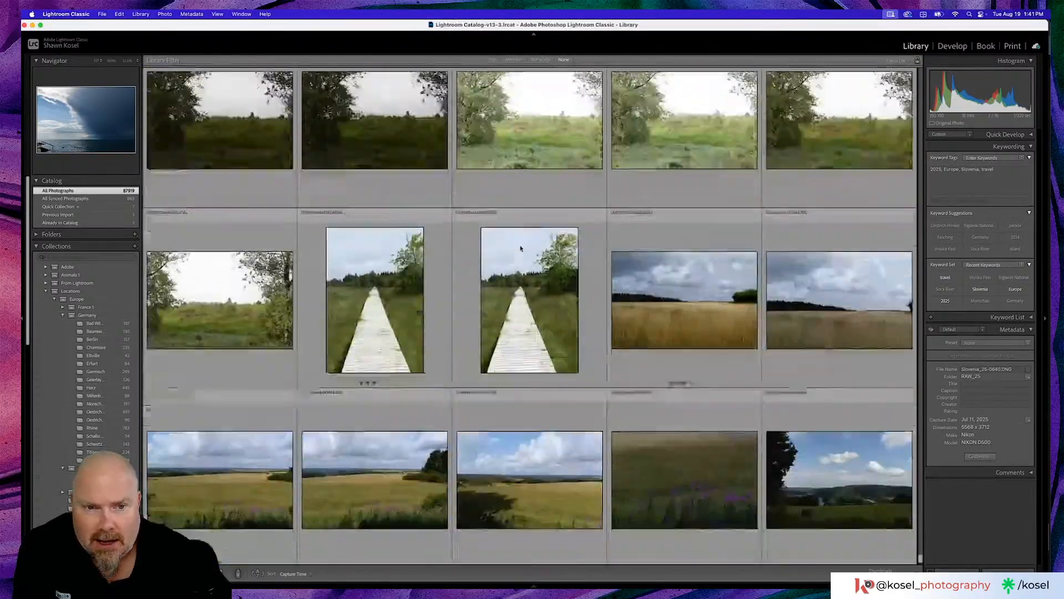
scroll(522, 248, down, 5)
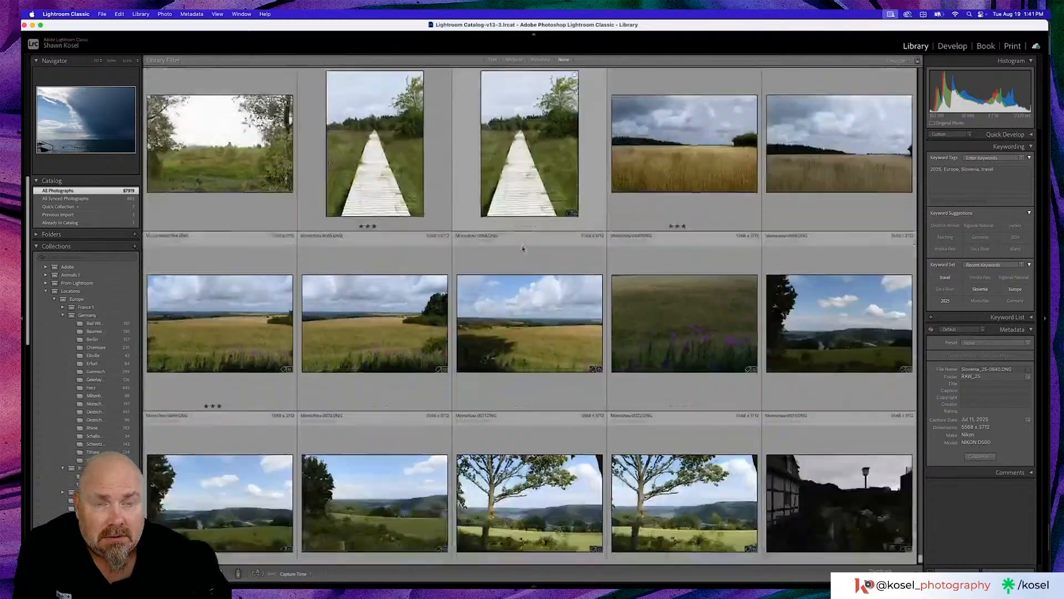
scroll(523, 248, down, 10)
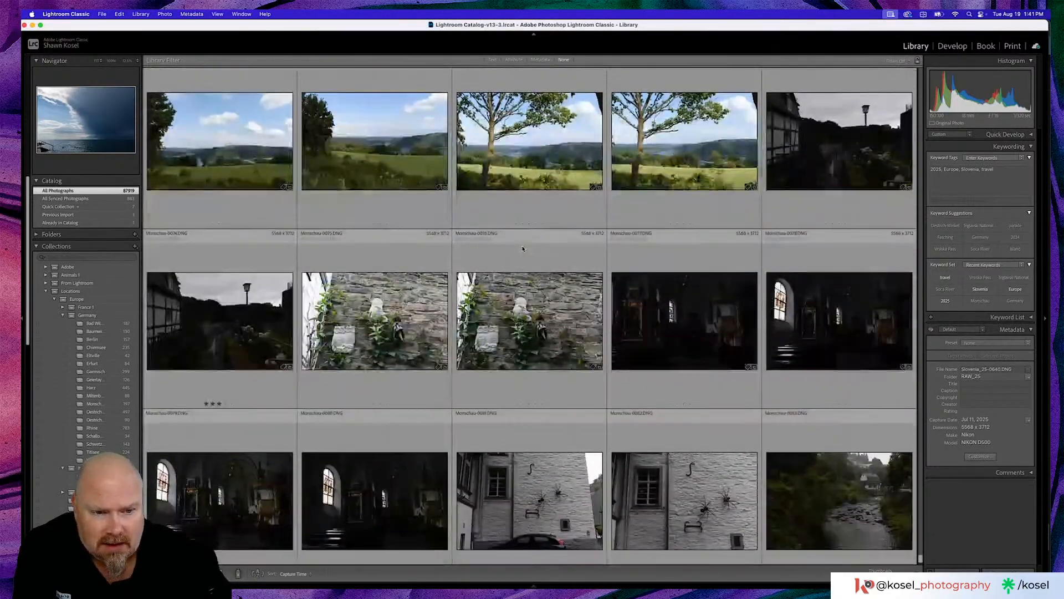
scroll(523, 249, down, 8)
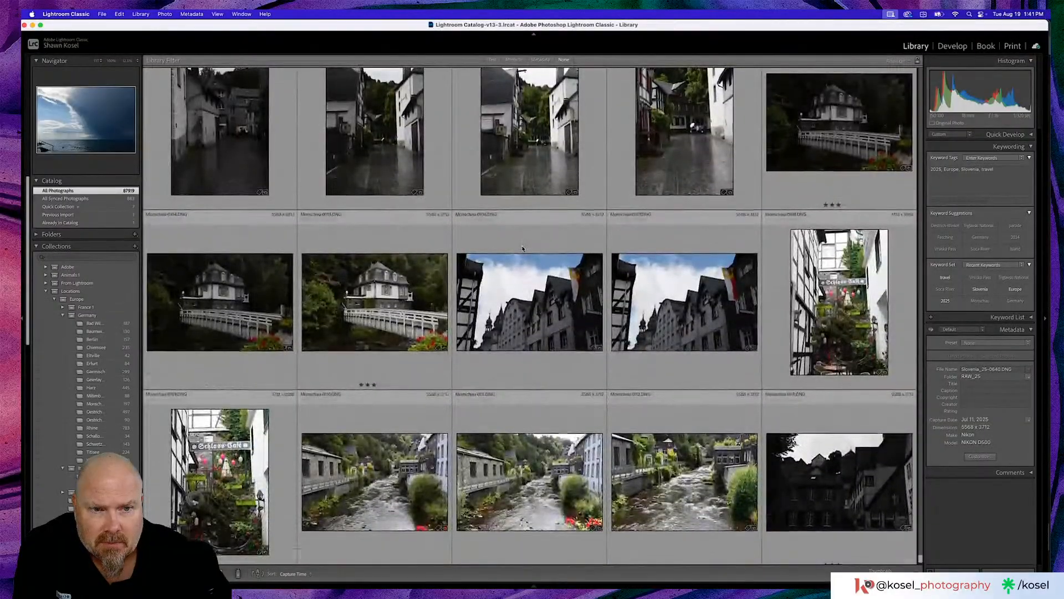
scroll(522, 248, down, 6)
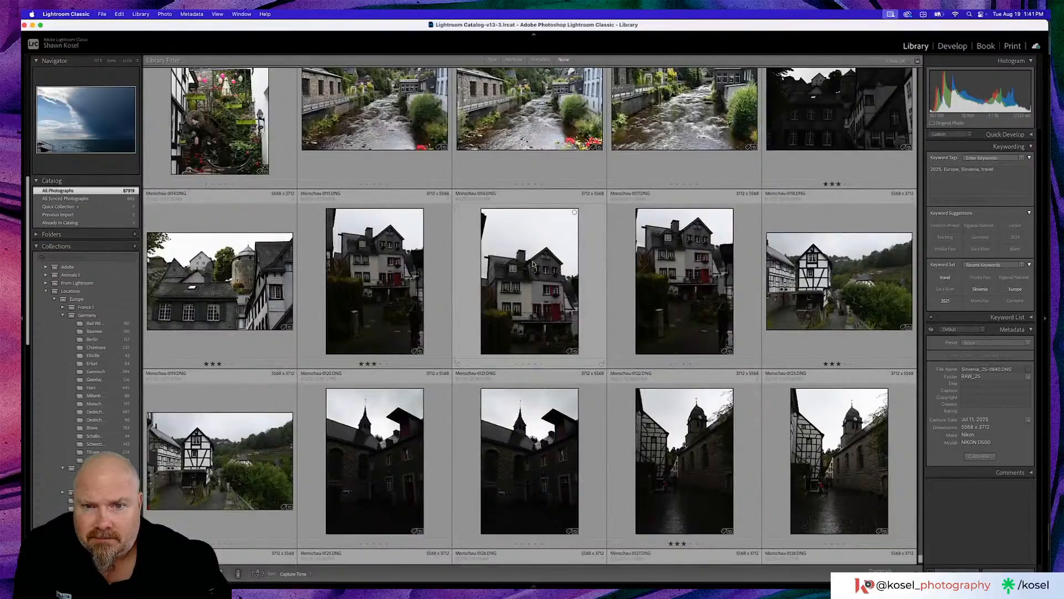
scroll(533, 264, down, 5)
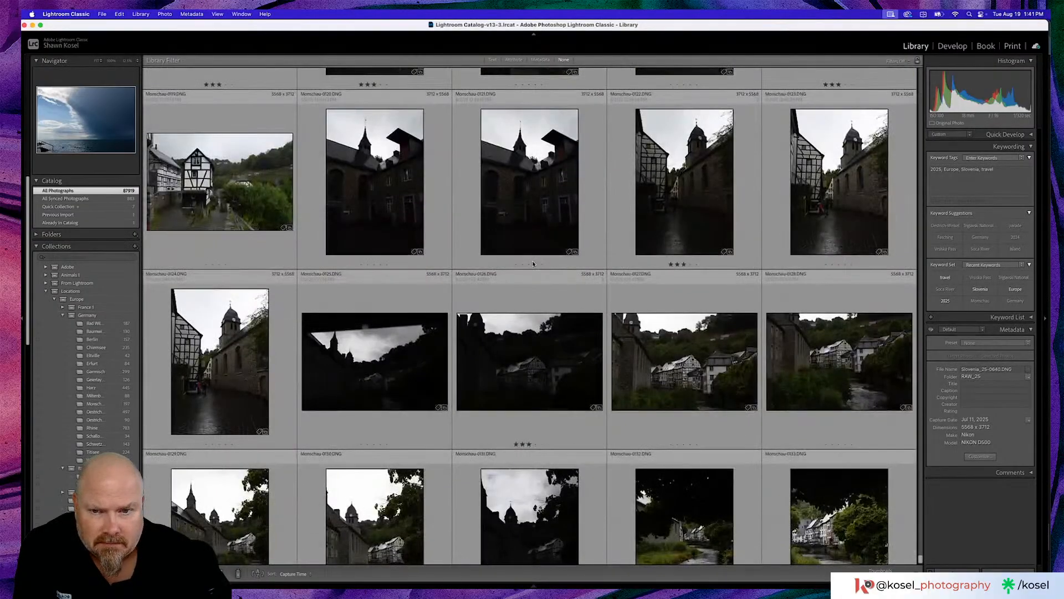
scroll(533, 264, down, 8)
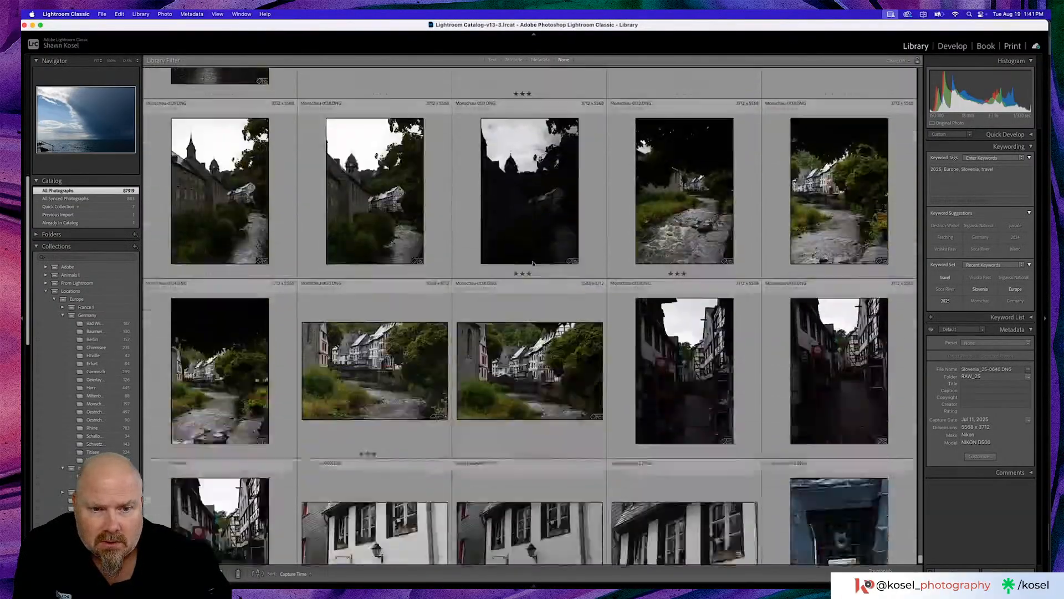
scroll(532, 264, down, 6)
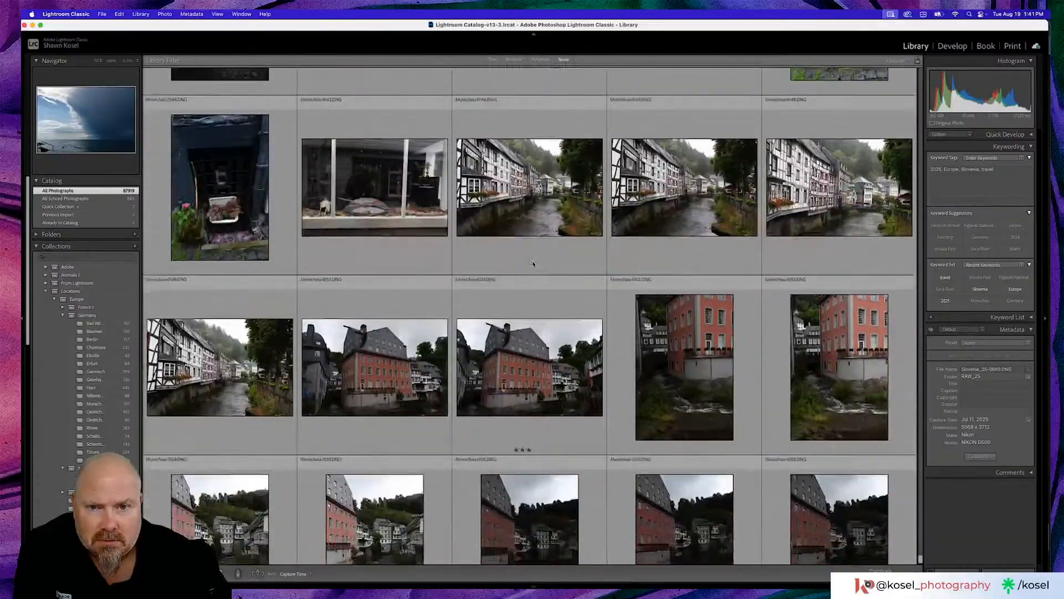
scroll(532, 264, down, 9)
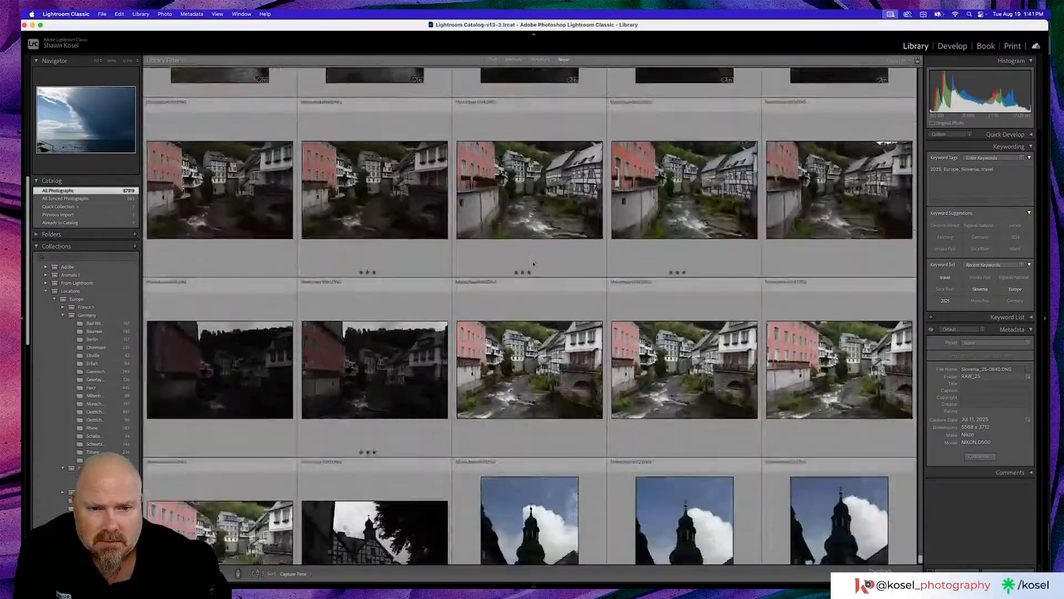
scroll(533, 263, down, 3)
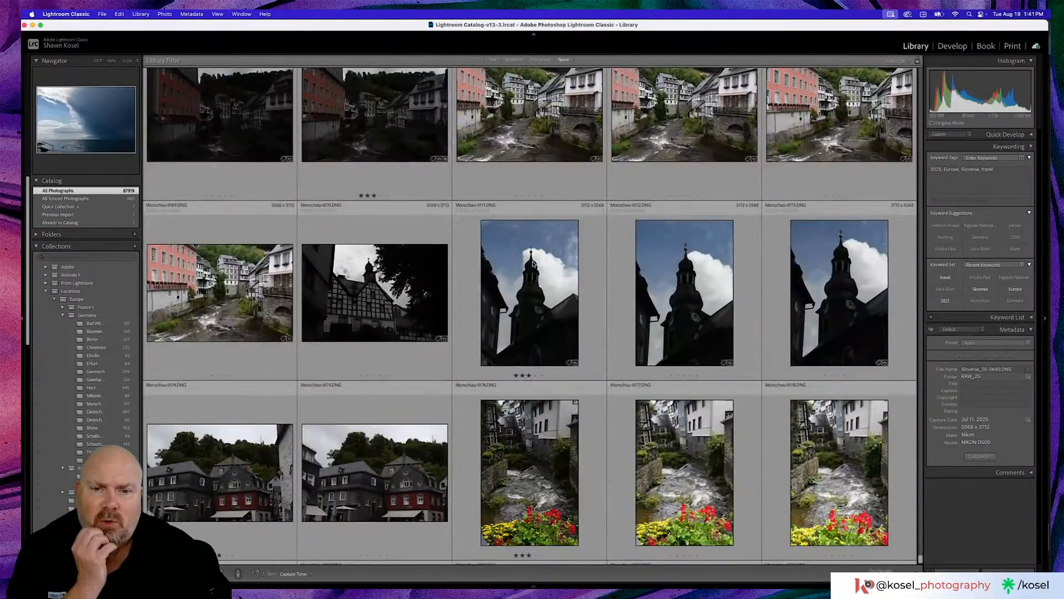
- View the church tower photos Monschau-0171 and Monschau-0172 enlarged, and return to the grid
click(544, 284)
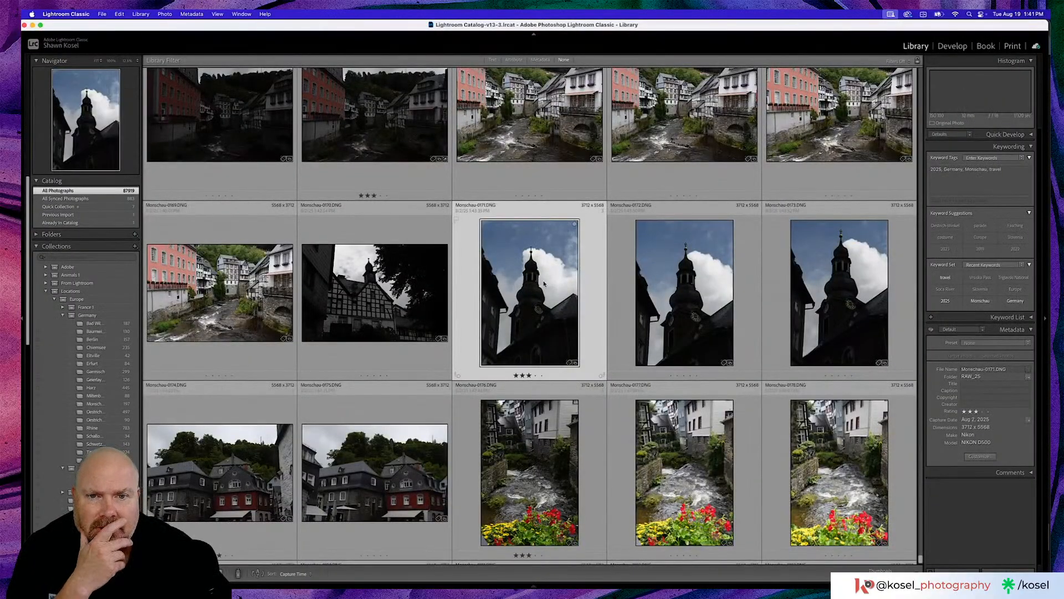
double_click(544, 284)
key(Right)
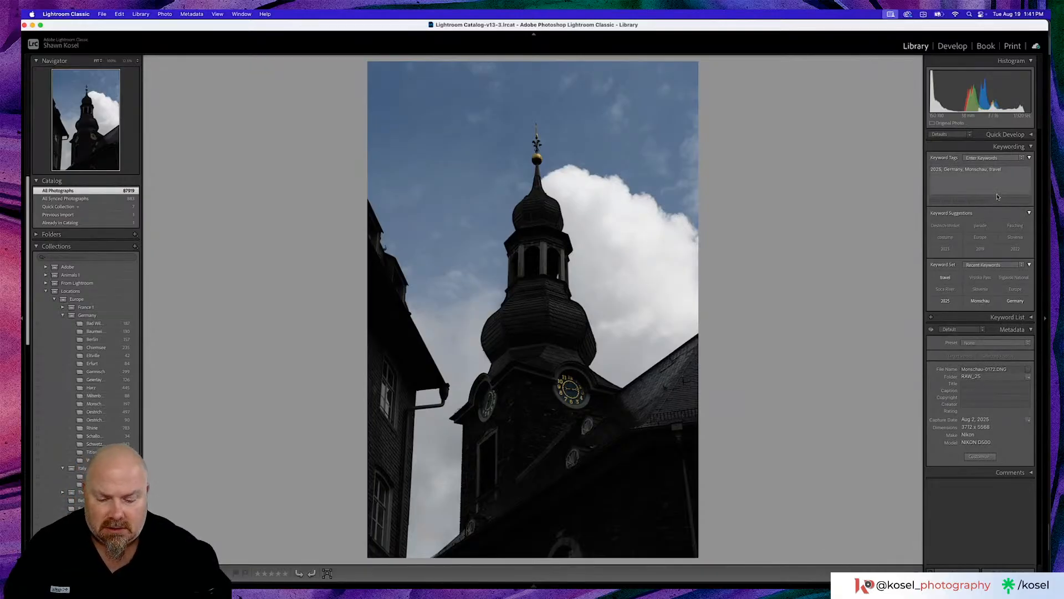
key(g)
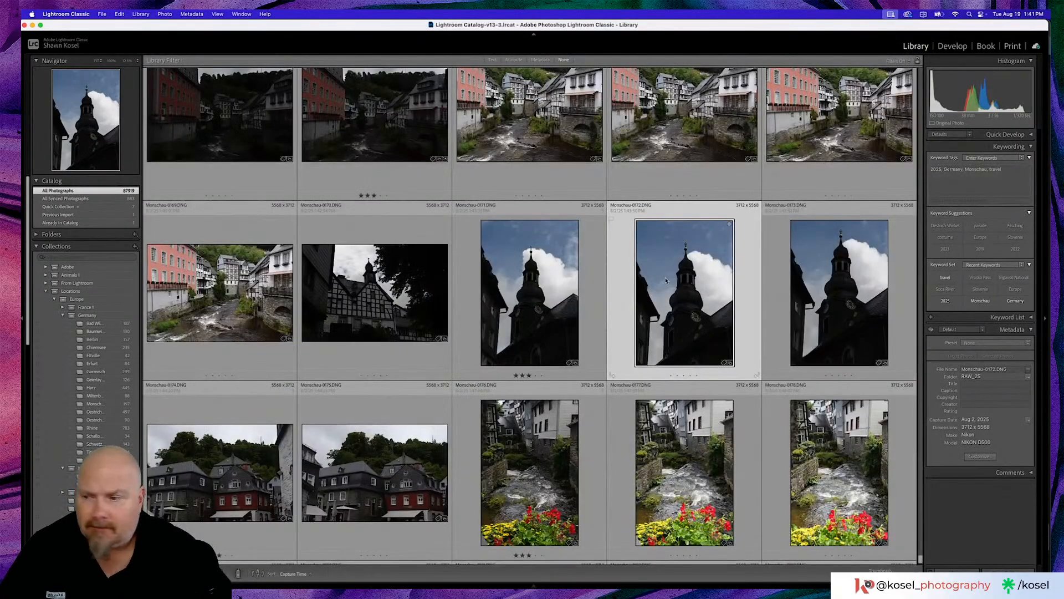
- Inspect the church tower photo Monschau-0172 for sensor spots using Visualize Spots in the Remove tool, and return to the grid
double_click(674, 277)
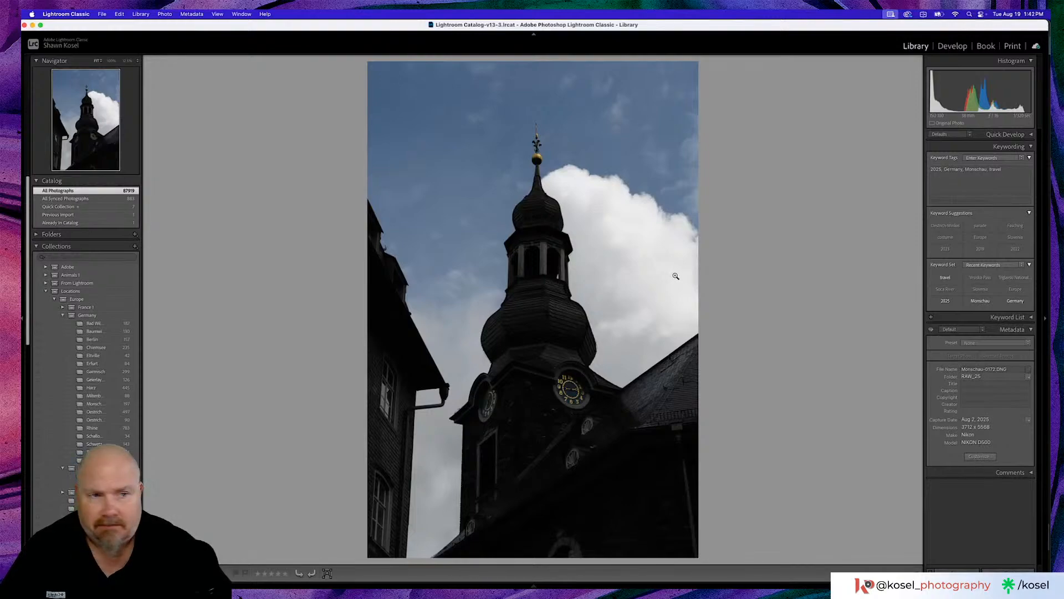
key(d)
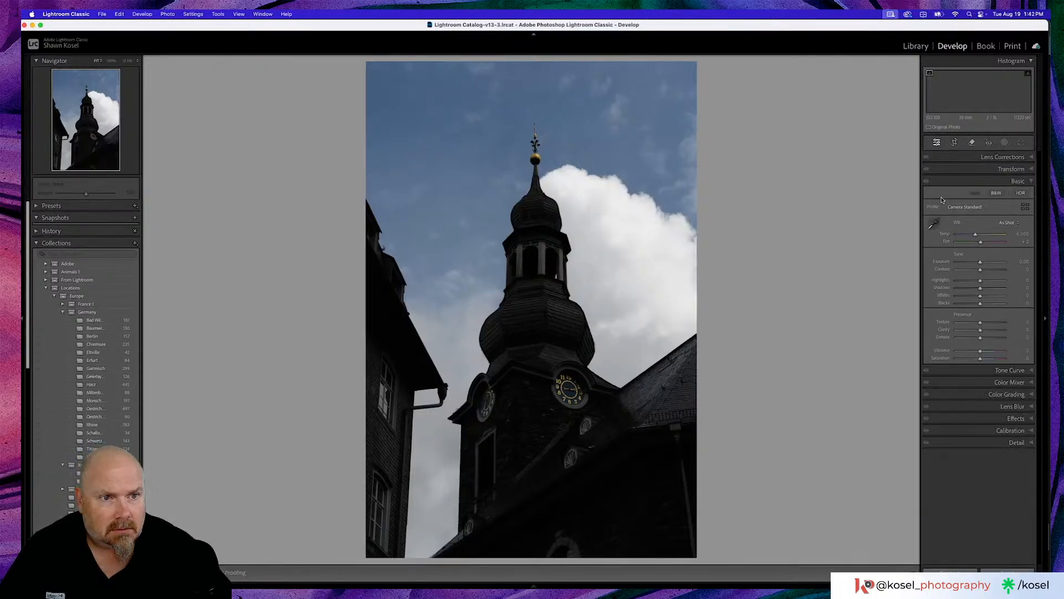
click(972, 144)
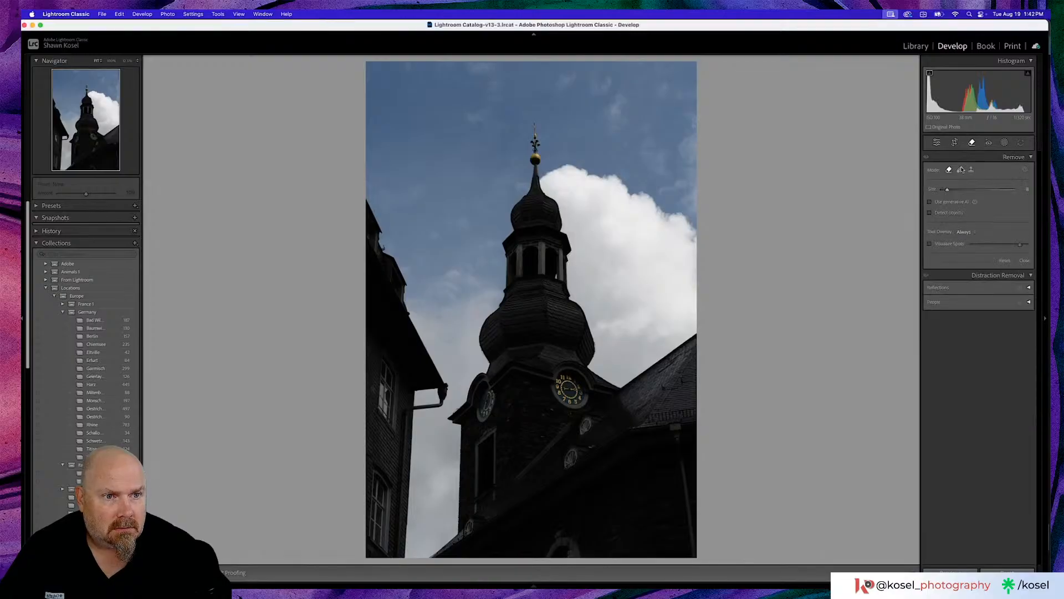
click(930, 244)
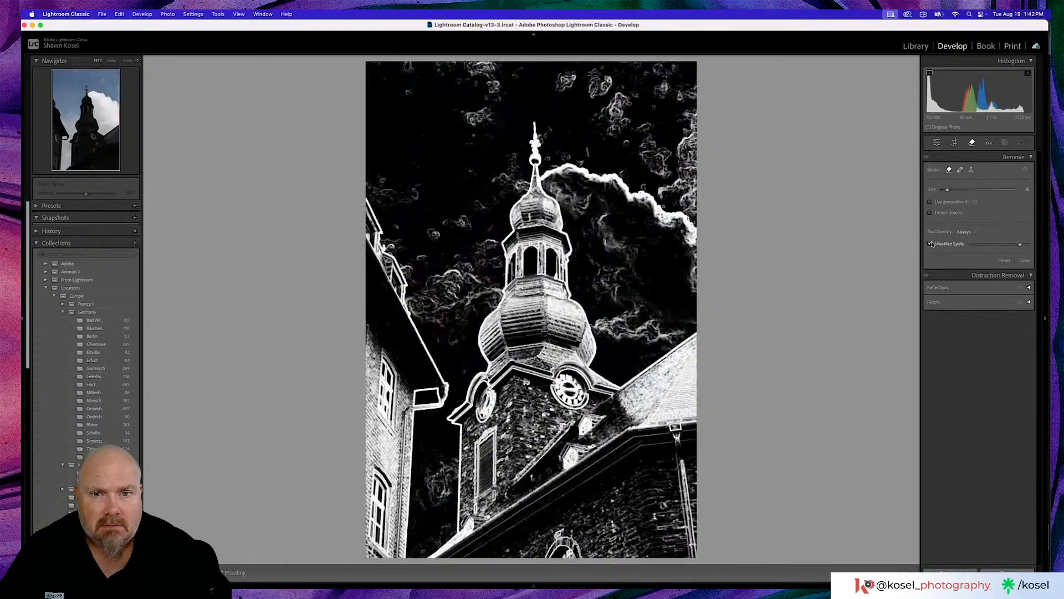
click(931, 244)
key(g)
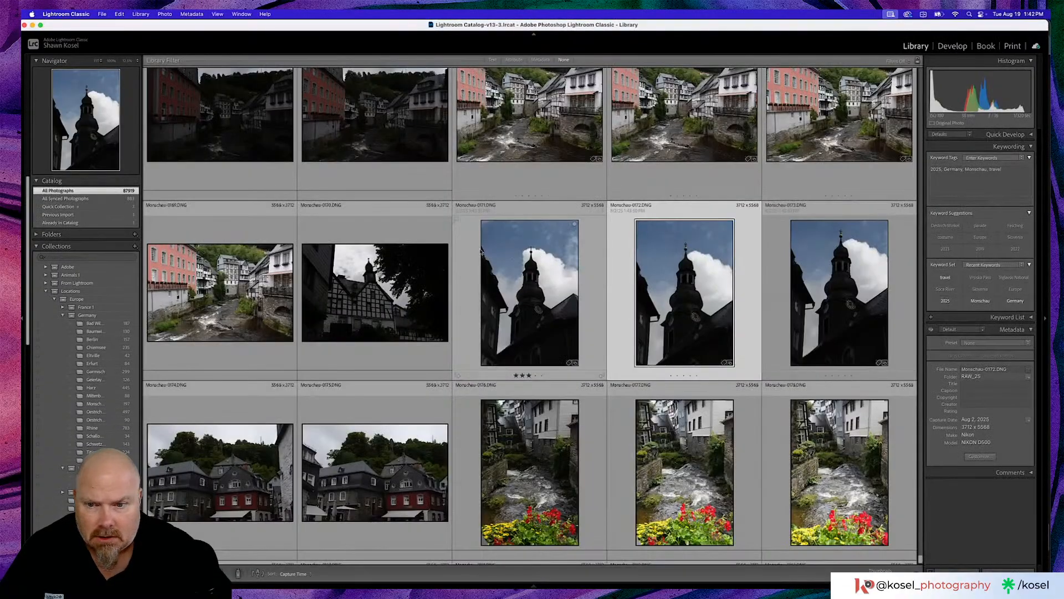
- Browse to the end of the Monschau photos and view the dark valley photo Monschau-0195 enlarged
scroll(489, 252, down, 10)
scroll(489, 253, down, 4)
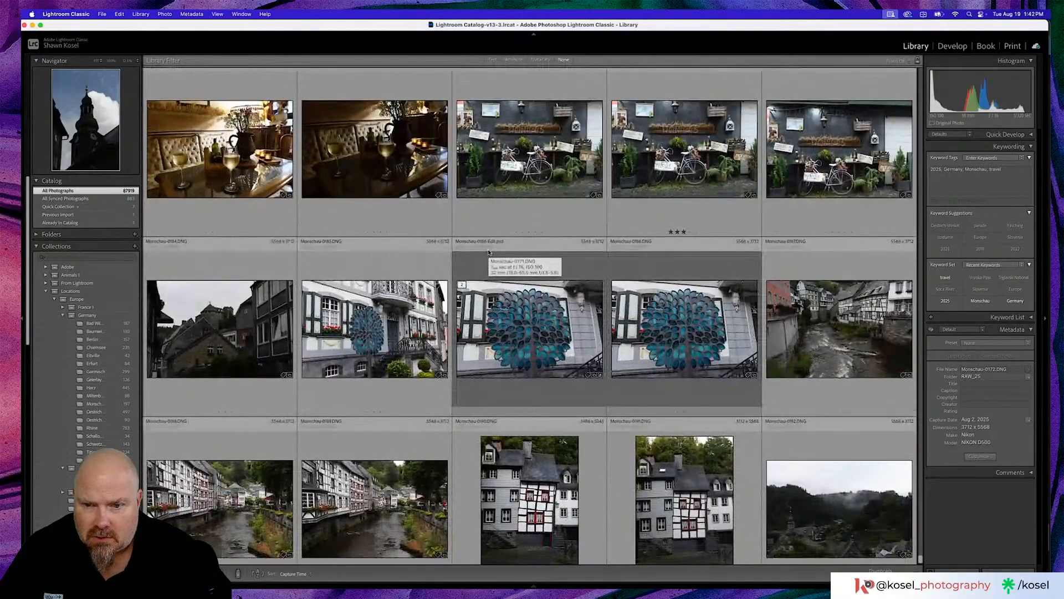
scroll(489, 253, down, 4)
scroll(503, 252, down, 1)
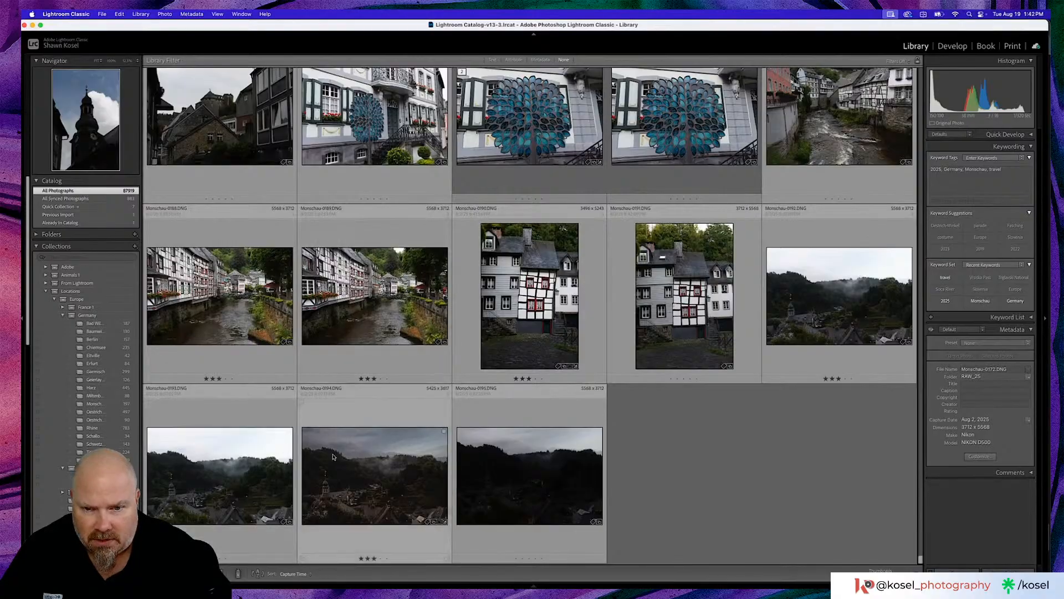
double_click(558, 477)
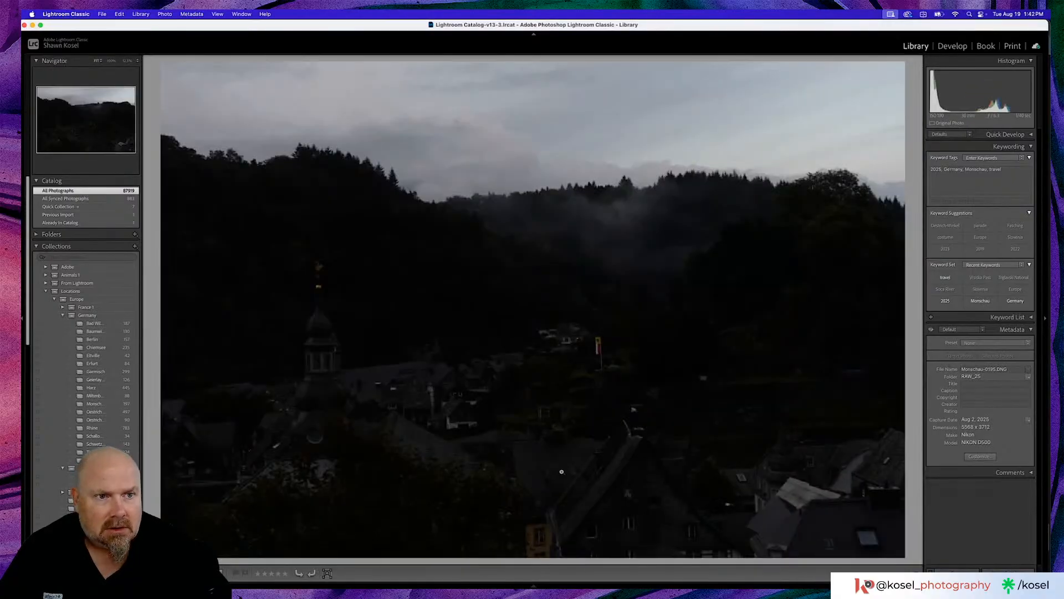
double_click(776, 245)
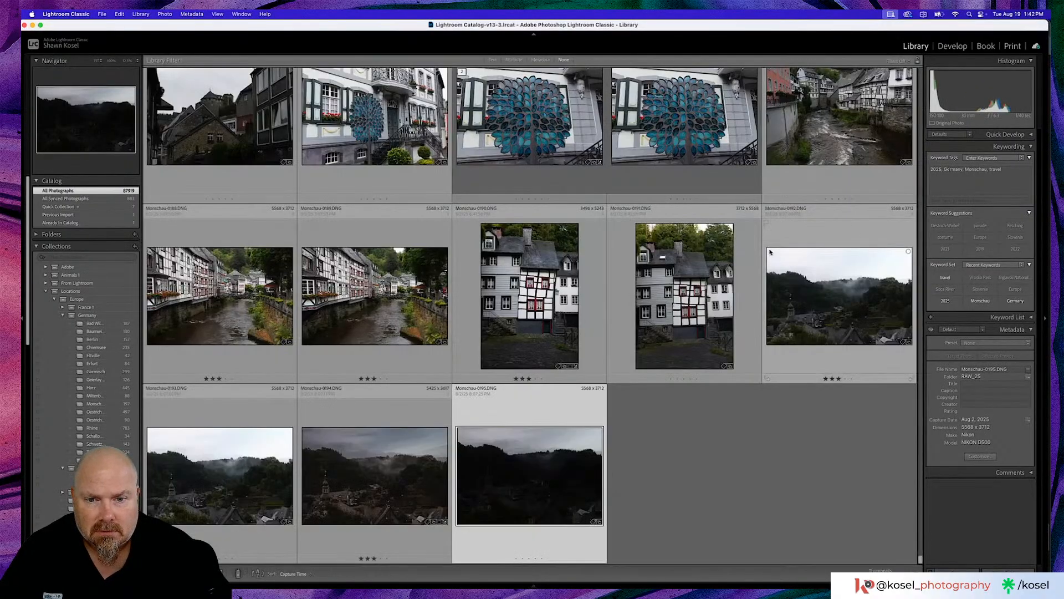
- Inspect the dark valley photo Monschau-0195 for sensor spots with Visualize Spots, turn the visualization off, and return to the grid
double_click(555, 435)
key(d)
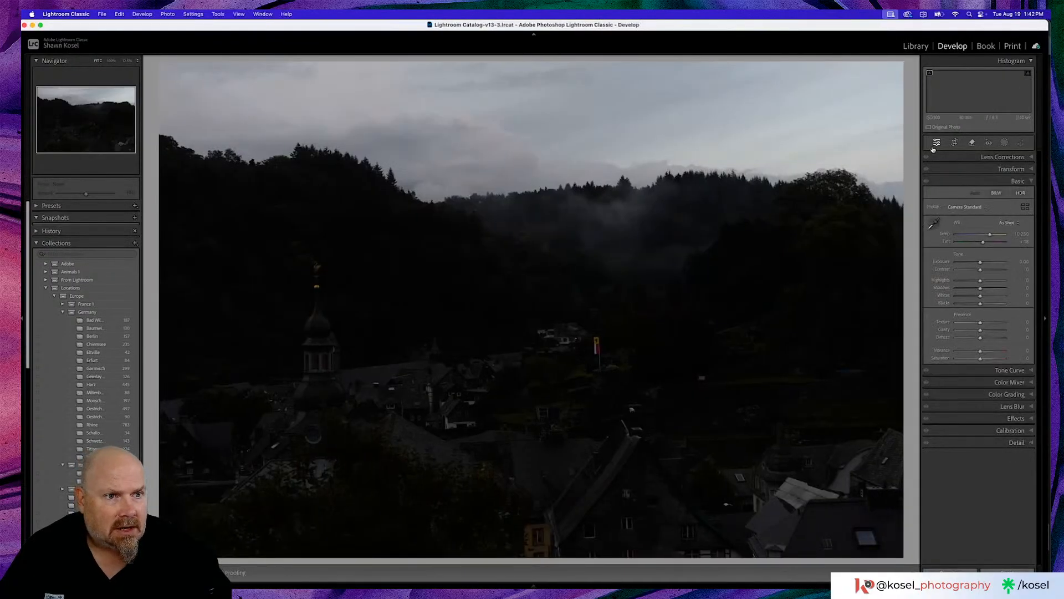
click(972, 142)
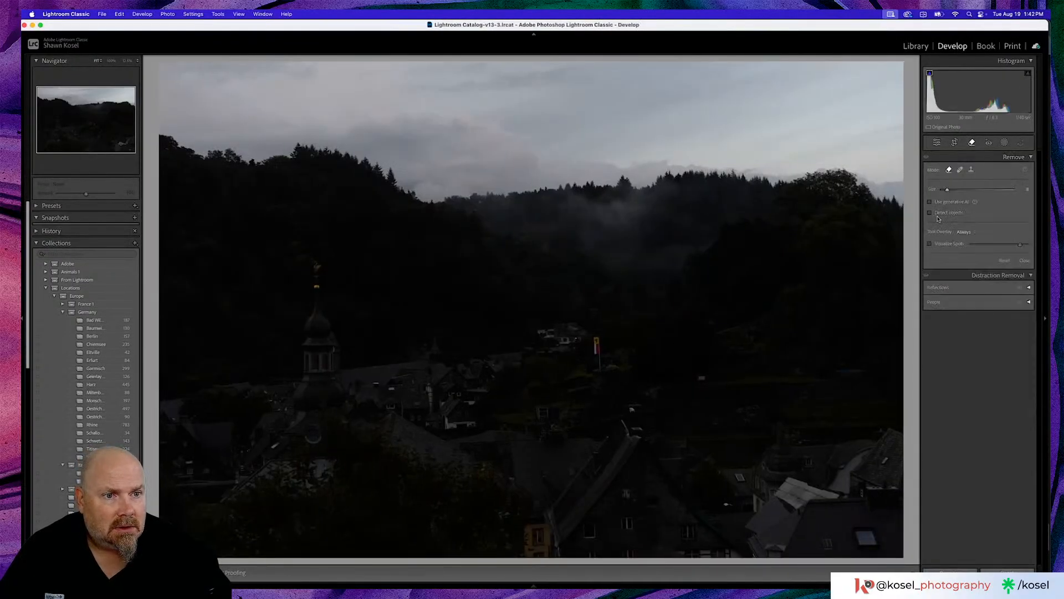
click(930, 244)
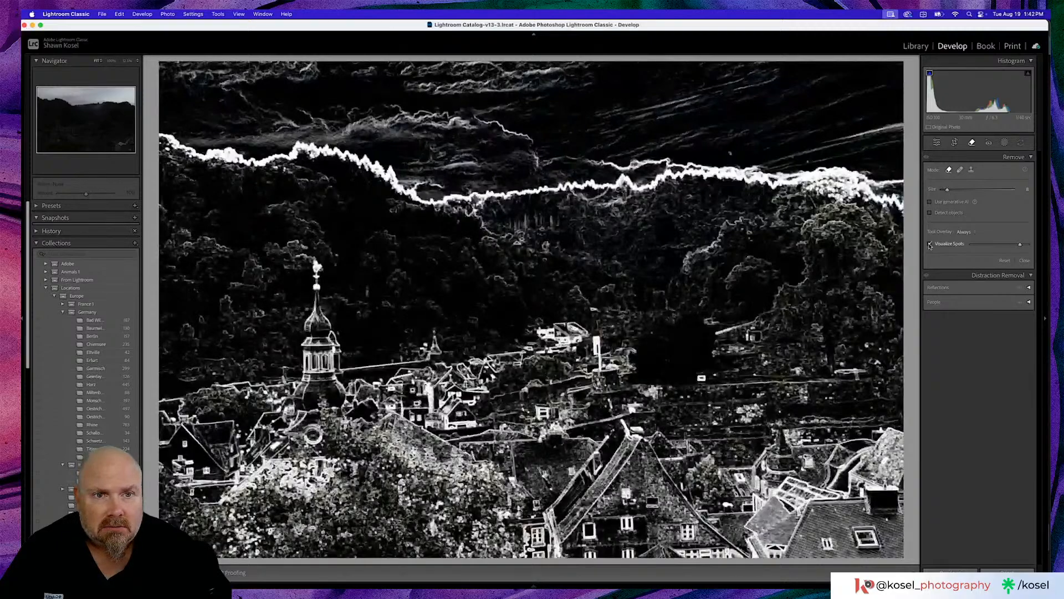
click(930, 244)
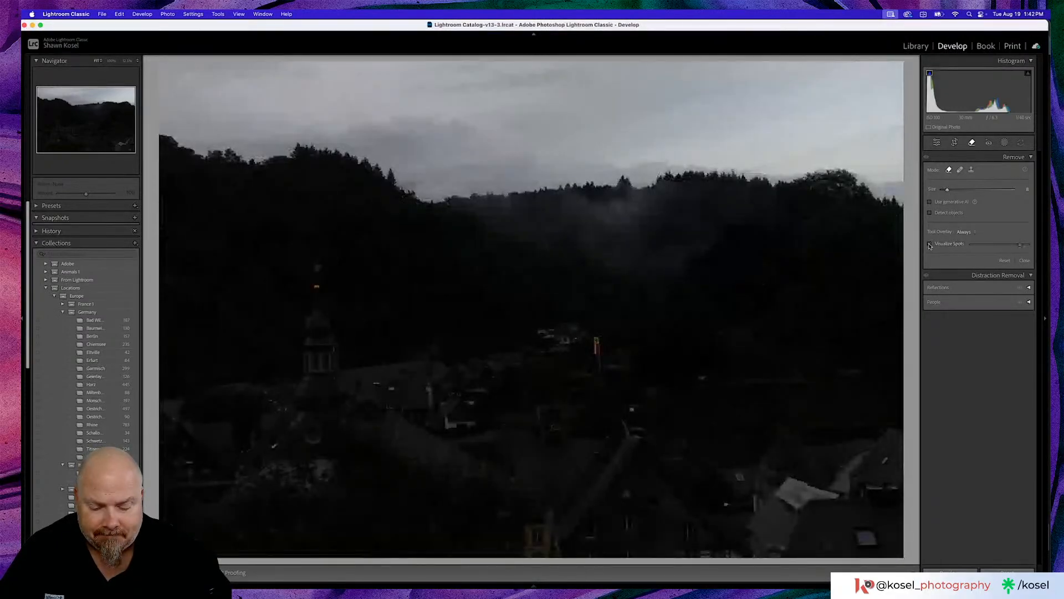
key(g)
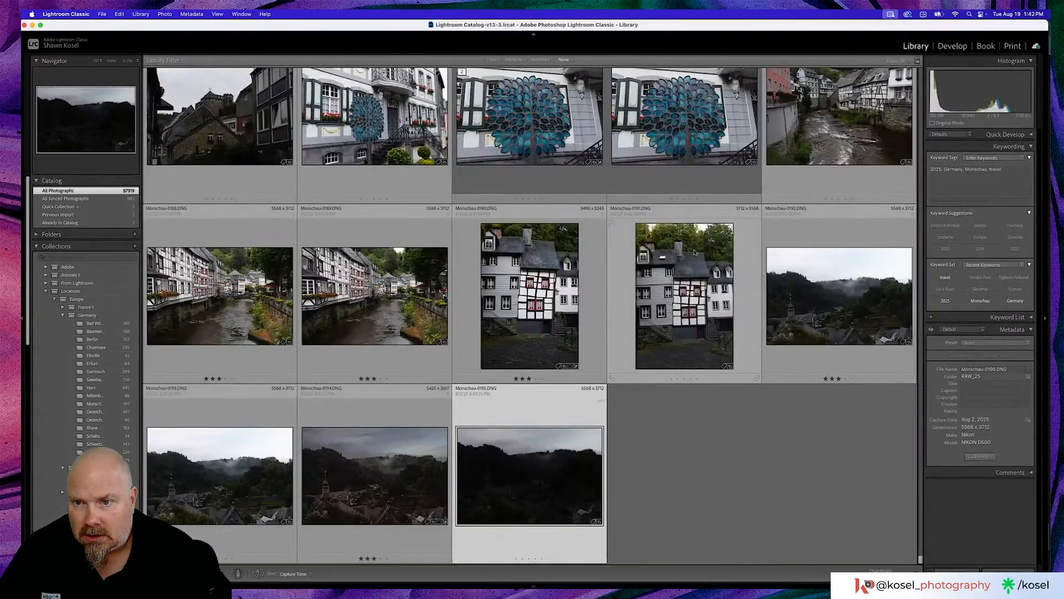
- Browse back through the Monschau photos and view the round castle tower and slate rooftops photo Monschau-0114 enlarged
scroll(514, 253, up, 10)
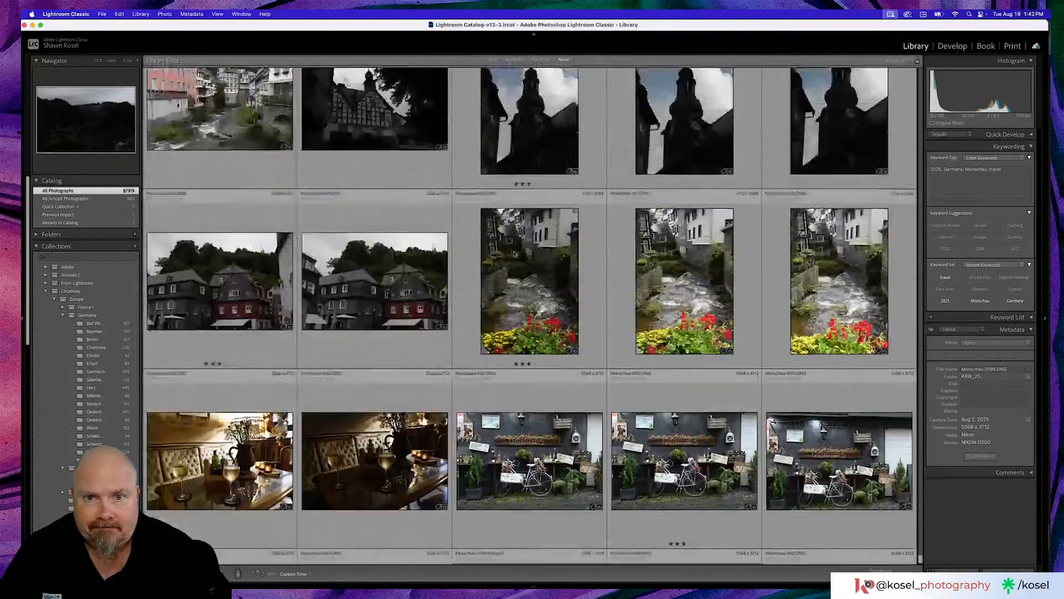
scroll(514, 254, up, 15)
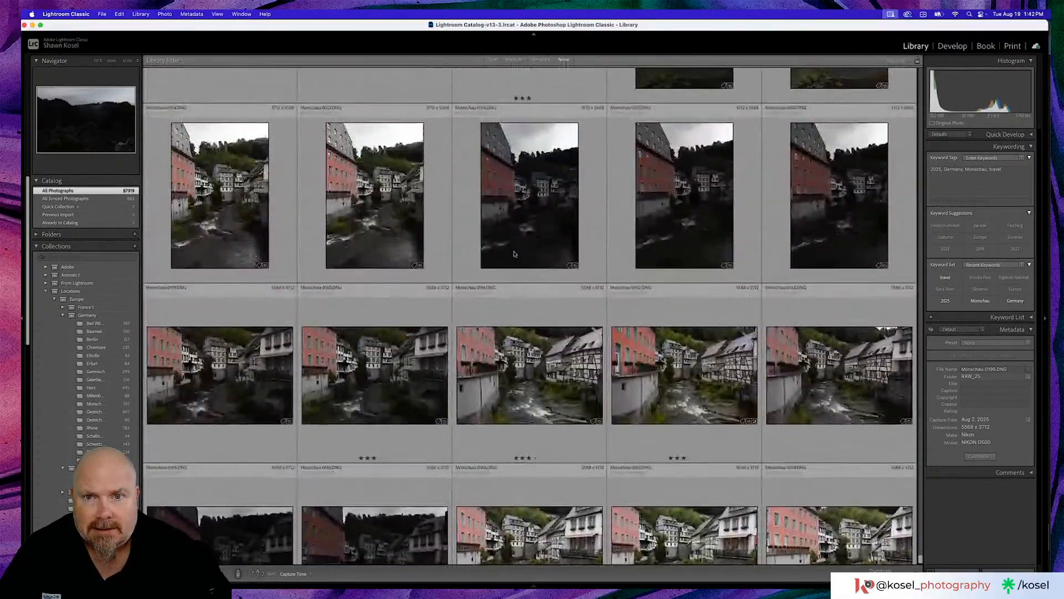
scroll(514, 254, up, 15)
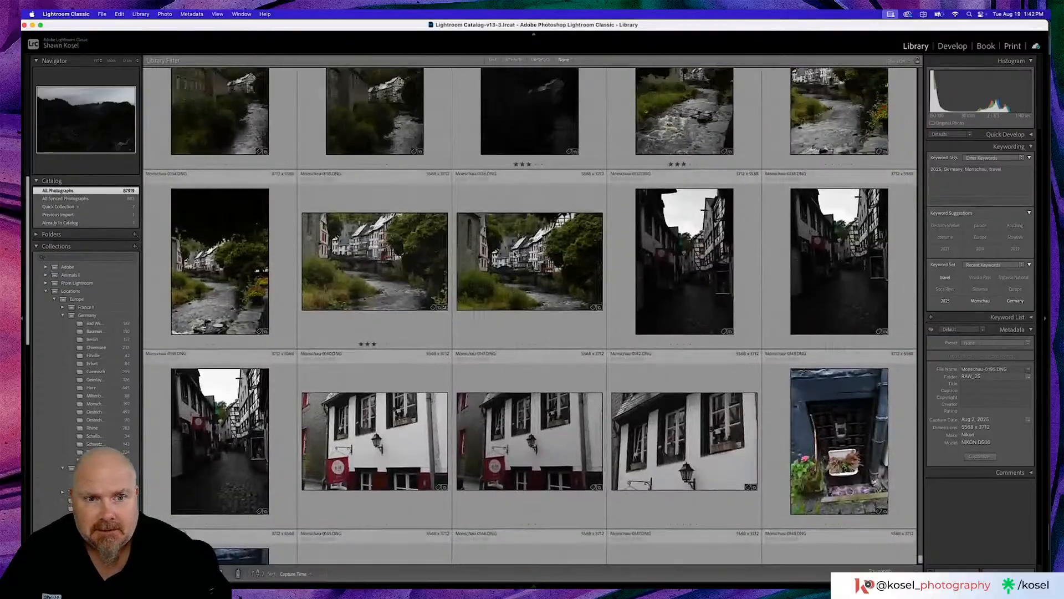
scroll(514, 254, up, 10)
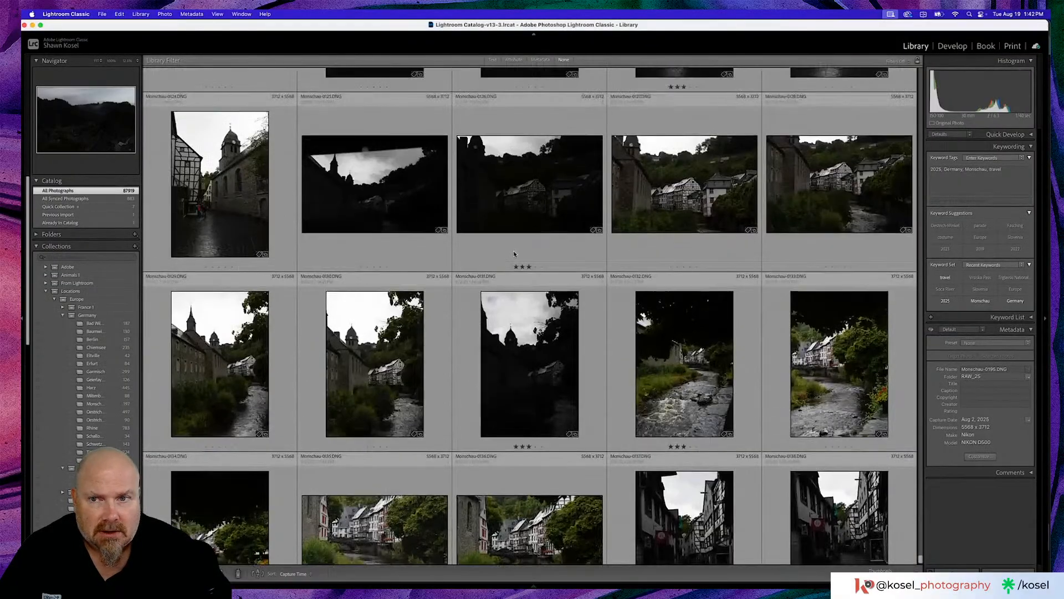
scroll(514, 254, up, 10)
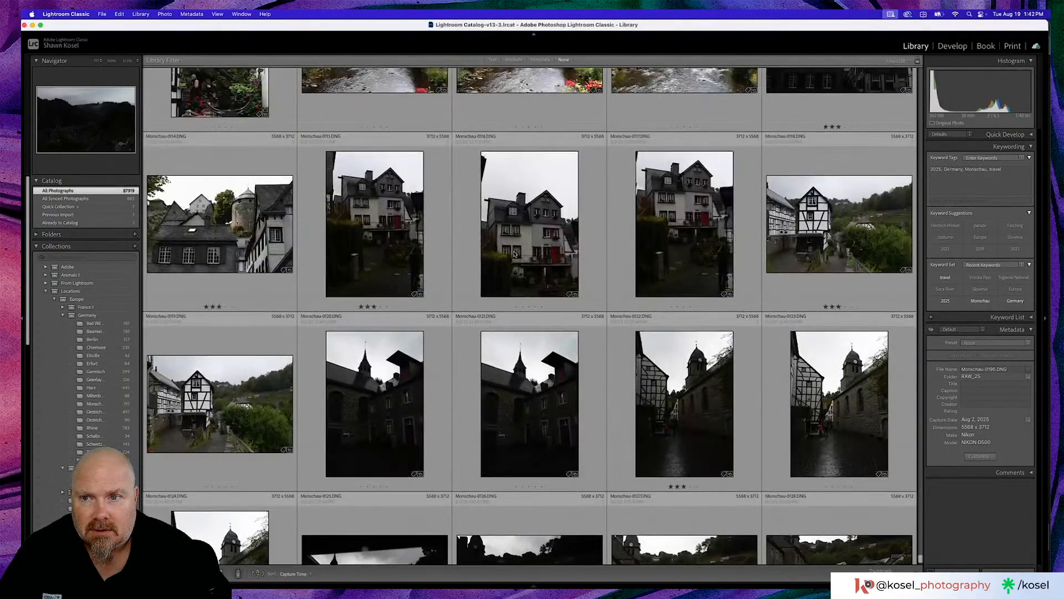
double_click(220, 224)
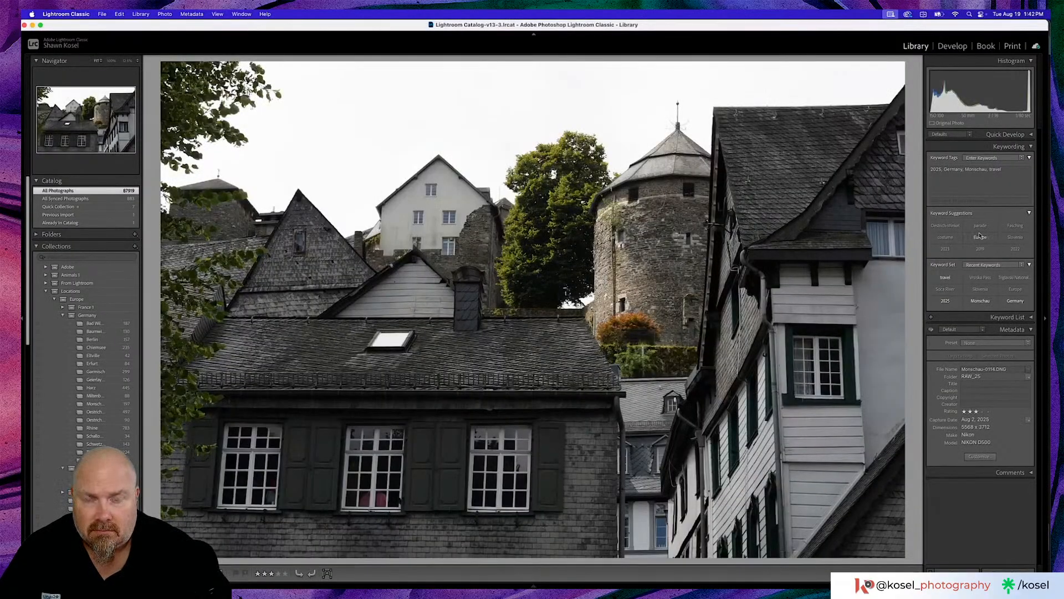
- Inspect the castle tower photo Monschau-0114 for sensor spots with Visualize Spots, turn the visualization off, and return to the grid
key(d)
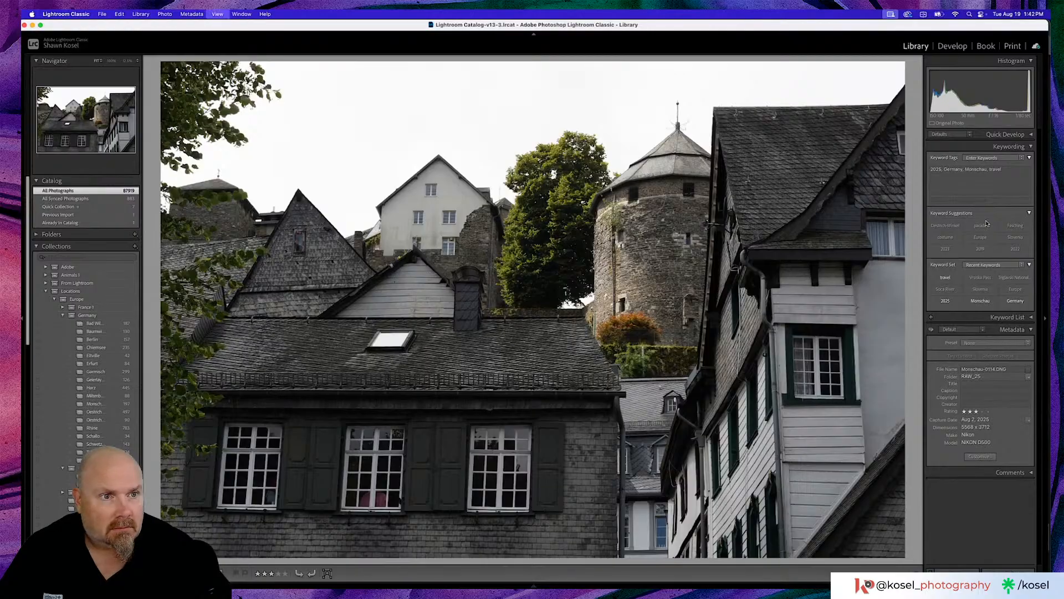
click(971, 143)
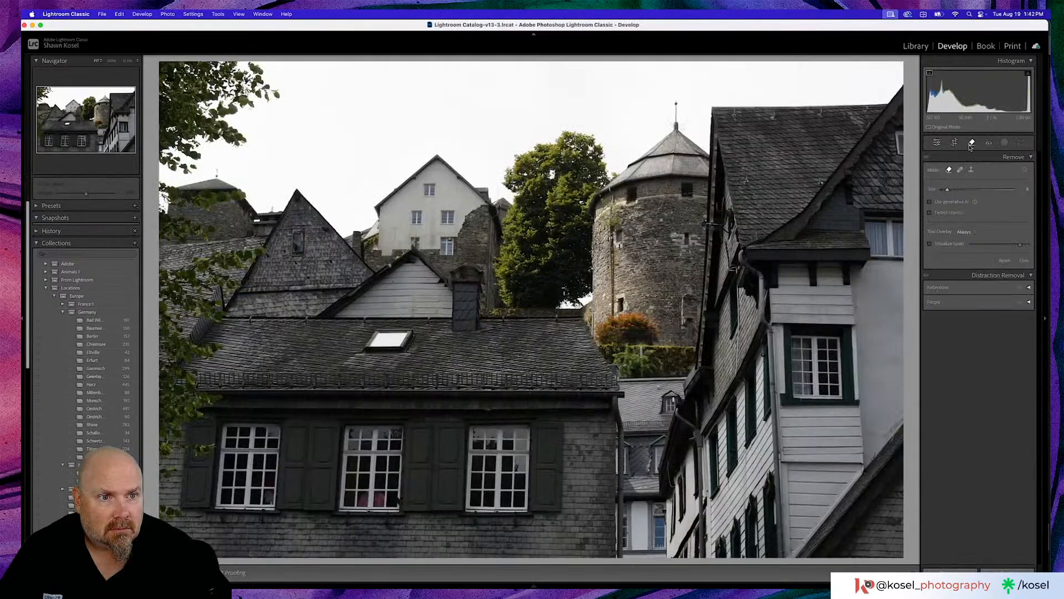
click(930, 245)
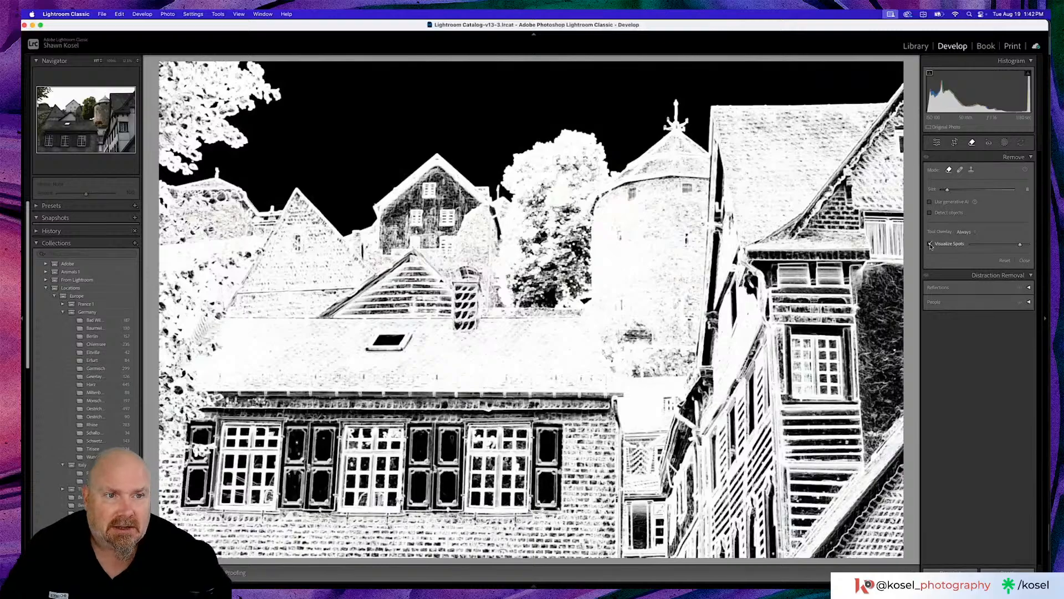
click(930, 245)
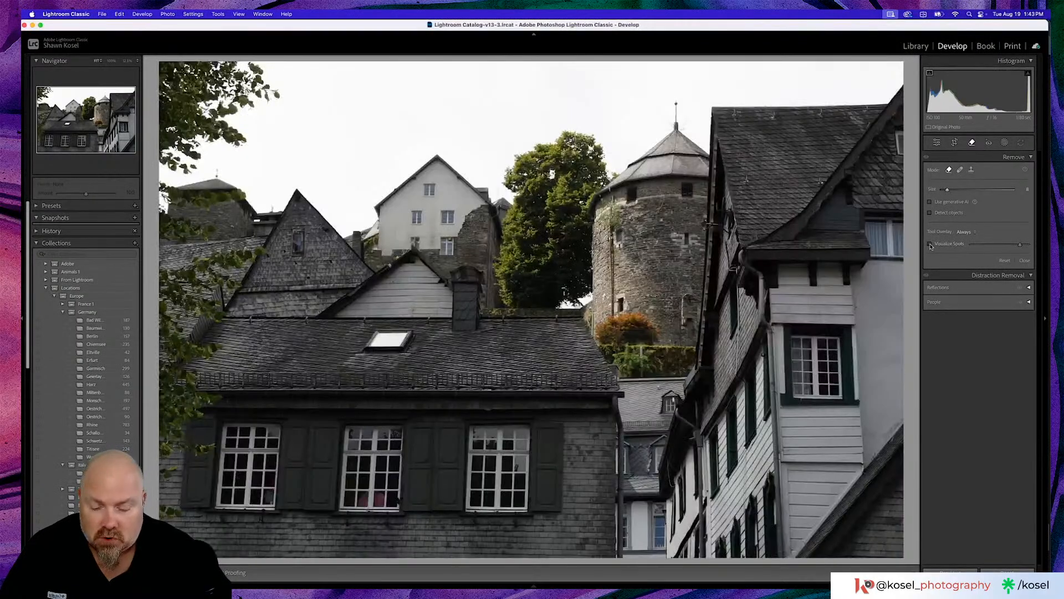
key(g)
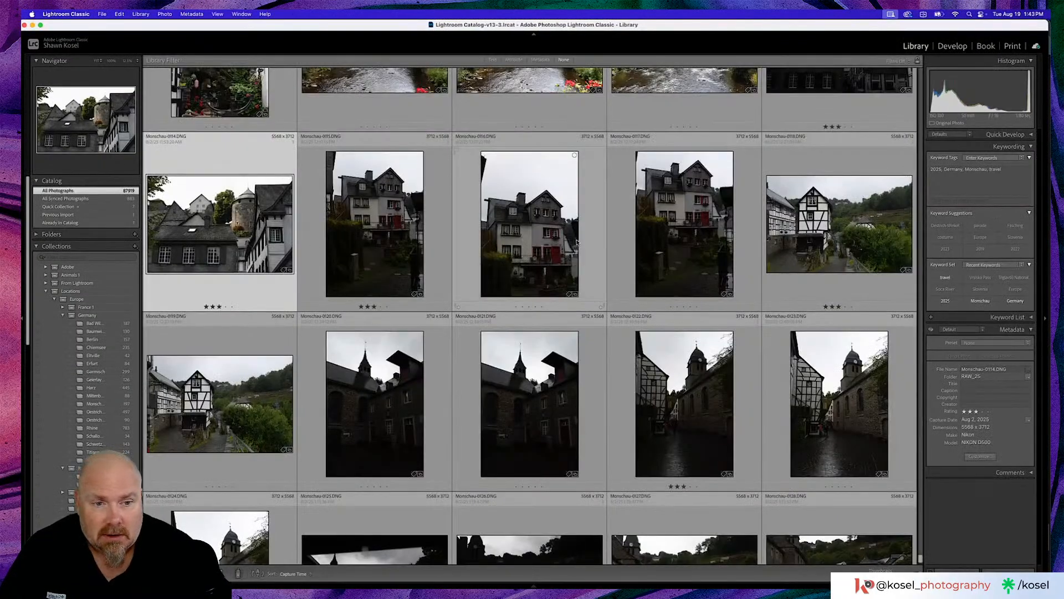
- Browse back to the blue-sky landscapes and view the lake and meadow photo Monschau-0070 enlarged
scroll(576, 242, up, 10)
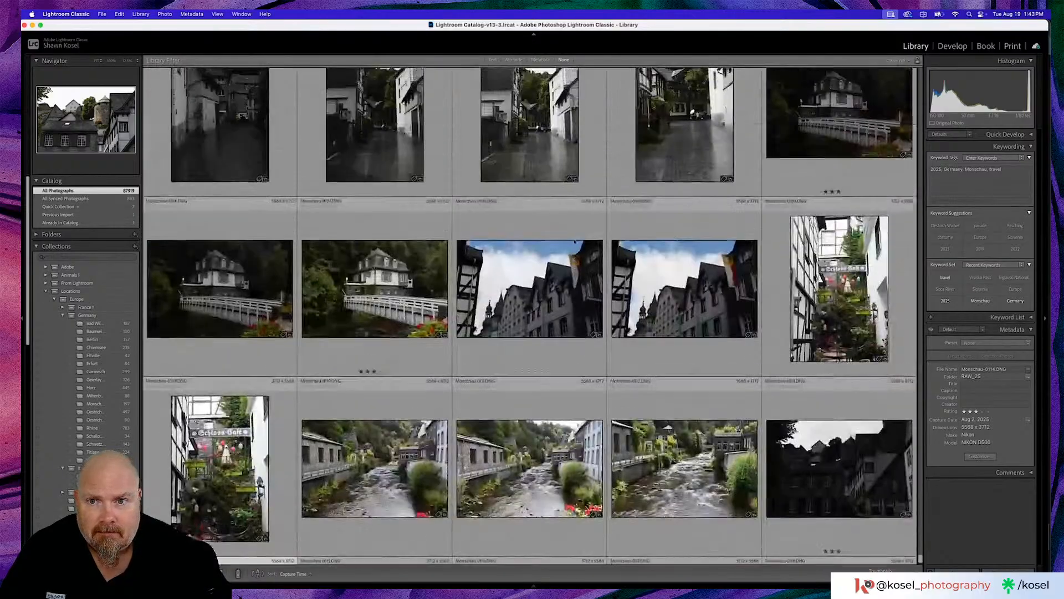
scroll(575, 247, up, 1)
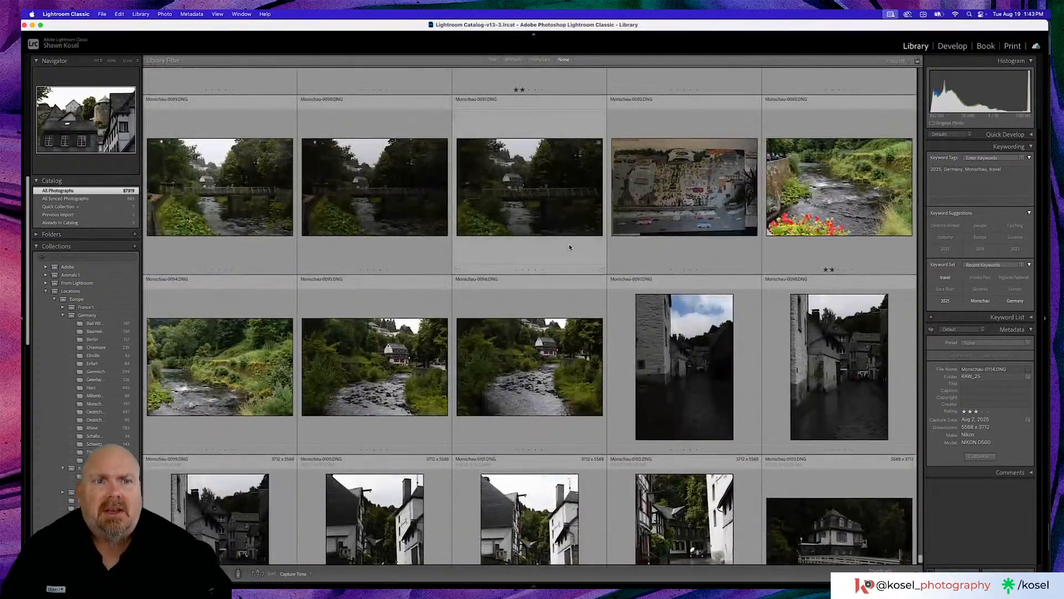
scroll(569, 248, up, 5)
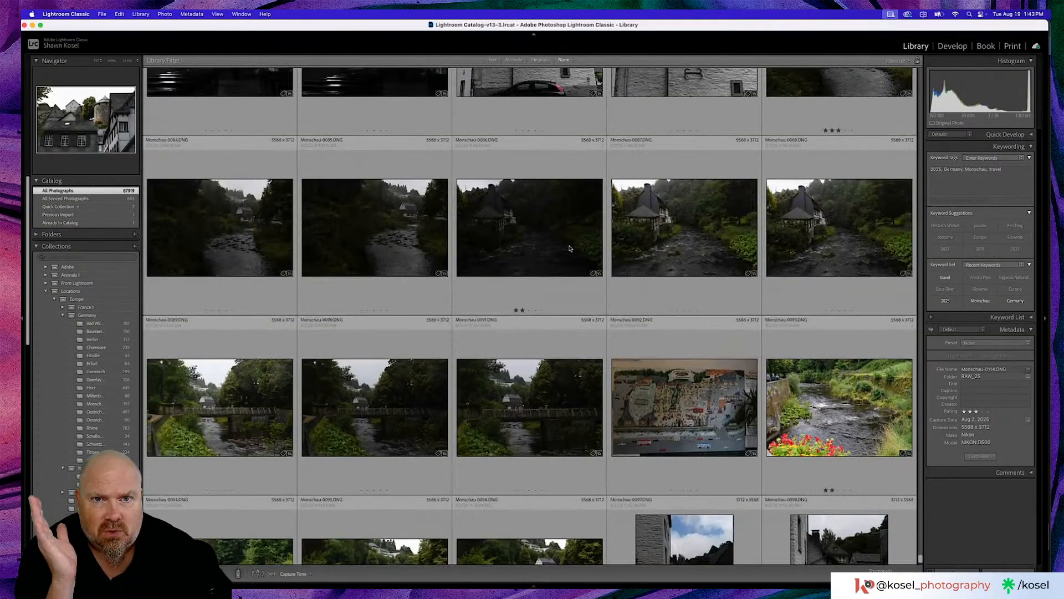
scroll(570, 248, up, 8)
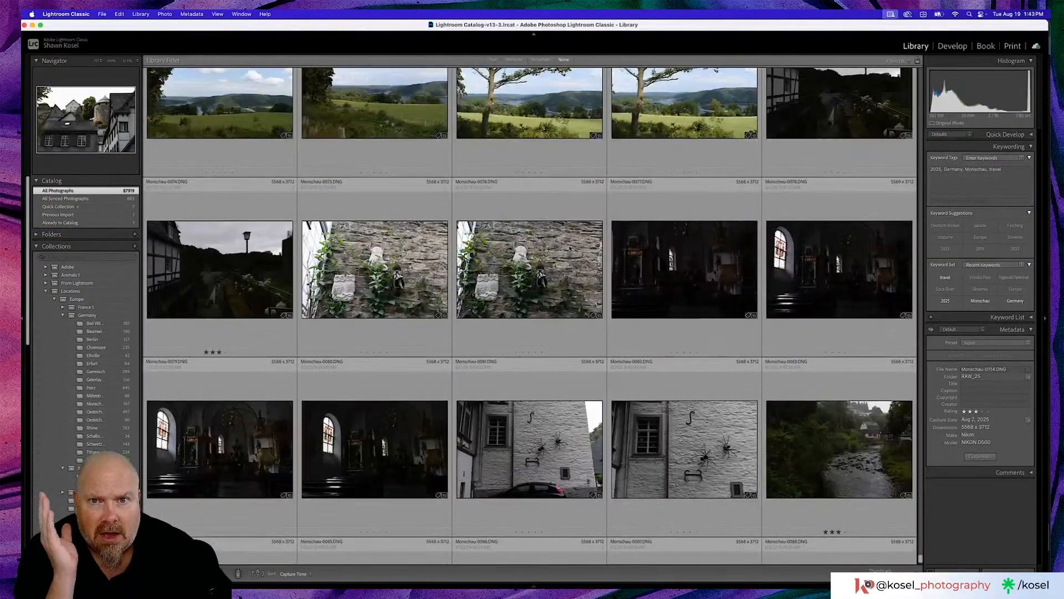
scroll(569, 248, up, 6)
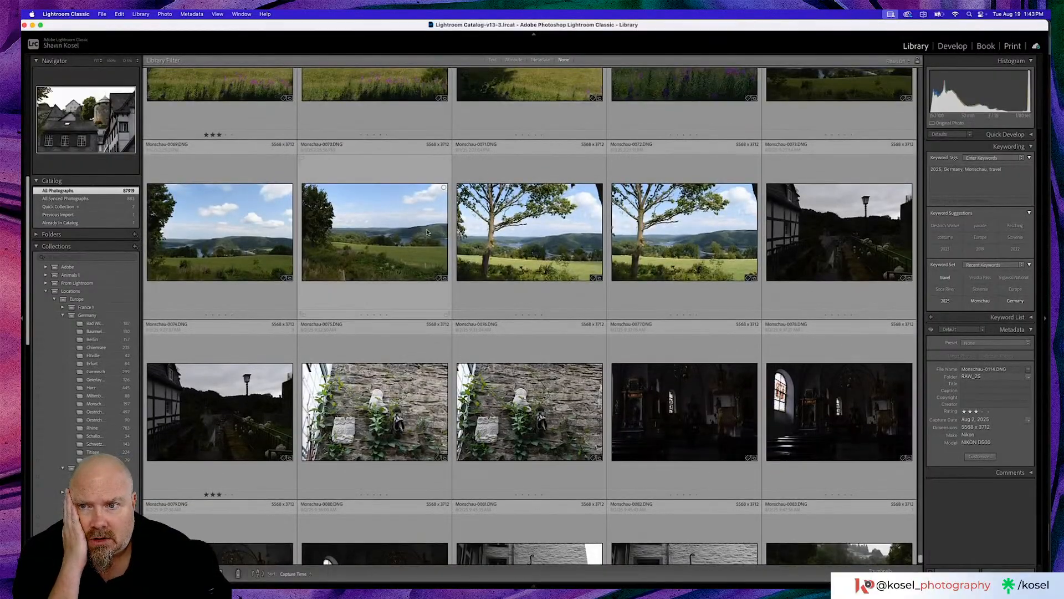
double_click(427, 232)
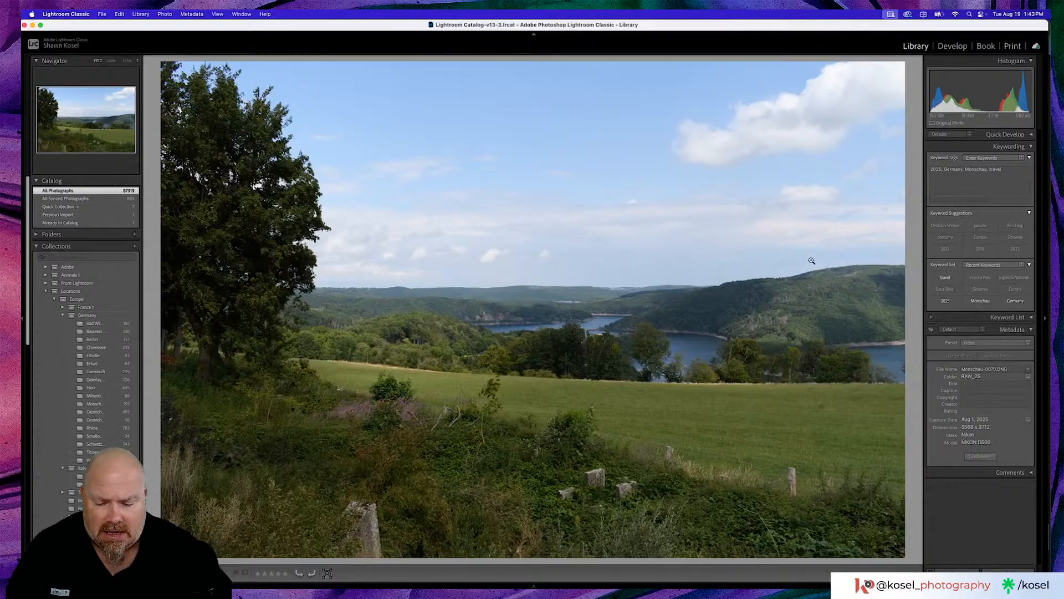
- Check the sky of the lake photo Monschau-0070 with Visualize Spots in the Remove tool, turn it off, and return to the grid
key(d)
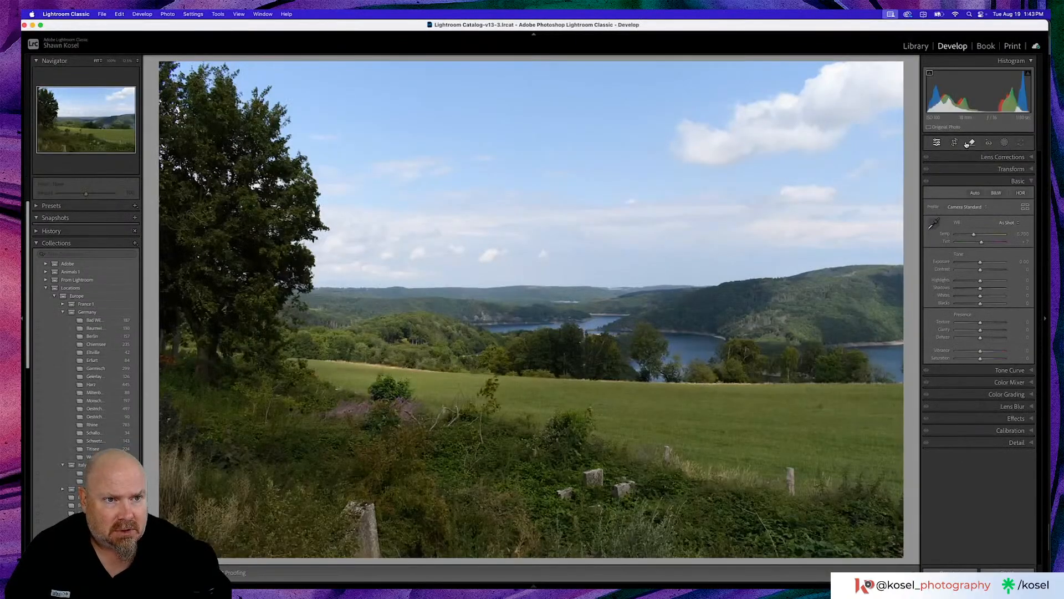
click(971, 143)
click(931, 244)
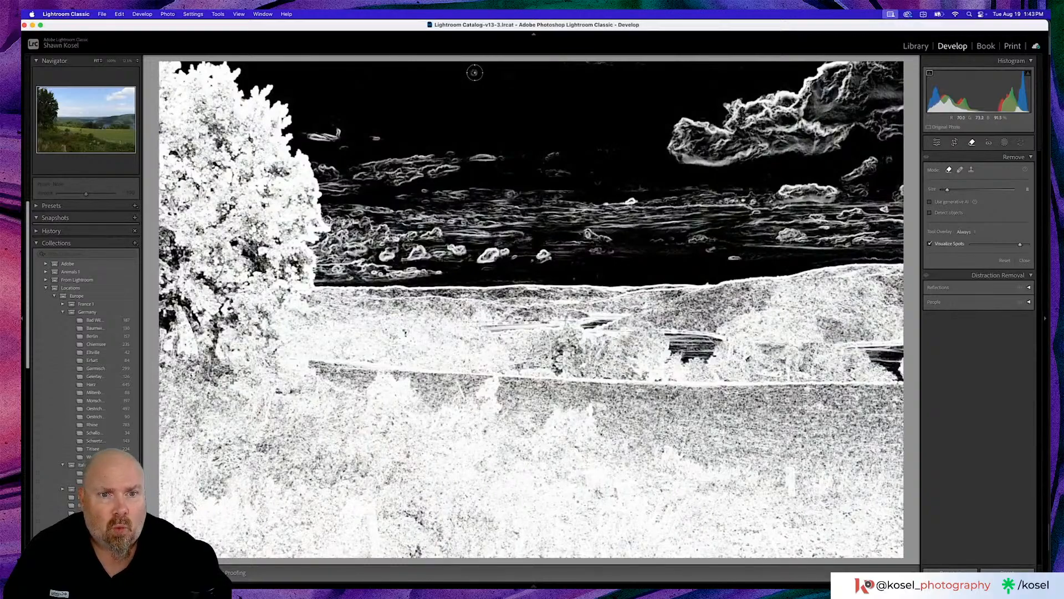
click(930, 244)
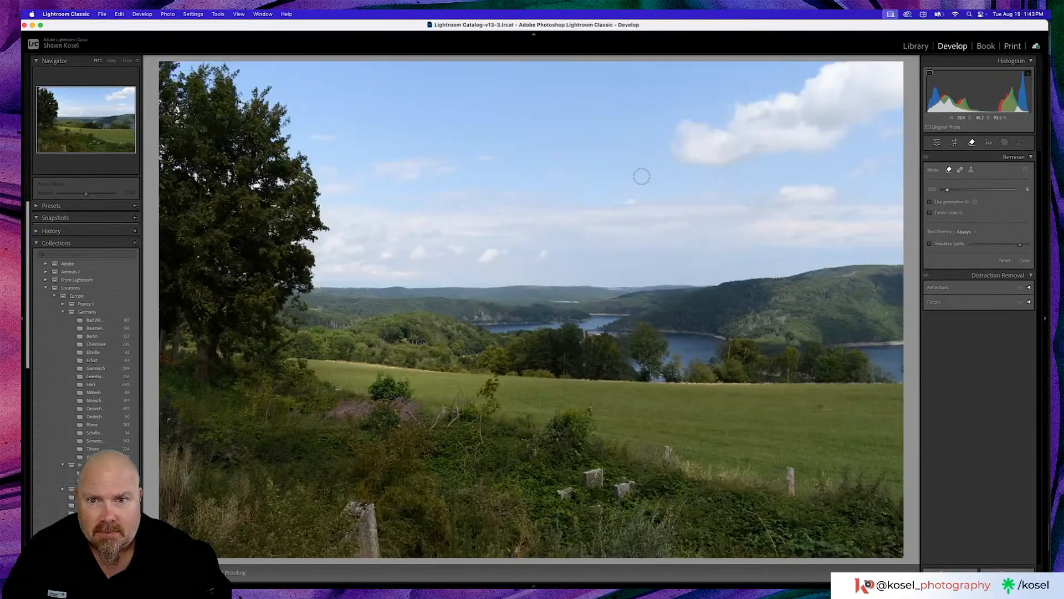
key(g)
- Open the cloudy golden field photo Monschau-0066, inspect it for sensor spots with Visualize Spots, and return to the grid
scroll(562, 177, up, 4)
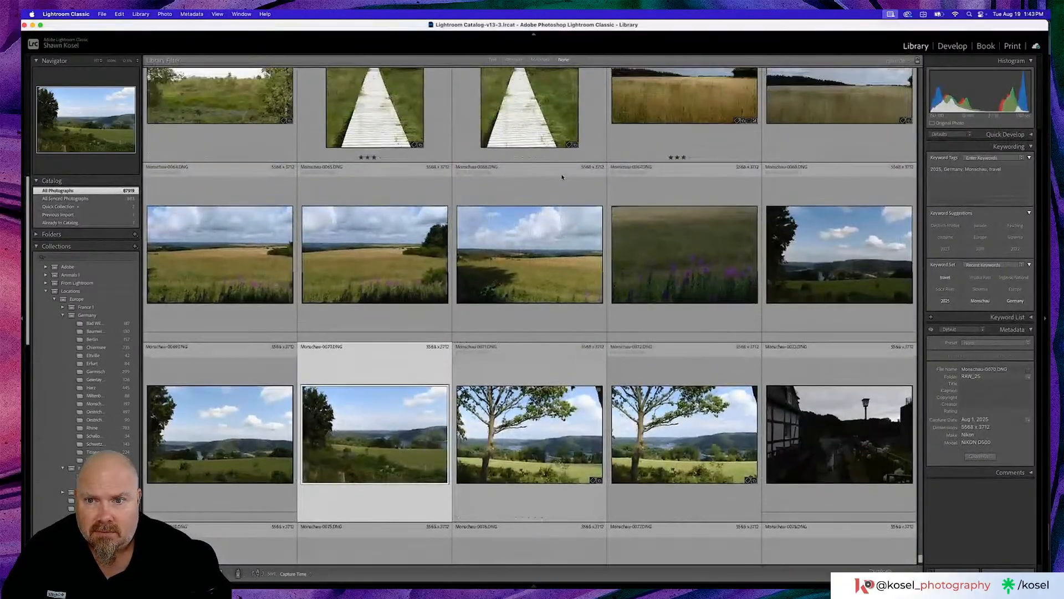
double_click(516, 259)
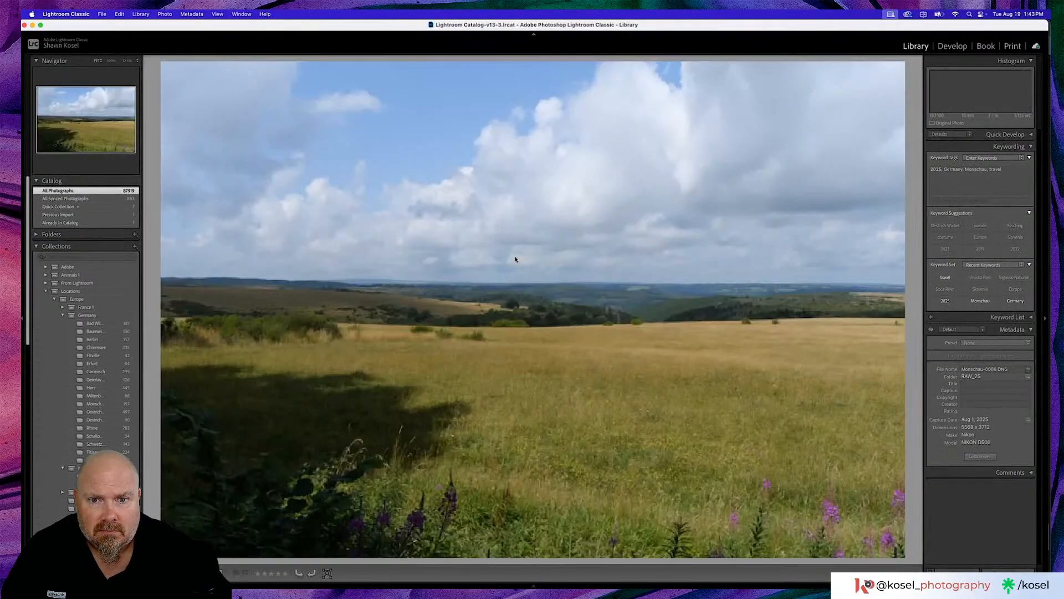
key(d)
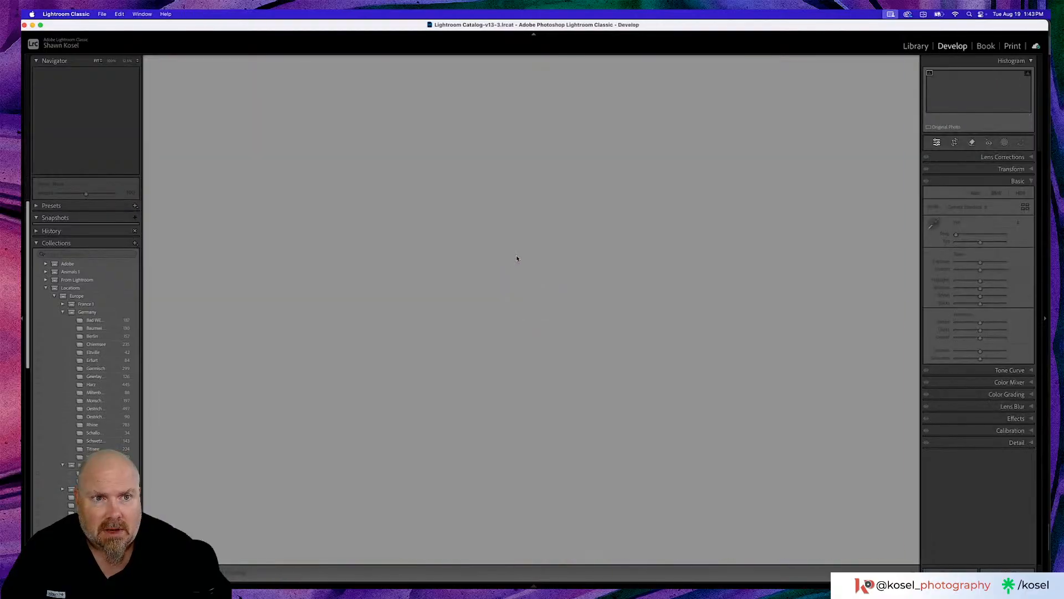
click(971, 142)
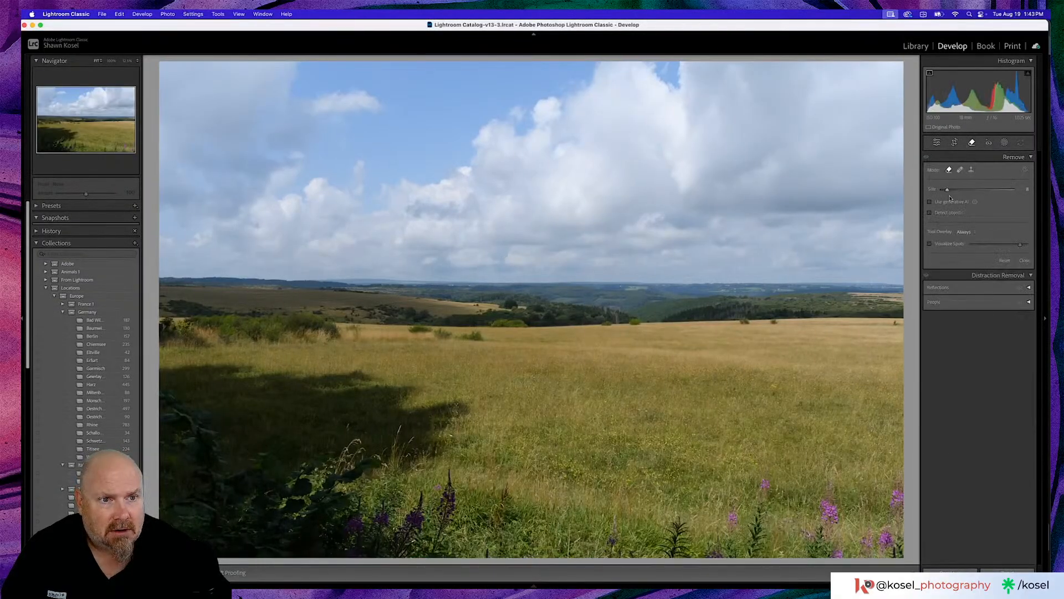
click(930, 244)
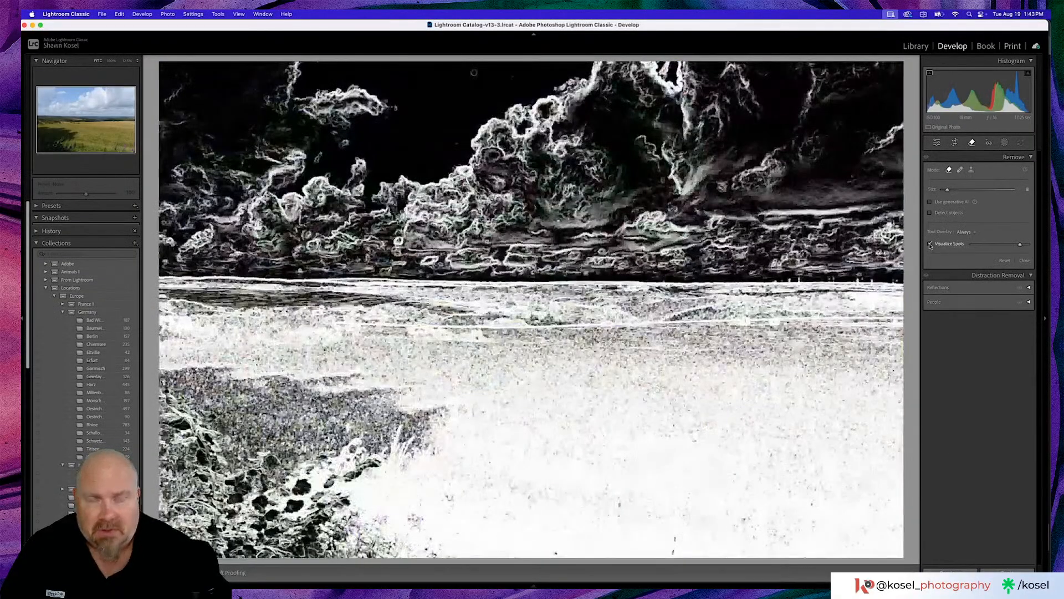
key(g)
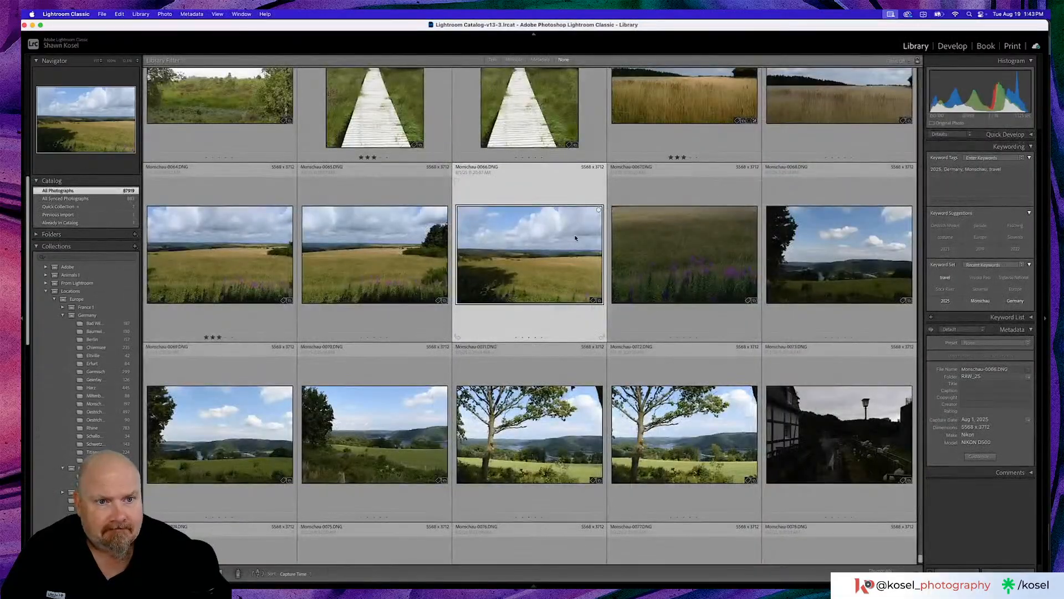
- Open the moorland pond photo Monschau-0052, inspect its sky with Visualize Spots, close the Remove tool, and return to the grid
scroll(575, 238, up, 10)
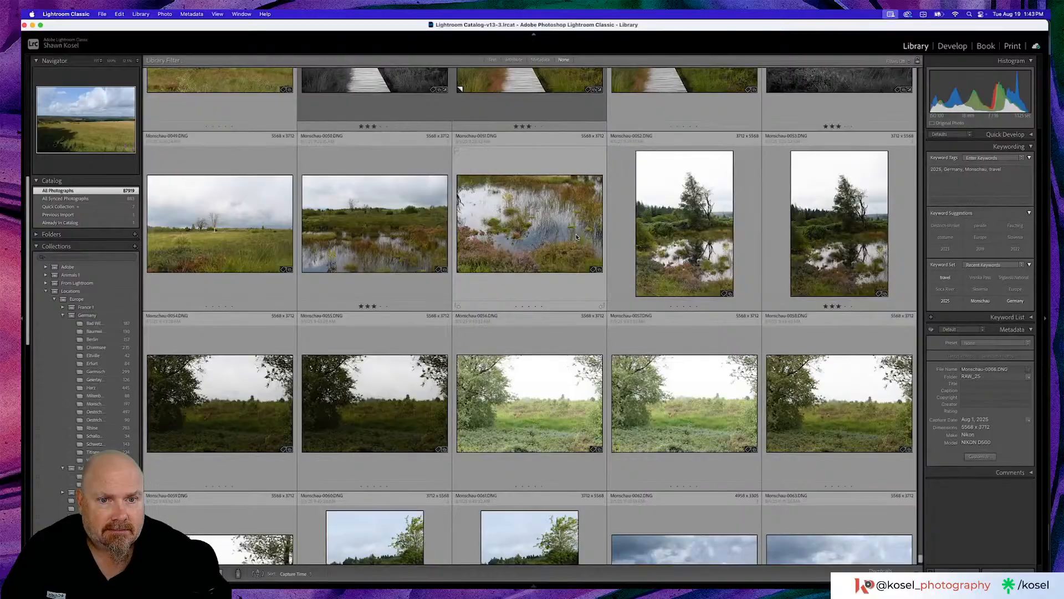
scroll(577, 237, up, 2)
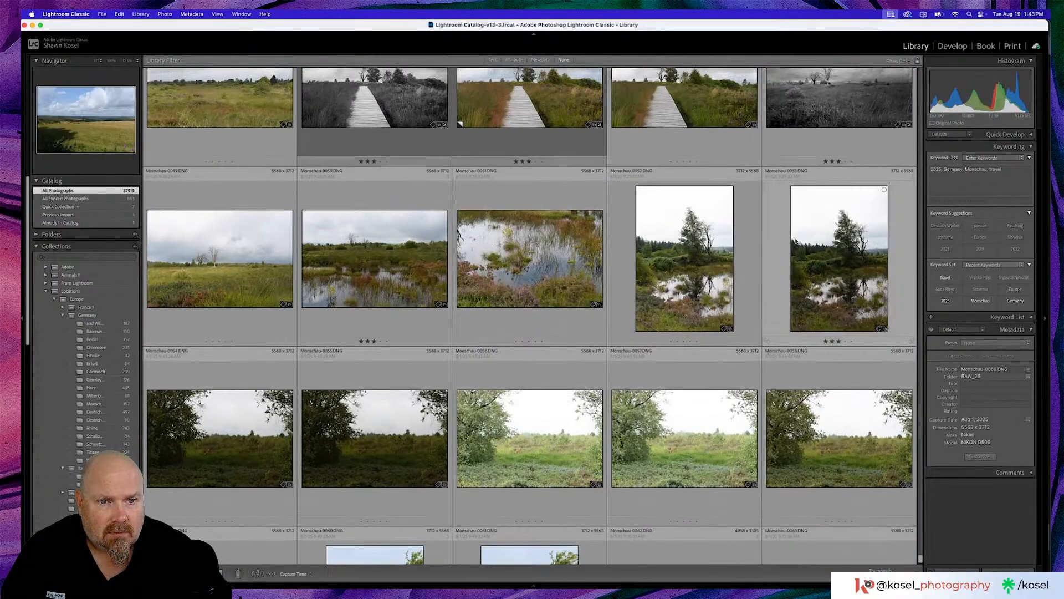
double_click(710, 248)
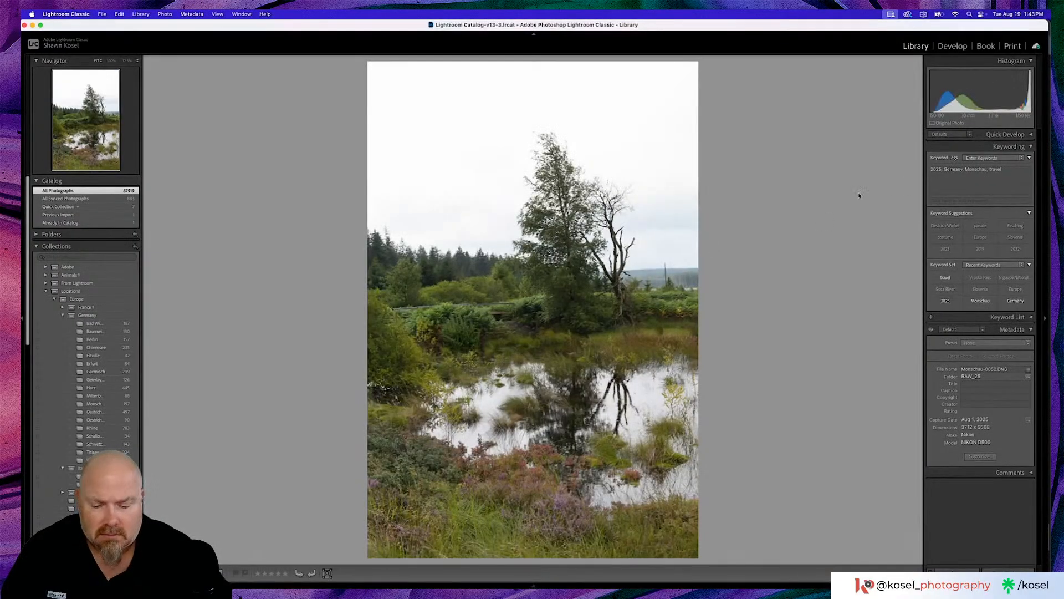
key(d)
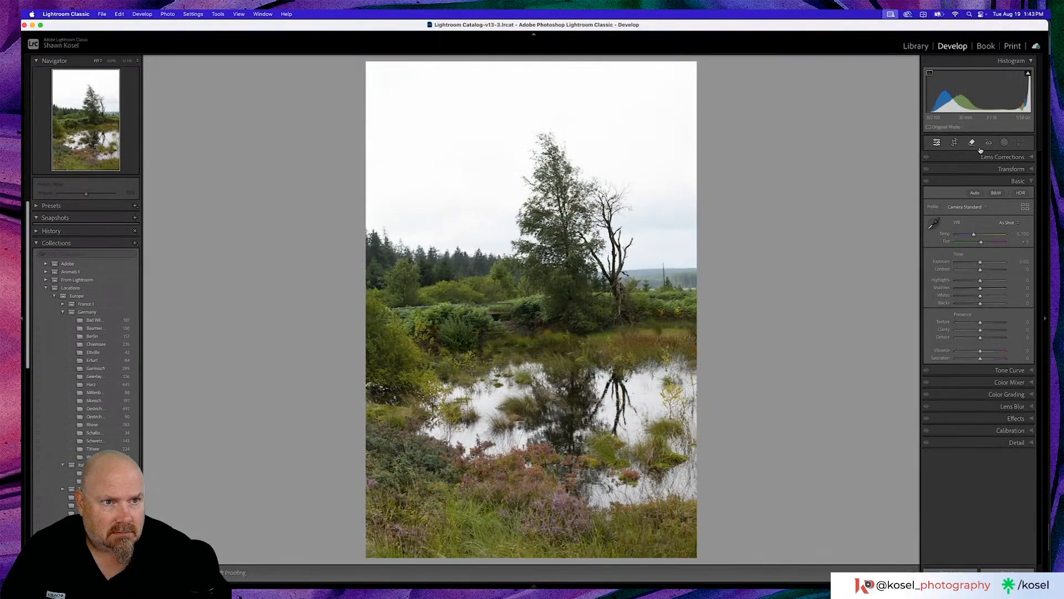
click(972, 143)
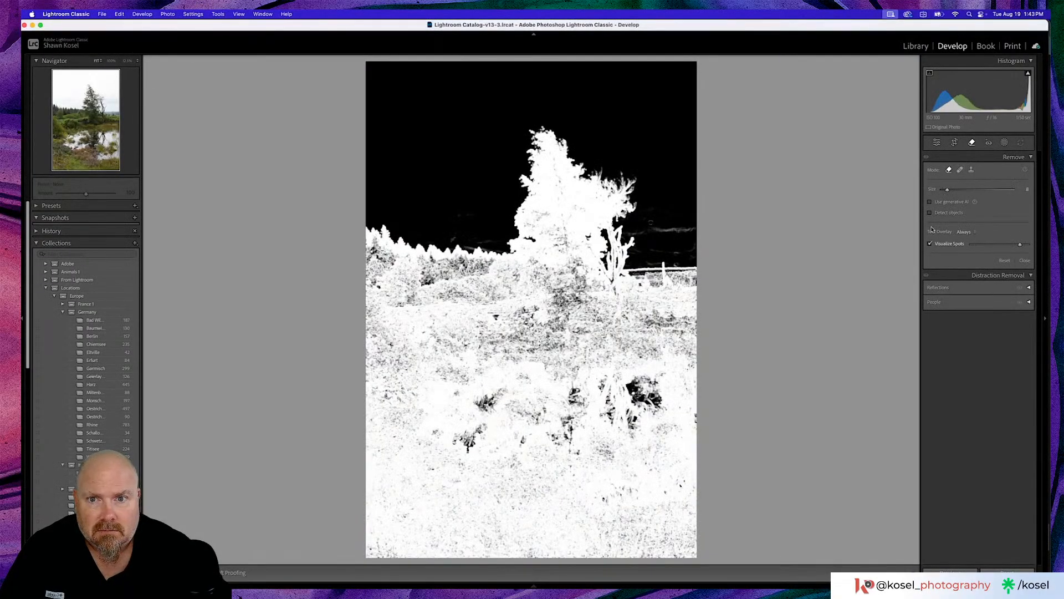
click(971, 143)
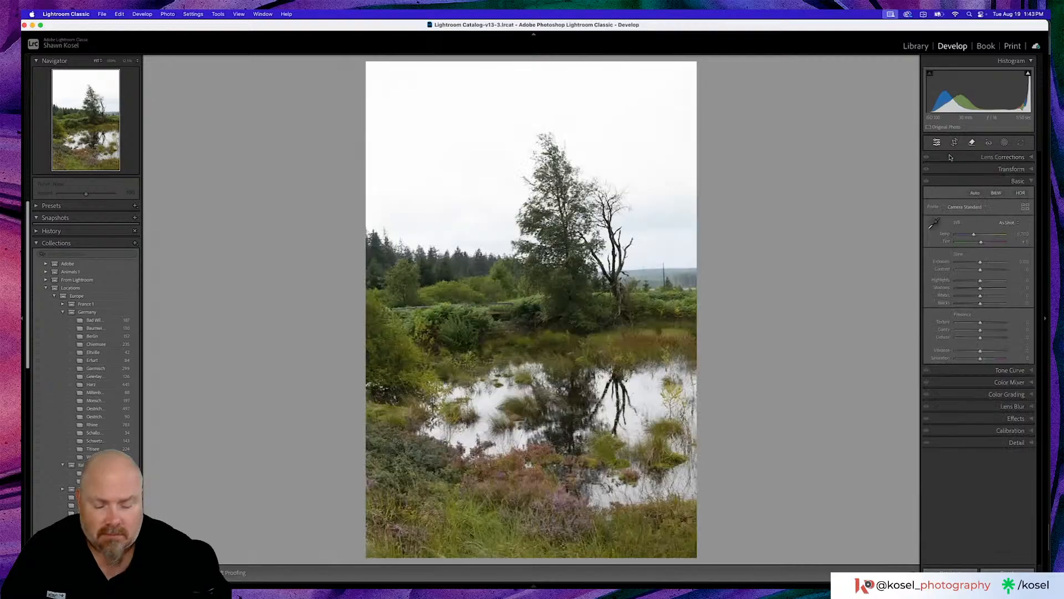
key(g)
- Browse back to the river and stone bridge photo Monschau-0020, check its sky with Visualize Spots in the Remove tool, and return to the grid
scroll(611, 272, up, 10)
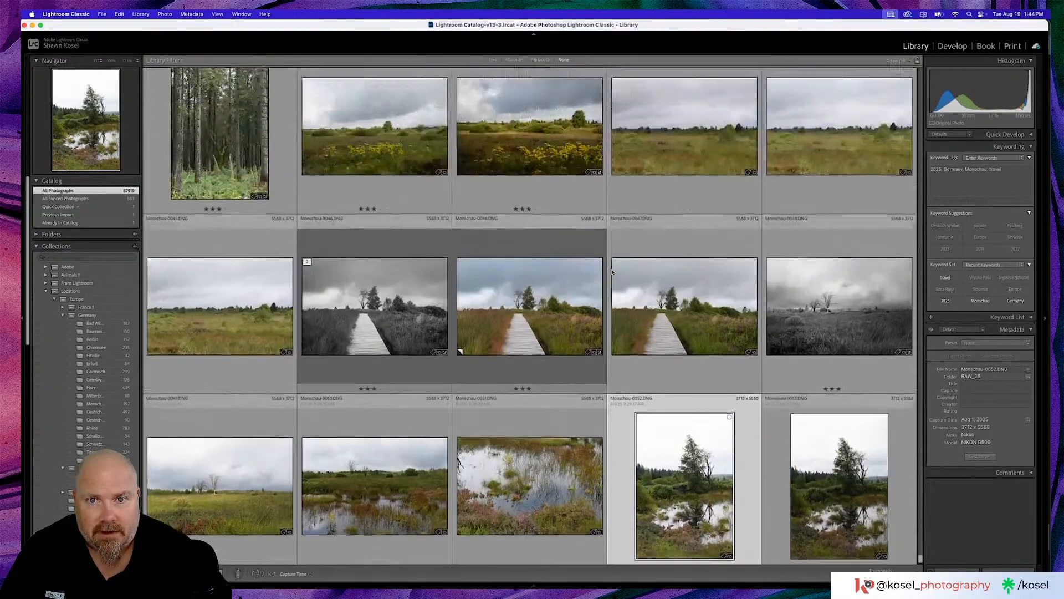
scroll(574, 271, up, 1)
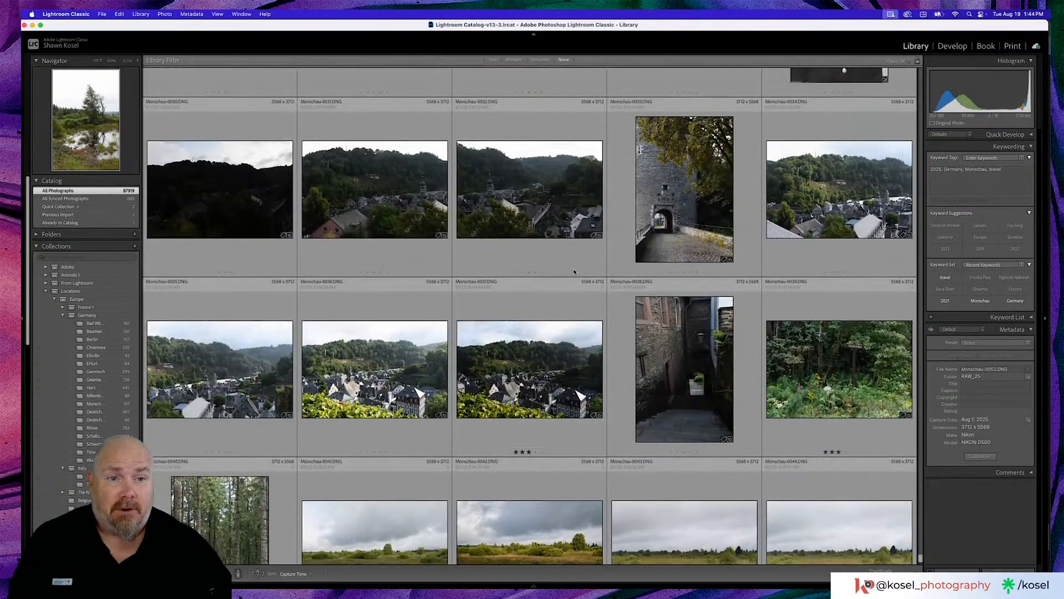
scroll(575, 272, up, 10)
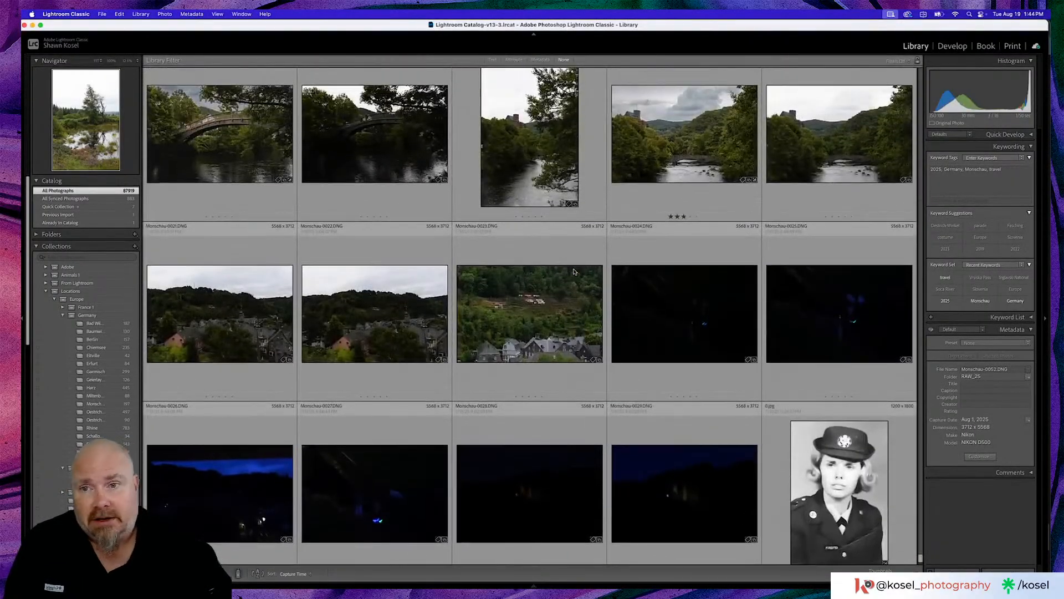
scroll(574, 272, up, 3)
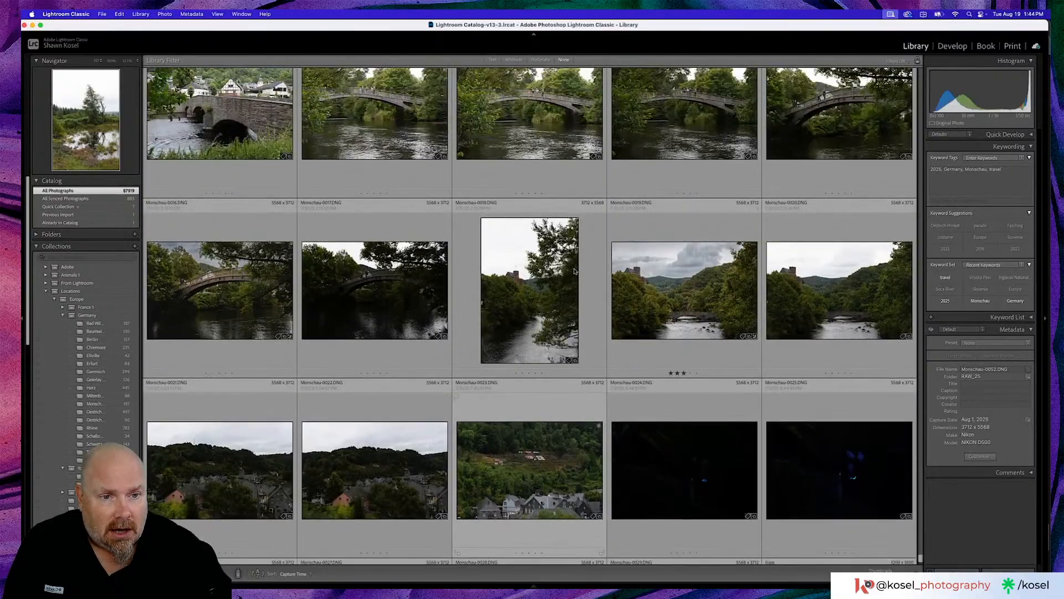
double_click(854, 266)
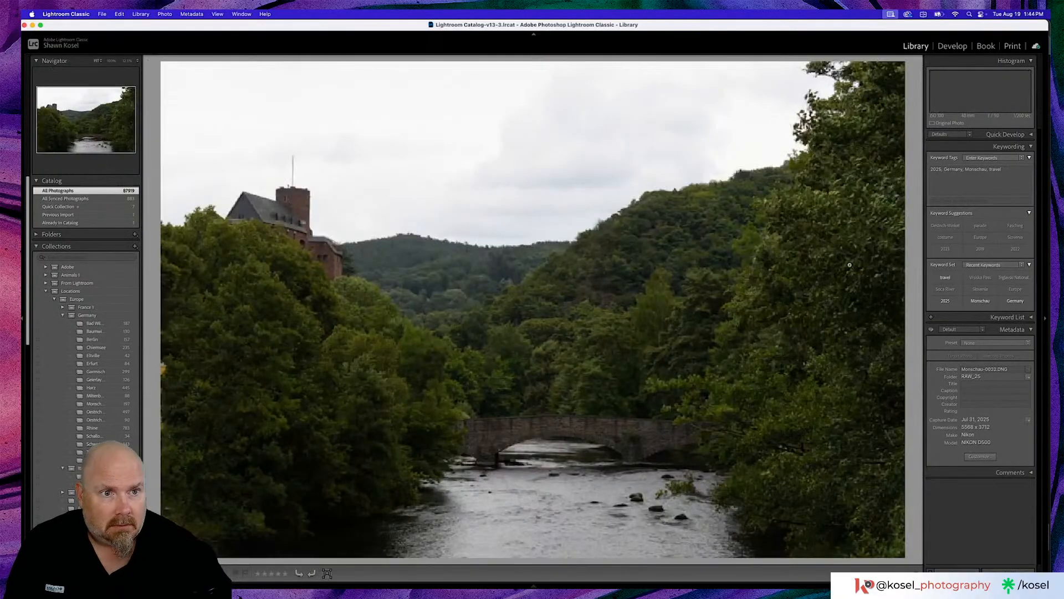
key(d)
click(971, 144)
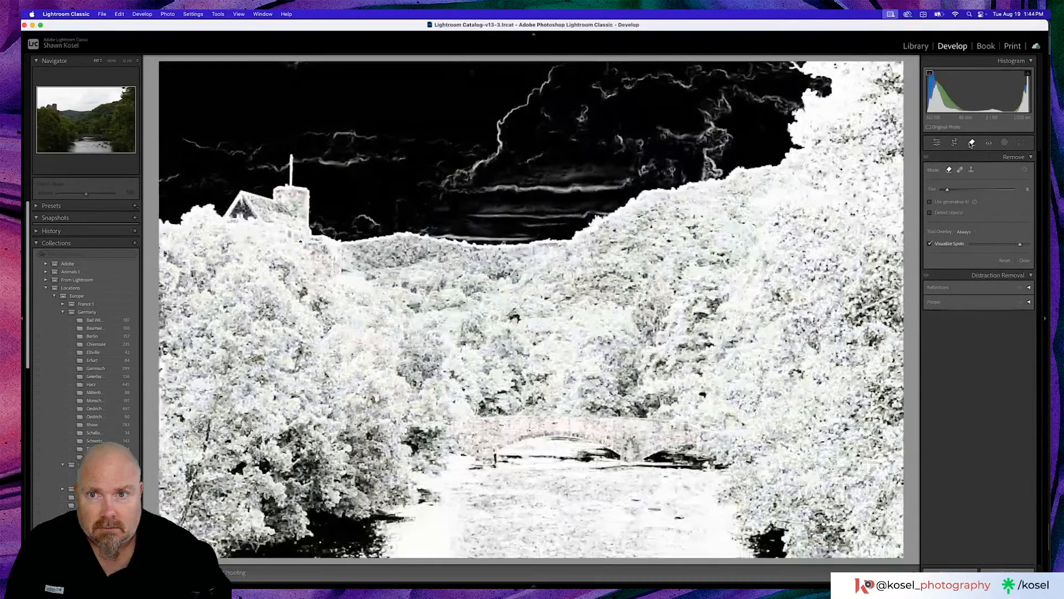
click(971, 143)
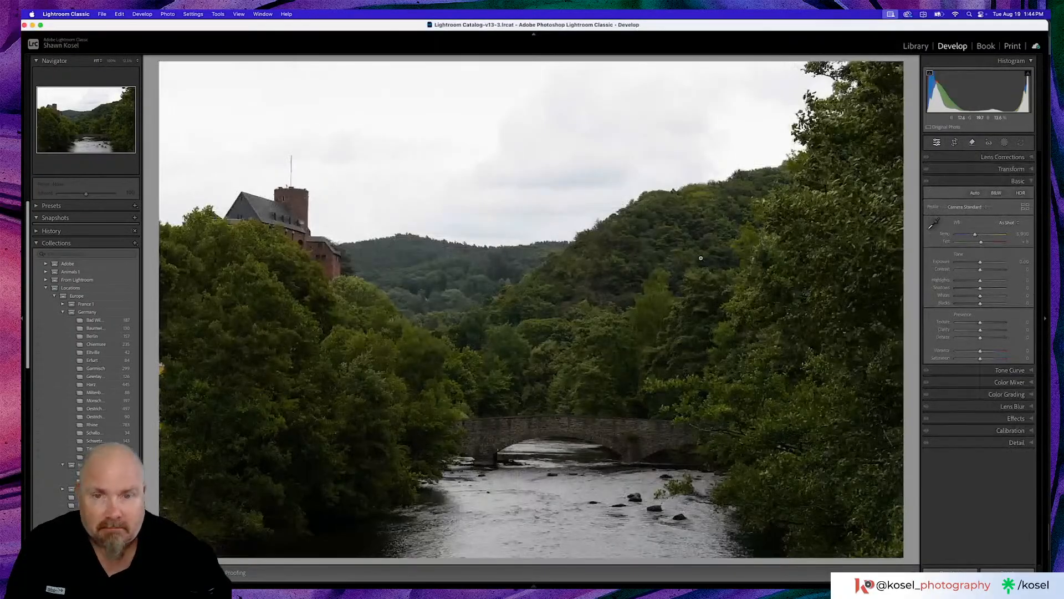
key(g)
- Browse back to the Slovenia photos, open the shot of wispy clouds over the sea, and inspect its sky with Visualize Spots
scroll(672, 271, up, 15)
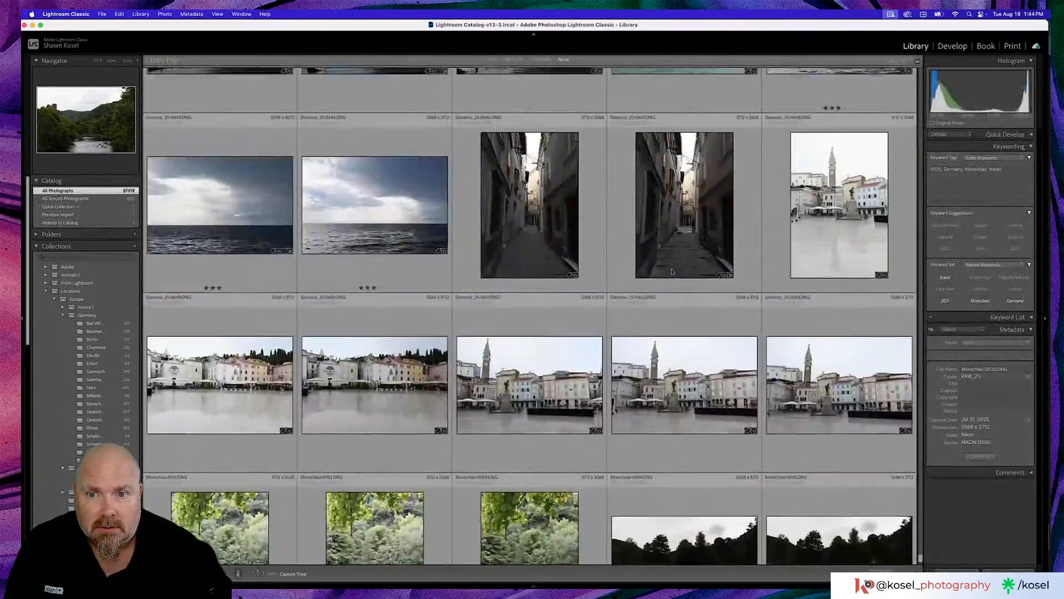
scroll(672, 271, up, 15)
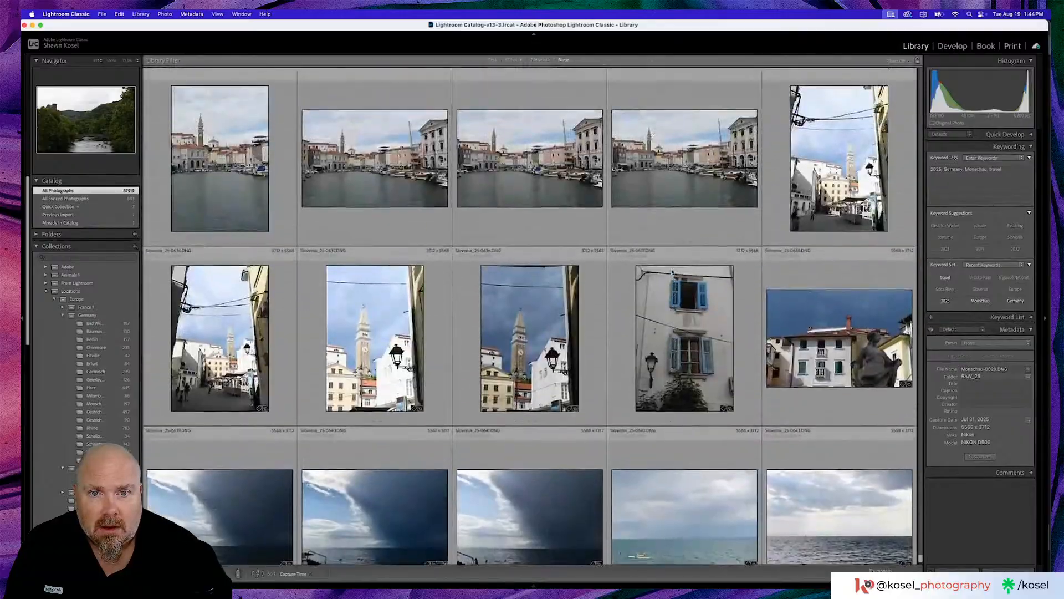
scroll(672, 271, up, 10)
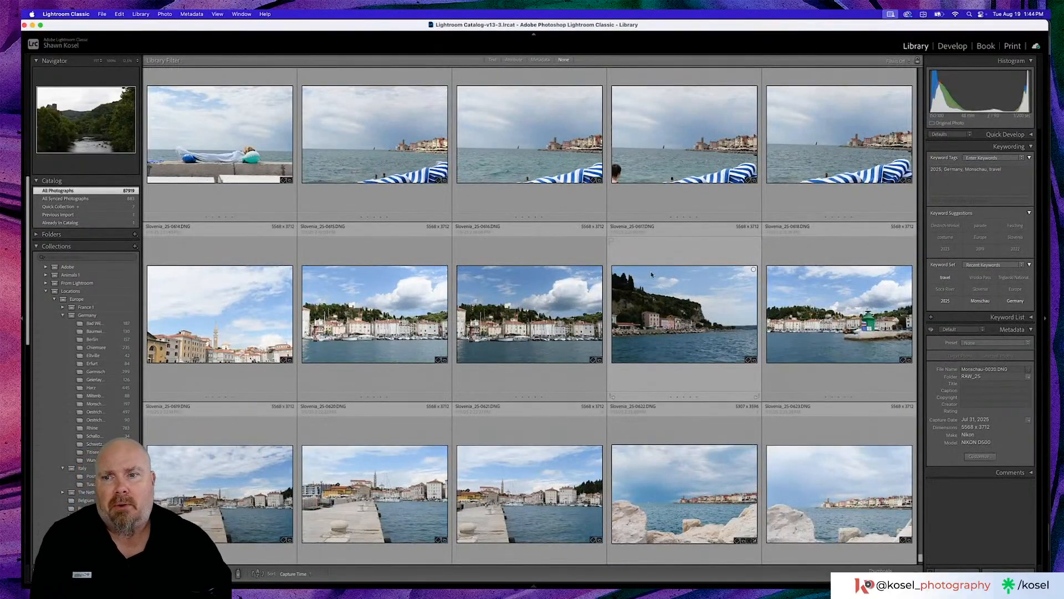
scroll(649, 254, up, 10)
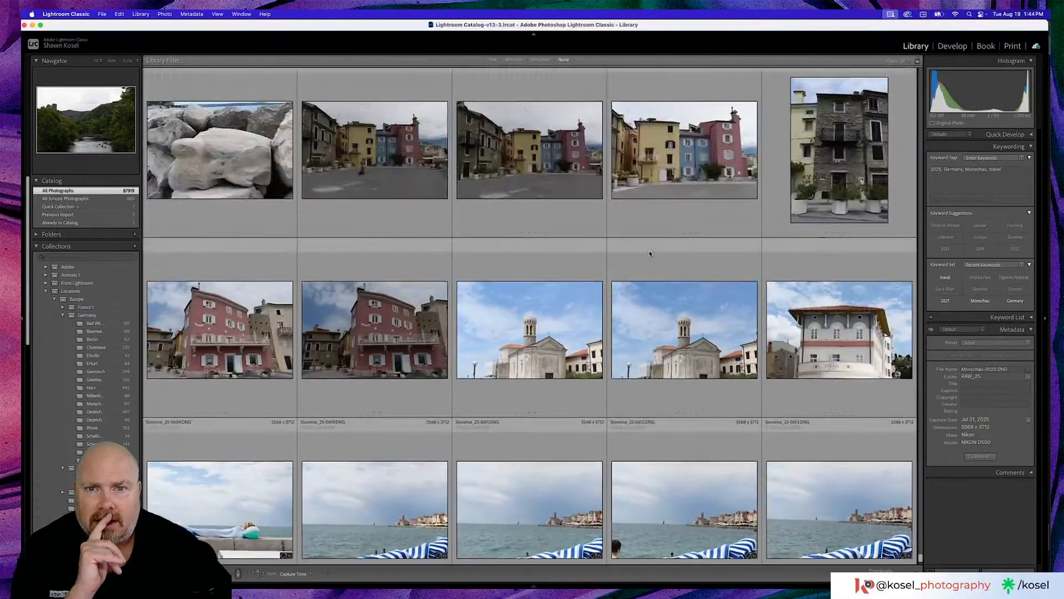
scroll(649, 253, up, 5)
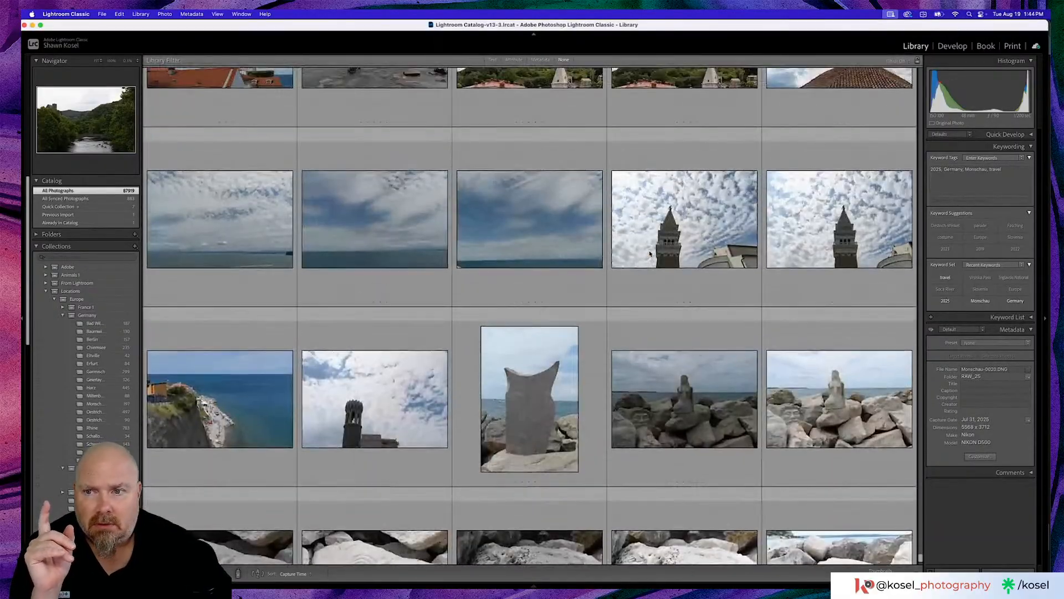
double_click(515, 228)
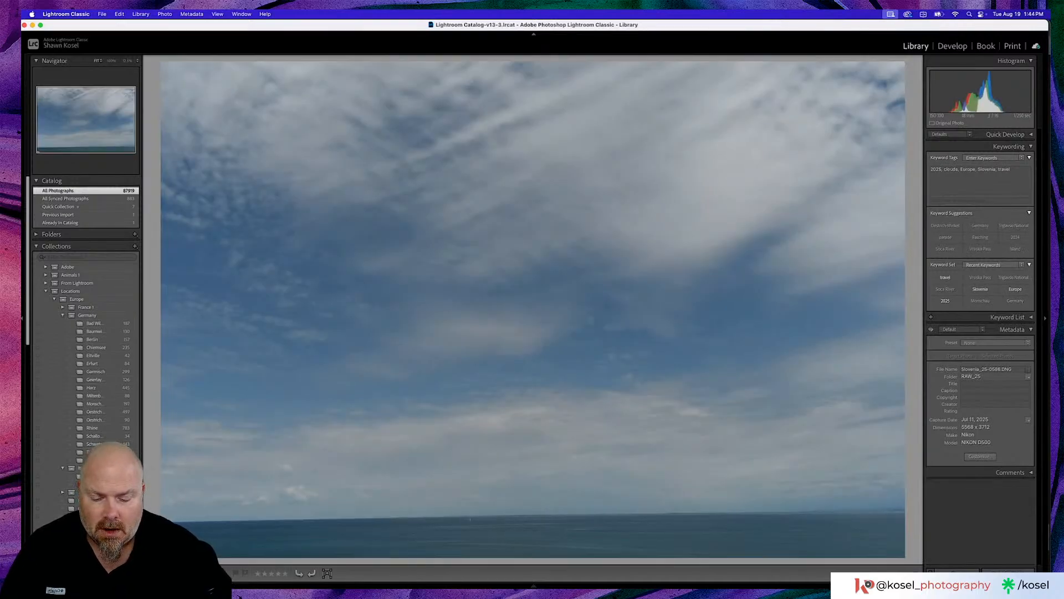
key(d)
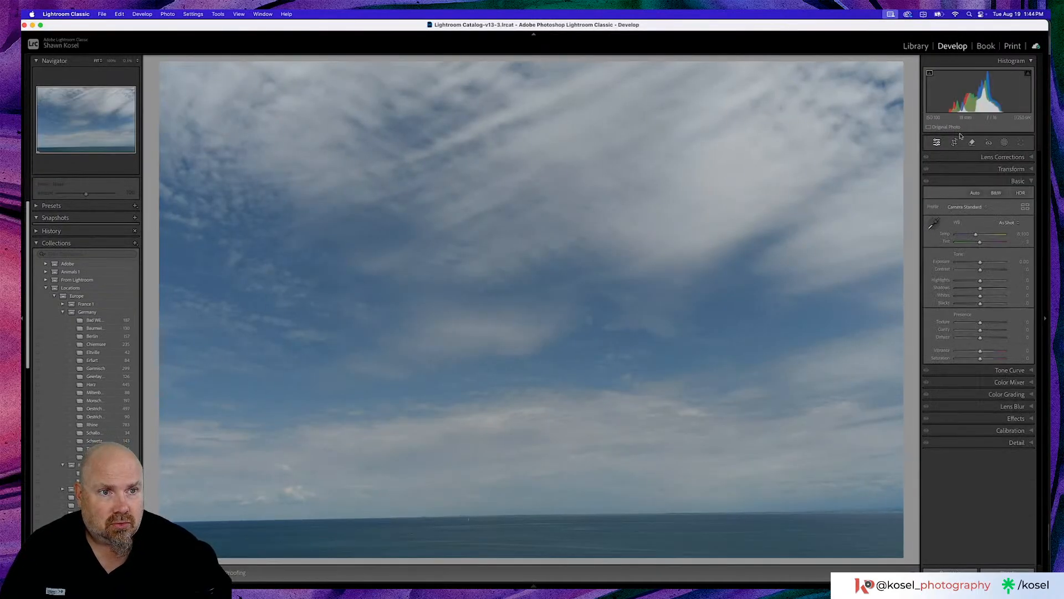
click(972, 142)
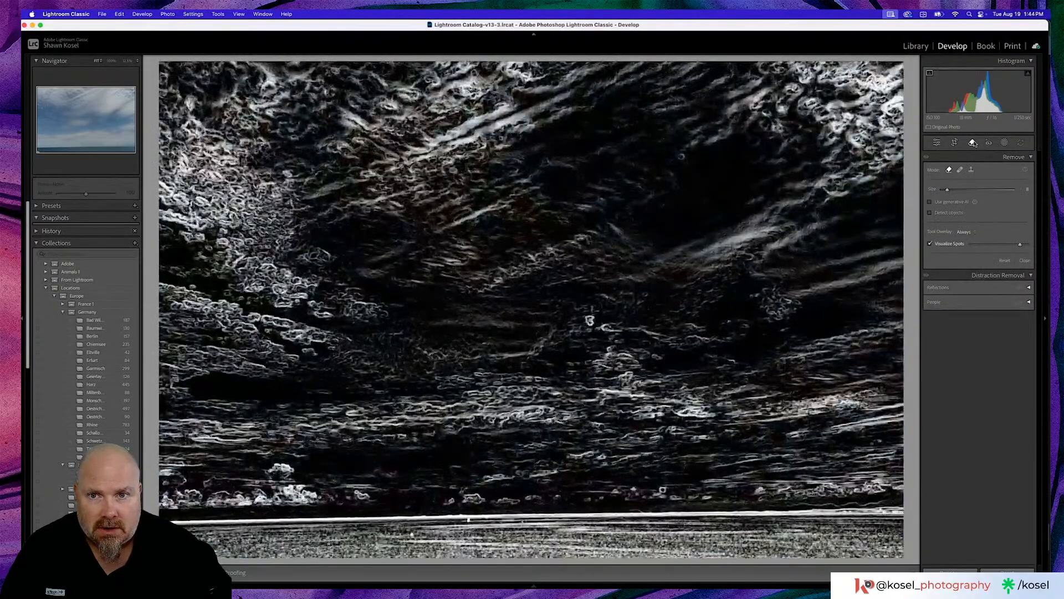
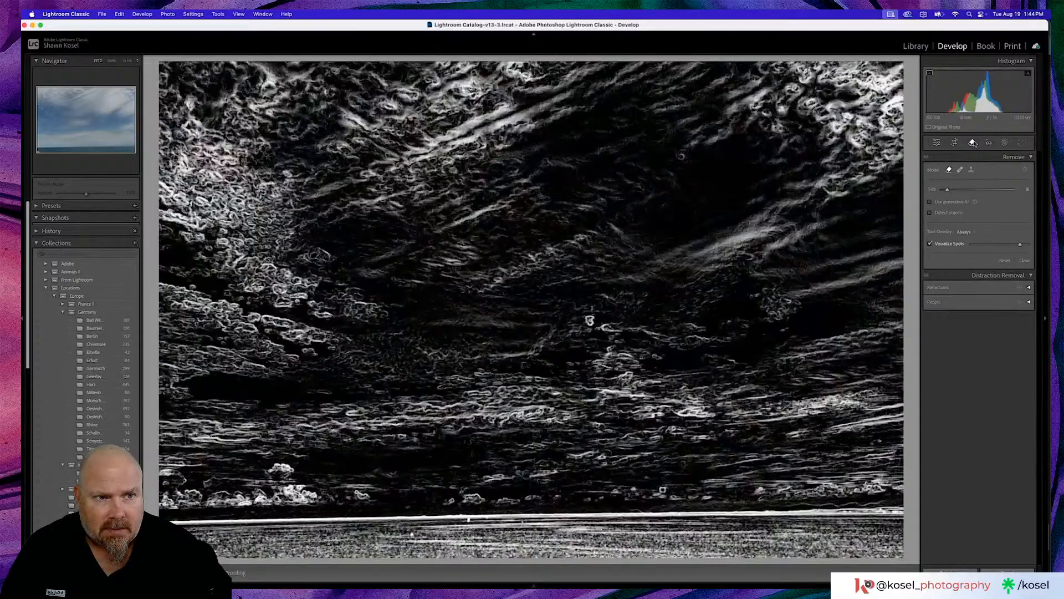
- Close the Remove tool, browse back to the clock tower photo Slovenia_25-0542, view it enlarged, and return to the grid
click(973, 143)
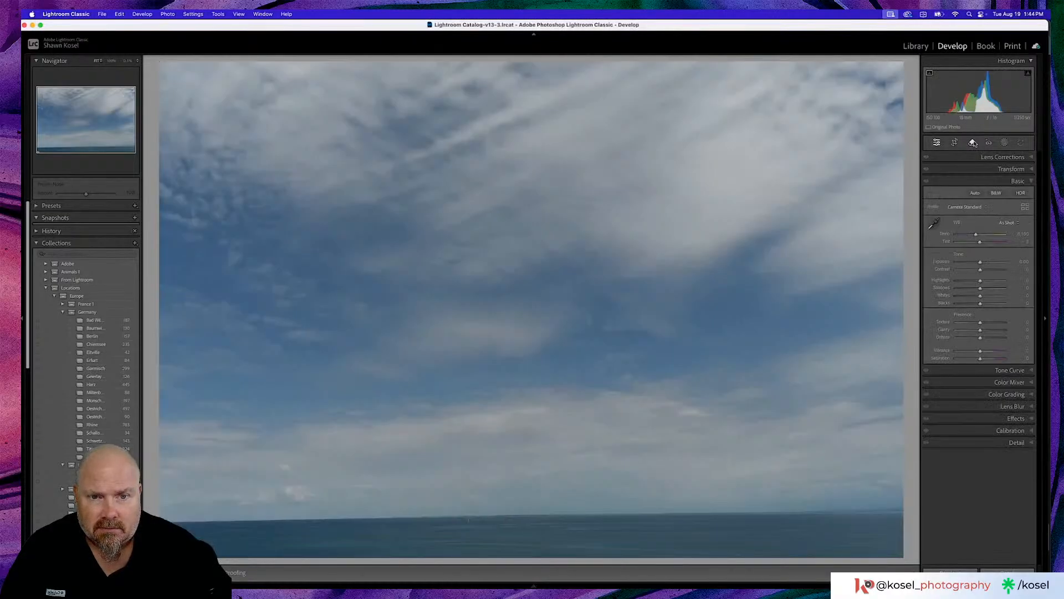
key(g)
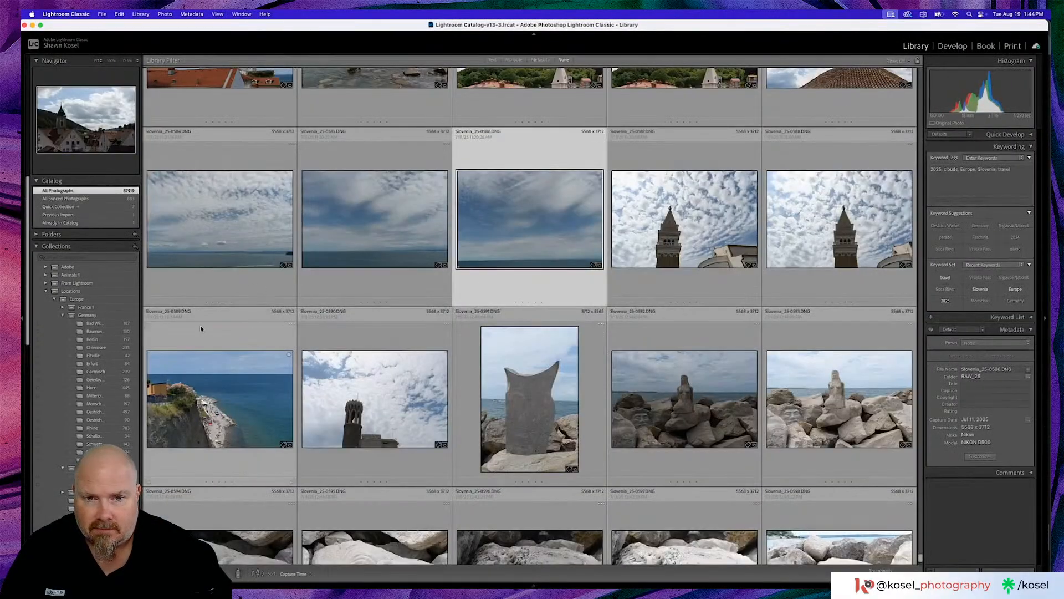
scroll(348, 328, up, 1)
scroll(348, 329, up, 3)
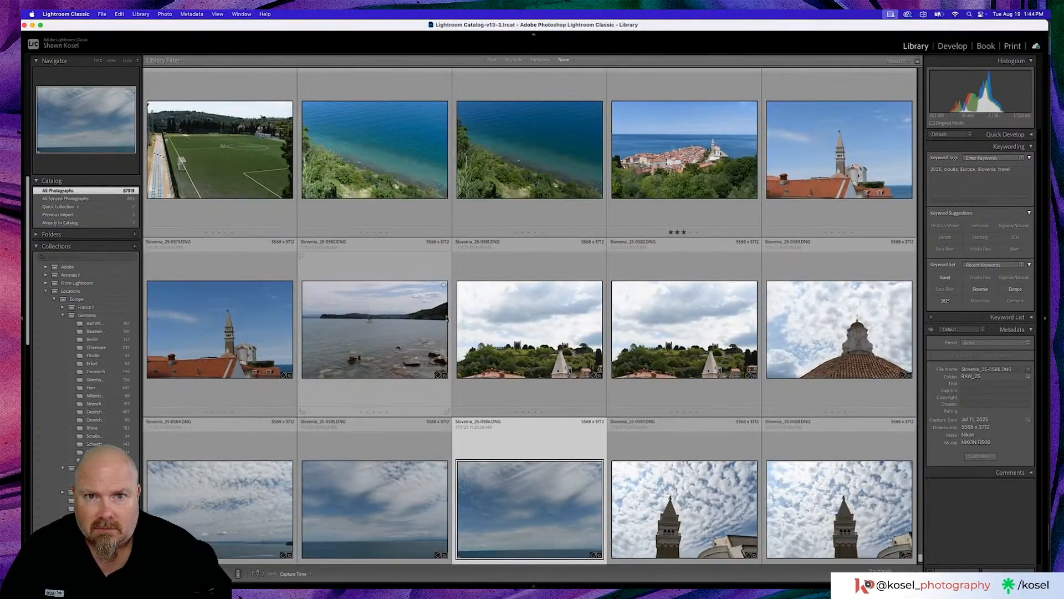
scroll(446, 317, up, 5)
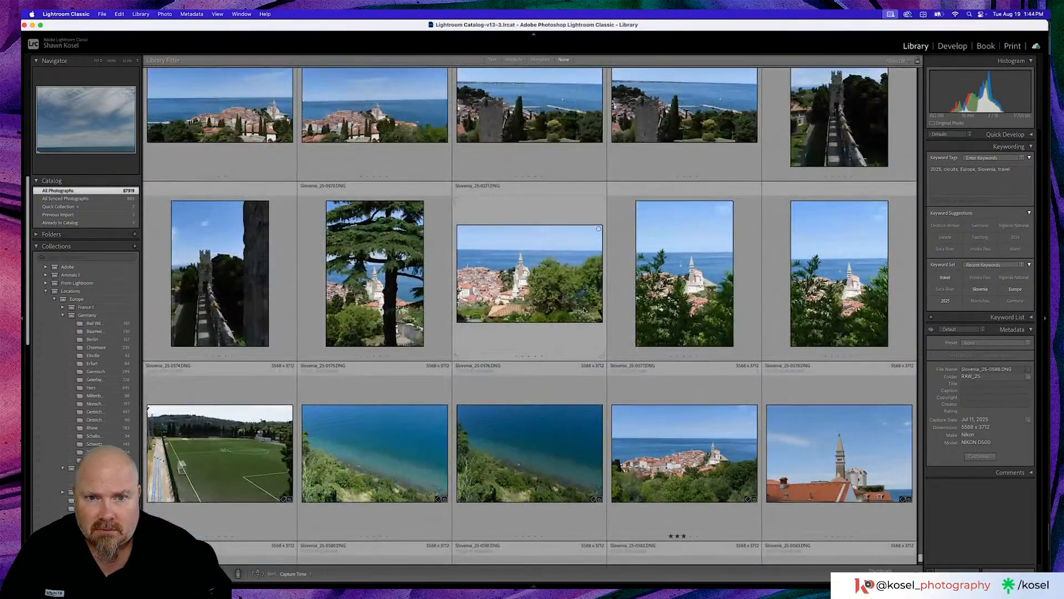
scroll(585, 311, up, 8)
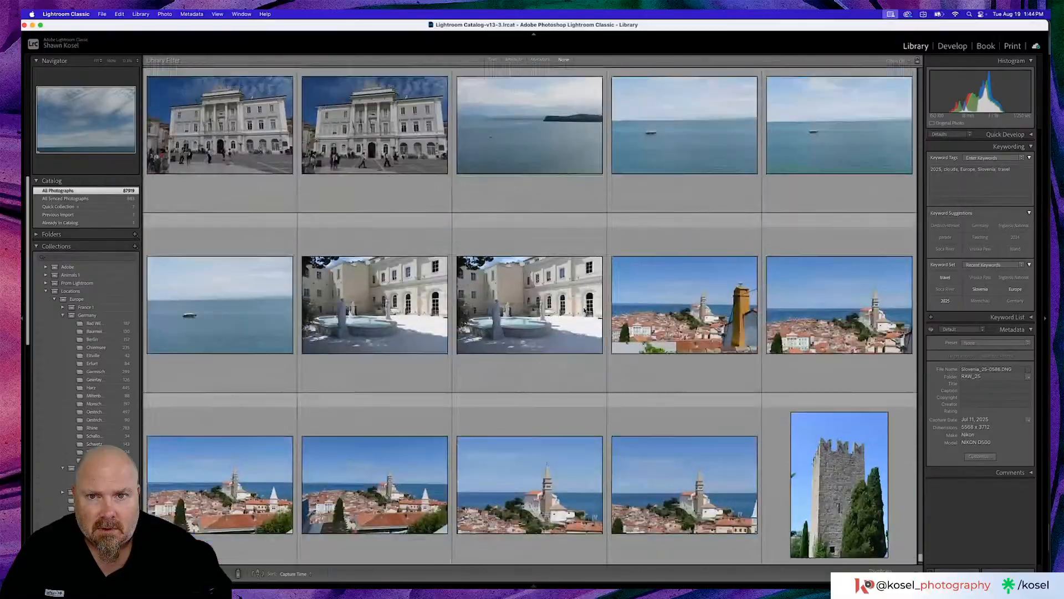
scroll(585, 310, up, 4)
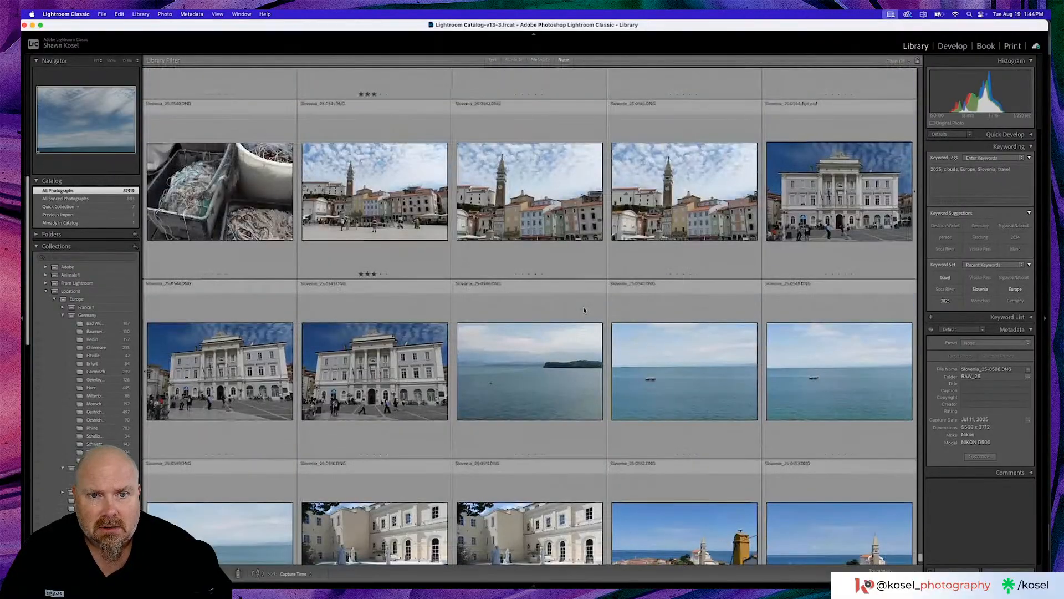
scroll(584, 310, up, 3)
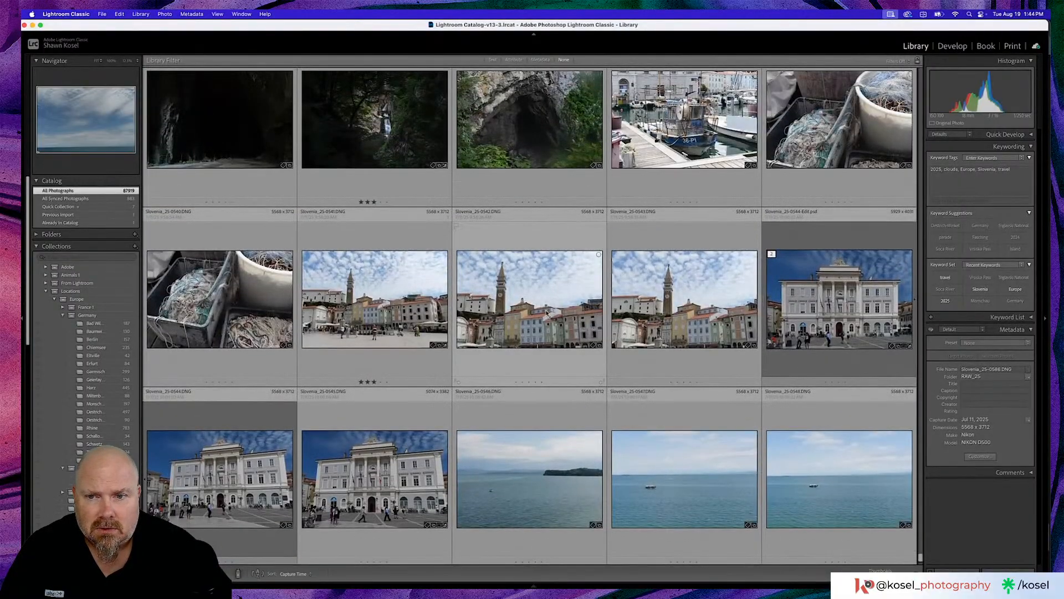
double_click(584, 309)
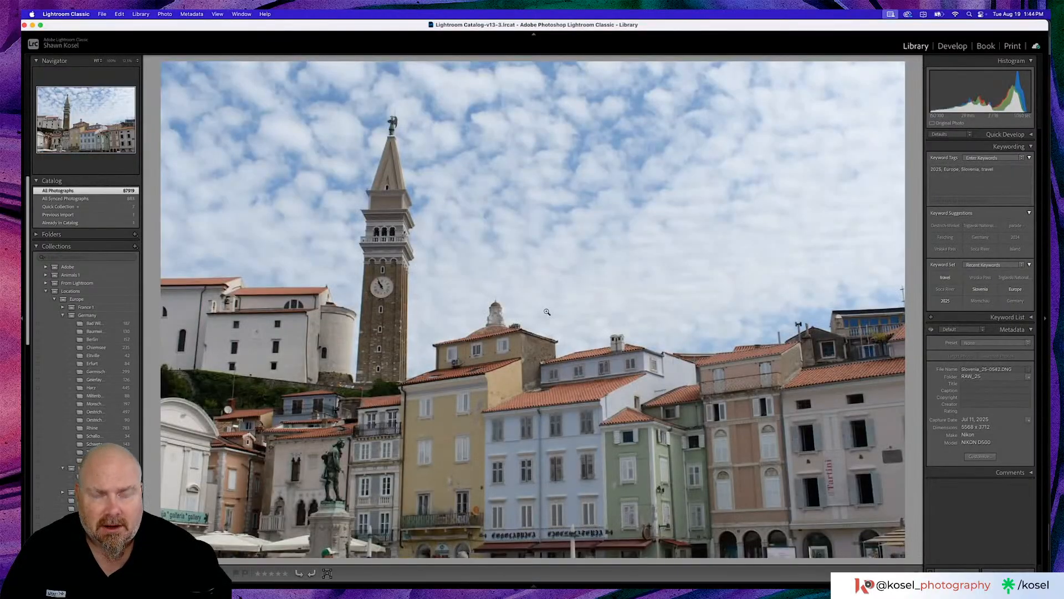
key(g)
- Browse back through the earlier Slovenia castle, river and mountain photos to the forest waterfall and stream shots
scroll(547, 313, up, 3)
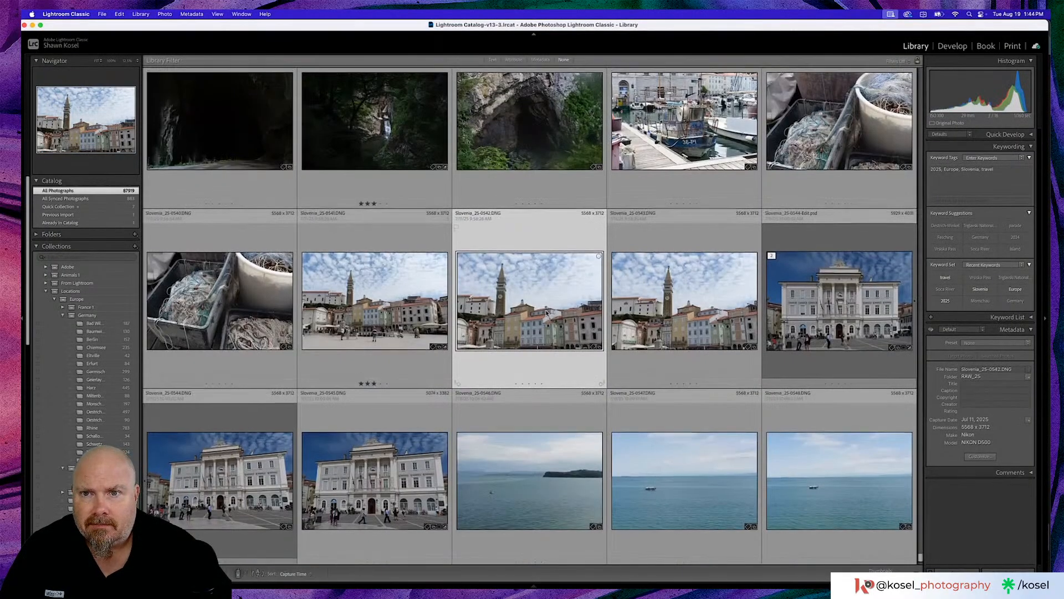
scroll(546, 313, up, 2)
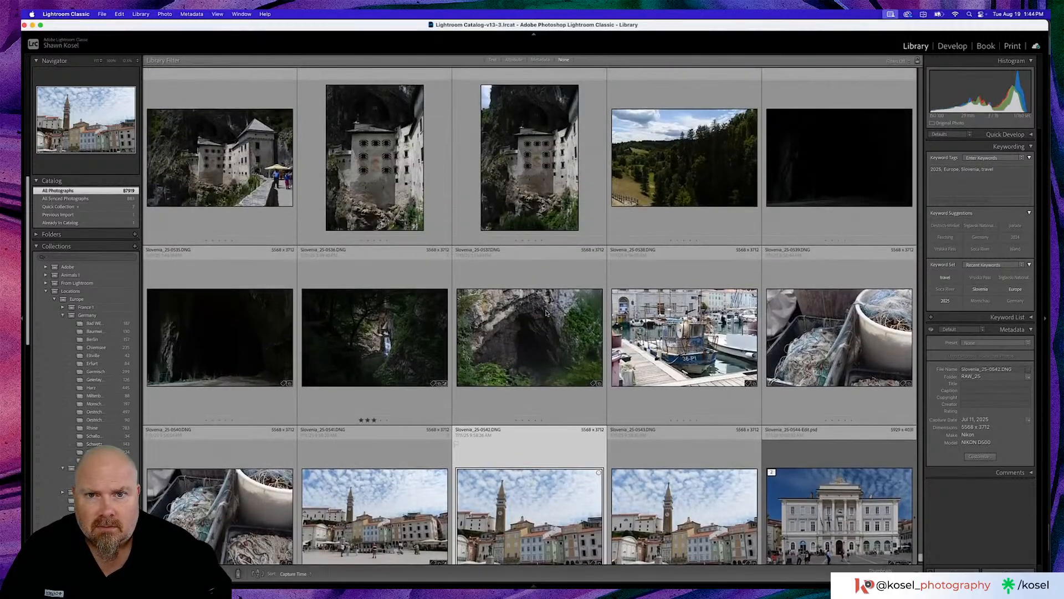
scroll(576, 327, up, 15)
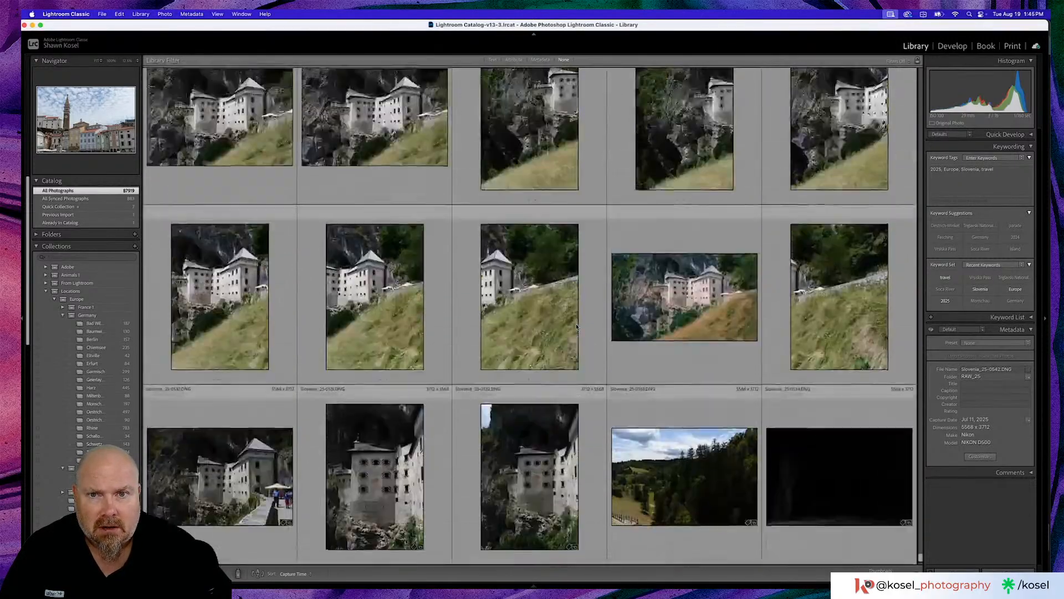
scroll(577, 327, up, 20)
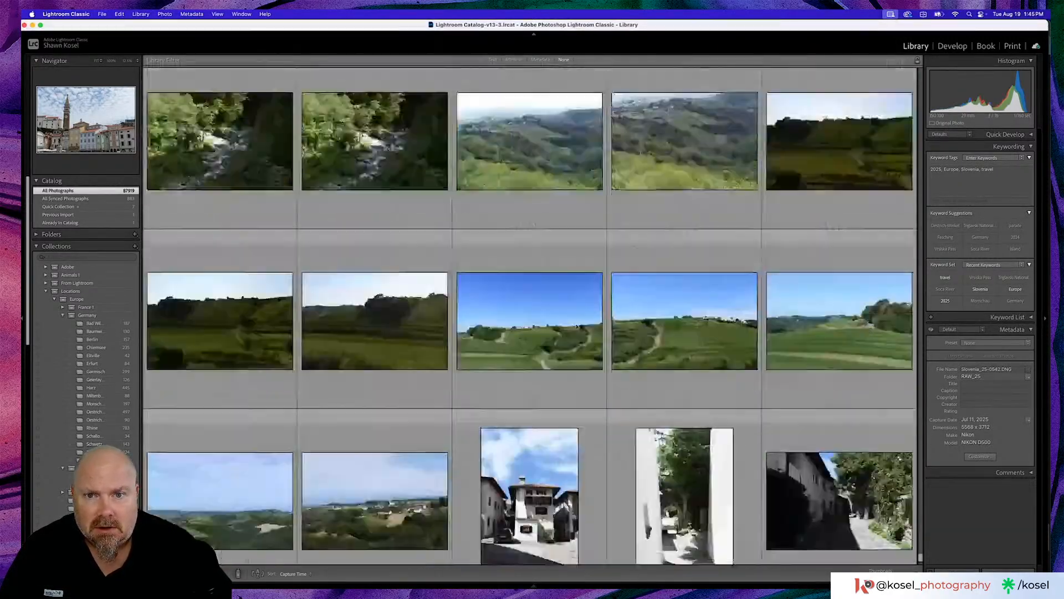
scroll(577, 327, up, 15)
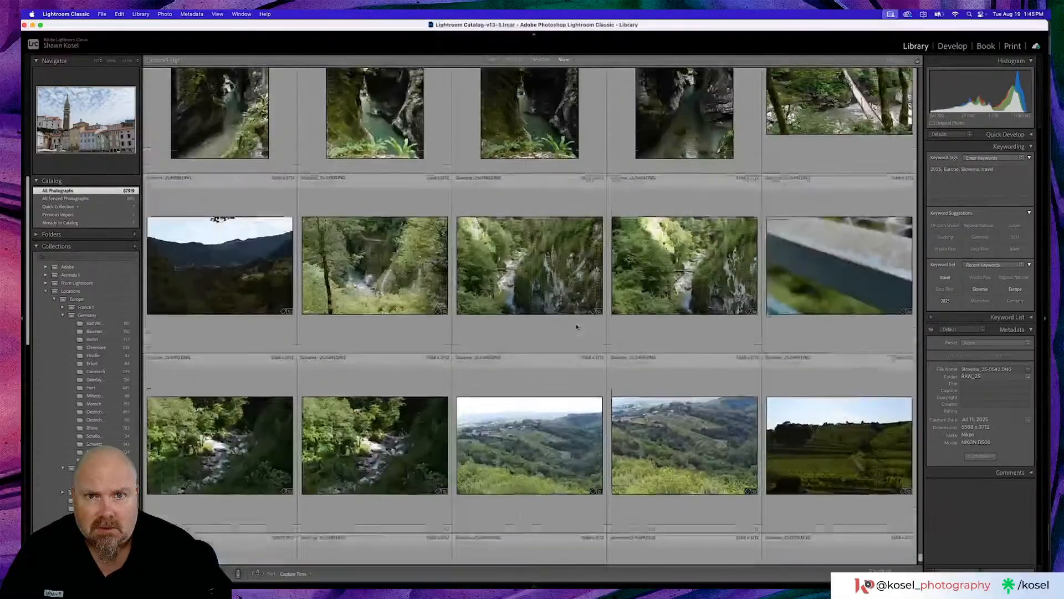
scroll(576, 327, up, 15)
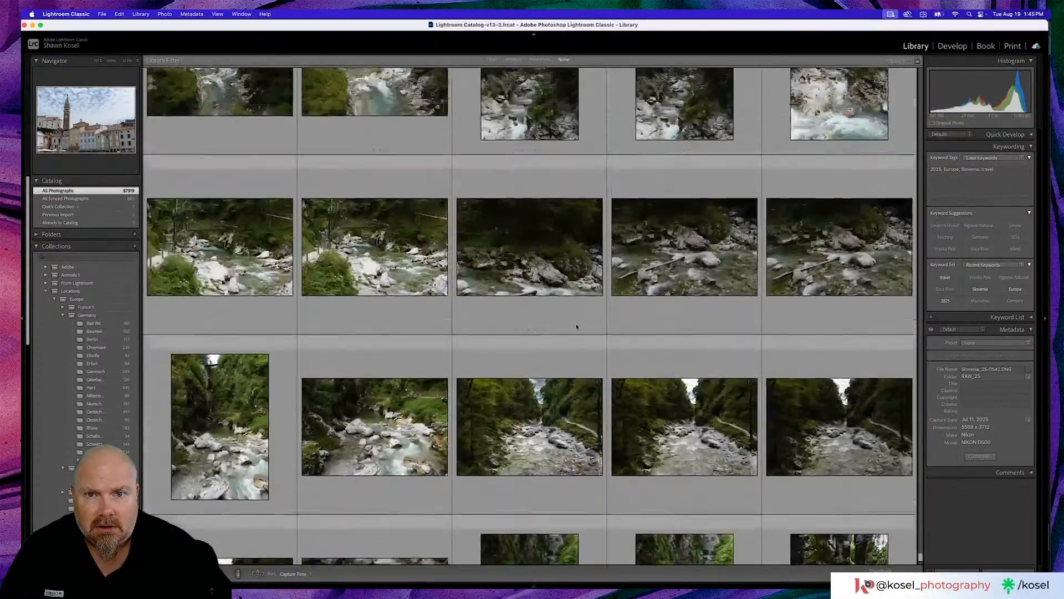
scroll(576, 327, up, 1)
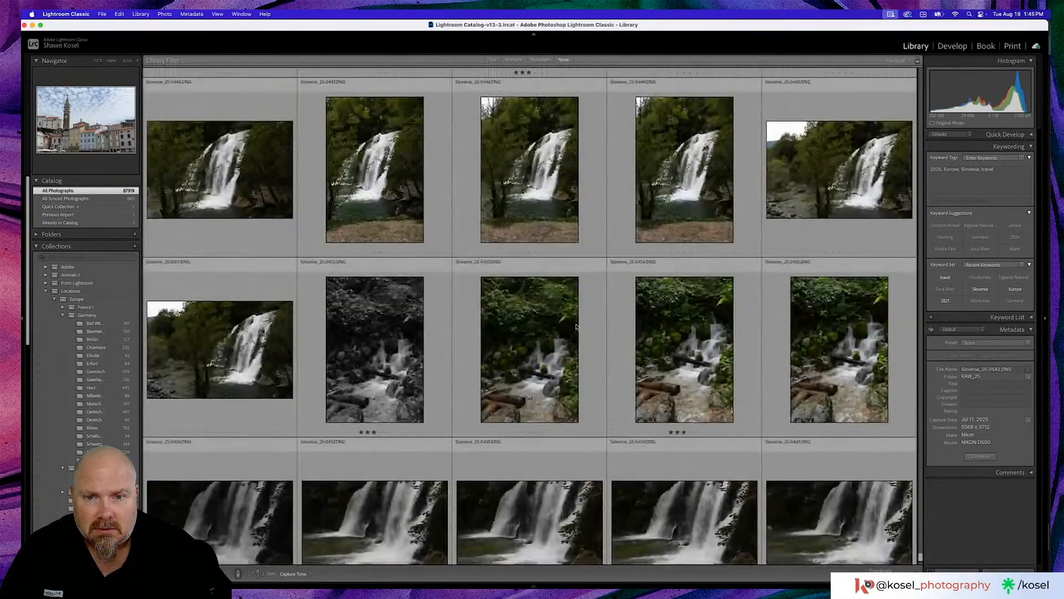
scroll(555, 326, up, 10)
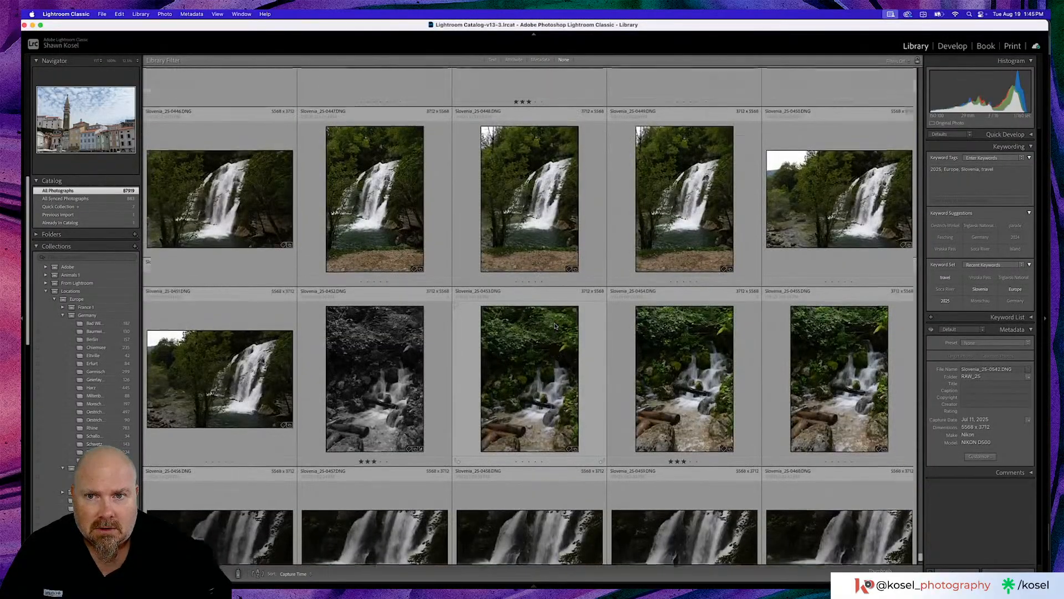
scroll(555, 326, up, 8)
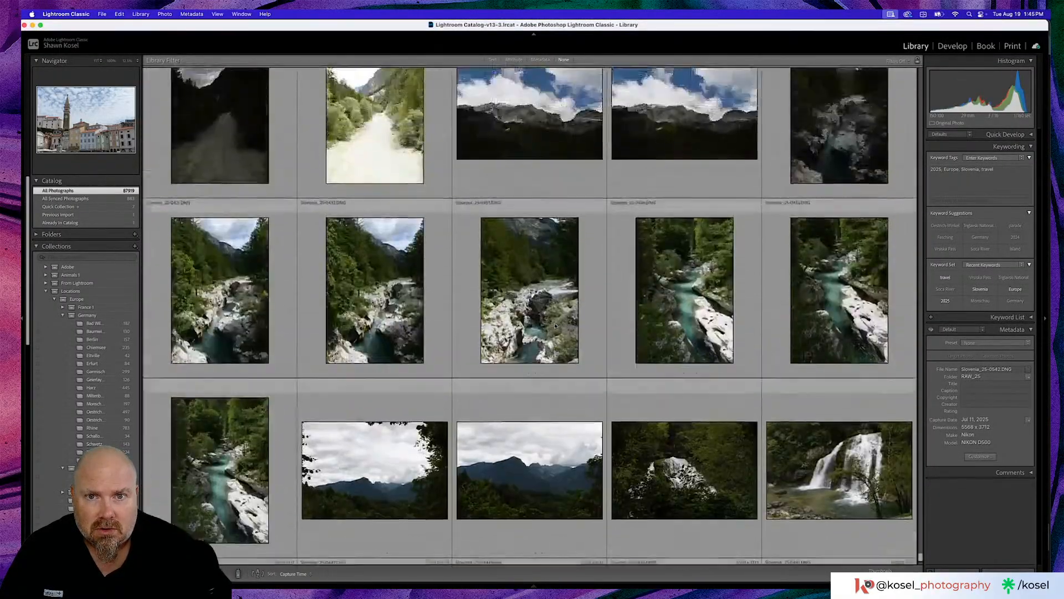
scroll(555, 326, up, 8)
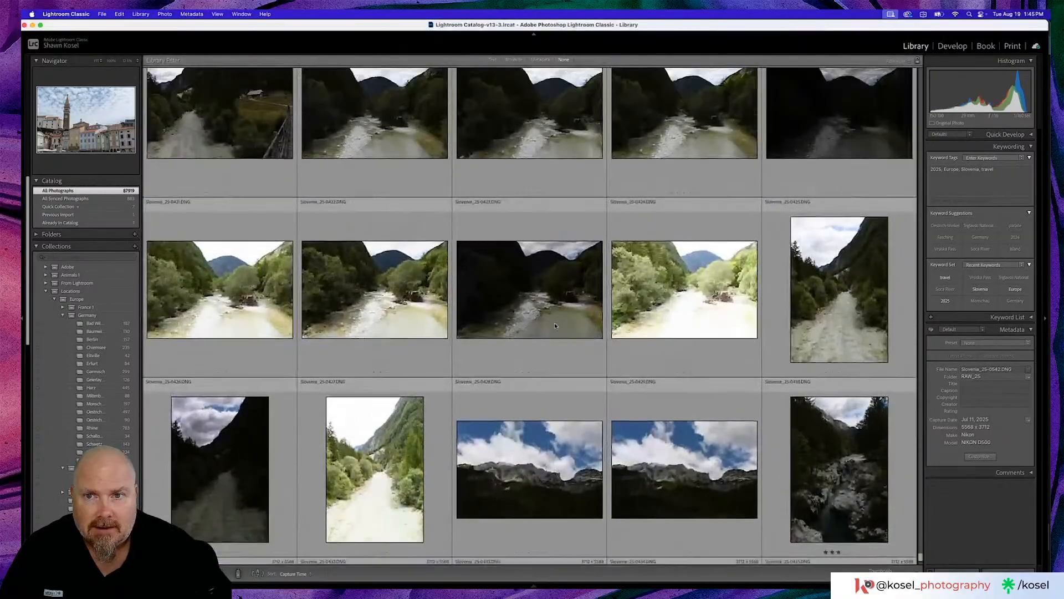
scroll(555, 326, up, 8)
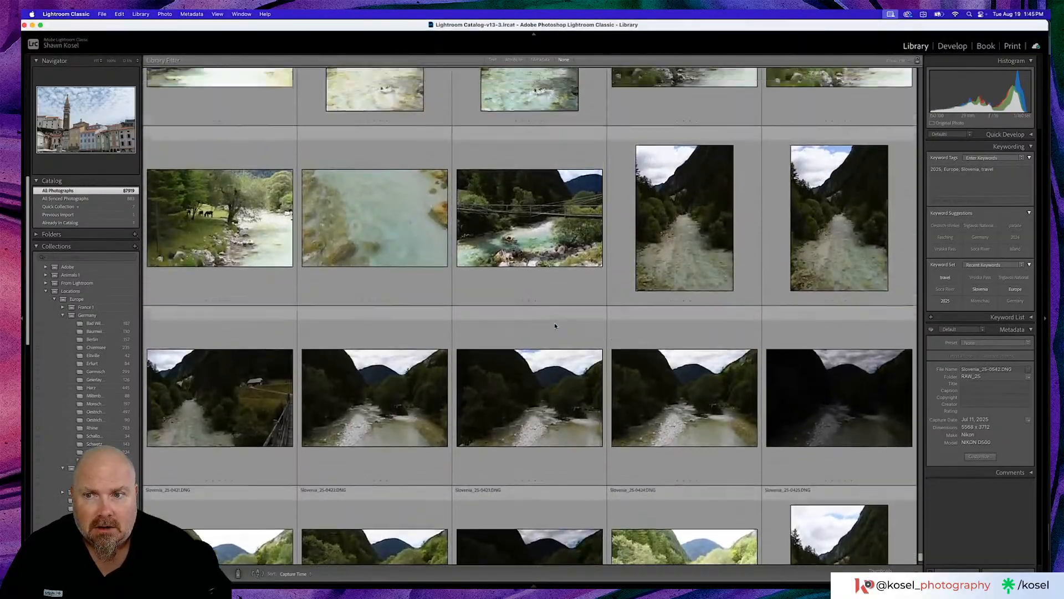
scroll(555, 326, up, 4)
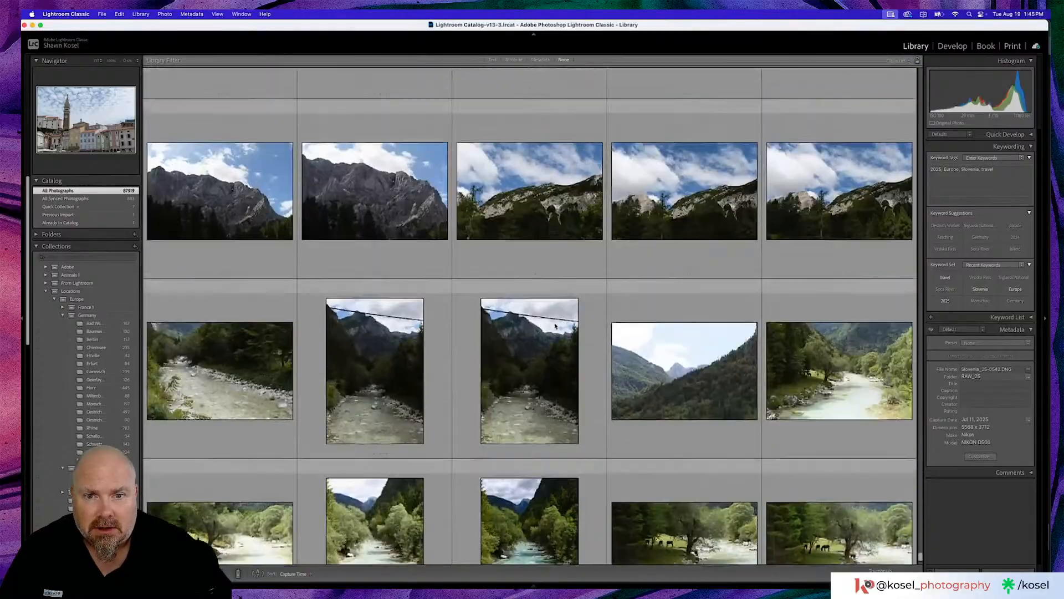
scroll(555, 326, up, 8)
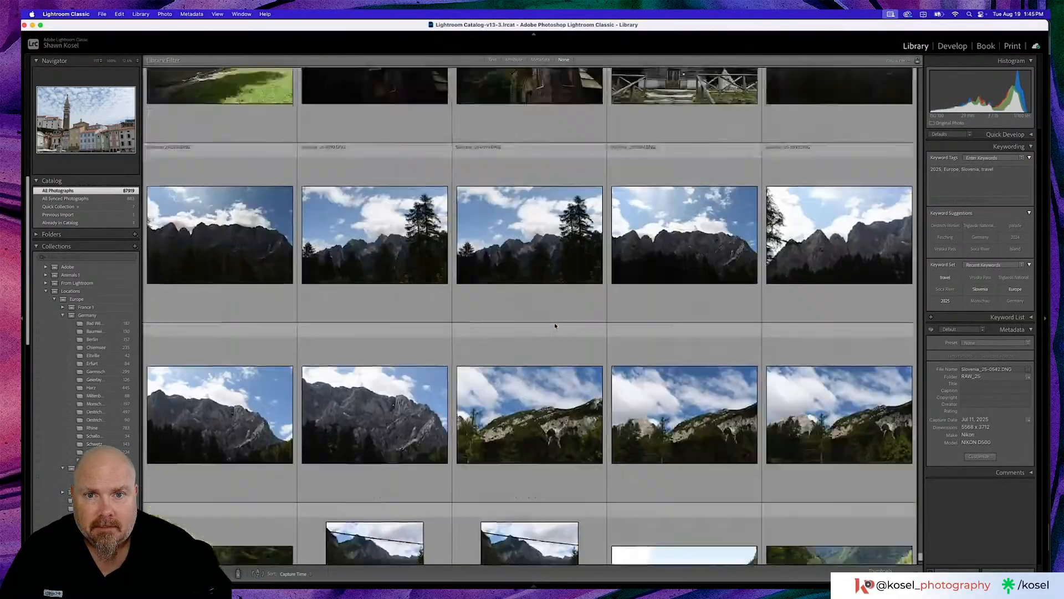
scroll(554, 326, up, 16)
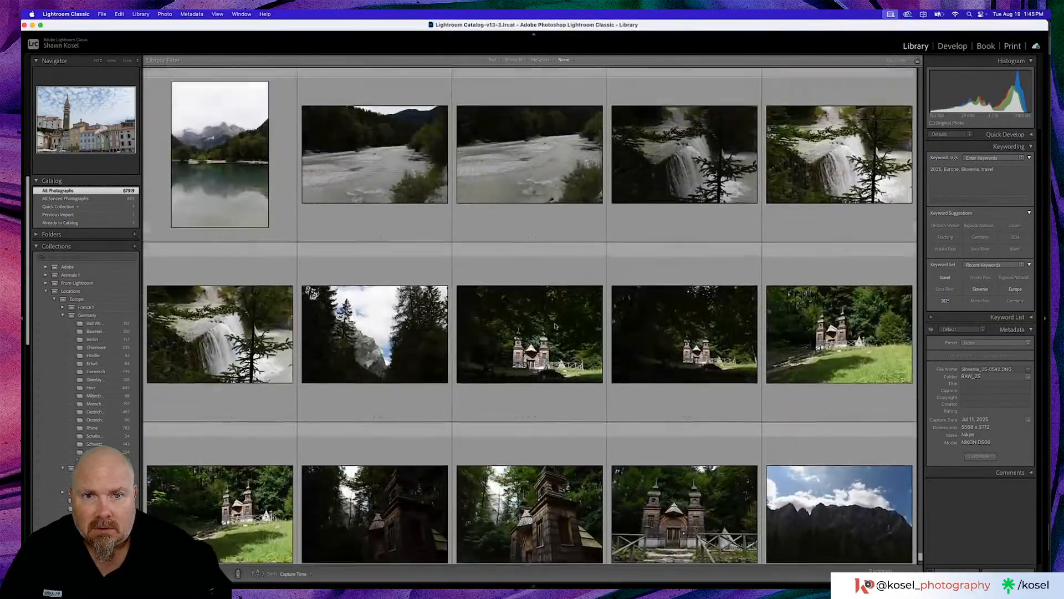
scroll(555, 326, up, 9)
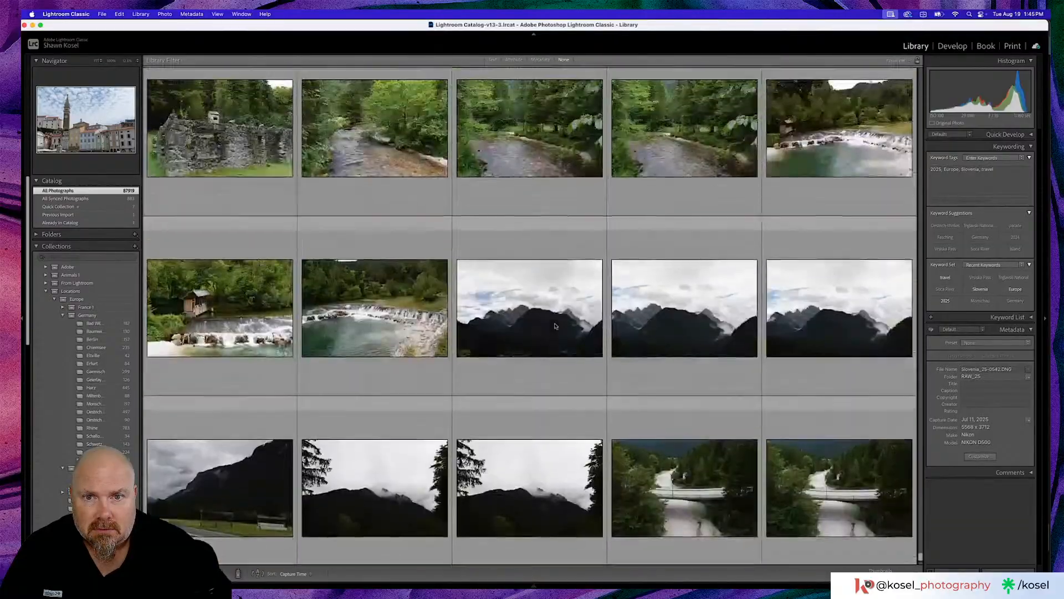
scroll(557, 326, up, 8)
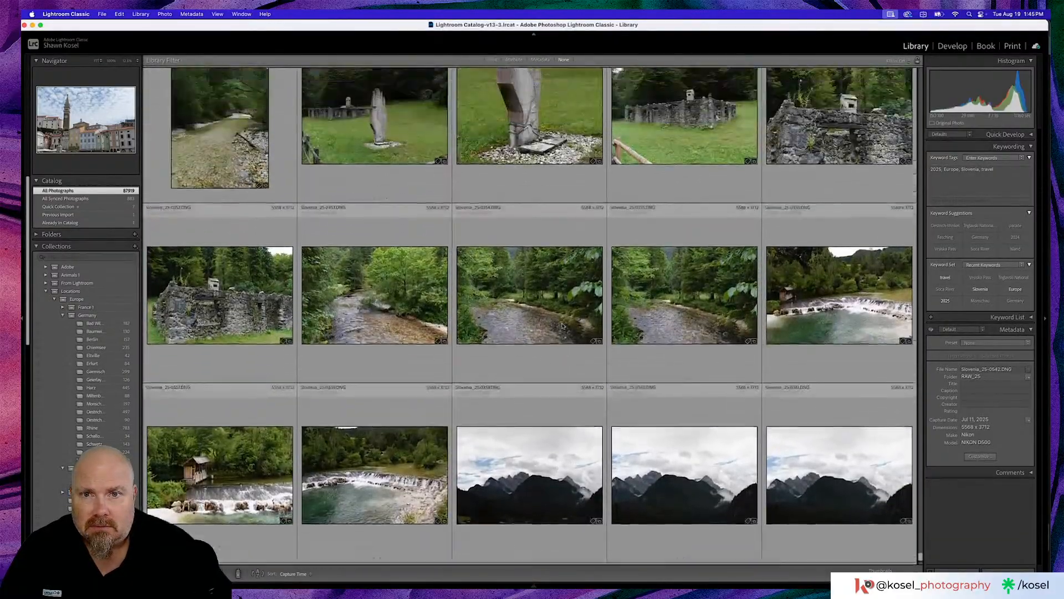
scroll(562, 326, up, 8)
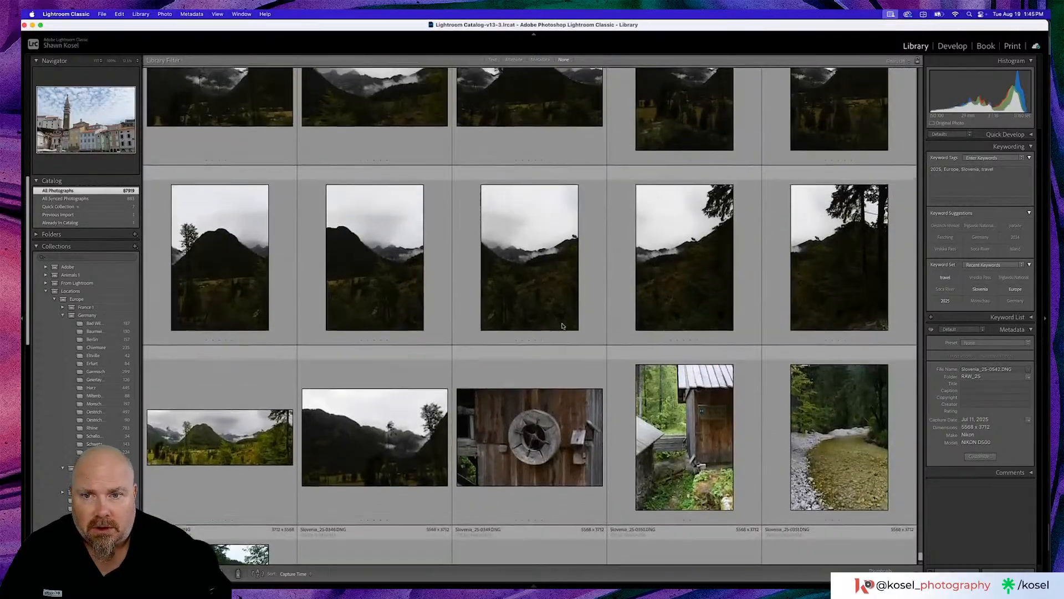
scroll(562, 326, up, 4)
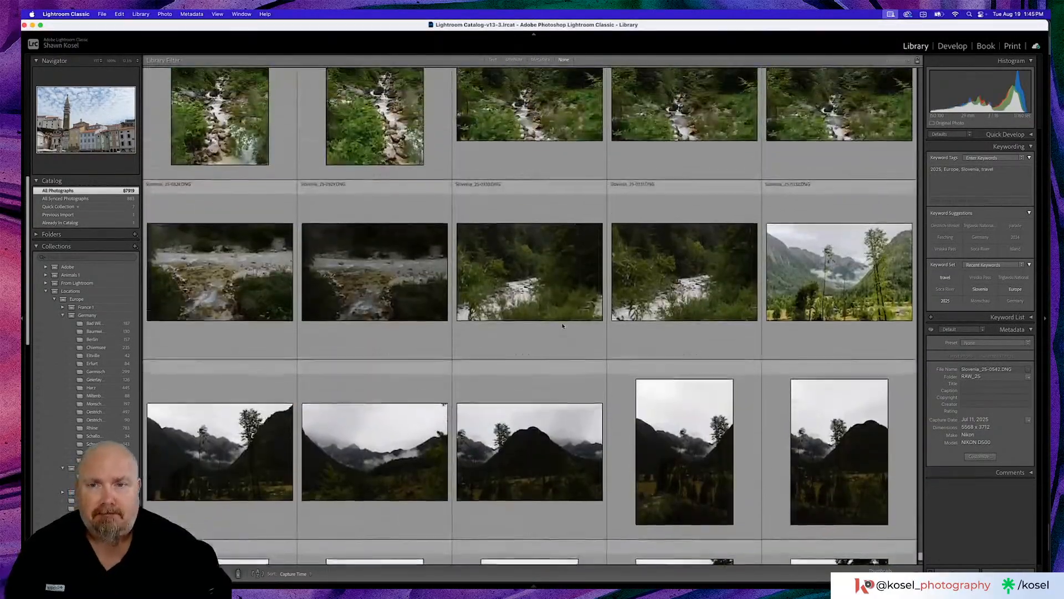
scroll(562, 326, up, 6)
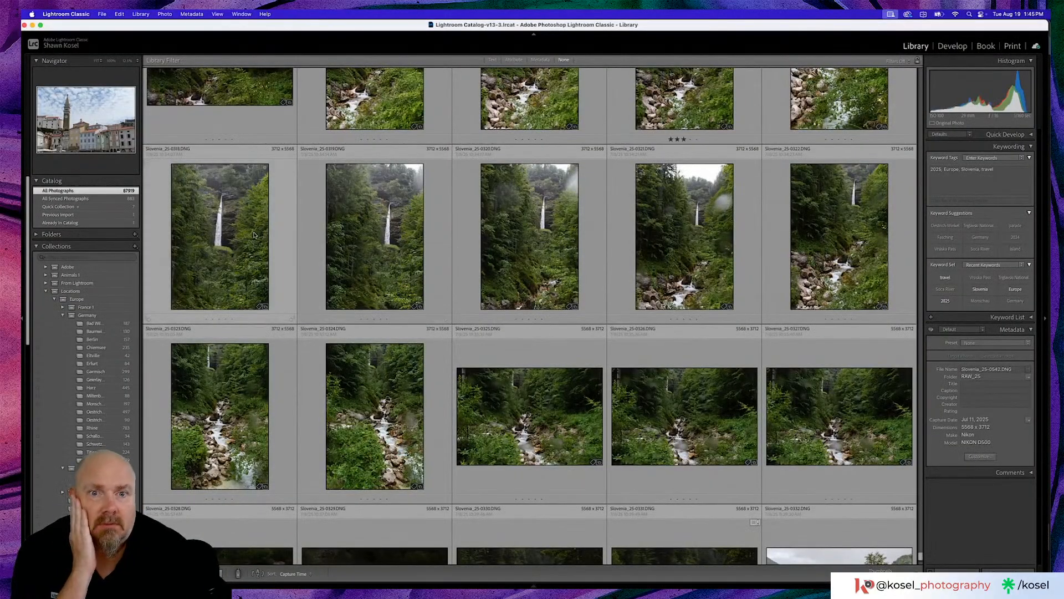
scroll(253, 232, up, 3)
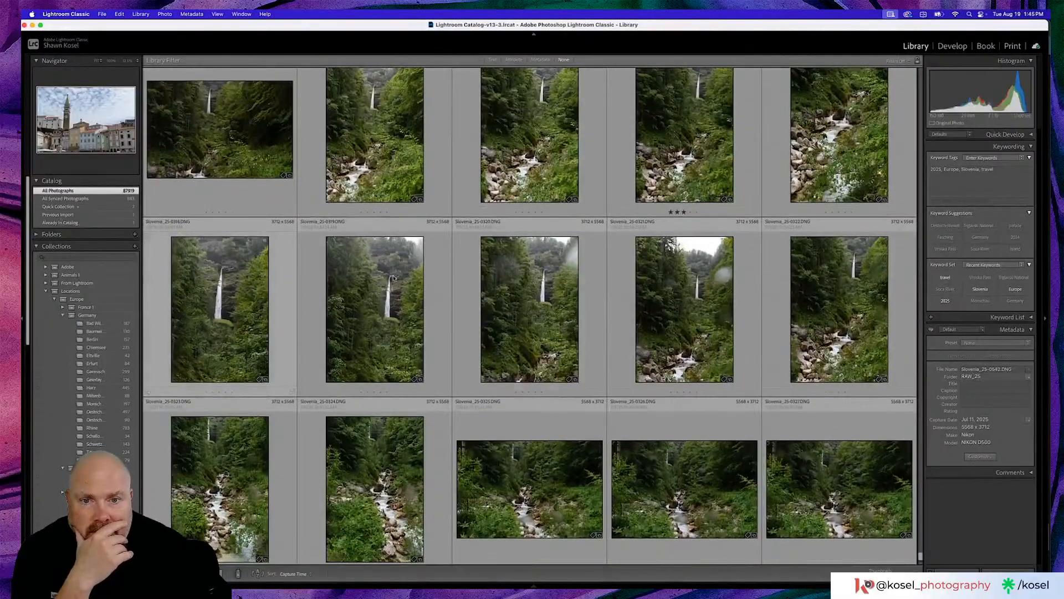
- Open the forest waterfall photo Slovenia_25-0320 enlarged and go through the neighbouring shots to the rocky stream photo Slovenia_25-0323
double_click(552, 291)
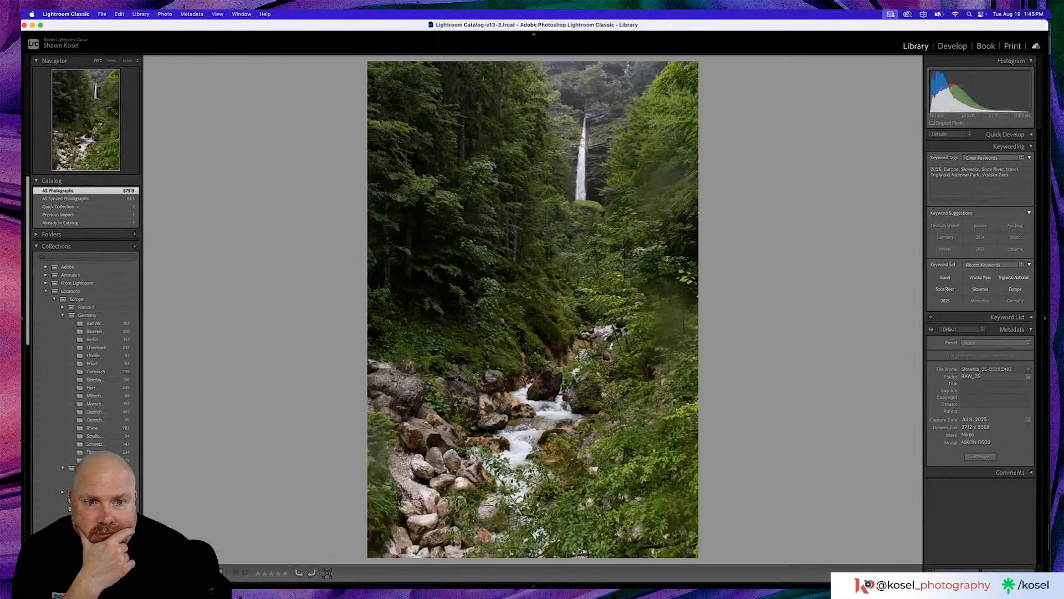
key(Left)
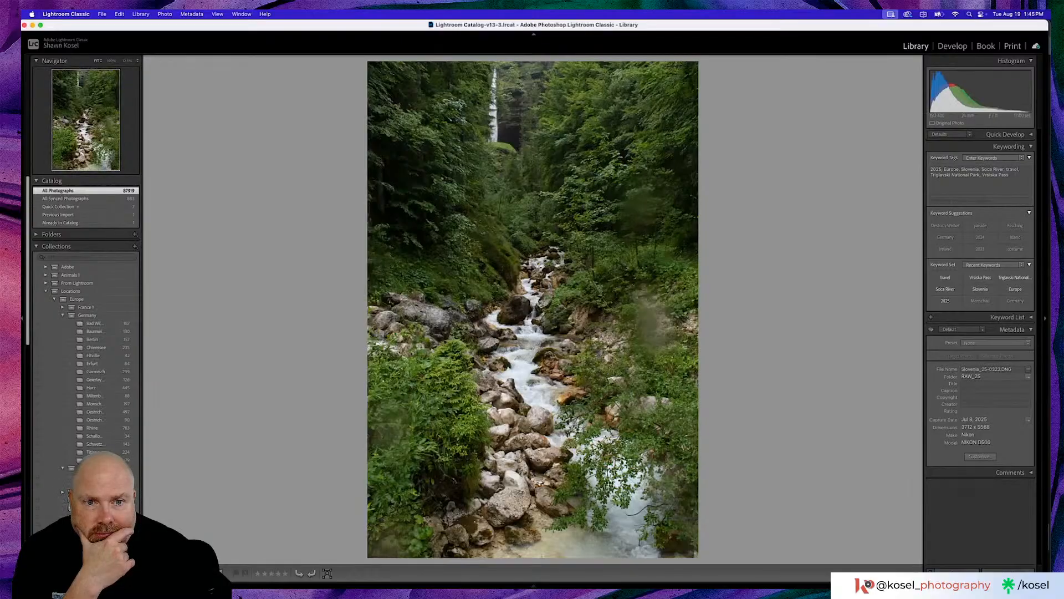
key(Right)
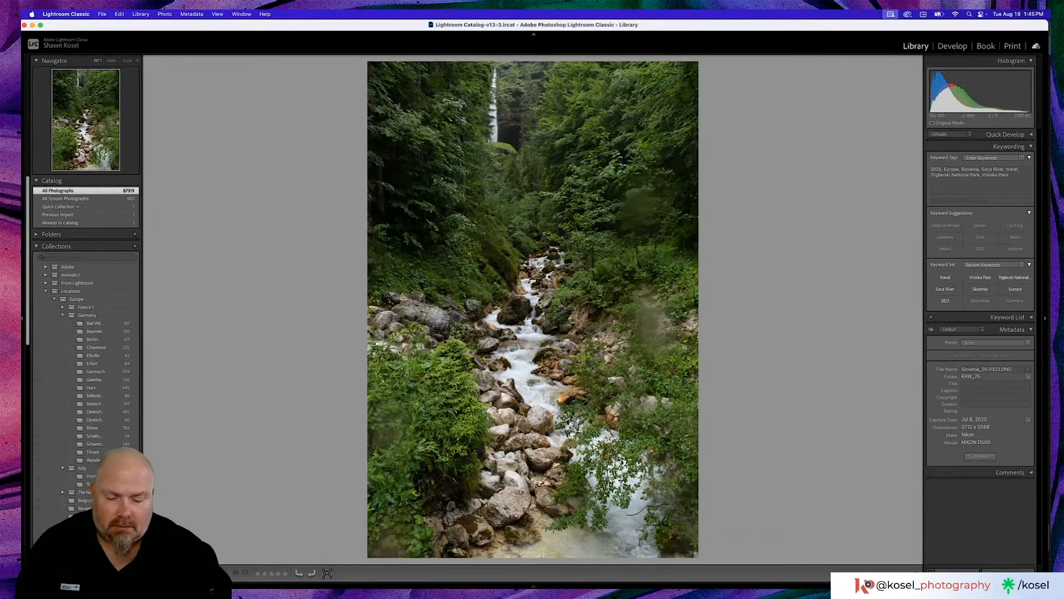
- Inspect the stream photo Slovenia_25-0323 with Visualize Spots in the Remove tool, view the following shot, and return to the grid
key(q)
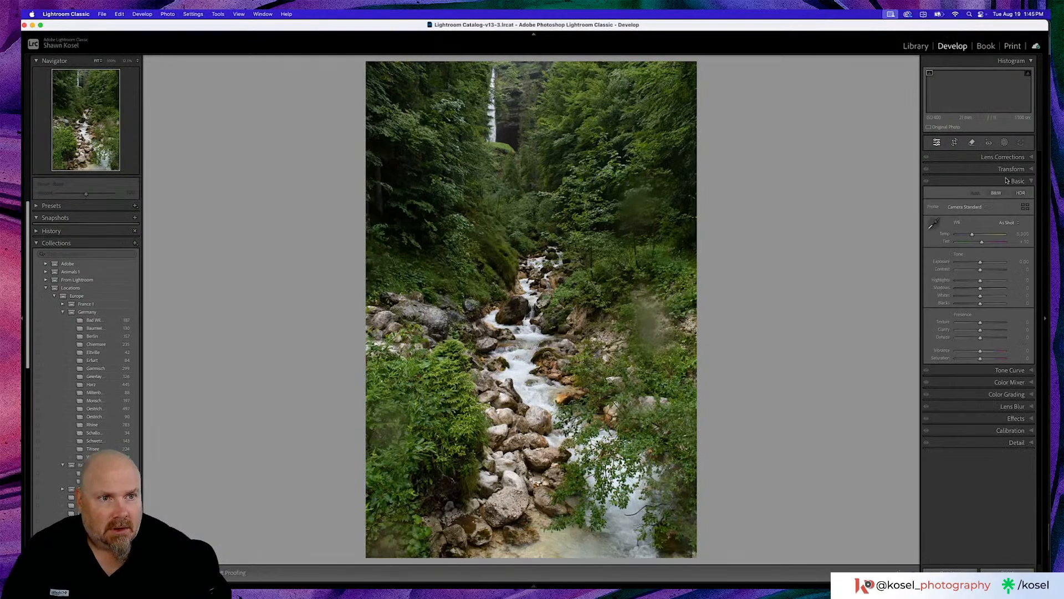
key(a)
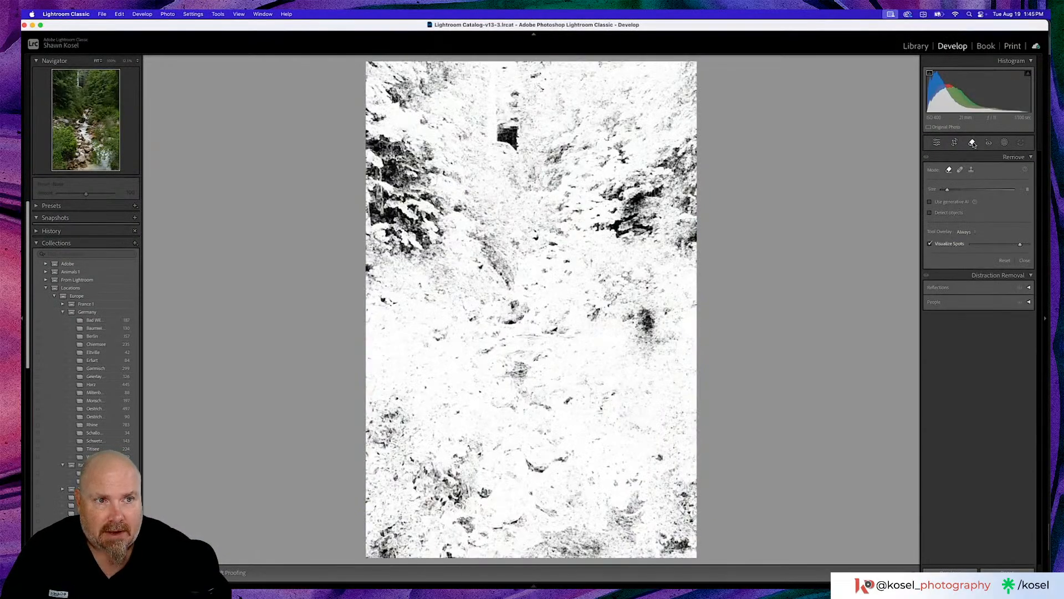
click(973, 143)
key(Right)
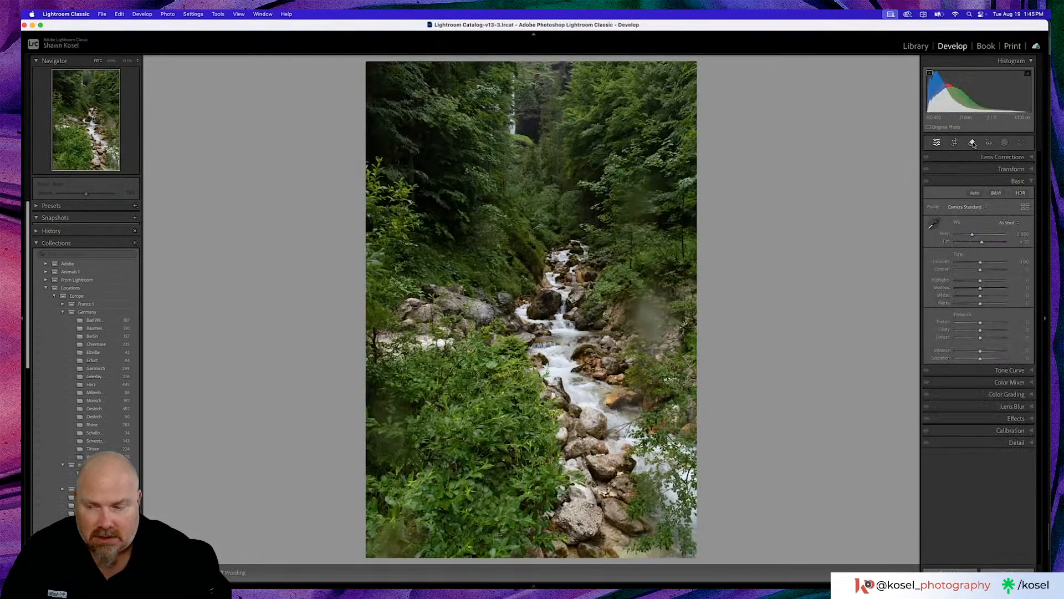
key(g)
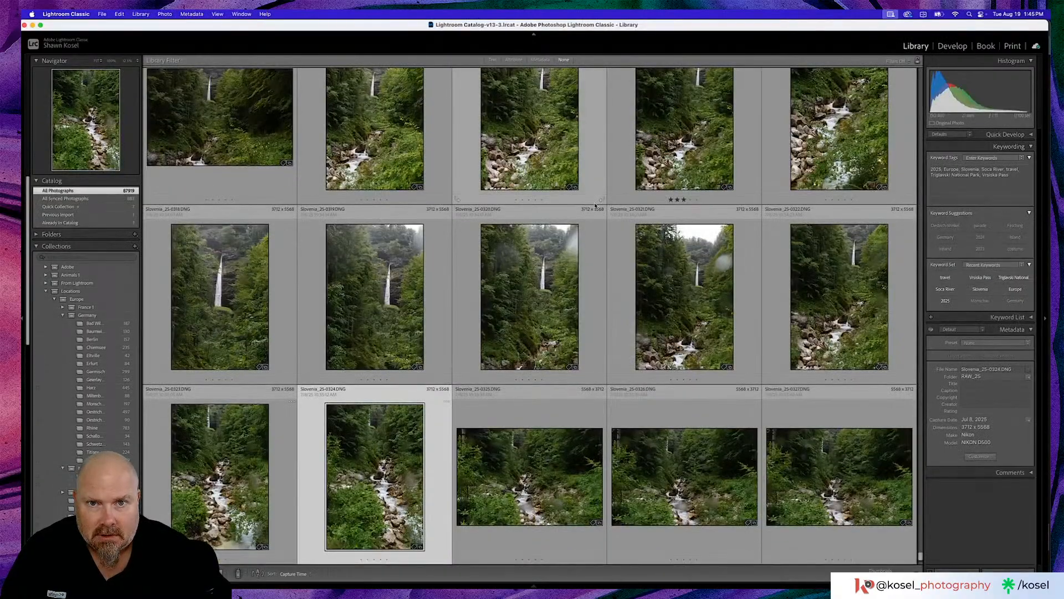
- Open the mountain photo Slovenia_25-0311, inspect it with Visualize Spots in the Remove tool, and return to the grid
scroll(596, 205, up, 6)
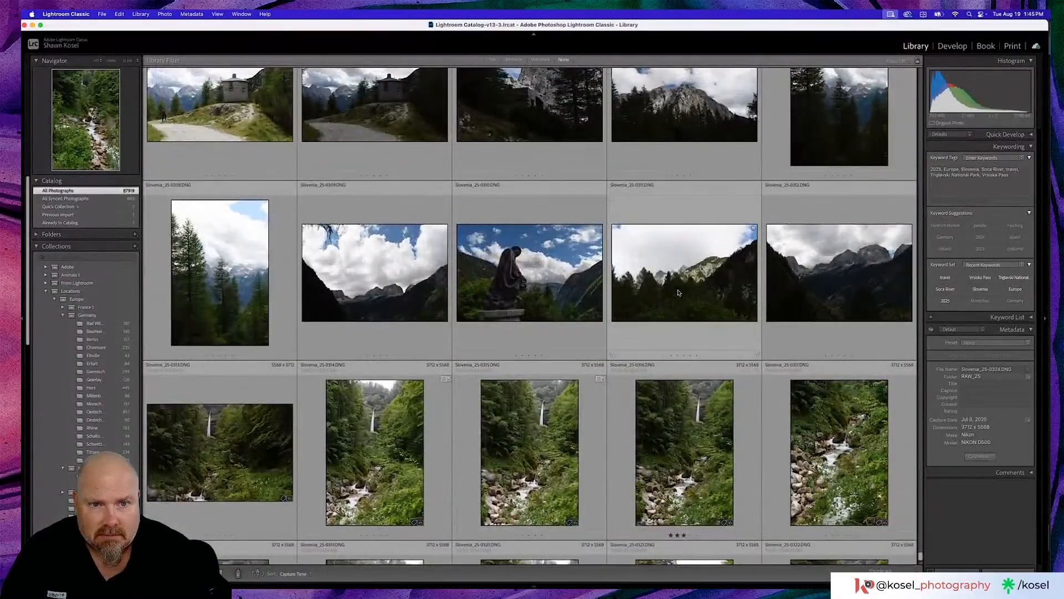
double_click(677, 285)
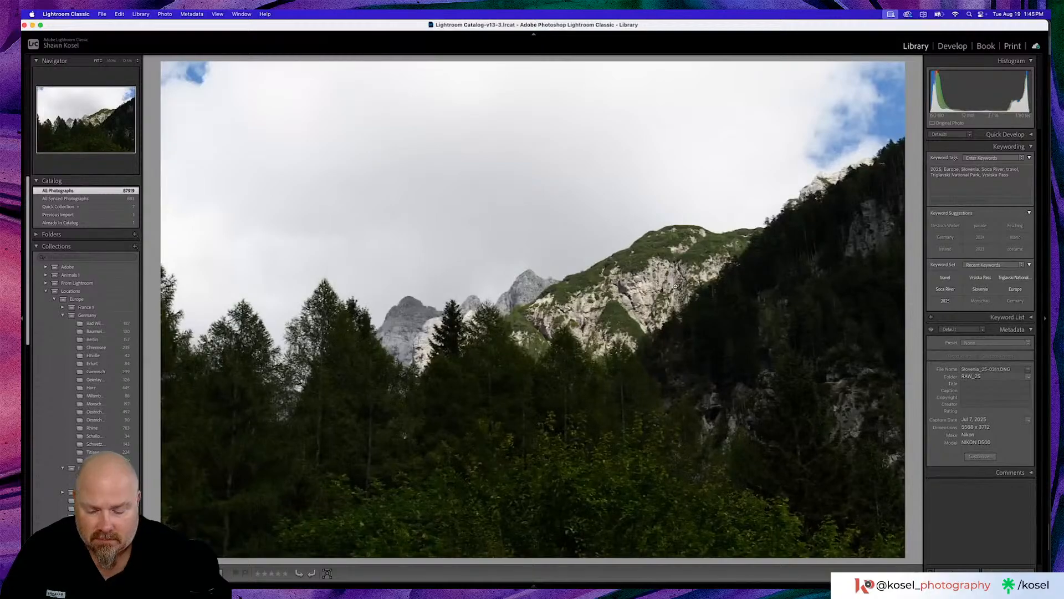
key(d)
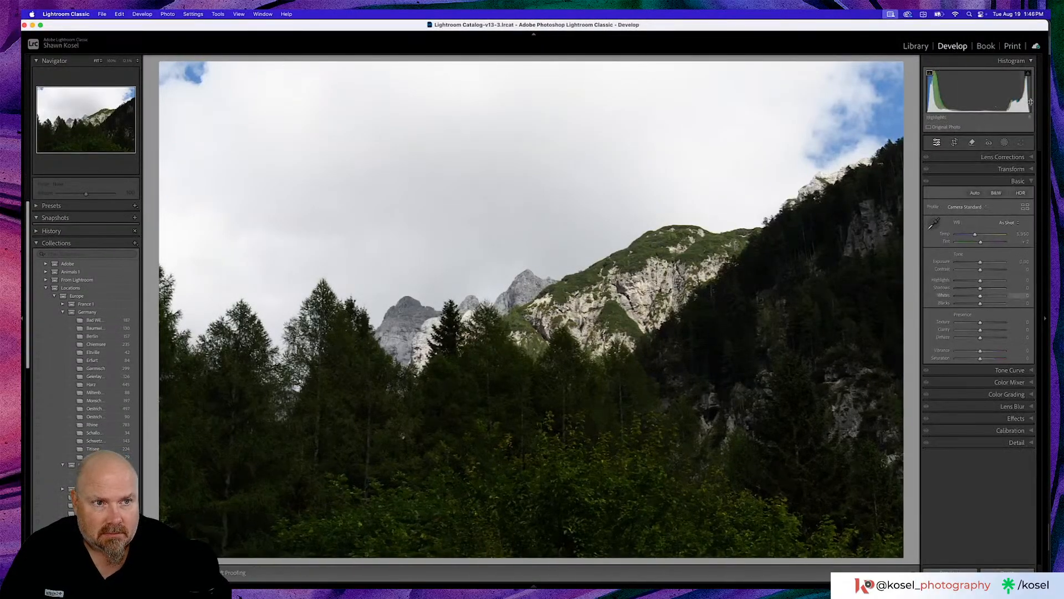
click(972, 143)
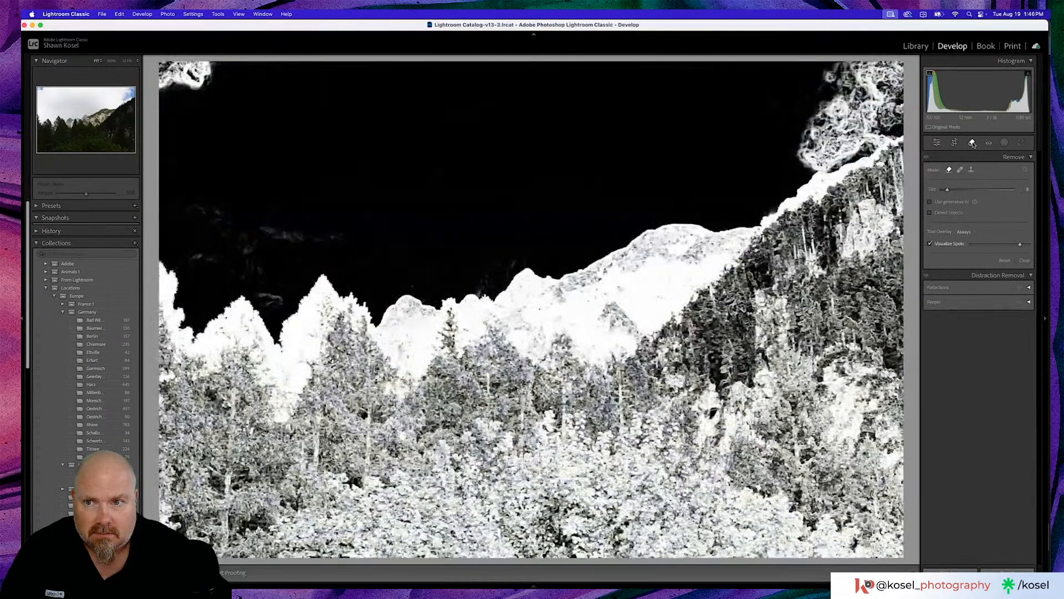
key(g)
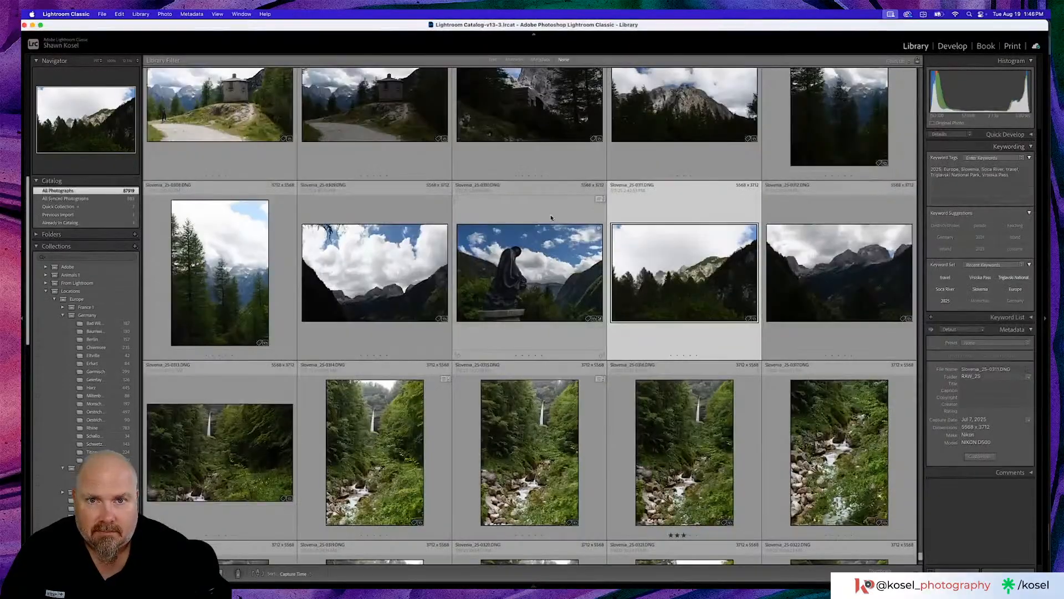
- Browse back through the earlier Slovenia mountain and valley photos to the shots around Slovenia_25-0241
scroll(553, 218, up, 10)
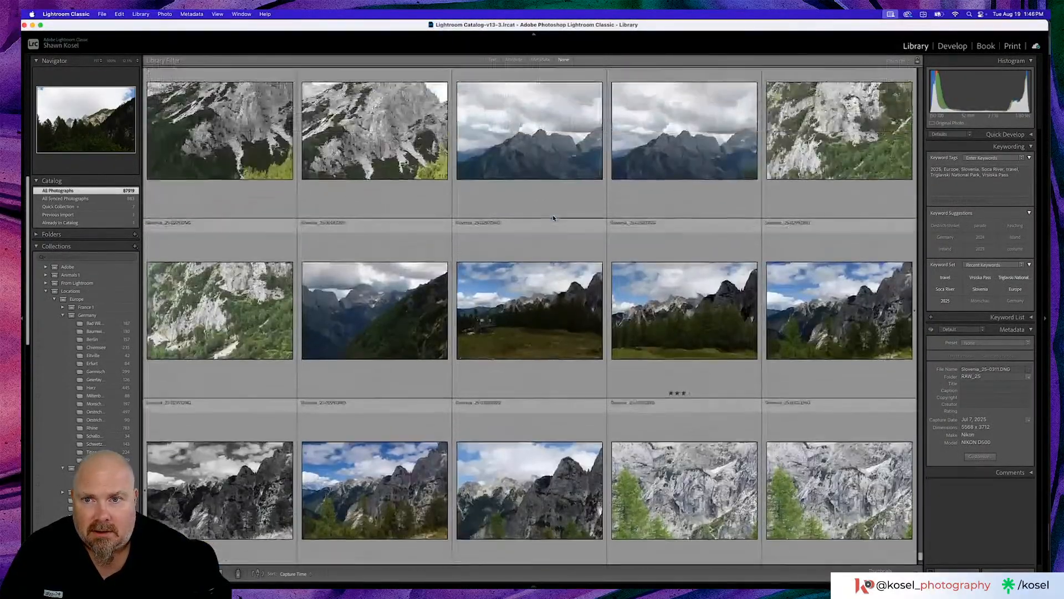
scroll(553, 218, up, 10)
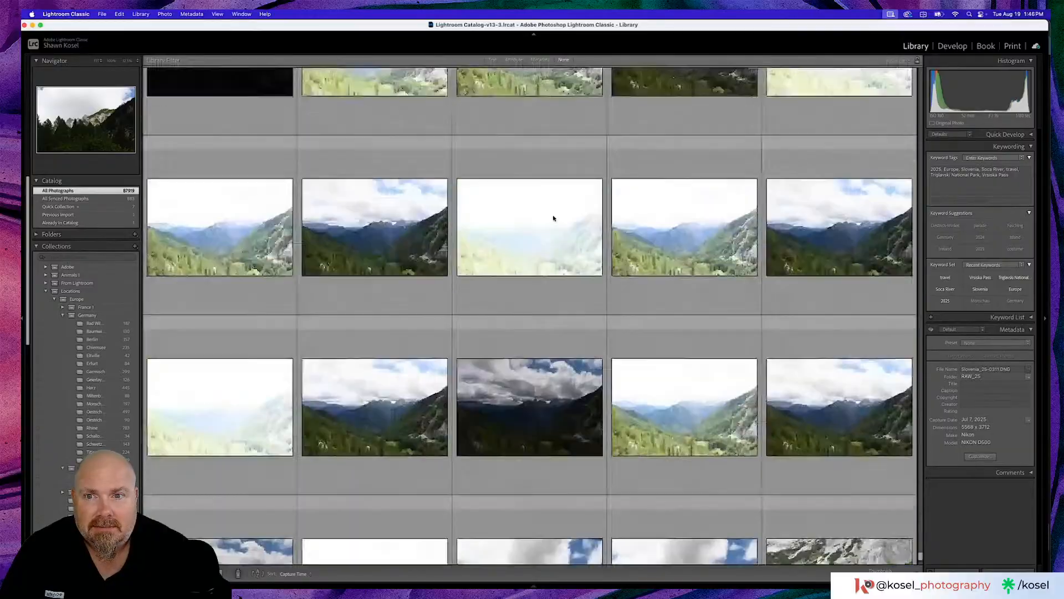
scroll(553, 218, up, 5)
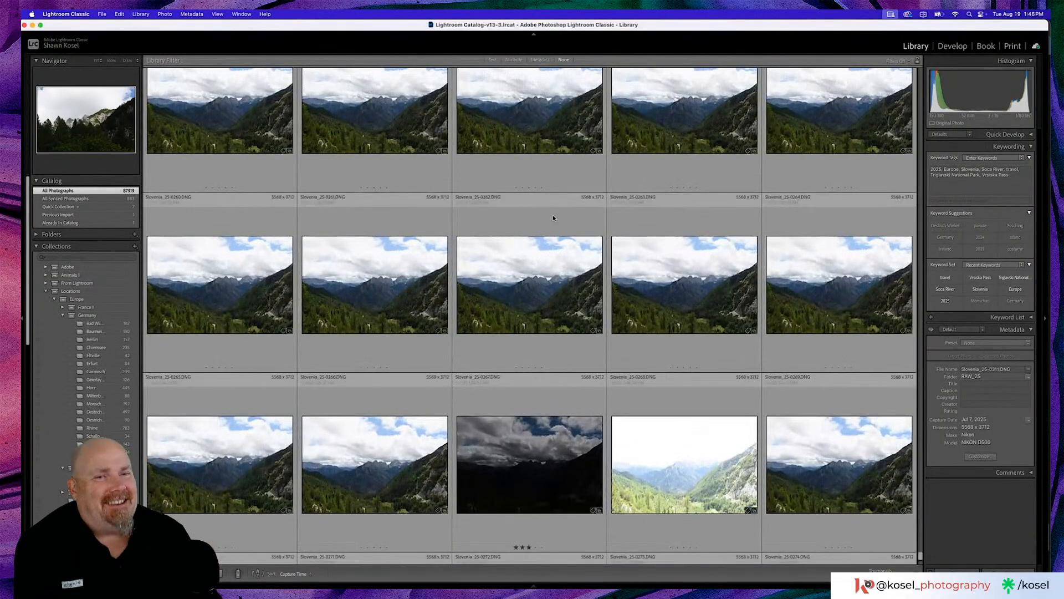
scroll(554, 217, up, 3)
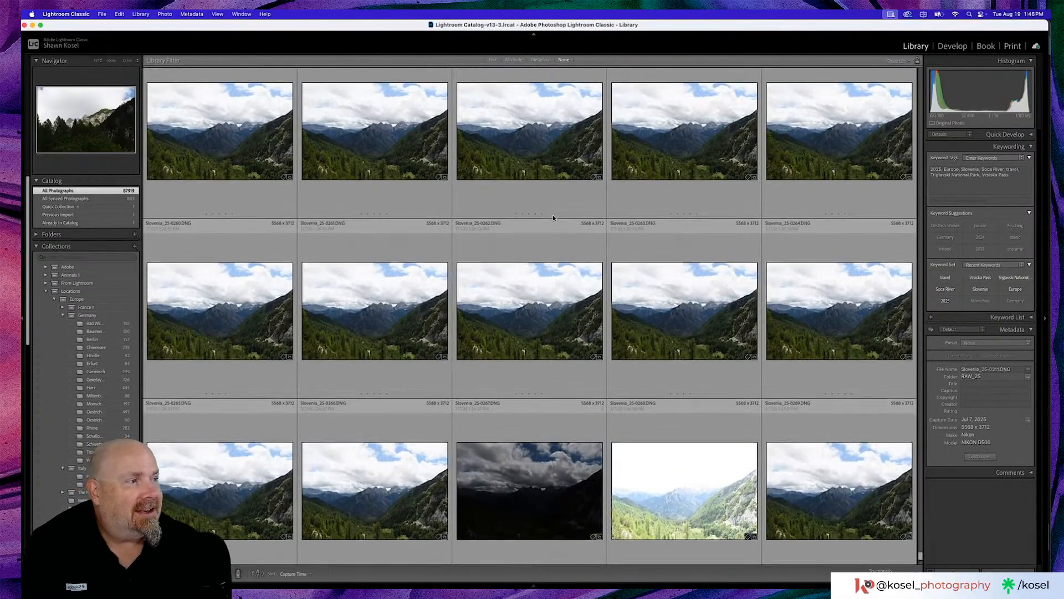
scroll(553, 218, up, 1)
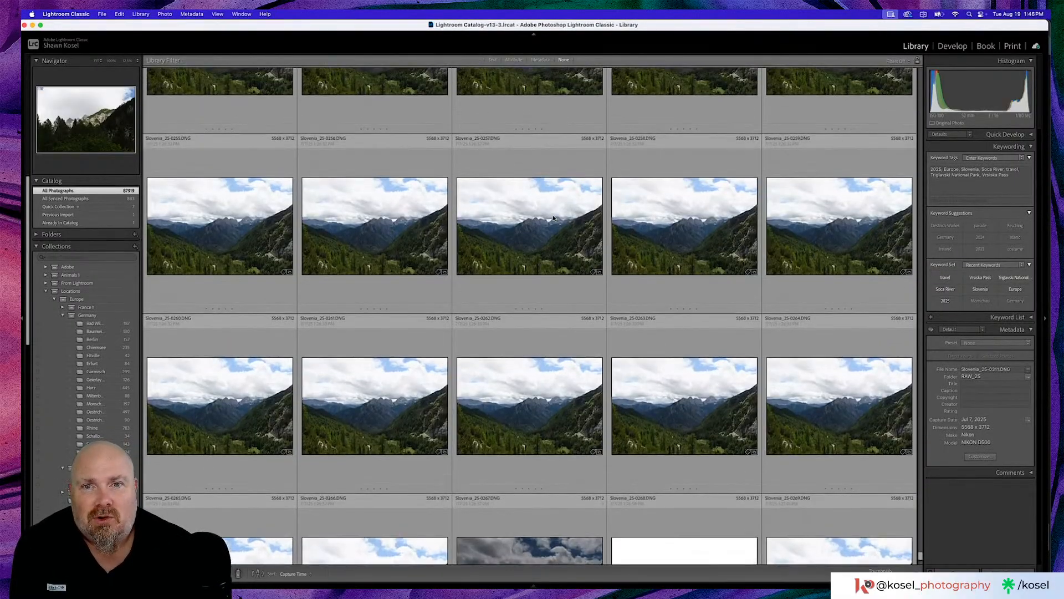
scroll(553, 218, up, 5)
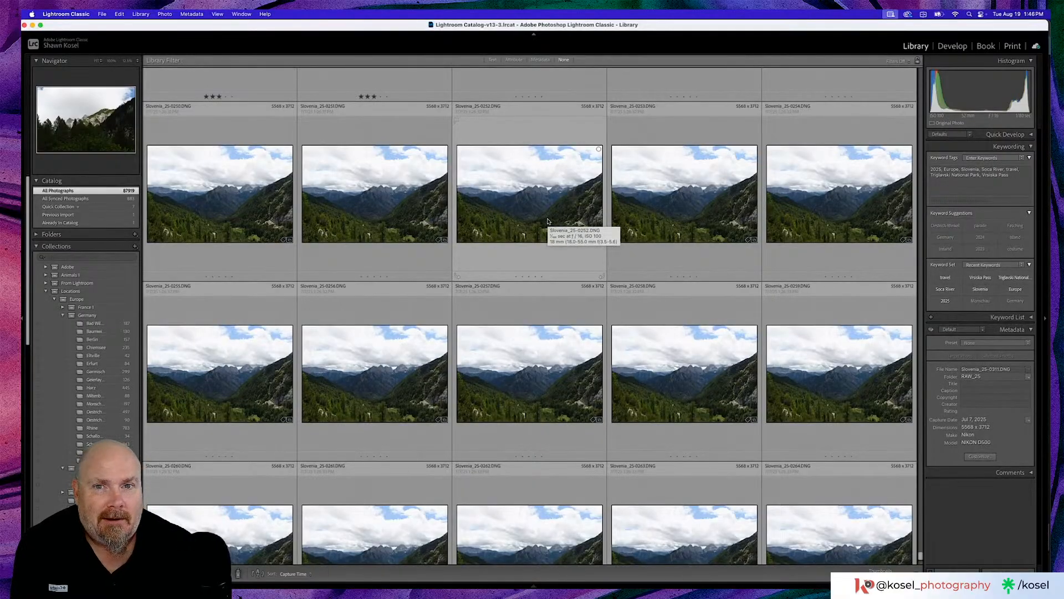
scroll(547, 221, up, 8)
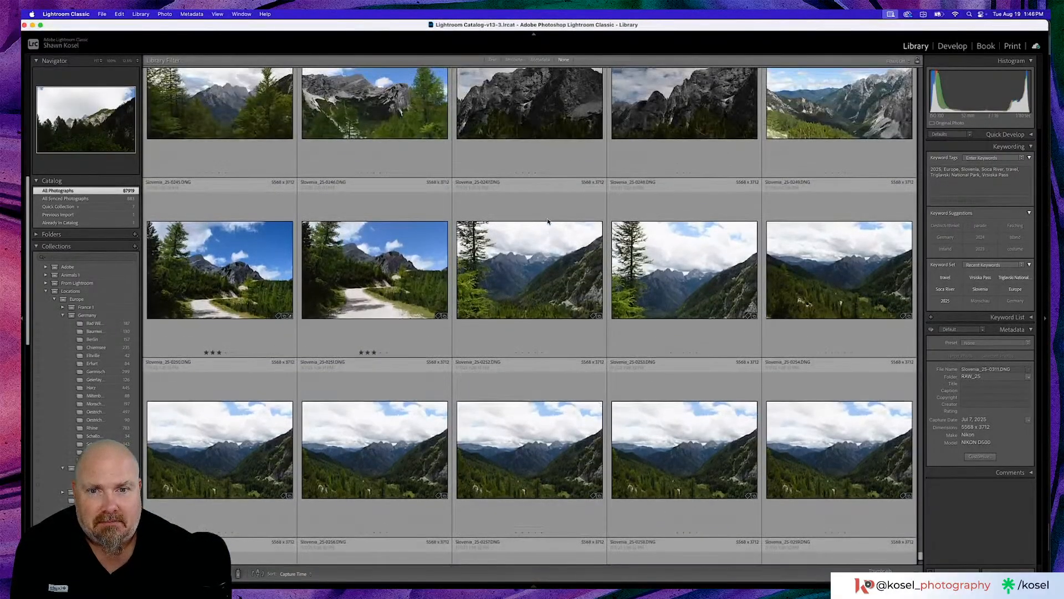
scroll(537, 228, up, 5)
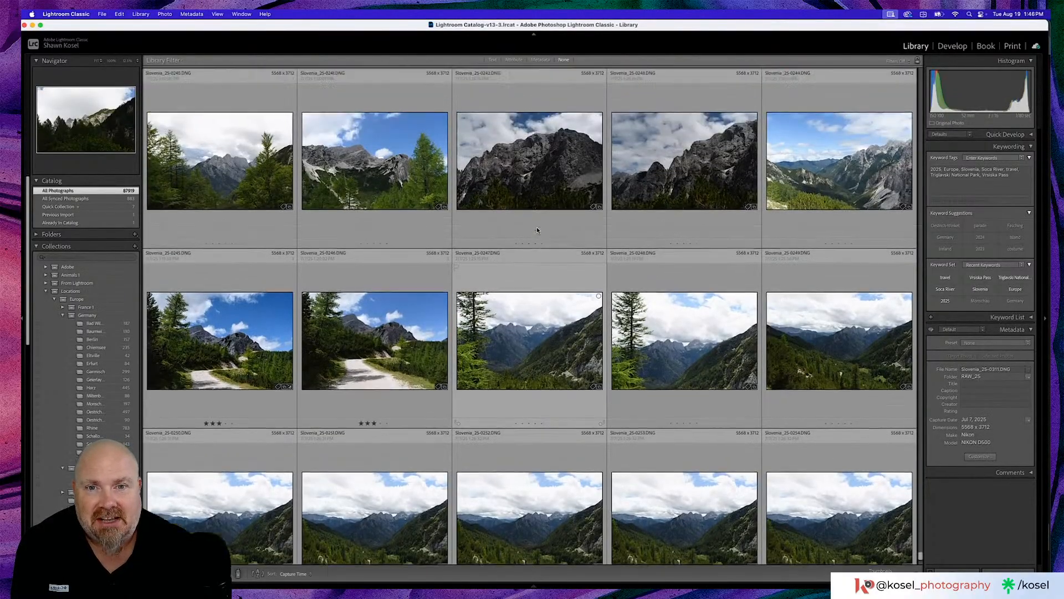
- Inspect the mountain photo Slovenia_25-0241 with Visualize Spots, try removing a sky spot, undo it, and return to the grid
double_click(391, 217)
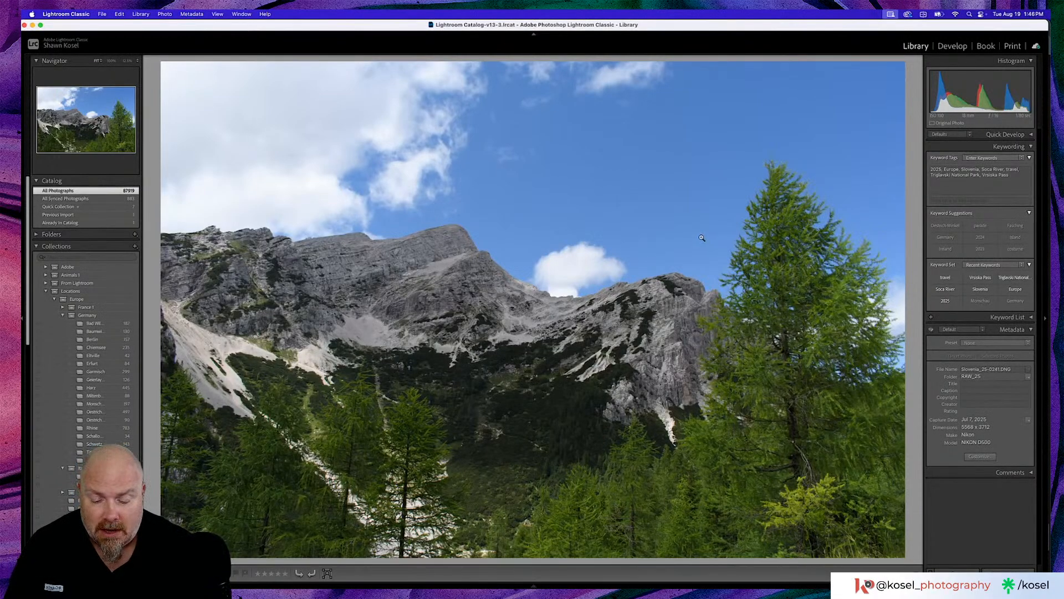
key(d)
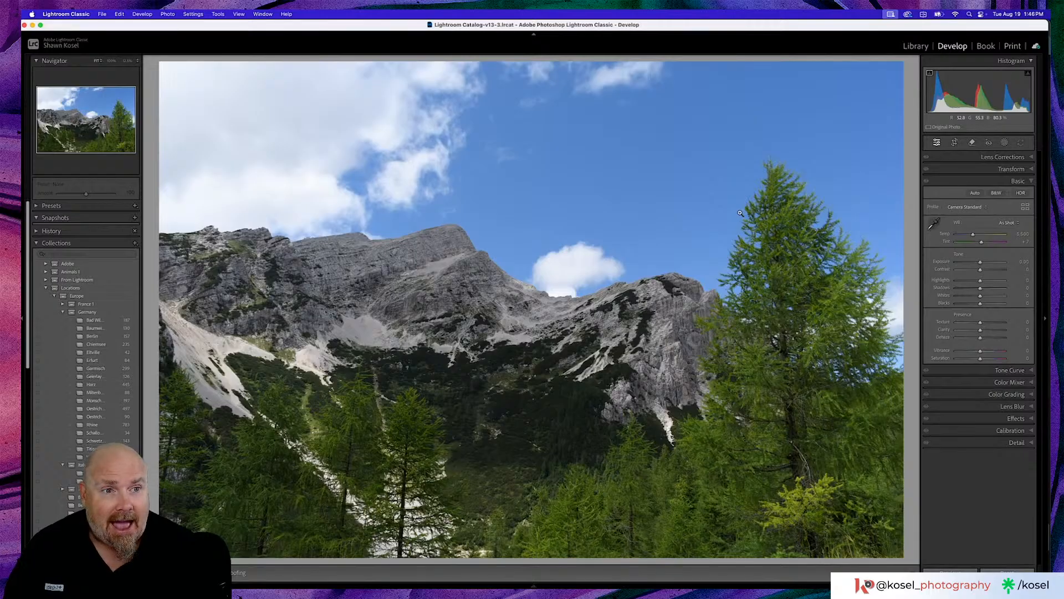
click(973, 144)
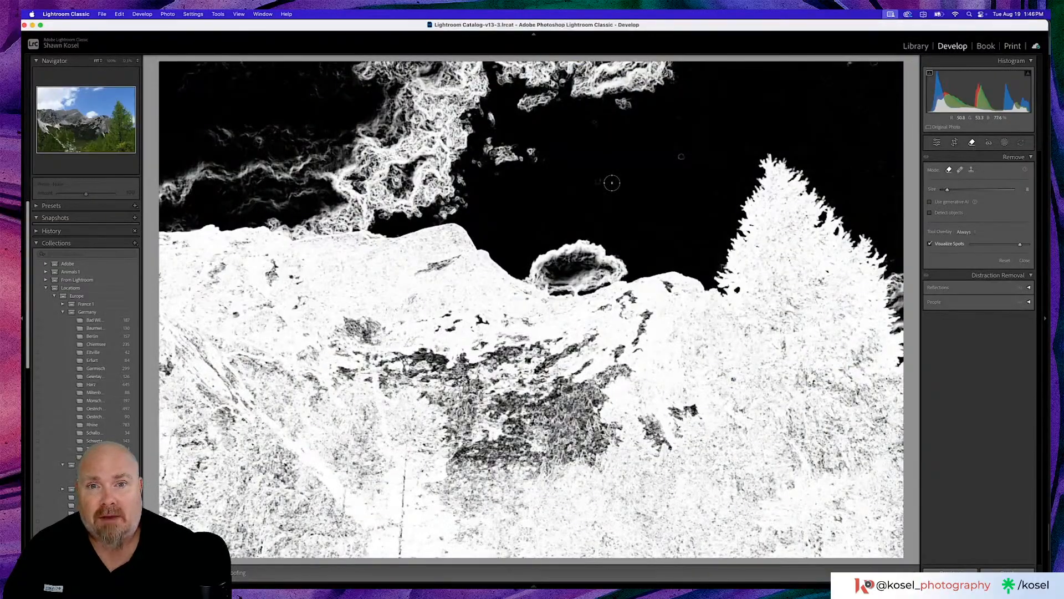
click(612, 183)
key(super+z)
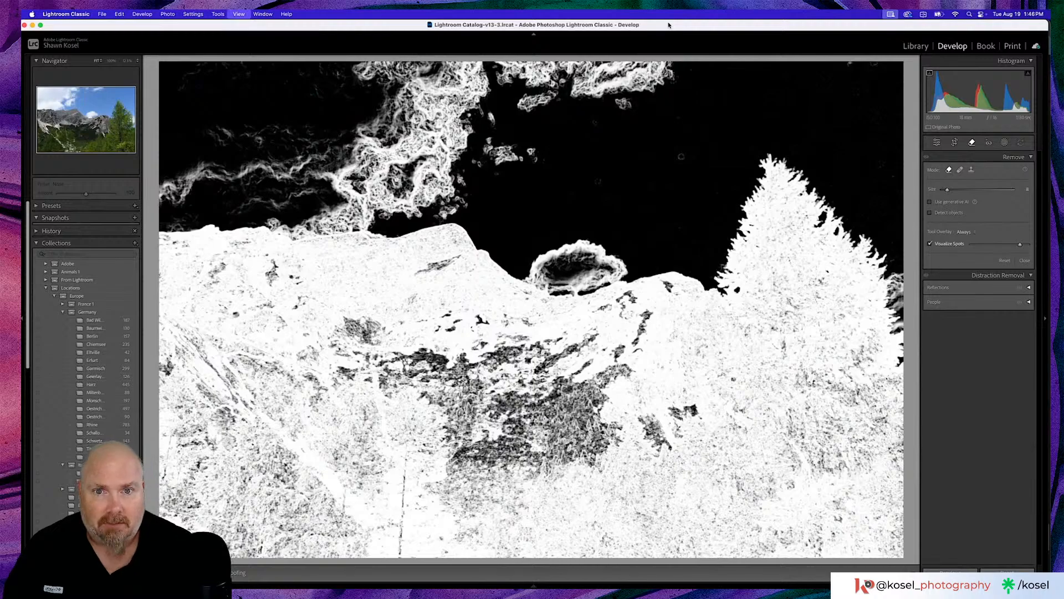
key(g)
scroll(514, 280, up, 2)
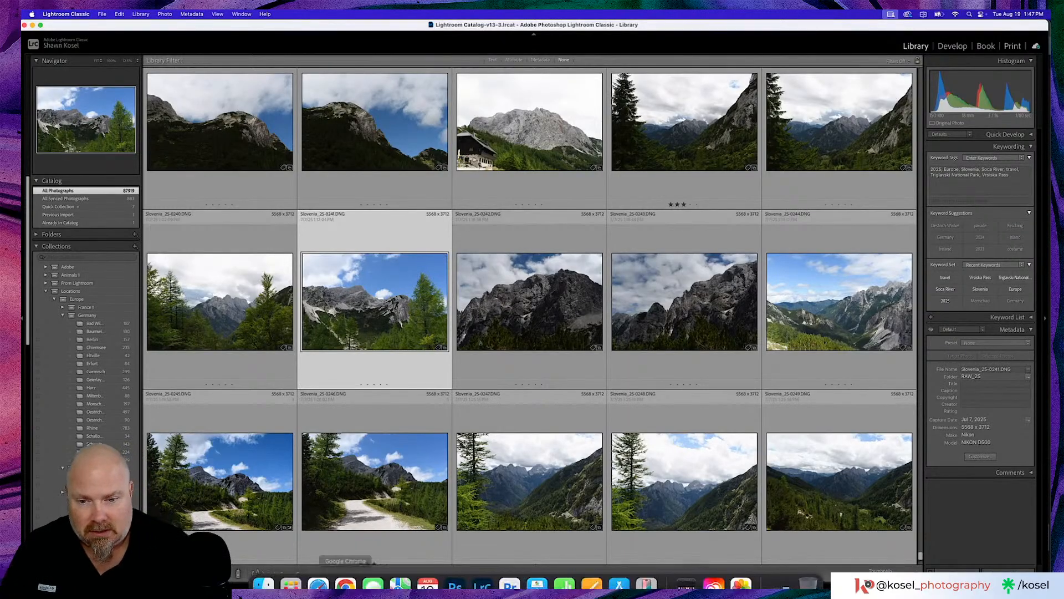
- Open Slovenia_25-0241 from Lightroom in Photoshop, dismissing the What's new window and adding the Star Tool as a new group in the custom toolbar
mouse_move(388, 586)
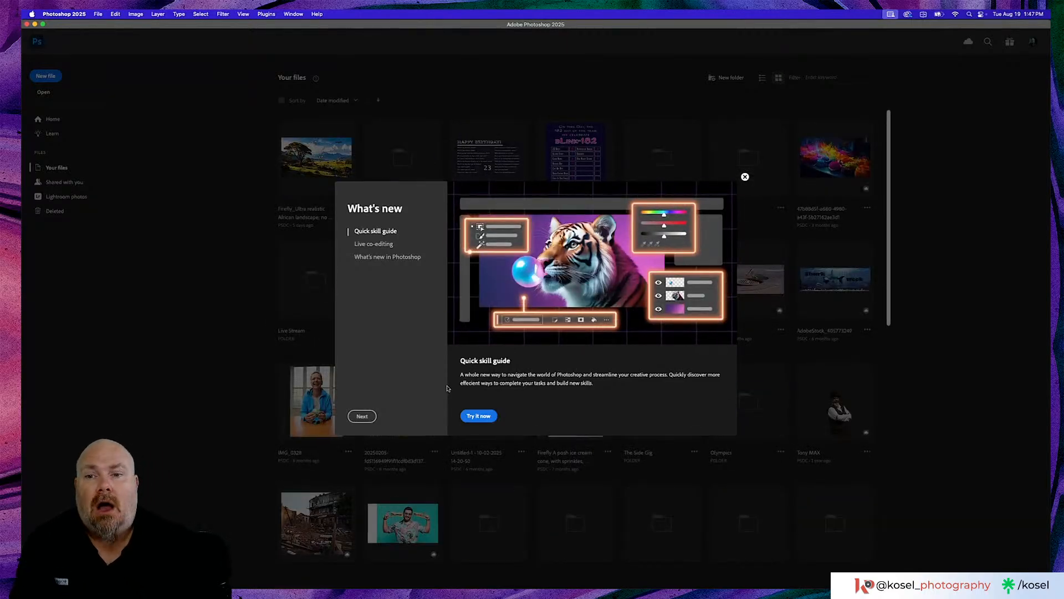
click(745, 178)
key(super+Tab)
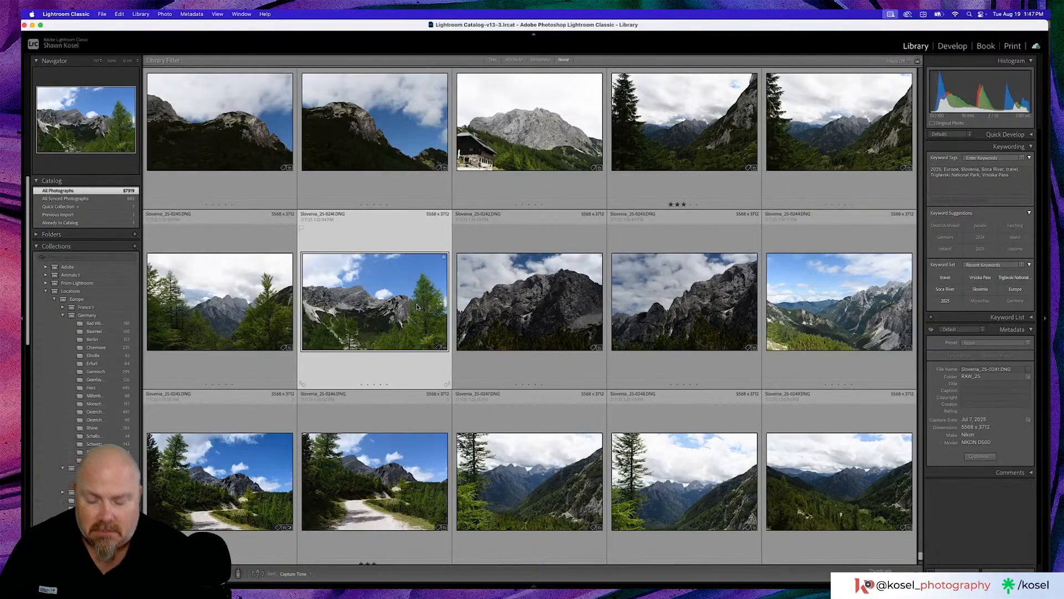
key(super+Tab)
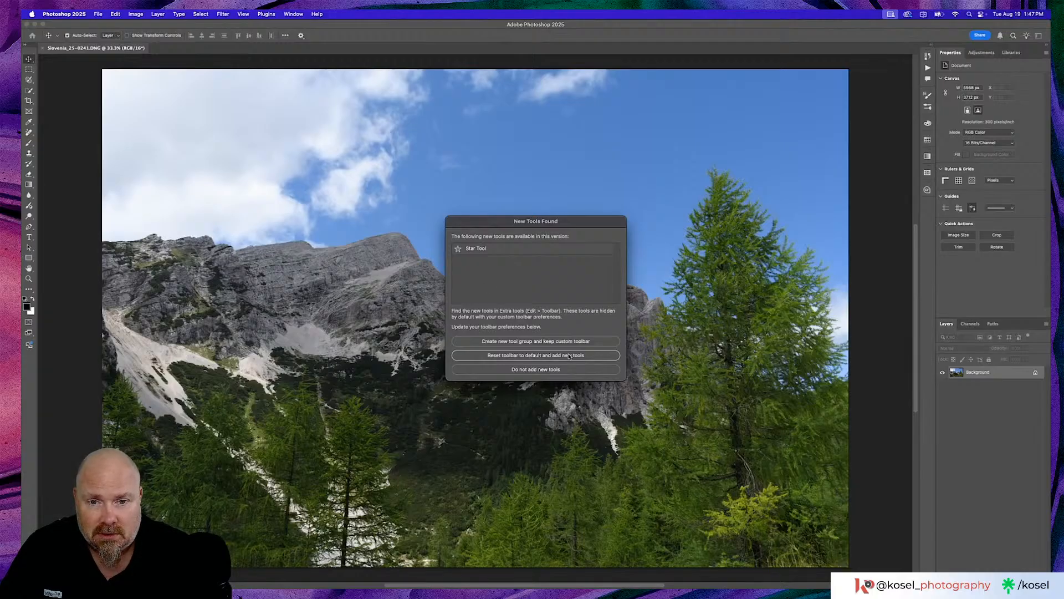
click(523, 341)
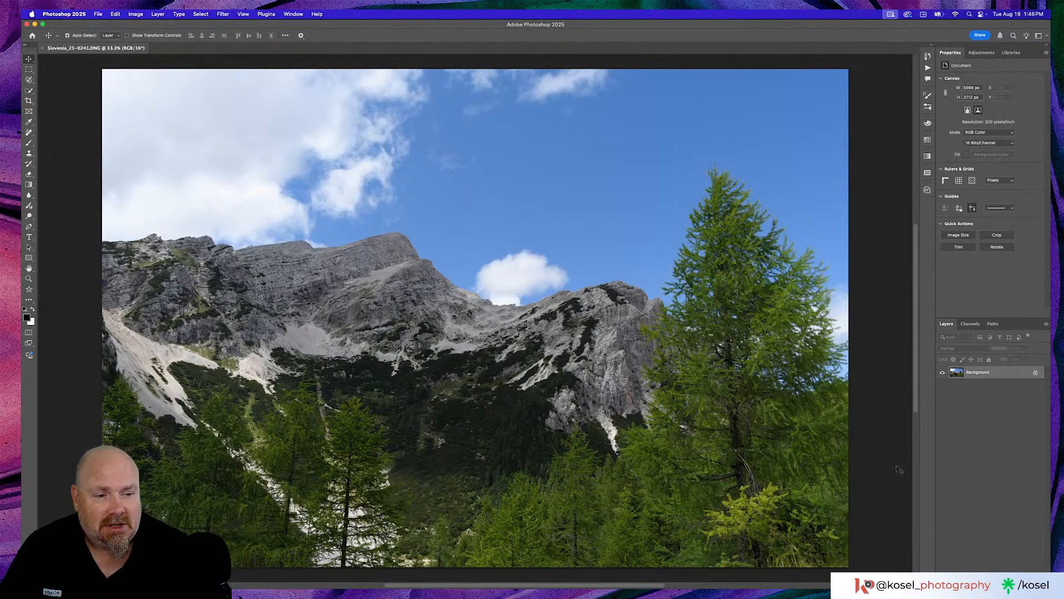
- Add a new layer and draw a five-pointed star about 1772 by 1687 px over the sky and mountains with the Star Tool
click(1014, 583)
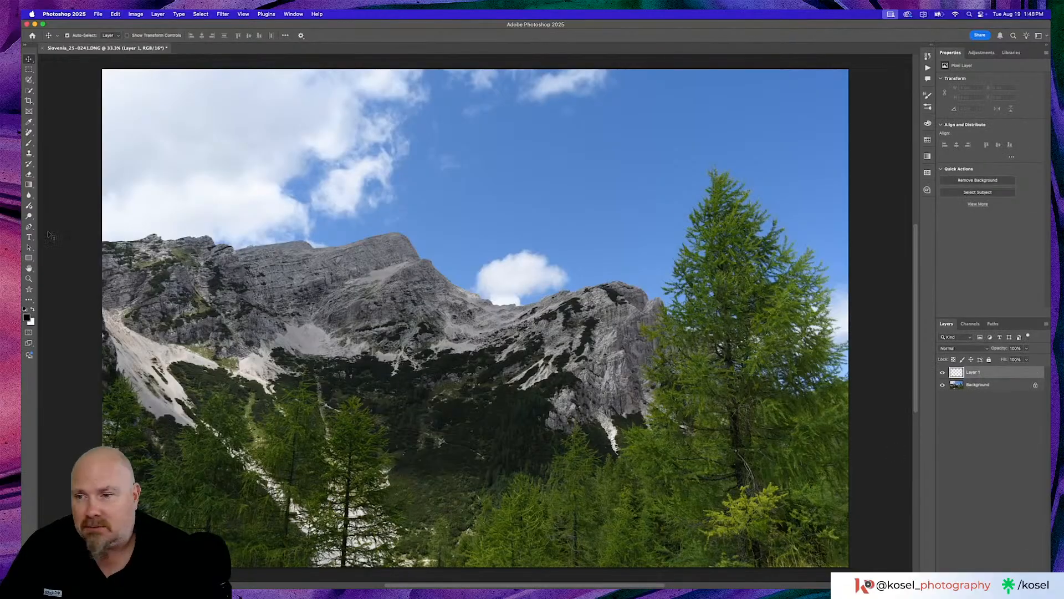
click(29, 291)
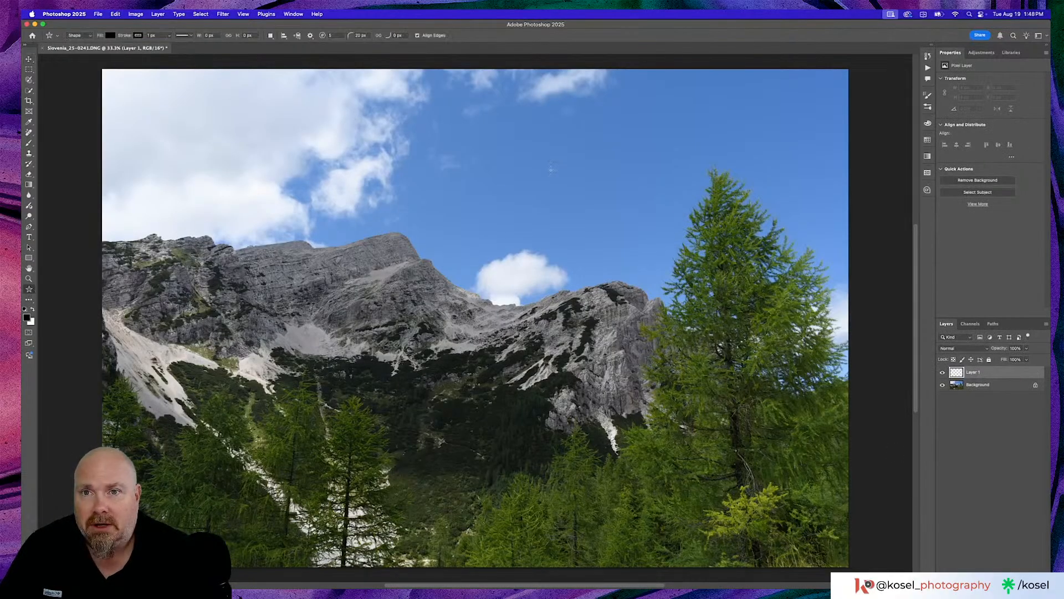
drag(314, 180, 487, 384)
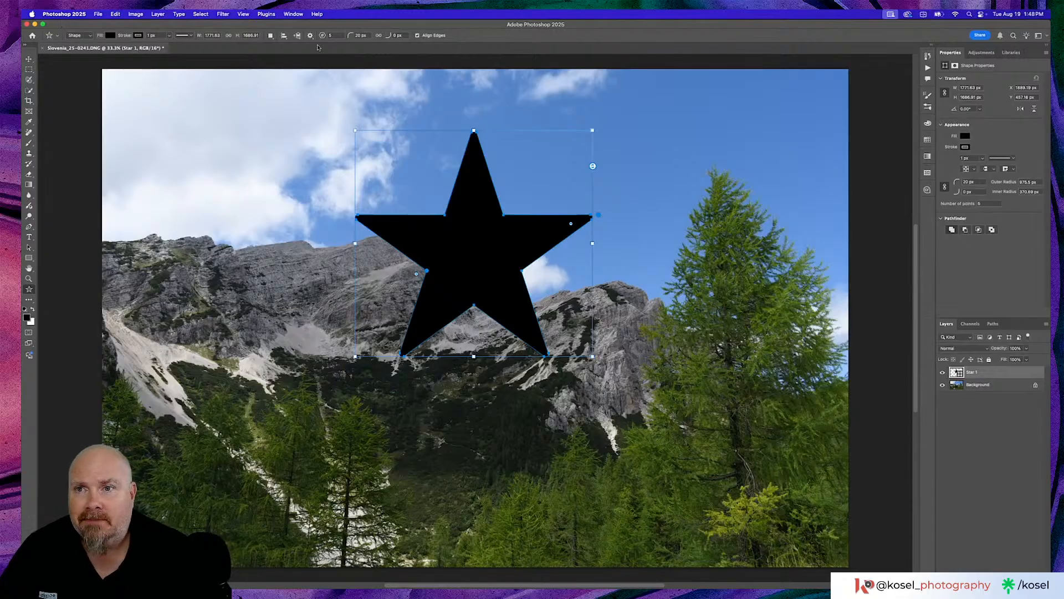
- Fill the star with the recently used red and set its black stroke to about 40 px wide
click(111, 37)
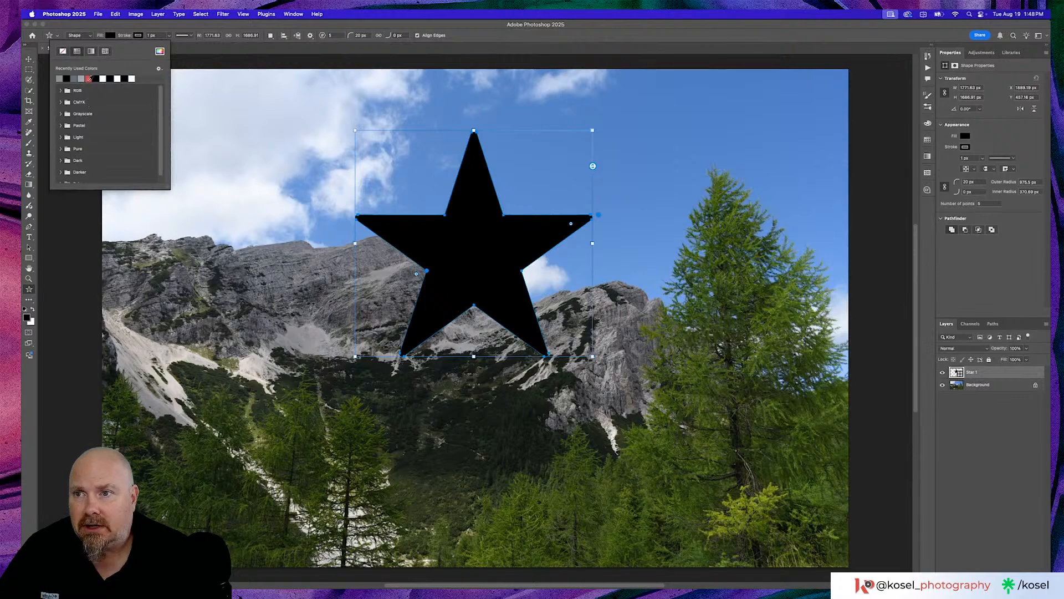
click(89, 79)
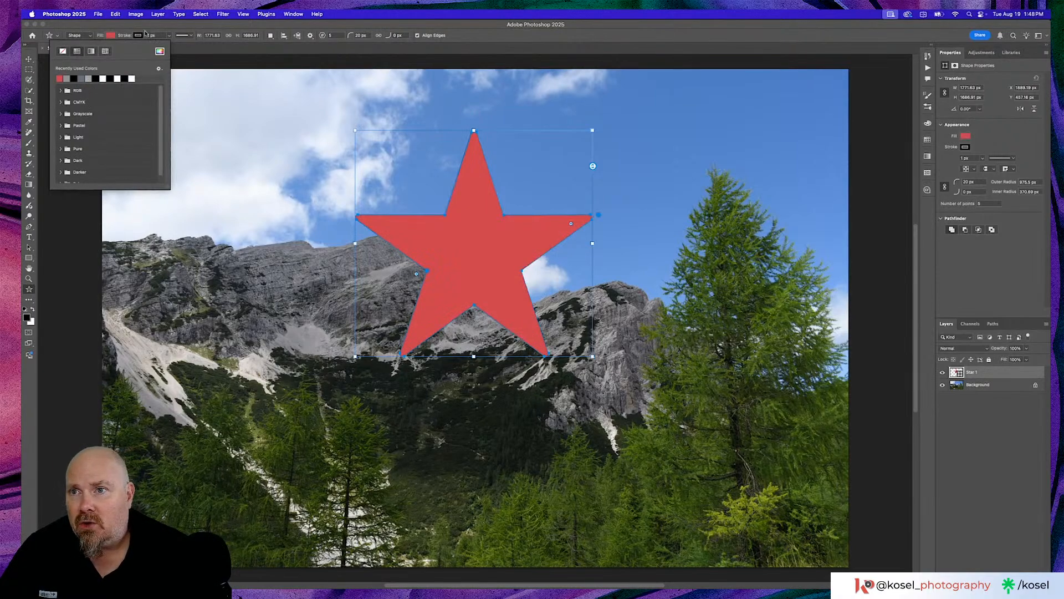
click(169, 36)
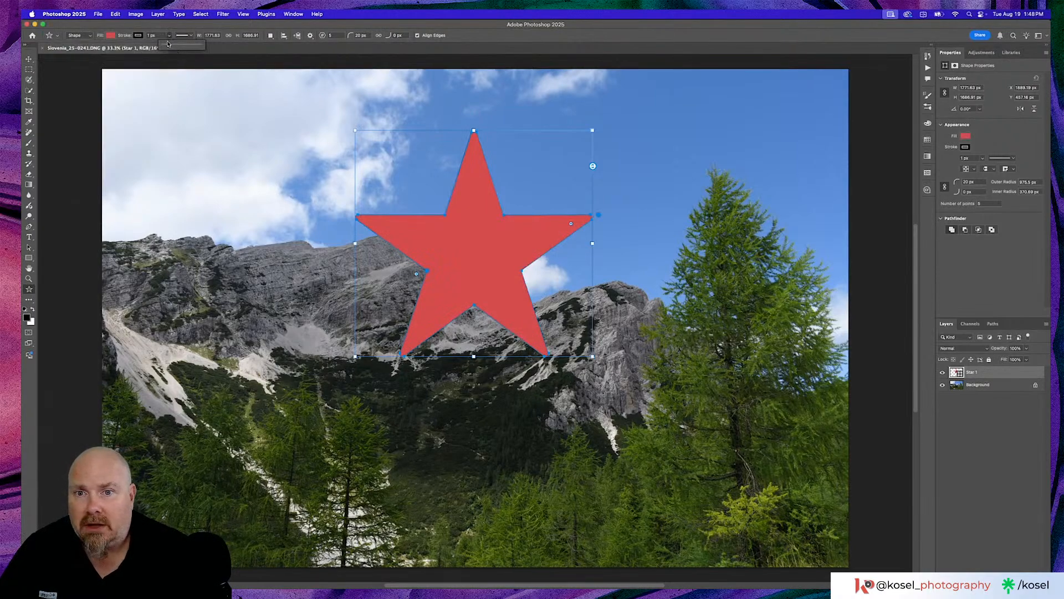
drag(169, 45, 175, 47)
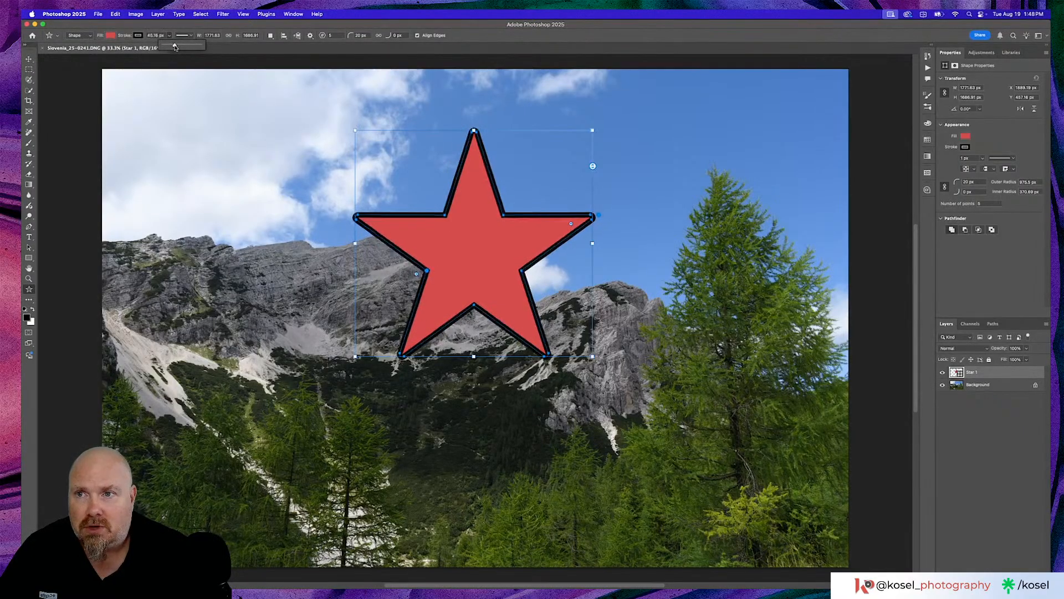
click(166, 28)
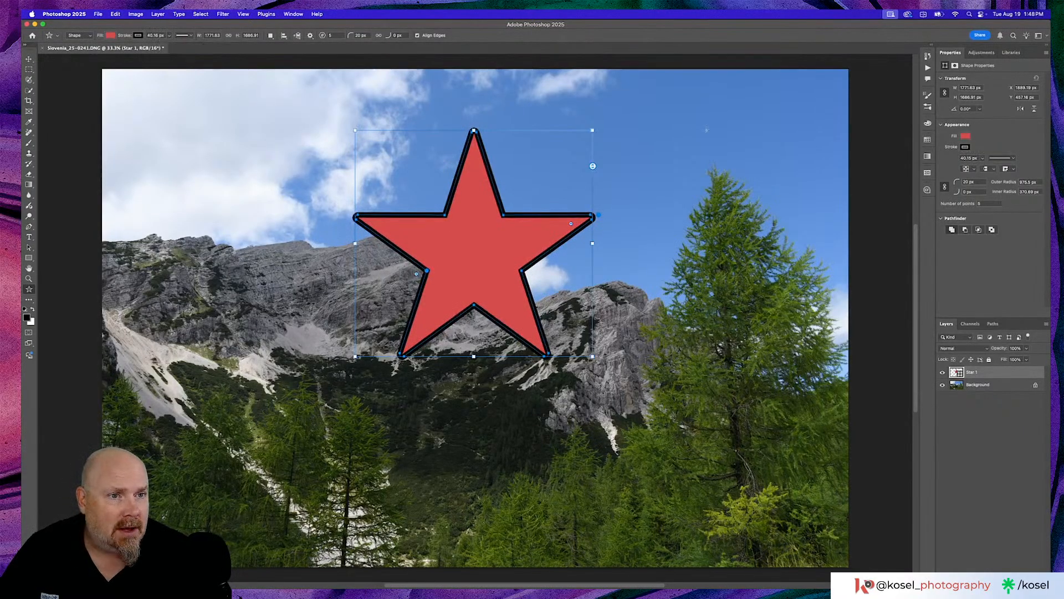
- Try the dashed stroke style on the star and switch its outline to the dotted style
click(965, 148)
click(965, 148)
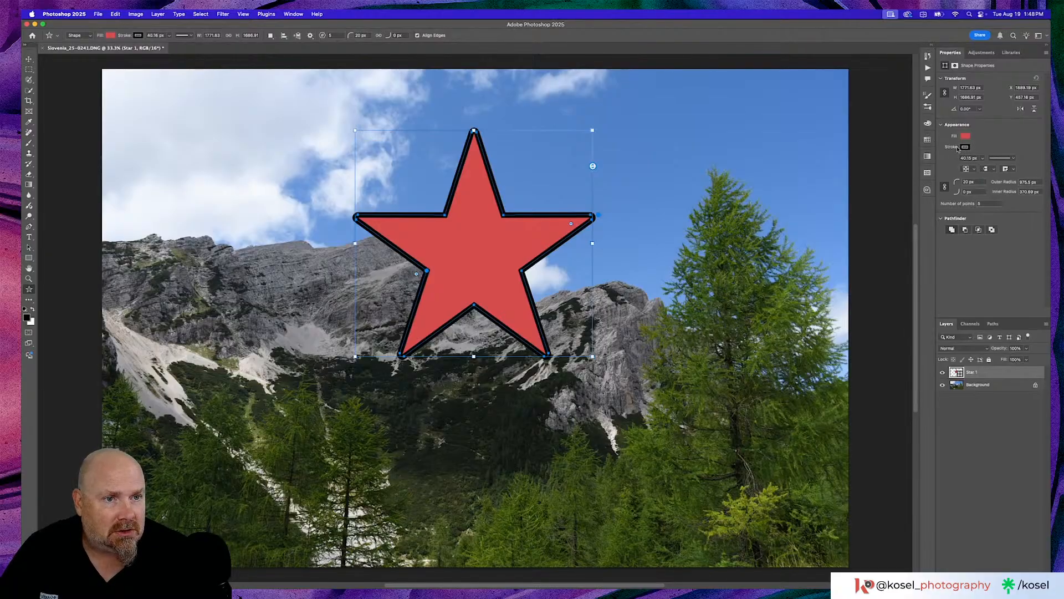
click(1012, 159)
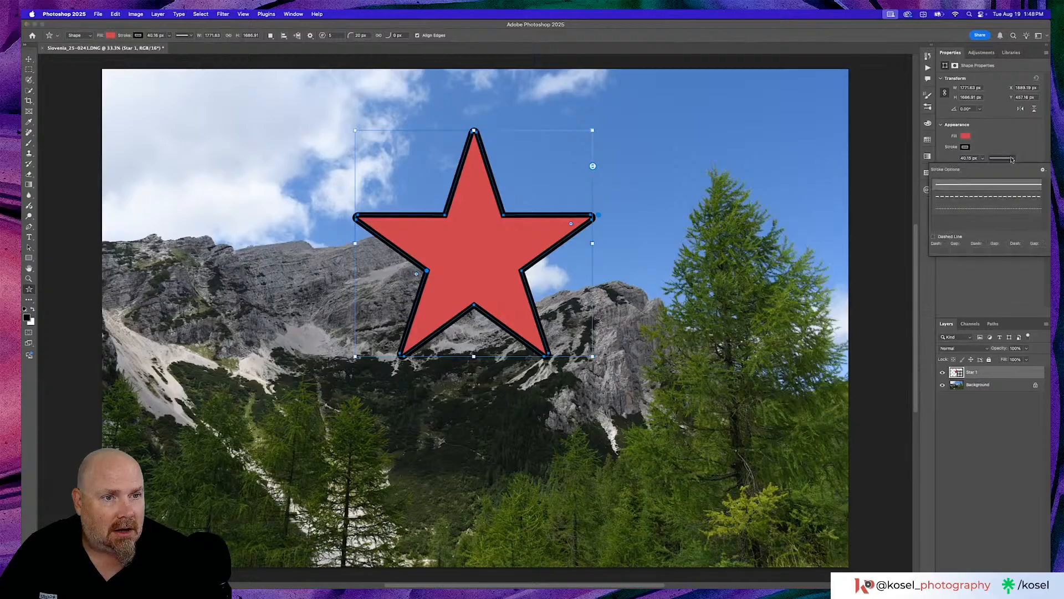
click(970, 198)
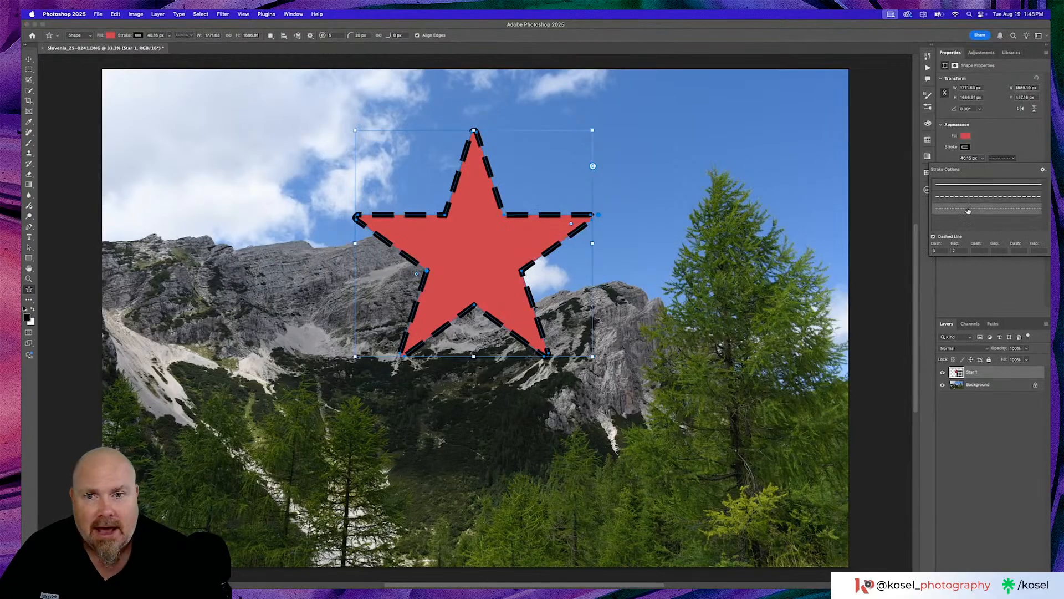
click(969, 209)
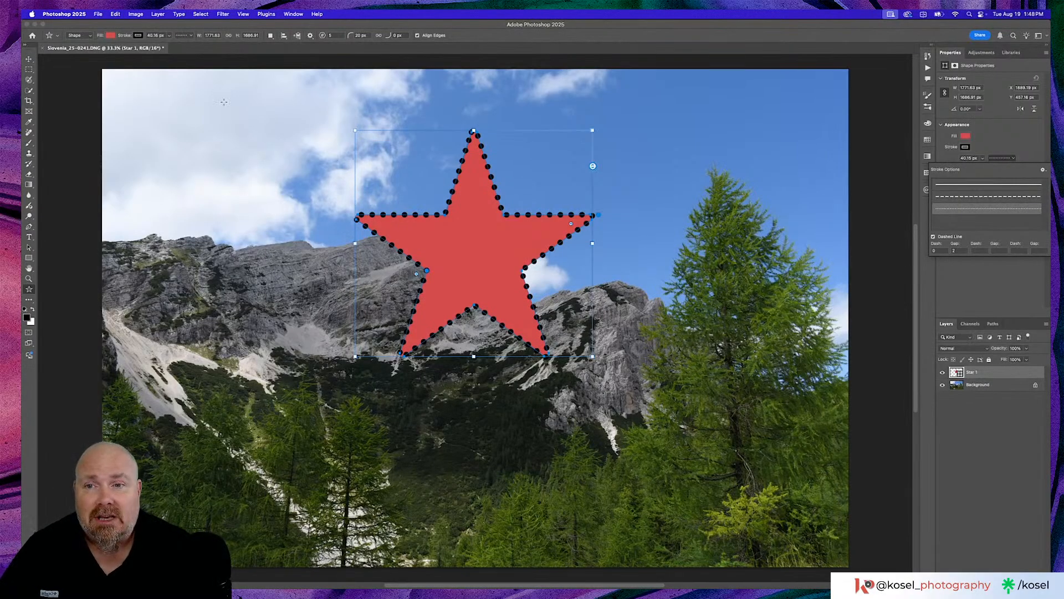
- Increase the star to eight points and set the outer corner radius option to 0 px
click(271, 37)
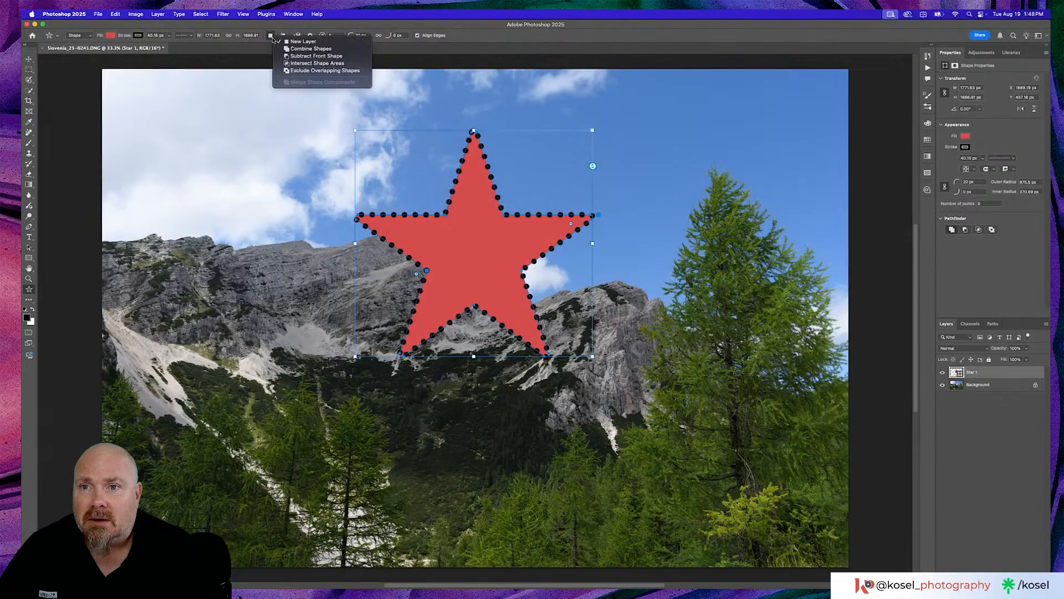
click(287, 28)
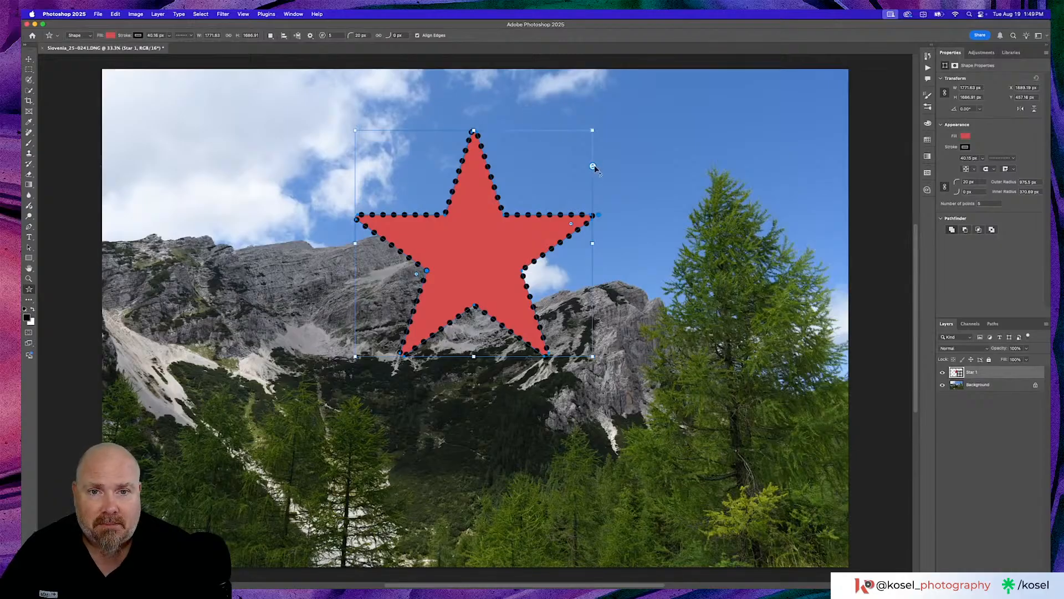
drag(593, 166, 590, 198)
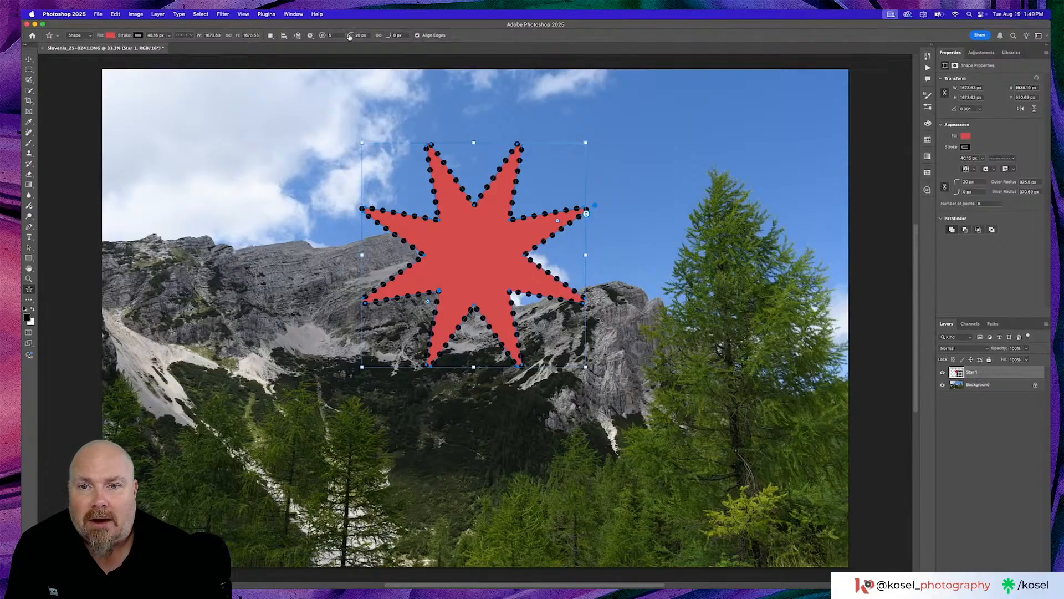
drag(350, 37, 374, 37)
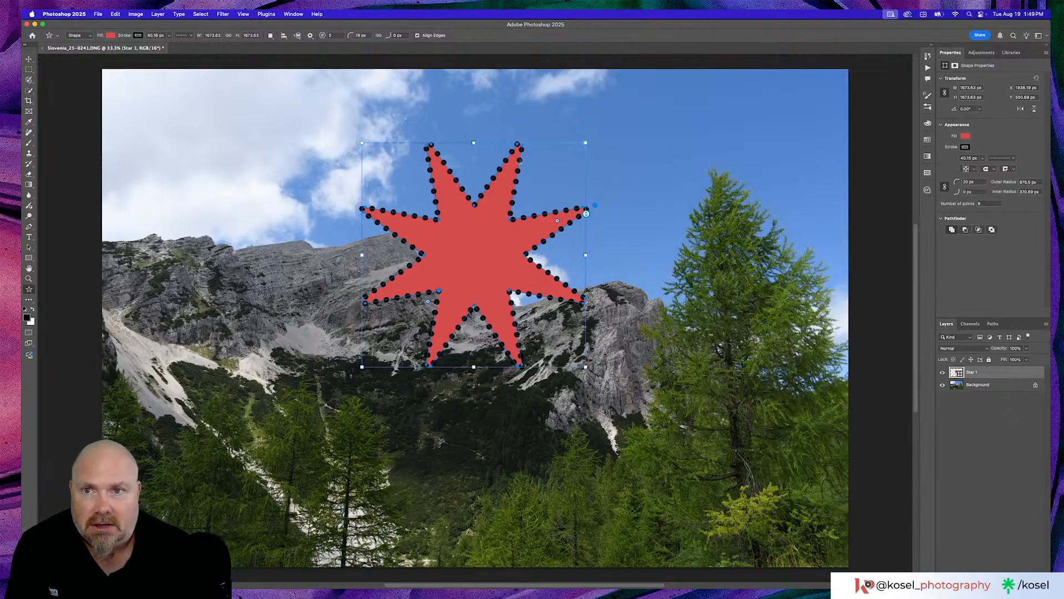
drag(350, 36, 299, 37)
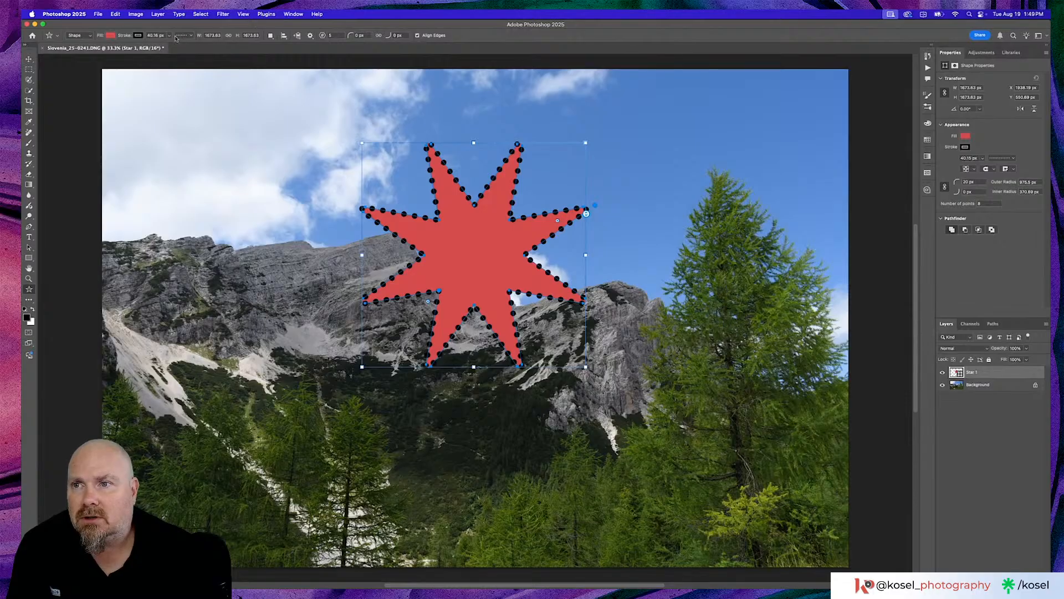
- Remove the star's stroke and reduce the star to six points
click(138, 35)
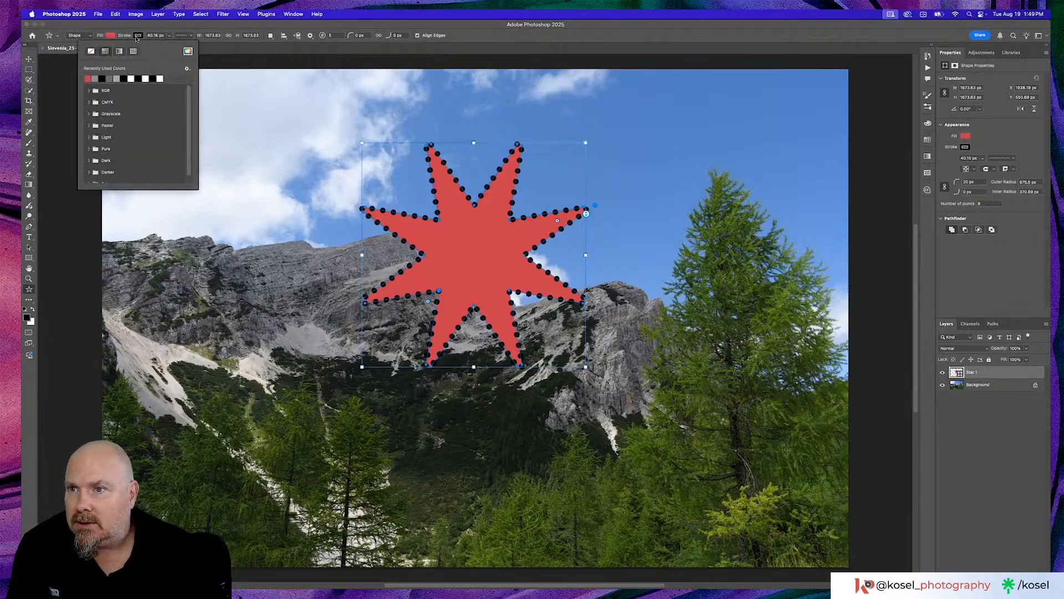
click(90, 51)
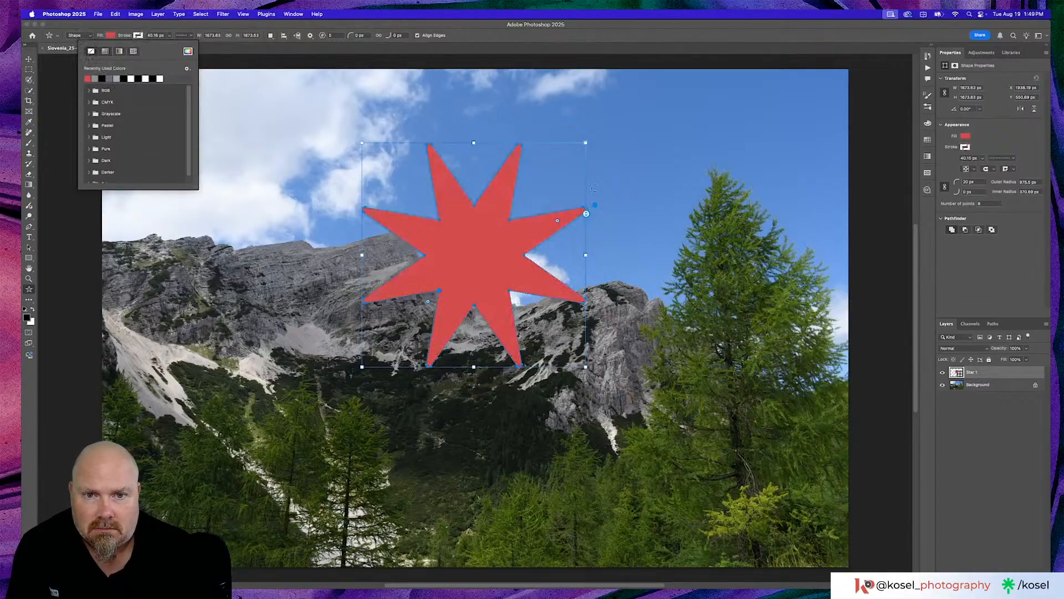
click(586, 213)
mouse_move(586, 214)
mouse_down()
mouse_move(586, 226)
mouse_move(586, 178)
mouse_move(586, 190)
mouse_up()
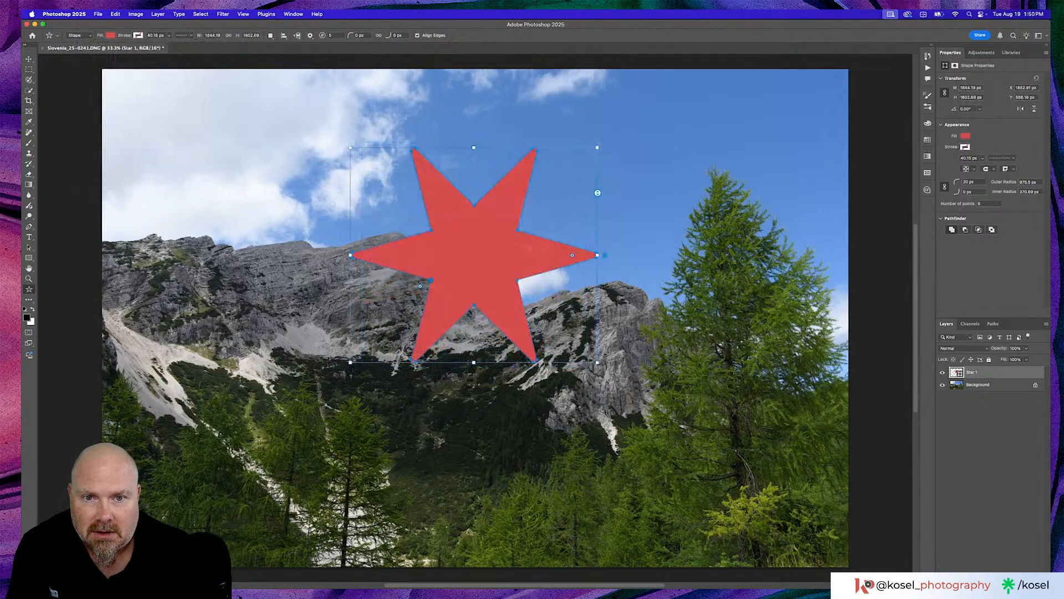
- Sharpen the star's outer corners to a 0 px radius and try the inner corner radius option, resetting it to 0 px, with Align Edges off
drag(573, 256, 710, 255)
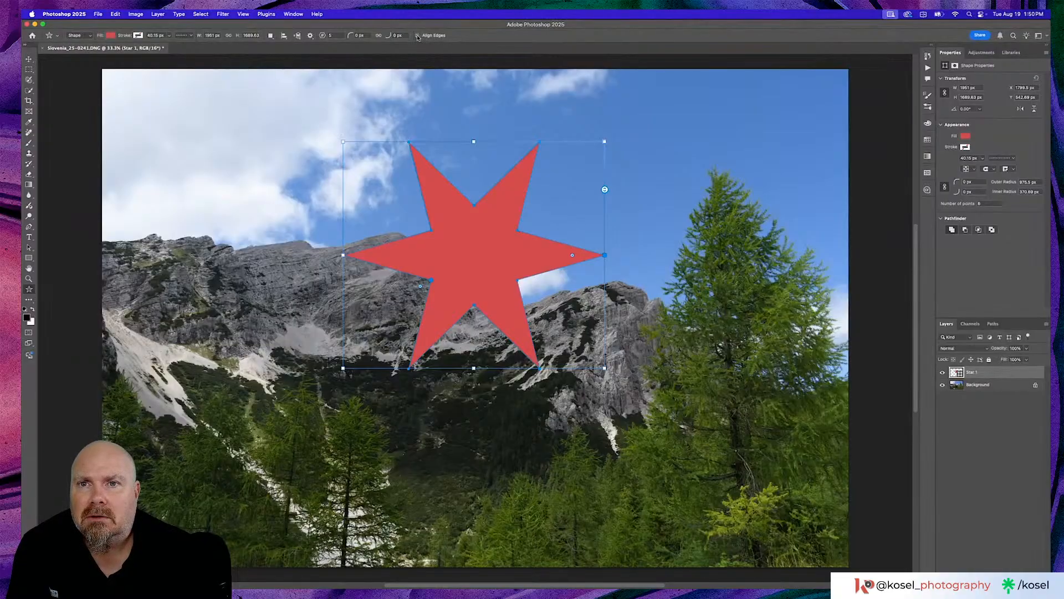
drag(350, 37, 320, 37)
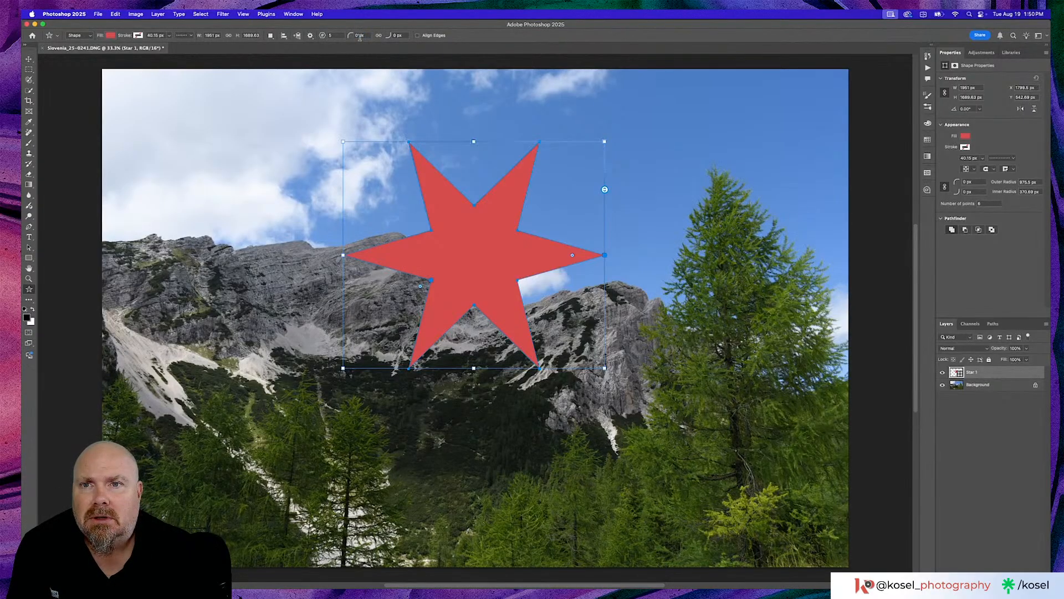
drag(396, 35, 401, 35)
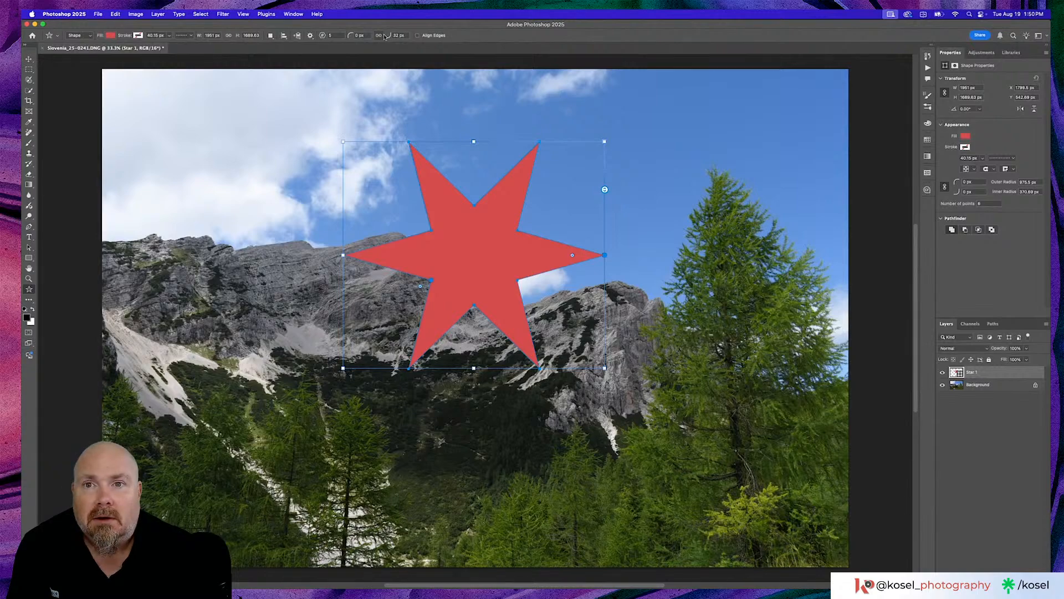
drag(387, 37, 349, 38)
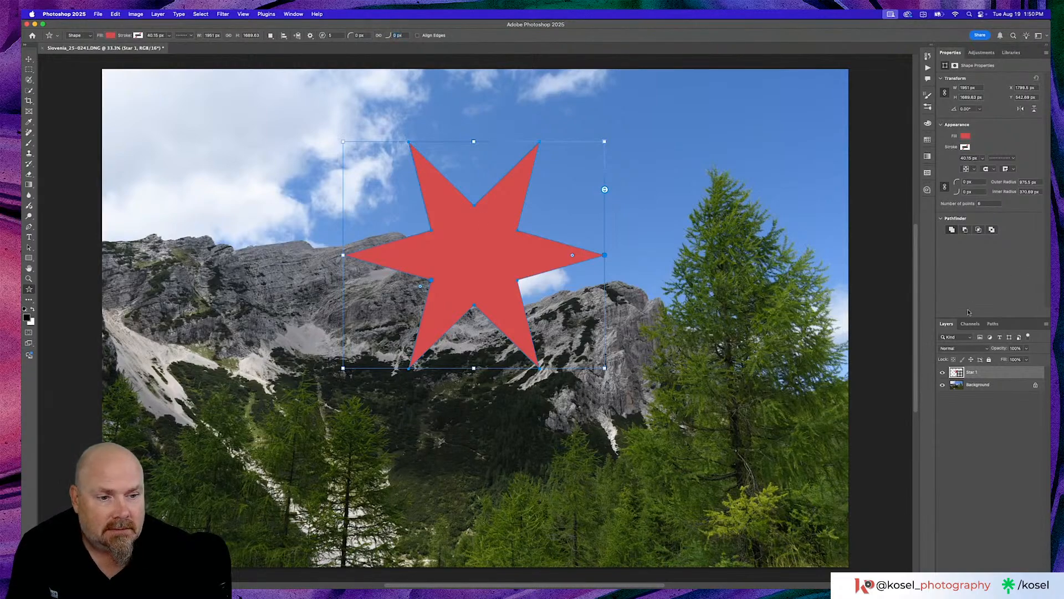
- Add a Color Lookup adjustment above the Background layer, try the FoggyNight.3DL look, and switch it to Moonlight.3DL
click(1005, 387)
click(993, 582)
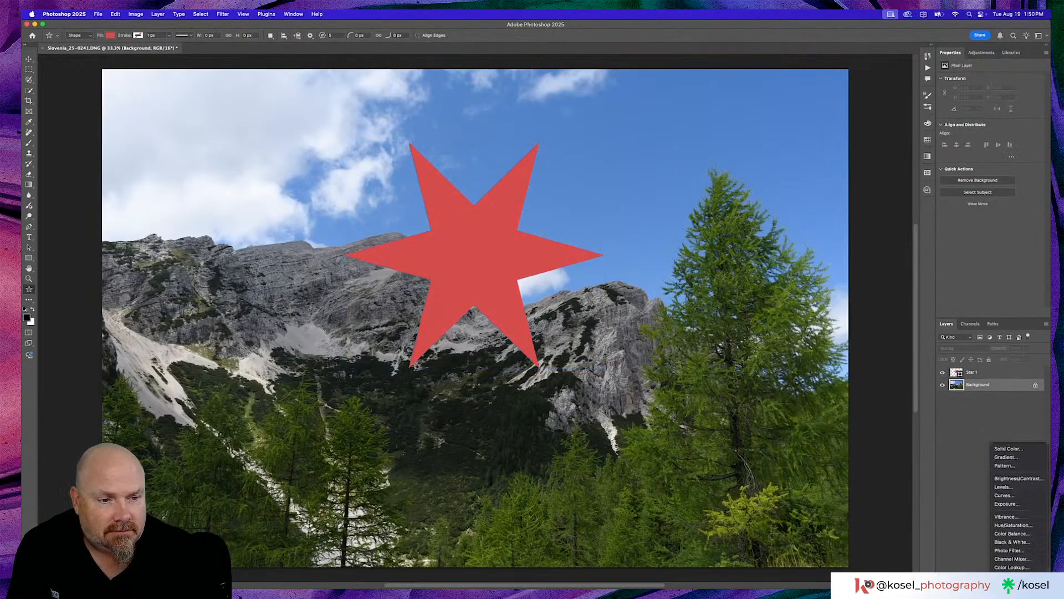
scroll(1007, 476, down, 3)
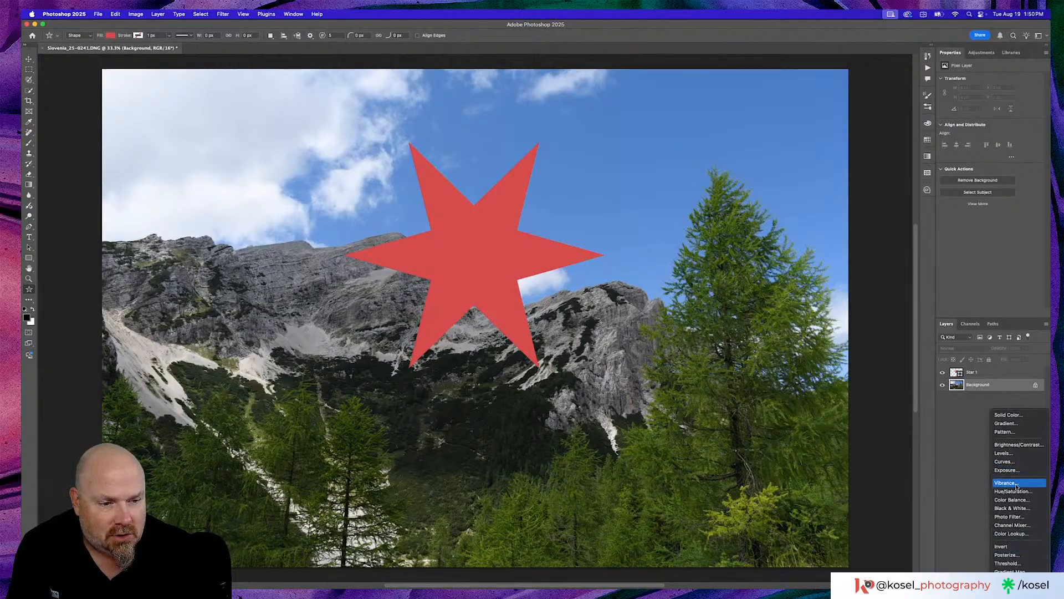
click(1015, 533)
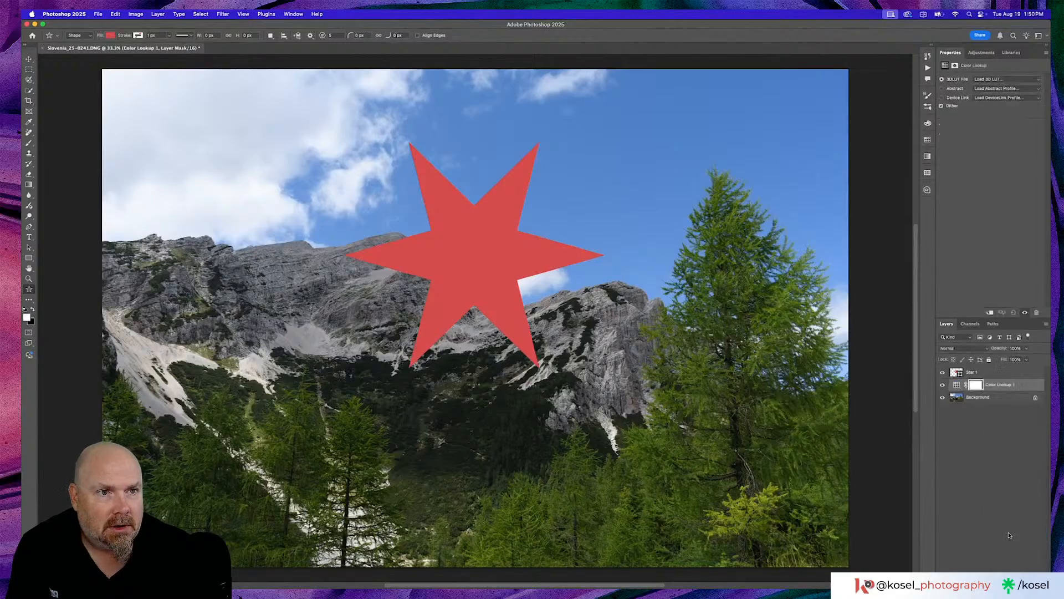
click(1009, 79)
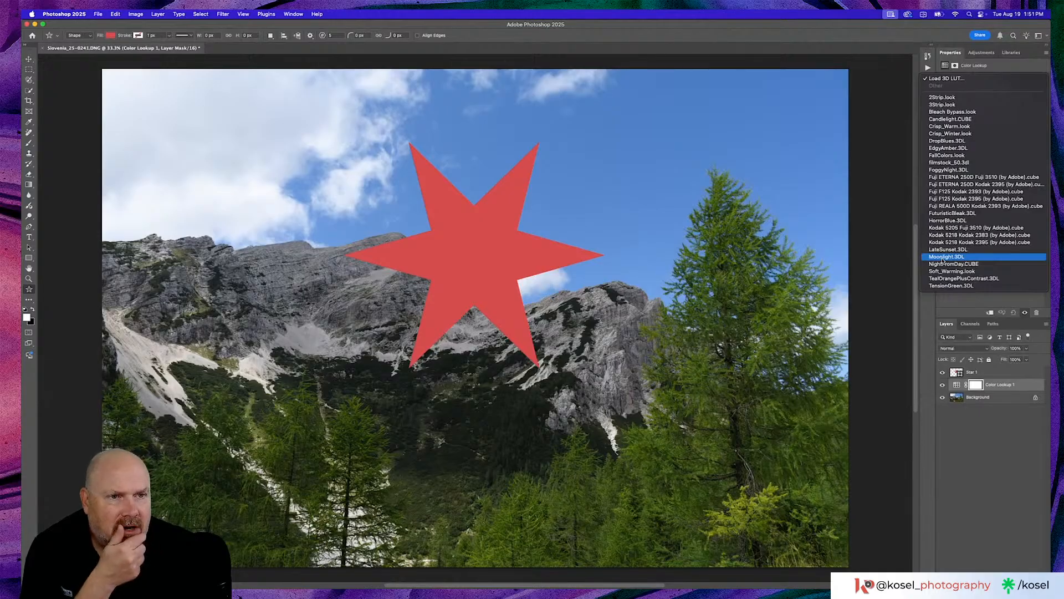
click(947, 171)
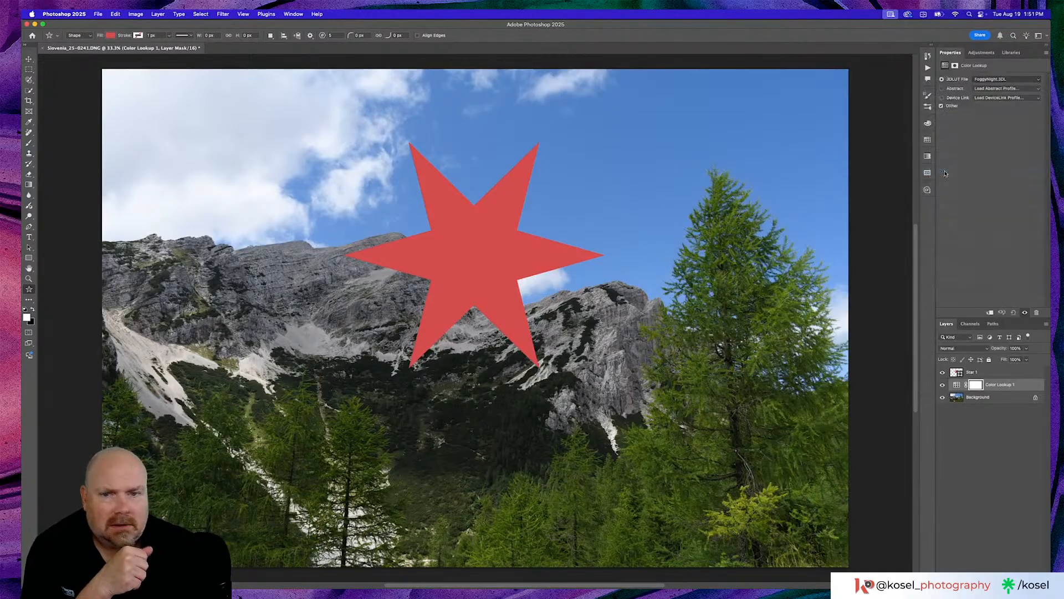
click(993, 80)
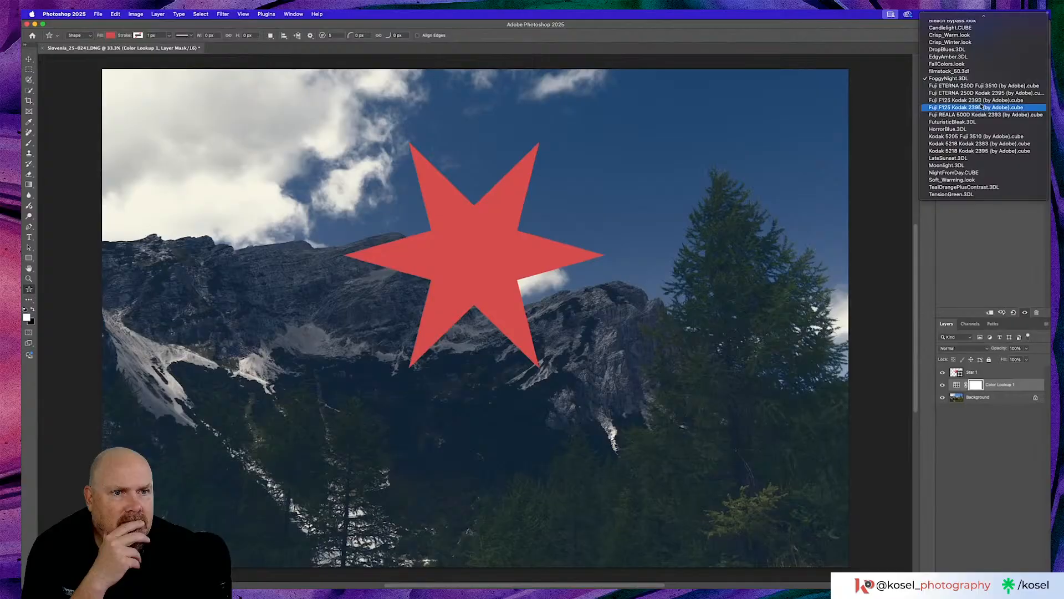
click(946, 165)
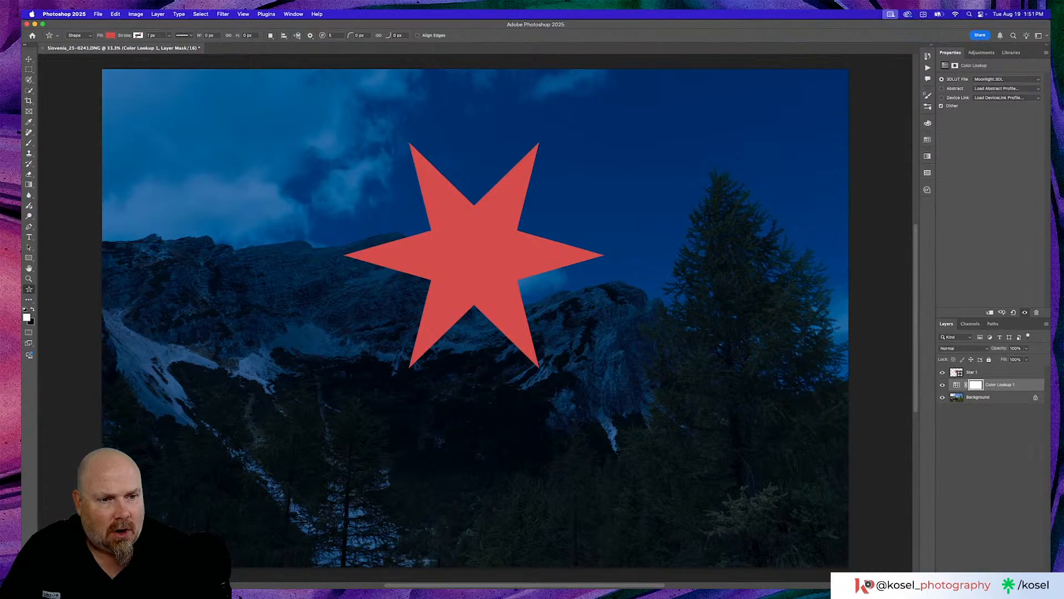
- Round both the outer and inner corners of the star, with the inner corner radius at 142 px
click(982, 371)
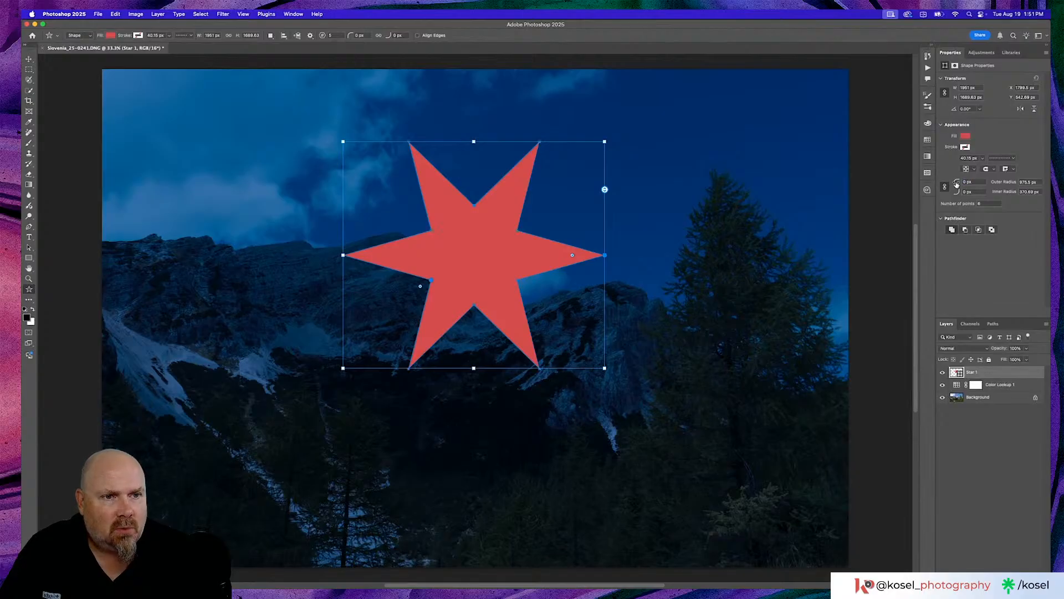
drag(956, 184, 1013, 193)
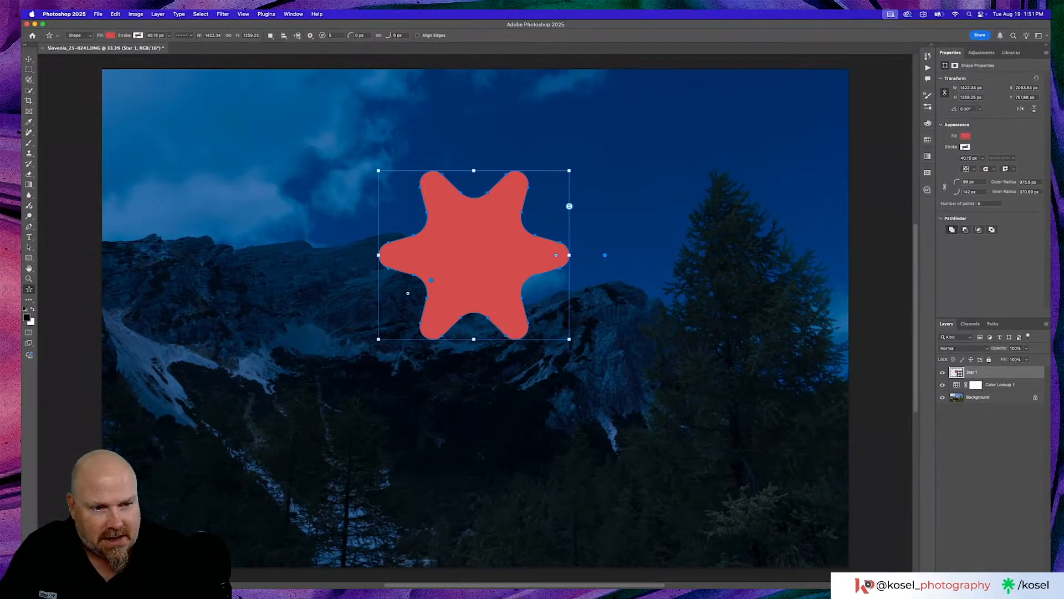
- Delete the star layer and the Color Lookup adjustment layer, leaving only the Background
click(1037, 583)
click(544, 197)
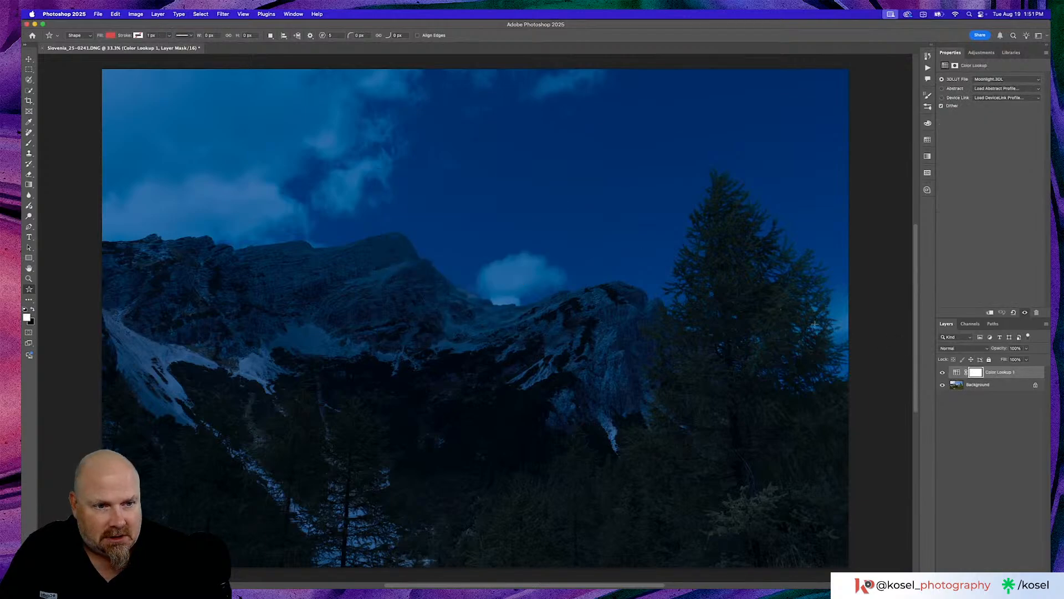
click(954, 373)
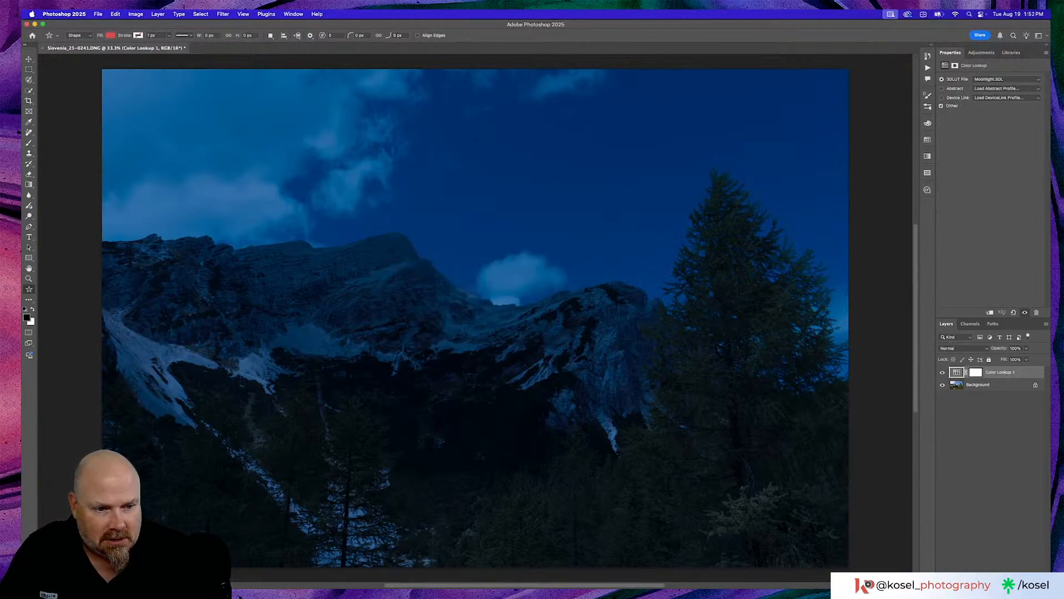
key(Delete)
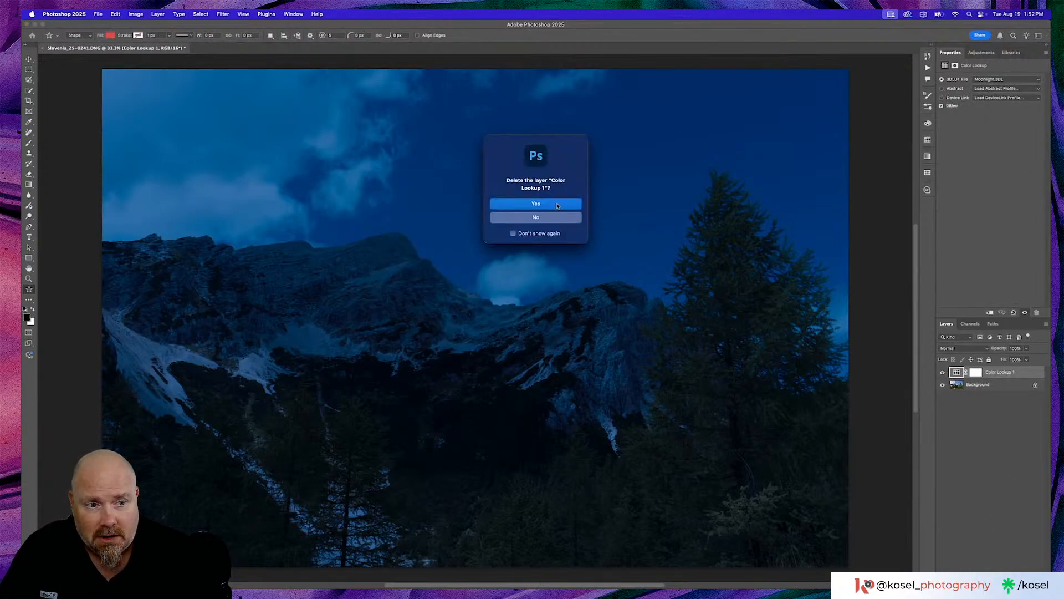
click(556, 204)
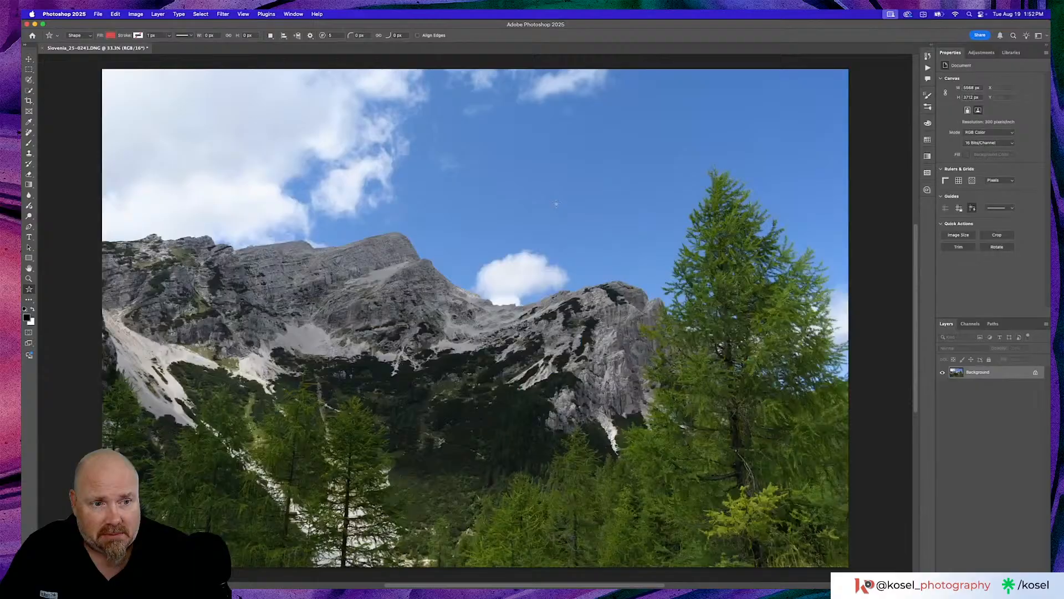
- Open the photo in the Camera Raw Filter, dismiss the welcome window, and apply the Dust option of Distraction Removal
click(222, 14)
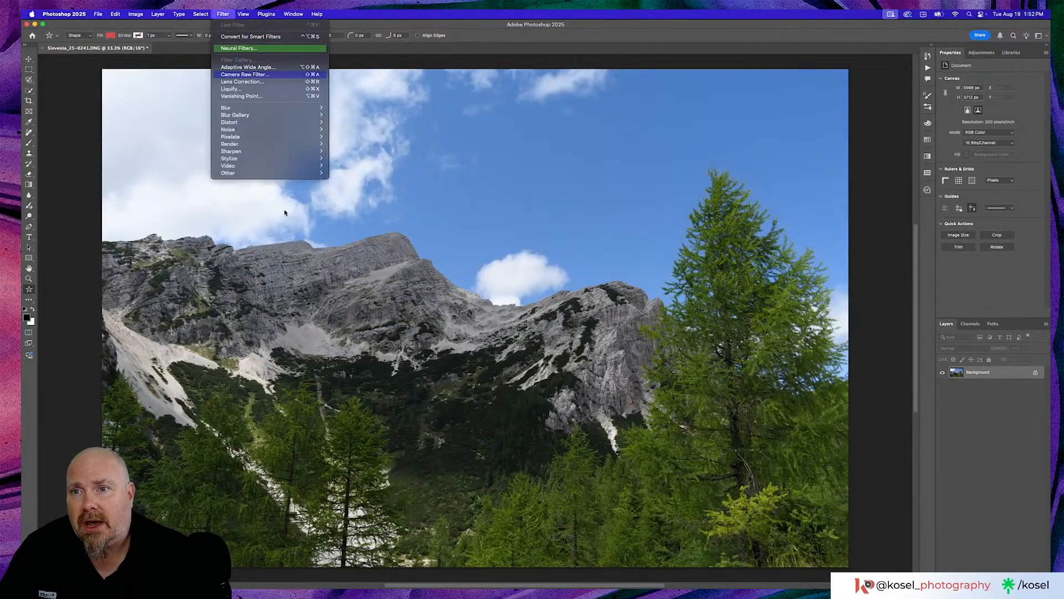
click(249, 74)
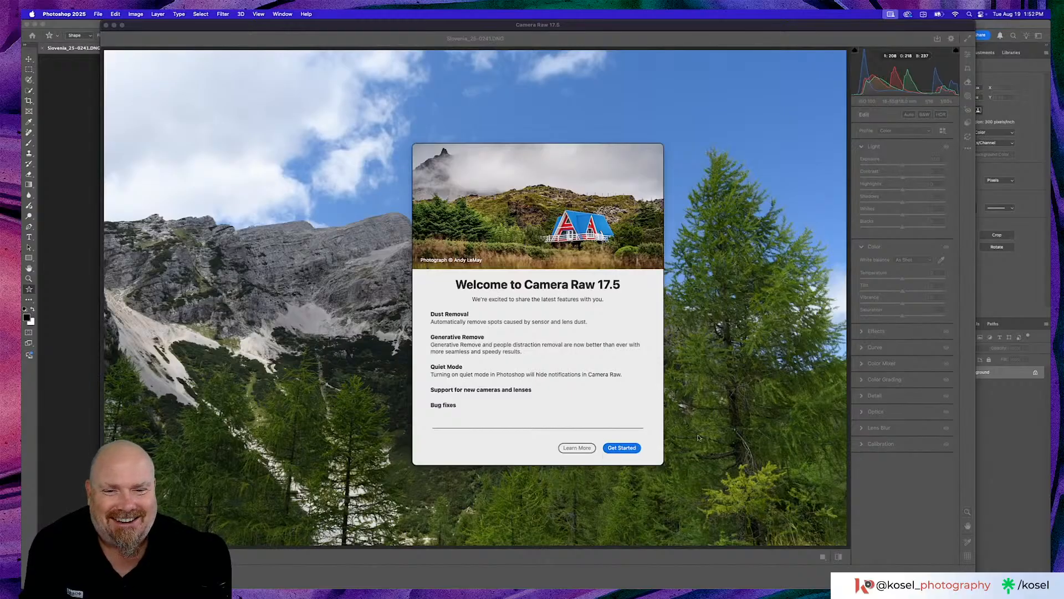
click(623, 451)
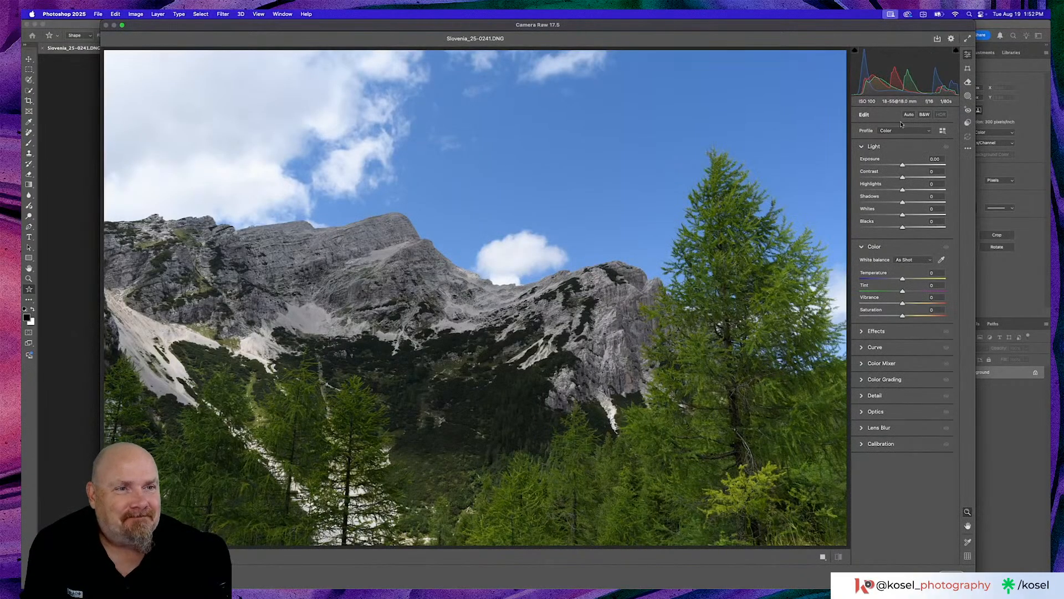
click(969, 82)
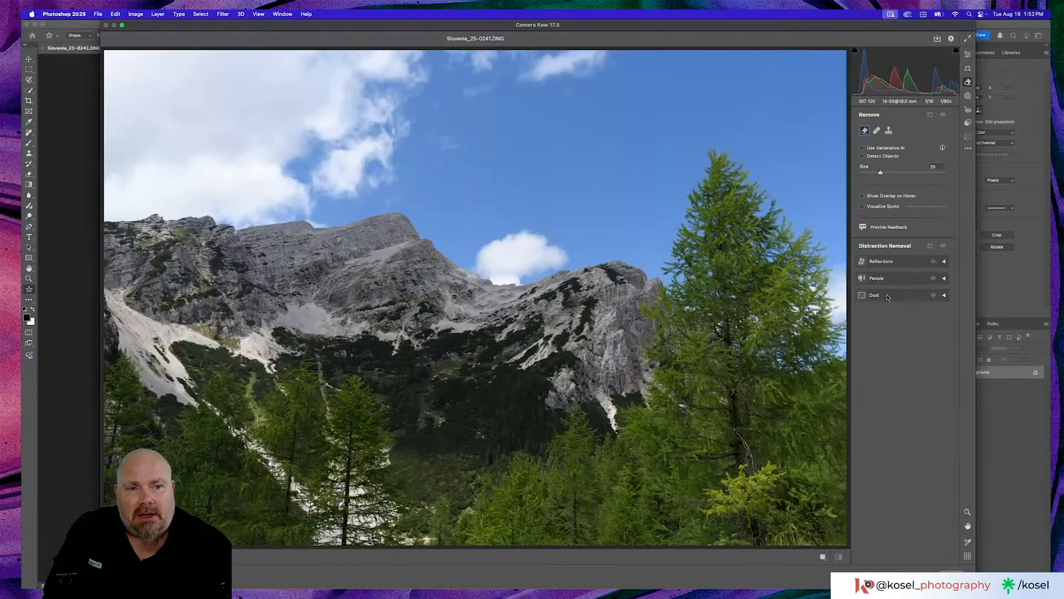
click(704, 298)
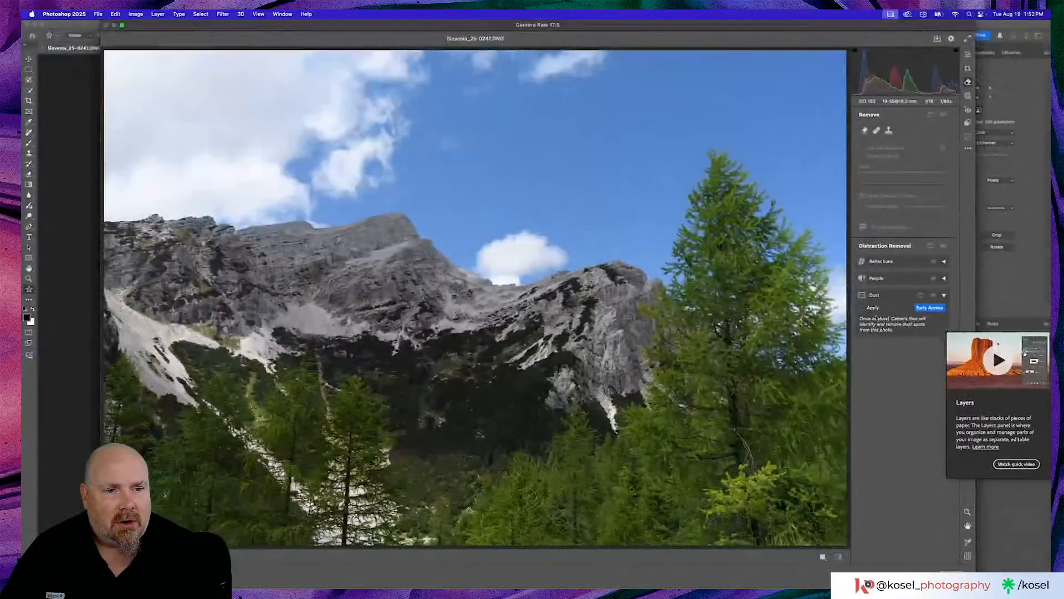
click(863, 308)
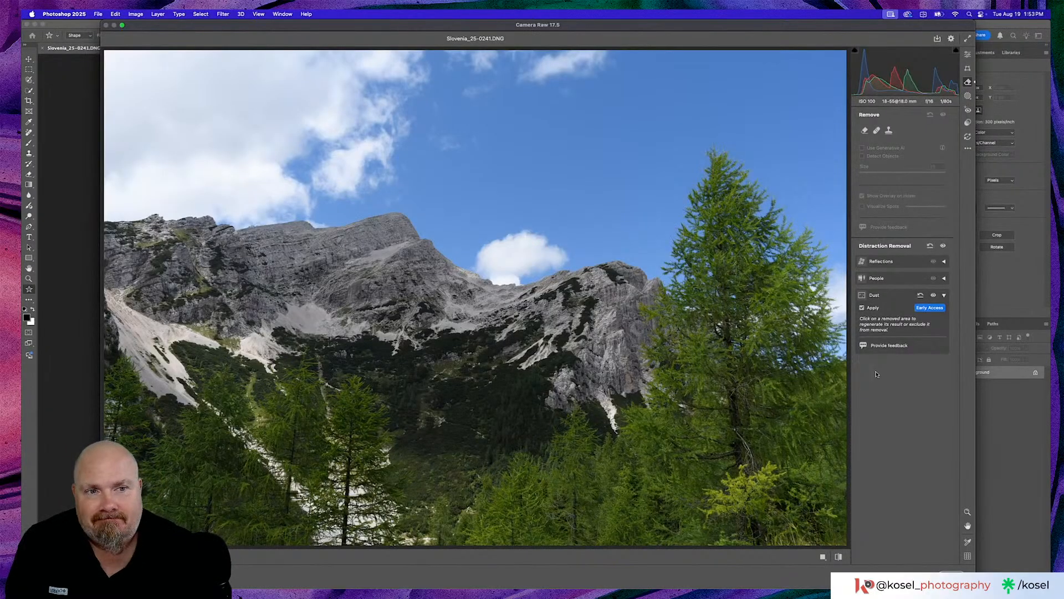
- Examine the photo for dust with Visualize Spots at a raised threshold, and cancel Camera Raw, discarding all changes
click(863, 132)
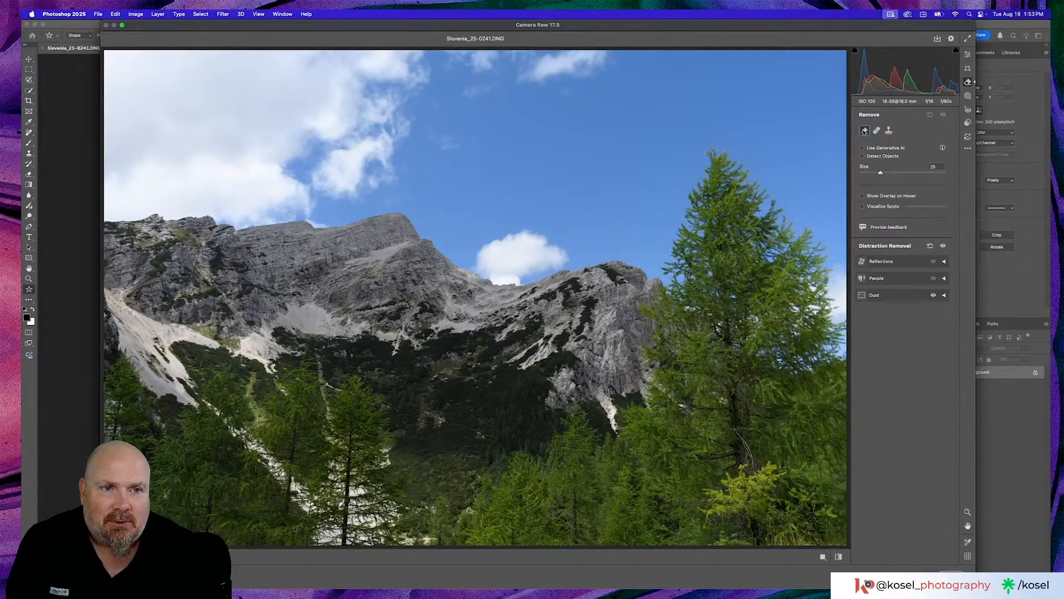
click(862, 206)
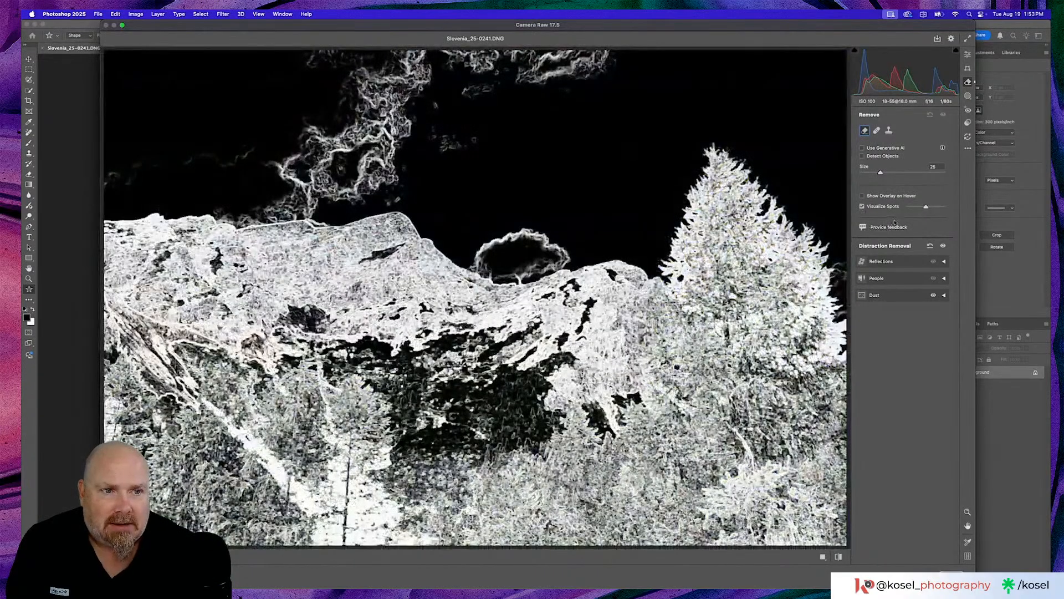
drag(926, 206, 939, 208)
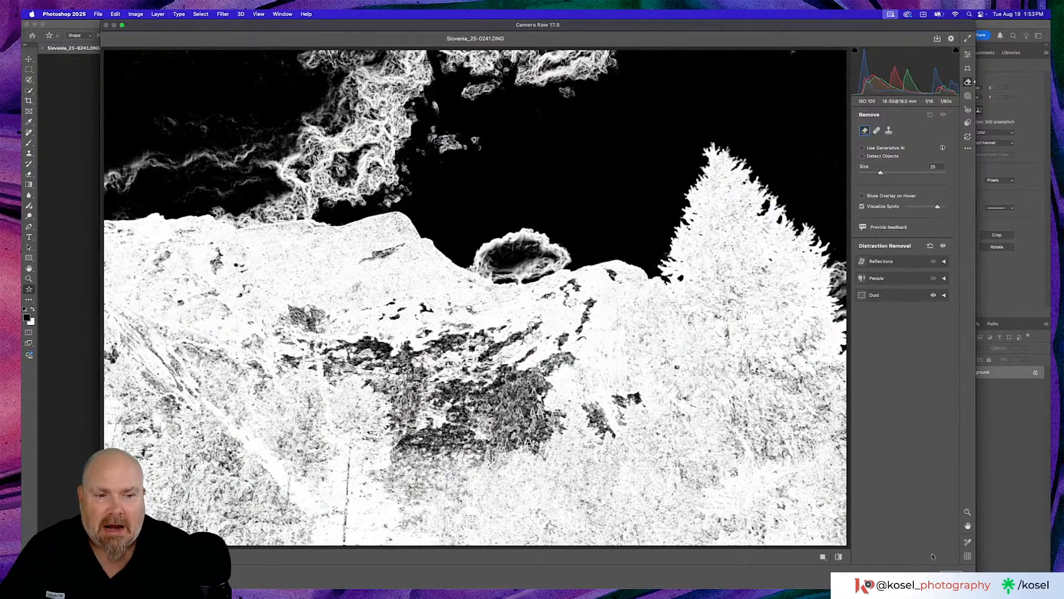
click(917, 571)
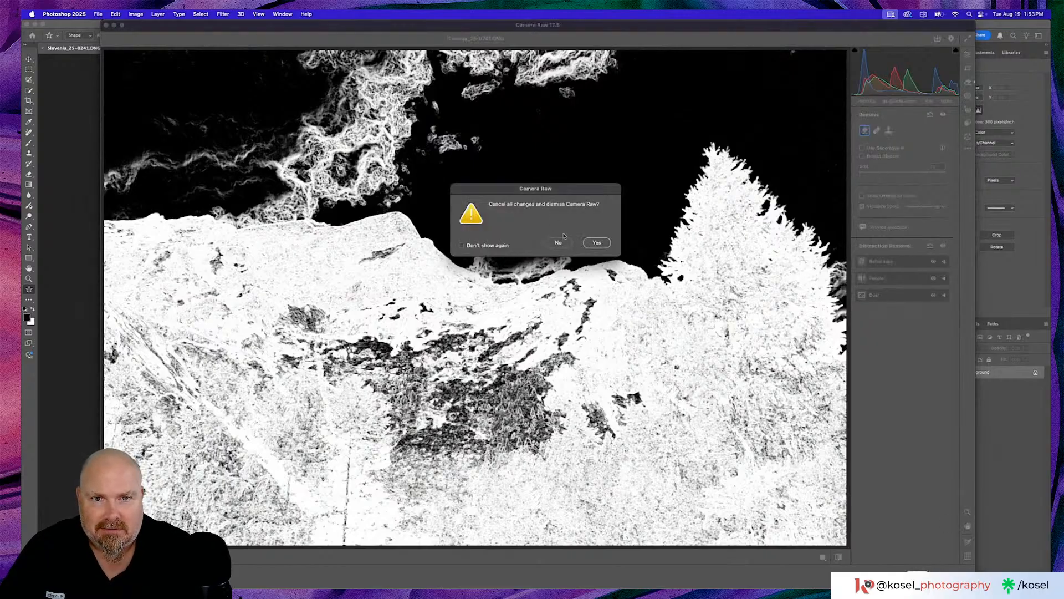
click(595, 242)
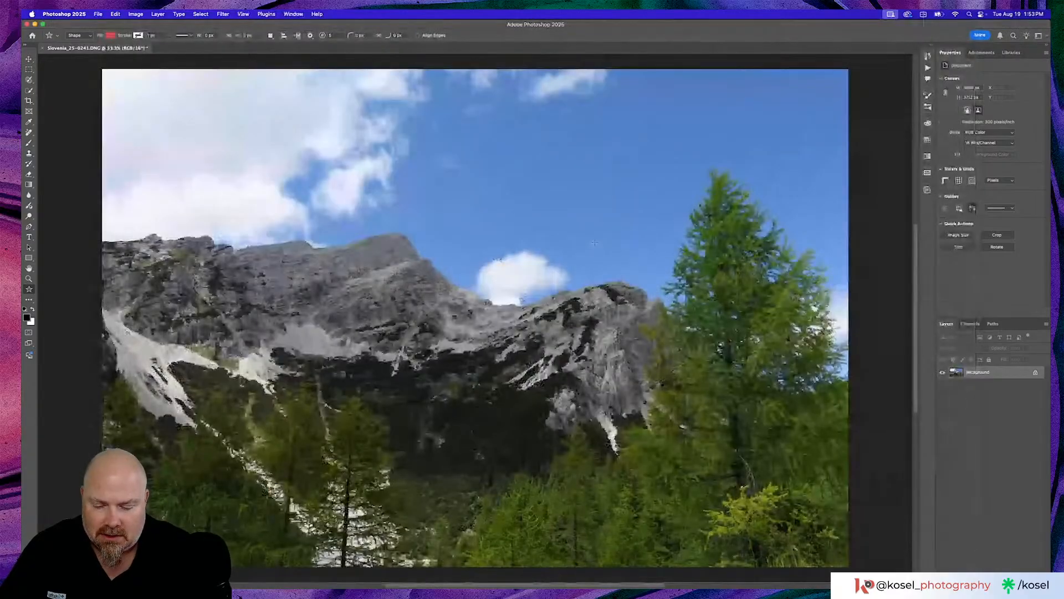
- Switch to Lightroom Classic and open Slovenia_25-0241.DNG in Develop with the Remove tool and Visualize Spots active
key(super+Tab)
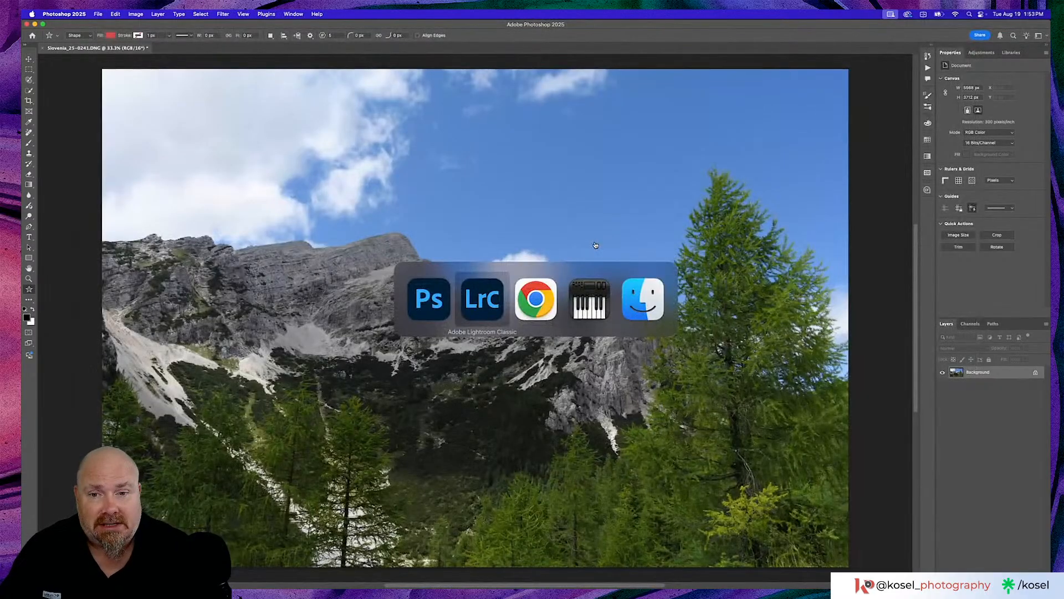
key(super+Tab)
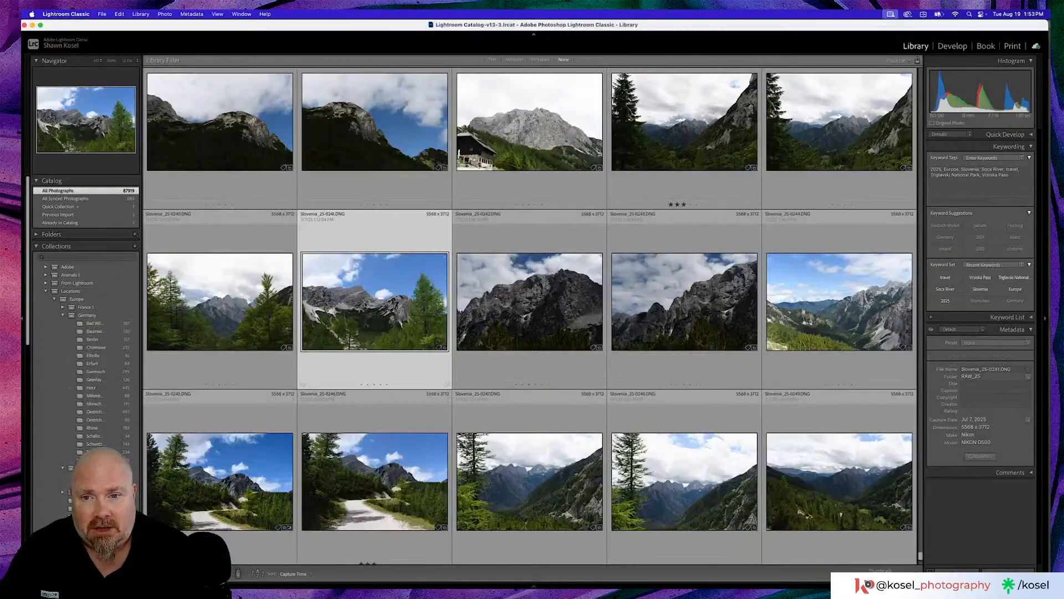
double_click(355, 304)
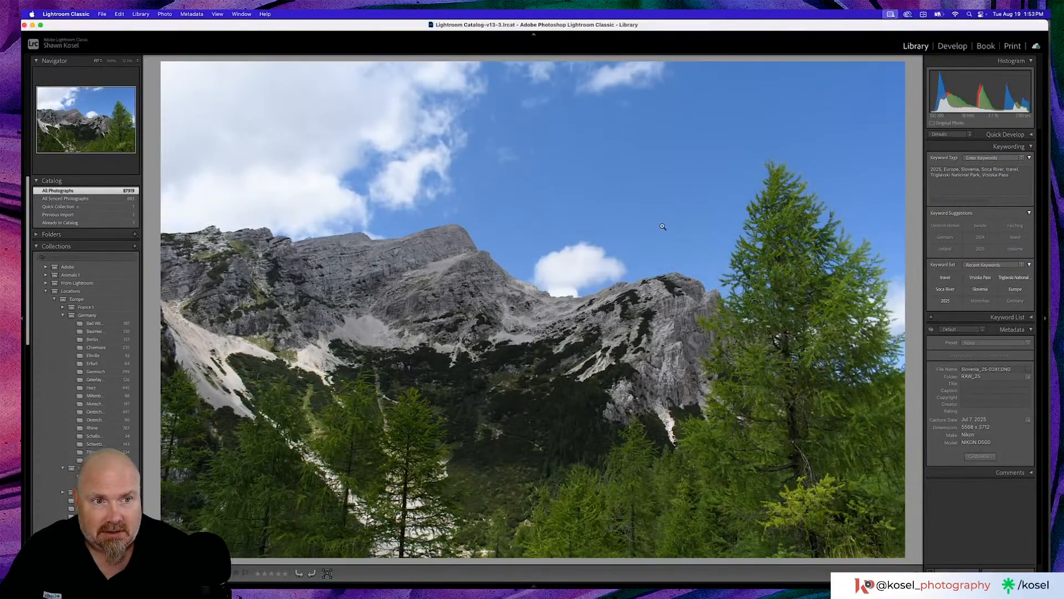
key(d)
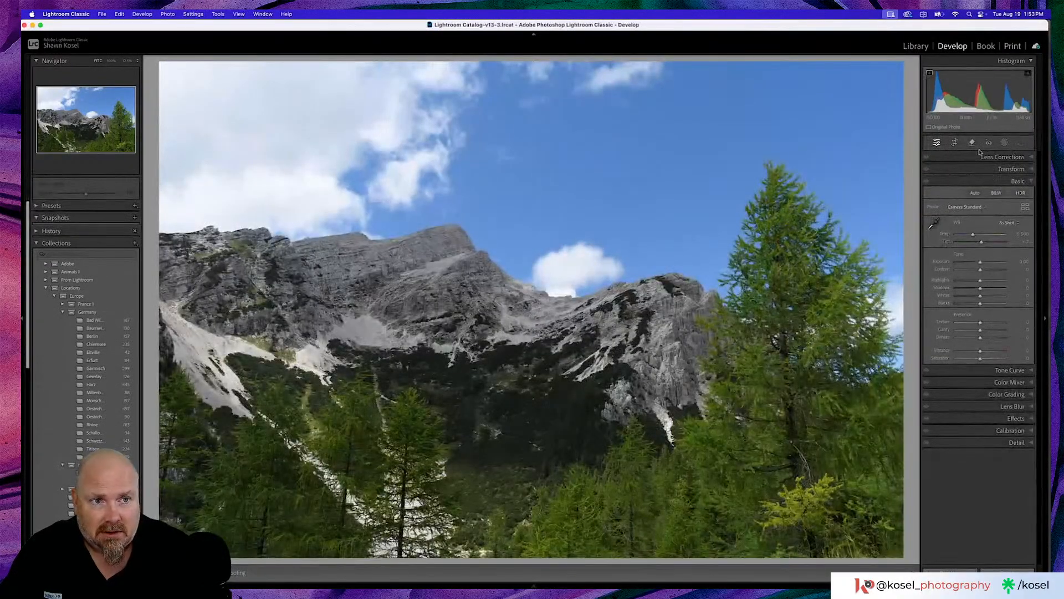
click(972, 143)
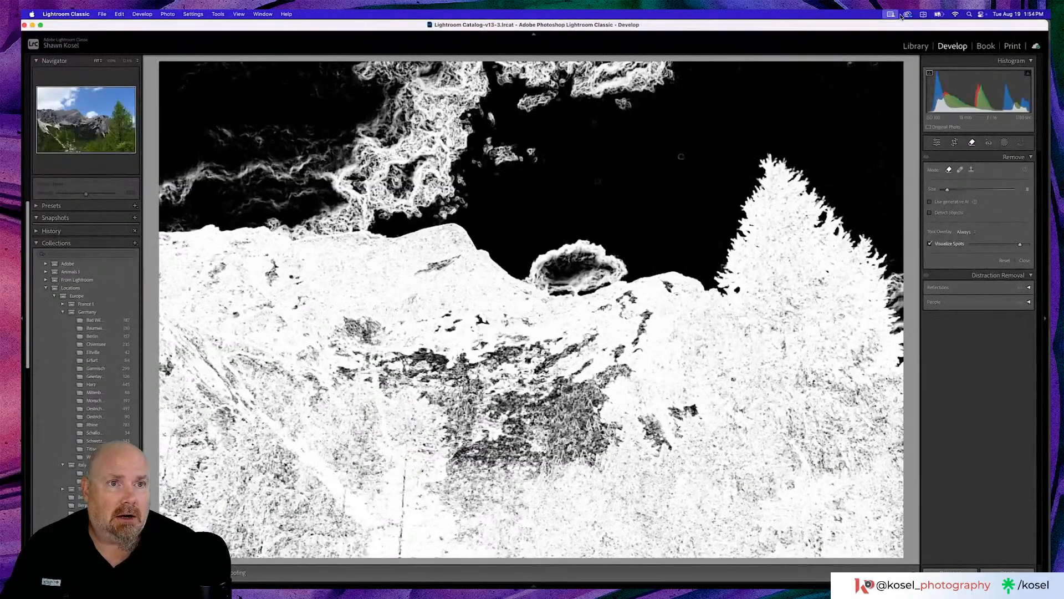
- Open Creative Cloud, look through the Beta category of apps, and close its window
click(907, 15)
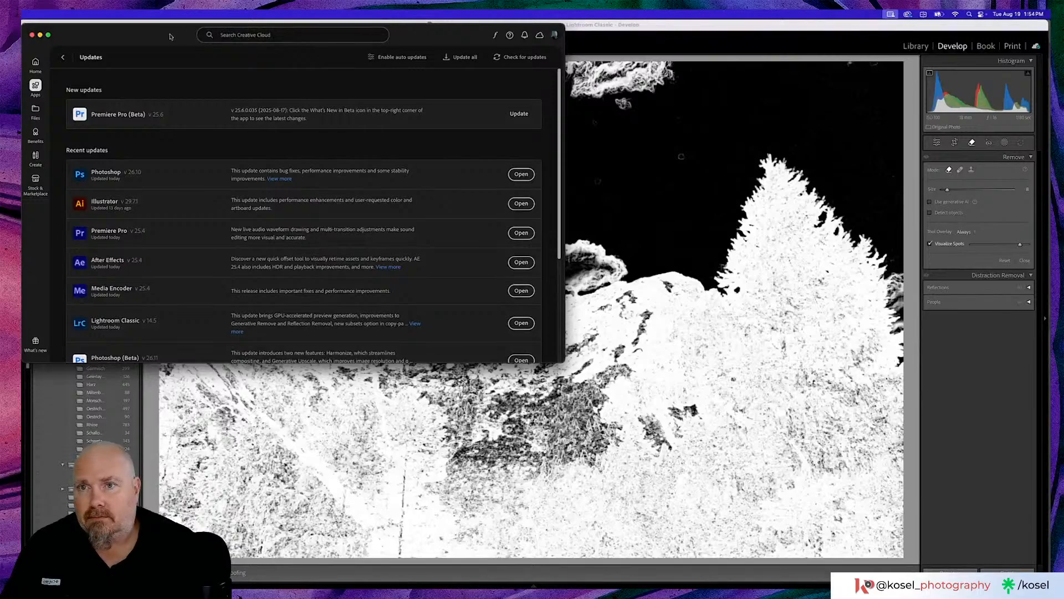
drag(169, 28, 376, 45)
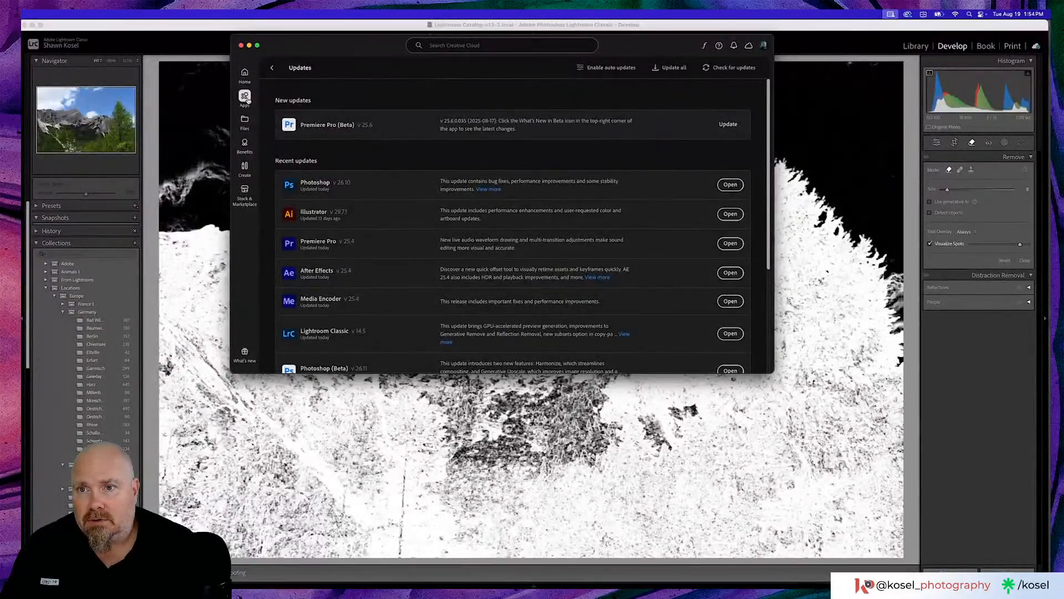
click(245, 75)
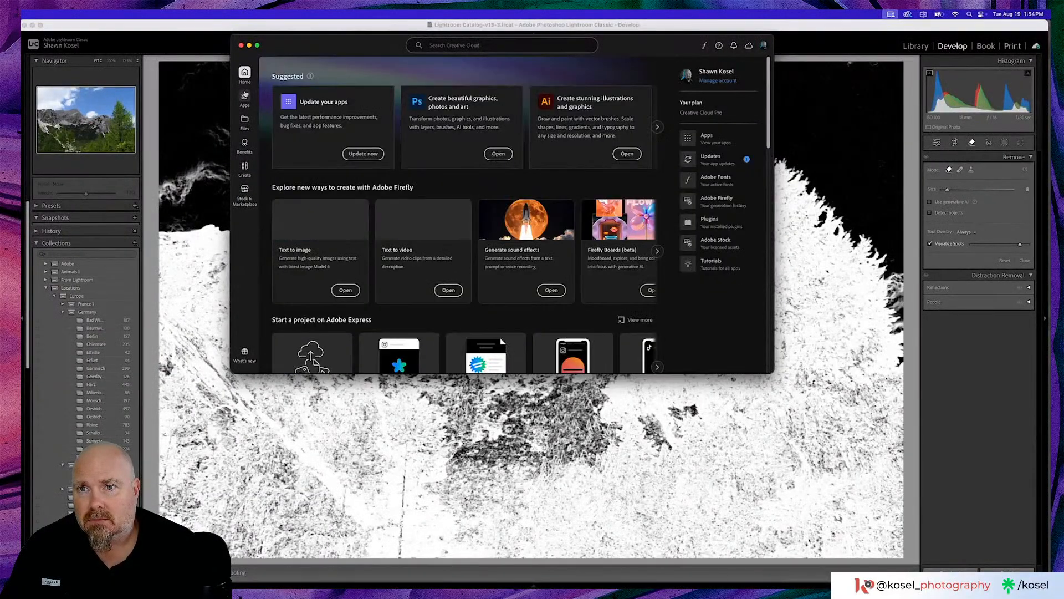
click(245, 98)
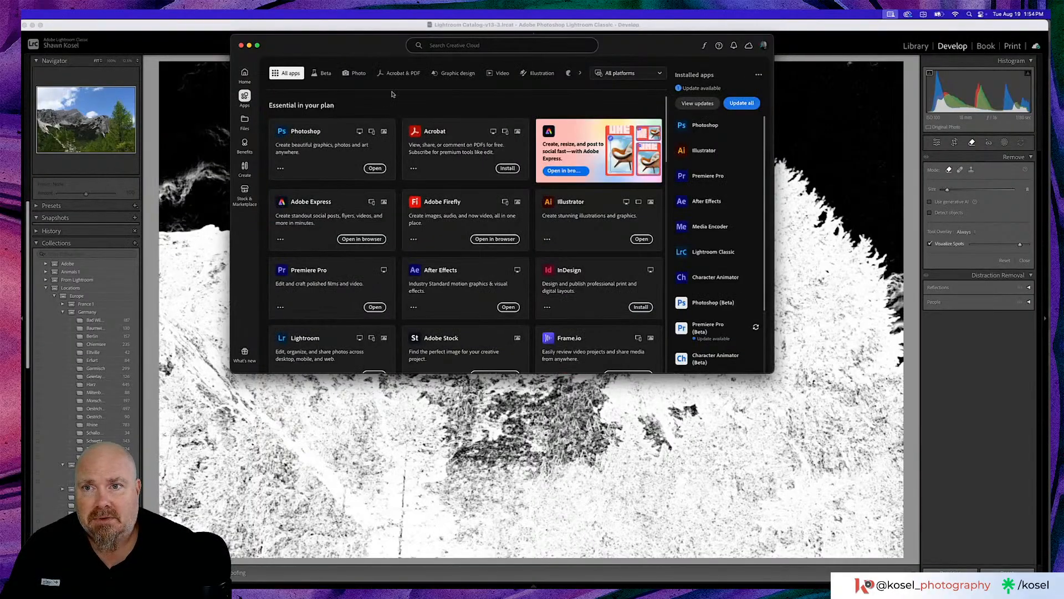
click(313, 73)
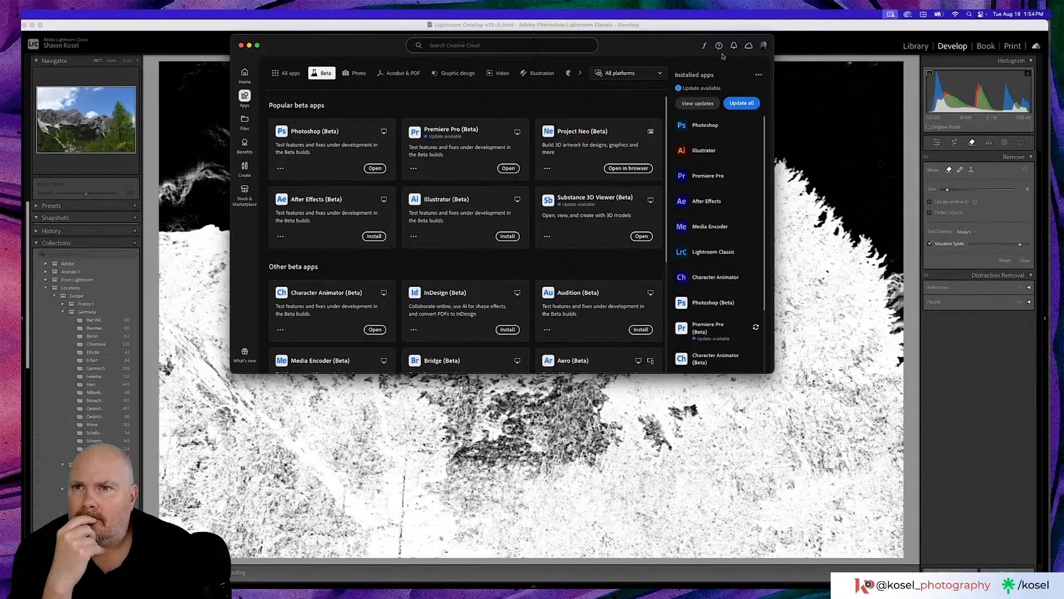
click(241, 46)
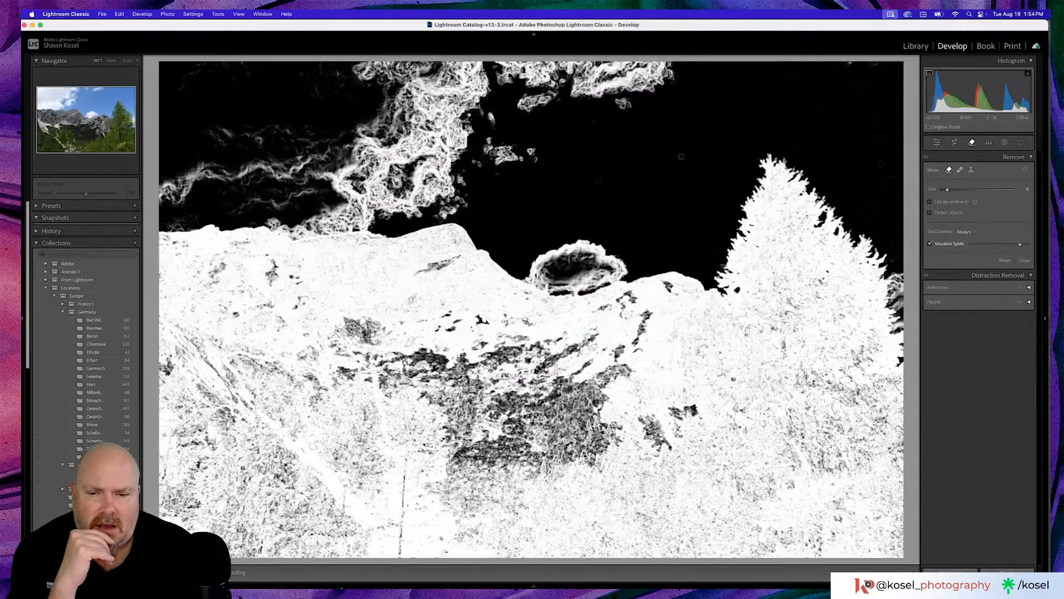
- Switch to Photoshop 2025, close Slovenia_25-0241.DNG without saving, and quit the application
click(454, 570)
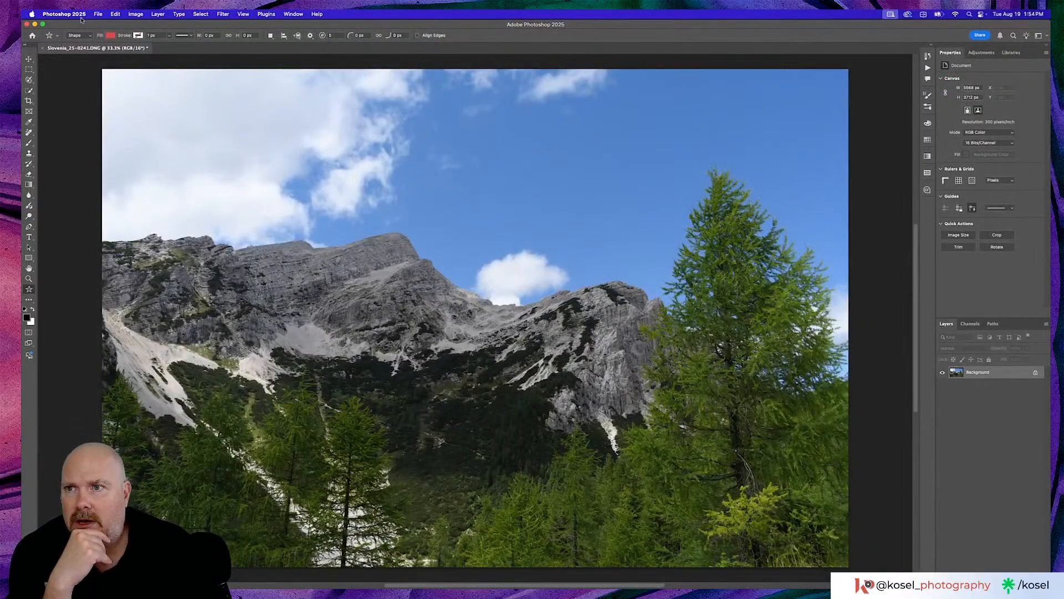
click(40, 49)
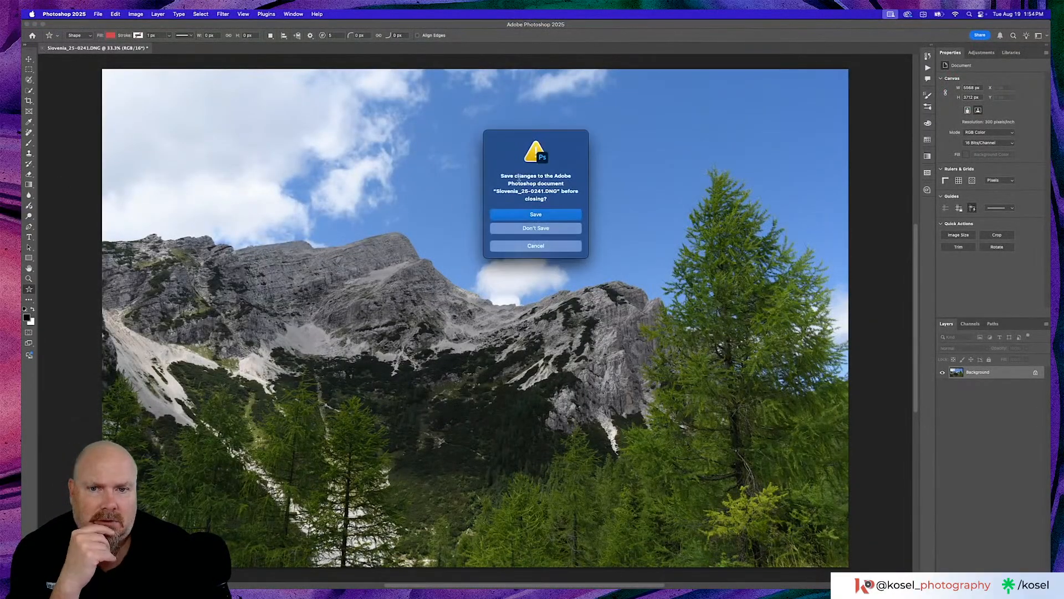
click(554, 233)
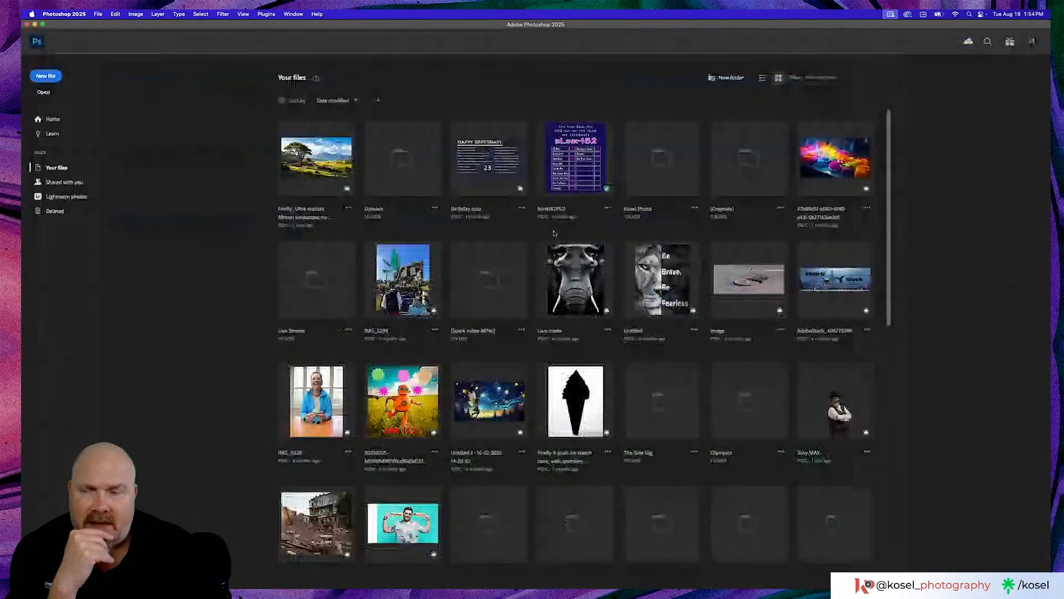
click(62, 14)
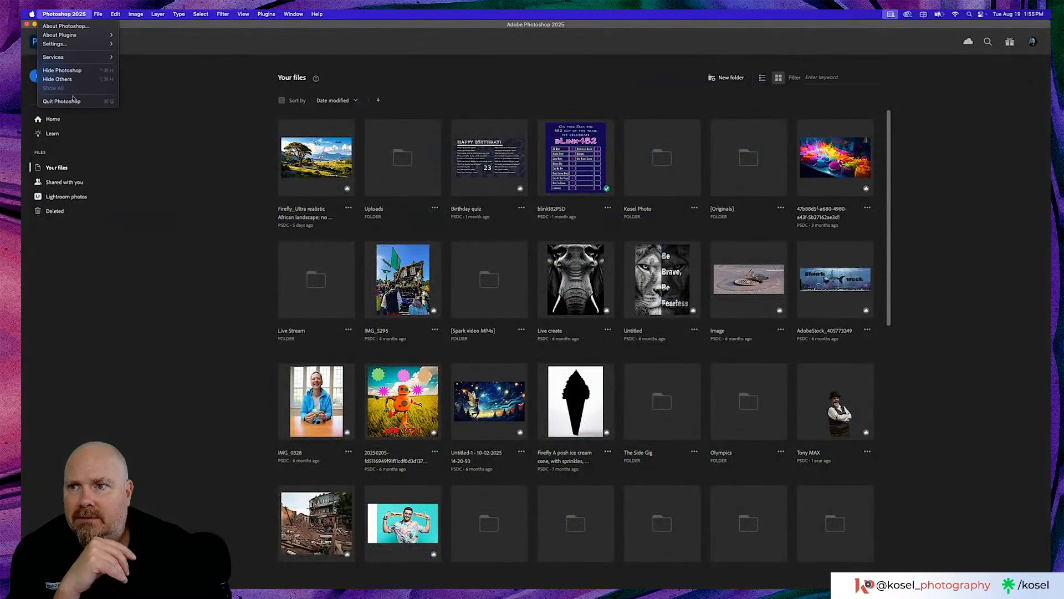
click(74, 100)
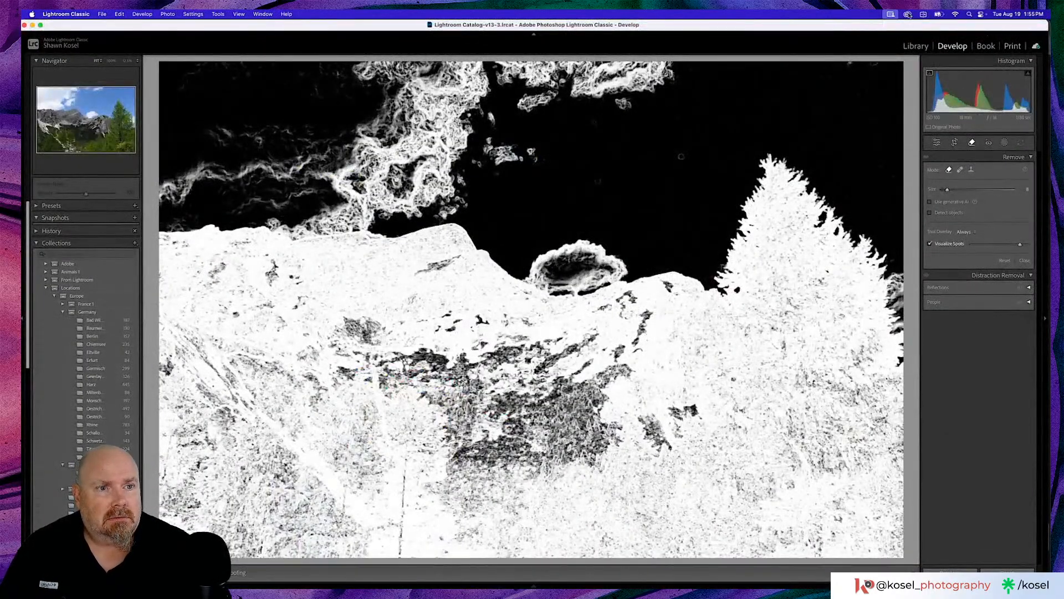
- Leave the Remove tool in Lightroom Classic and launch Photoshop (Beta) from Creative Cloud
click(937, 143)
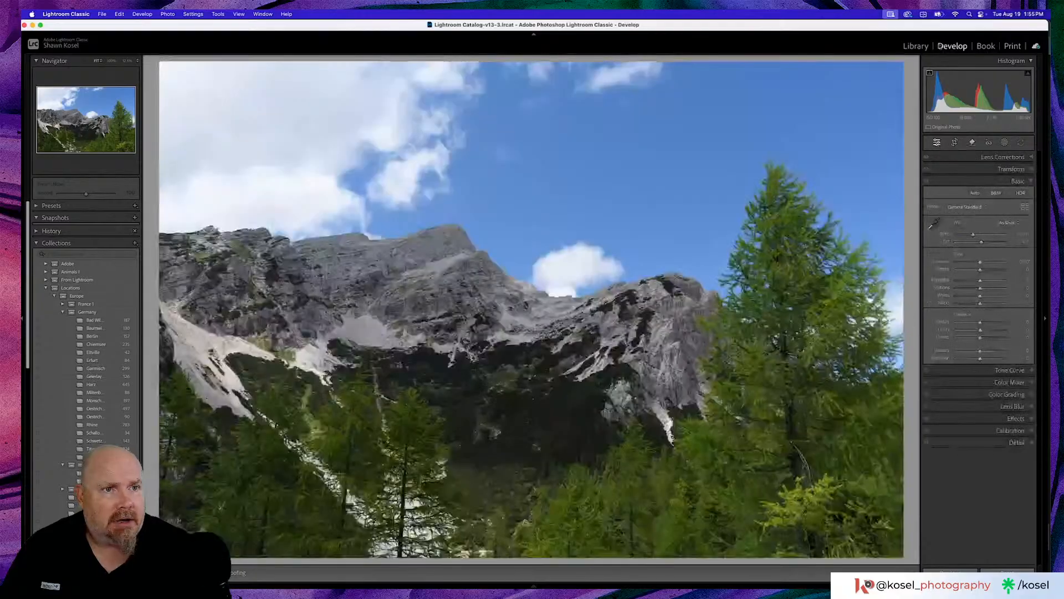
click(907, 14)
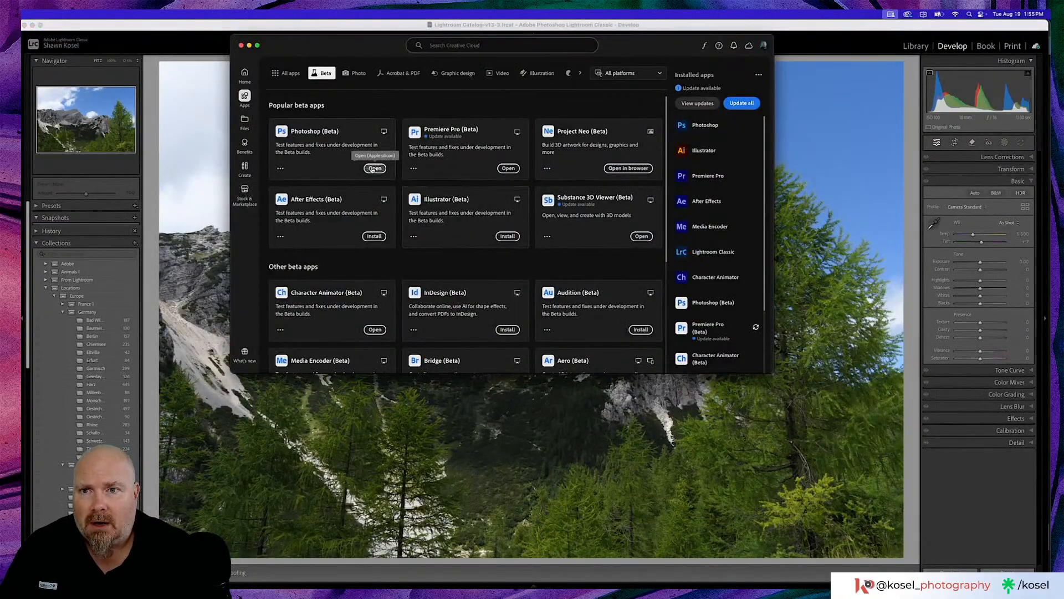
click(242, 45)
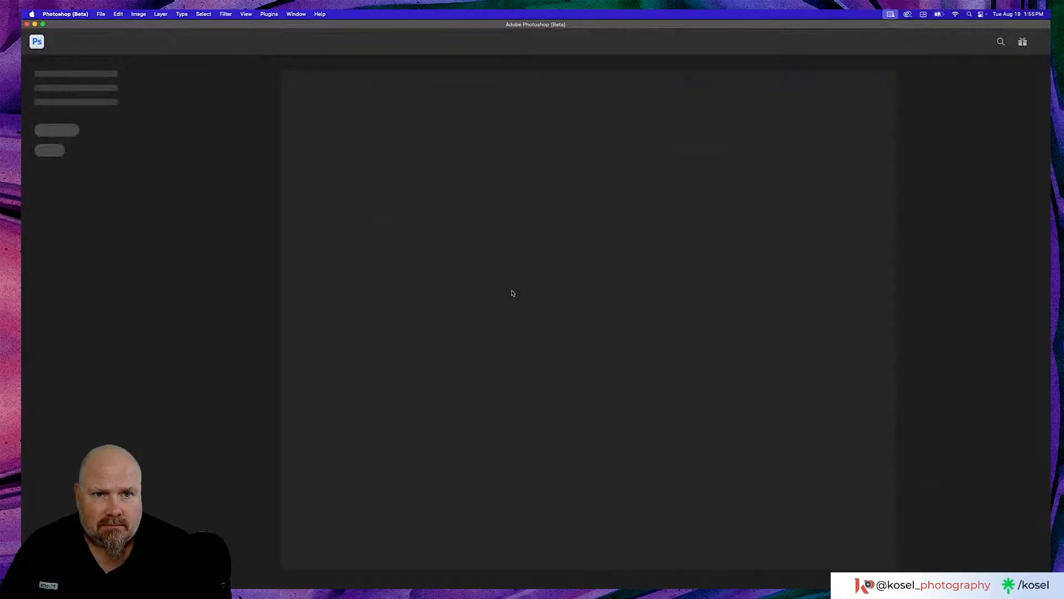
- Return to Lightroom Classic's Library grid and try to edit Slovenia_25-0241.DNG in another application, closing the External Editing preferences without changes
mouse_move(428, 586)
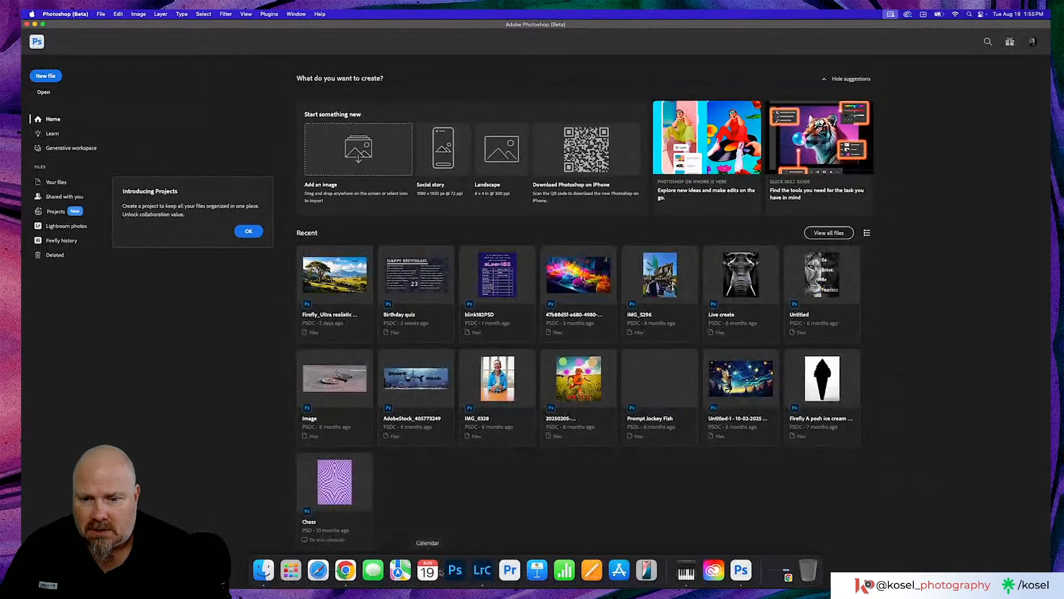
click(493, 573)
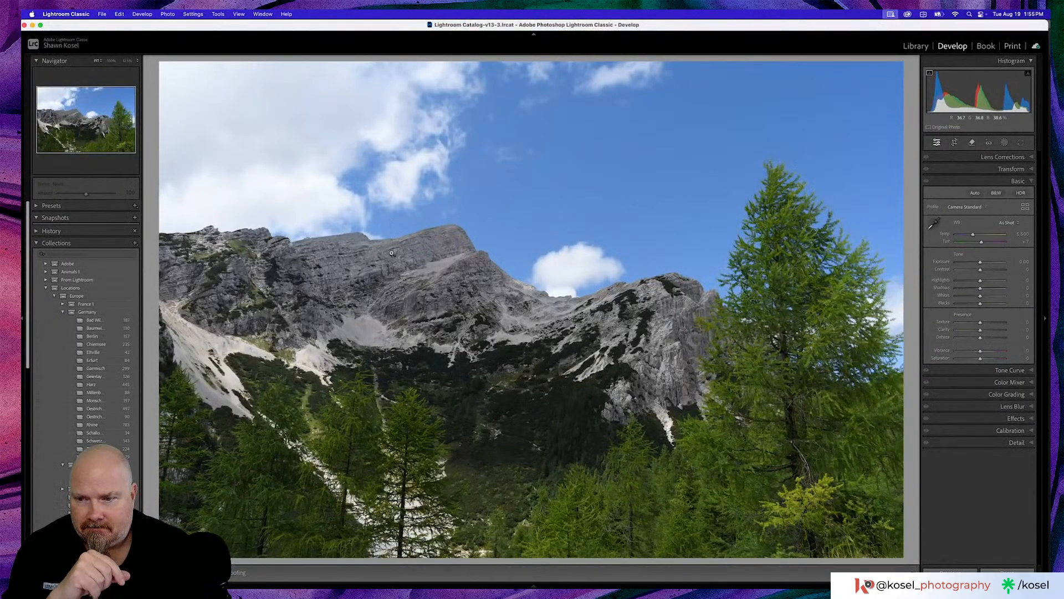
key(g)
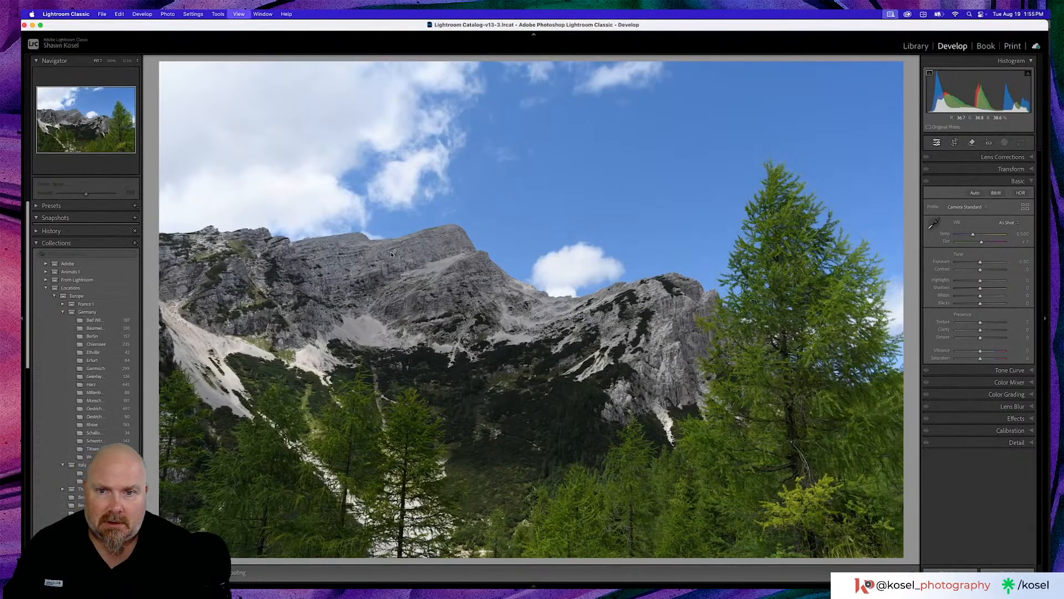
right_click(384, 296)
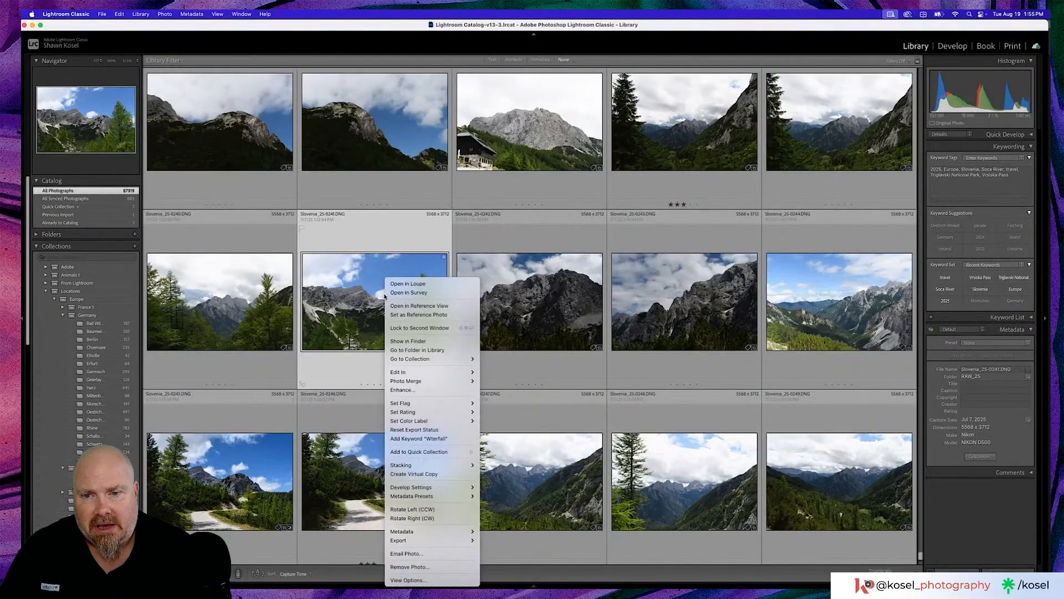
mouse_move(444, 371)
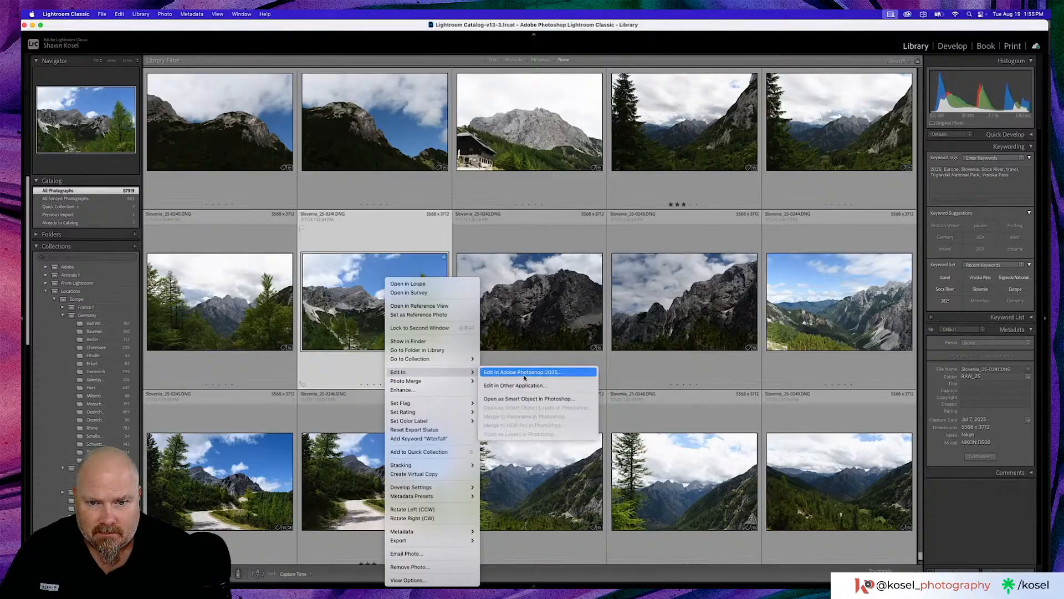
click(521, 385)
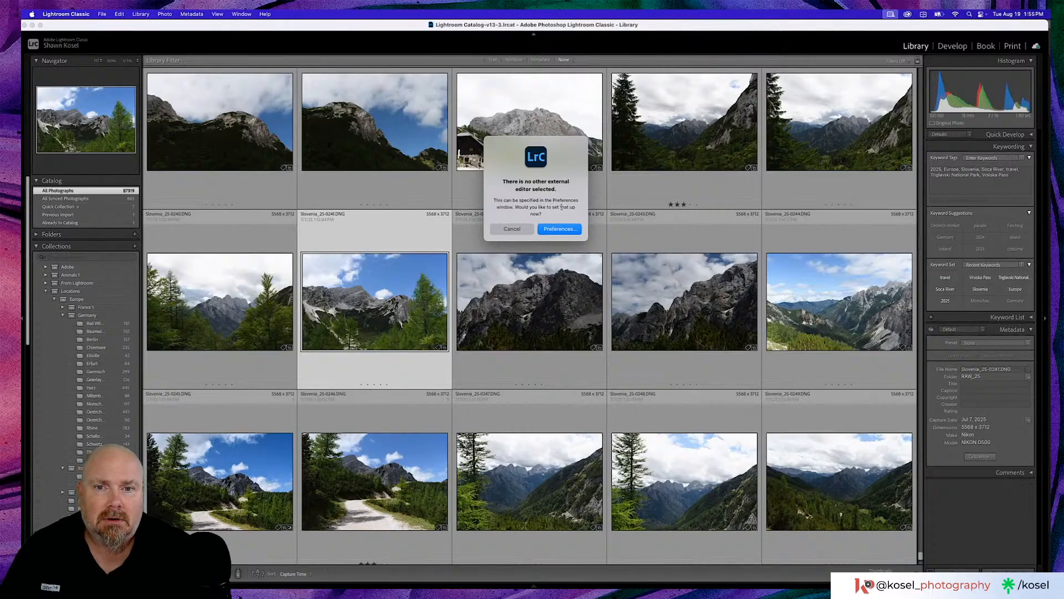
click(558, 230)
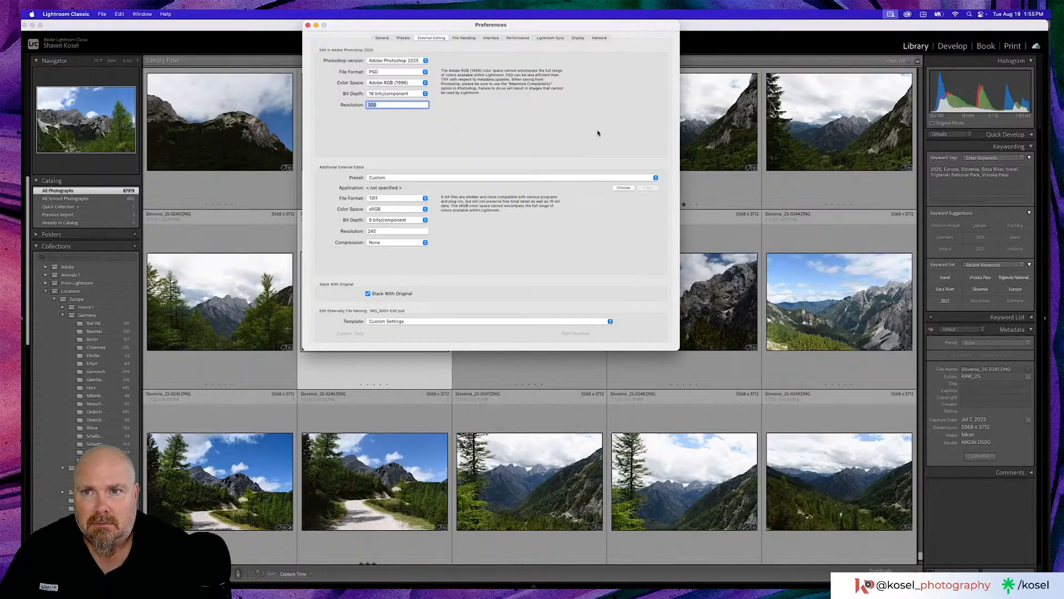
click(308, 27)
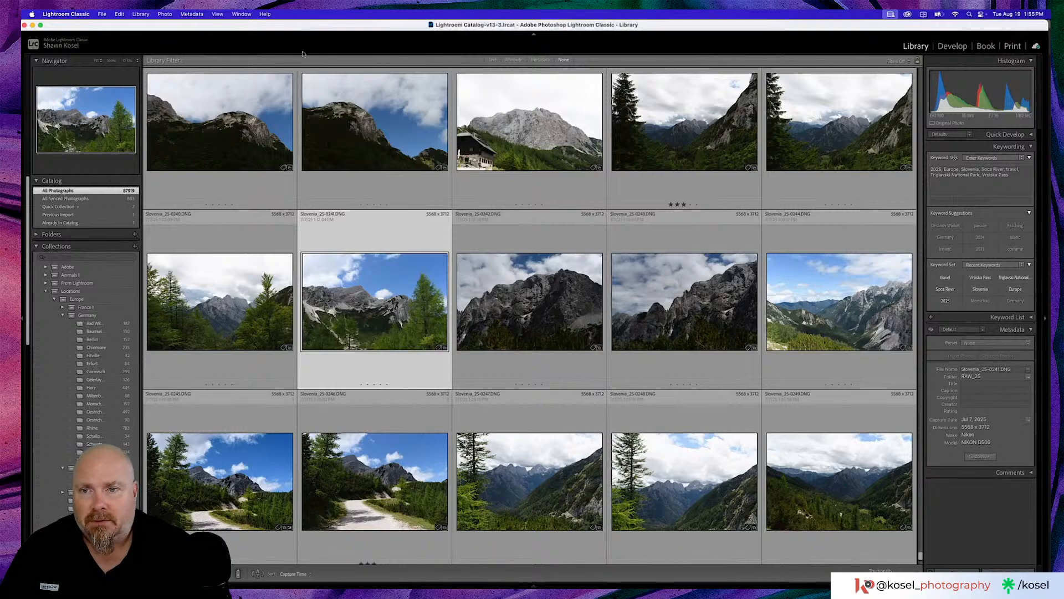
click(368, 221)
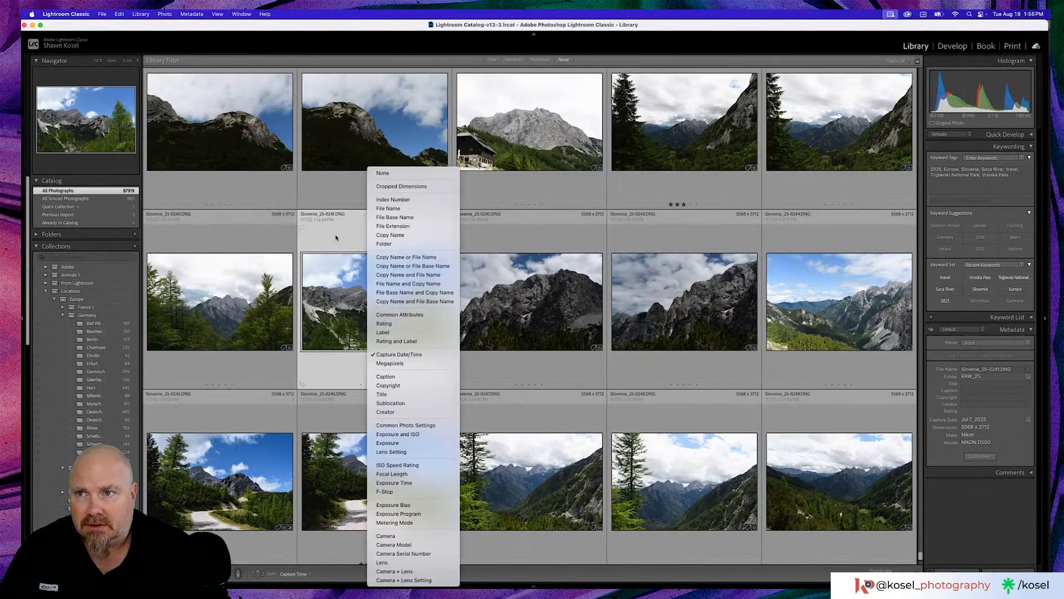
click(336, 237)
- Switch to Finder and open IMG_5725.HEIC from the Downloads folder in Adobe Photoshop (Beta)
mouse_move(266, 593)
click(262, 563)
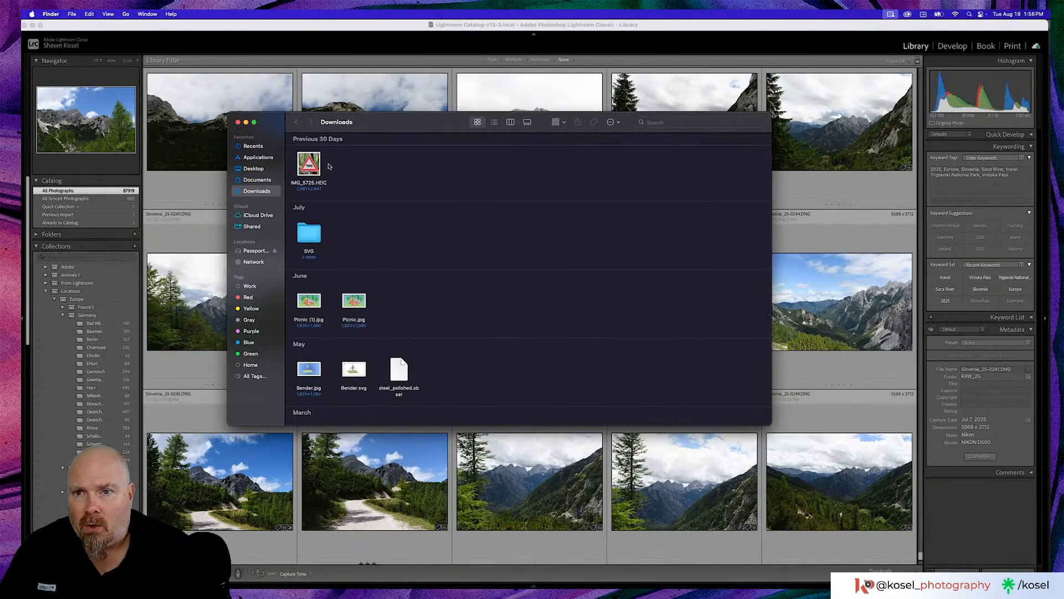
right_click(317, 163)
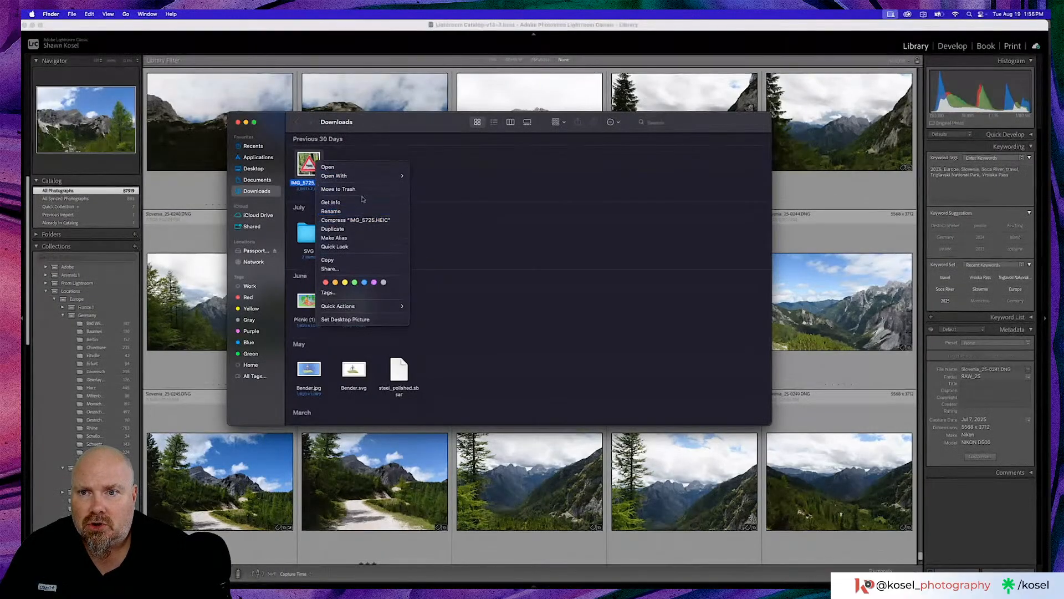
mouse_move(367, 176)
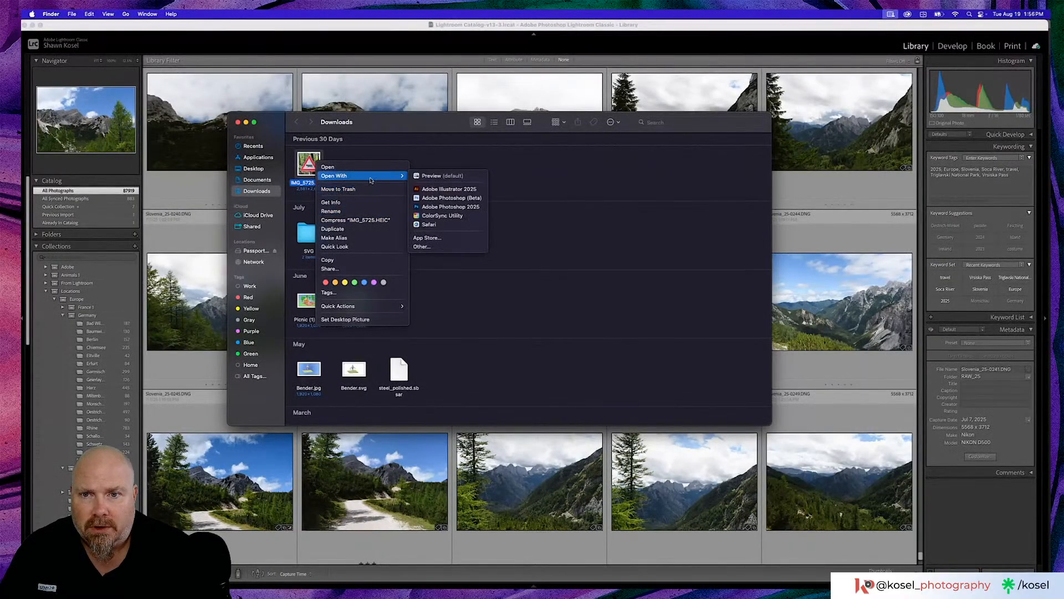
click(439, 198)
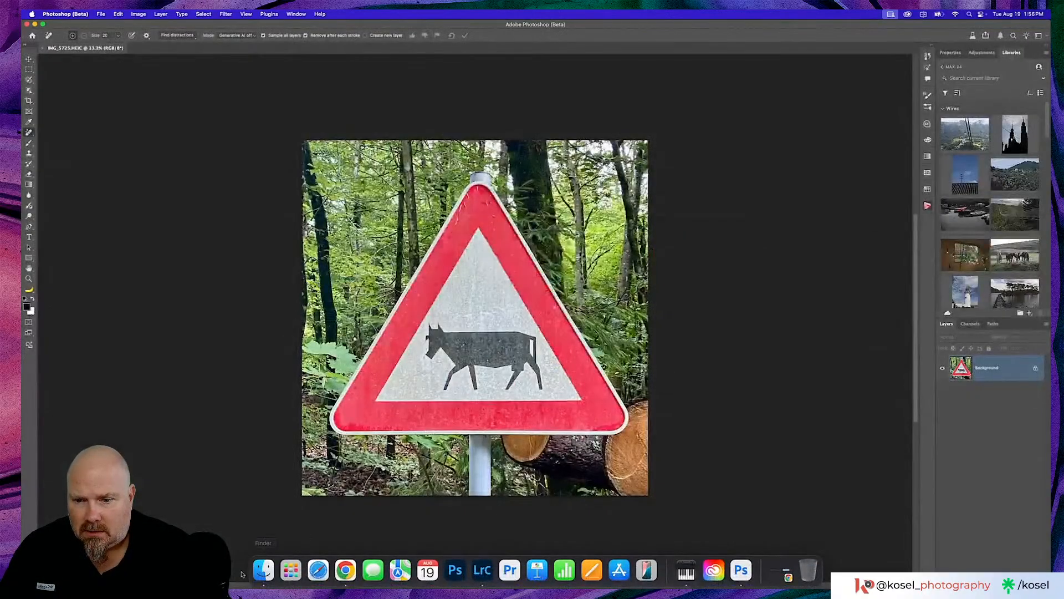
- Close the Downloads window and add the new Star Tool as a new tool group while keeping the custom toolbar
click(263, 570)
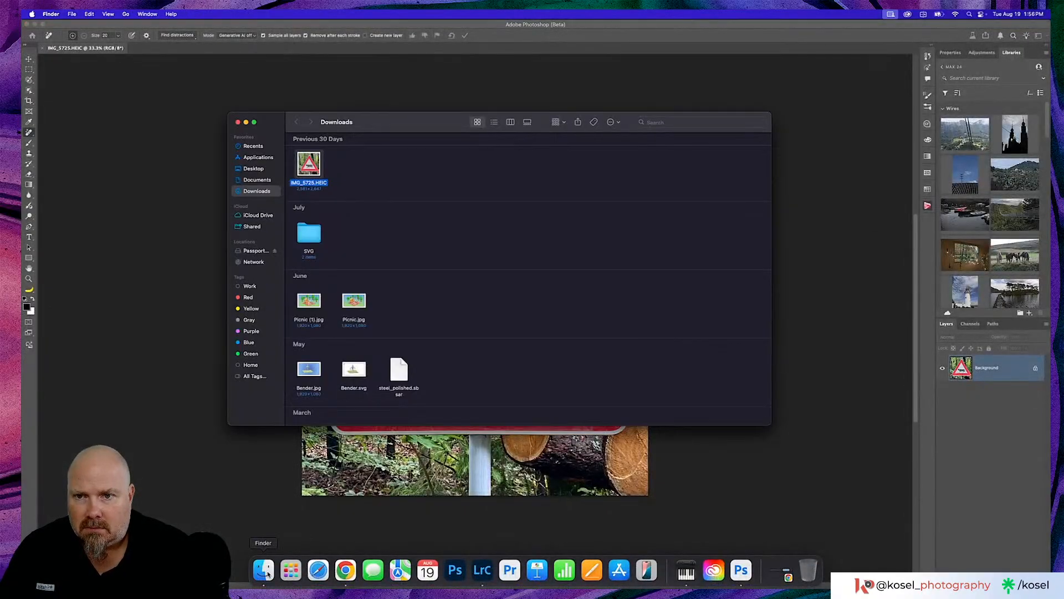
click(238, 123)
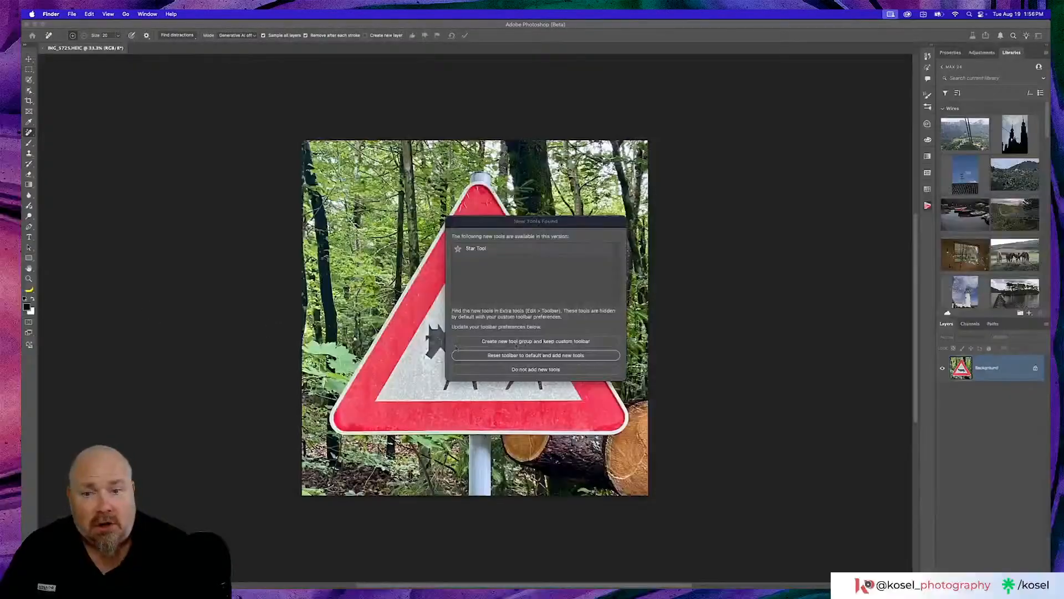
click(526, 344)
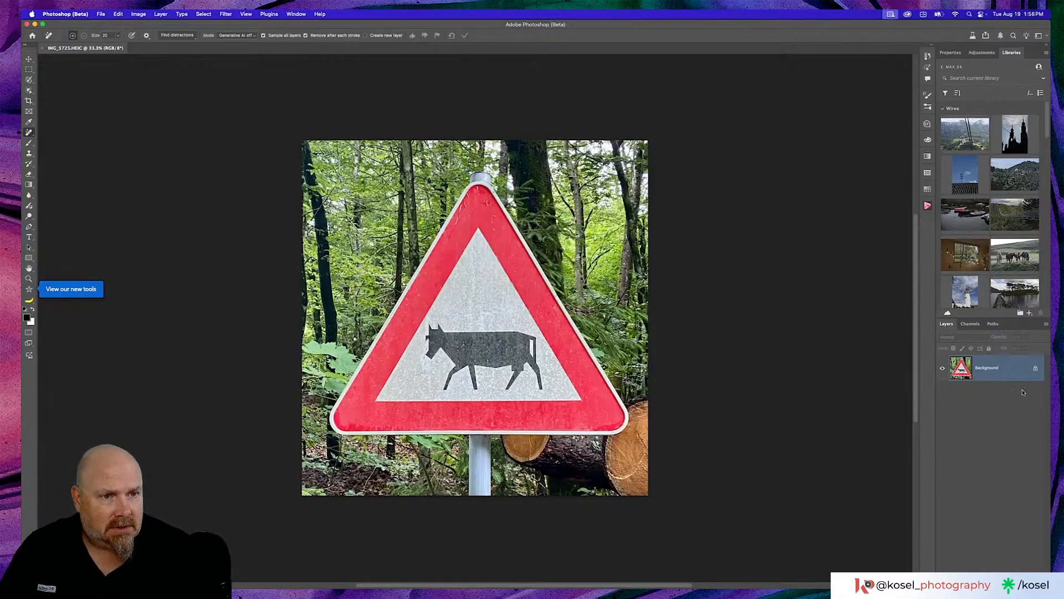
- Unlock the Background layer of the cow sign photo and view it in the Camera Raw Filter, cancelling without adjustments
key(super+slash)
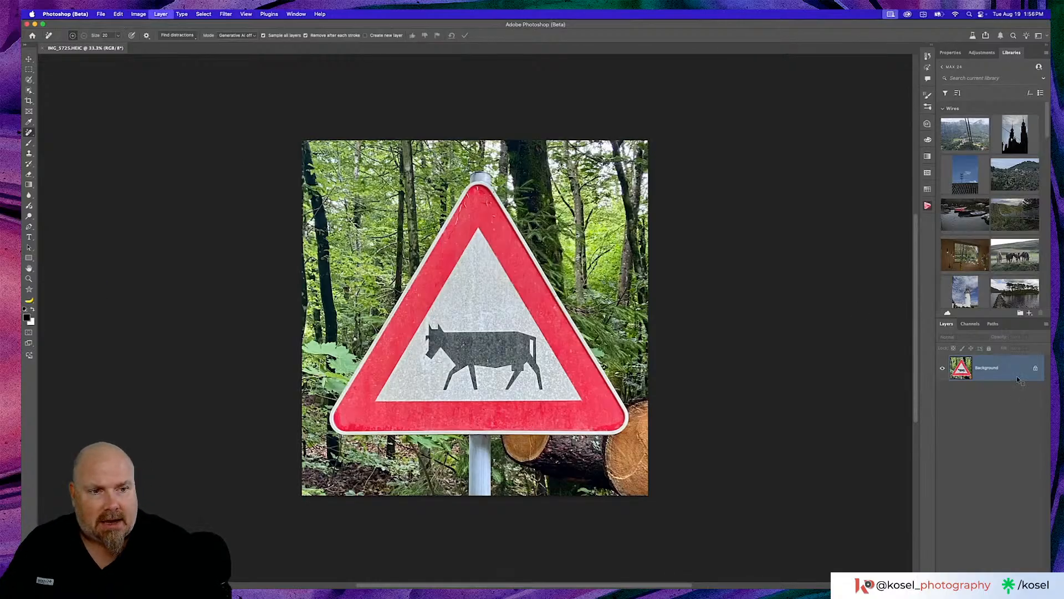
click(232, 13)
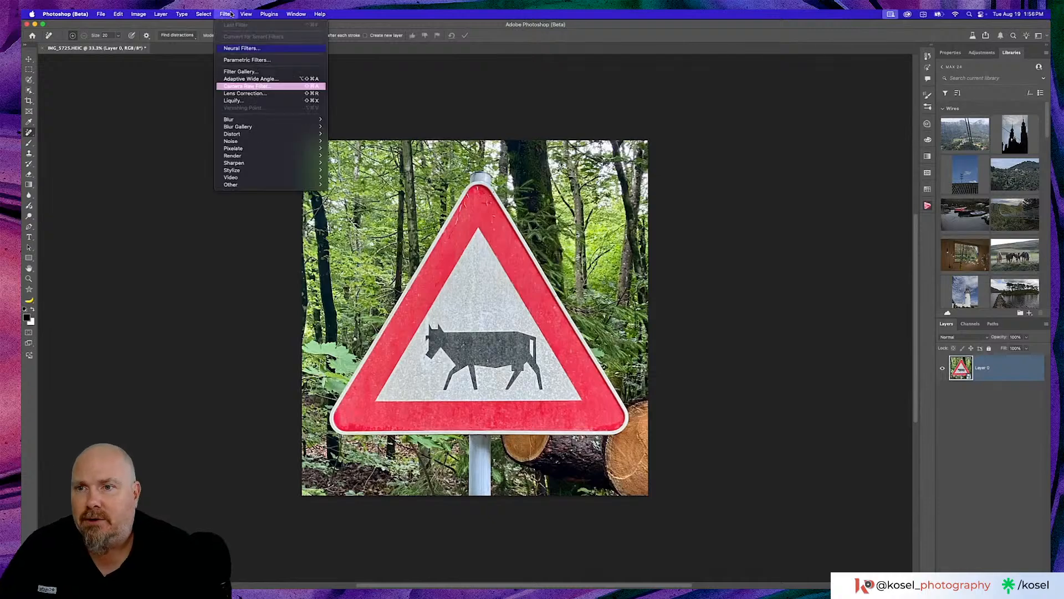
click(261, 86)
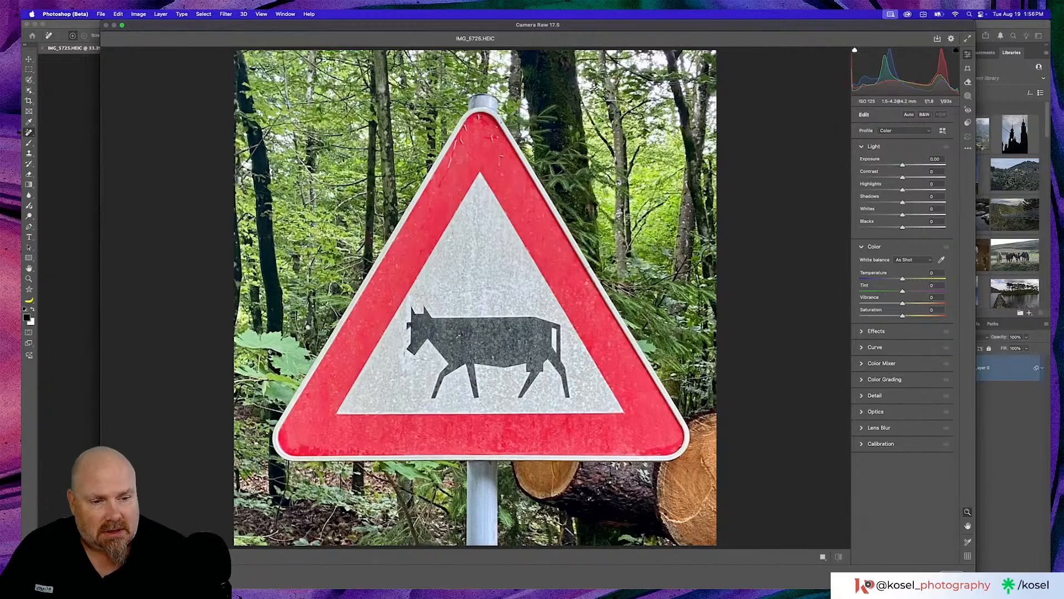
click(917, 575)
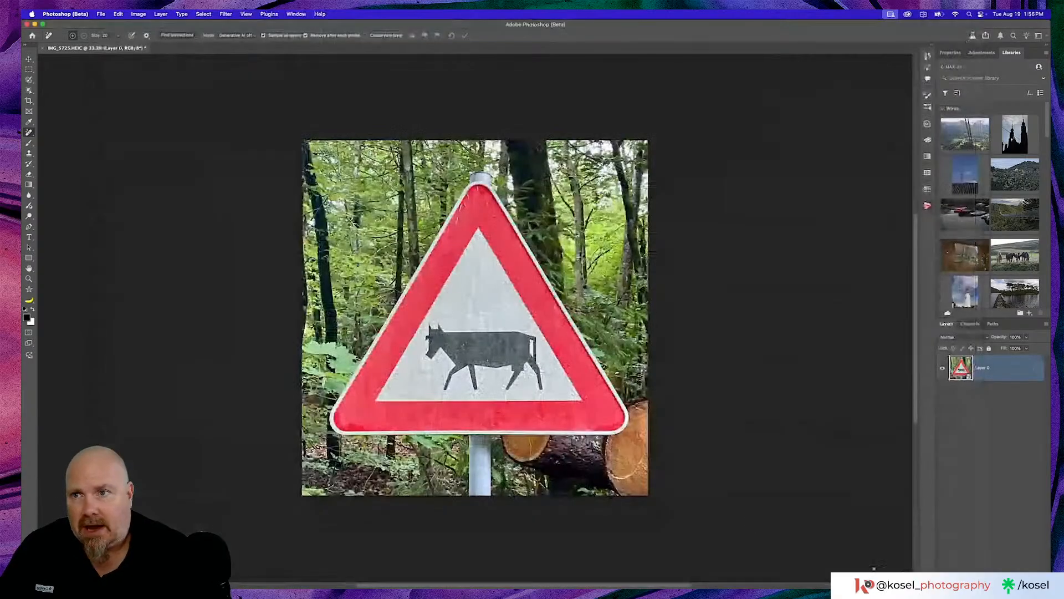
- Close IMG_5725.HEIC without saving and quit Photoshop (Beta)
click(42, 48)
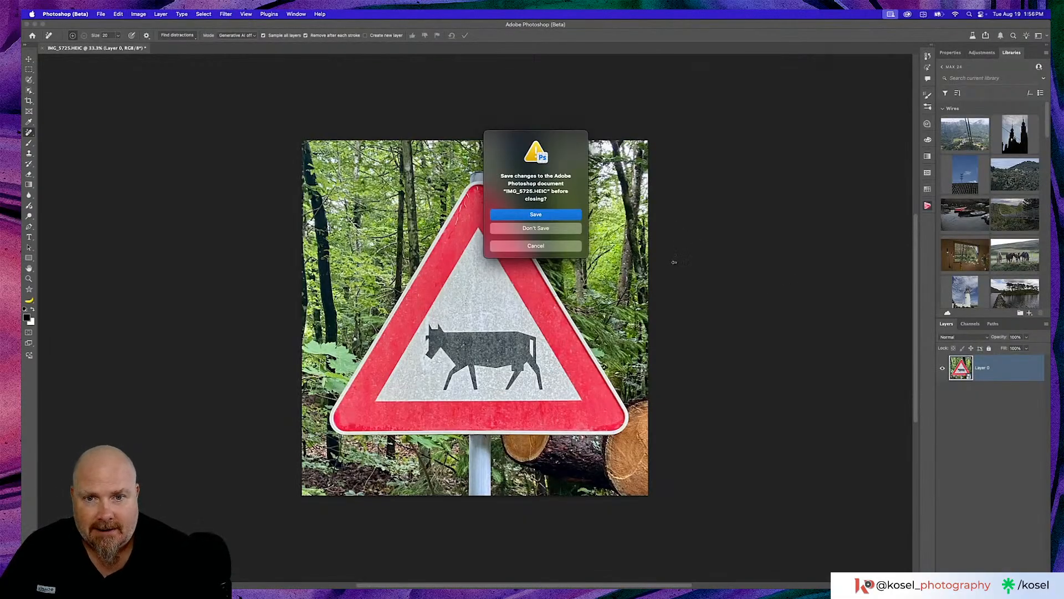
click(553, 228)
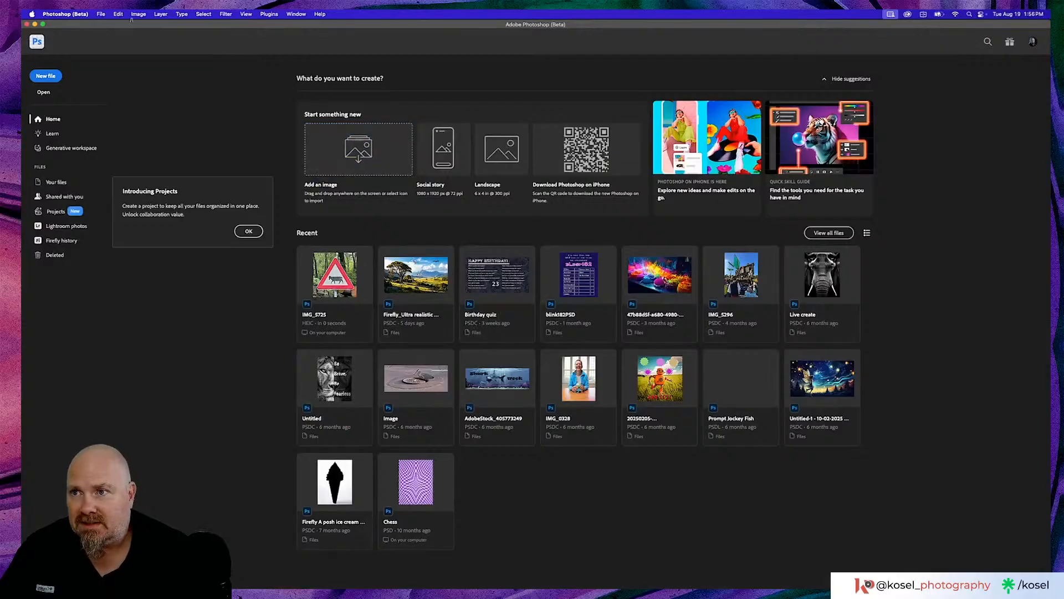
click(65, 14)
click(77, 103)
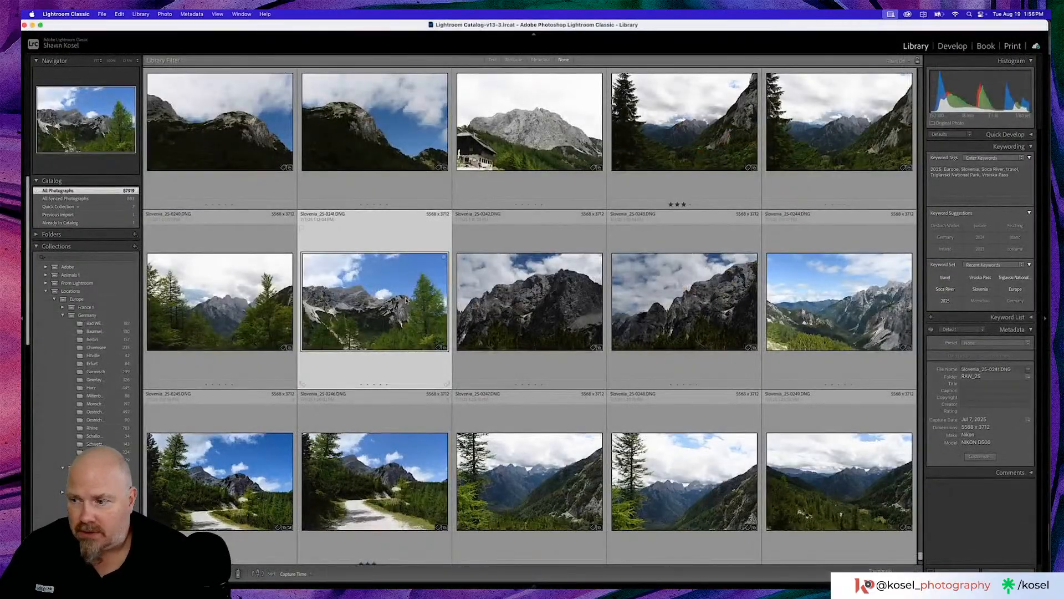
- Send Slovenia_25-0241.DNG from Lightroom Classic to Photoshop 2025 and open it in the Camera Raw Filter
key(super+e)
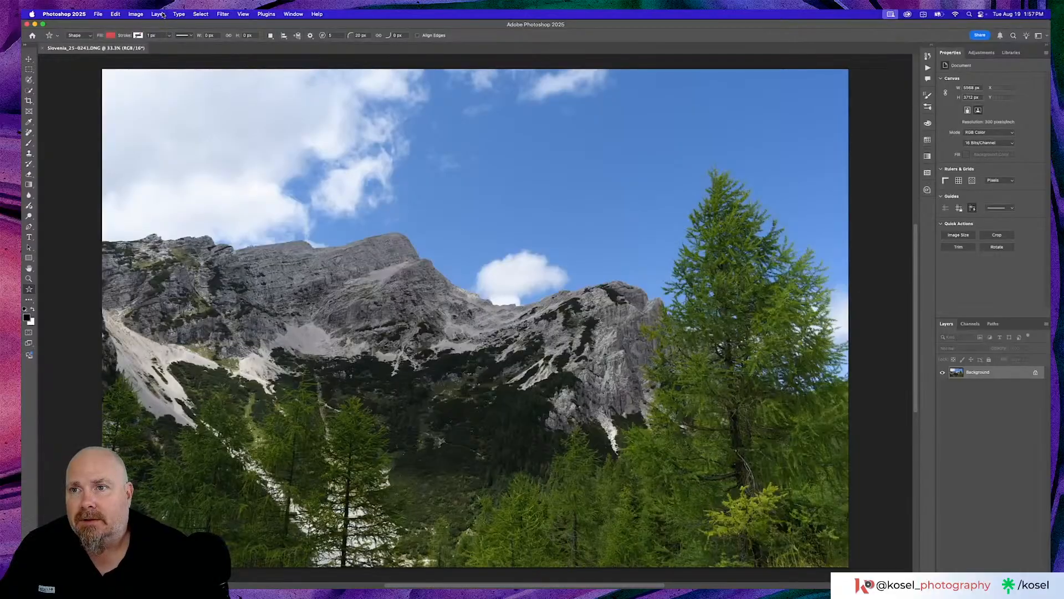
click(159, 14)
mouse_move(223, 14)
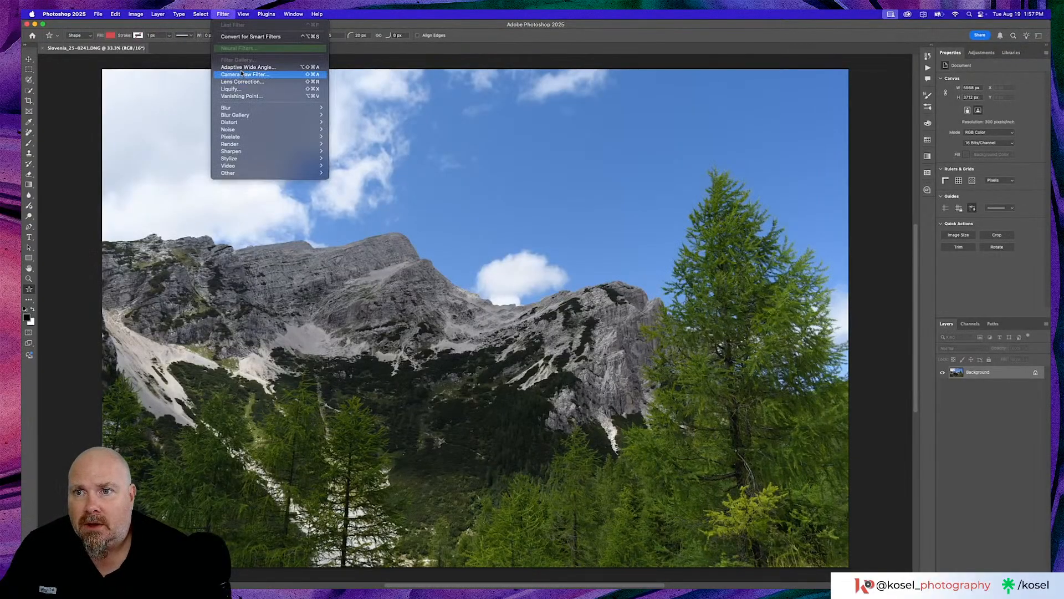
click(240, 75)
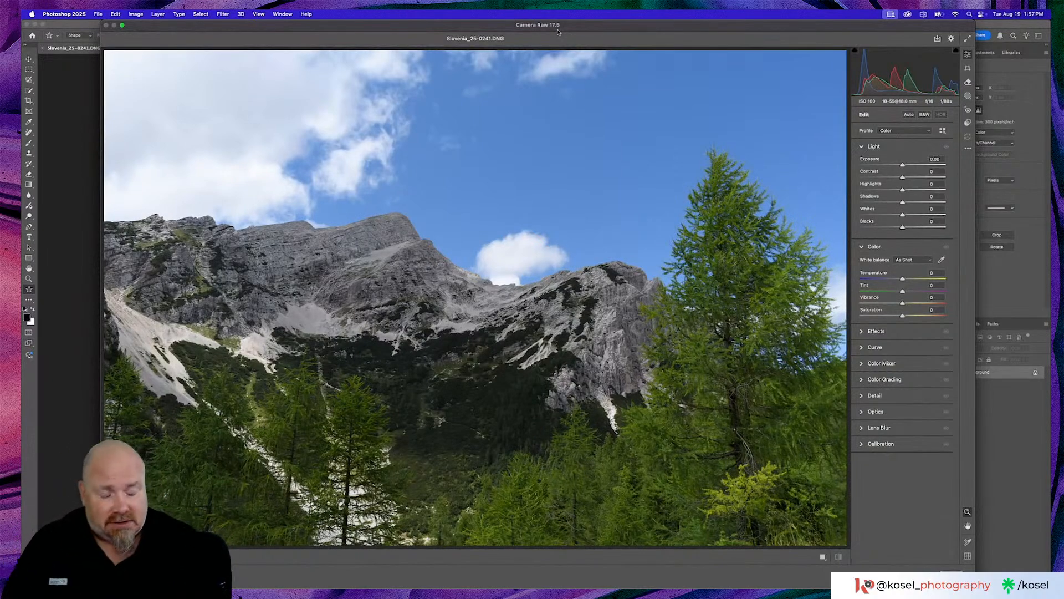
- Switch to Creative Cloud and look through the list of beta apps
click(907, 14)
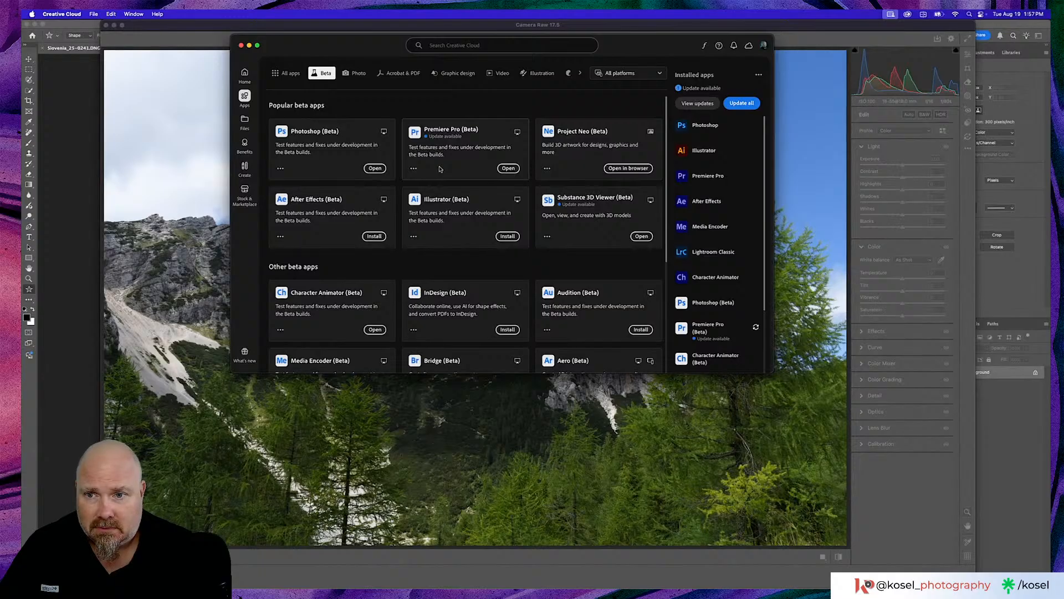
scroll(440, 168, down, 2)
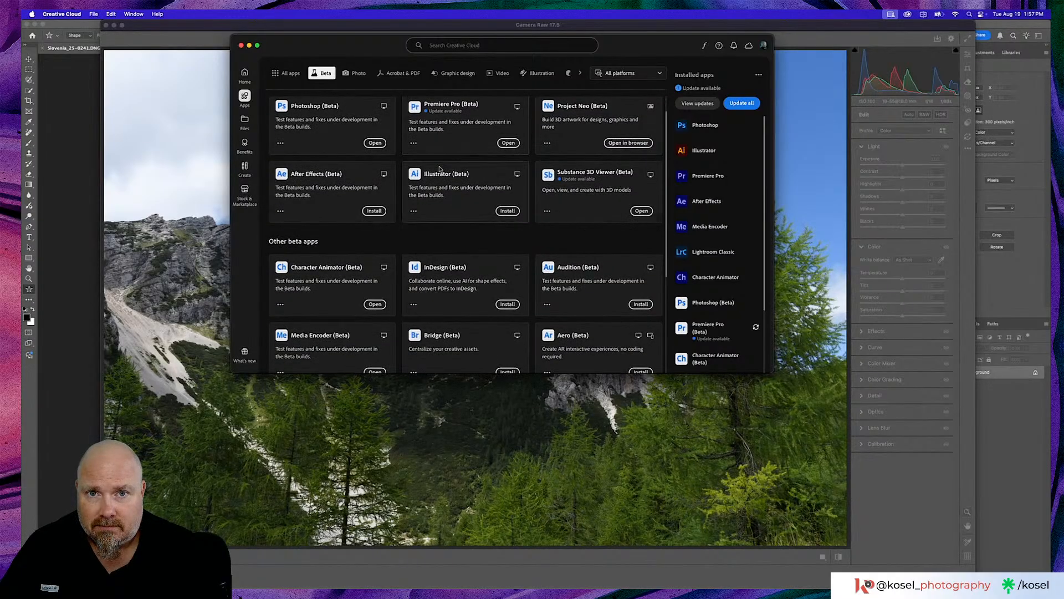
scroll(441, 169, down, 3)
scroll(440, 168, down, 4)
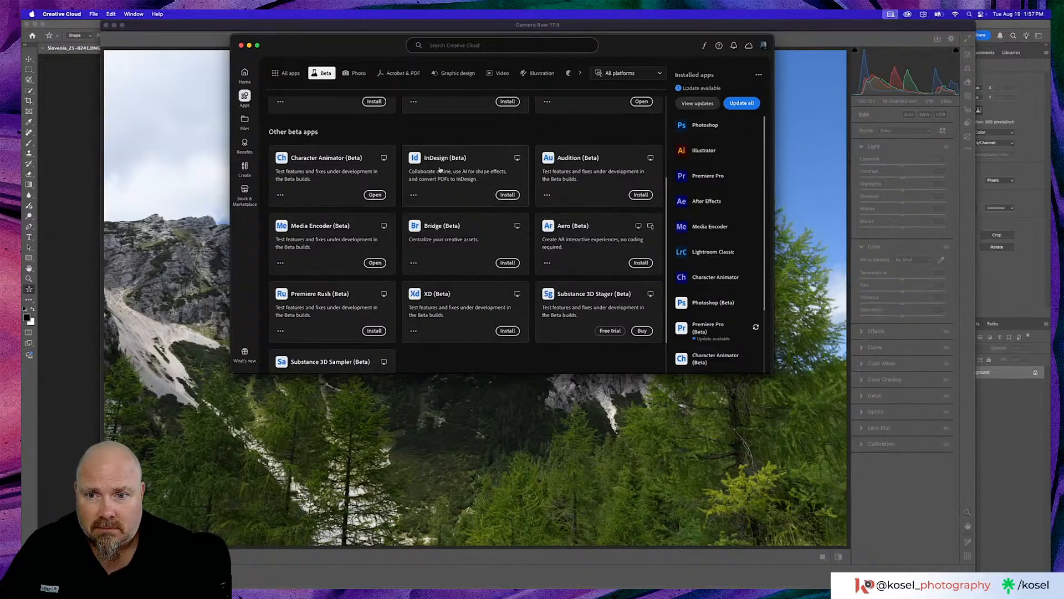
scroll(440, 168, down, 3)
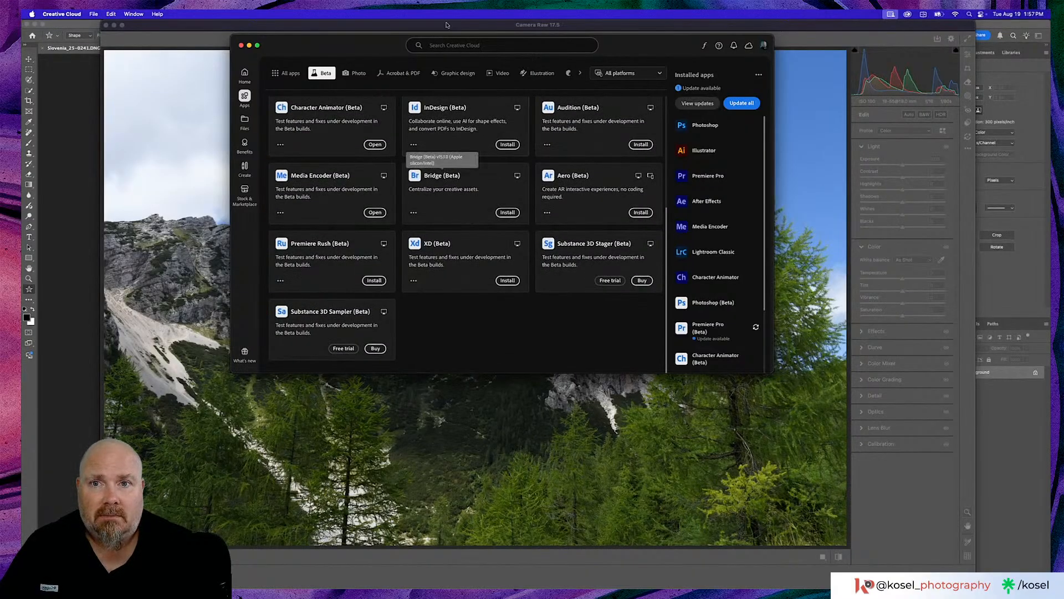
drag(398, 43, 485, 96)
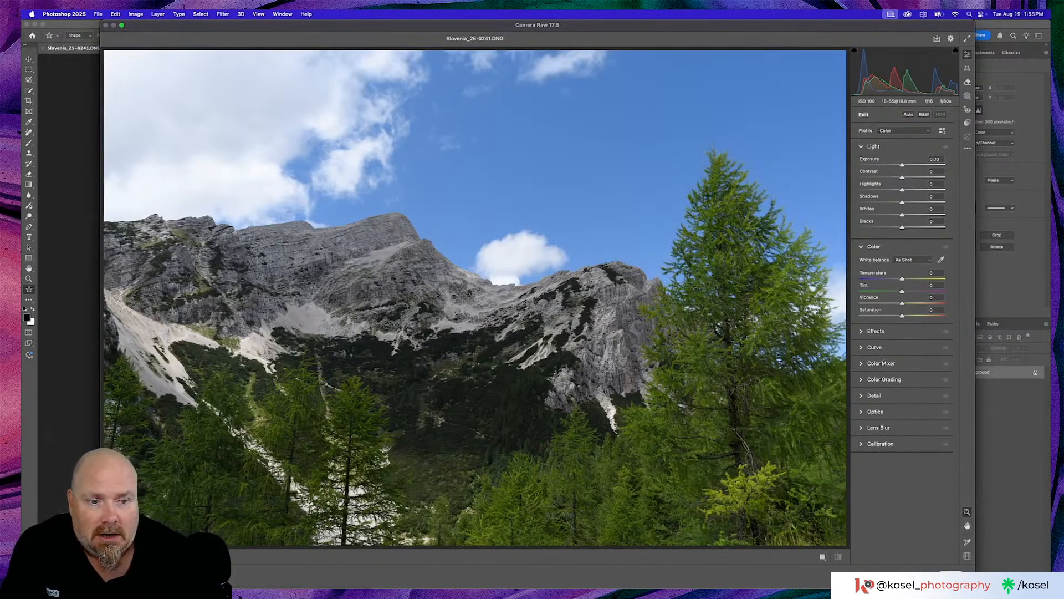
- Accept the Camera Raw Filter without adjustments and close Slovenia_25-0241.DNG without saving
click(951, 577)
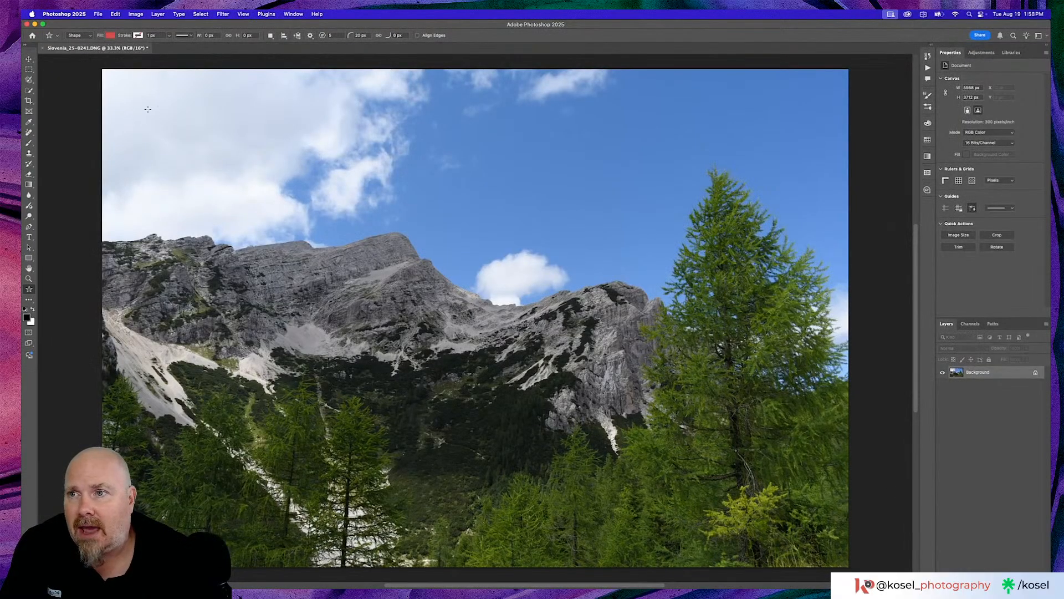
click(42, 48)
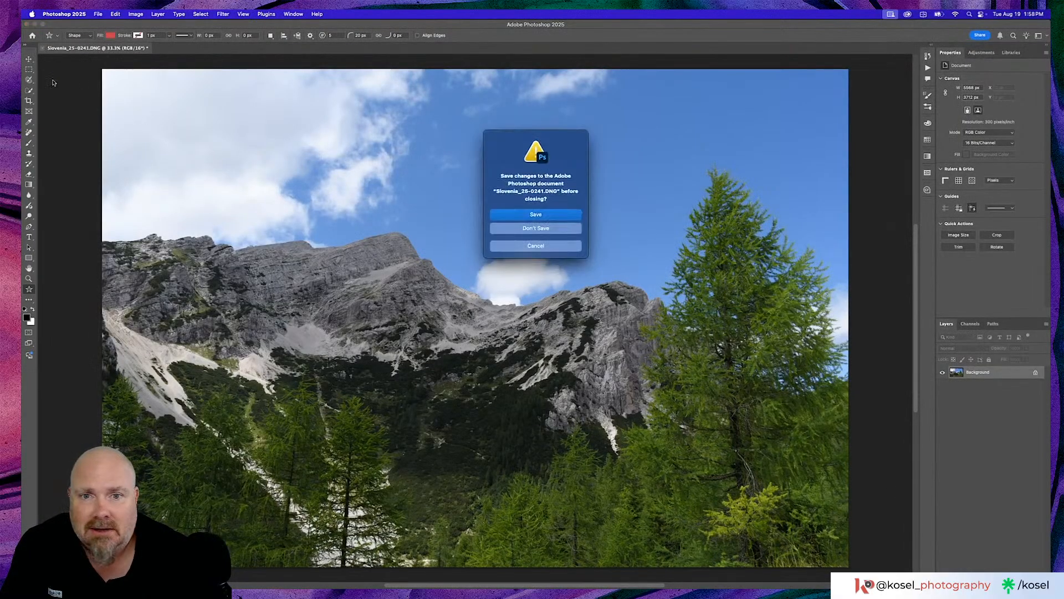
click(553, 232)
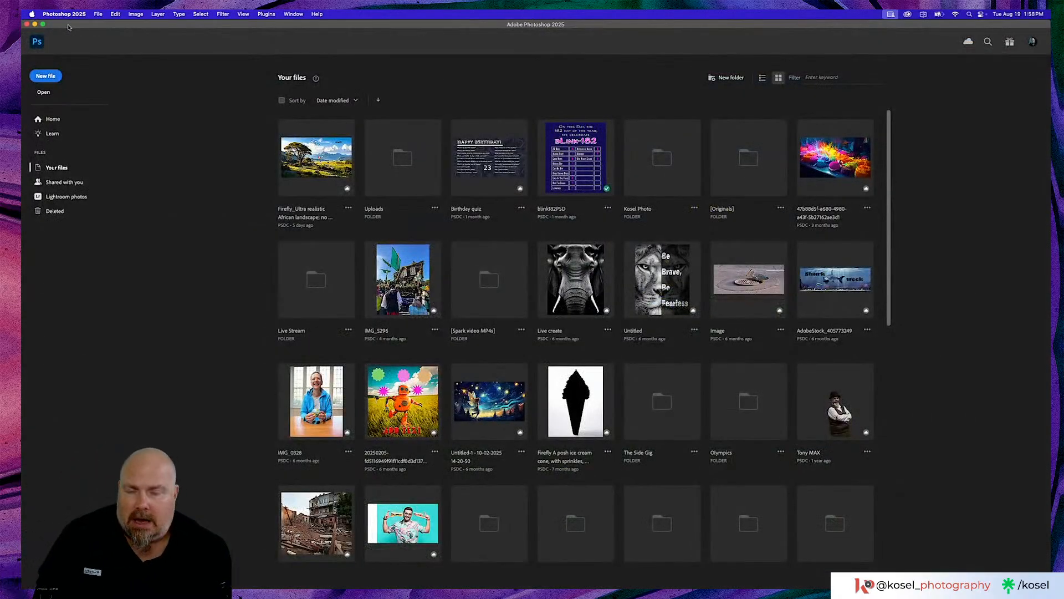
- Switch to Lightroom Classic, find the earlier Slovenia photo of the shingled building with the Vogel sign, and open it in Develop
key(super+Tab)
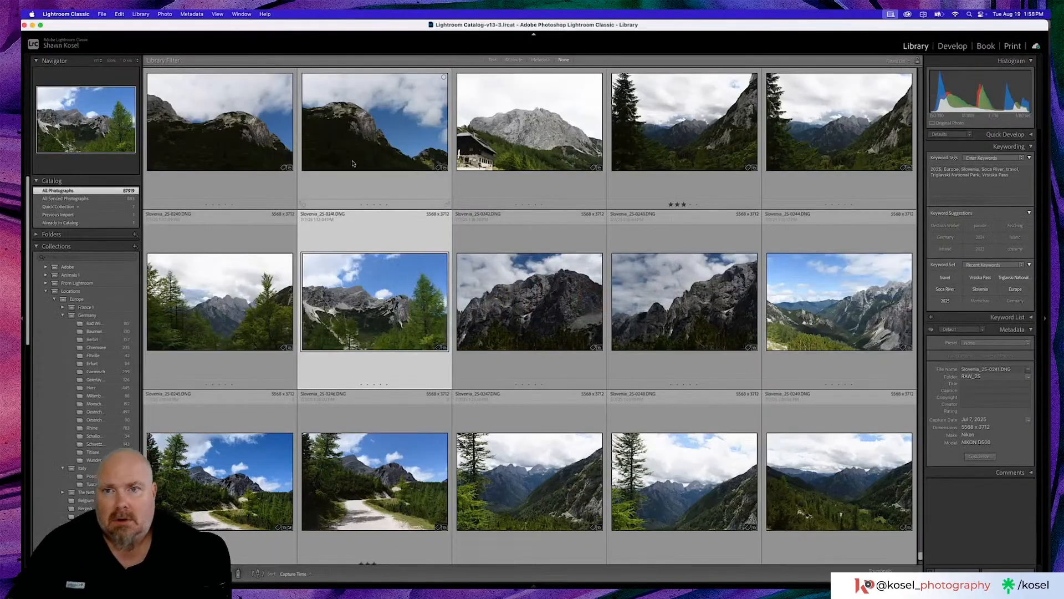
scroll(598, 207, up, 3)
scroll(597, 207, up, 3)
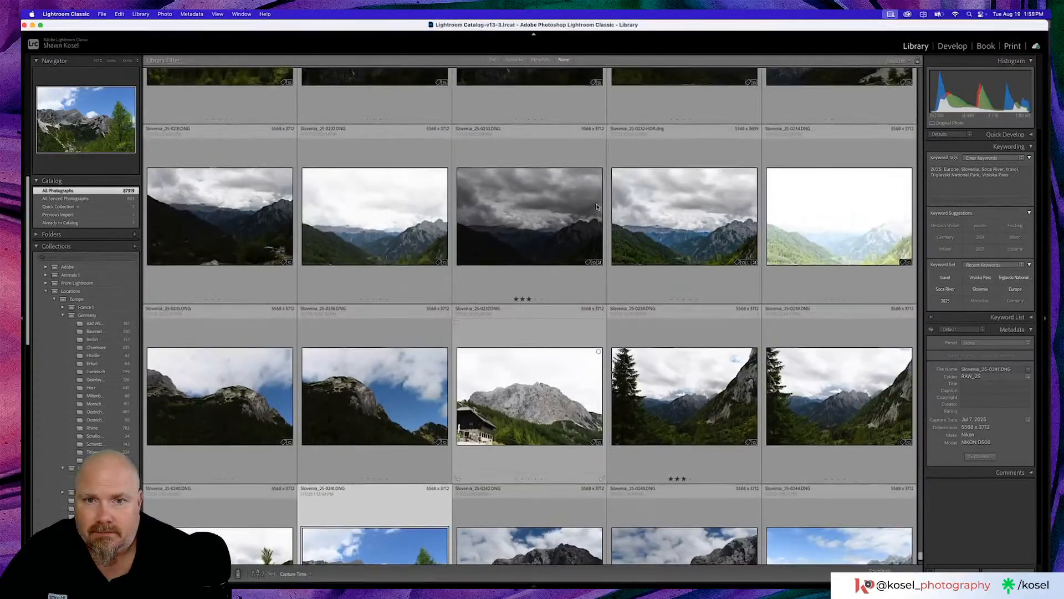
scroll(561, 216, up, 4)
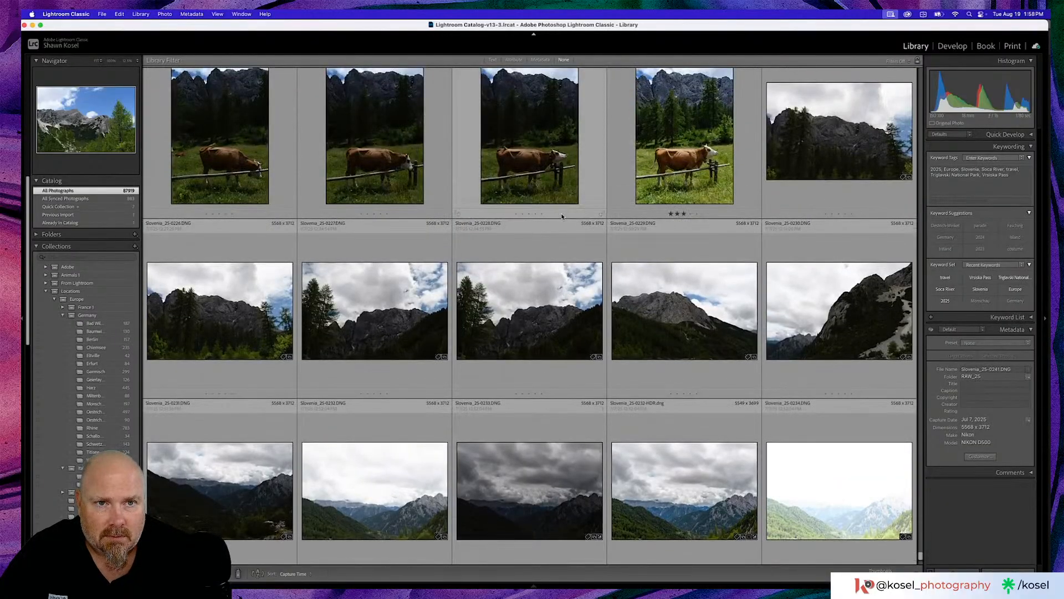
scroll(561, 217, up, 6)
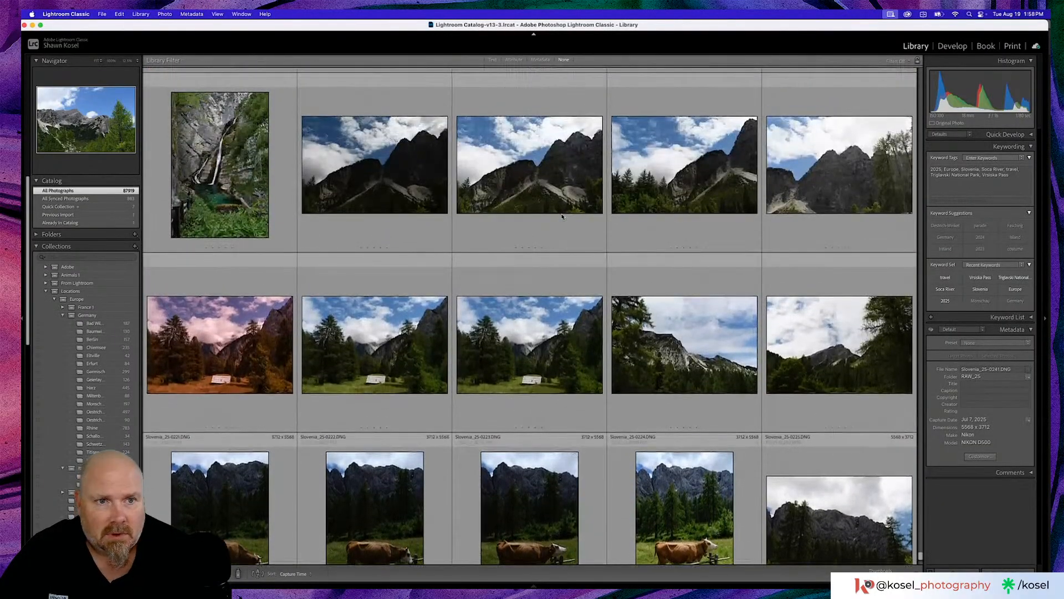
scroll(562, 216, up, 6)
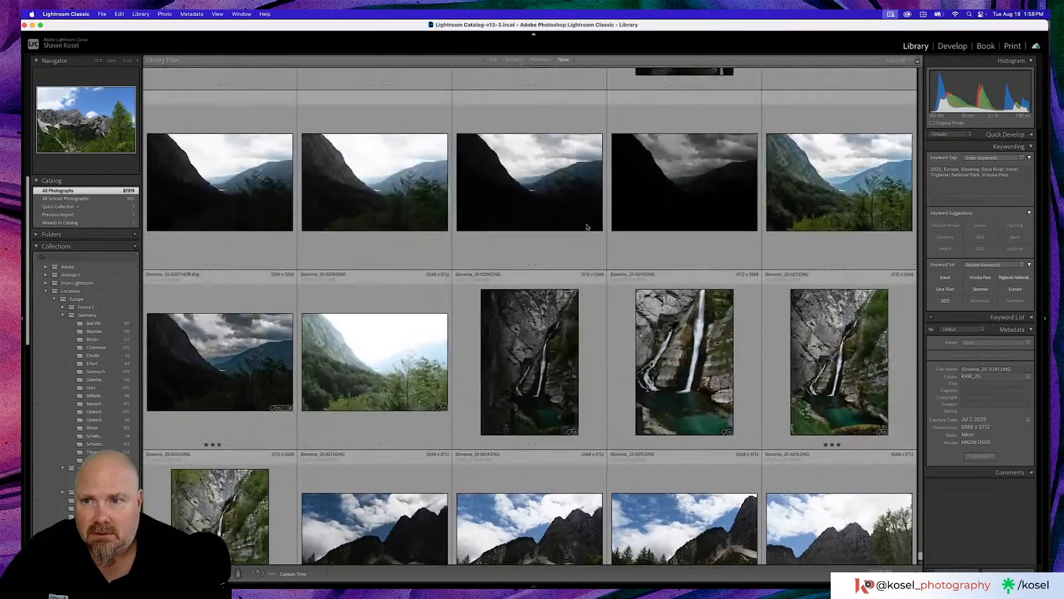
scroll(588, 226, up, 1)
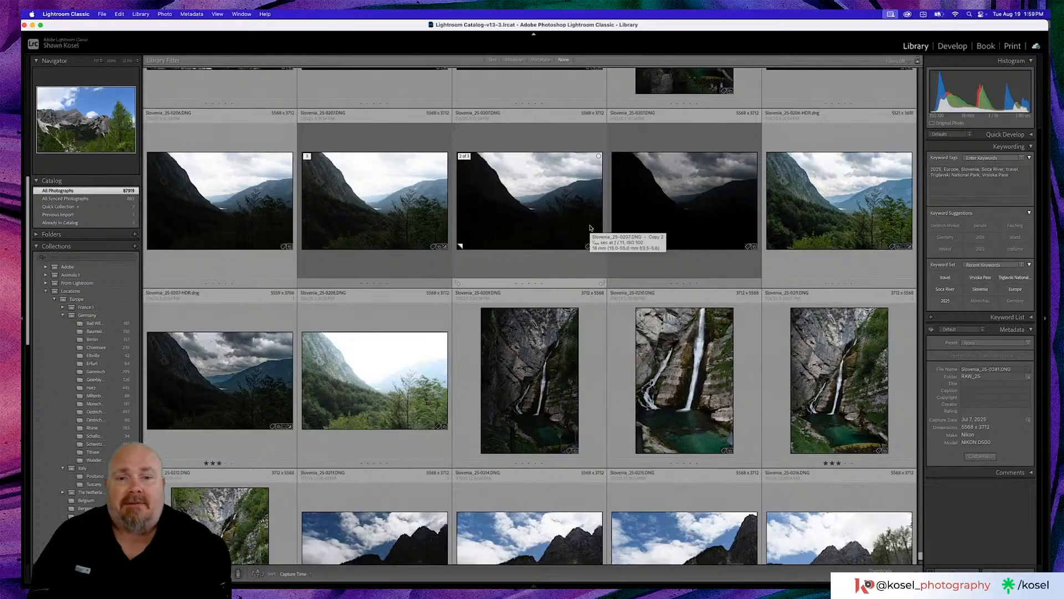
scroll(597, 218, up, 2)
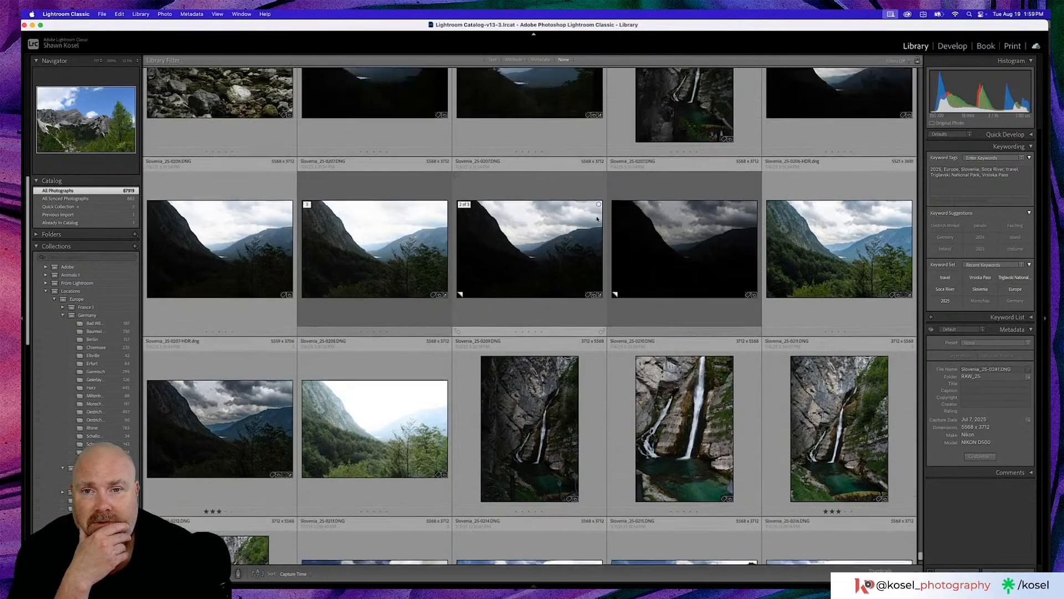
scroll(597, 218, up, 6)
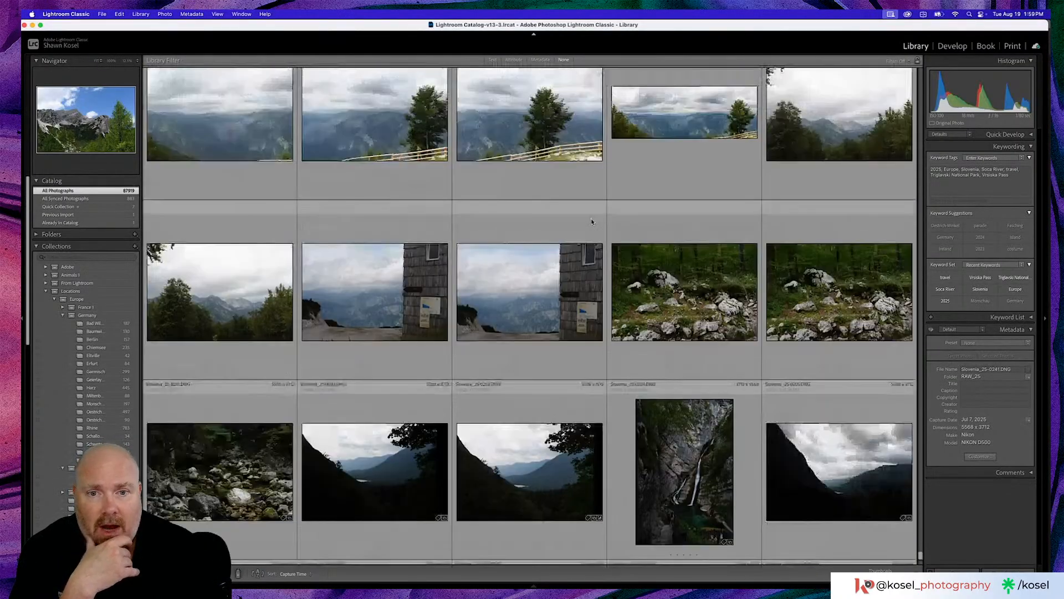
double_click(533, 287)
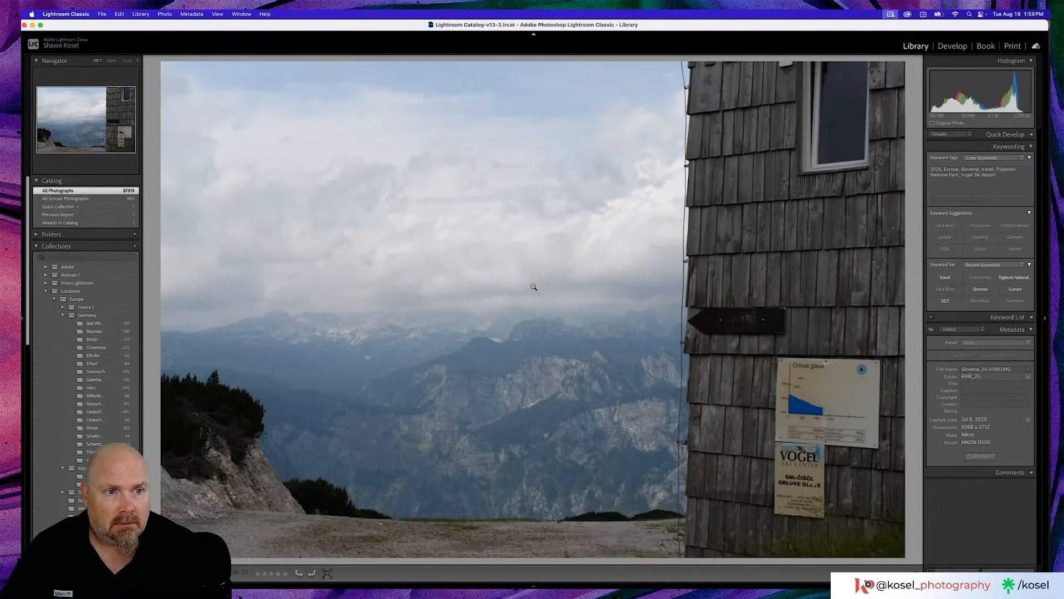
key(d)
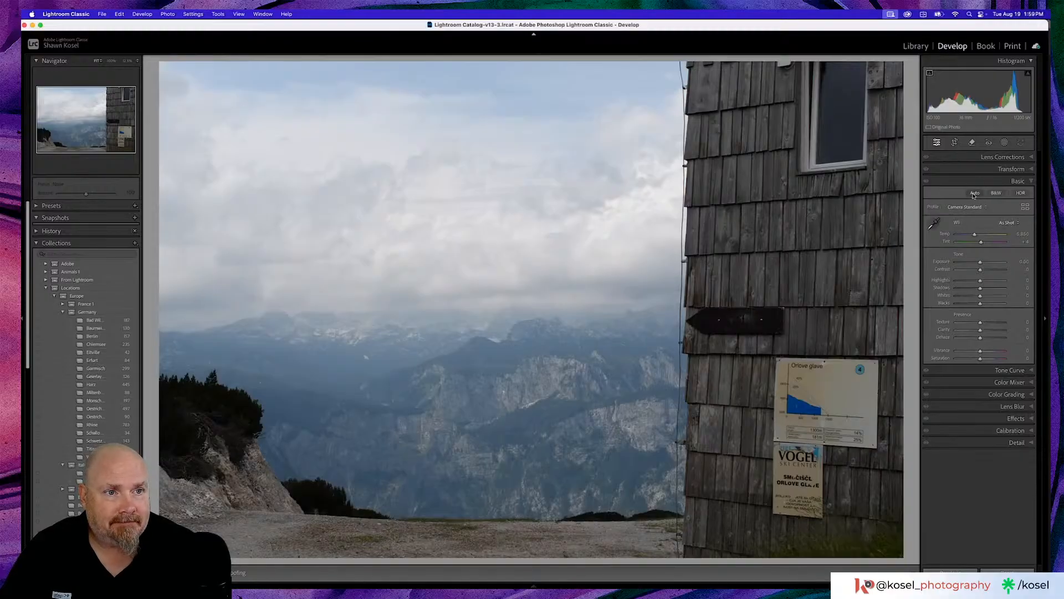
- Check the shingled building photo for sensor spots with the Remove tool's spot visualization, and return to the Library grid
click(972, 142)
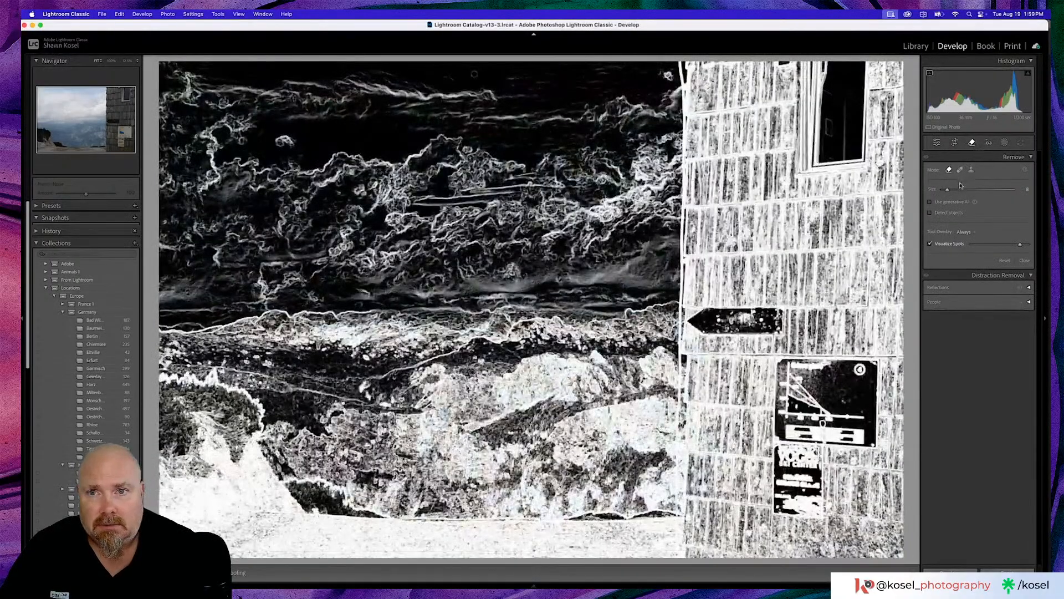
click(972, 142)
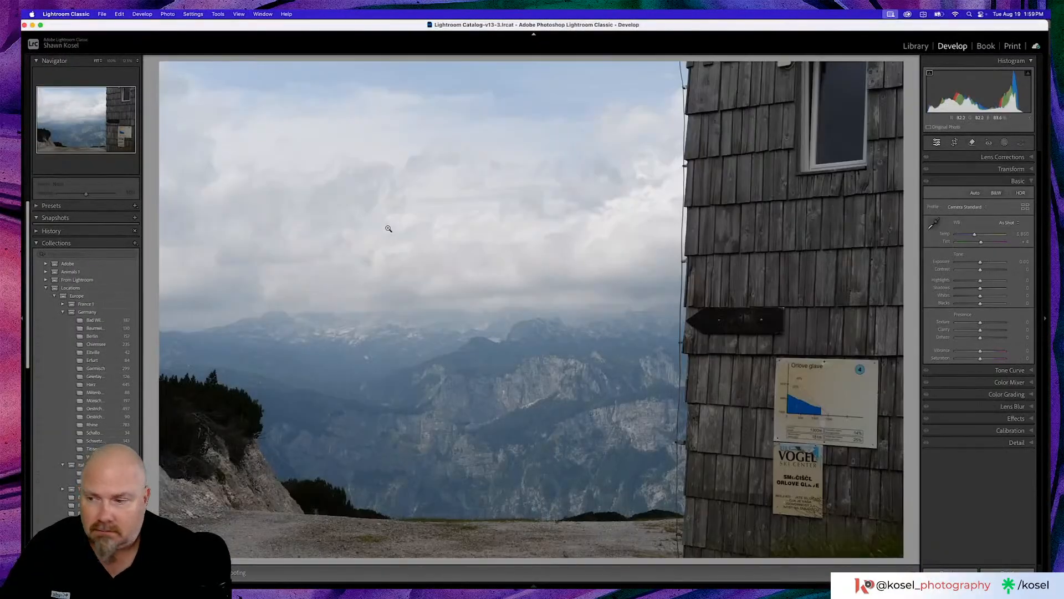
key(g)
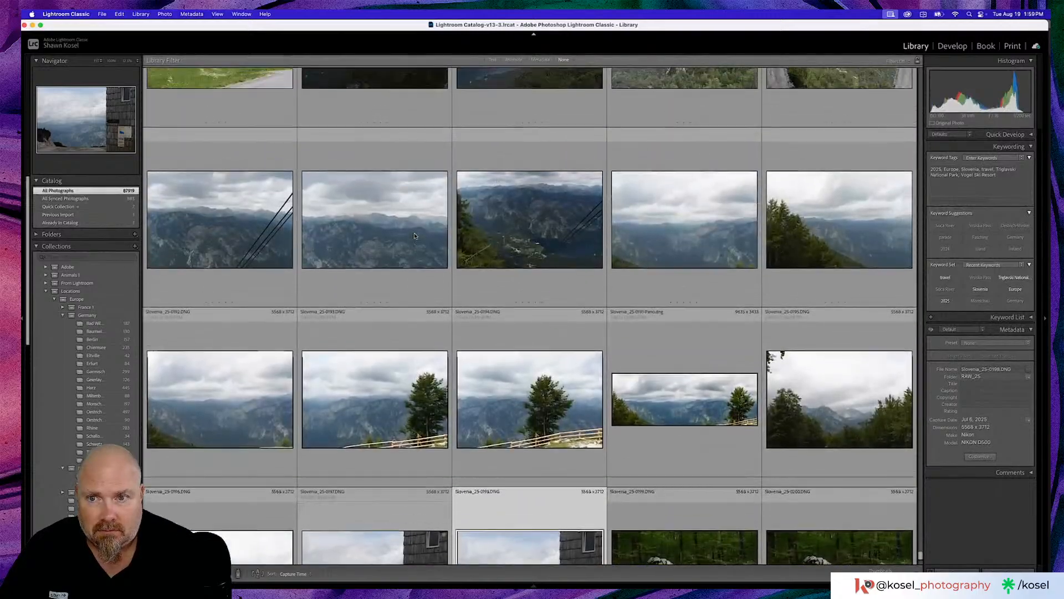
- Find the Lake Bled photo of the island church, Slovenia_25-0134.DNG, in the library and open it in Develop
scroll(415, 235, up, 10)
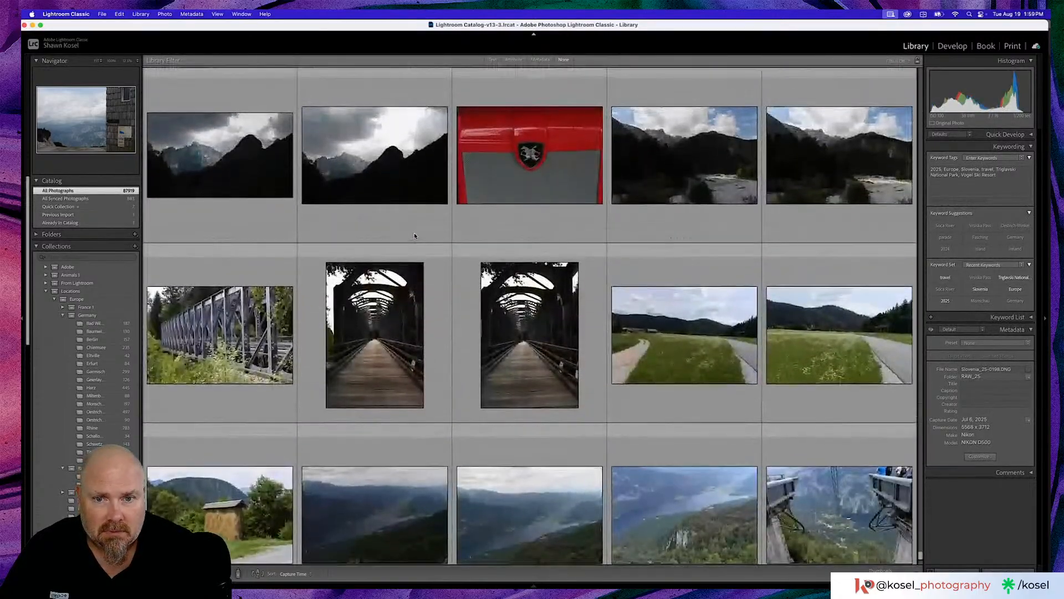
scroll(414, 235, up, 10)
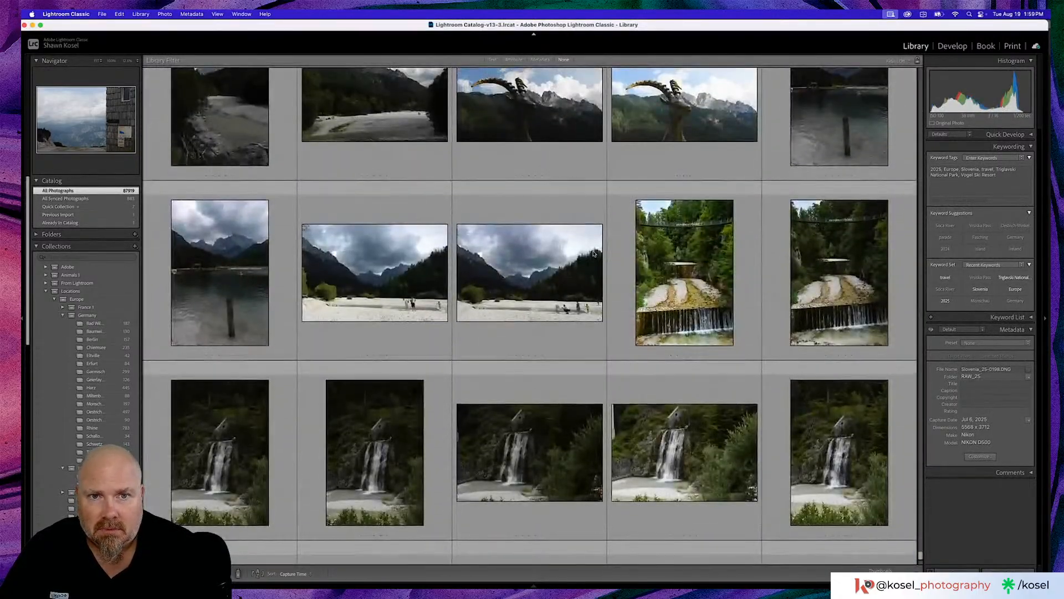
scroll(594, 254, up, 3)
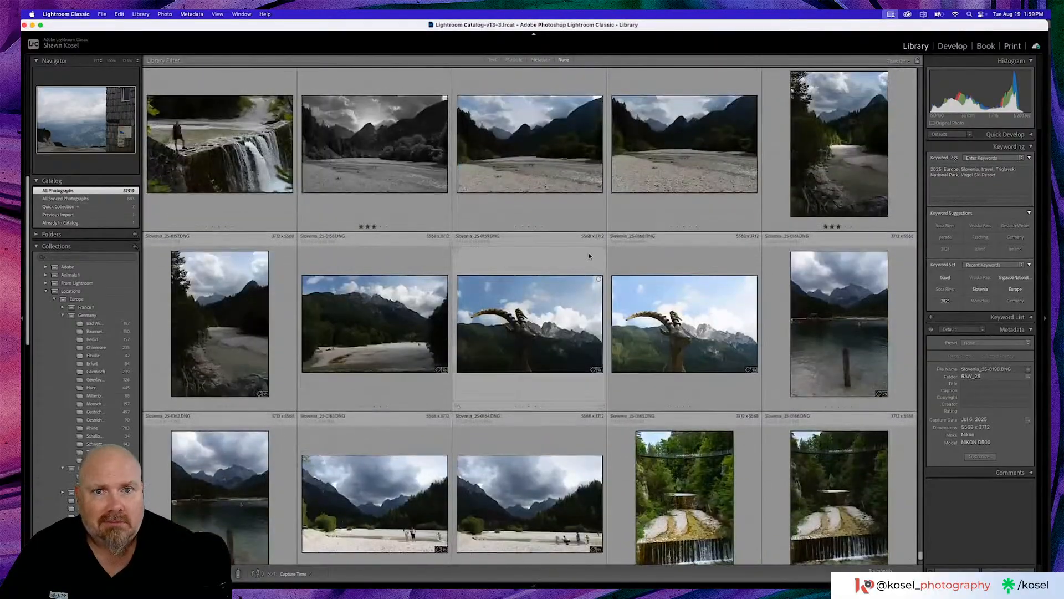
scroll(581, 255, up, 6)
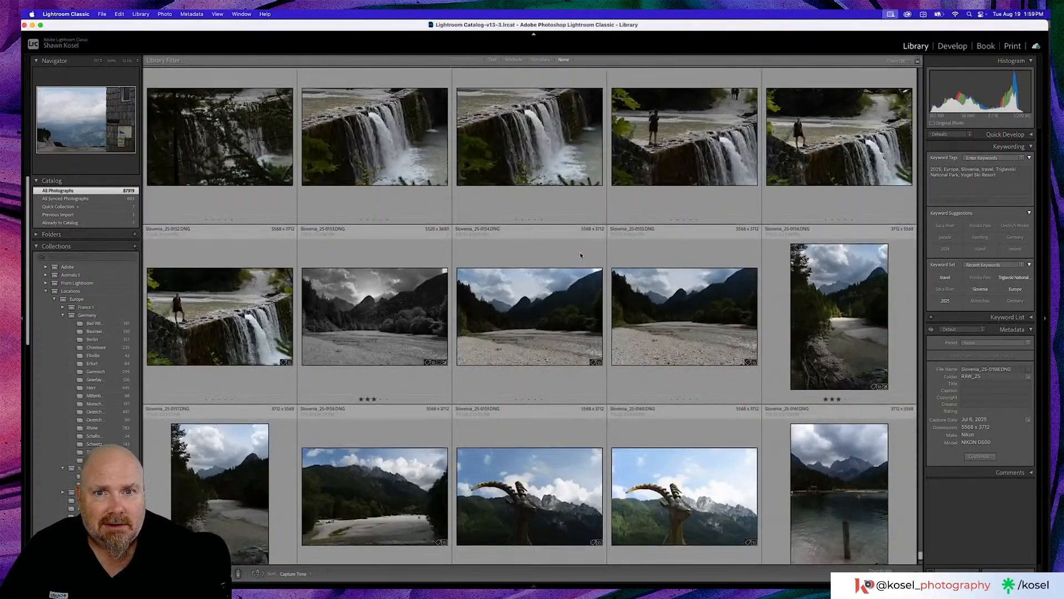
scroll(580, 255, up, 6)
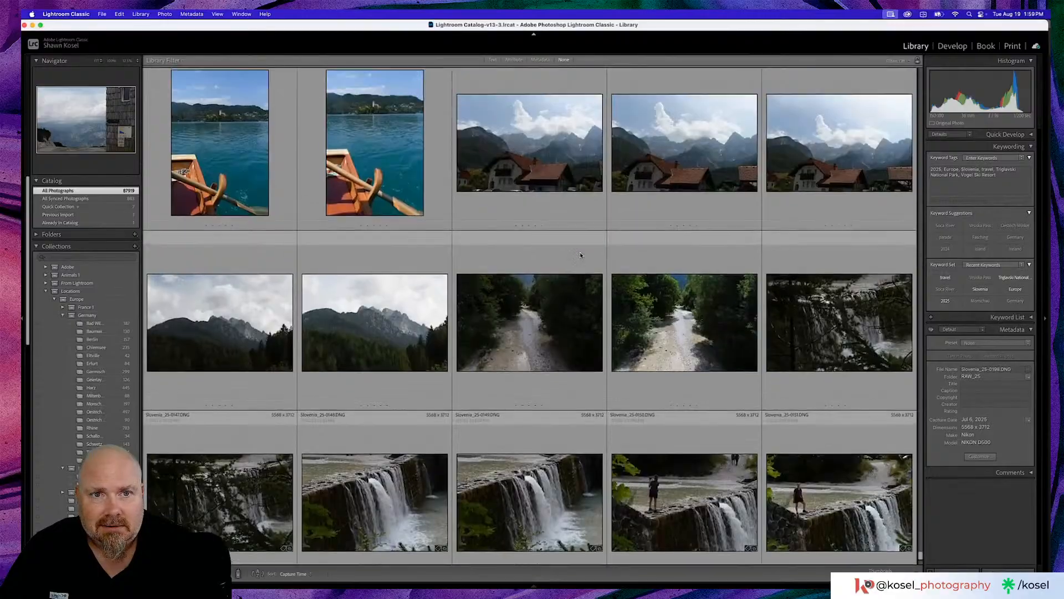
scroll(580, 255, up, 2)
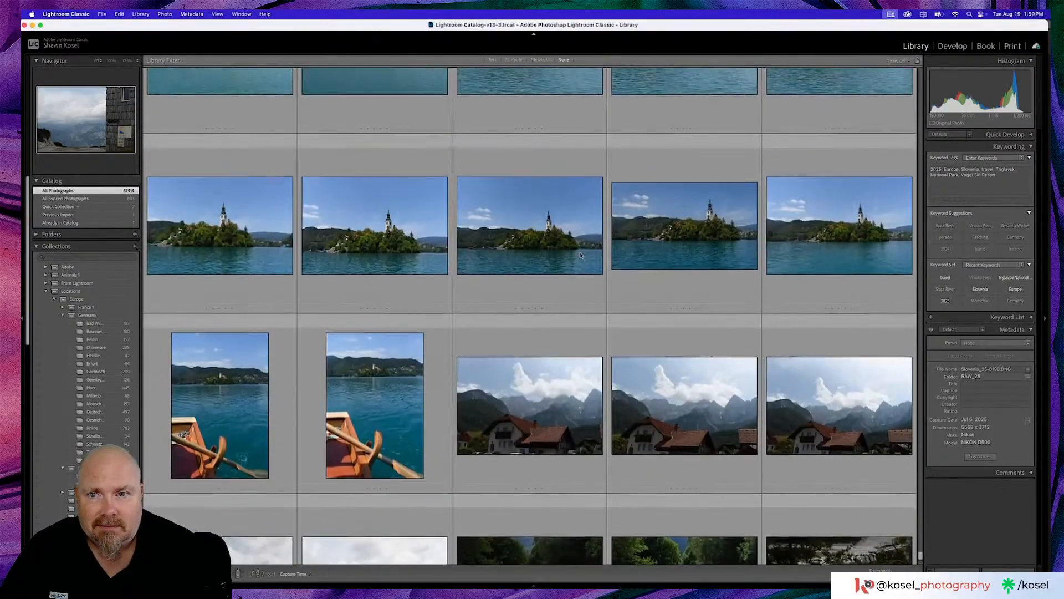
double_click(524, 236)
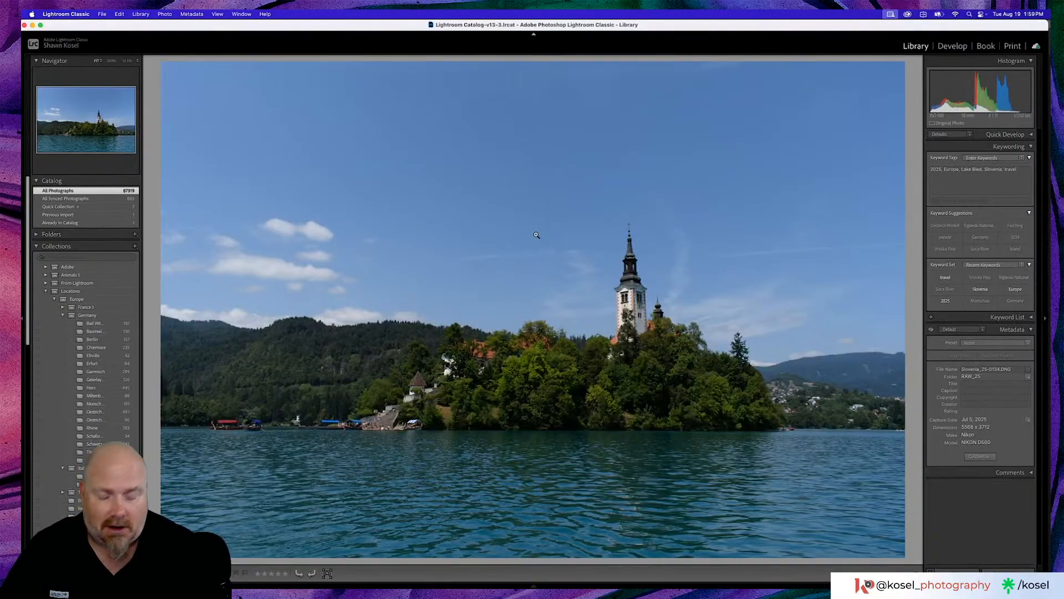
key(d)
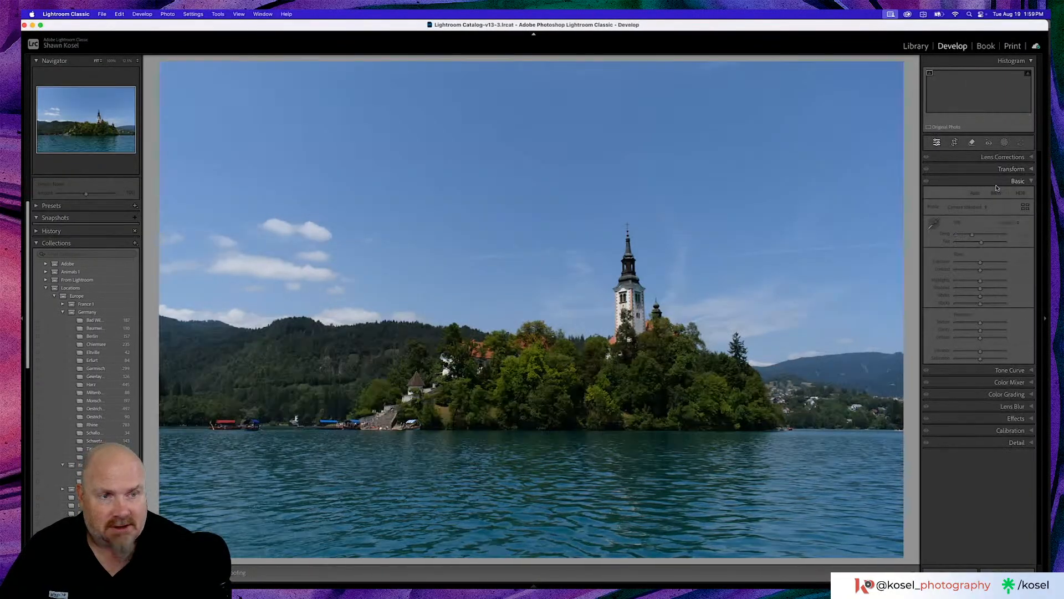
- Compare the island church photo with and without Visualize Spots in the Remove tool, leaving the option off
click(972, 143)
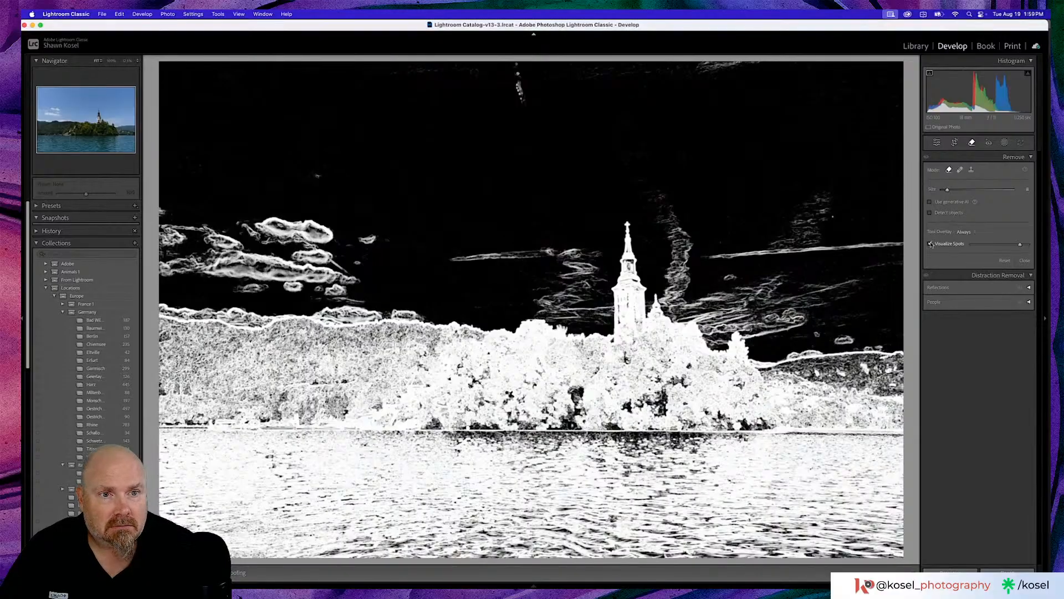
click(931, 244)
click(931, 244)
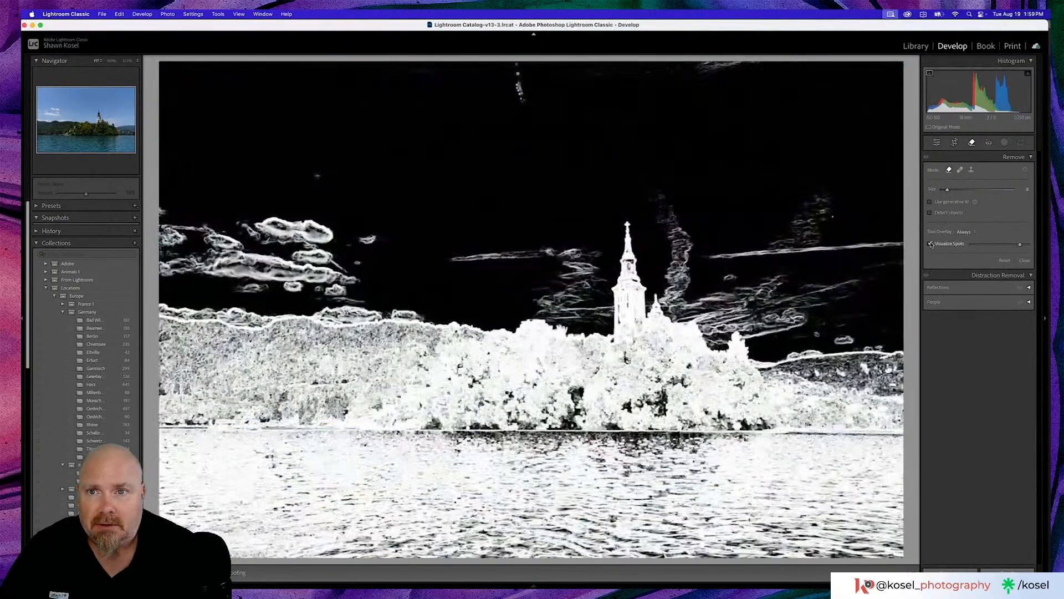
click(931, 244)
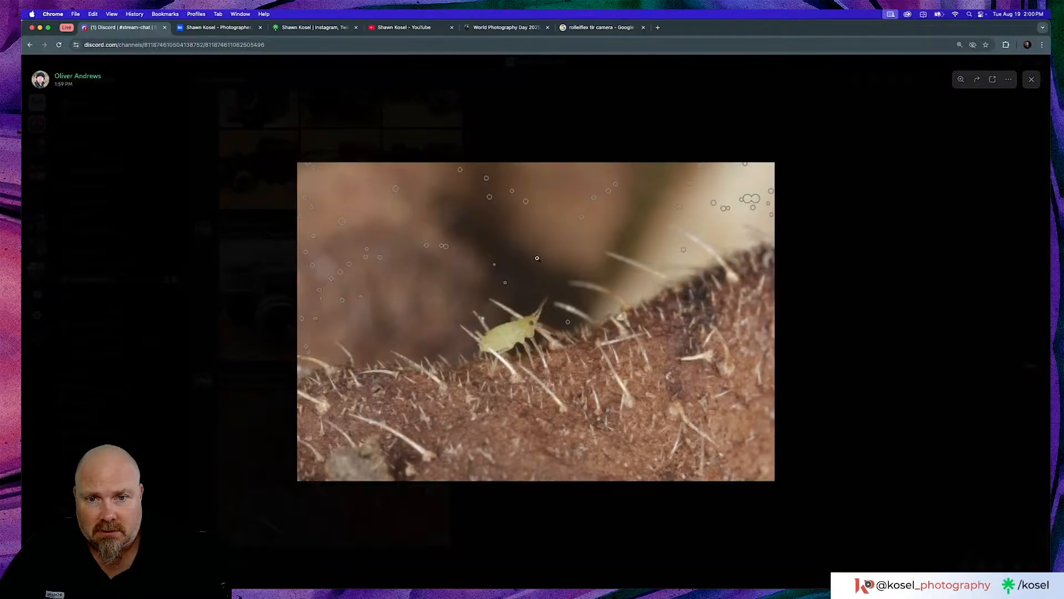
- Examine the spot markers on the macro insect photo in Discord's stream-chat at full size, and close the image
click(538, 259)
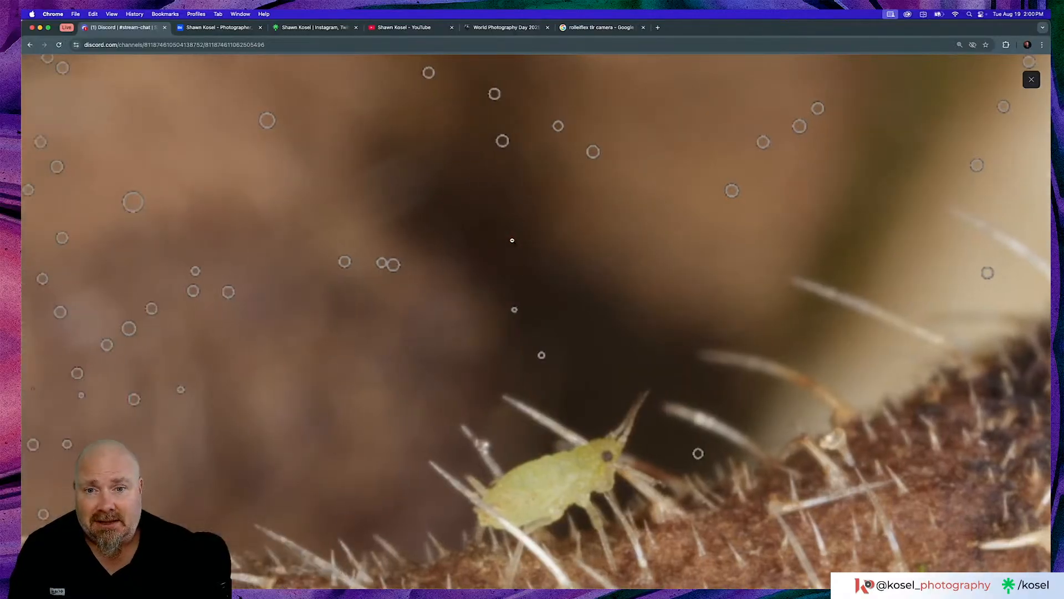
click(512, 240)
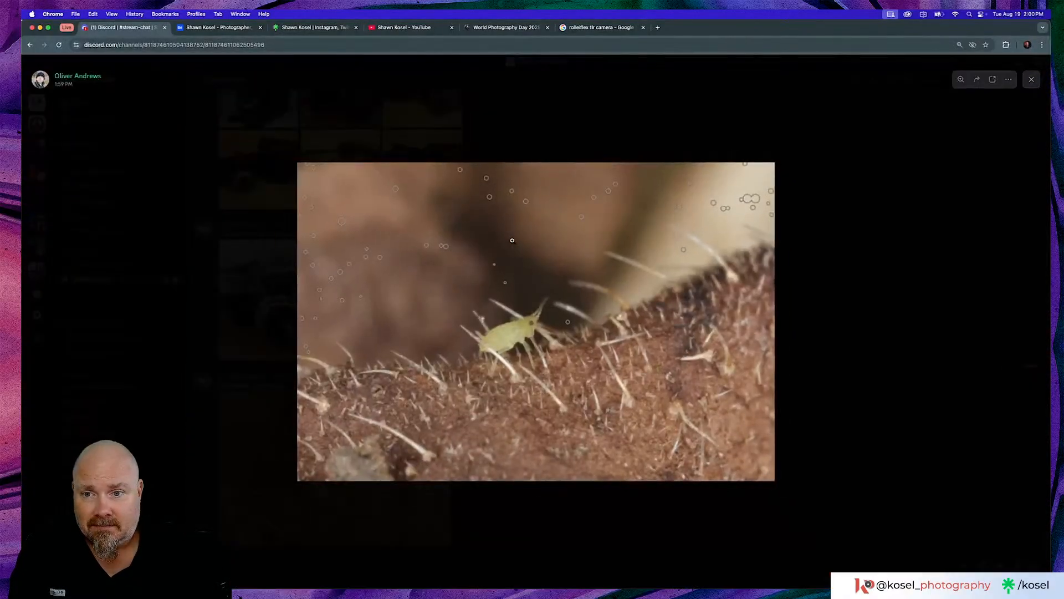
click(512, 240)
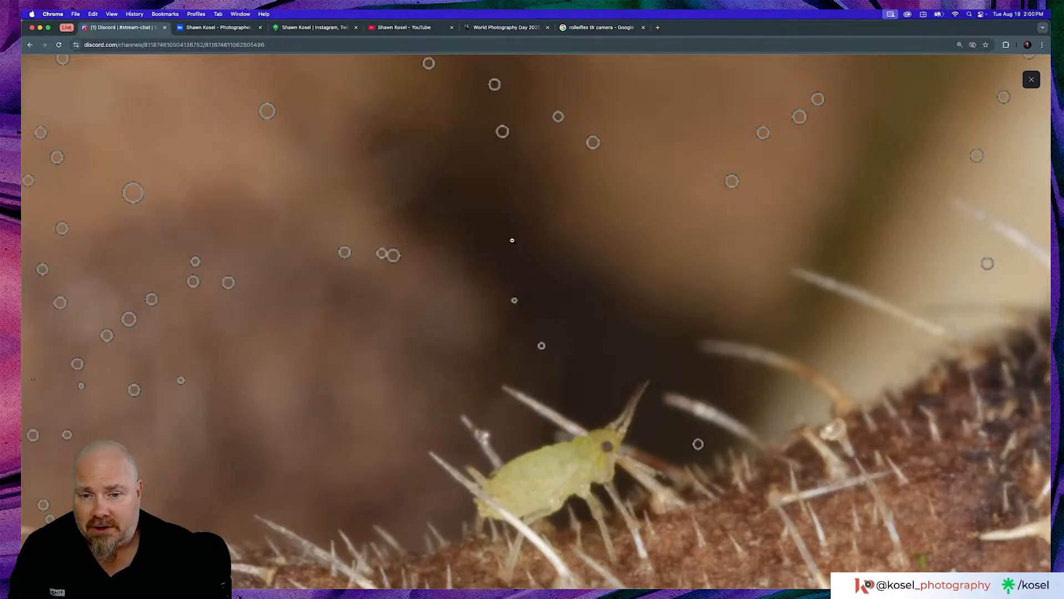
click(512, 240)
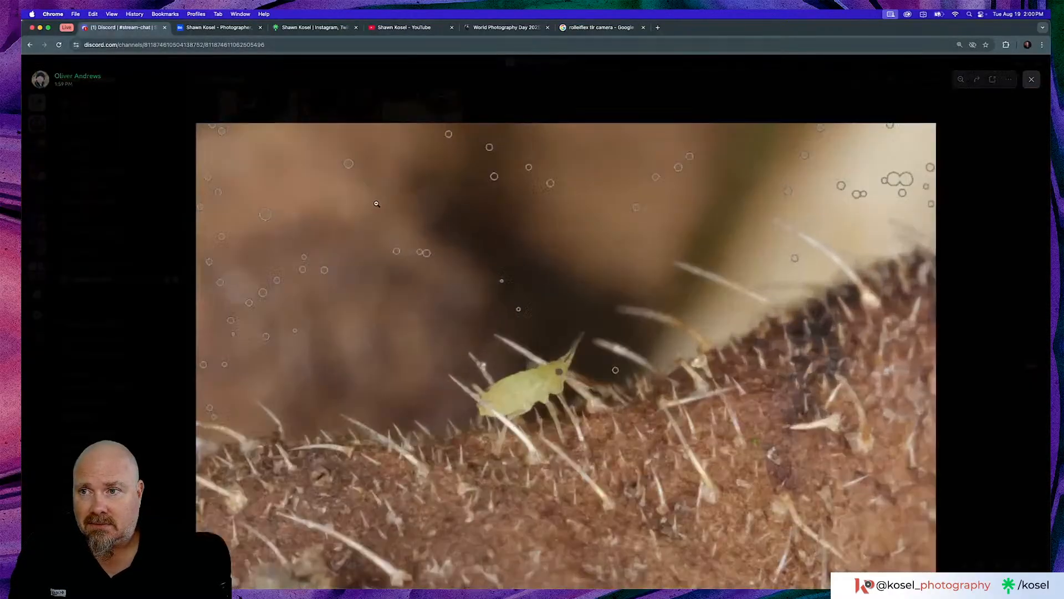
click(377, 203)
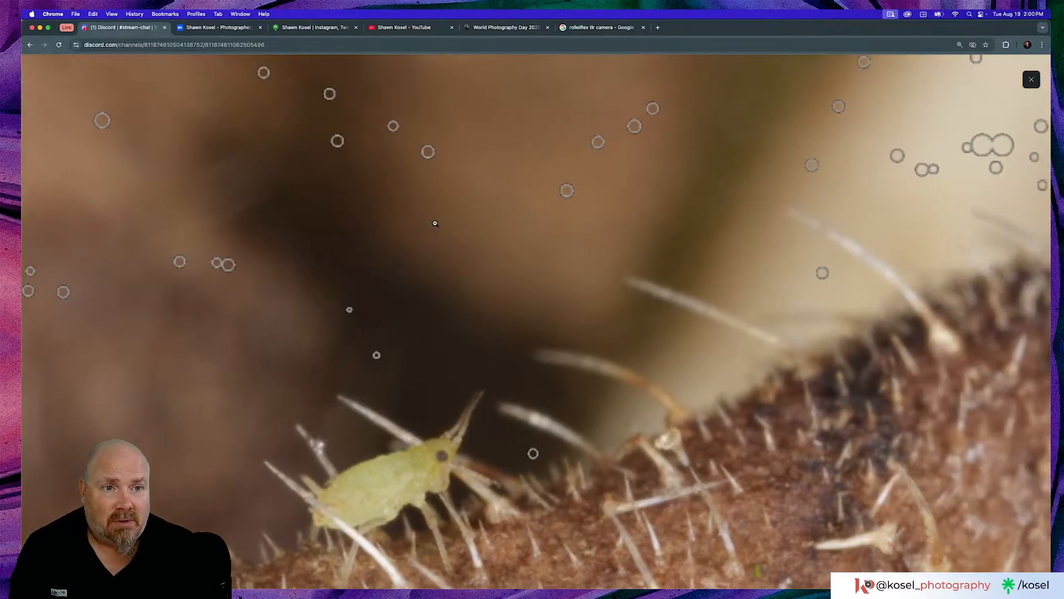
scroll(435, 223, down, 5)
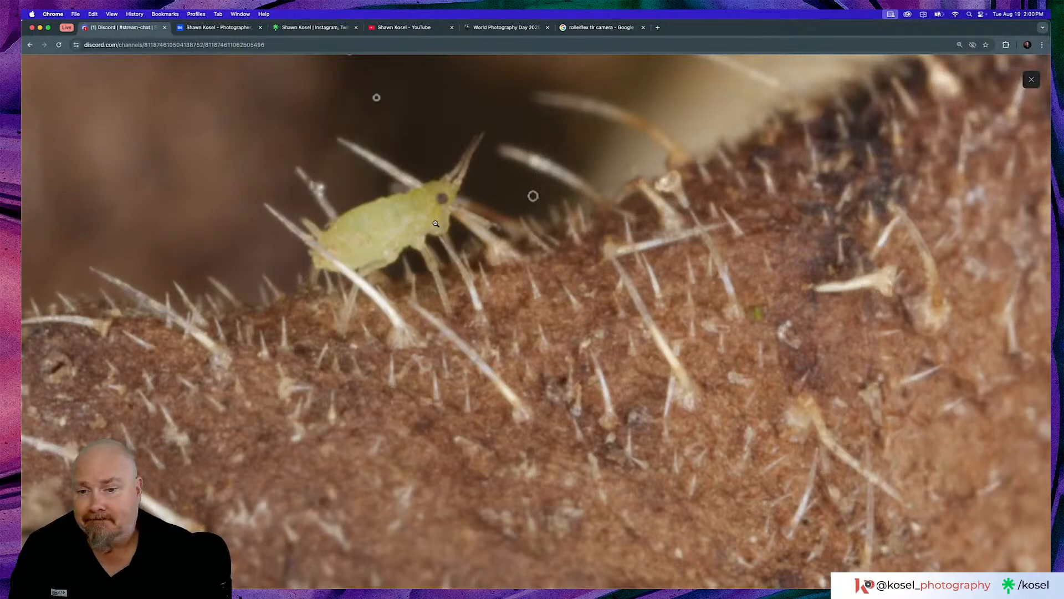
scroll(436, 223, down, 1)
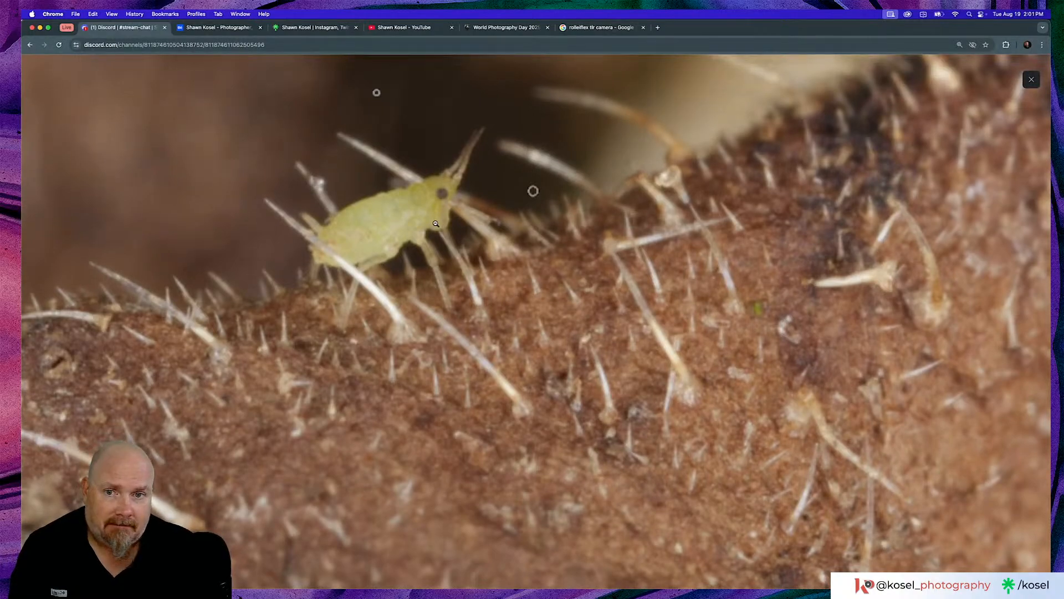
click(436, 223)
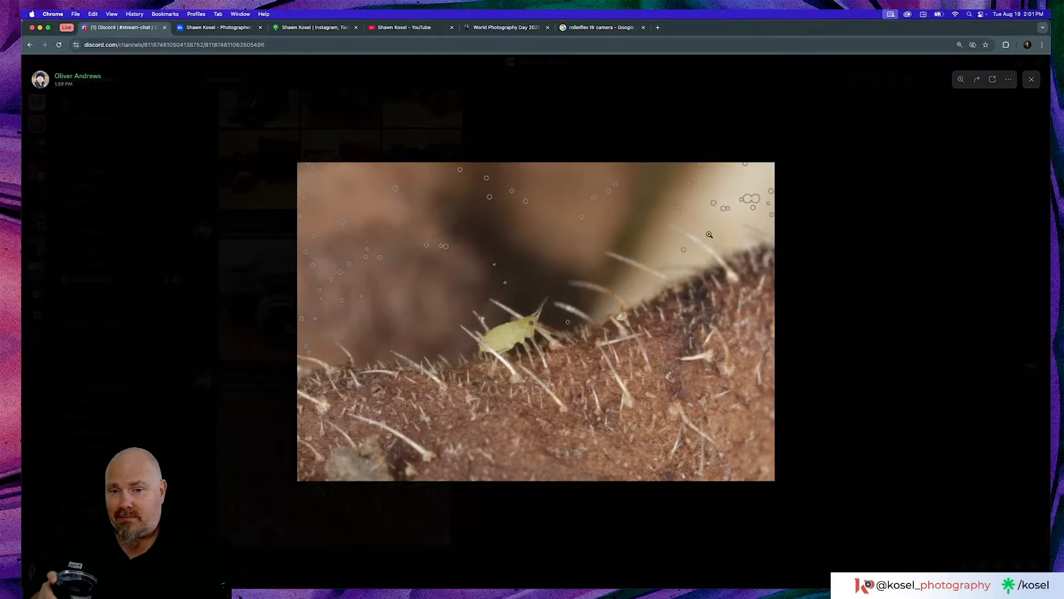
click(530, 352)
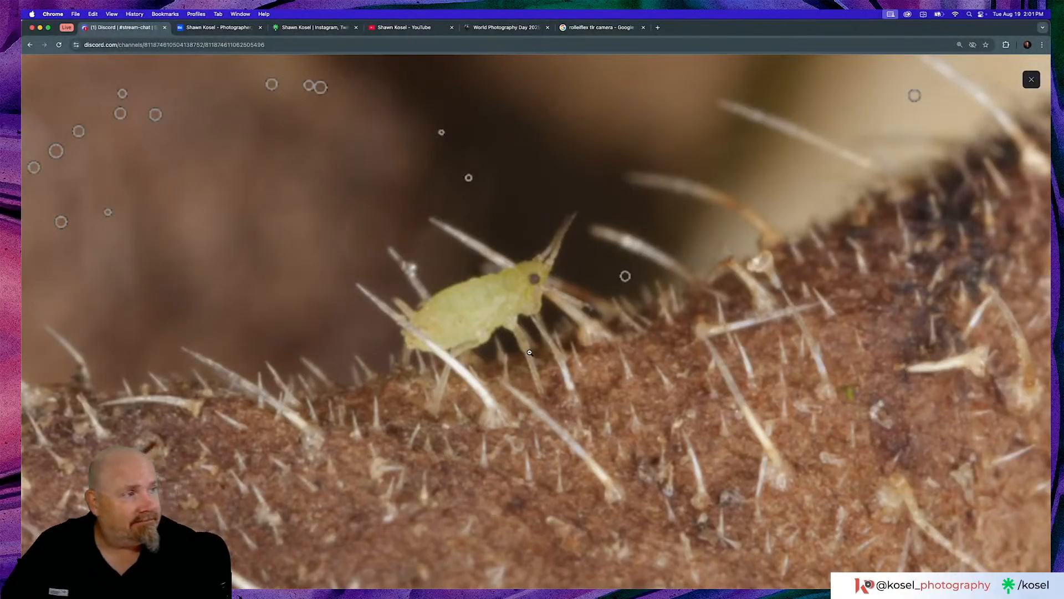
click(530, 352)
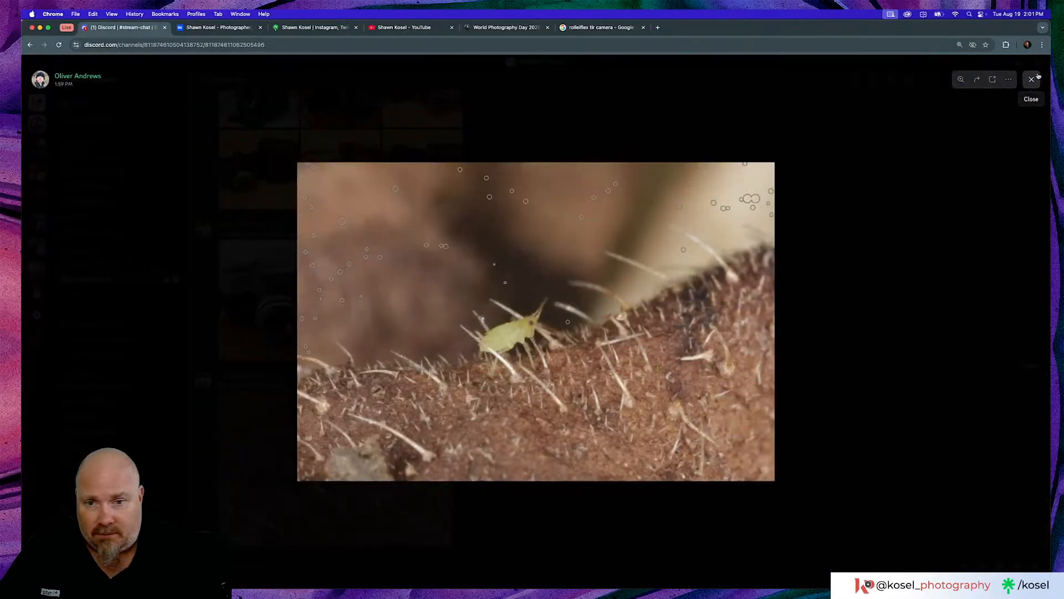
click(1032, 79)
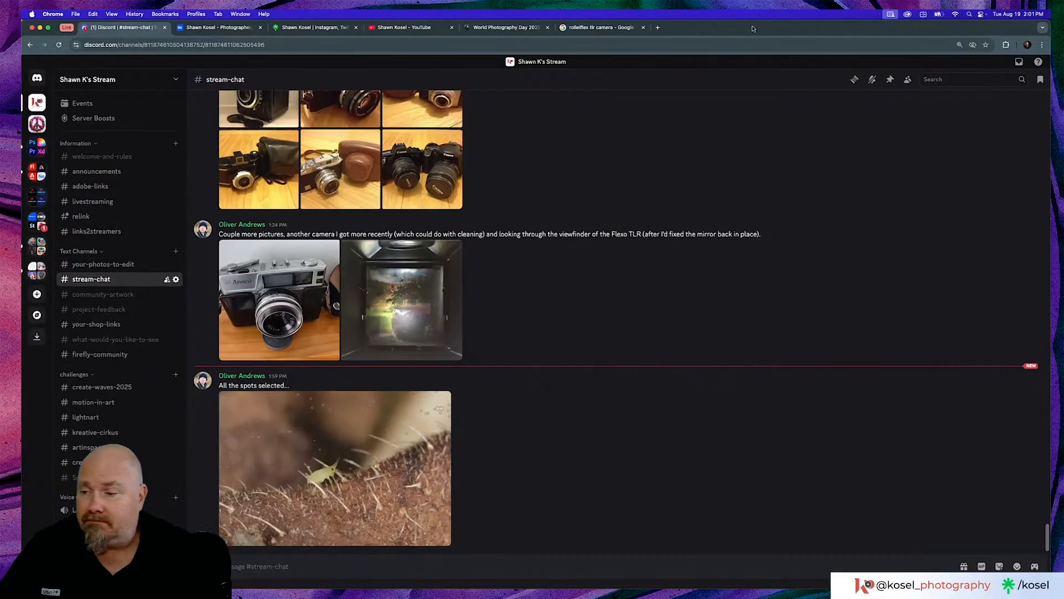
- Switch back to Lightroom Classic, exit the Remove tool, and filter the library by attribute to photos rated three stars or higher
key(super+Tab)
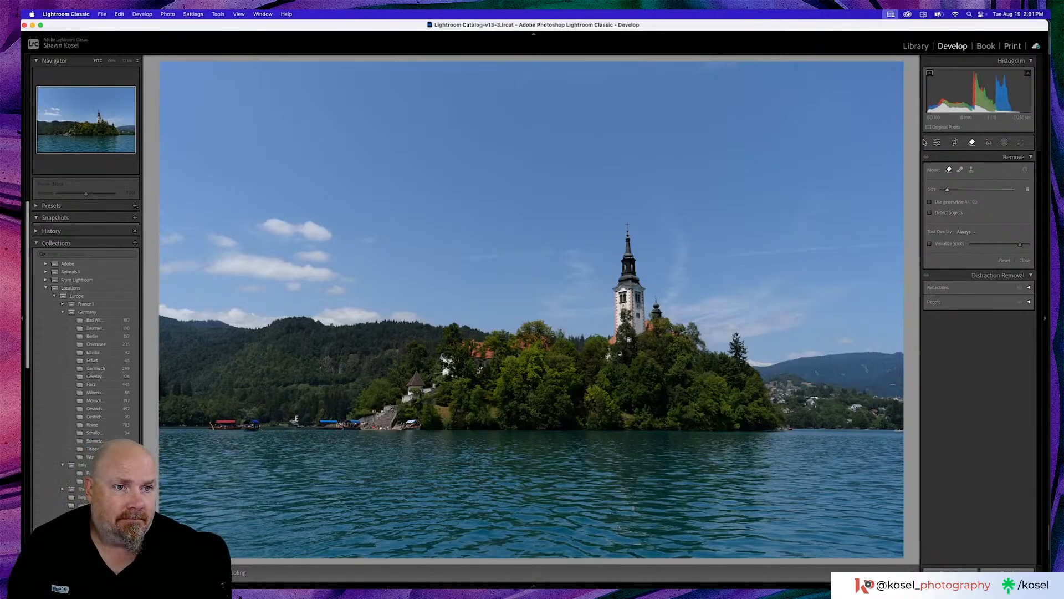
key(q)
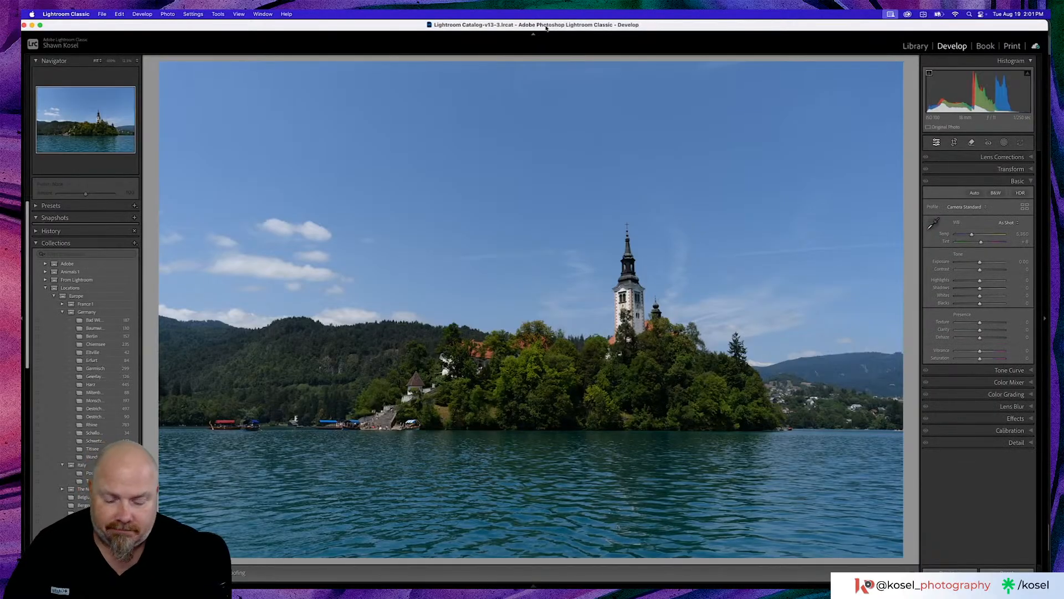
key(g)
scroll(576, 284, up, 5)
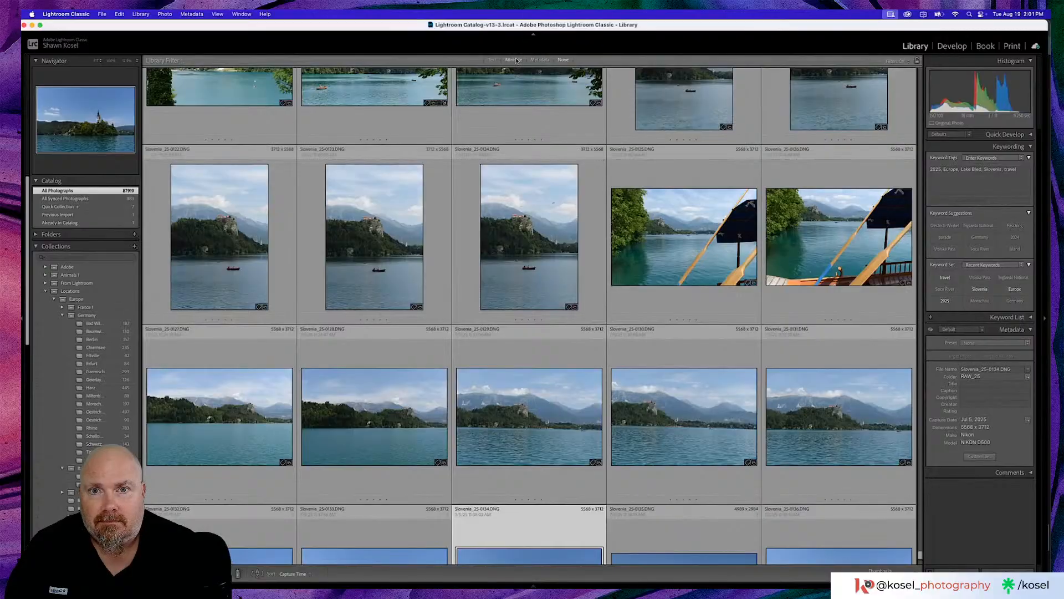
click(514, 60)
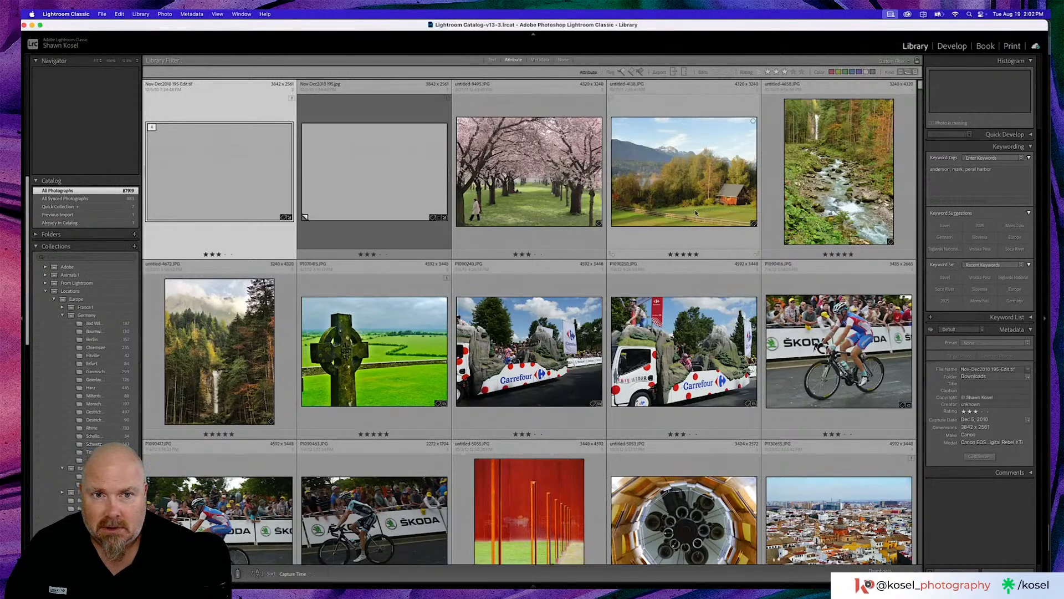
- Browse the filtered library through the garden butterfly, Harz, and yard flower photos for a suitable image
drag(919, 86, 925, 421)
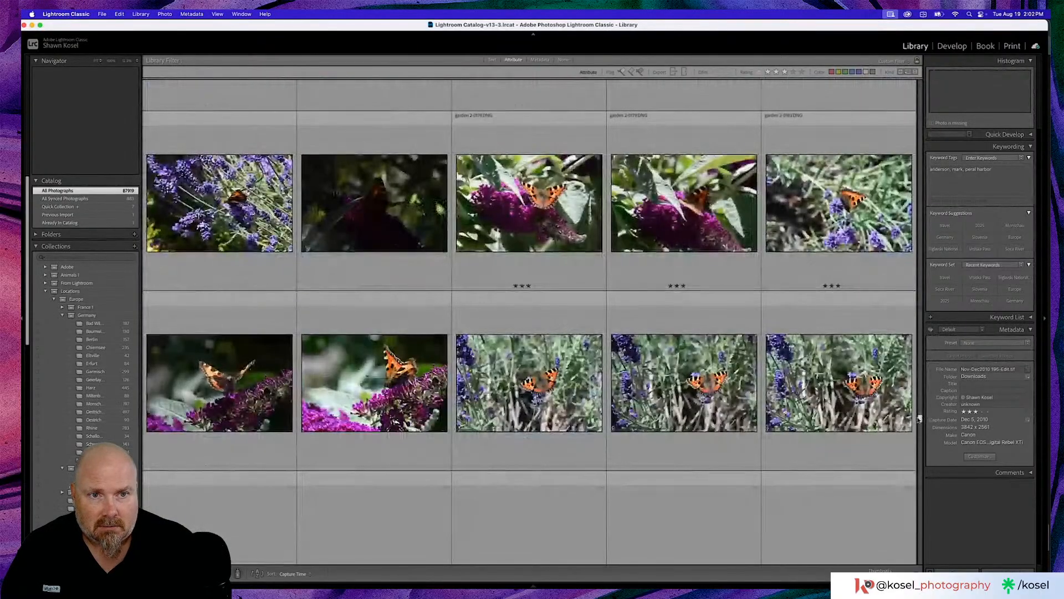
scroll(581, 352, up, 3)
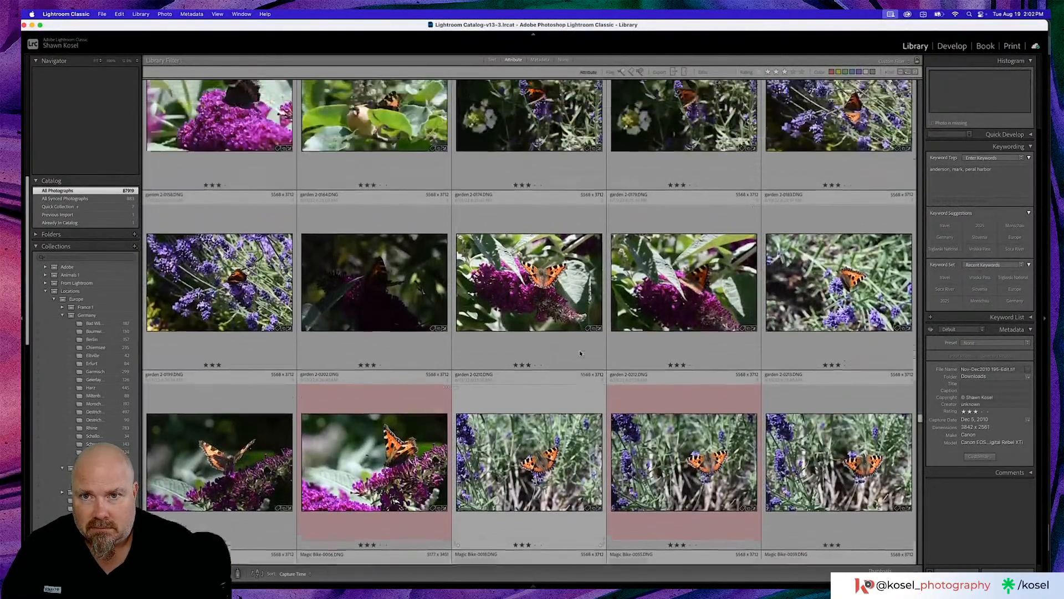
scroll(581, 353, down, 1)
scroll(580, 352, down, 10)
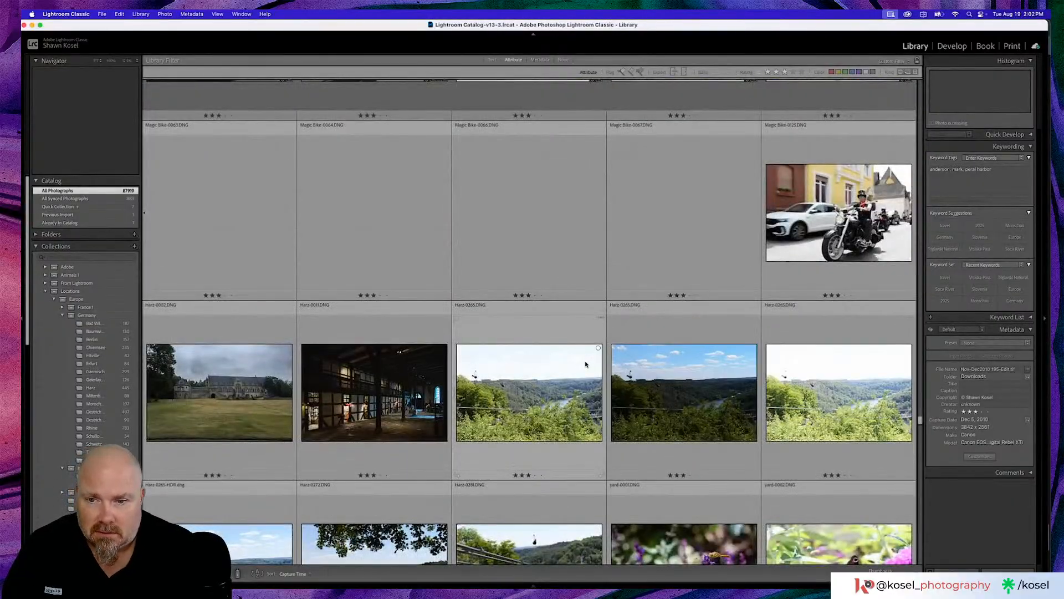
scroll(585, 364, down, 2)
scroll(586, 364, down, 2)
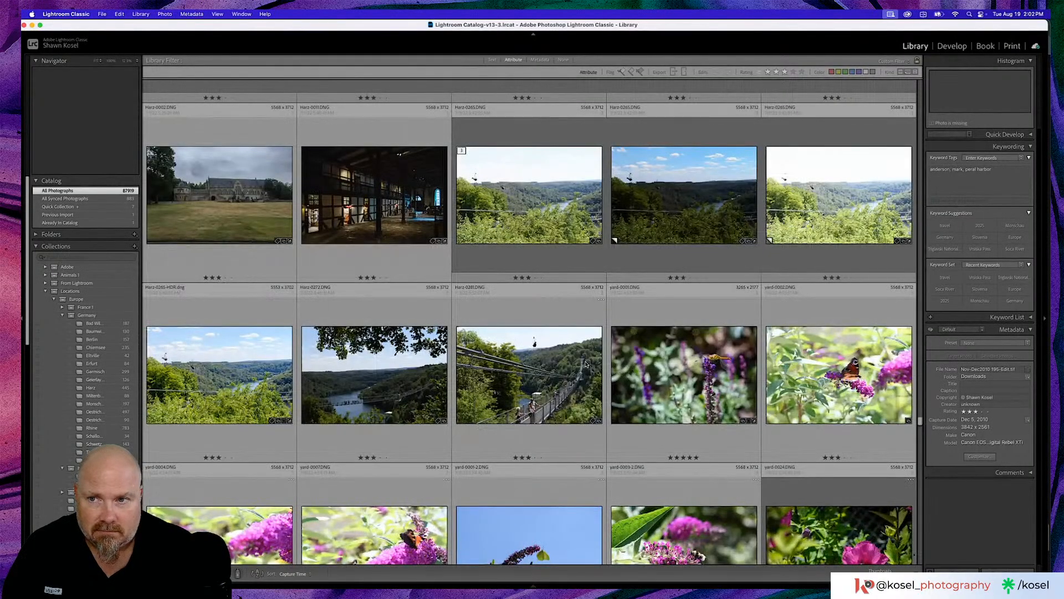
scroll(586, 364, down, 4)
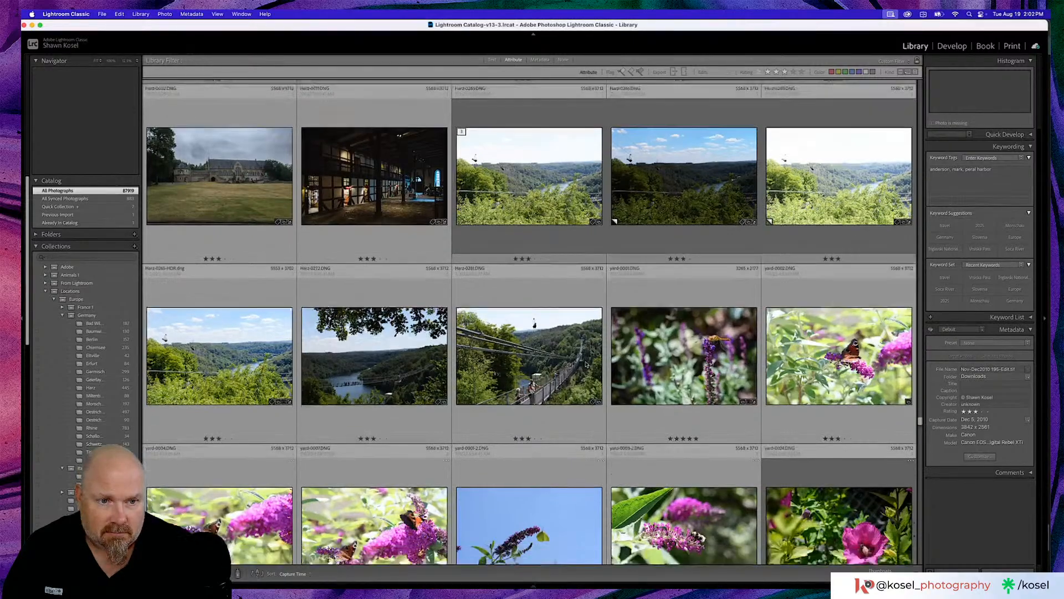
scroll(585, 365, down, 4)
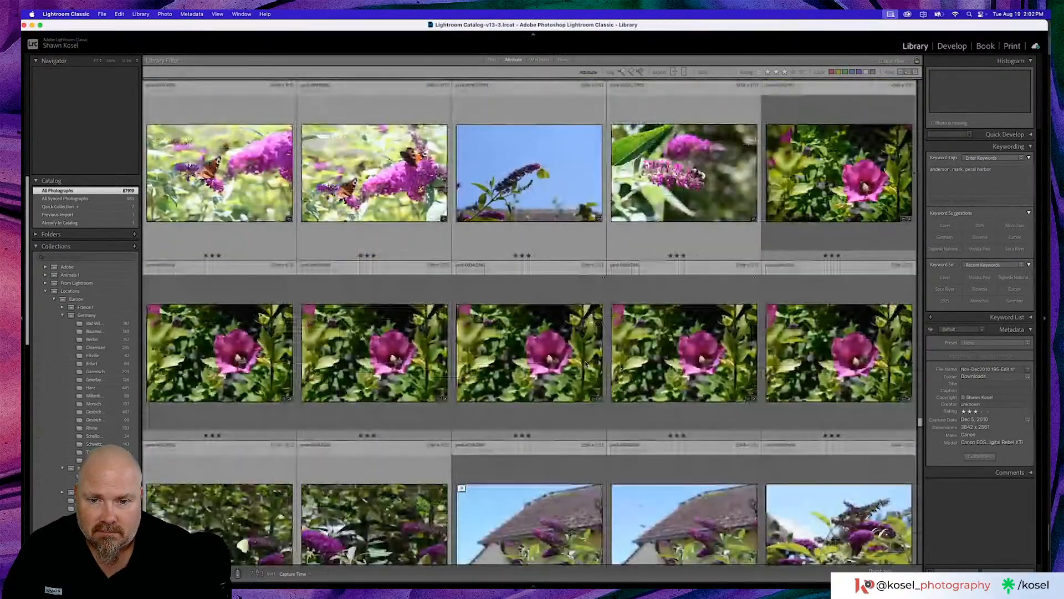
scroll(586, 364, down, 4)
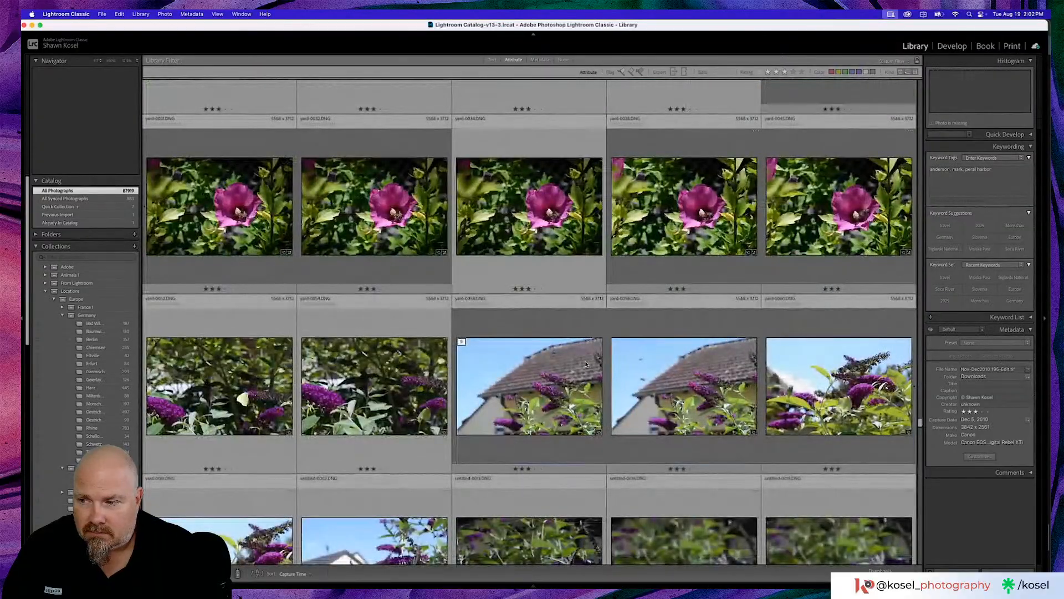
scroll(586, 364, down, 1)
scroll(586, 364, down, 3)
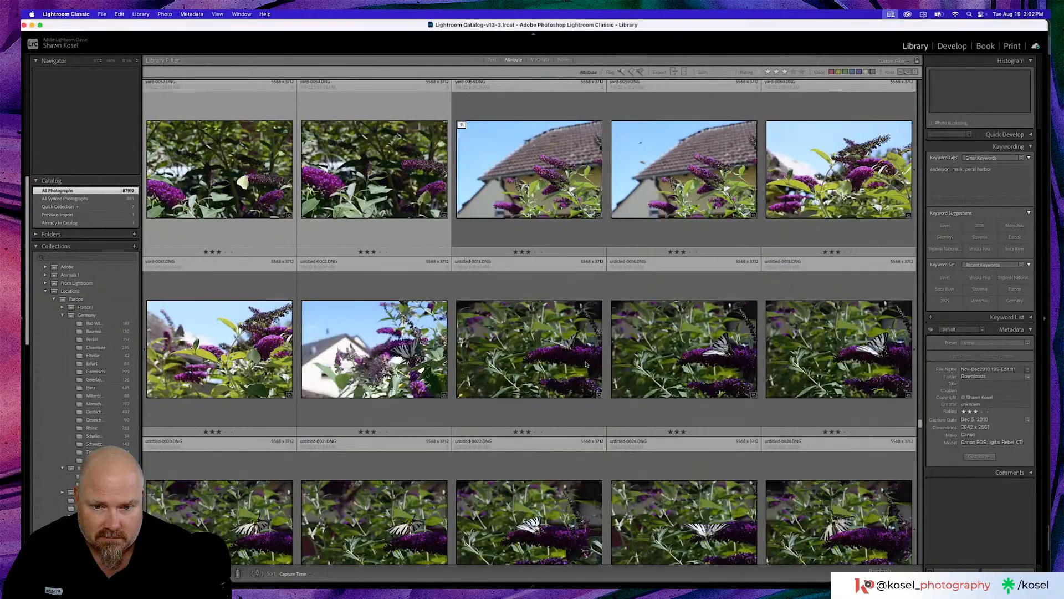
scroll(586, 365, down, 5)
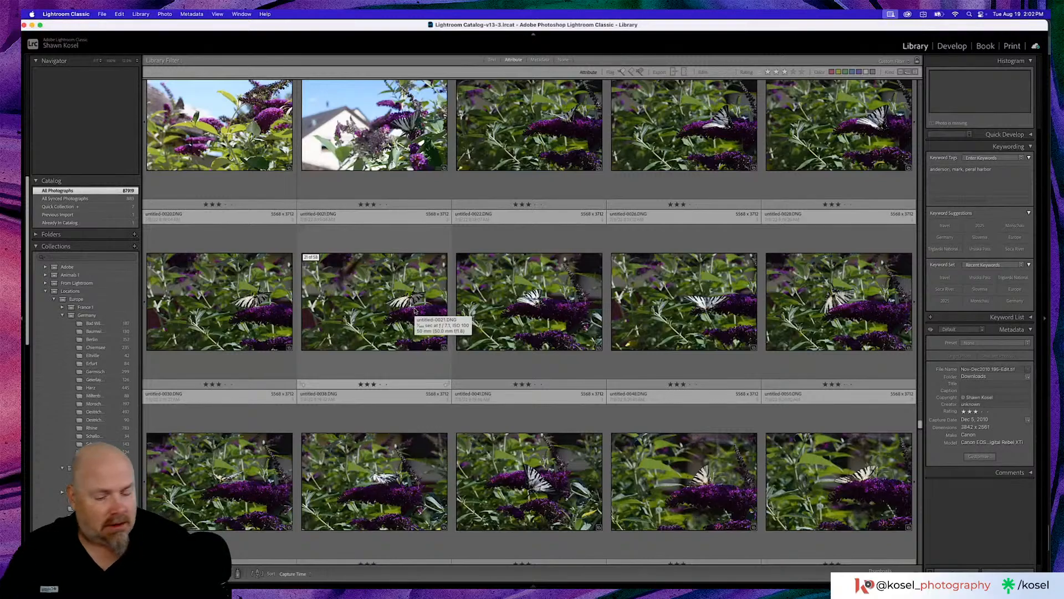
- Switch to Discord in Chrome and examine the dust spots in the first insect photo of the before-and-after dust removal post, zoomed in
key(super+Tab)
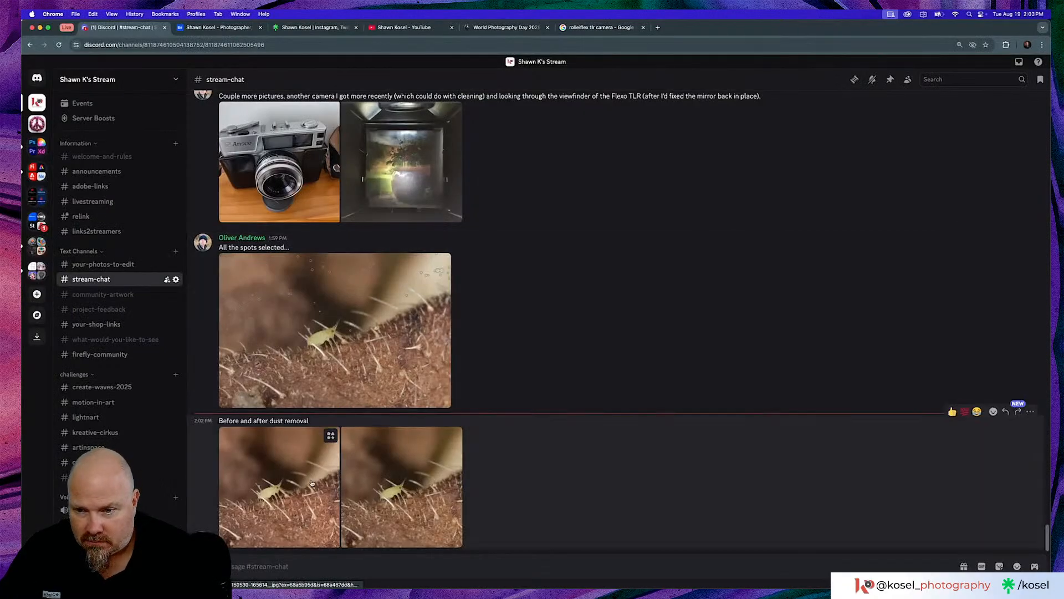
click(311, 483)
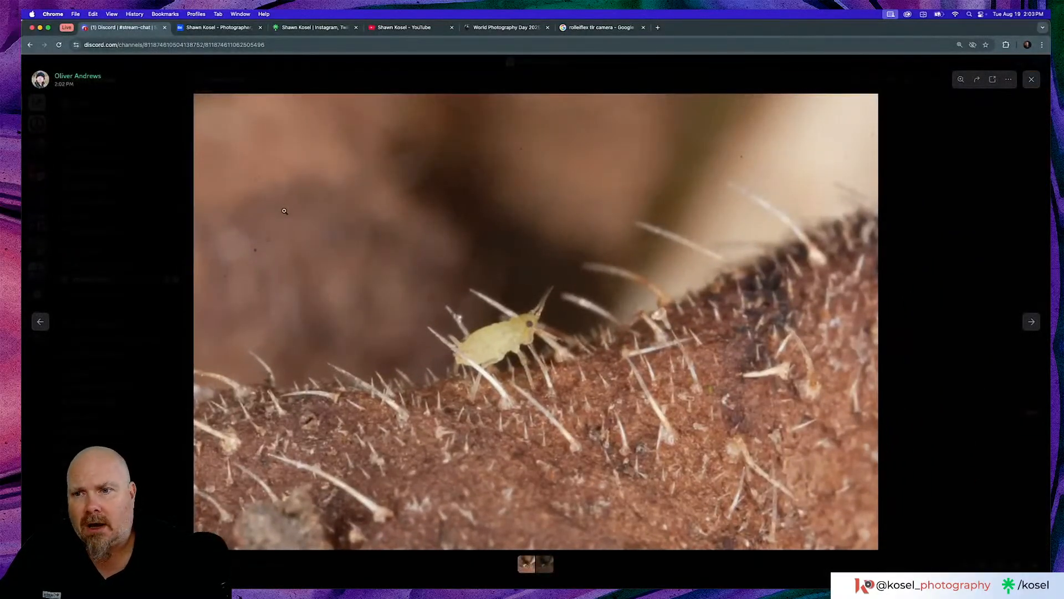
click(257, 252)
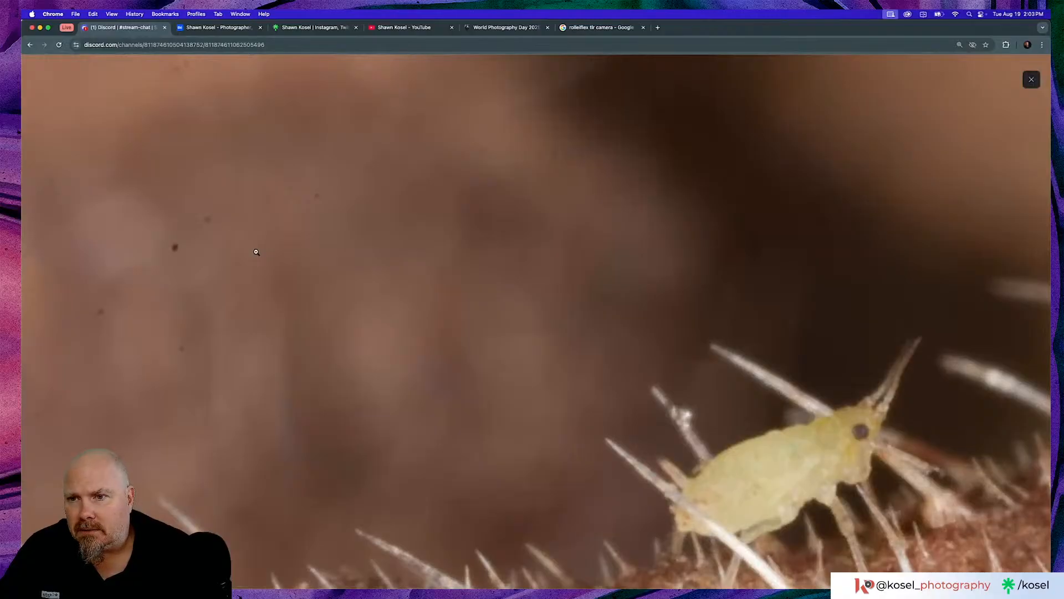
scroll(256, 252, up, 4)
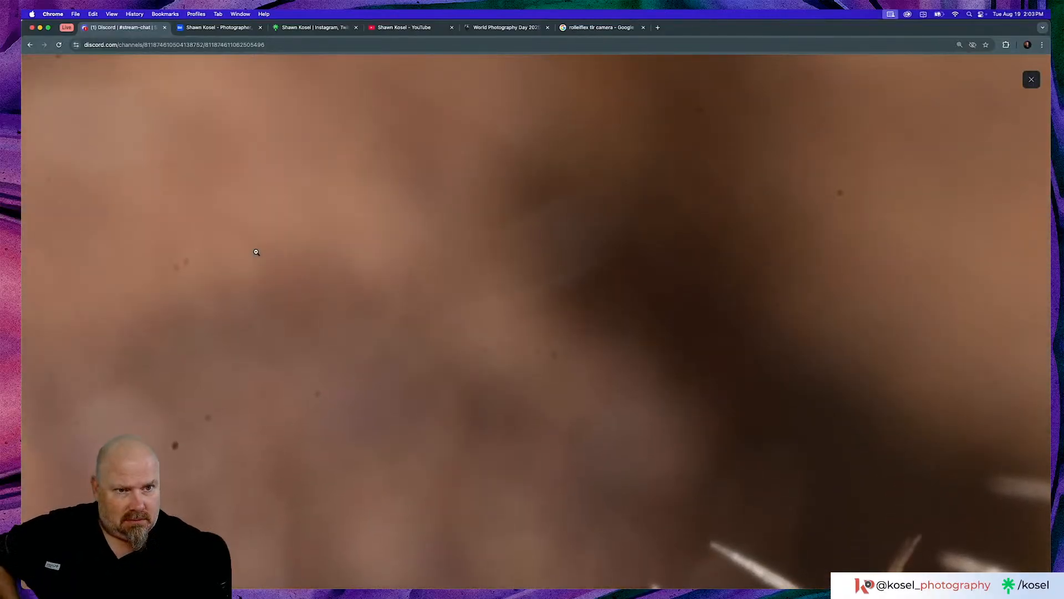
click(256, 252)
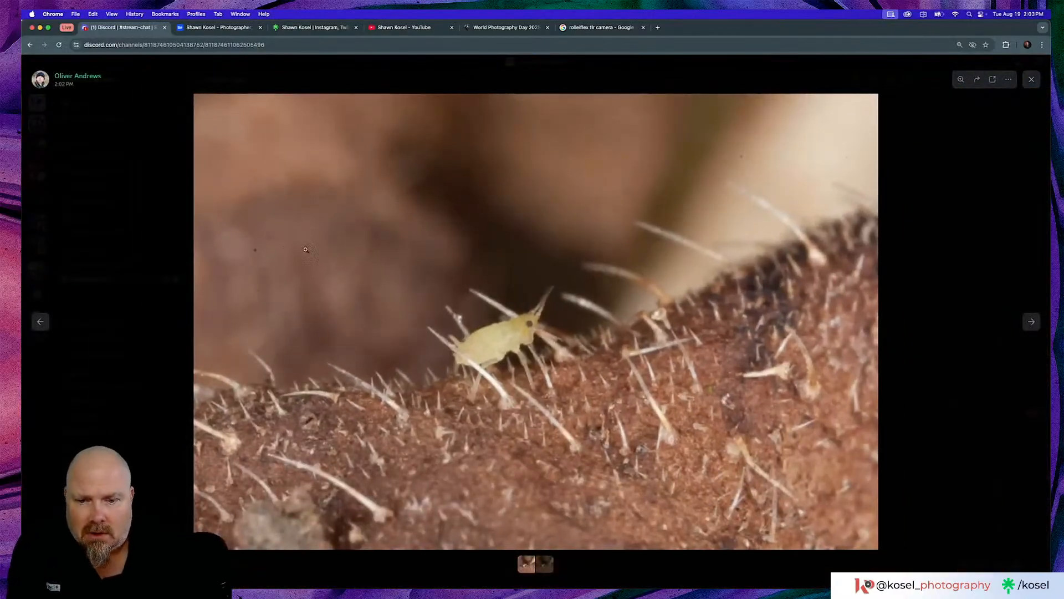
- Switch back to Lightroom Classic and dismiss the folder access warning
click(483, 570)
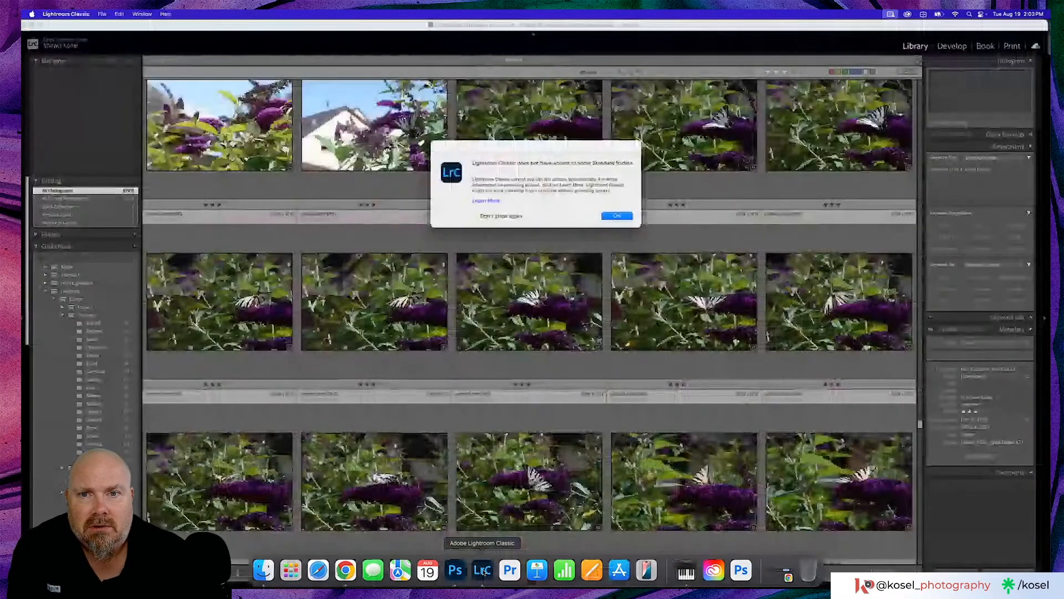
click(617, 216)
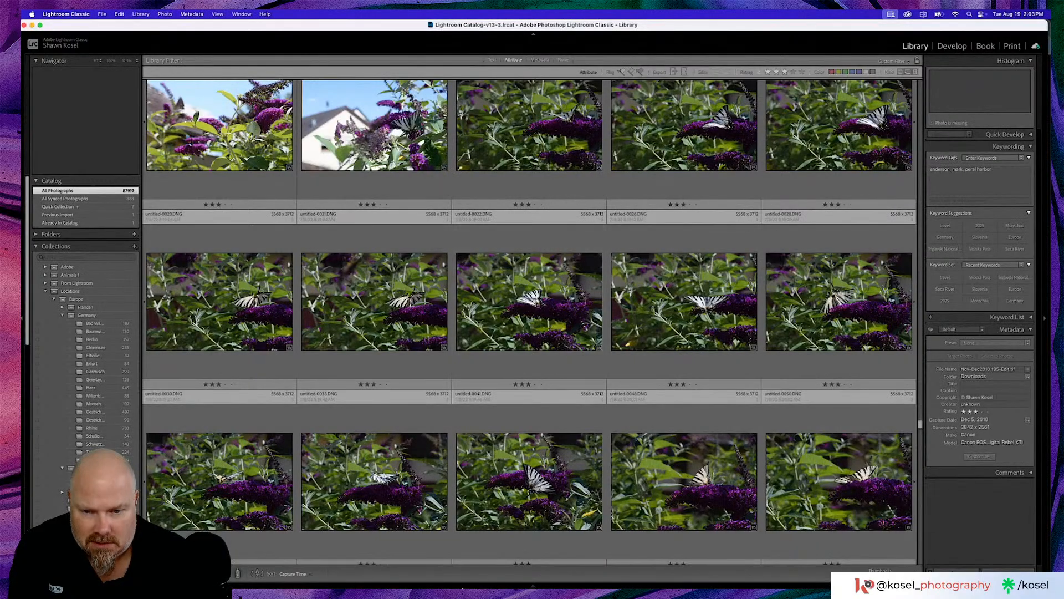
mouse_move(469, 586)
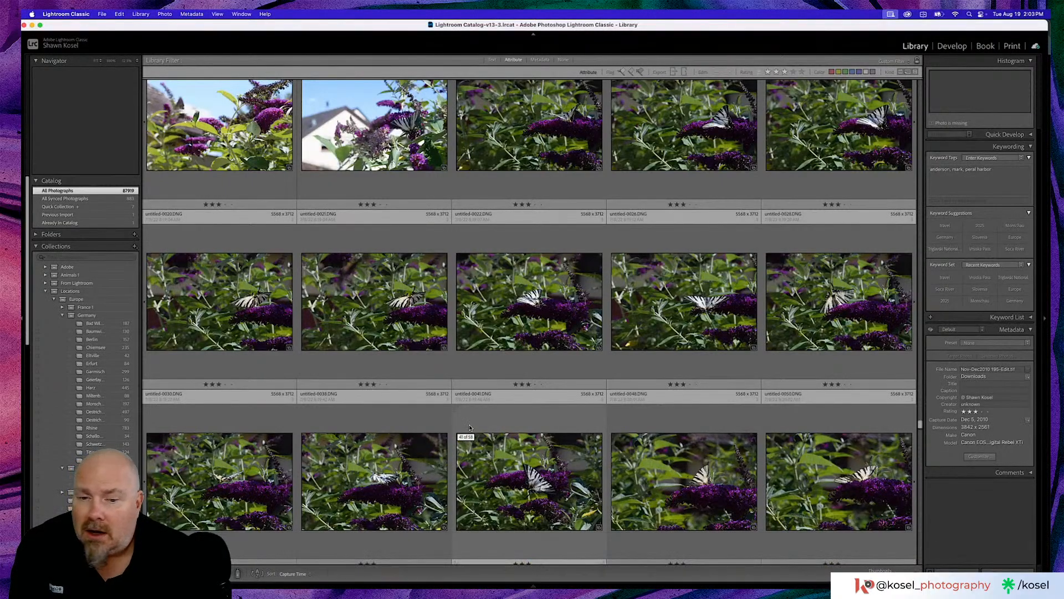
- Browse further through the filtered photos, view the wheat field landscape with the cloudy blue sky enlarged, and return to the grid
scroll(469, 427, down, 5)
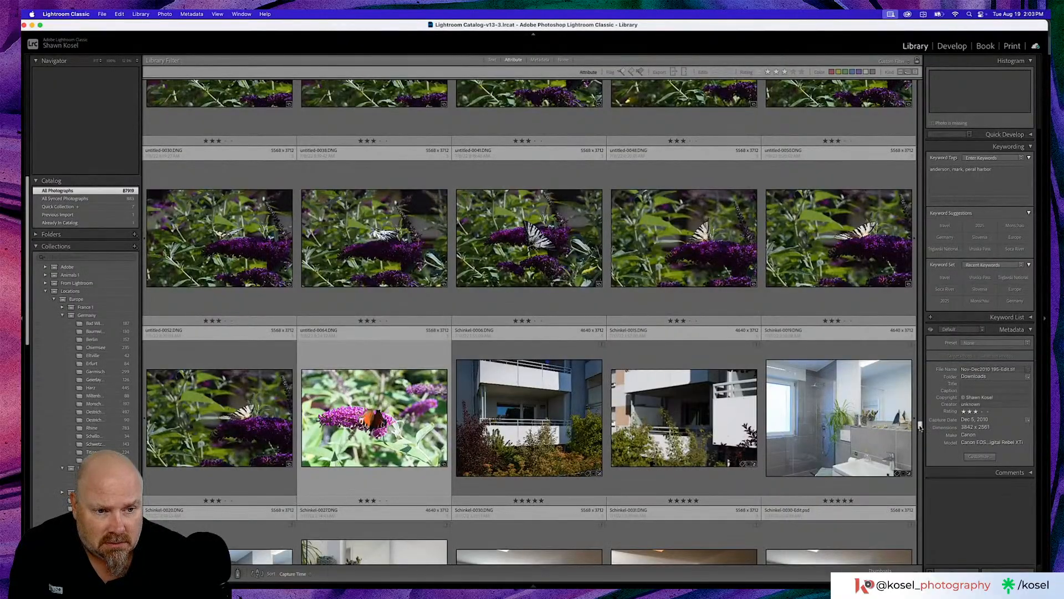
scroll(920, 427, down, 20)
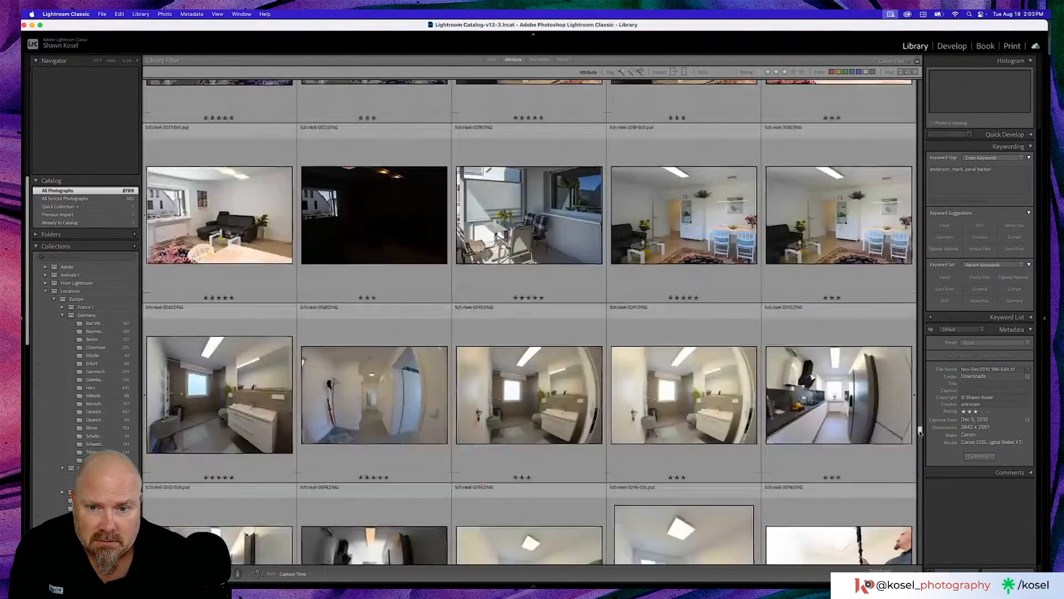
drag(920, 431, 920, 438)
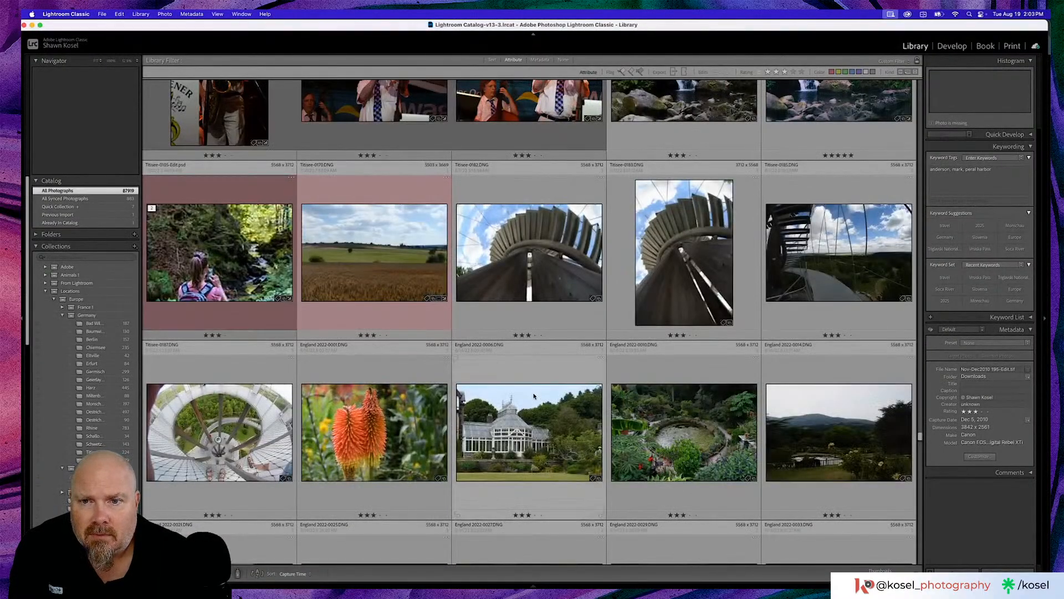
double_click(387, 252)
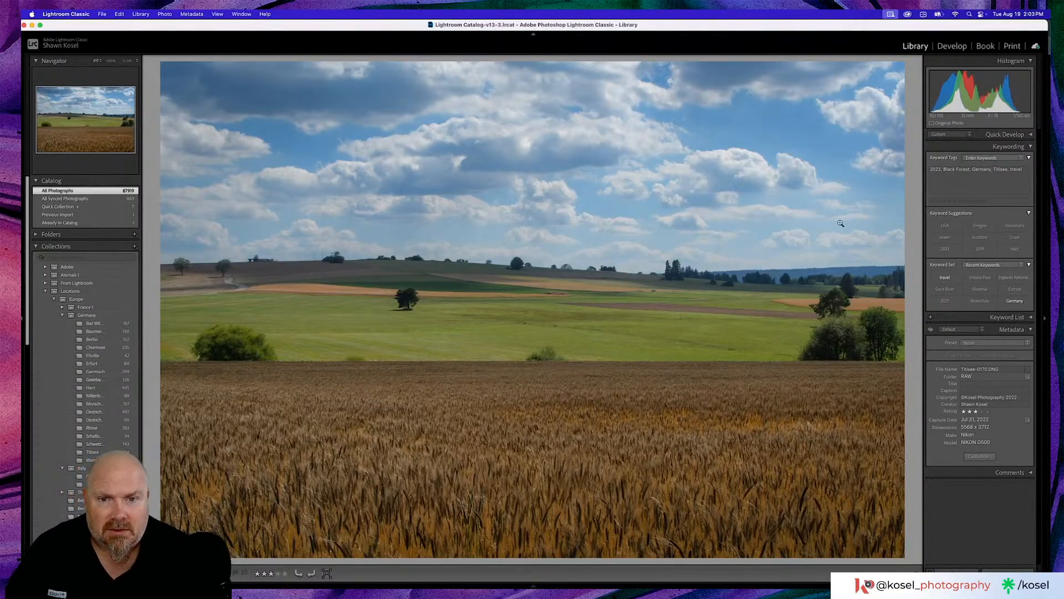
key(g)
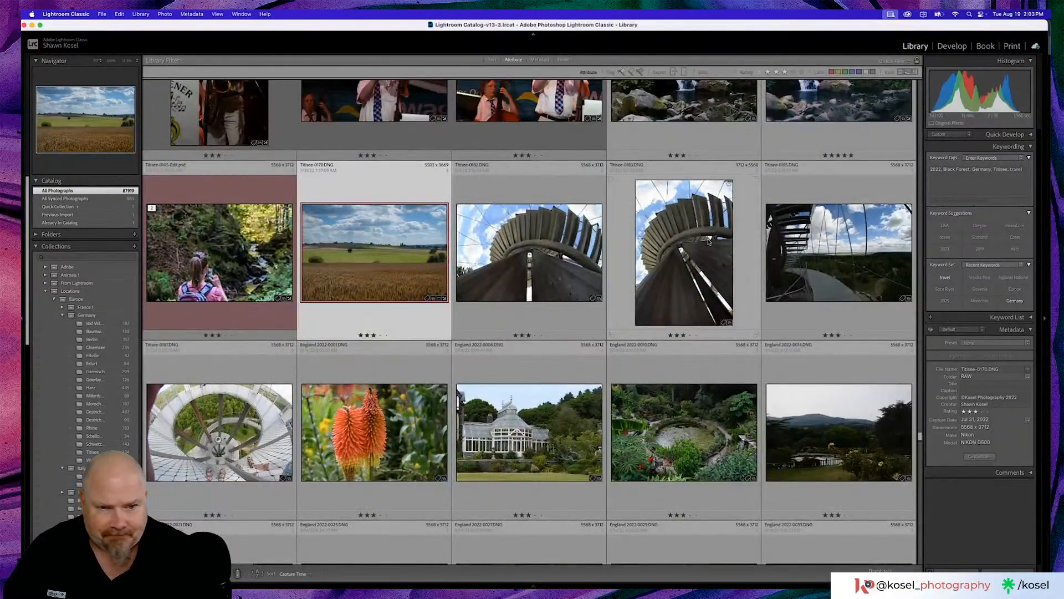
- Browse the England 2022 photos and select the bright harbour photo with beached boats, England 2022-0094.DNG
scroll(709, 241, down, 5)
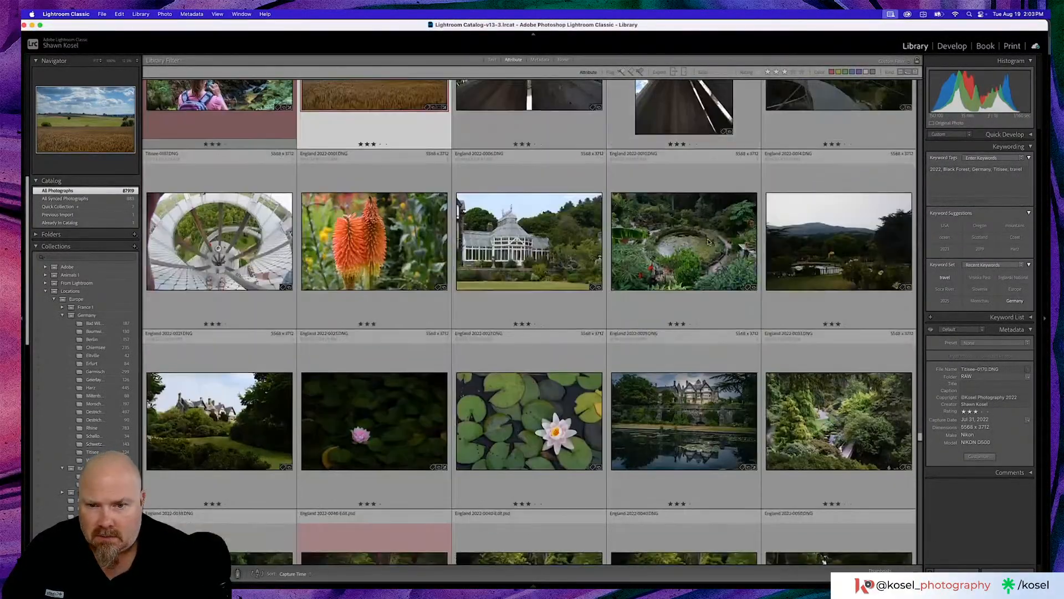
scroll(708, 242, down, 5)
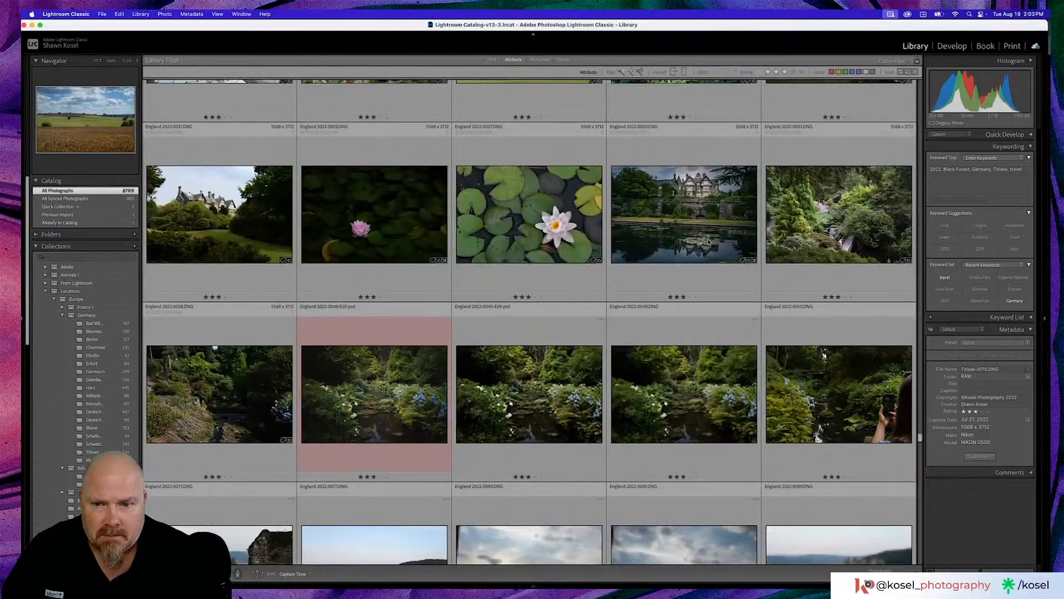
scroll(709, 241, down, 3)
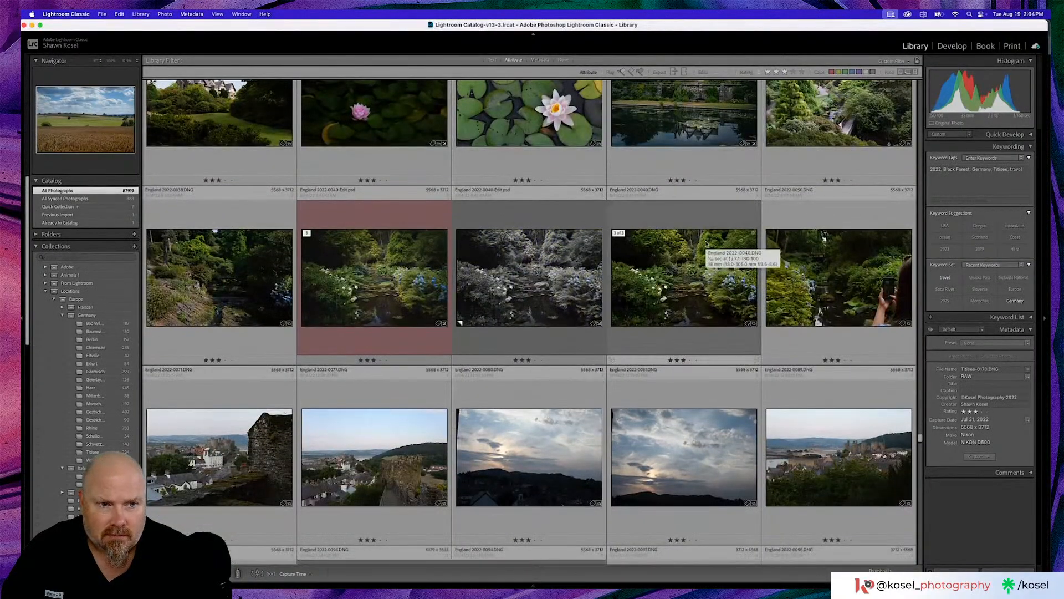
scroll(706, 244, down, 4)
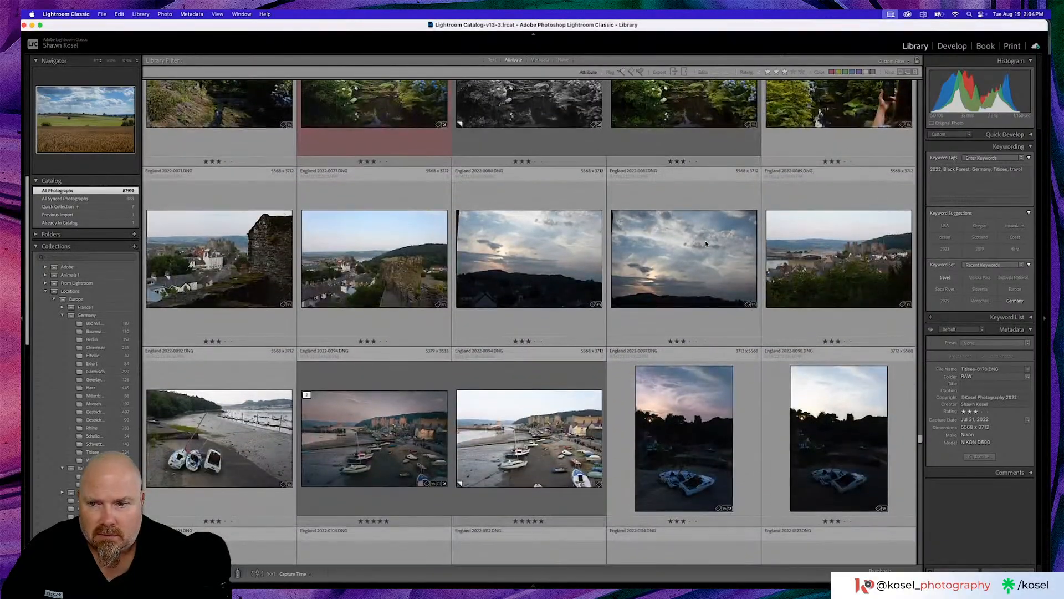
scroll(706, 243, down, 3)
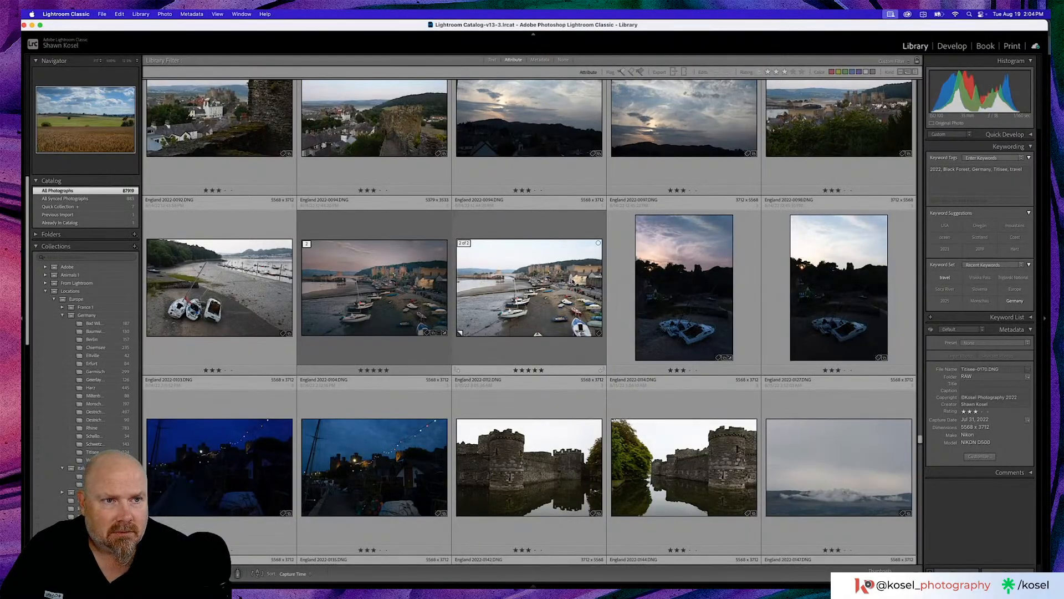
click(579, 282)
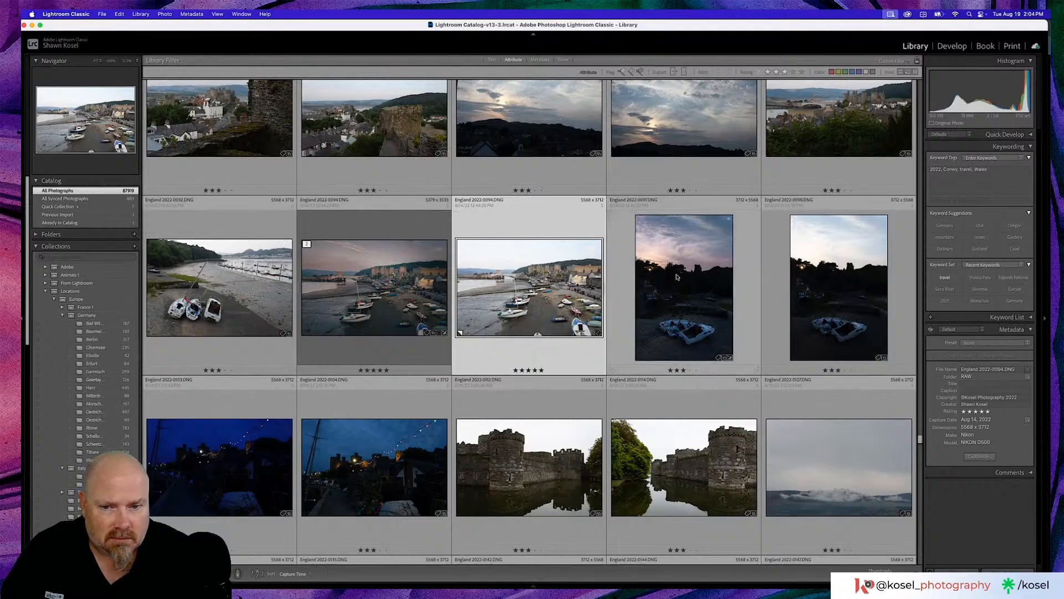
- Browse further through the England 2022 photos, inspect the cloud-covered mountain with the stone wall up close, and return to the grid
scroll(677, 277, down, 4)
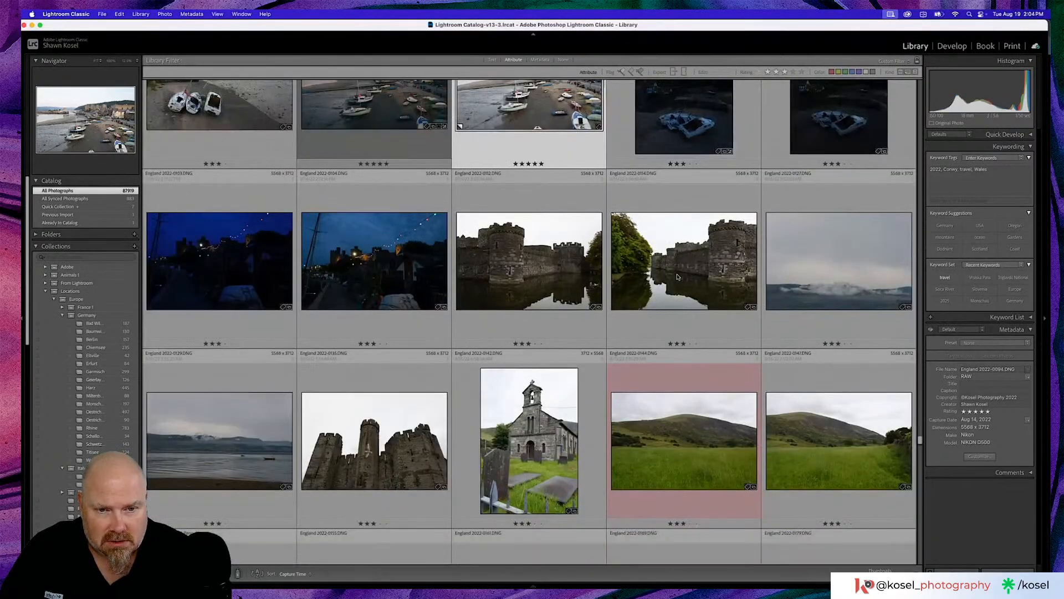
scroll(676, 276, down, 4)
scroll(677, 277, down, 2)
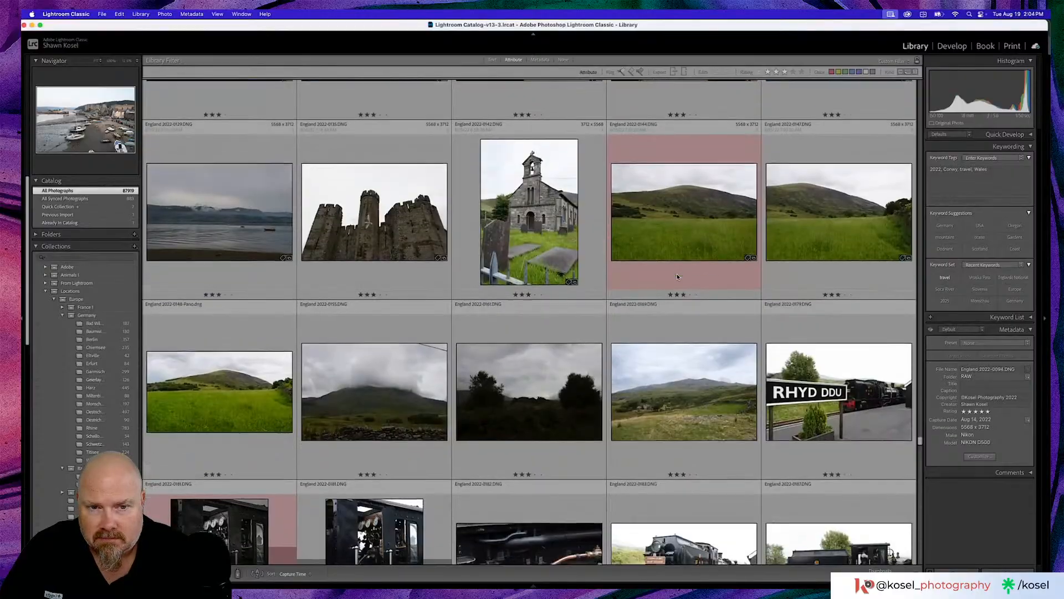
click(686, 340)
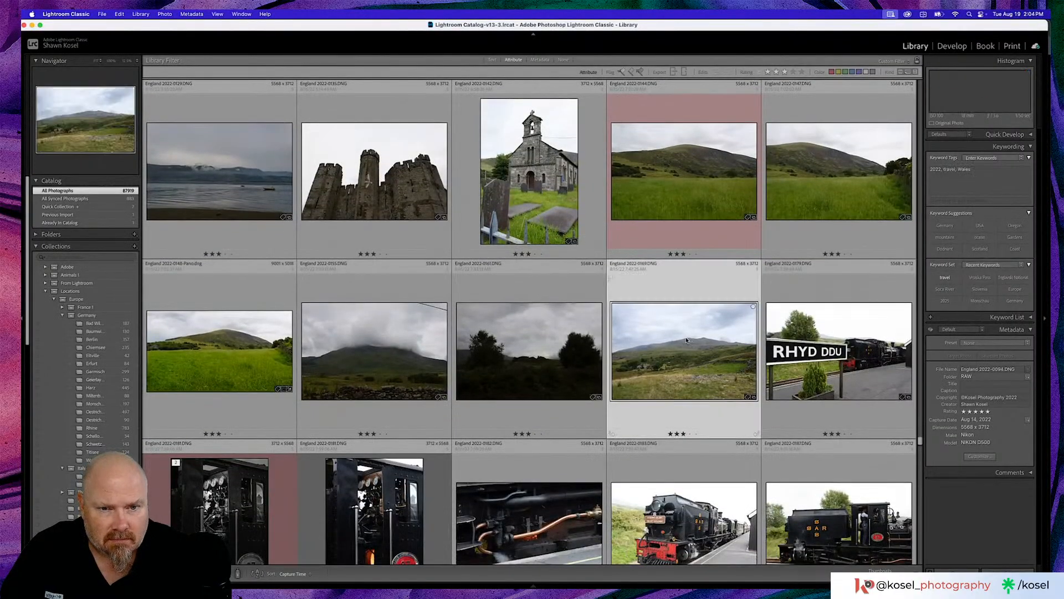
double_click(377, 372)
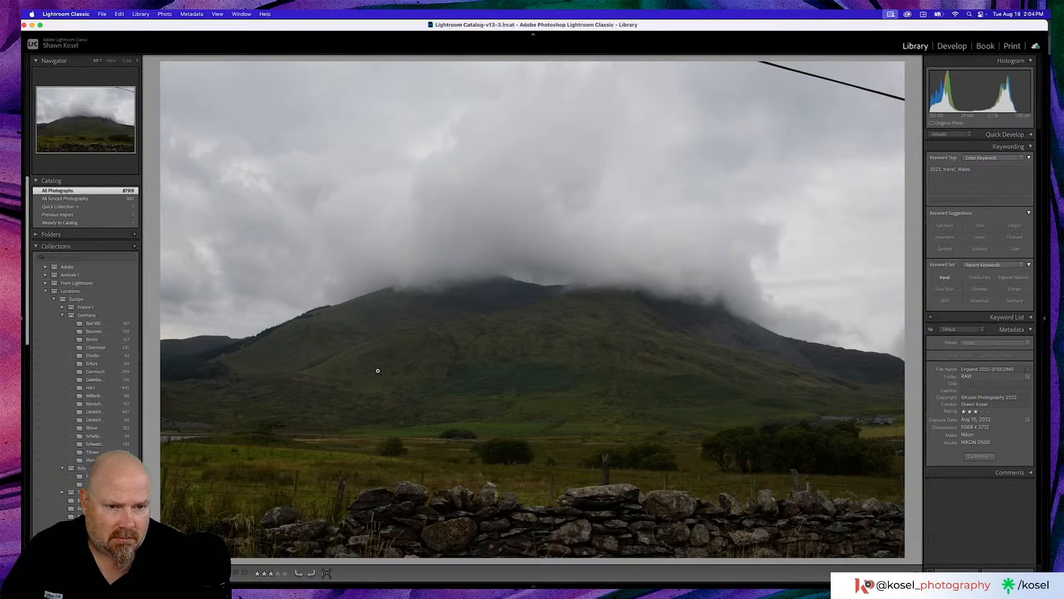
click(513, 461)
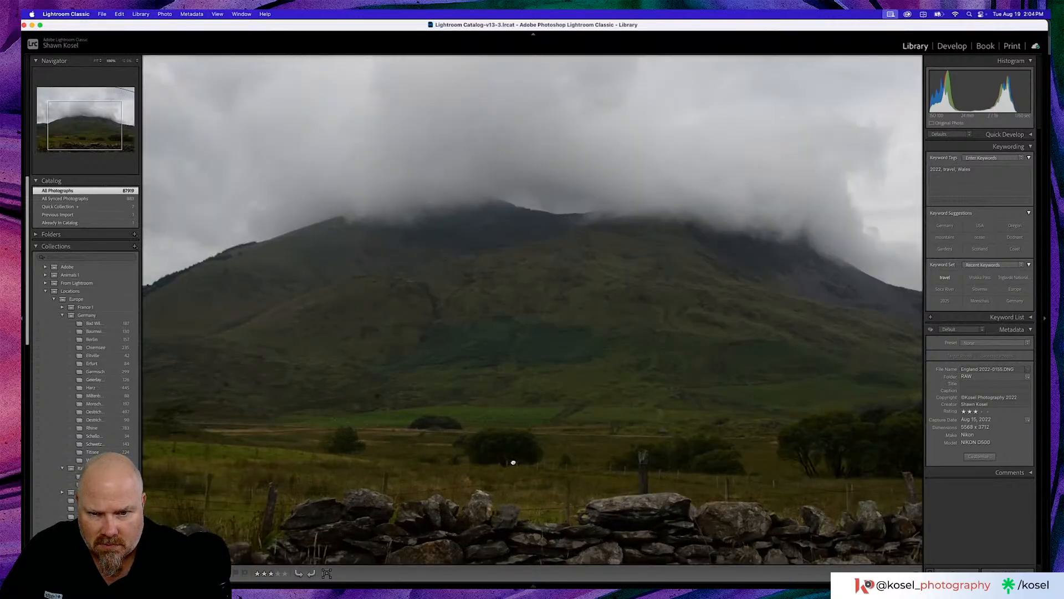
click(513, 461)
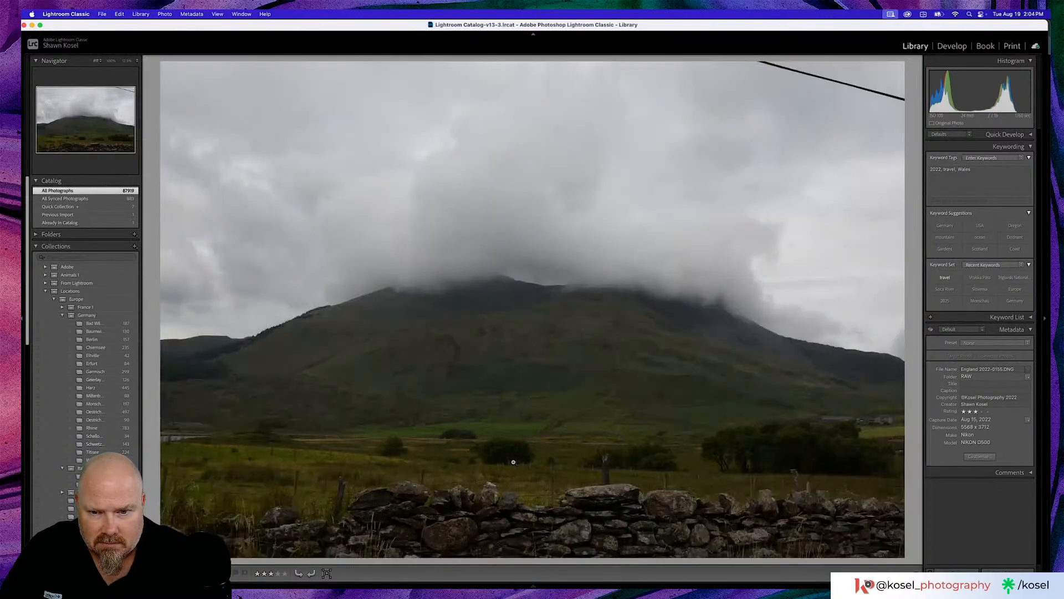
key(g)
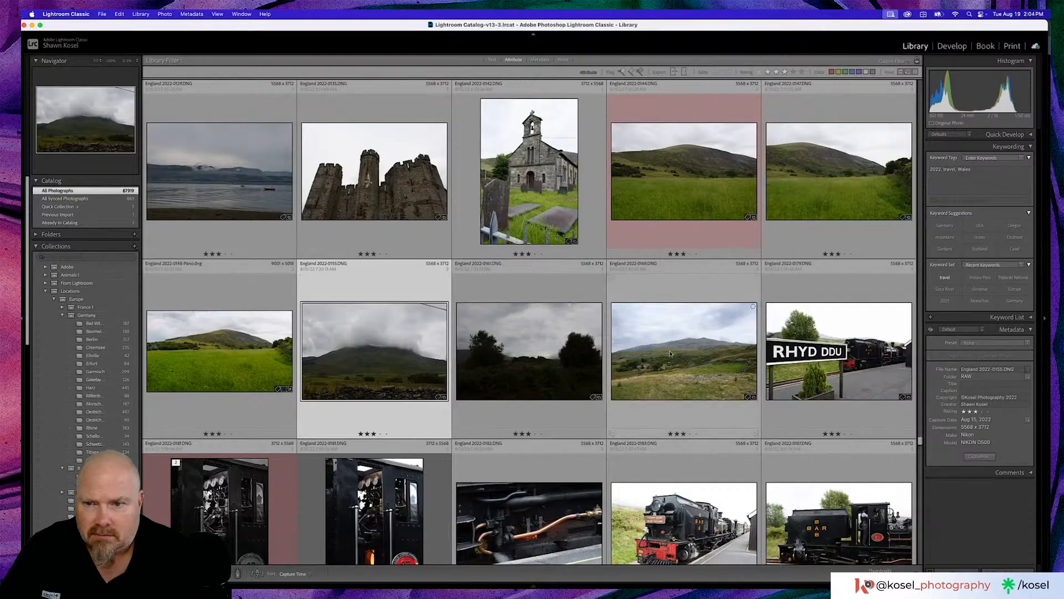
- Inspect the rocky grassland landscape enlarged, return to the grid, and open the cloud-covered mountain photo with the stone wall for developing
double_click(712, 348)
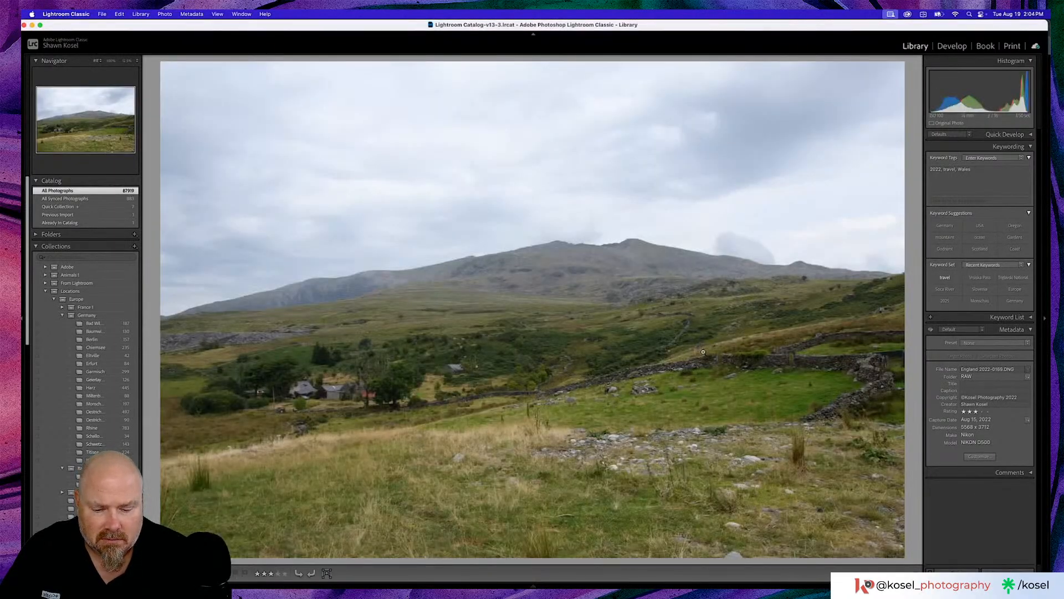
key(g)
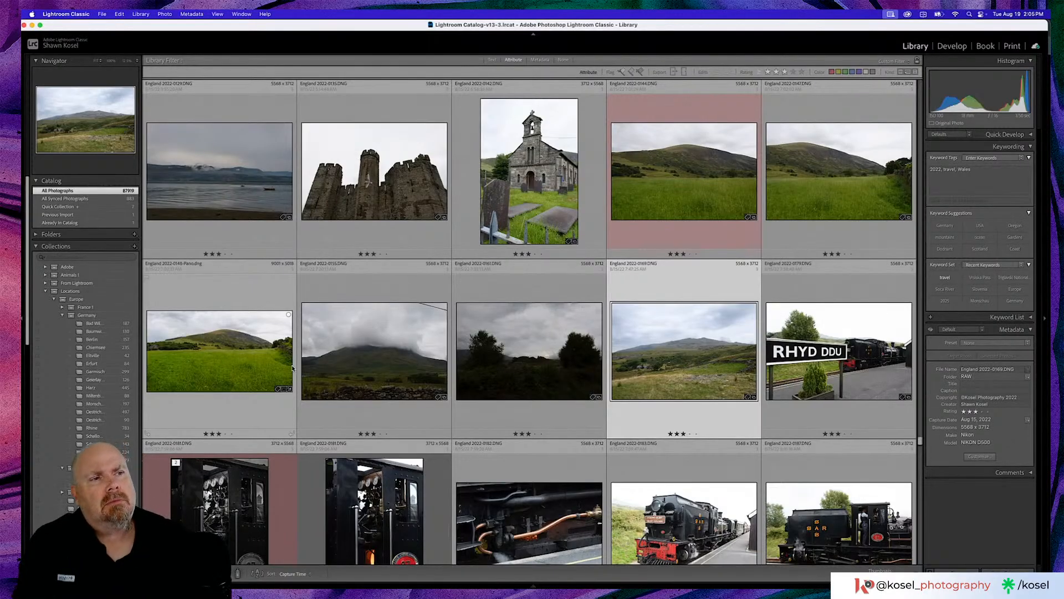
double_click(422, 337)
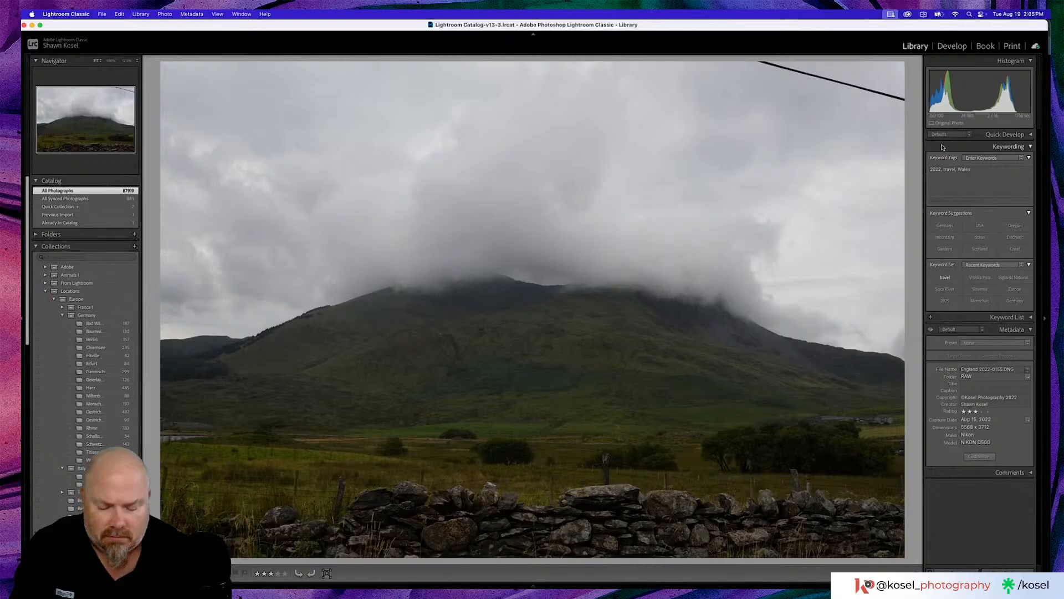
key(d)
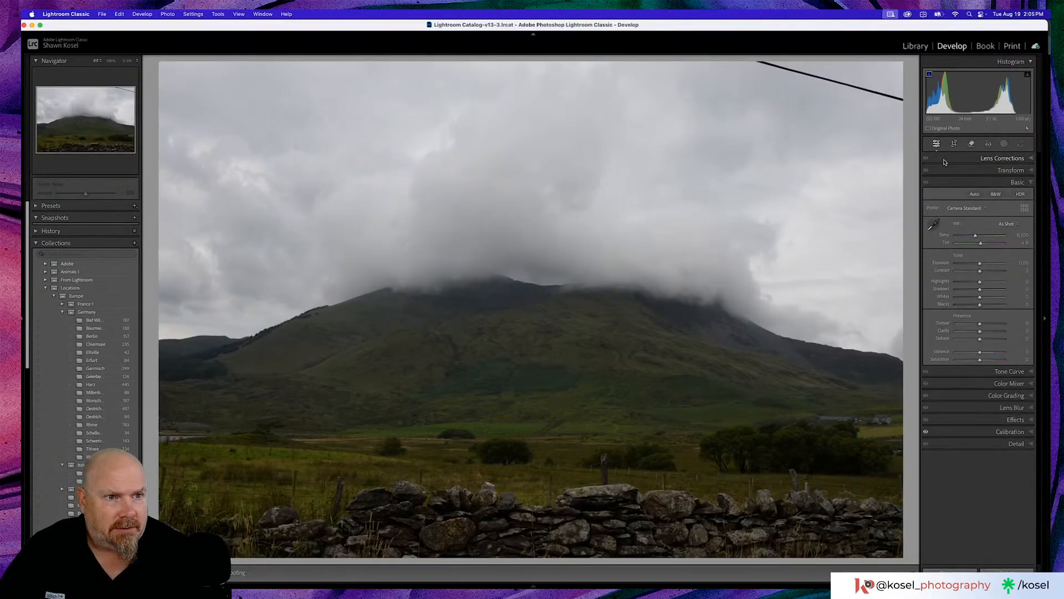
- Remove the power line from the sky above the mountain using the Remove tool with generative AI
click(970, 144)
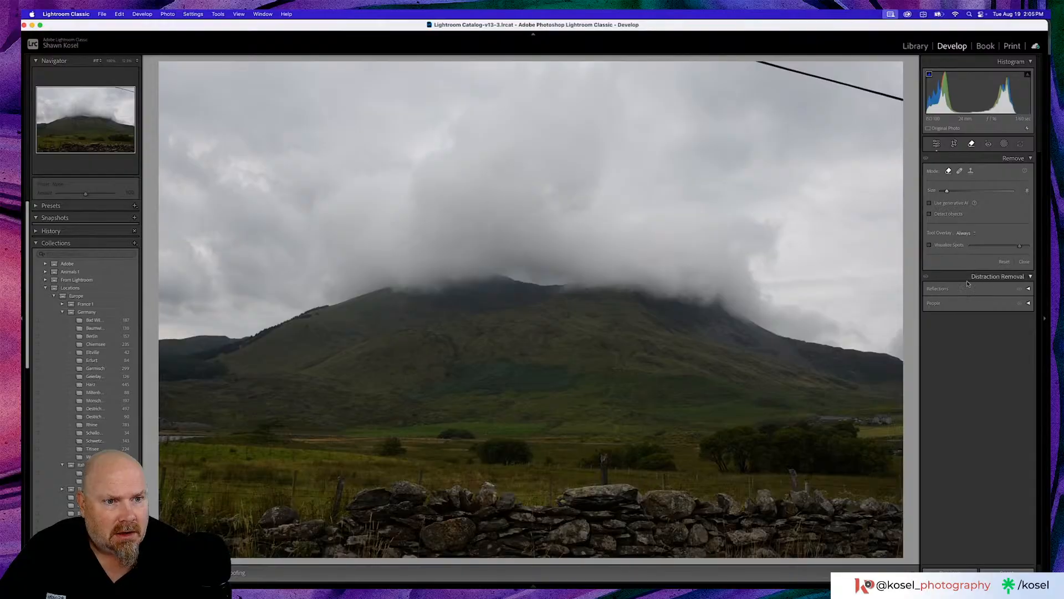
click(929, 203)
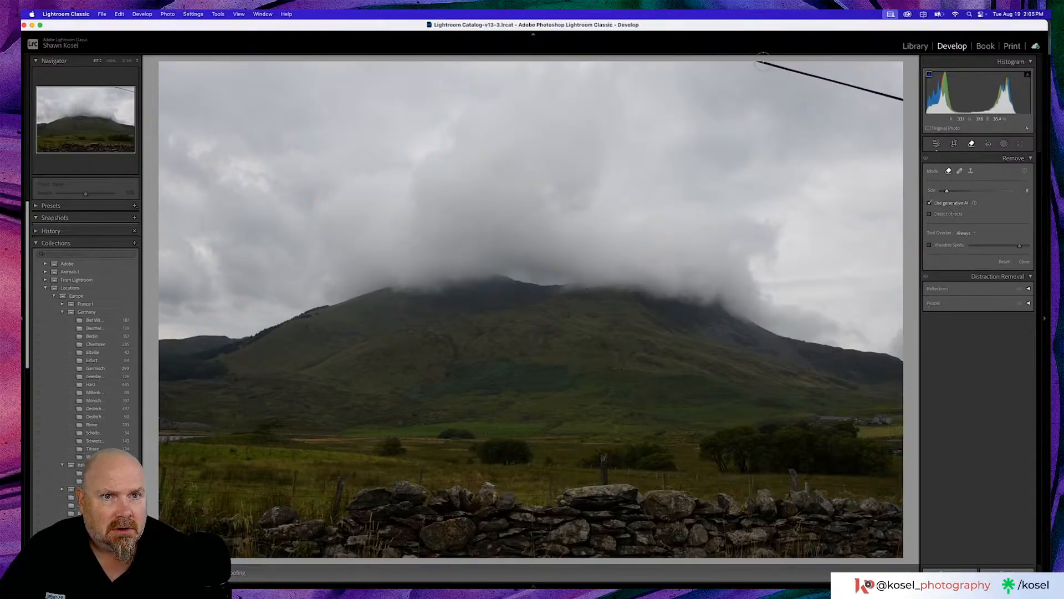
drag(762, 61, 905, 99)
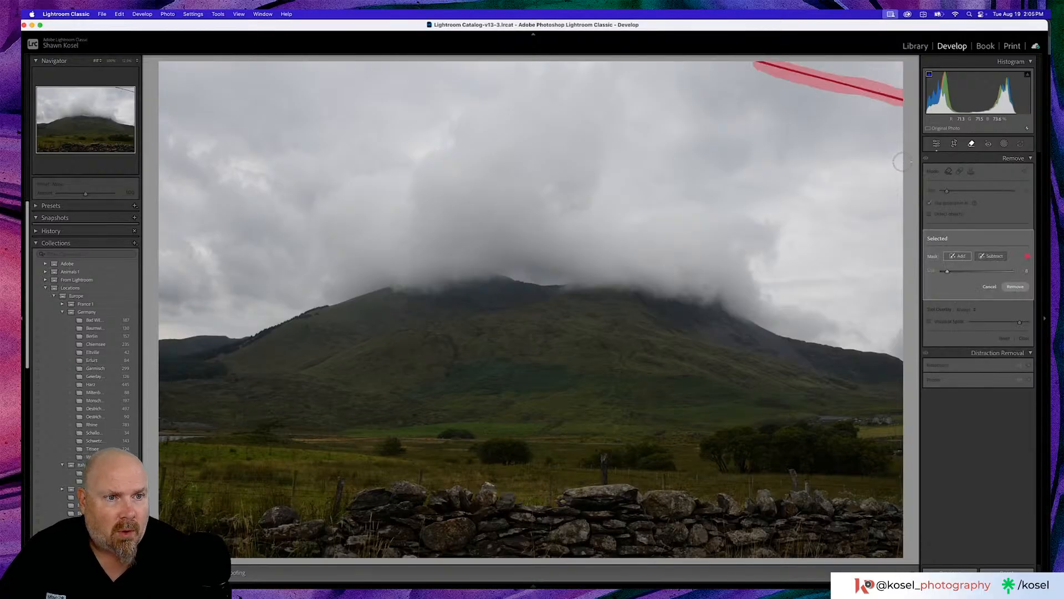
click(1015, 286)
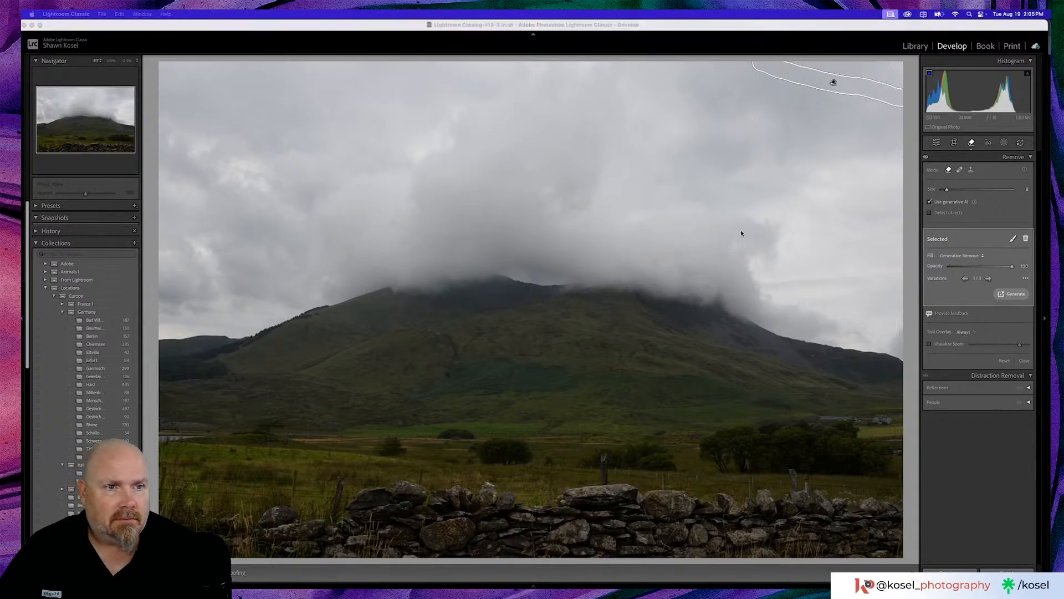
- Try the automatic tone adjustment on the mountain photo and undo it
click(937, 143)
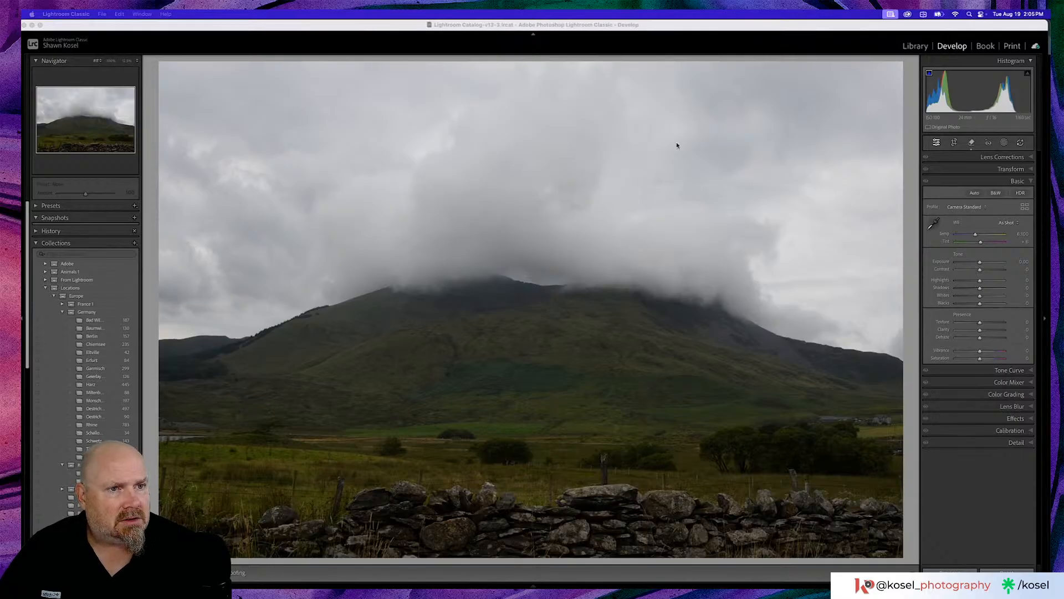
click(1003, 141)
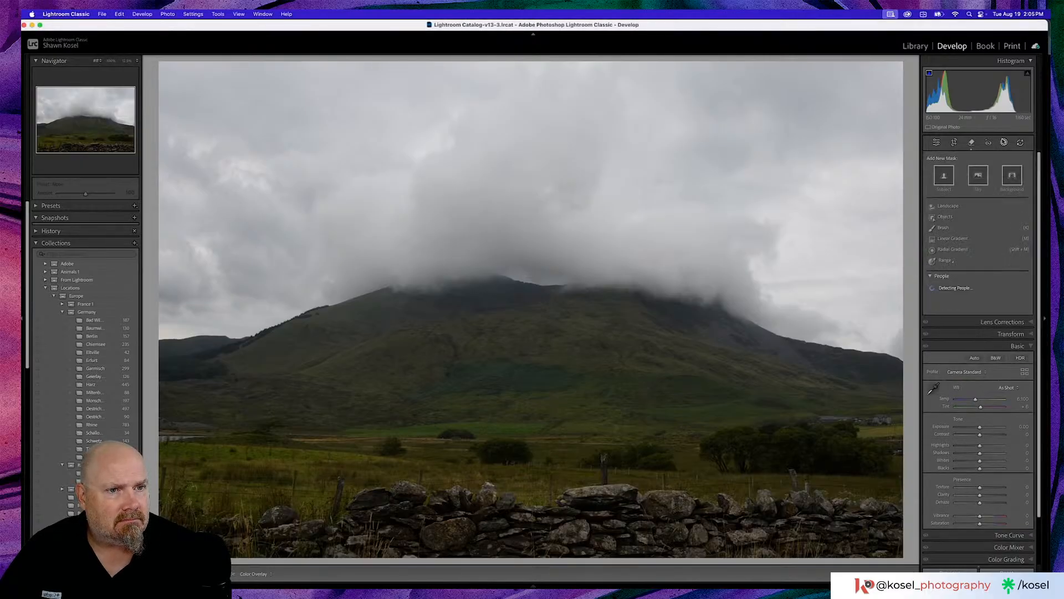
click(1003, 142)
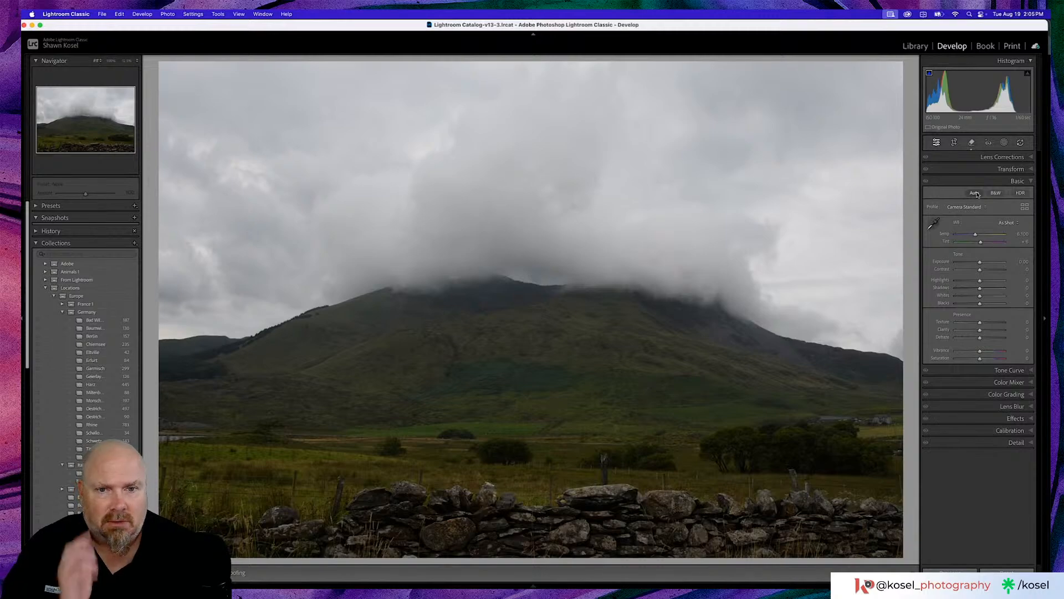
click(975, 192)
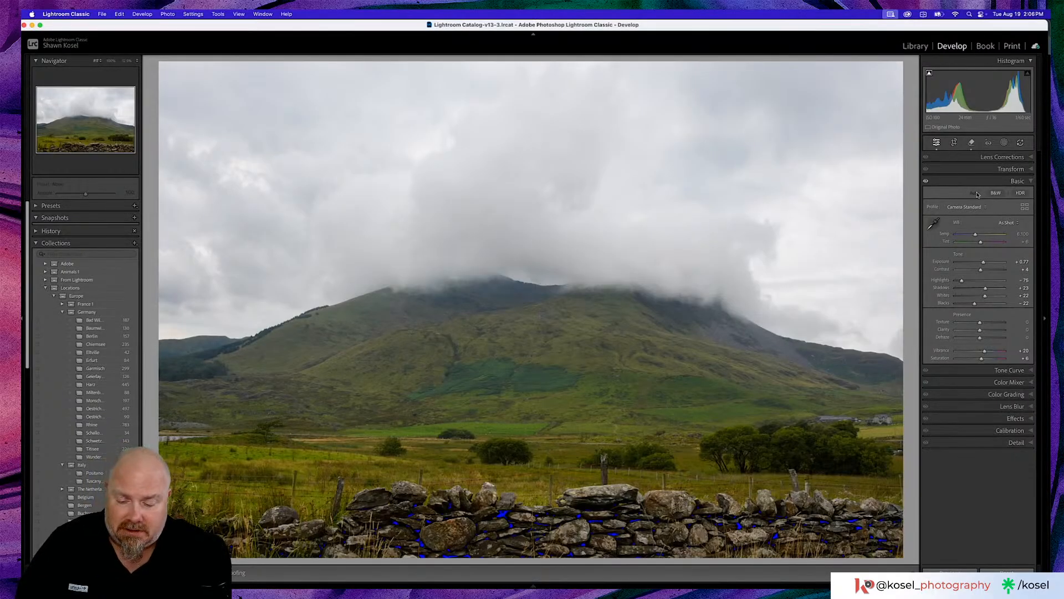
key(super+z)
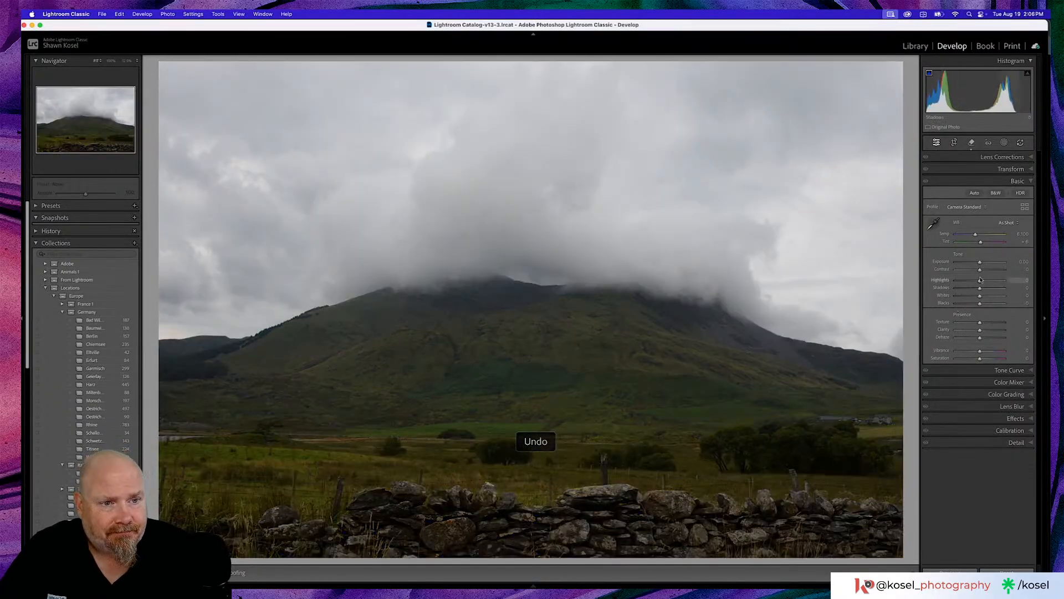
- Set the highlights to -83 and remove two dust spots in the sky with spot visualization turned on
drag(978, 280, 959, 282)
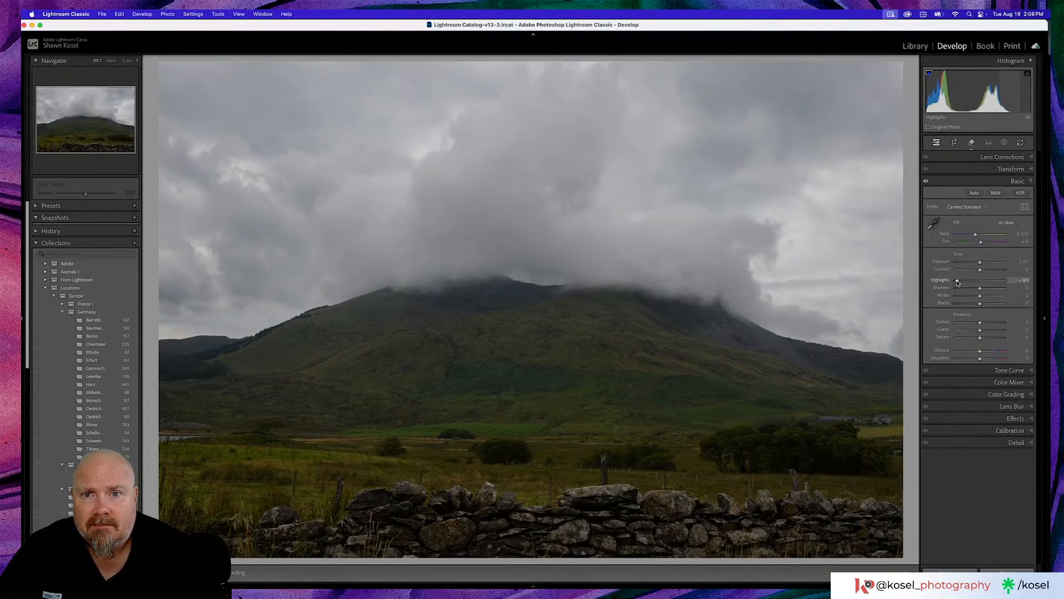
click(971, 143)
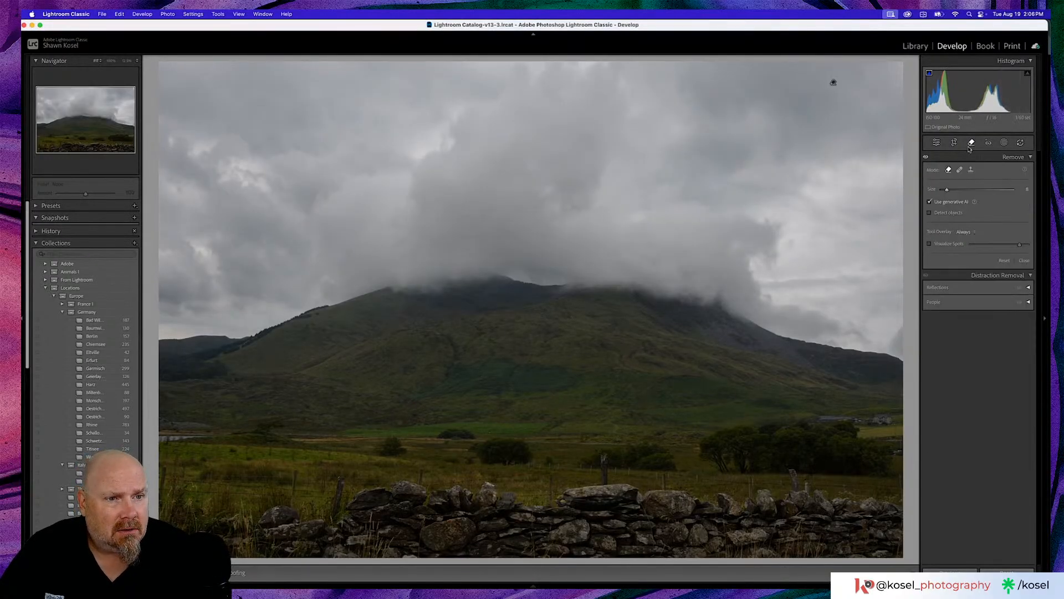
click(930, 244)
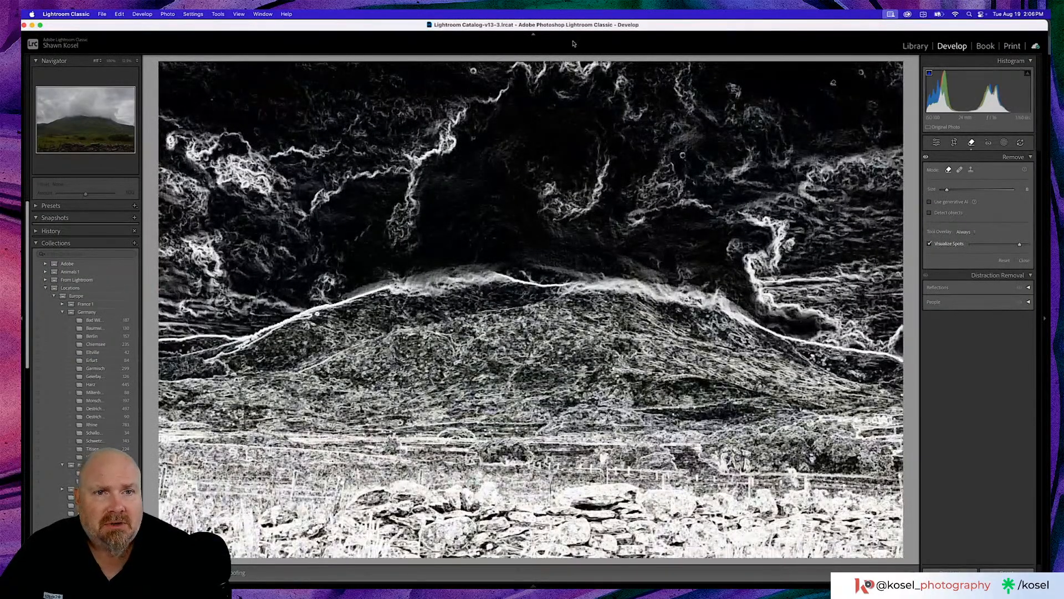
scroll(476, 70, down, 2)
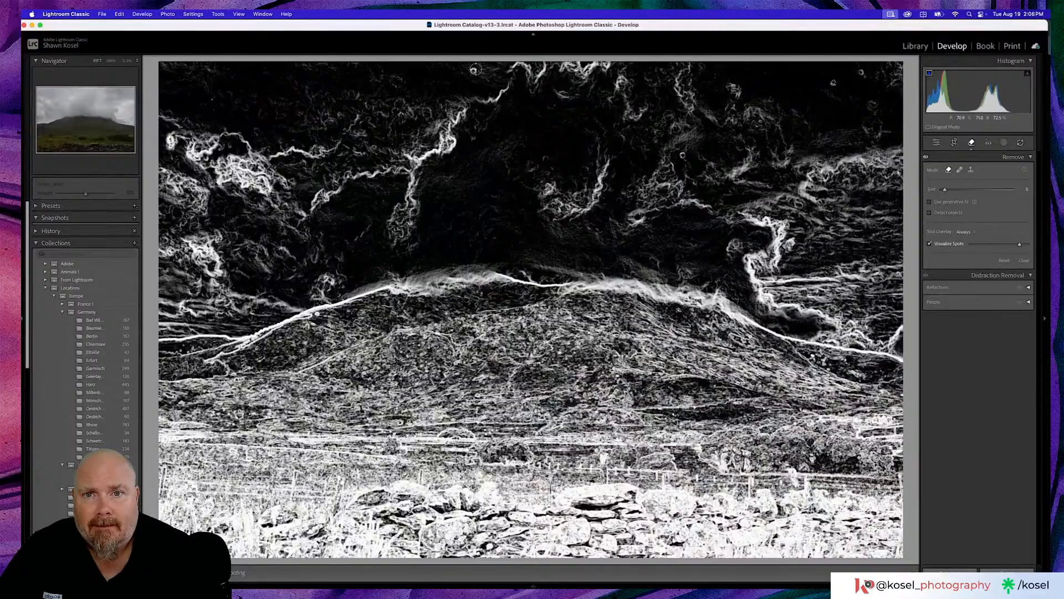
click(476, 70)
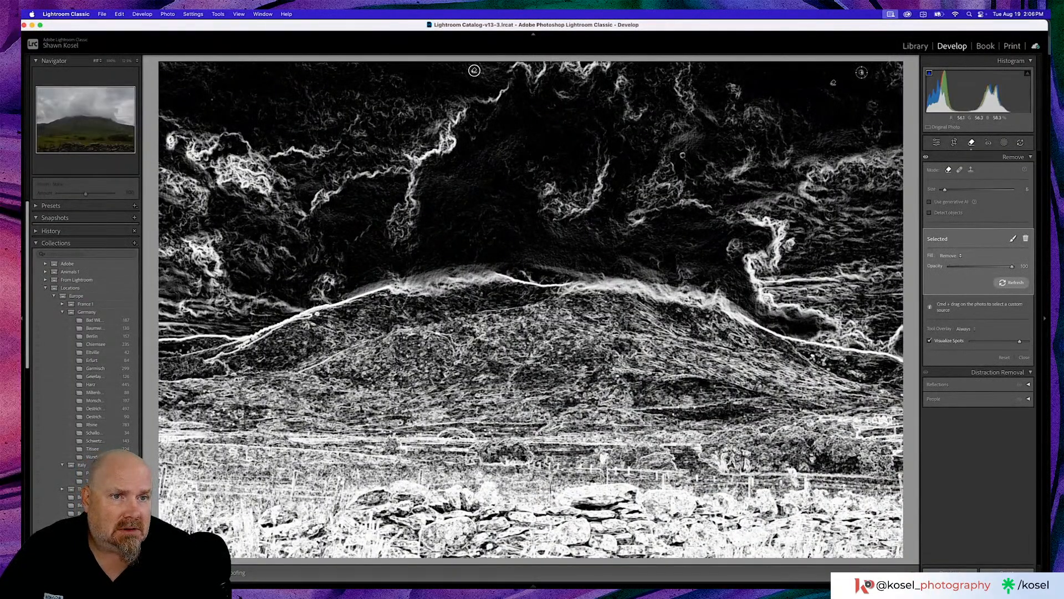
click(861, 72)
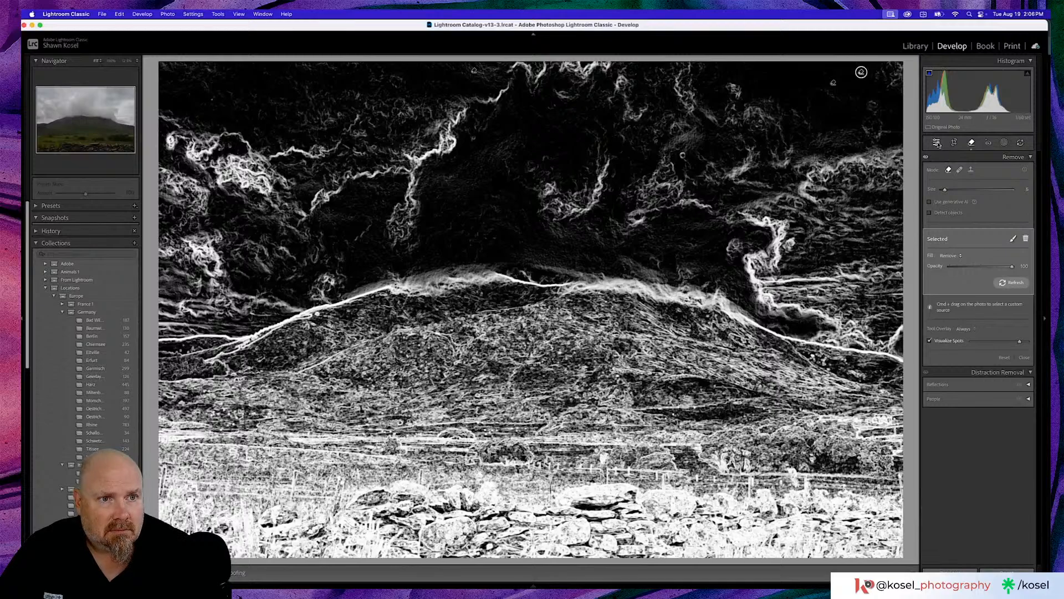
- Set the photo's shadows to +11, whites to +3, blacks to +1 and dehaze to +9
click(936, 143)
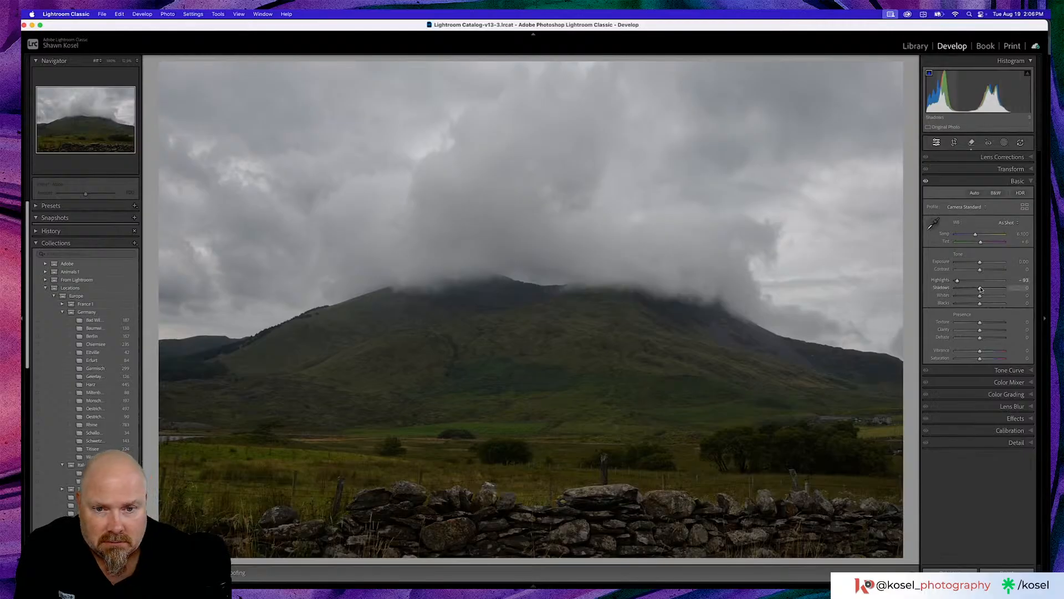
drag(980, 289, 984, 289)
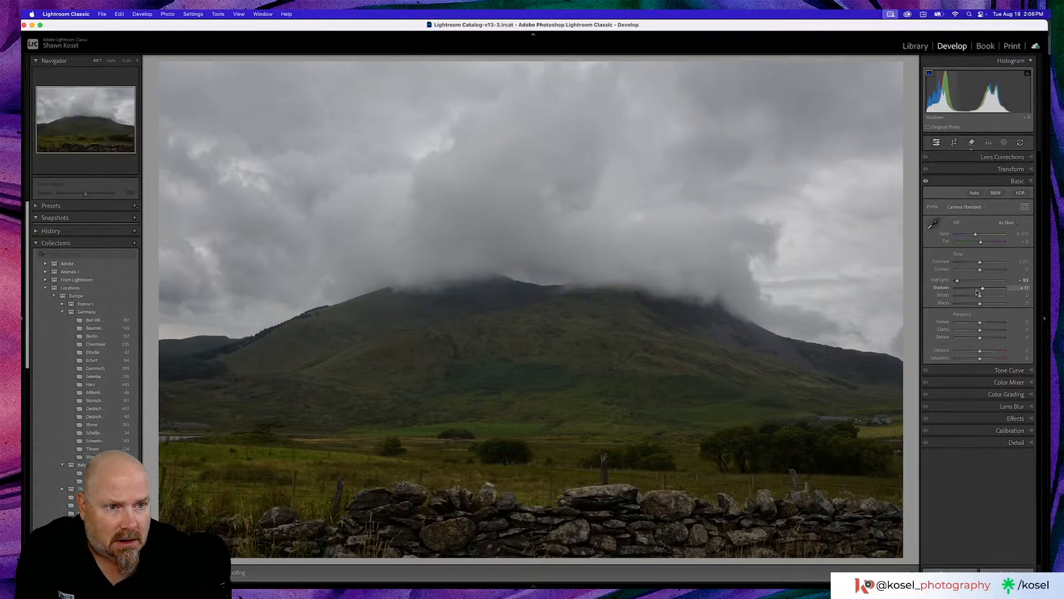
drag(980, 307, 982, 298)
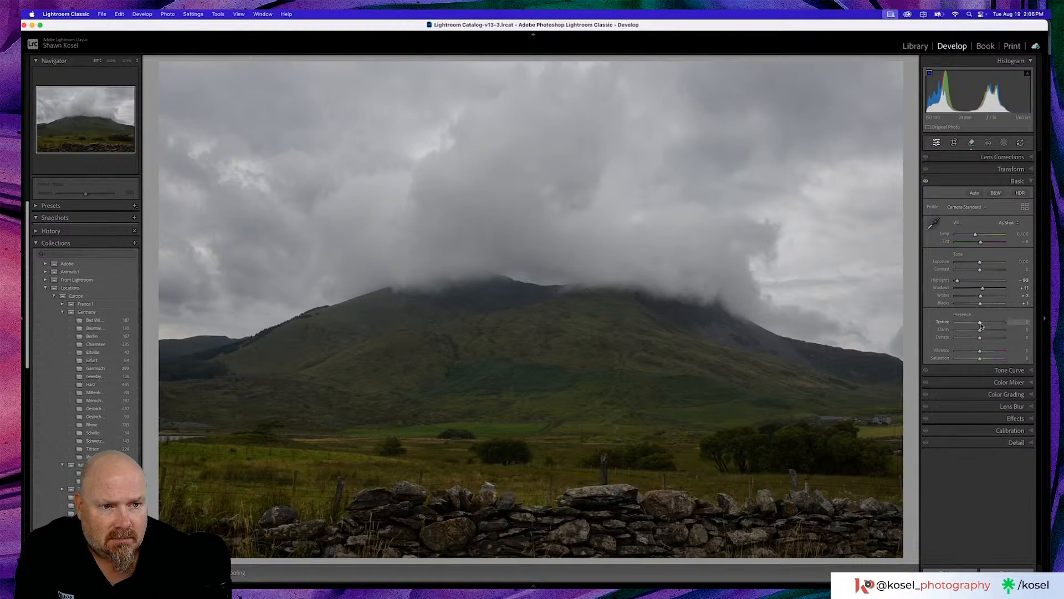
drag(980, 339, 983, 340)
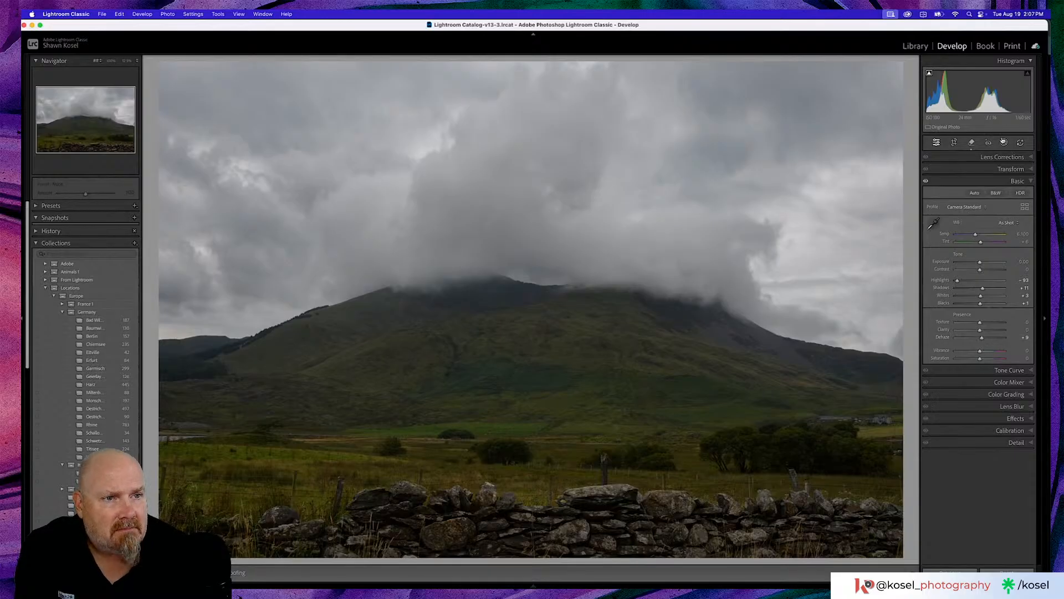
- Create two separate landscape masks, one for the sky and one for the vegetation
click(1004, 142)
click(948, 206)
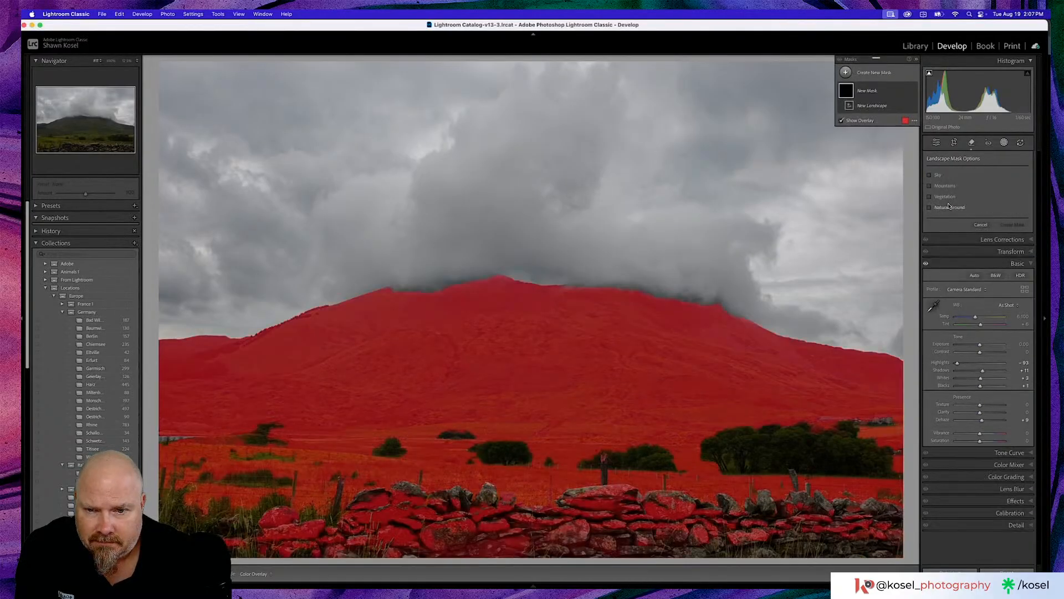
click(930, 176)
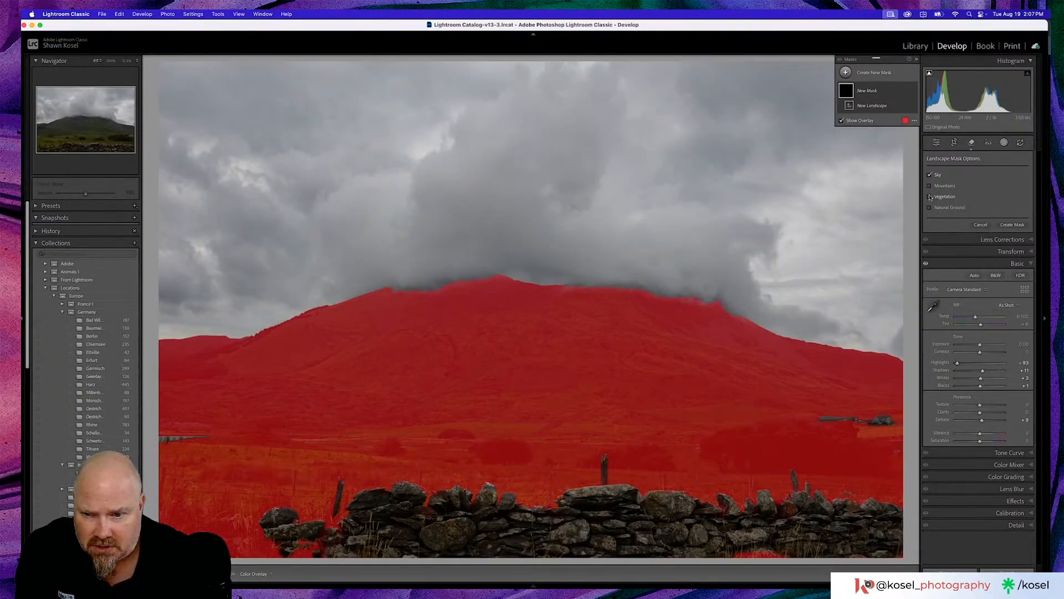
click(930, 197)
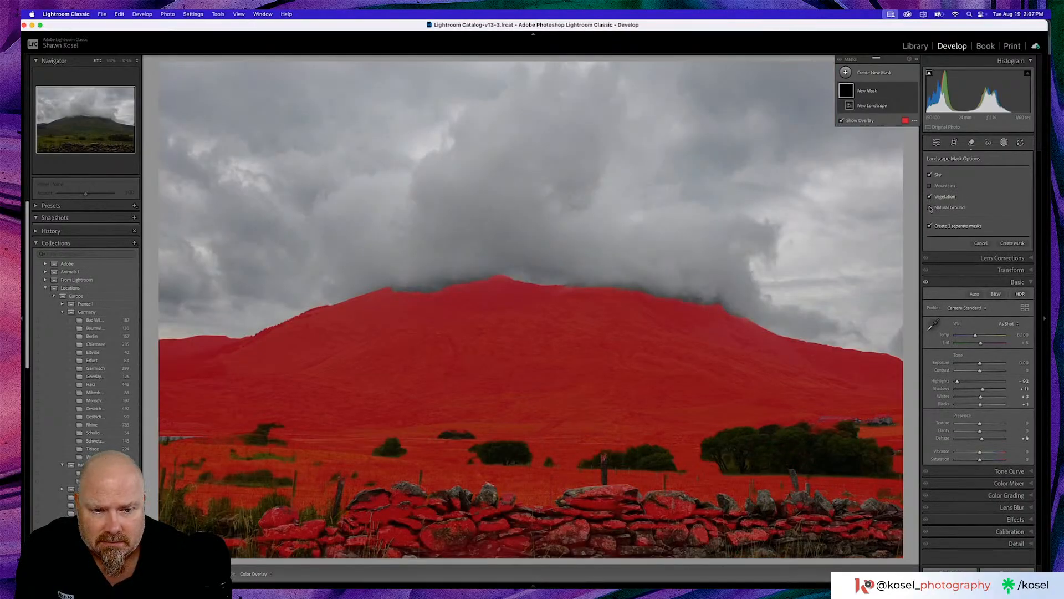
click(930, 197)
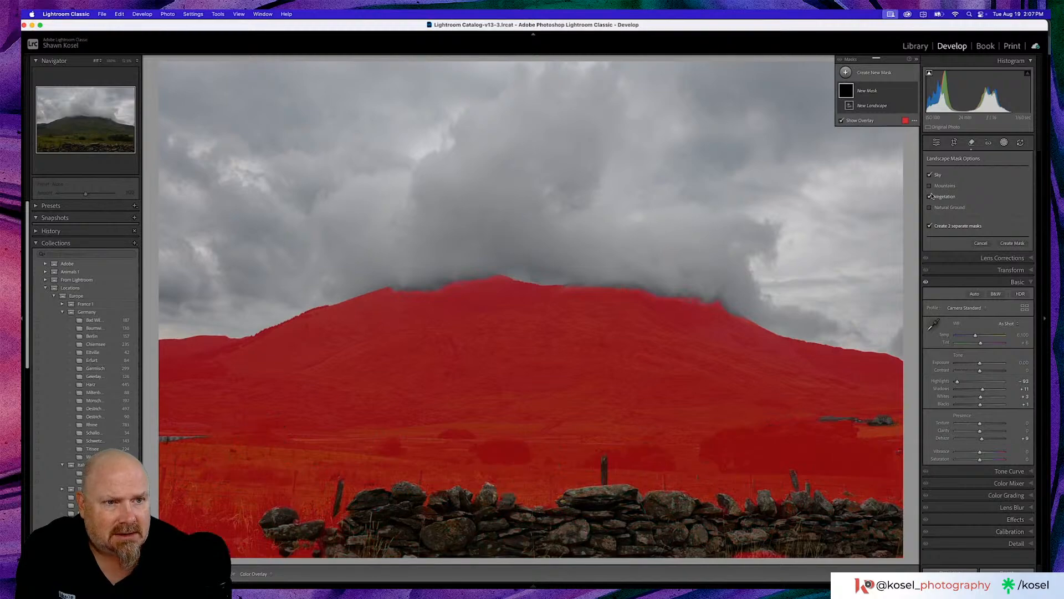
click(1010, 243)
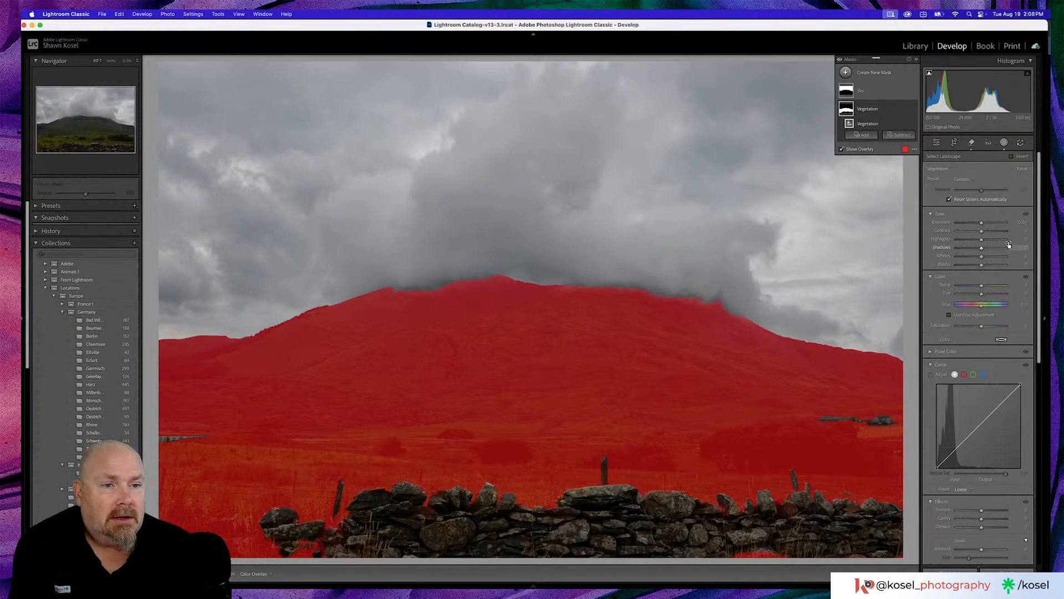
- On the Sky mask, set the highlights to -34 and the dehaze to 10
click(877, 94)
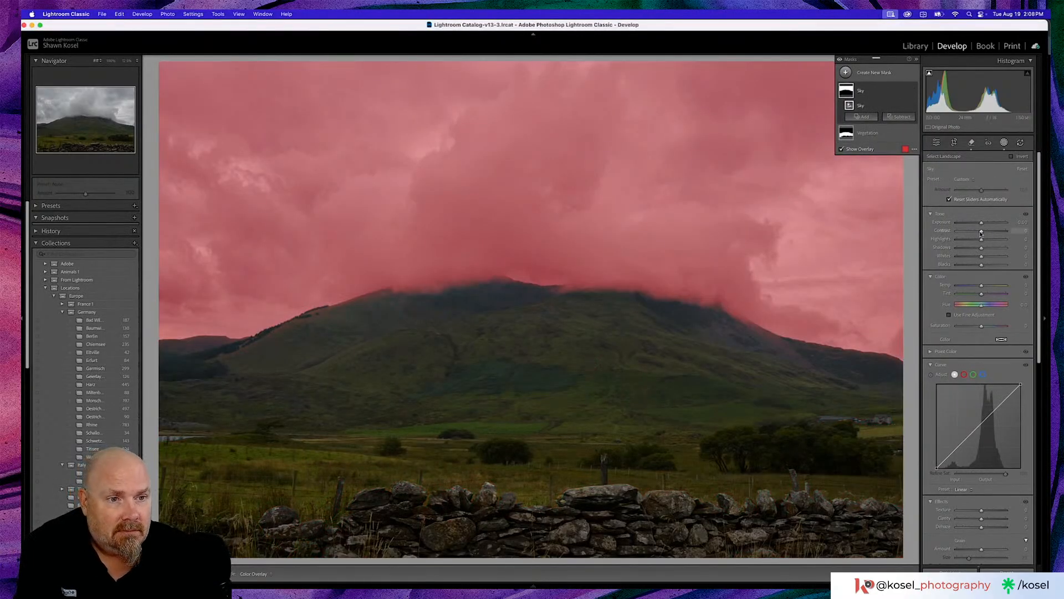
drag(982, 239, 973, 243)
scroll(980, 464, down, 3)
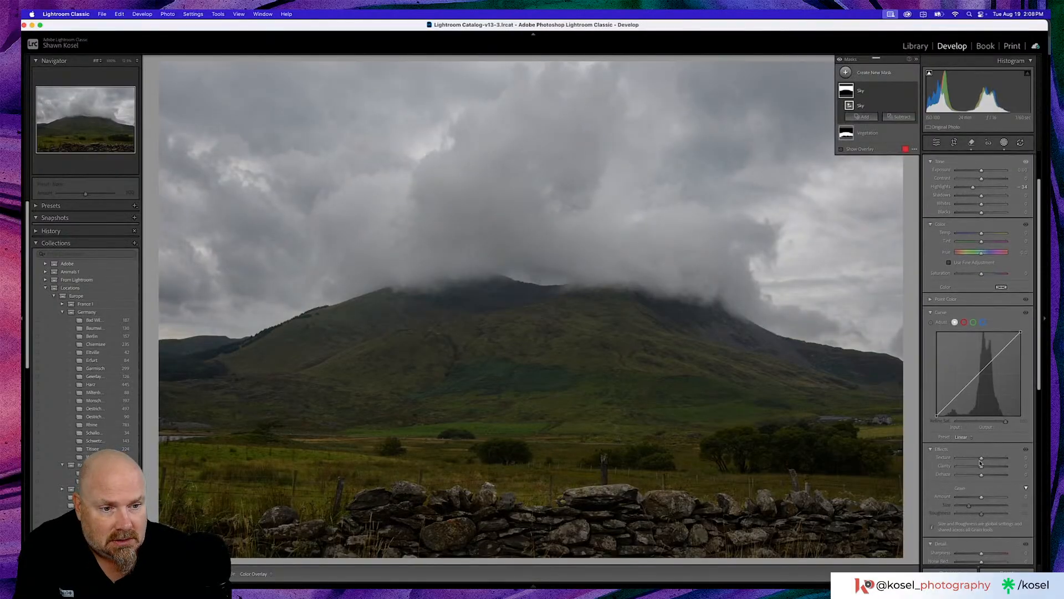
drag(981, 474, 984, 475)
scroll(977, 274, up, 3)
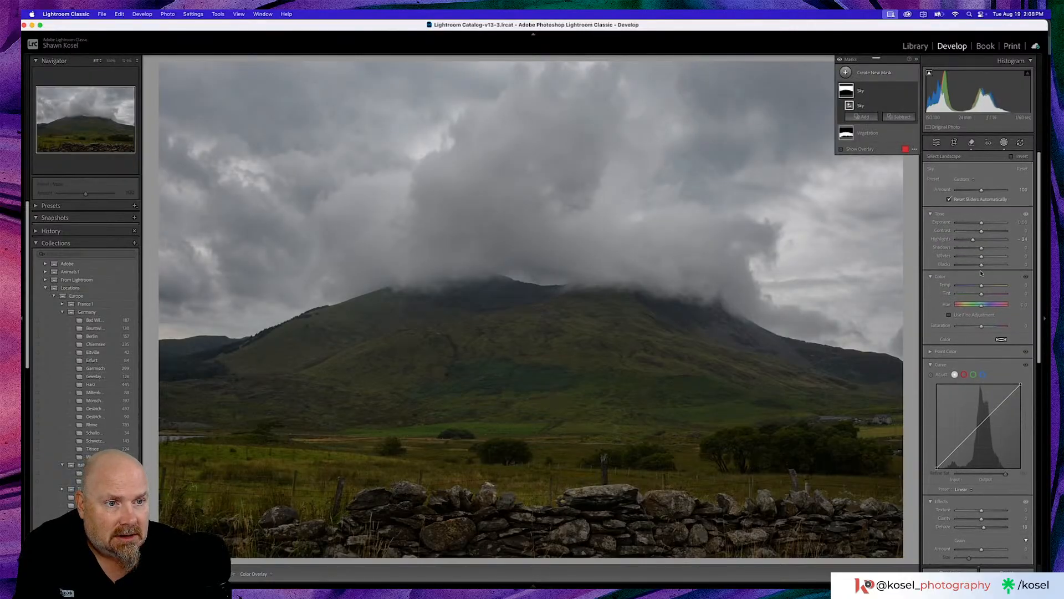
- Lower the Sky mask's blacks slightly and cool its temperature to -4
drag(982, 267, 980, 267)
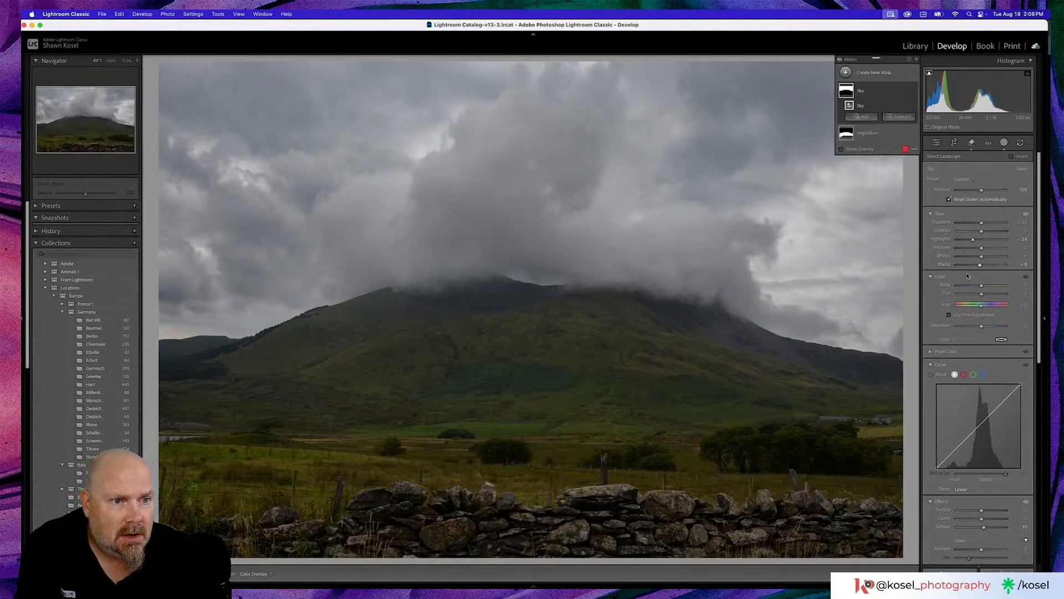
drag(981, 287, 980, 287)
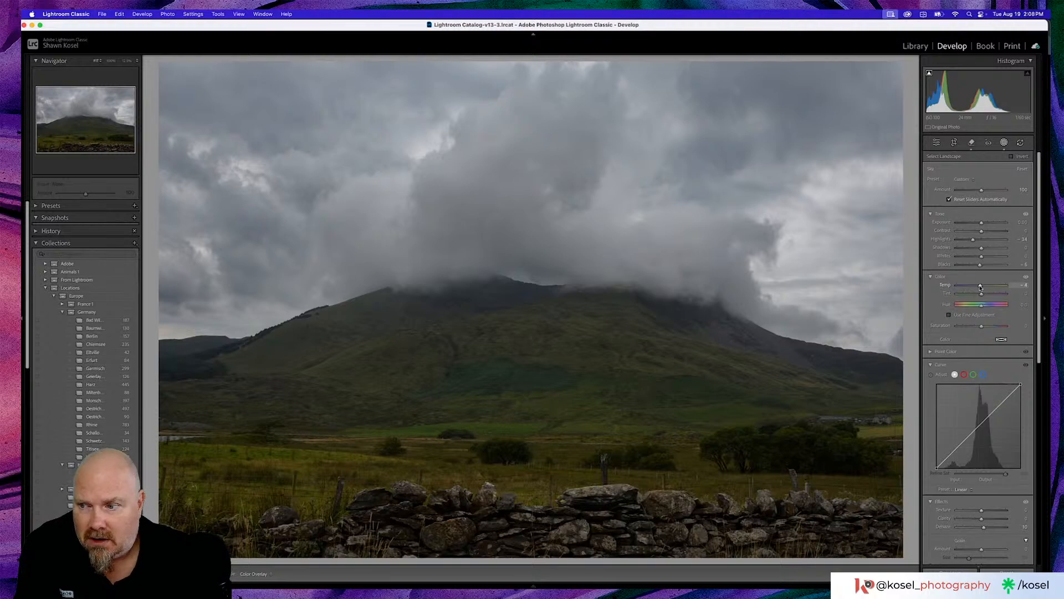
drag(980, 287, 980, 287)
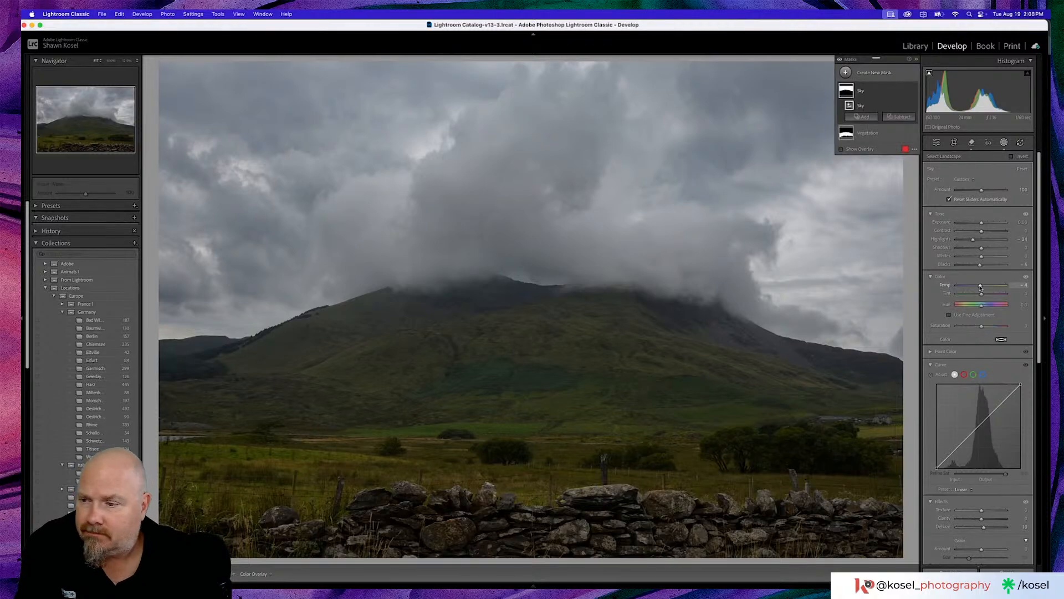
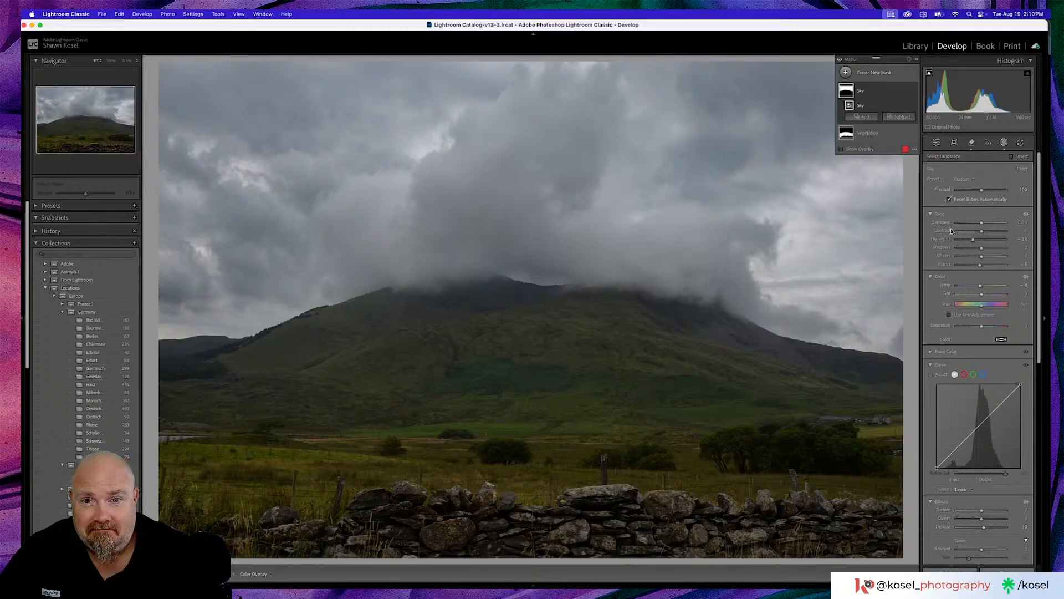
- On the Vegetation mask, raise the highlights slightly, set the shadows to 7 and warm the temperature to 4
click(869, 133)
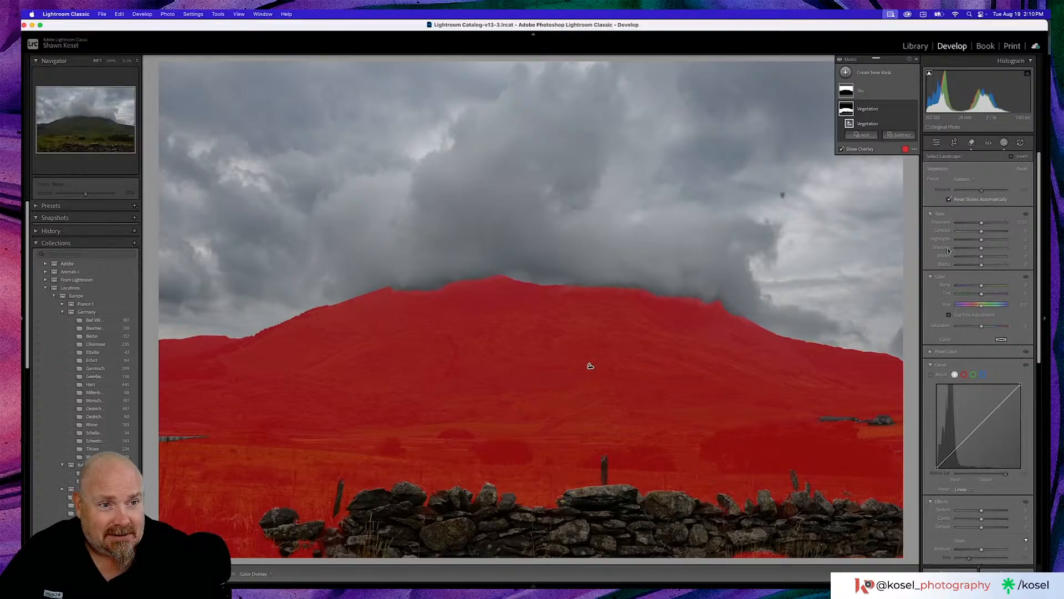
drag(982, 241, 983, 251)
drag(982, 287, 982, 294)
click(982, 295)
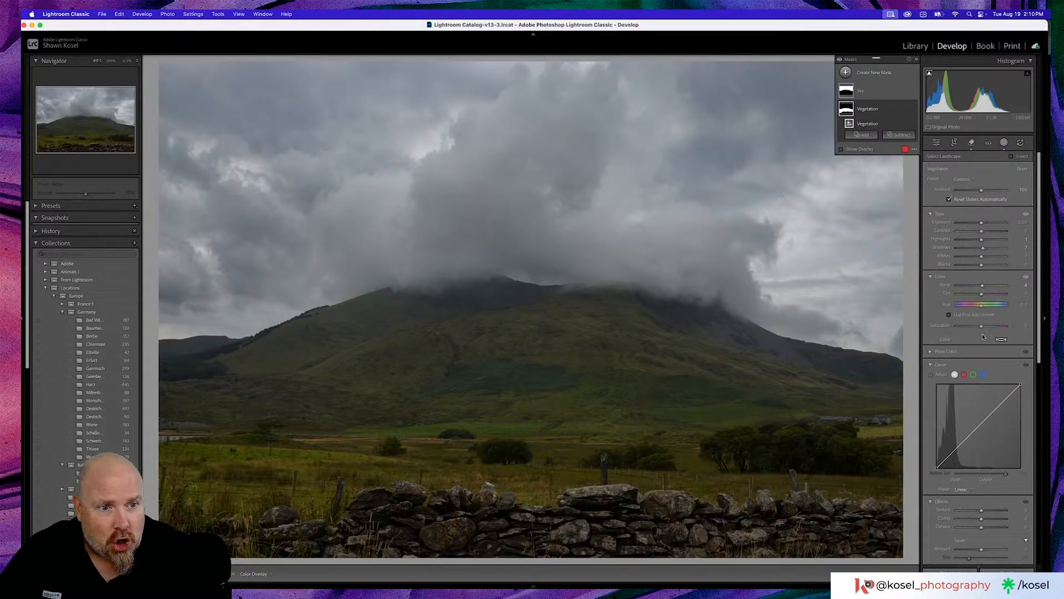
- Set the Vegetation mask's texture to 21 and raise its clarity slightly
scroll(993, 433, down, 3)
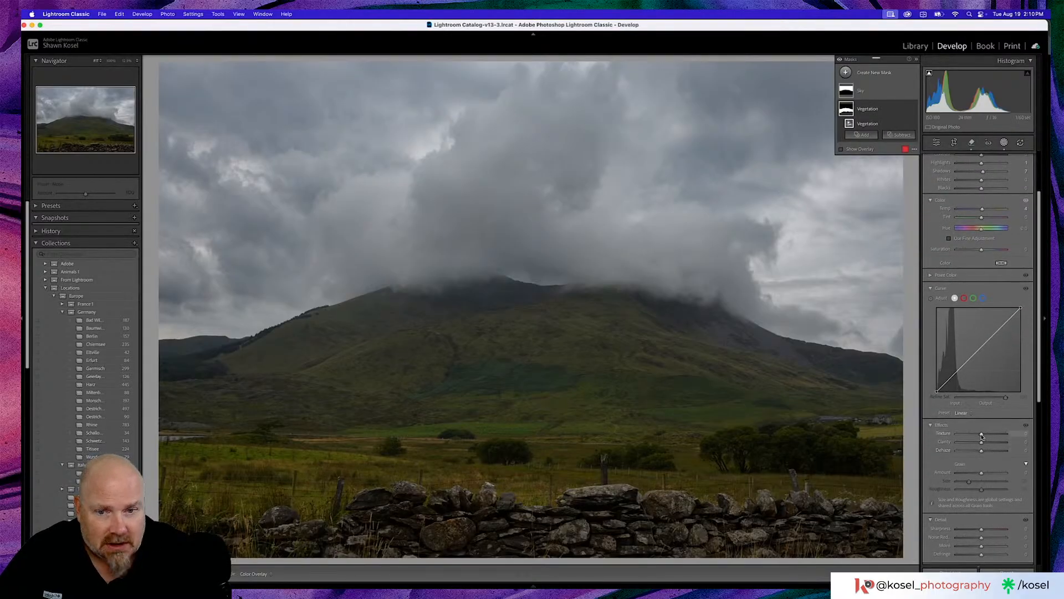
drag(982, 434, 987, 436)
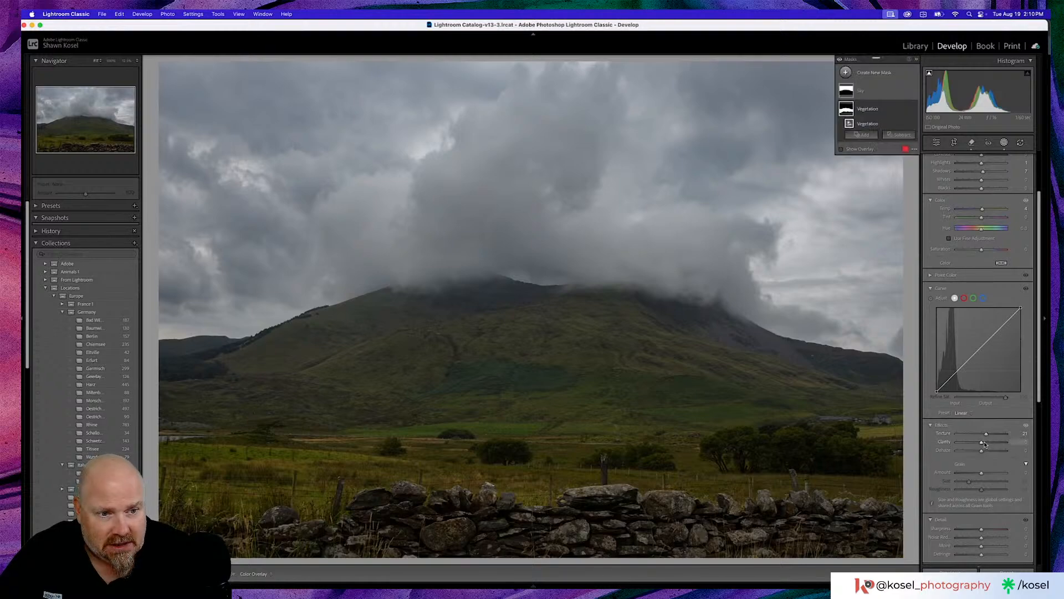
drag(982, 443, 984, 444)
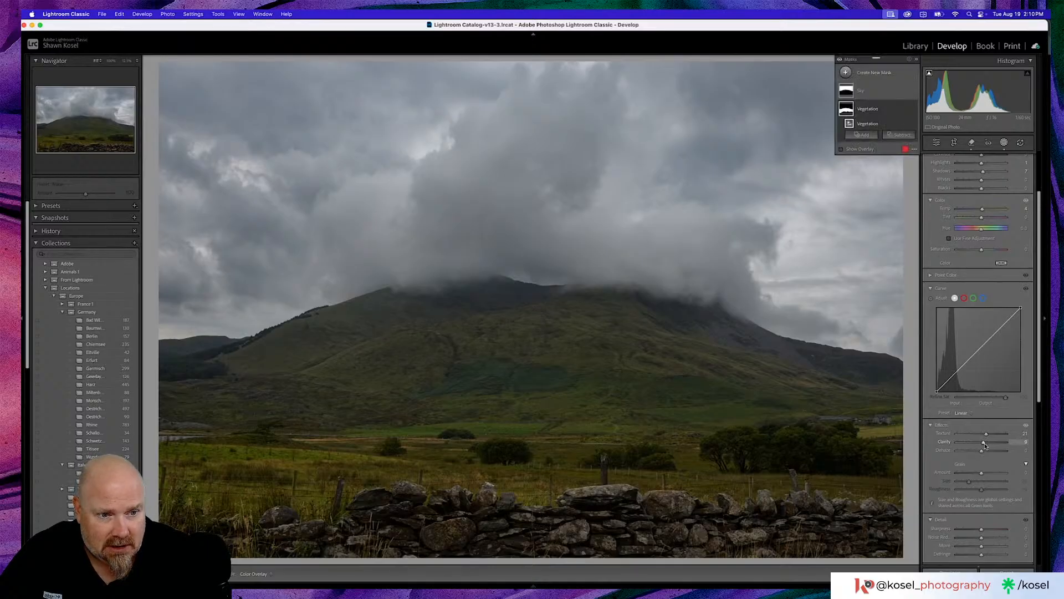
scroll(983, 451, down, 3)
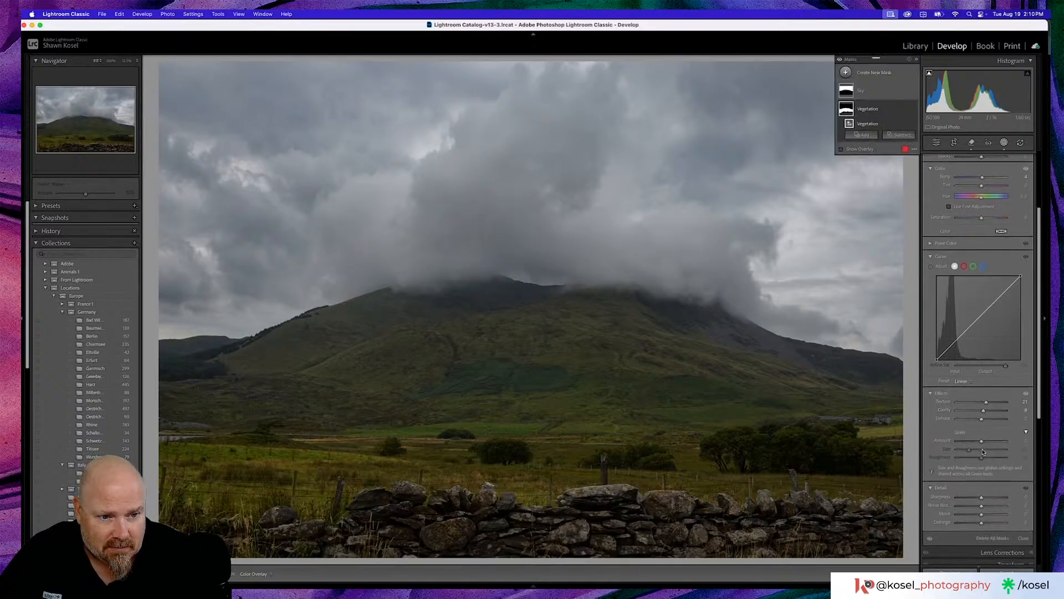
scroll(983, 451, up, 5)
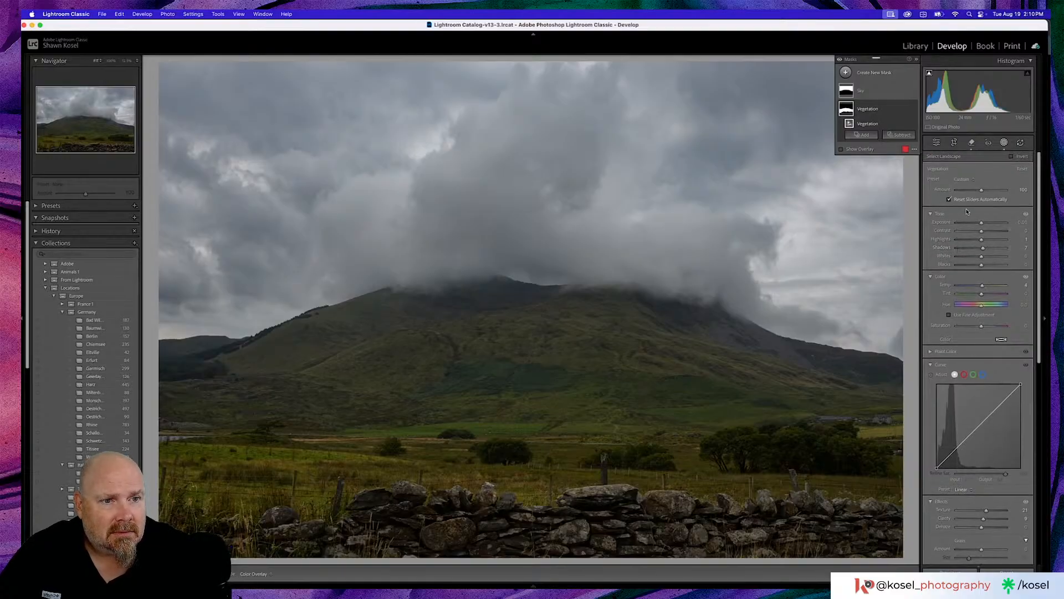
- Reset the Vegetation mask's exposure after a trial increase, raise its whites slightly and compare the photo with its unedited version
drag(982, 223, 982, 224)
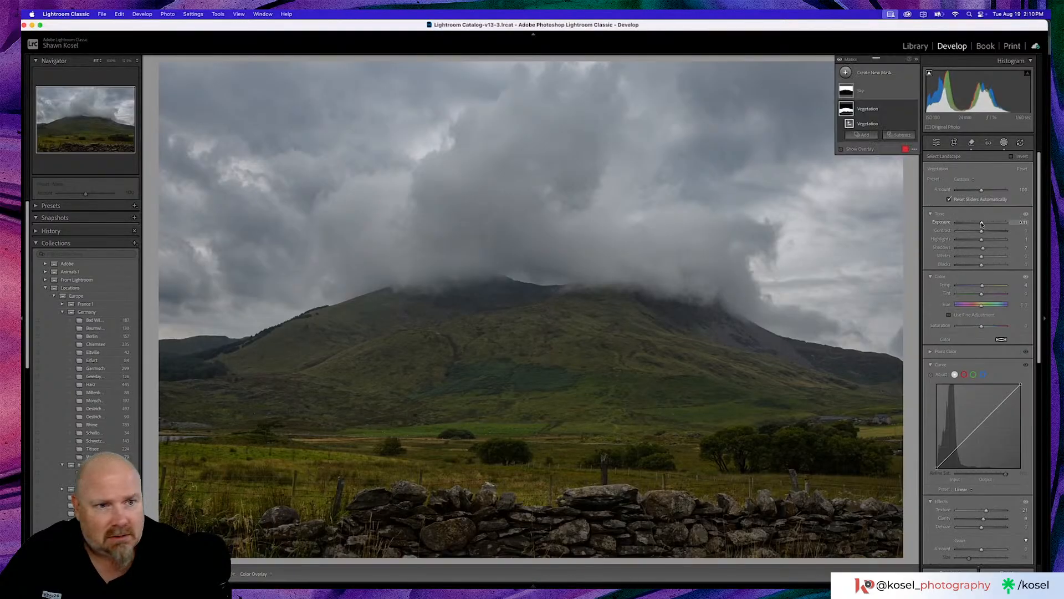
double_click(946, 222)
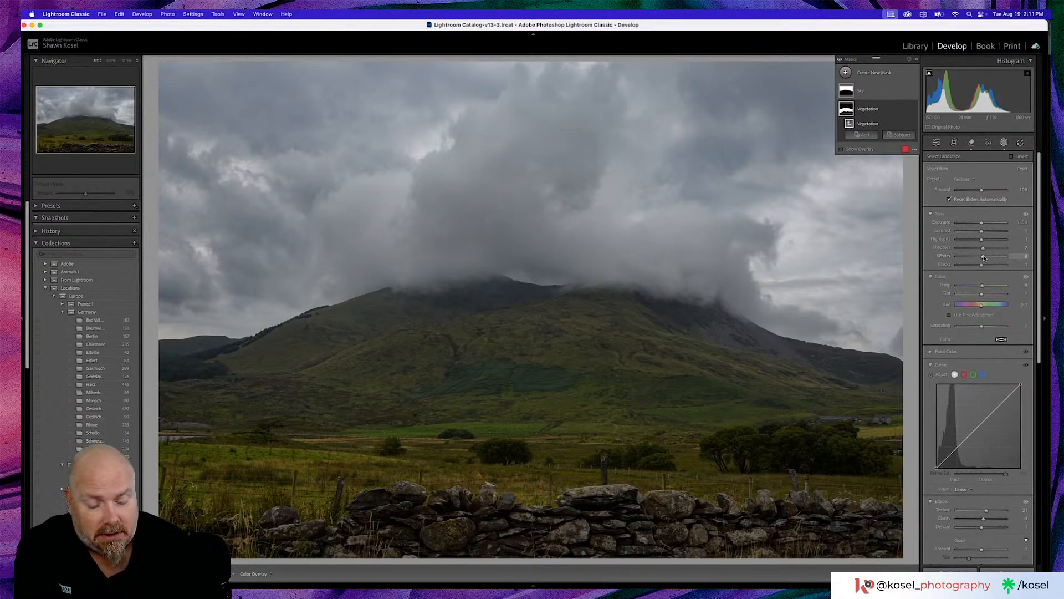
key(backslash)
key(backslash)
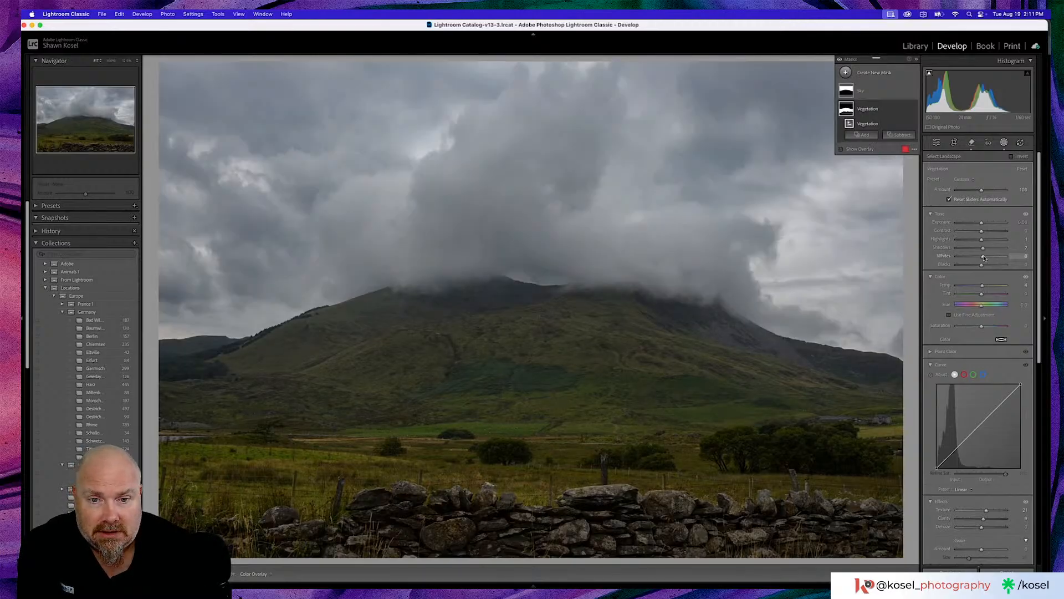
key(backslash)
key(backslash)
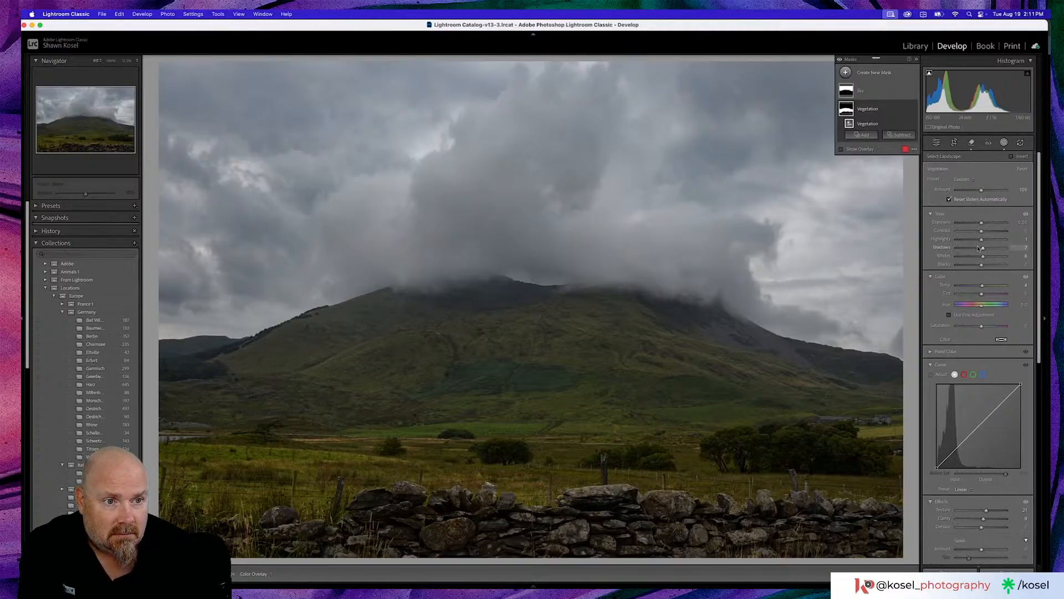
- Set the Vegetation mask's shadows to 23 and blacks to -1, comparing the photo with its unedited version
drag(983, 247, 985, 248)
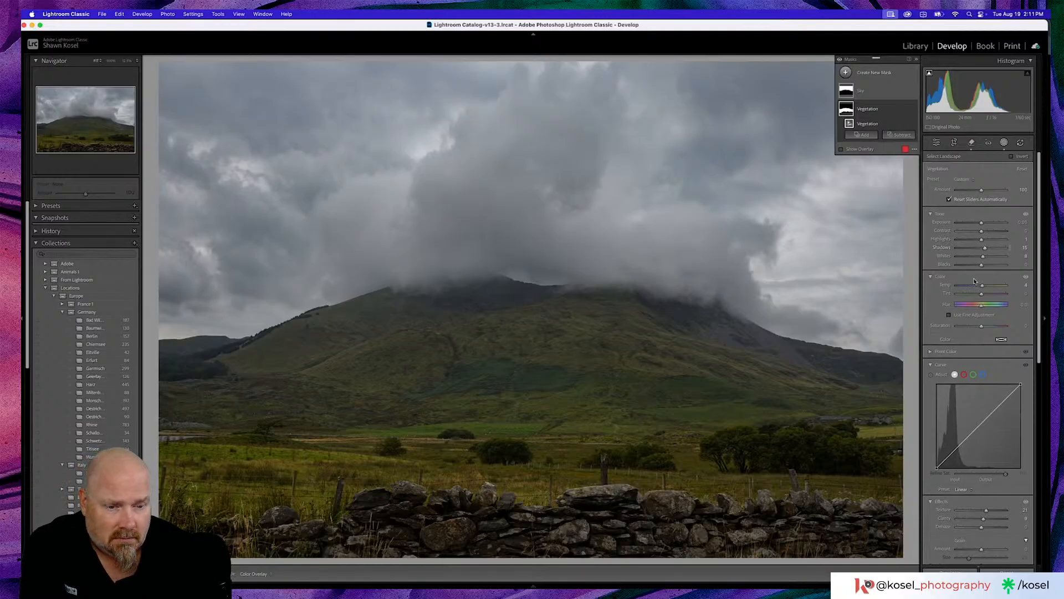
key(backslash)
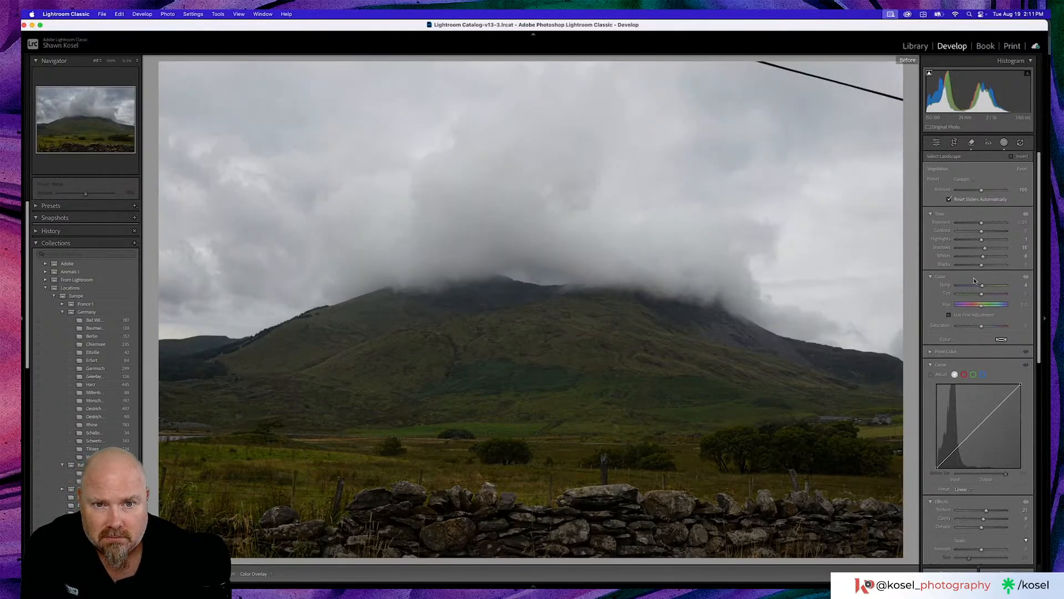
key(backslash)
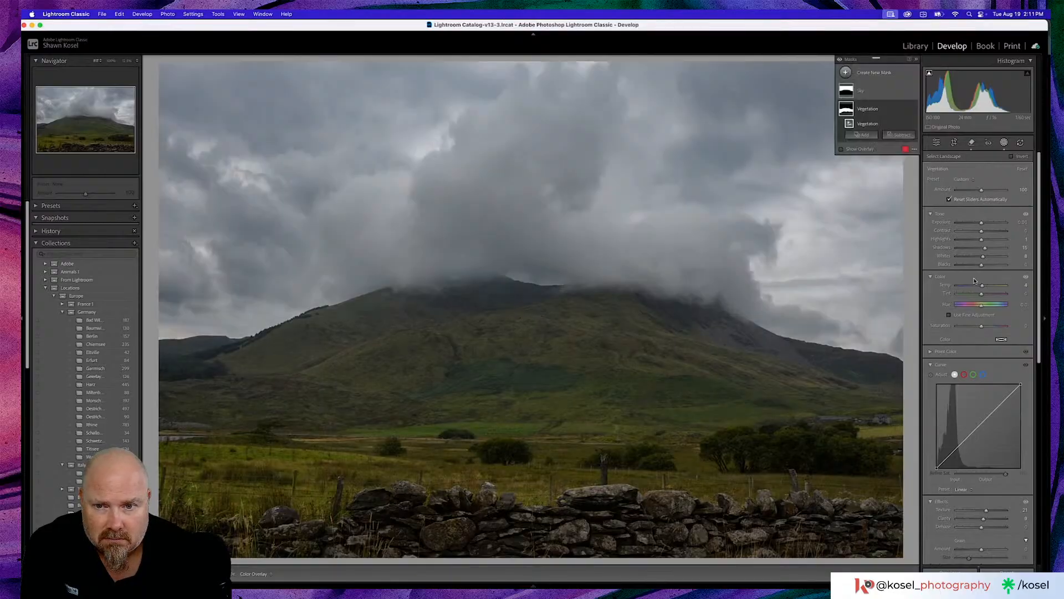
key(backslash)
key(backslash)
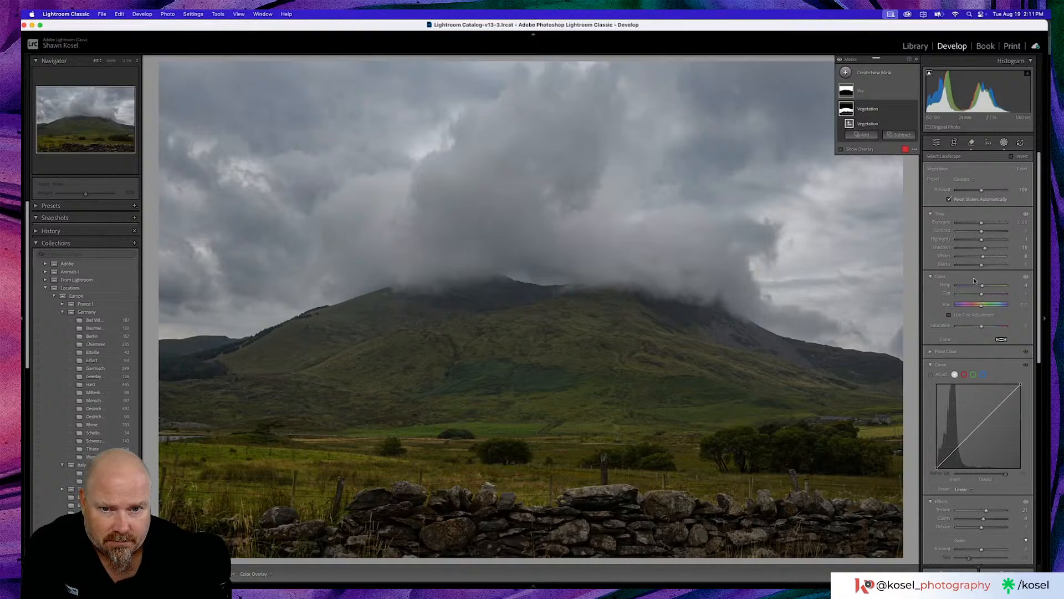
key(backslash)
key(backslash)
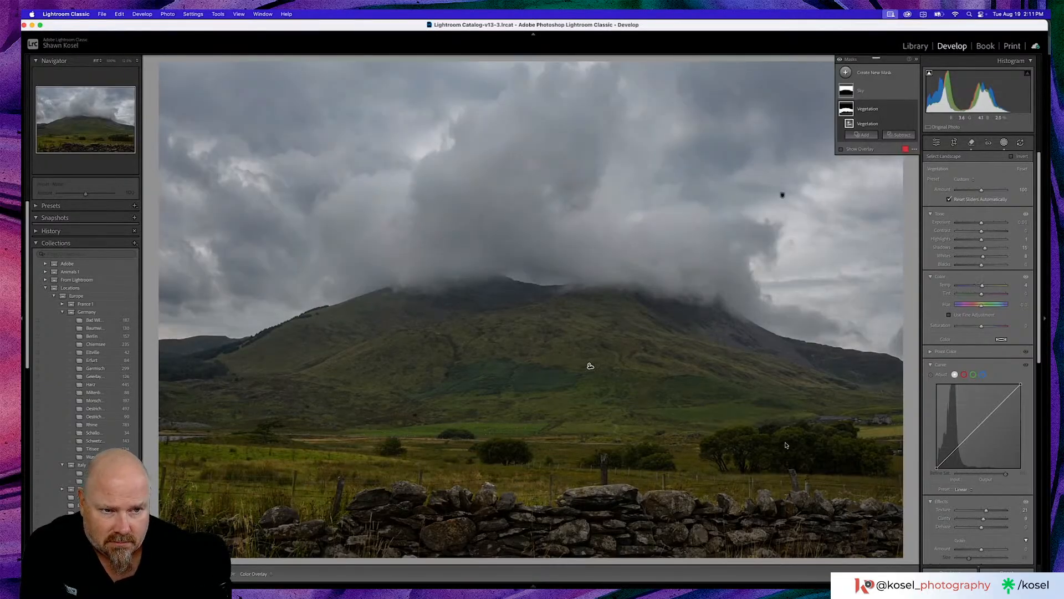
drag(985, 250, 981, 268)
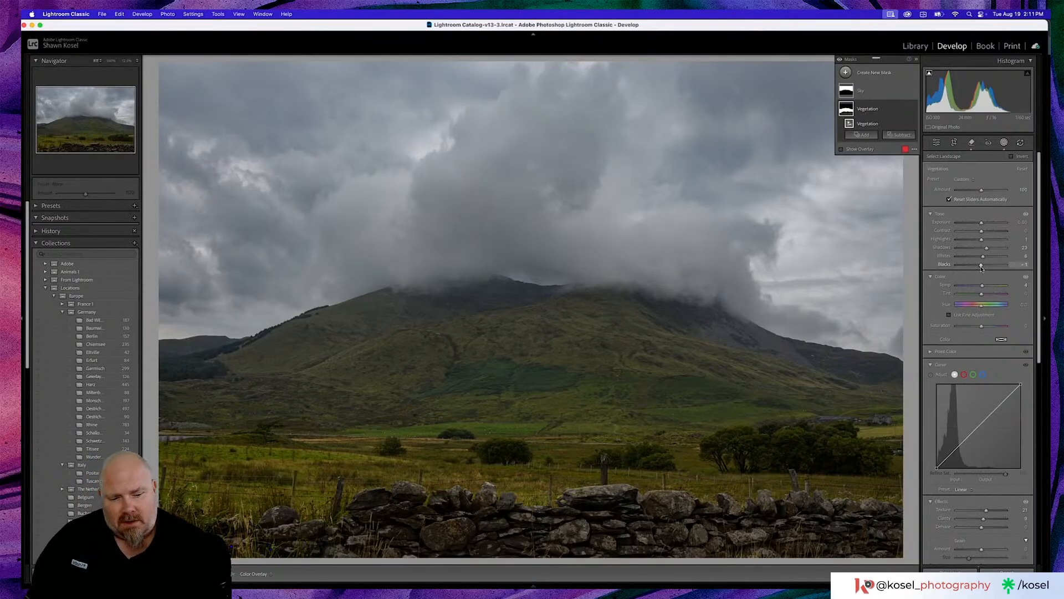
key(backslash)
key(backslash)
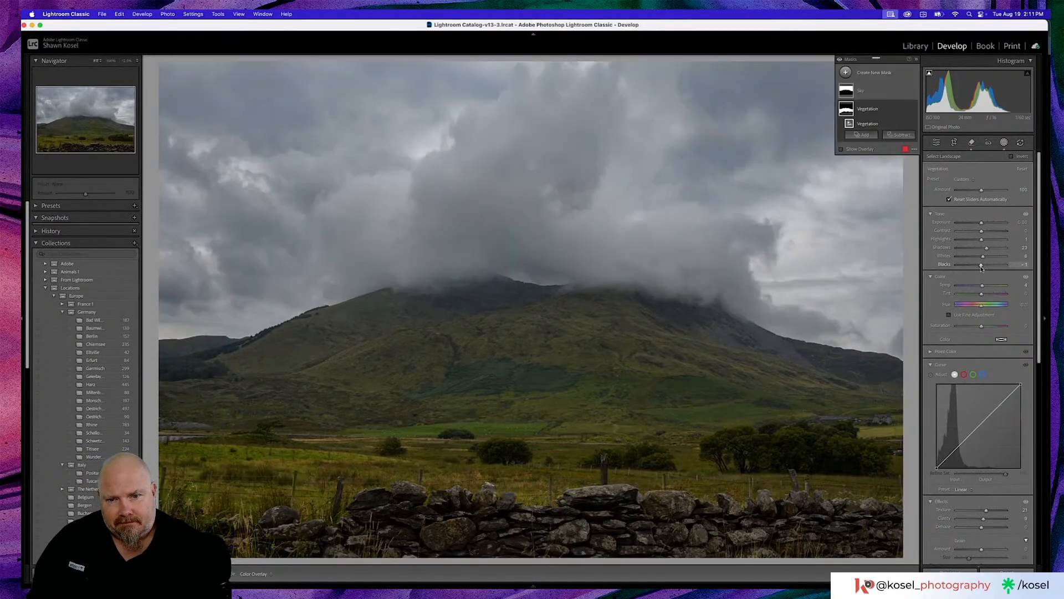
key(backslash)
key(backslash)
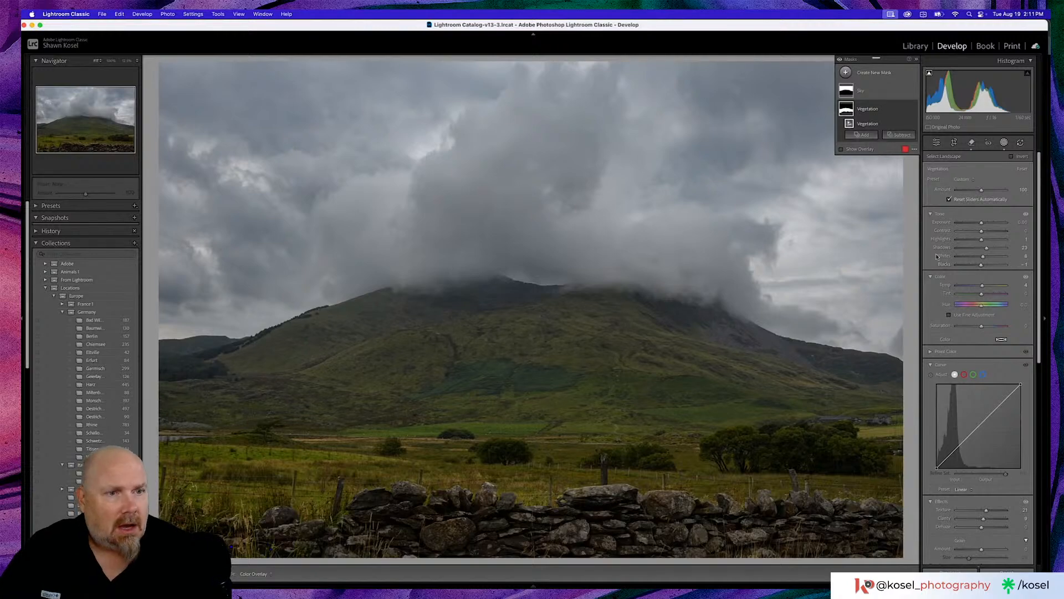
- In the photo's global basic adjustments, set texture to +15, clarity to +3 and vibrance to +12
click(936, 143)
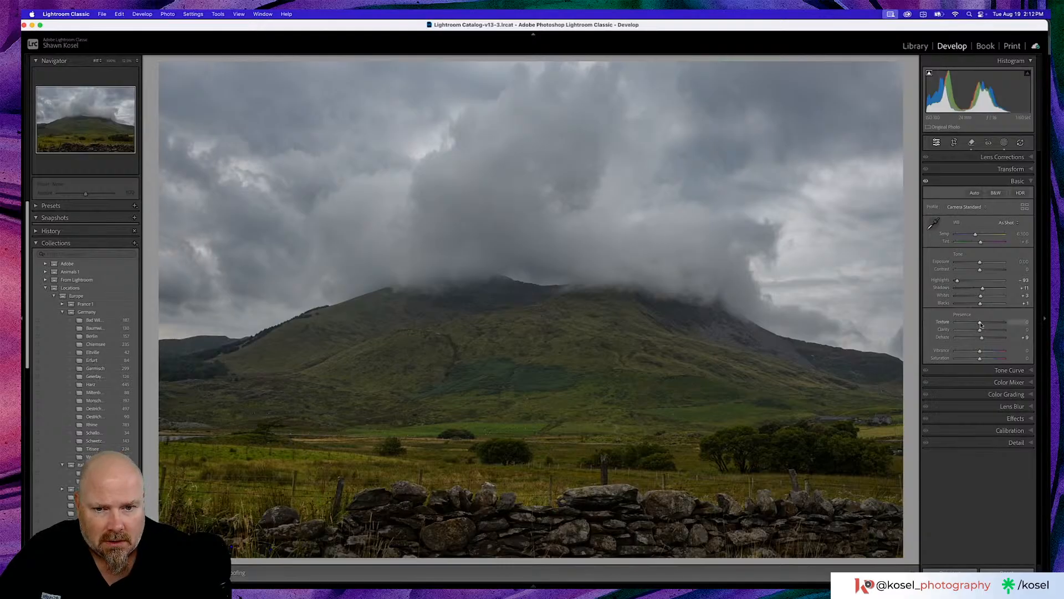
drag(981, 325, 984, 325)
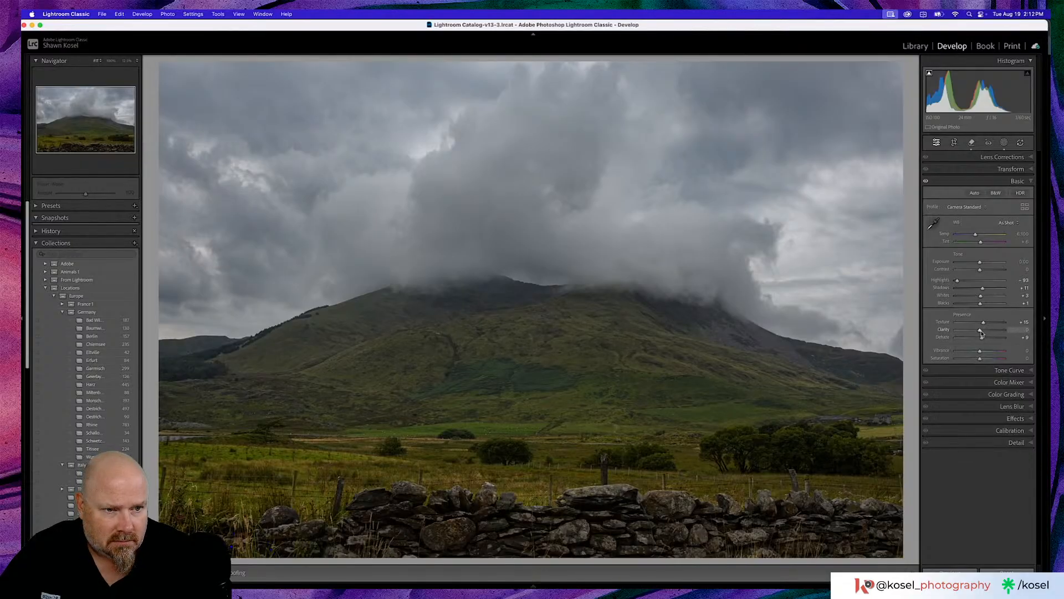
drag(981, 331, 981, 332)
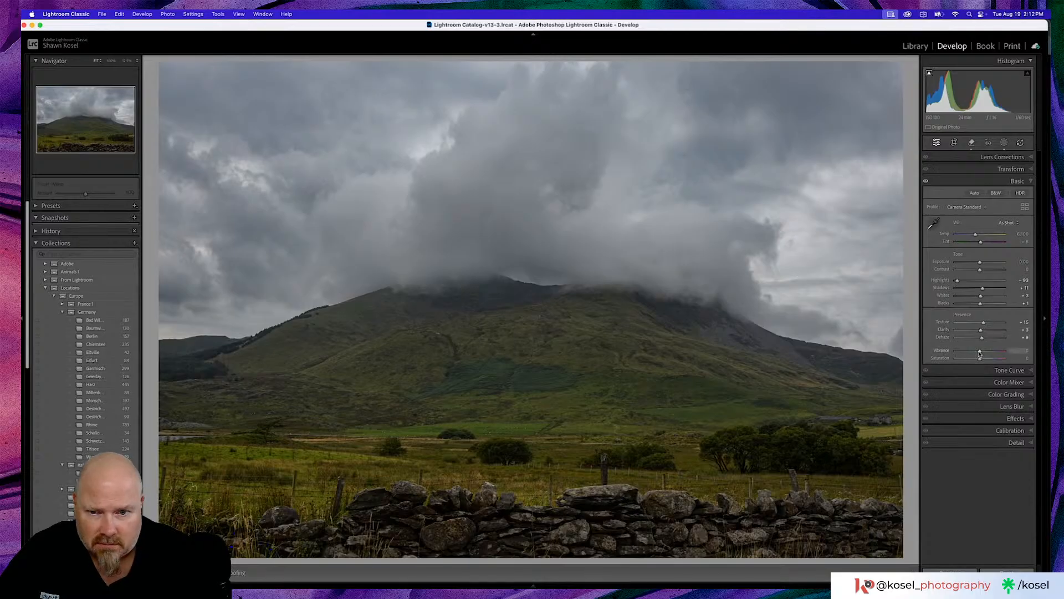
drag(979, 353, 984, 354)
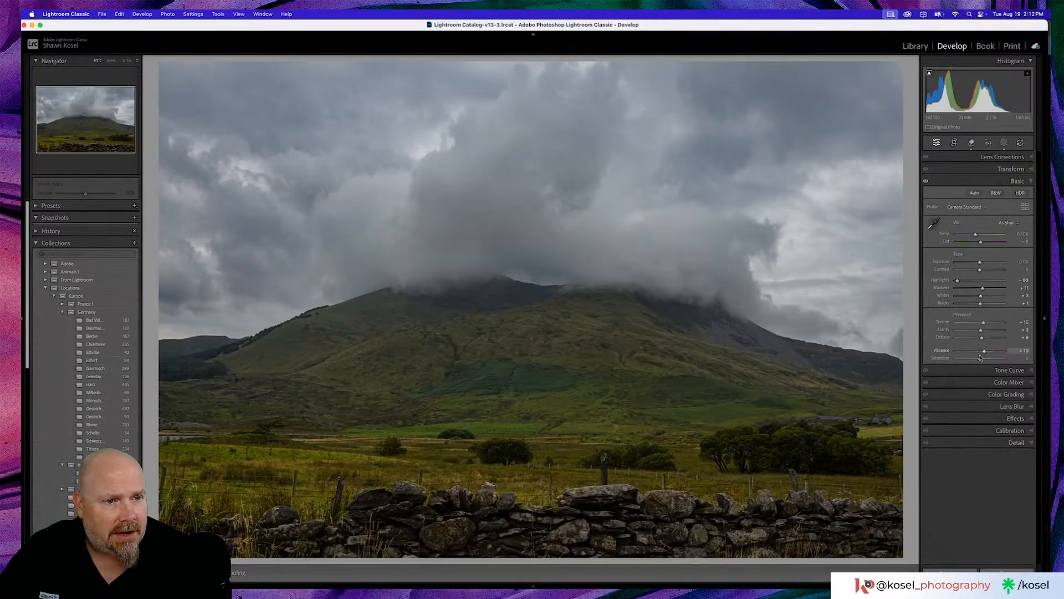
drag(984, 352, 982, 353)
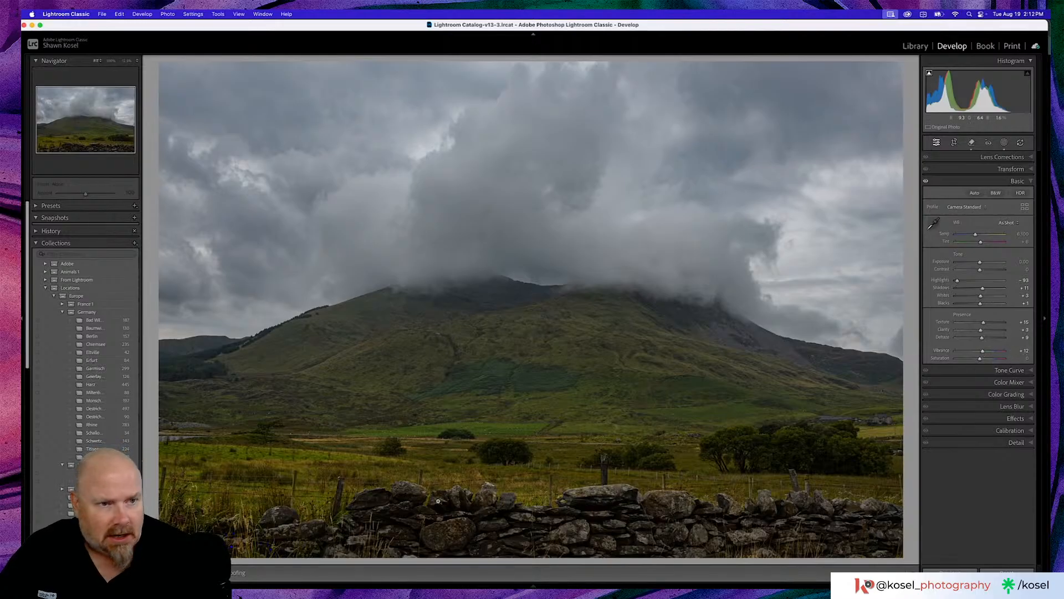
- Add a linear gradient mask covering the foreground field and stone wall, fading out at the base of the mountain
click(1003, 143)
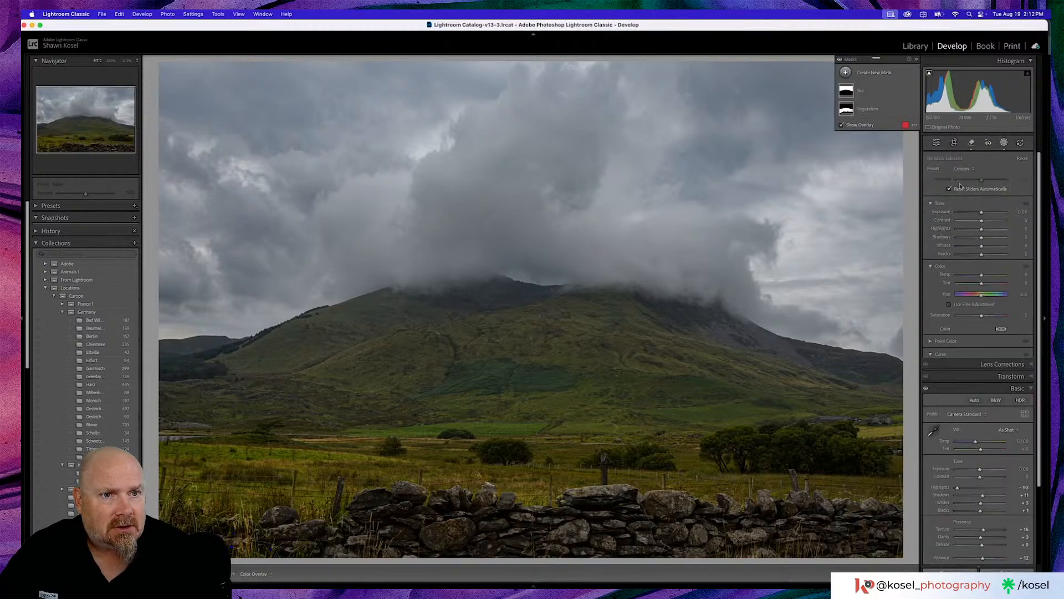
click(858, 72)
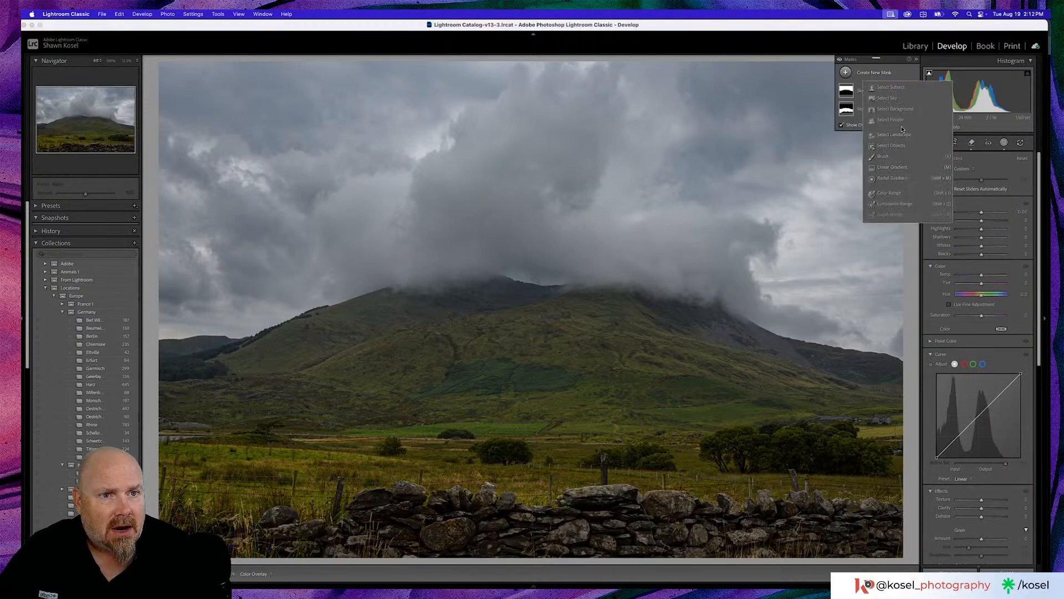
click(892, 166)
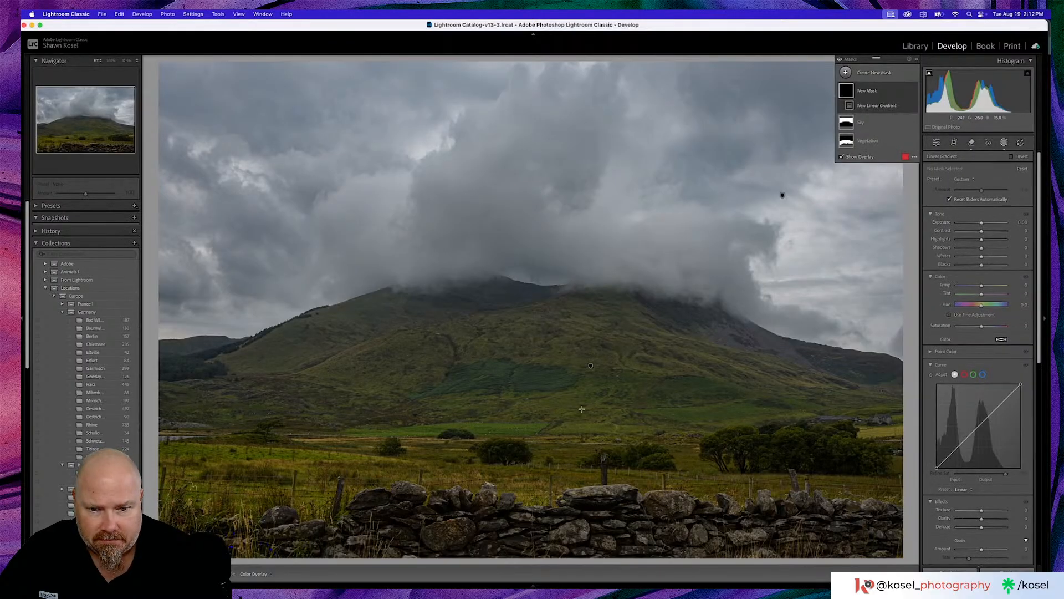
drag(521, 505, 496, 436)
drag(762, 437, 763, 432)
drag(496, 436, 495, 431)
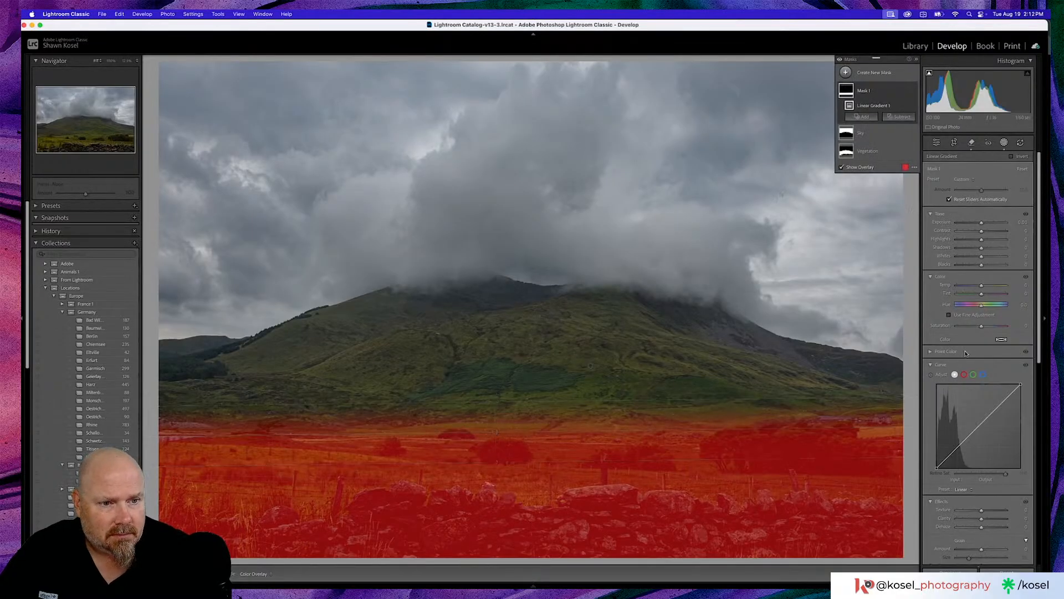
- On the foreground gradient mask, set the saturation to -13, raise the shadows and cool the temperature to -10
scroll(979, 319, down, 3)
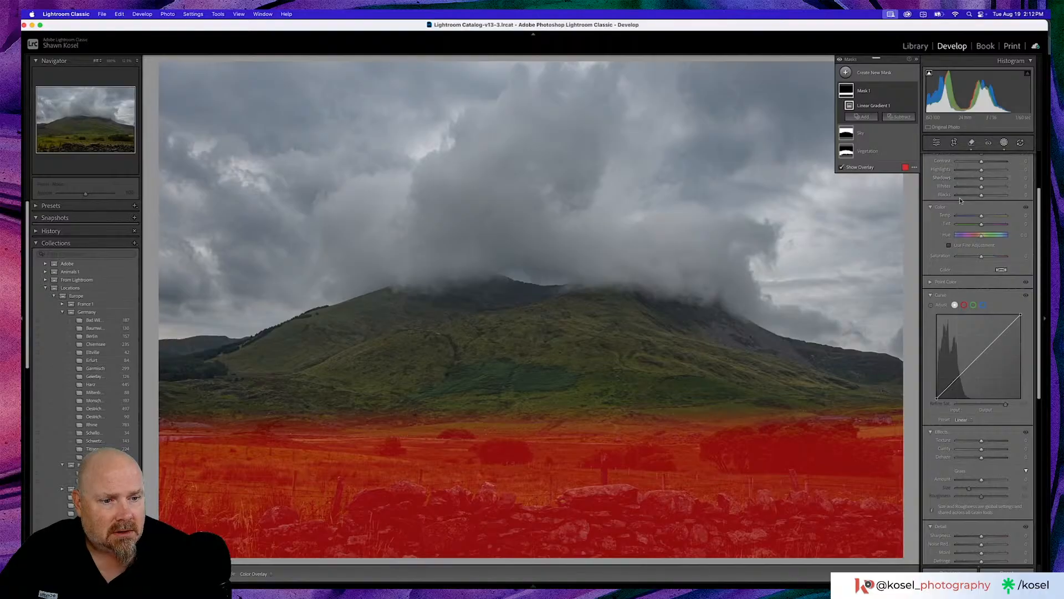
scroll(961, 213, down, 2)
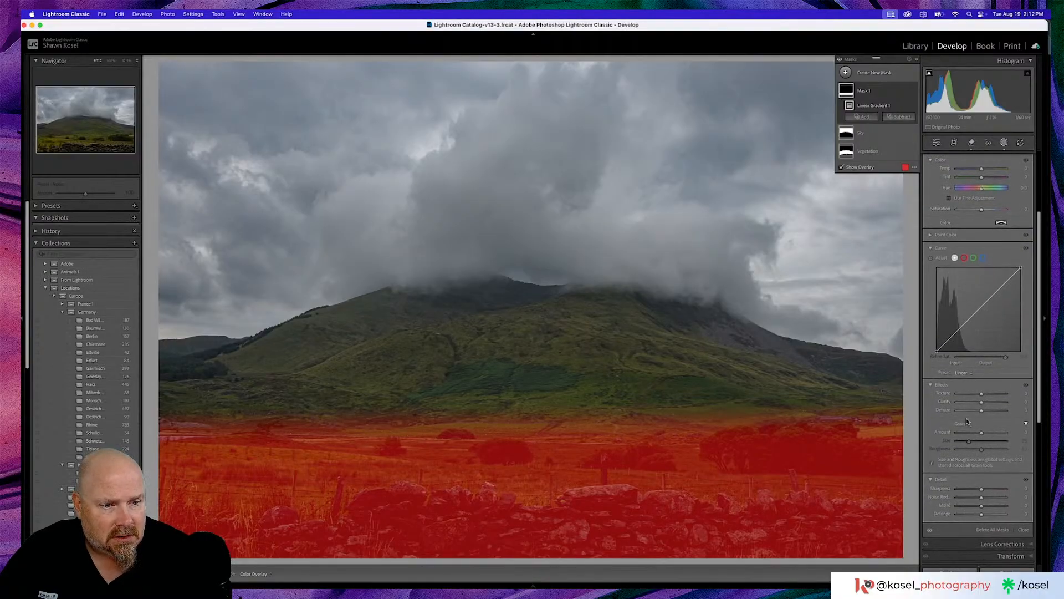
scroll(967, 422, up, 5)
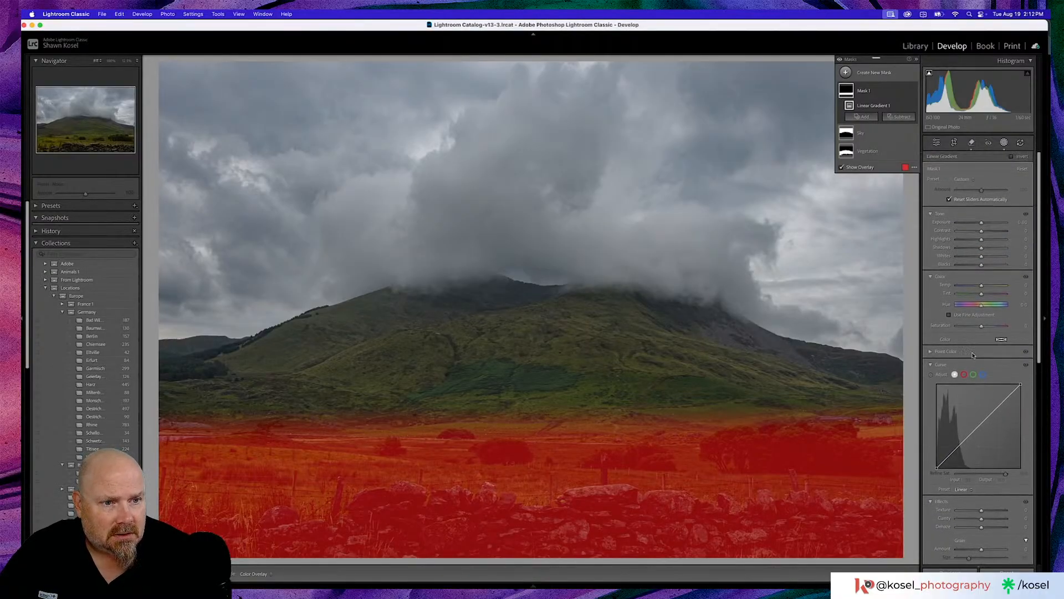
drag(982, 326, 978, 328)
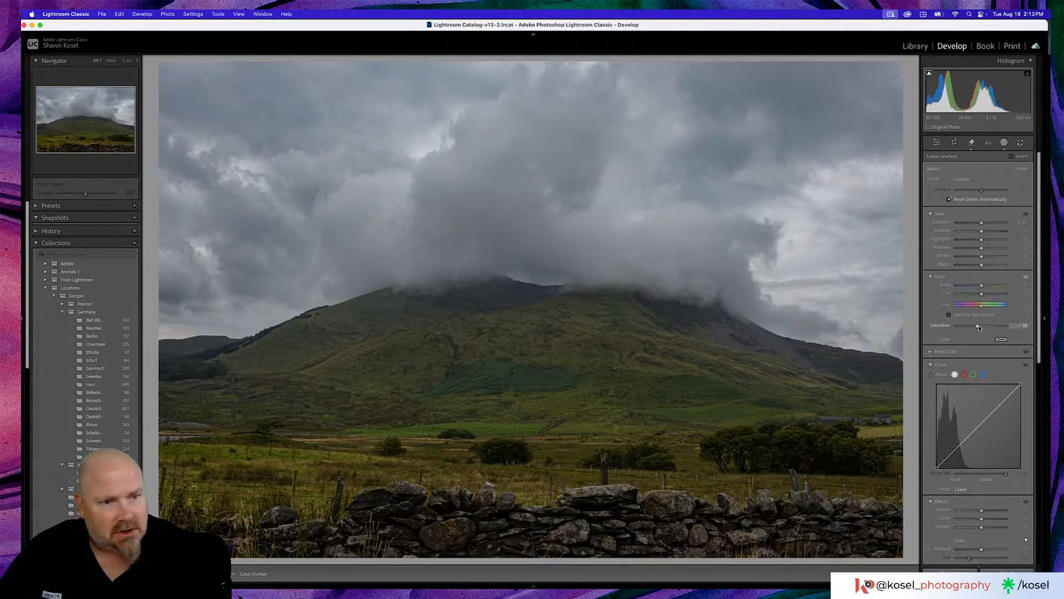
drag(980, 327, 980, 327)
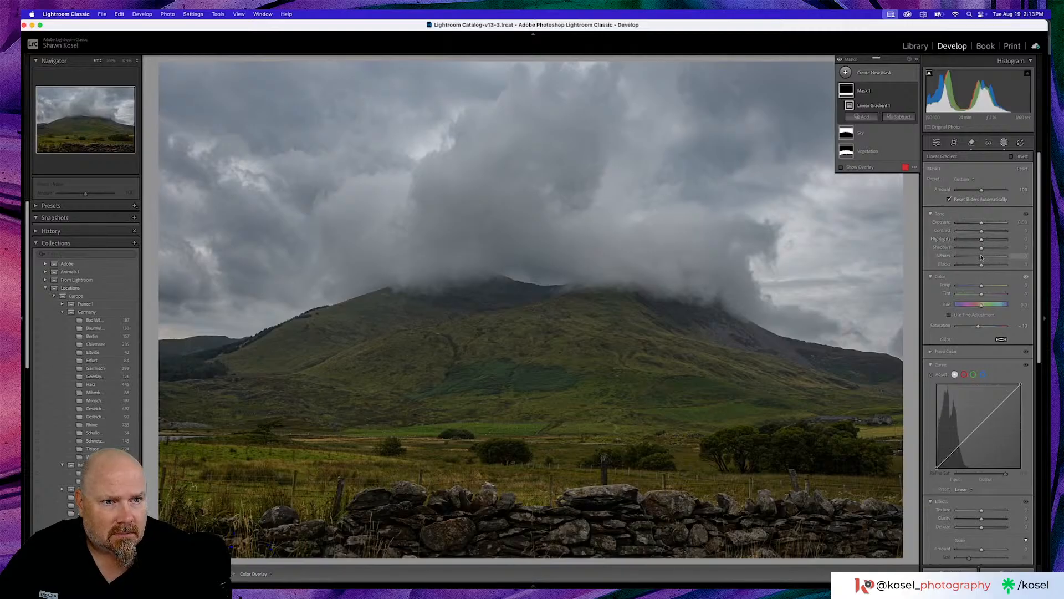
drag(981, 250, 985, 250)
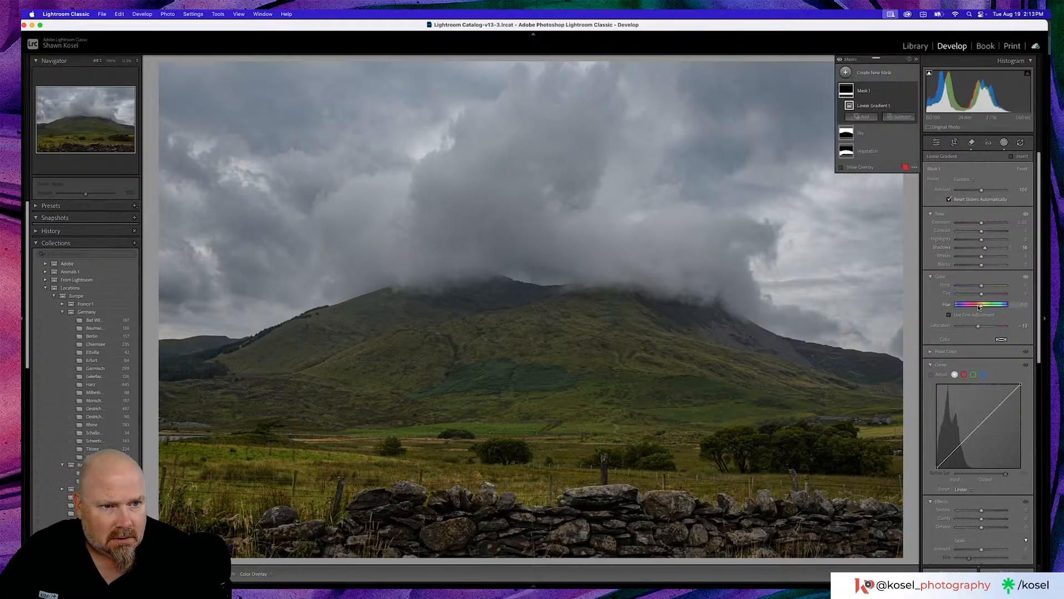
drag(981, 294, 979, 288)
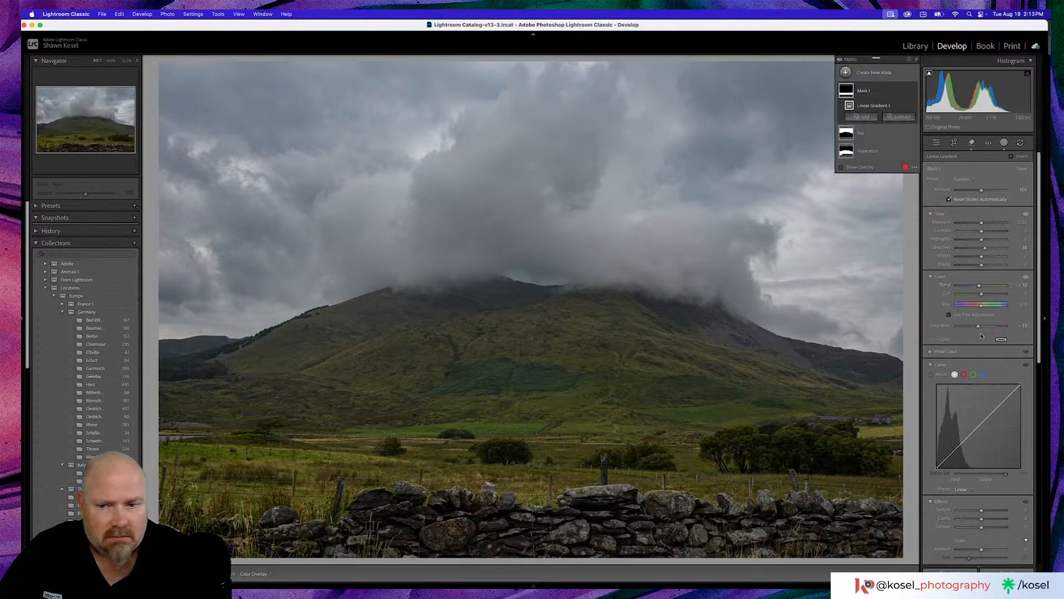
- Close the masking tools, compare the photo with its unedited version, and set the post-crop vignette amount to -12
scroll(981, 335, down, 2)
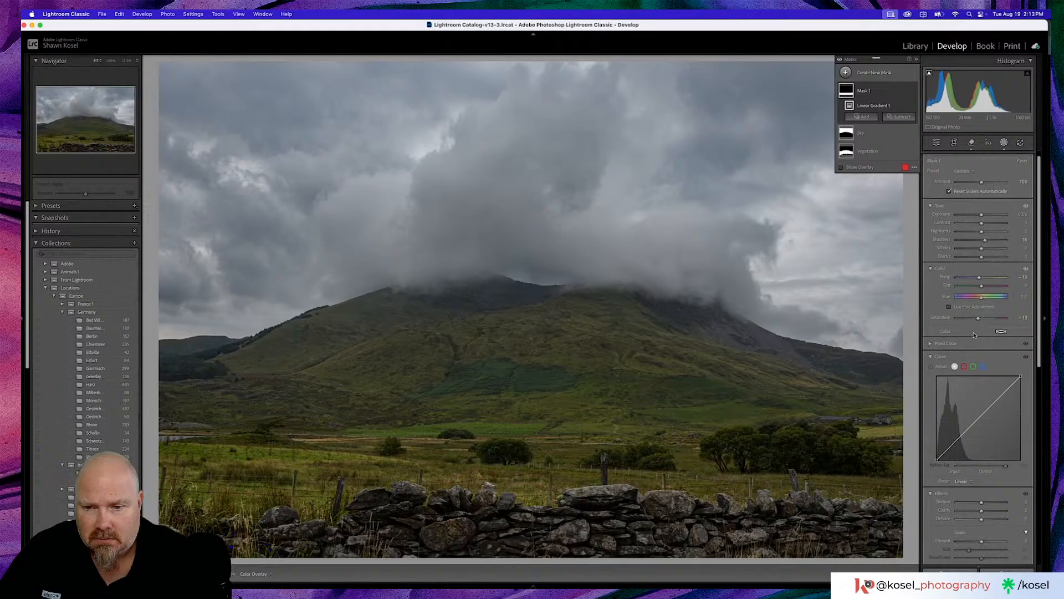
click(936, 143)
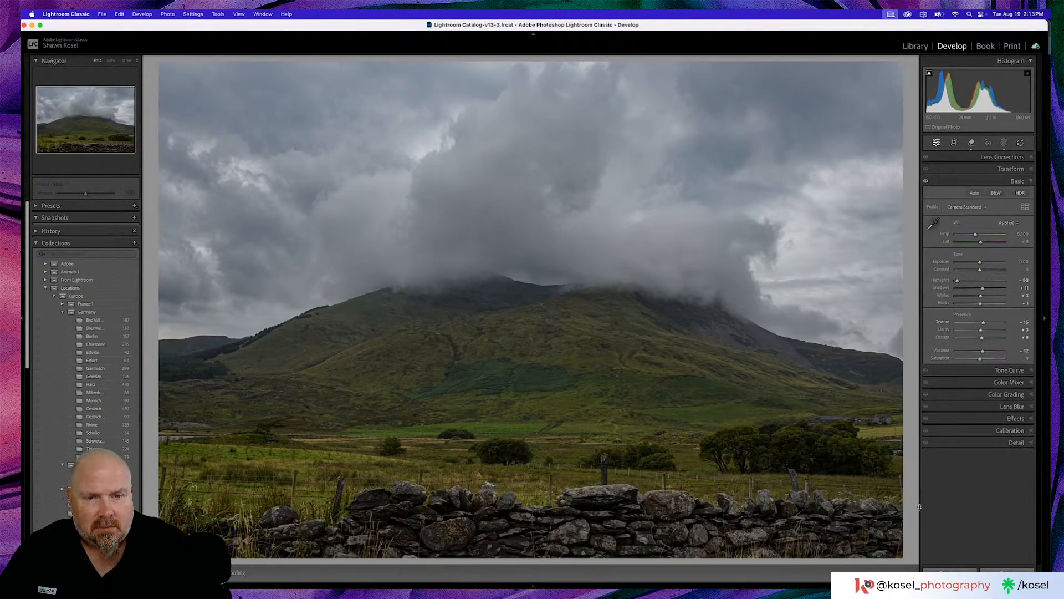
key(backslash)
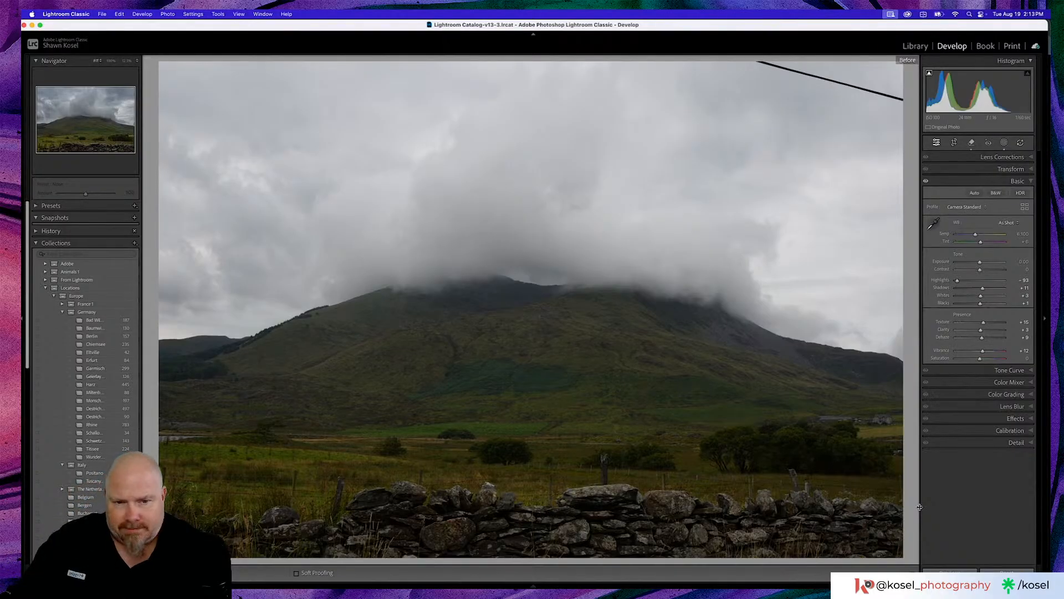
key(backslash)
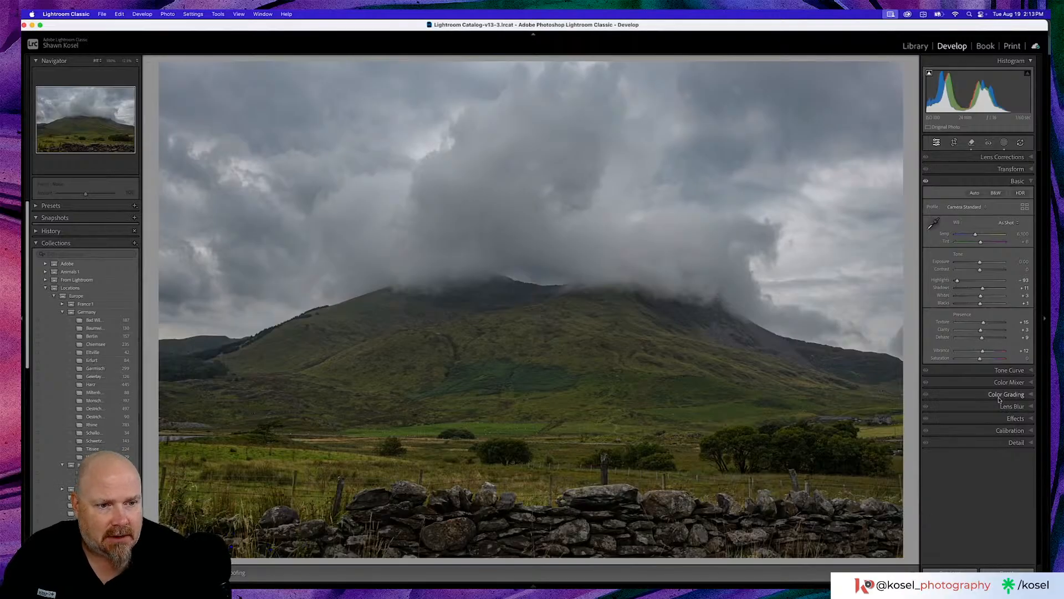
click(1006, 419)
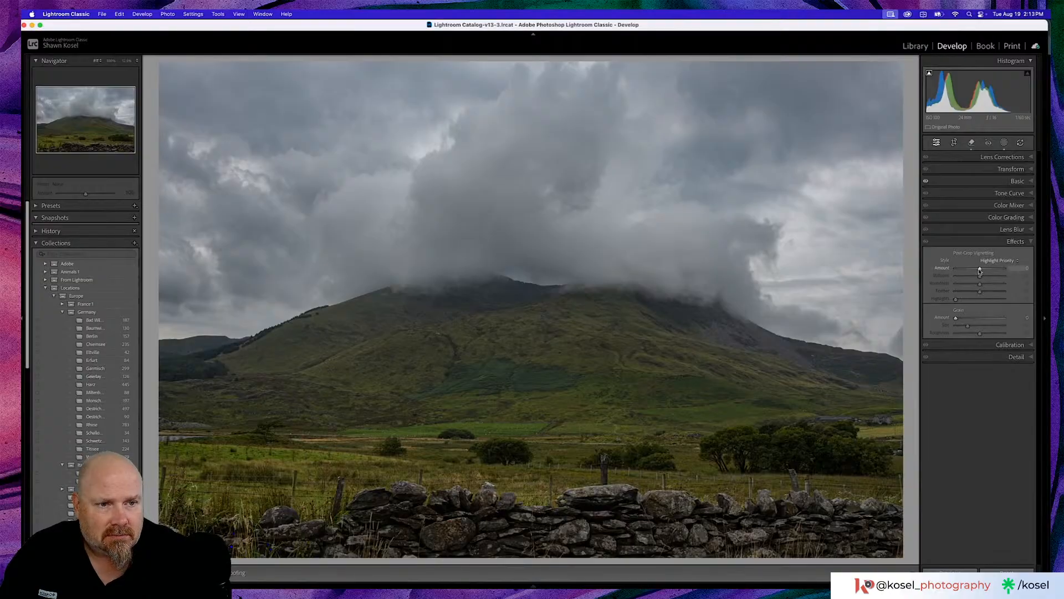
drag(980, 270, 977, 271)
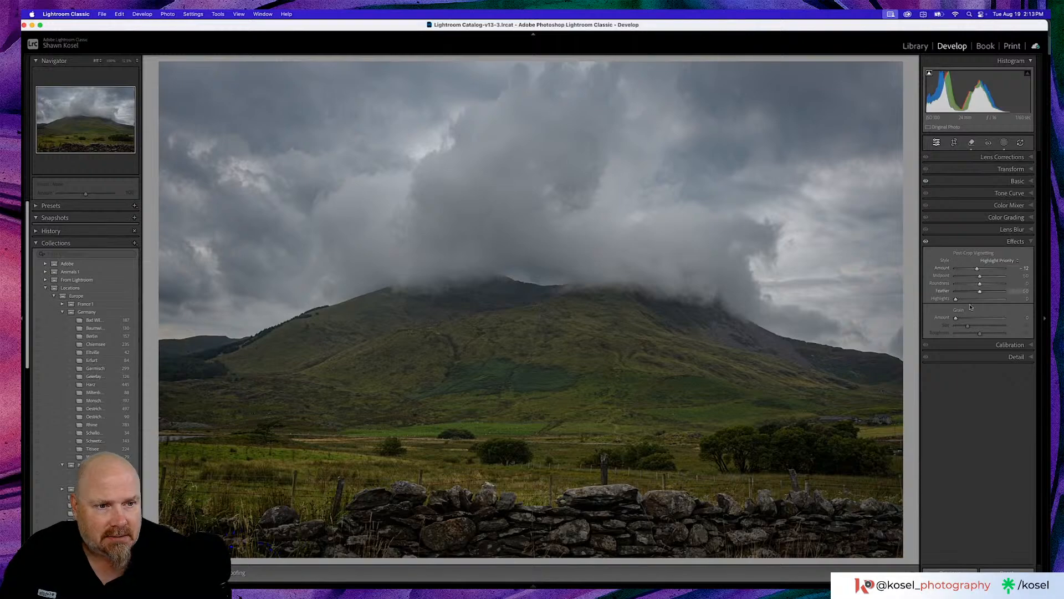
- Set the photo's sharpening amount to 79 and the sharpening masking to 66
click(1001, 357)
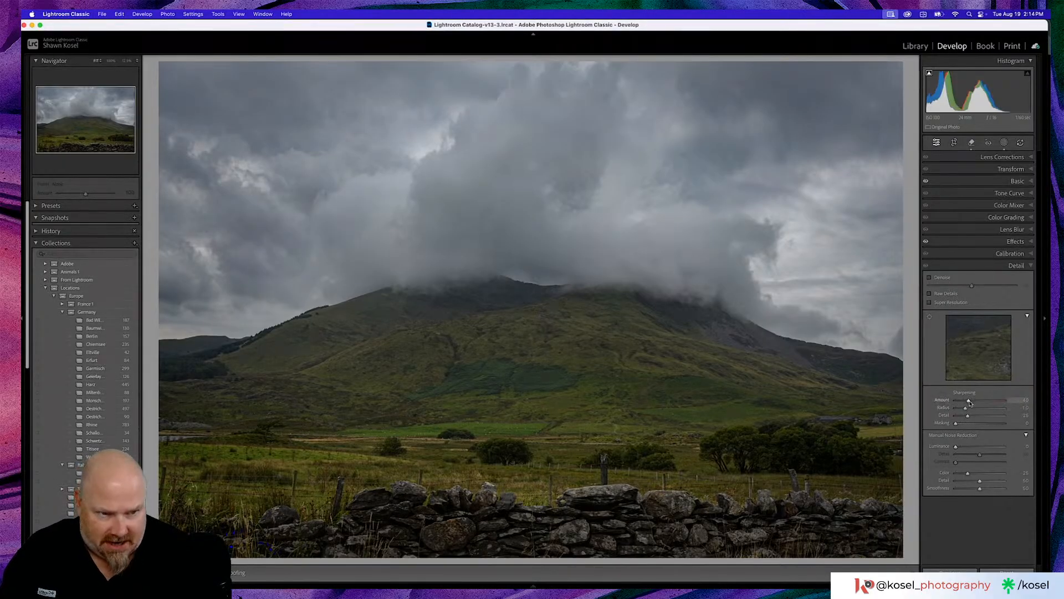
drag(970, 403, 979, 403)
drag(981, 402, 983, 403)
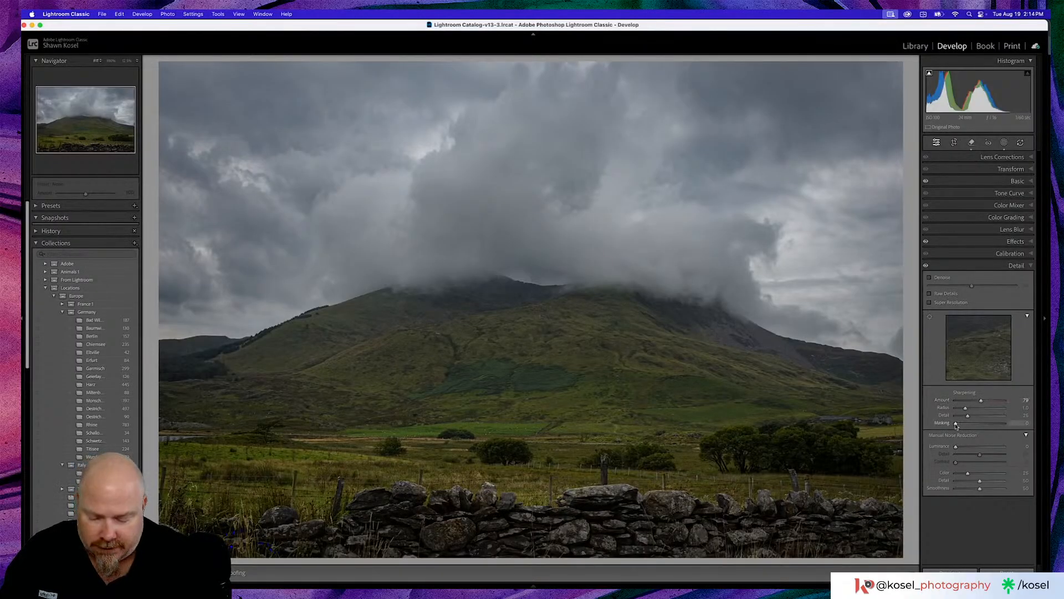
drag(955, 424, 987, 426)
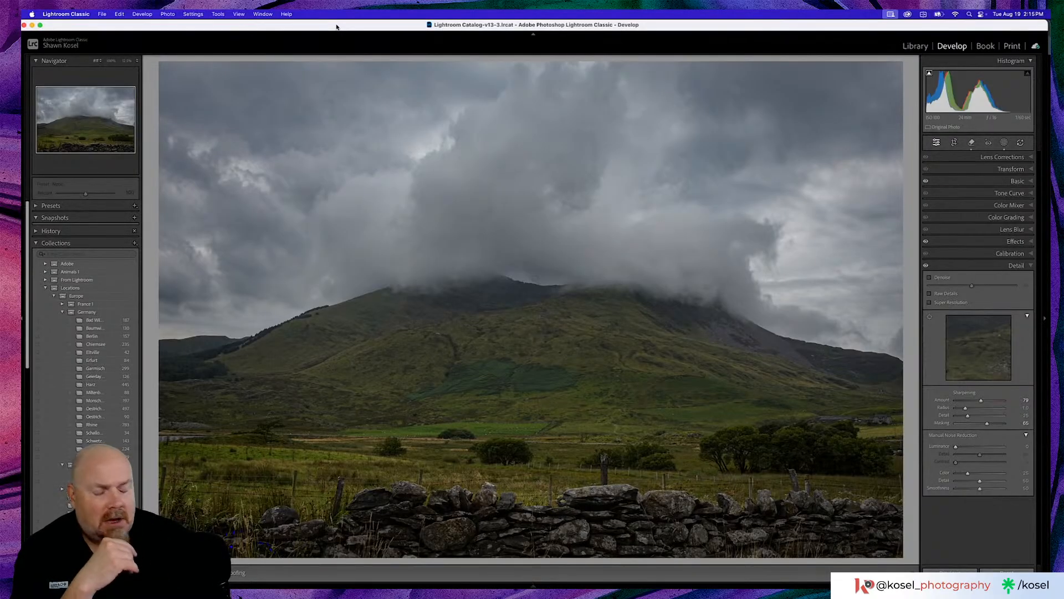
- Inspect the mountain slope and the clouds above it at full magnification, returning to the whole photo
click(424, 329)
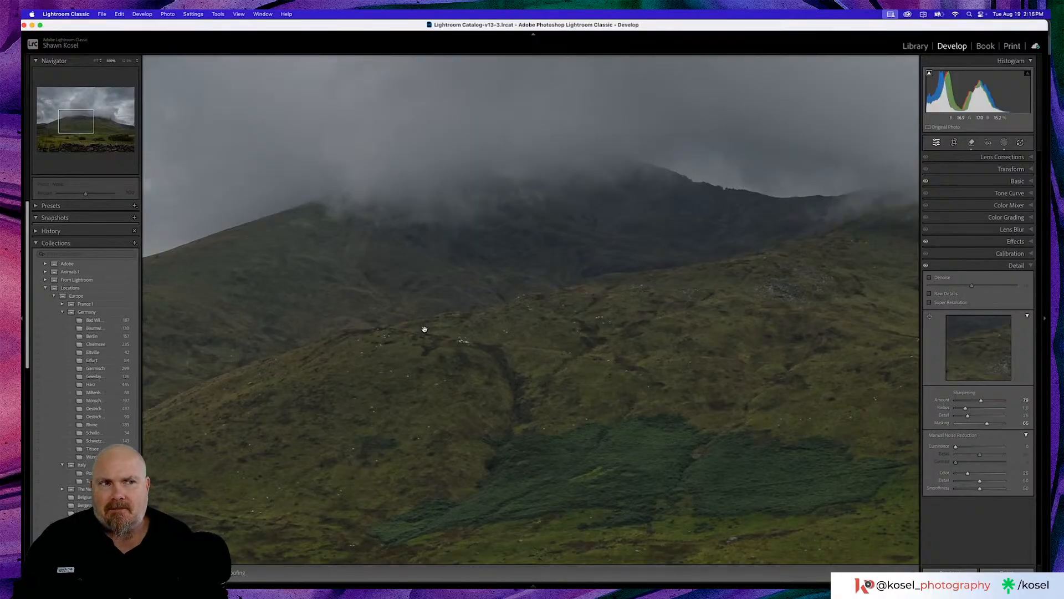
click(425, 330)
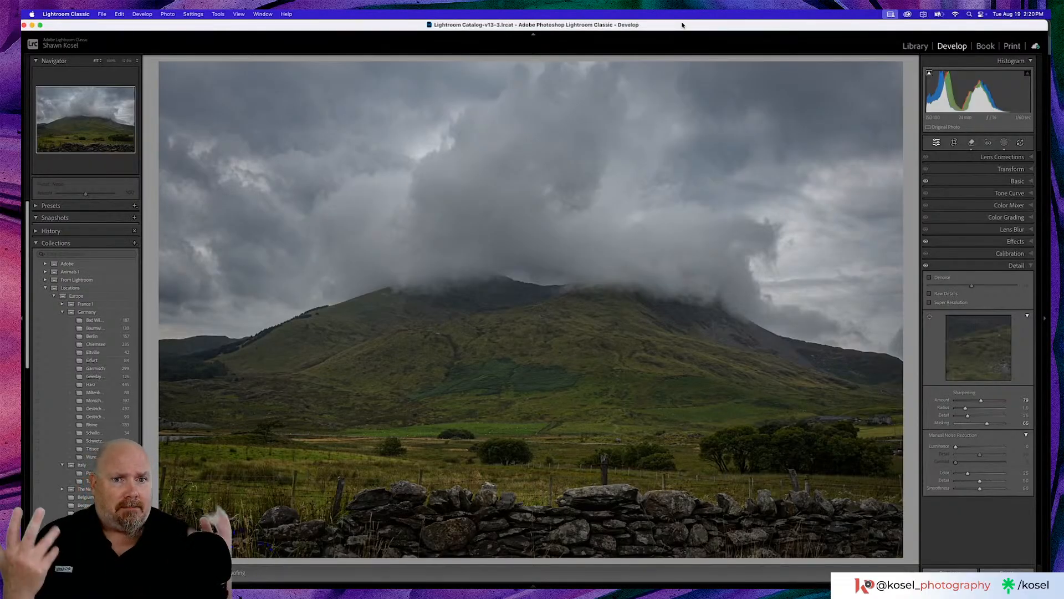
click(687, 168)
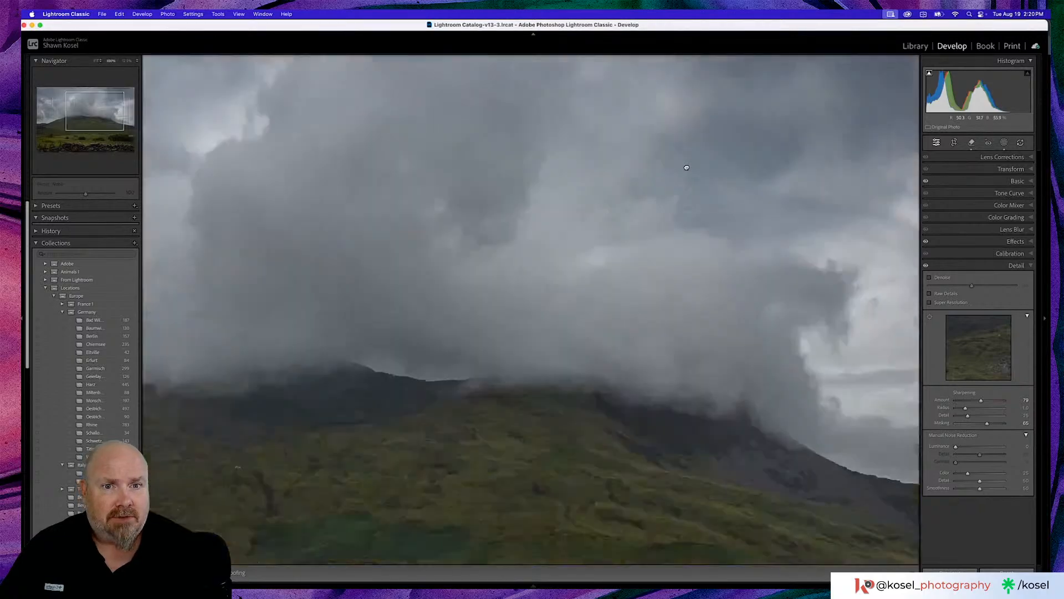
click(687, 168)
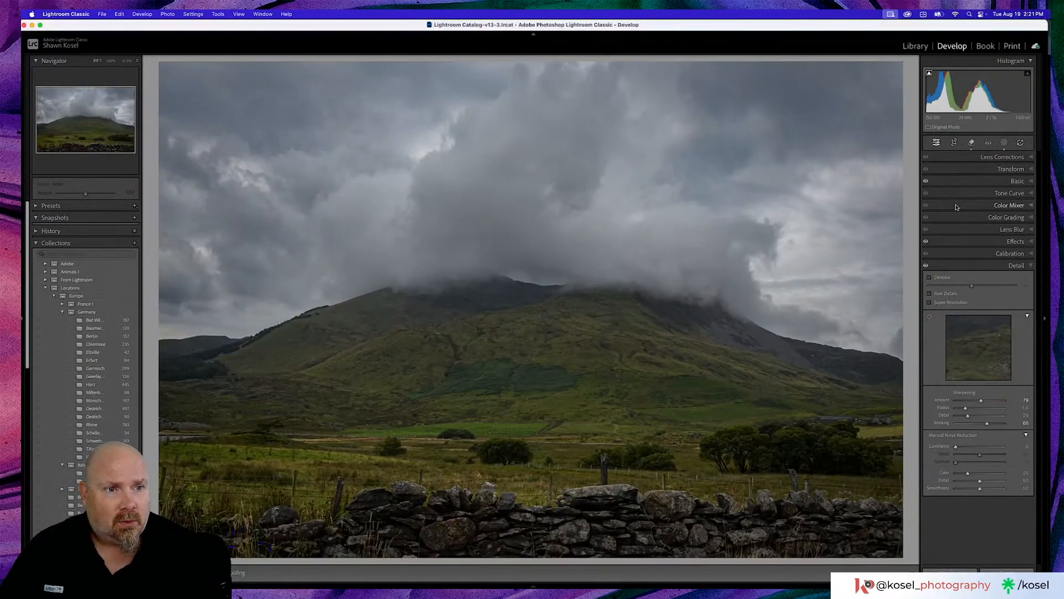
- Remove a small spot in the upper sky using the spot visualization, and update the photo's outdated Remove and Masking AI edits
click(972, 143)
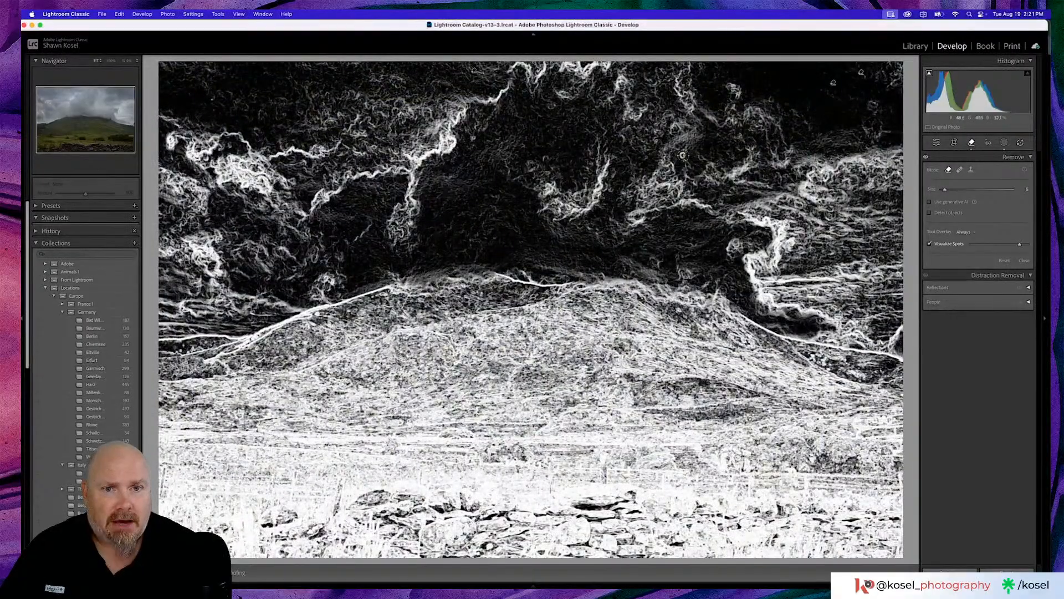
click(682, 155)
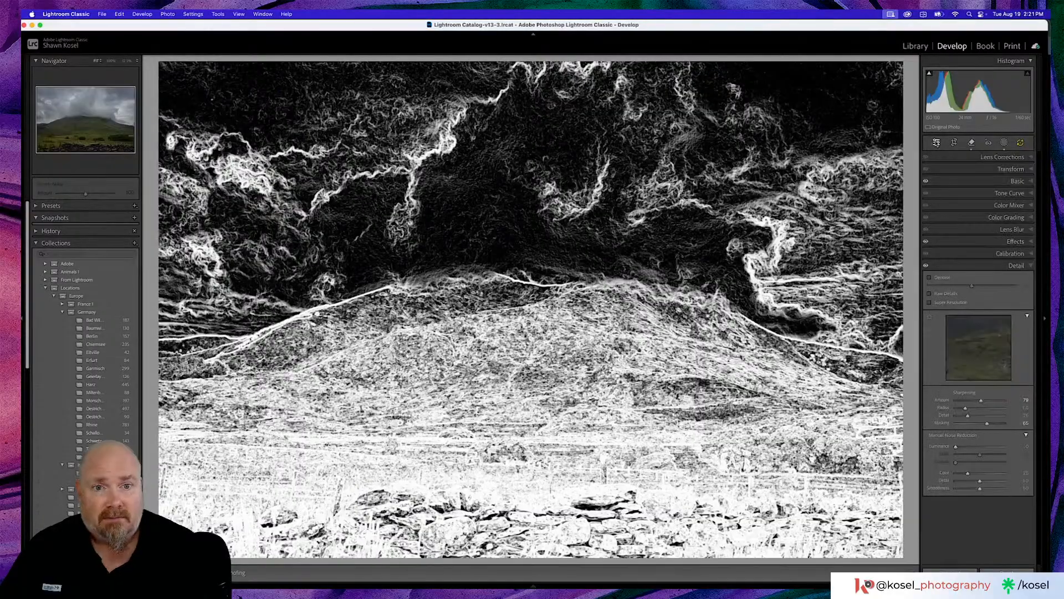
click(936, 143)
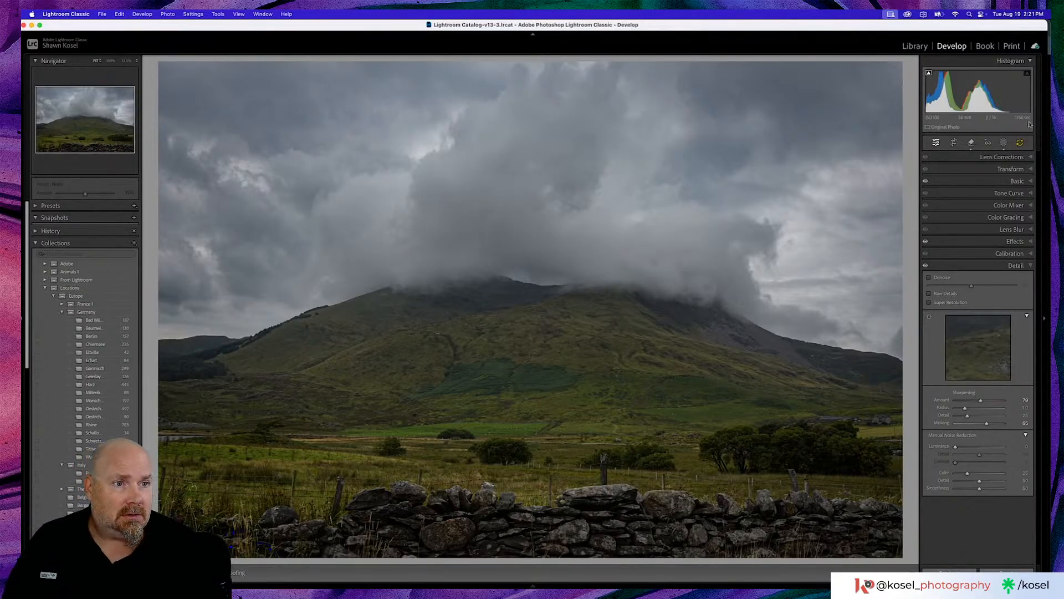
click(1020, 142)
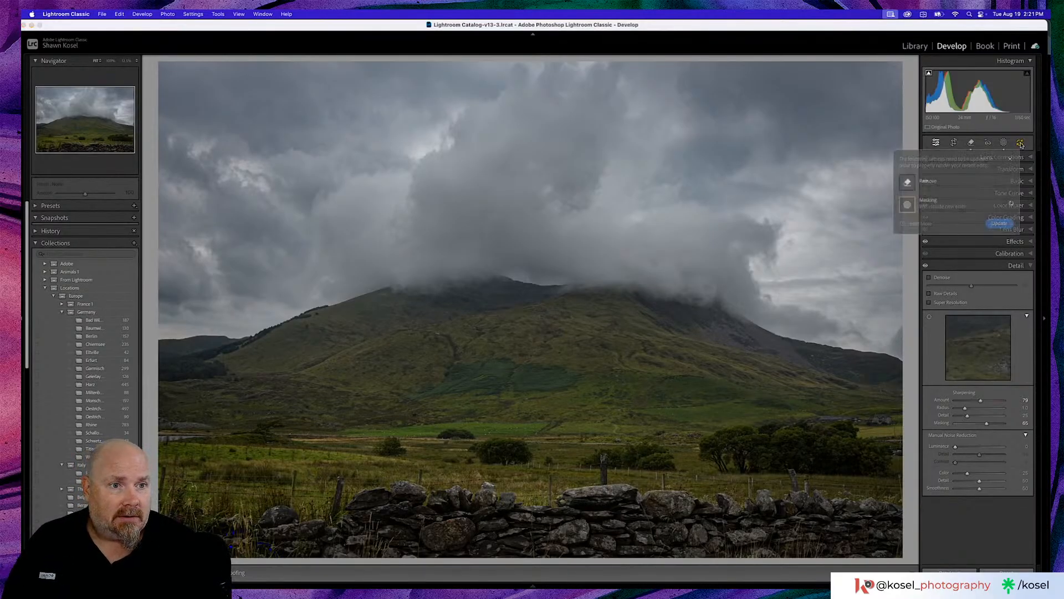
click(998, 224)
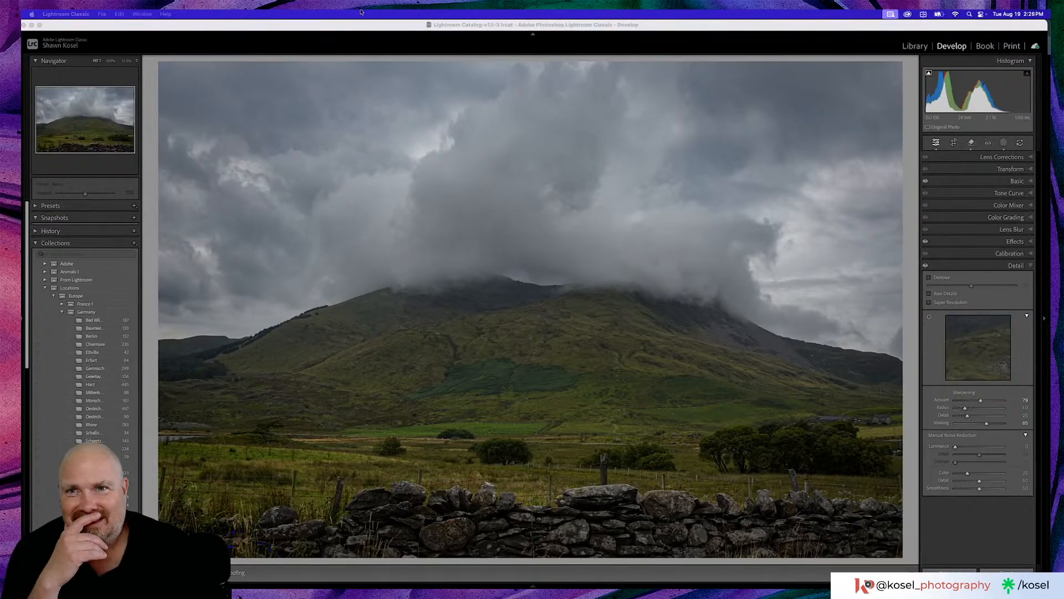
- Return to the library grid and browse the photos that follow the edited mountain shot
click(386, 25)
key(g)
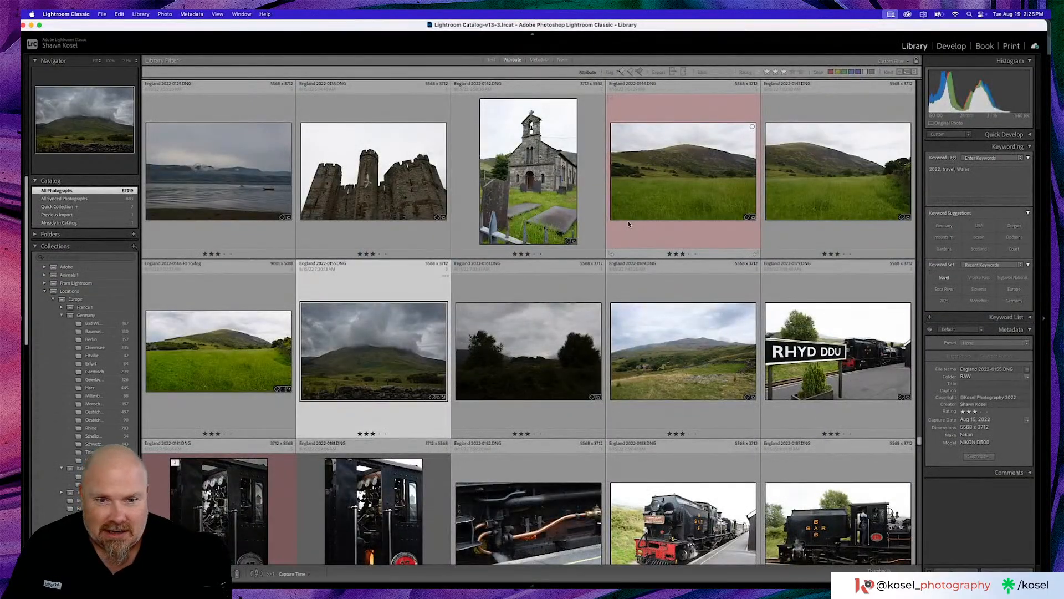
scroll(629, 223, down, 3)
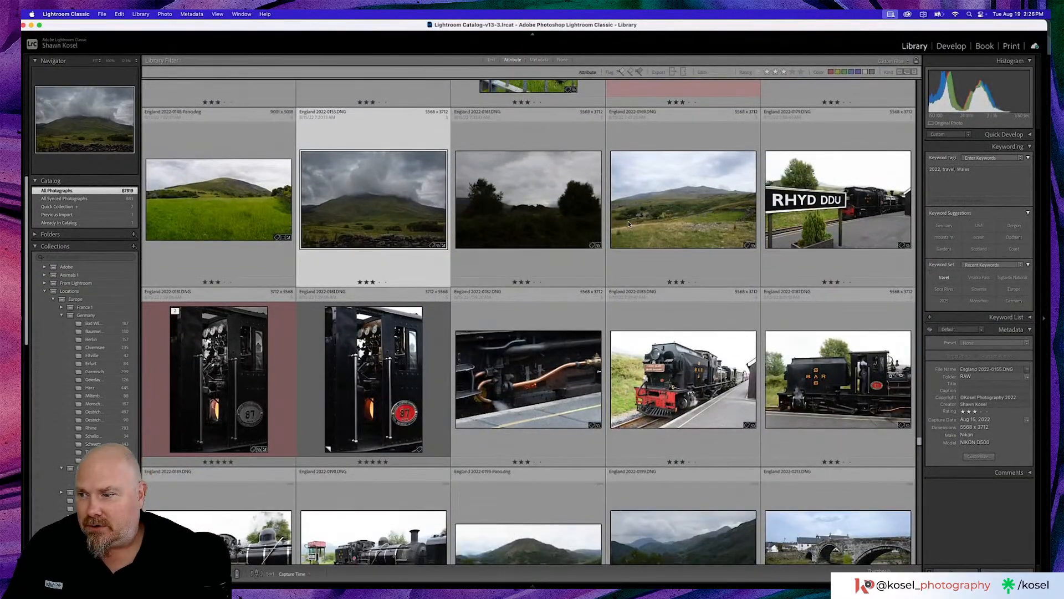
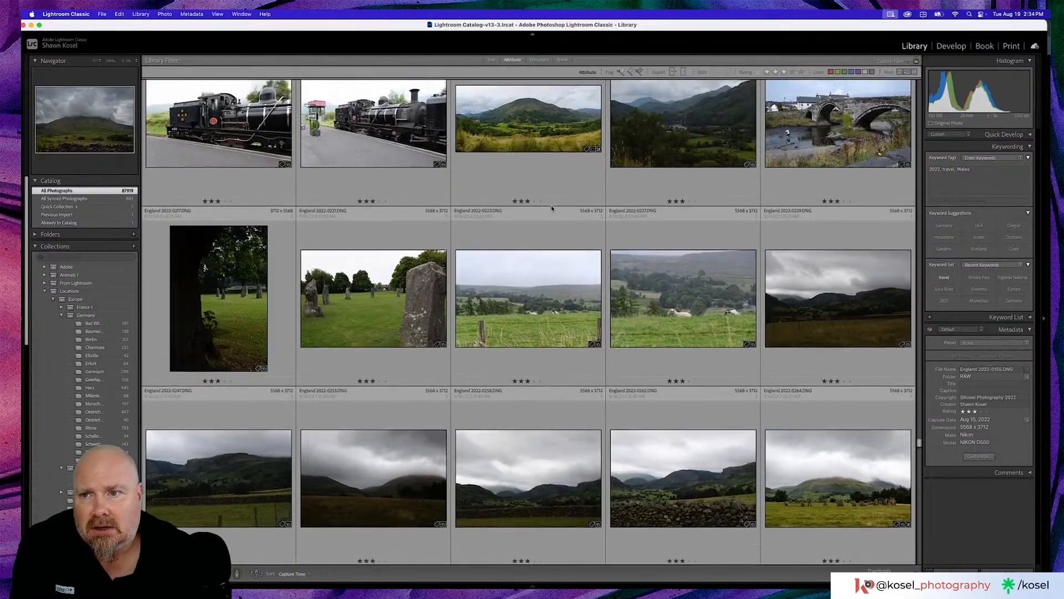
- Browse further through the England photos and open the cloudy shot of the wooded lake island, England 2022-0292.DNG
scroll(551, 207, down, 7)
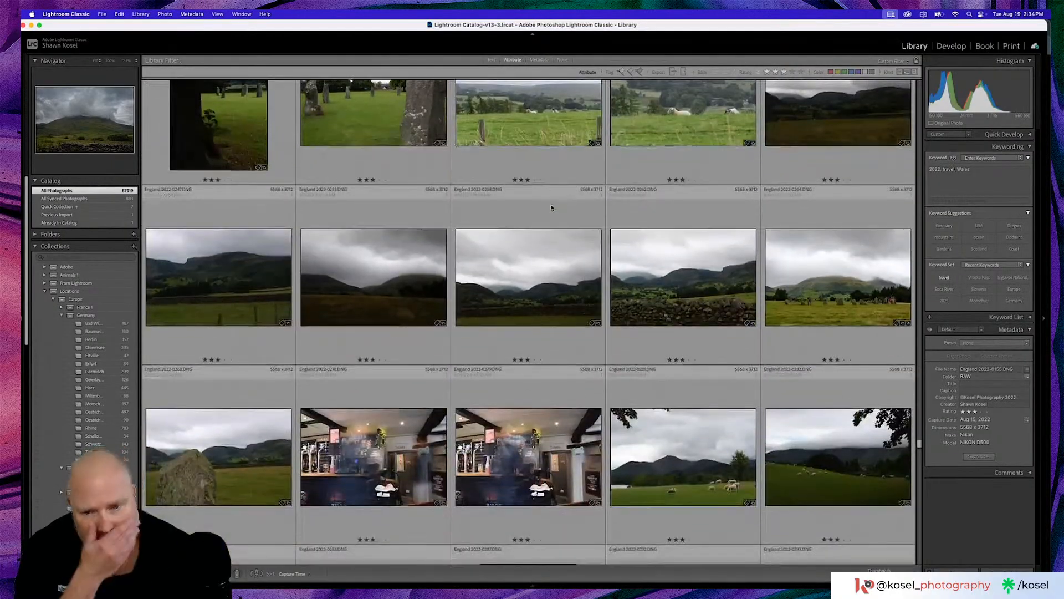
scroll(551, 207, down, 4)
scroll(552, 208, down, 3)
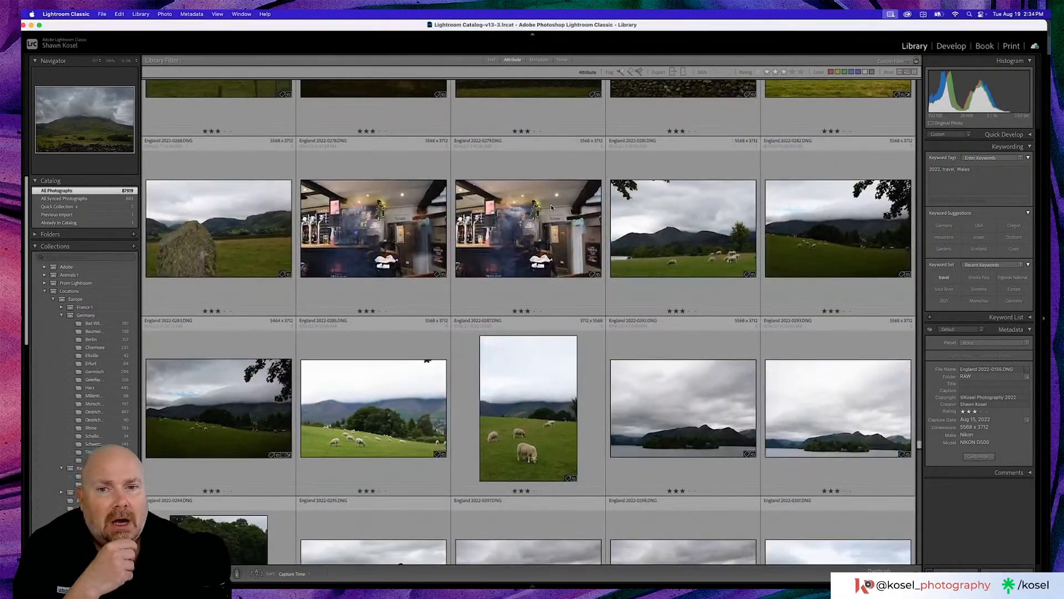
scroll(552, 207, down, 4)
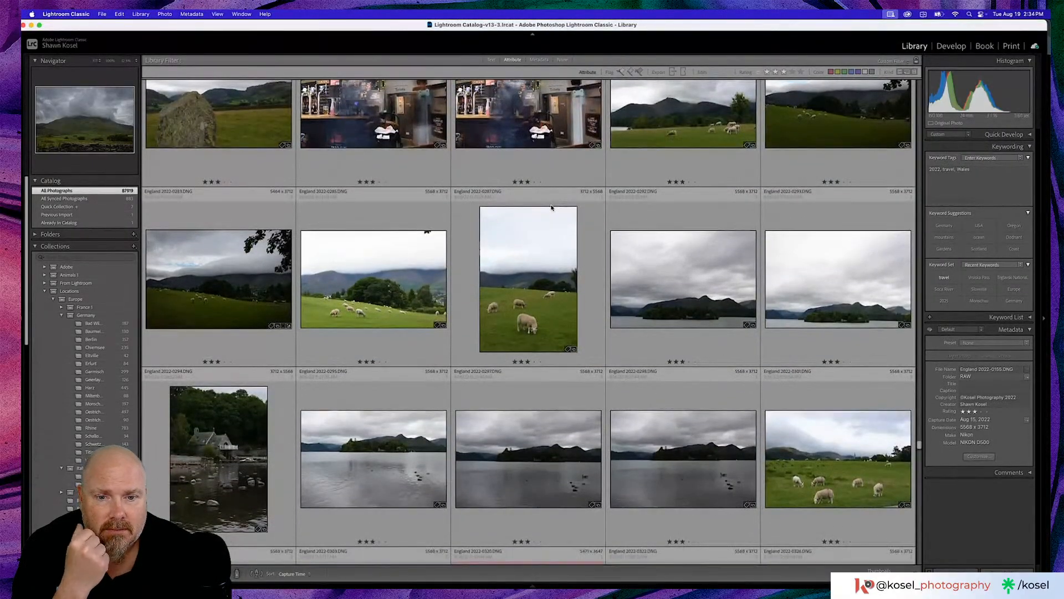
scroll(551, 207, down, 3)
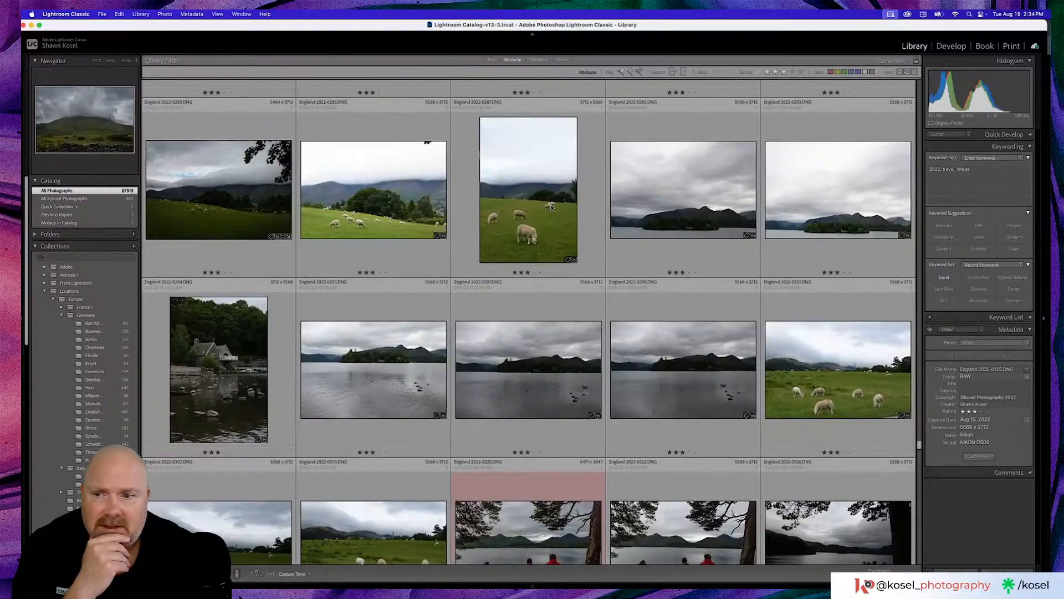
double_click(696, 196)
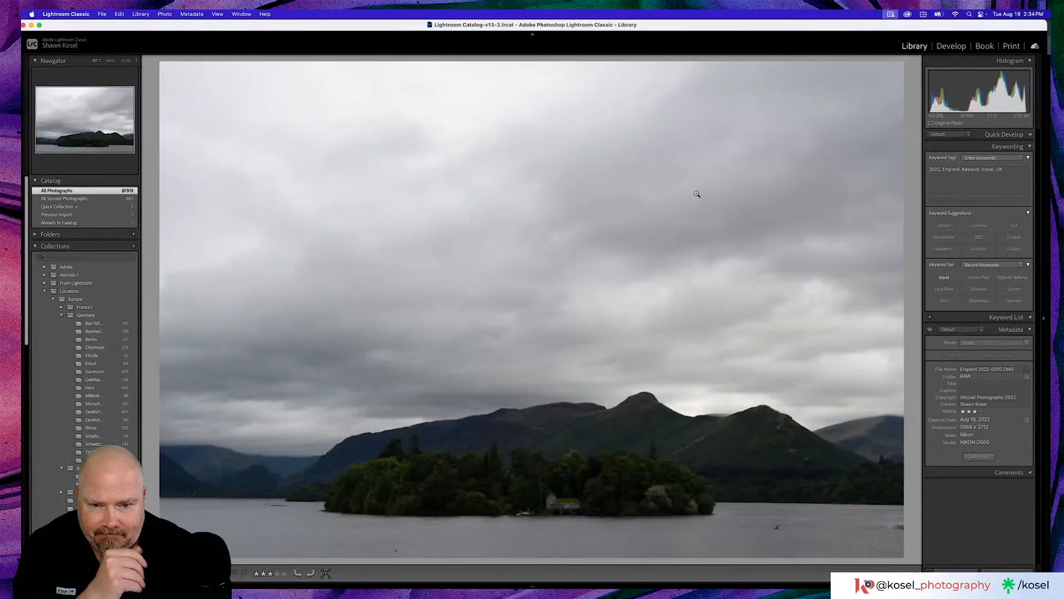
- Inspect the island's boathouse, the lake's lower-left corner and the water beside the island up close, returning to the whole photo
click(568, 502)
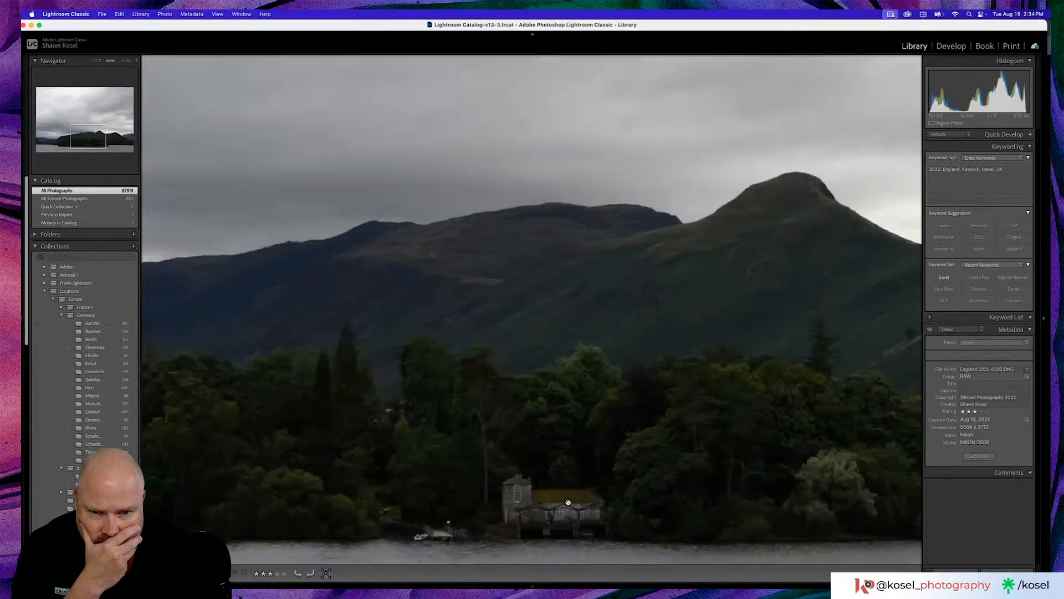
click(647, 488)
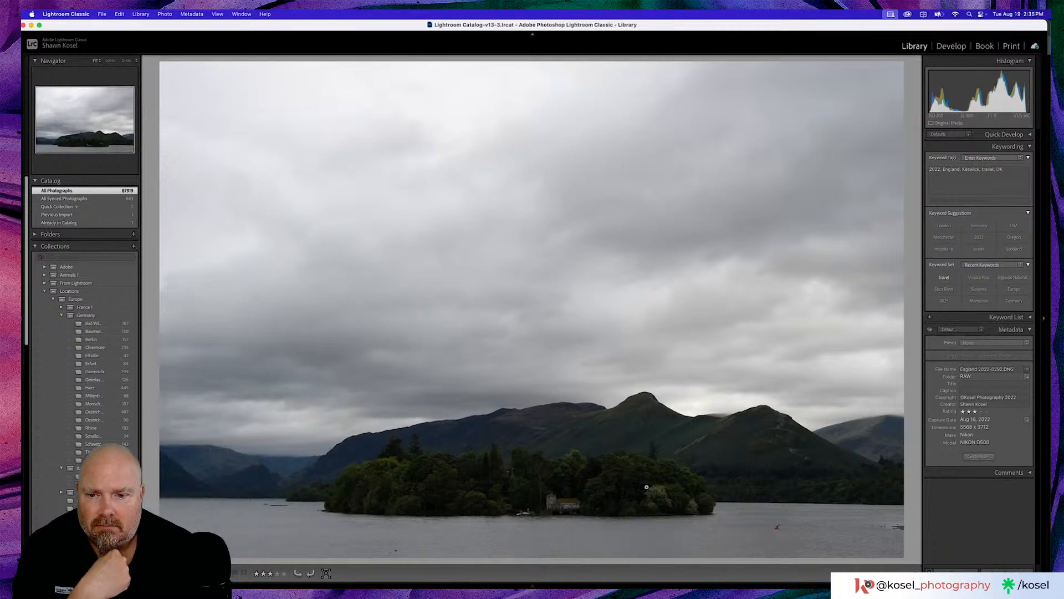
click(165, 547)
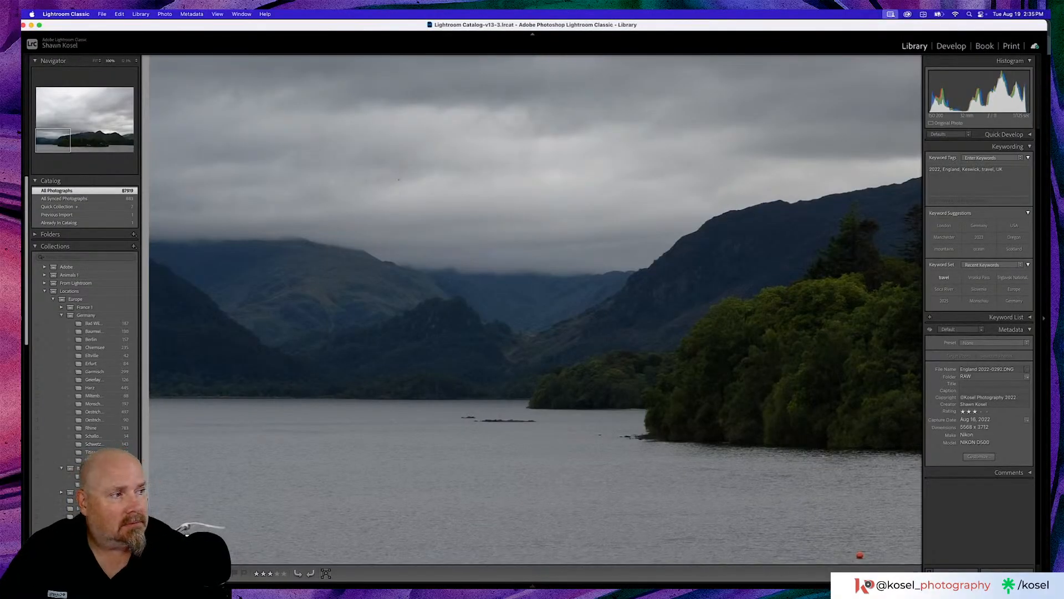
click(187, 534)
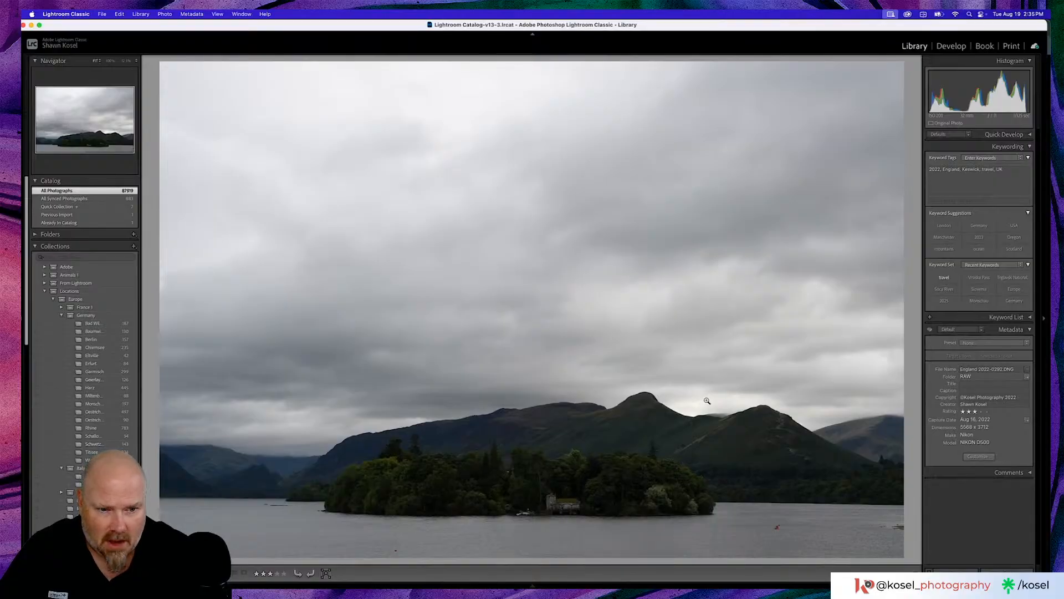
click(776, 527)
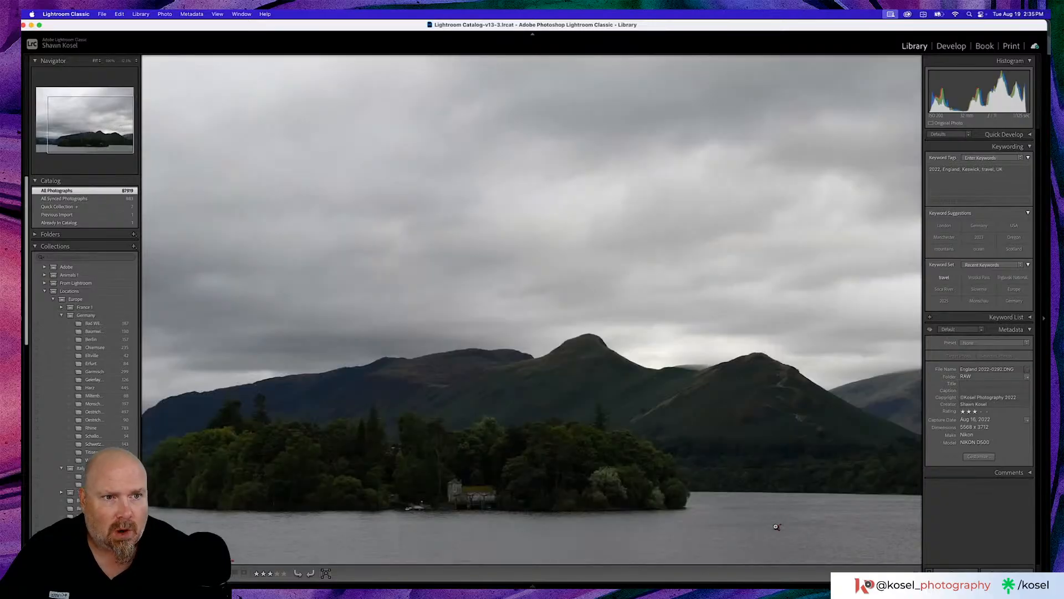
click(776, 527)
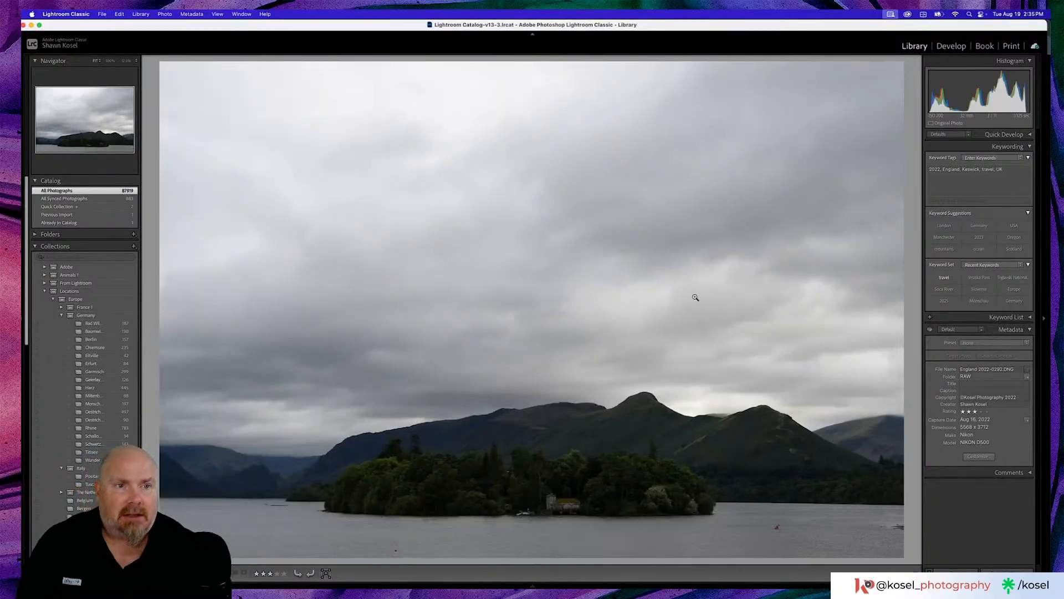
- Open the lake photo for developing and remove the small spot in the upper-right sky using the spot visualization
key(d)
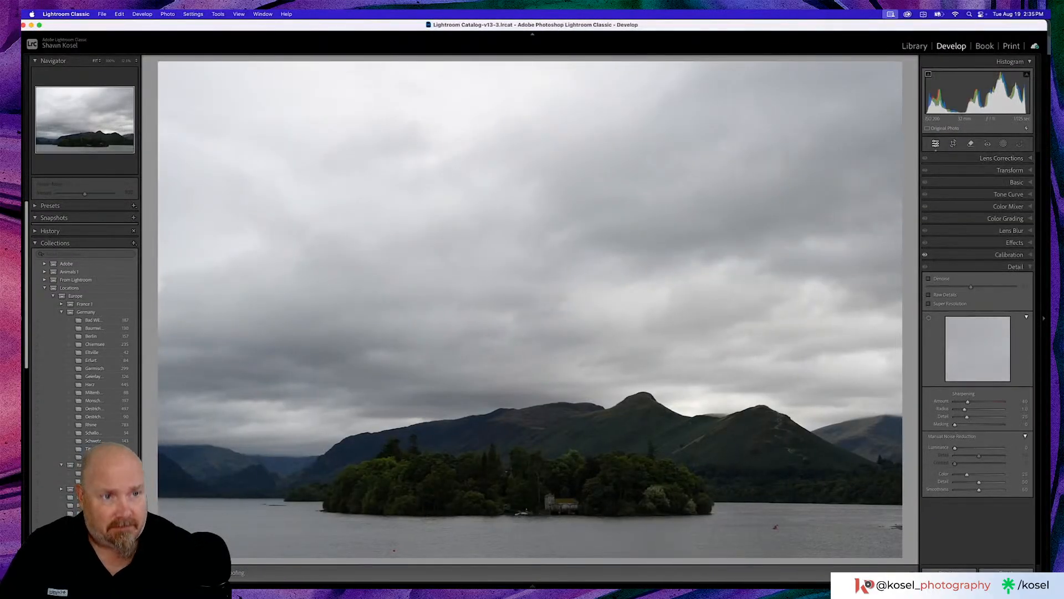
click(970, 143)
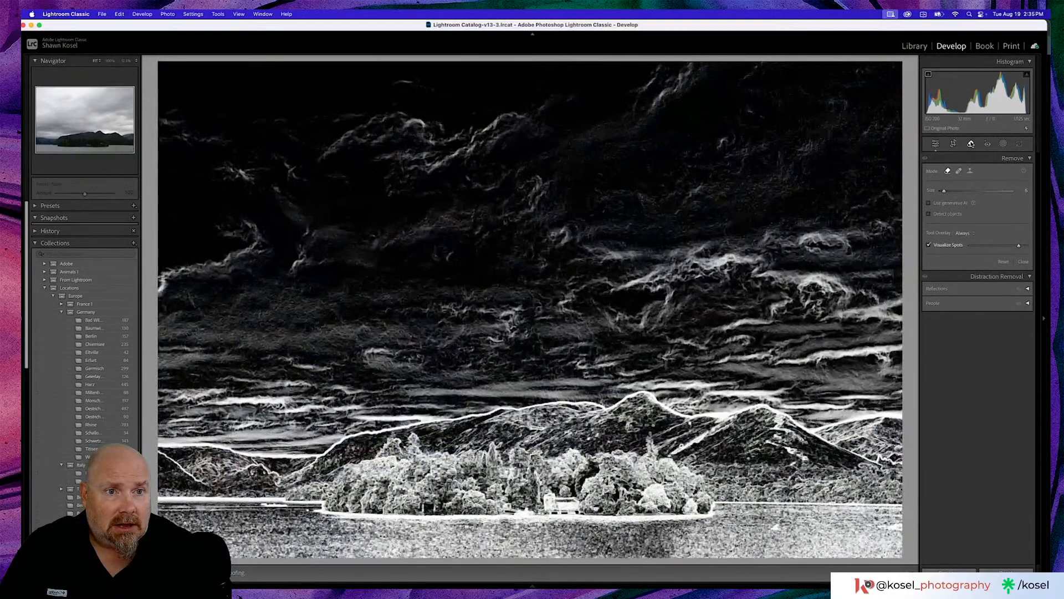
click(859, 72)
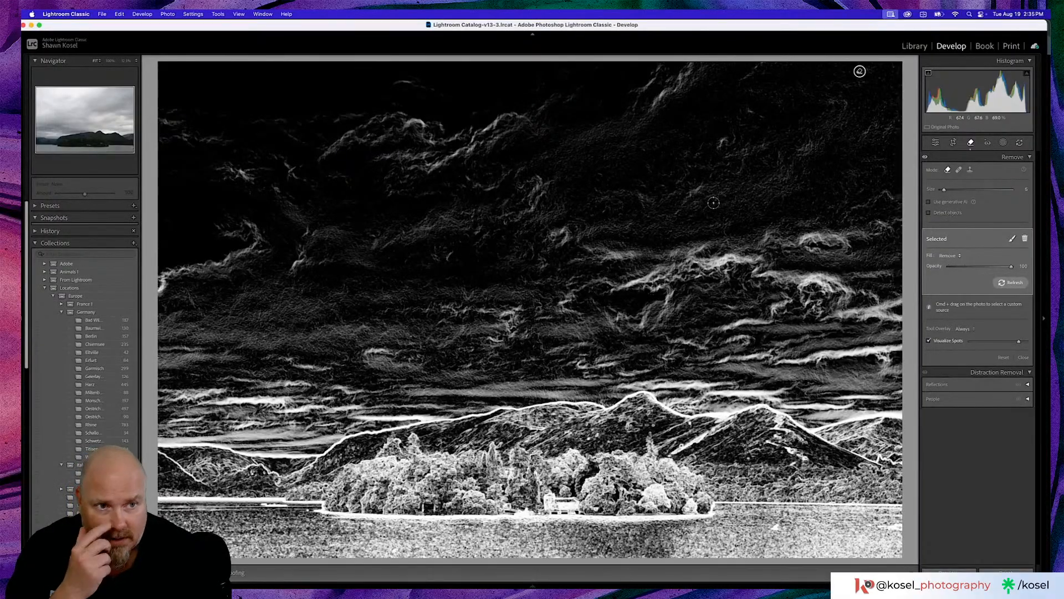
click(929, 340)
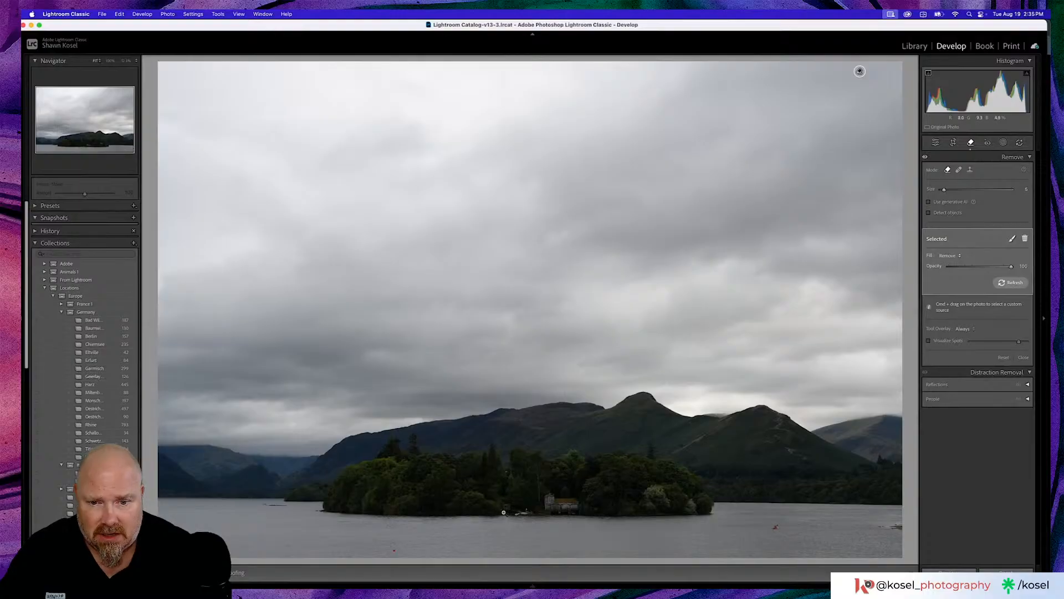
- Remove the red buoy in front of the island and the white bird in the lake's lower-left corner
click(518, 522)
scroll(509, 521, up, 5)
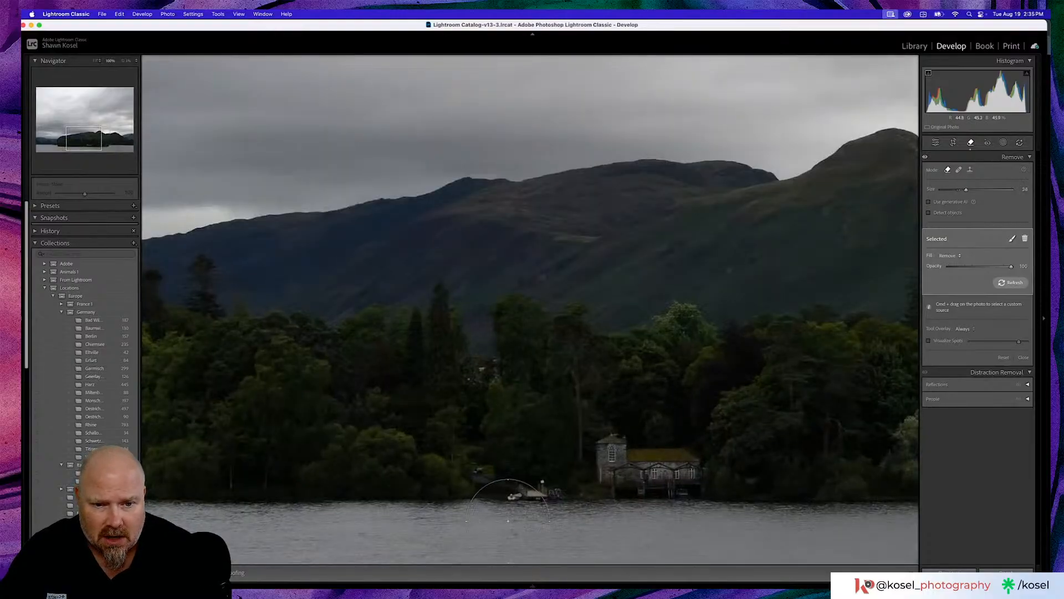
scroll(508, 521, down, 3)
mouse_move(497, 522)
mouse_down()
mouse_move(530, 321)
mouse_move(646, 332)
mouse_up()
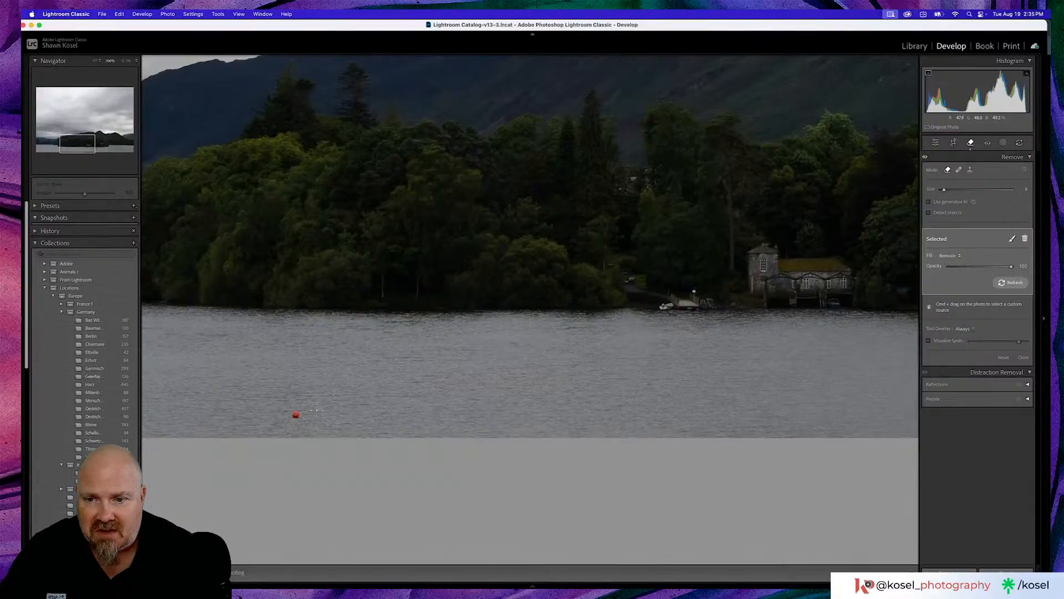
click(294, 415)
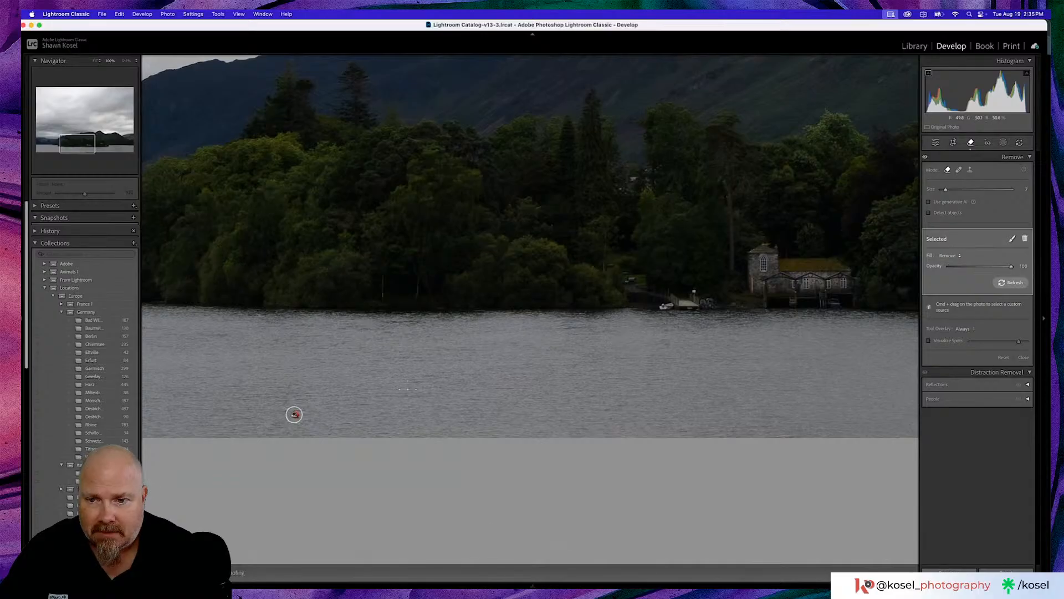
drag(270, 377, 554, 375)
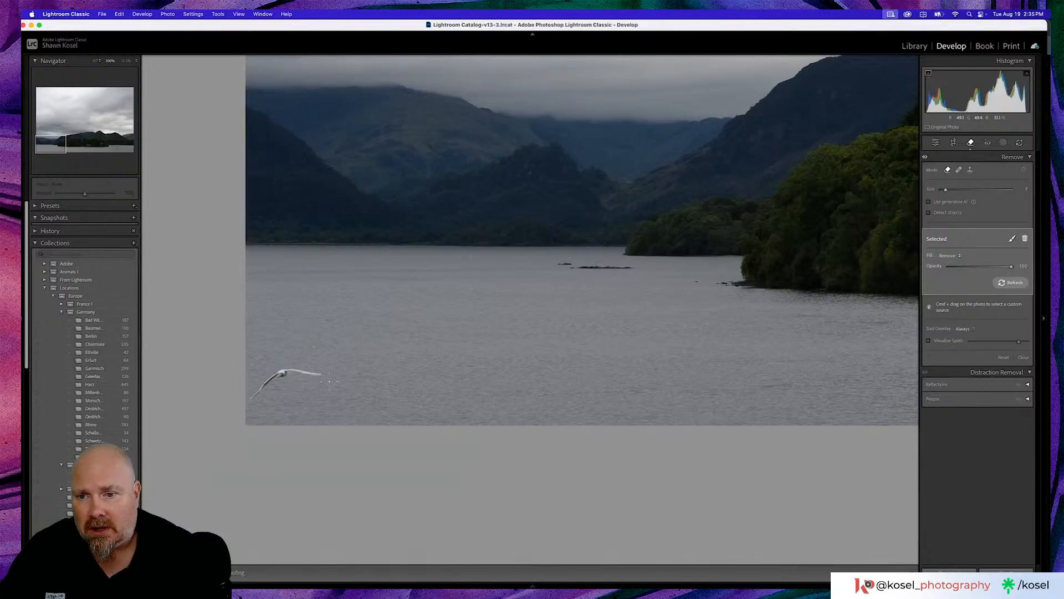
mouse_move(327, 375)
mouse_down()
mouse_move(283, 373)
mouse_move(247, 408)
mouse_up()
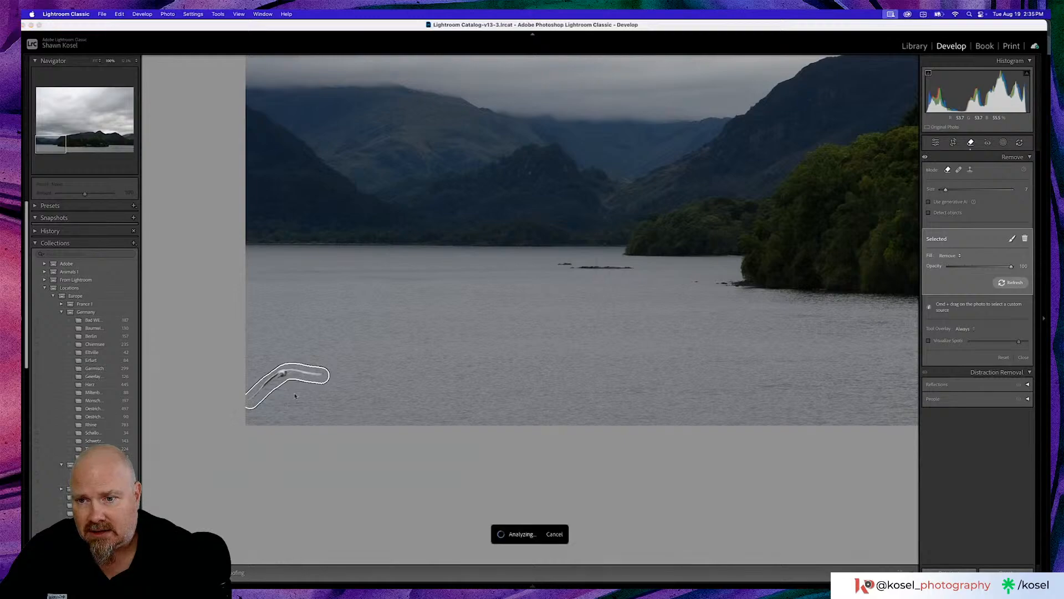
- Inspect the rest of the lake surface across to the photo's right edge for distractions, returning to the whole photo
drag(710, 338, 542, 332)
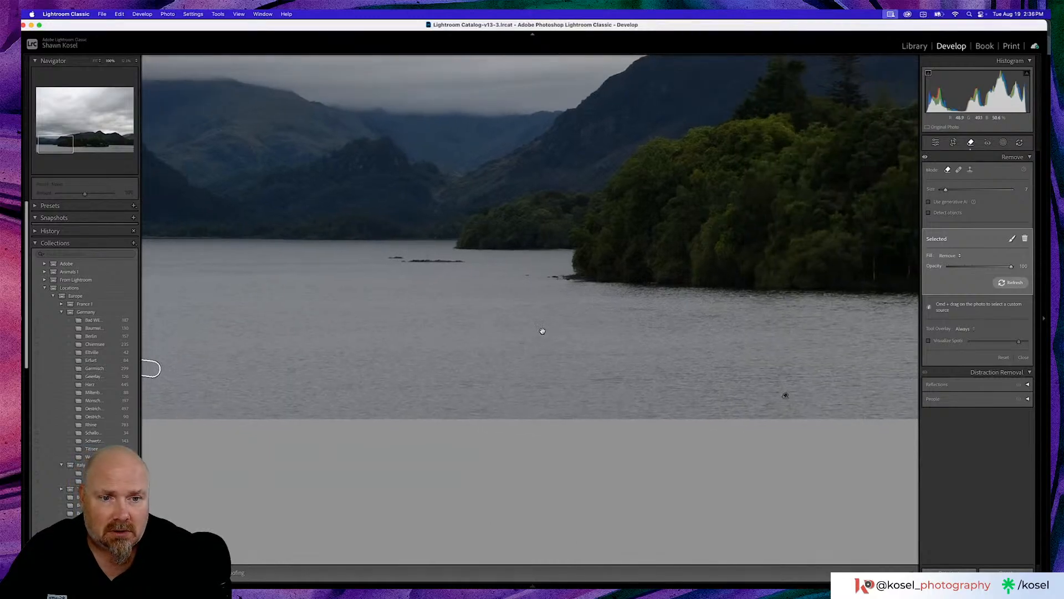
drag(772, 327, 393, 316)
drag(689, 312, 423, 311)
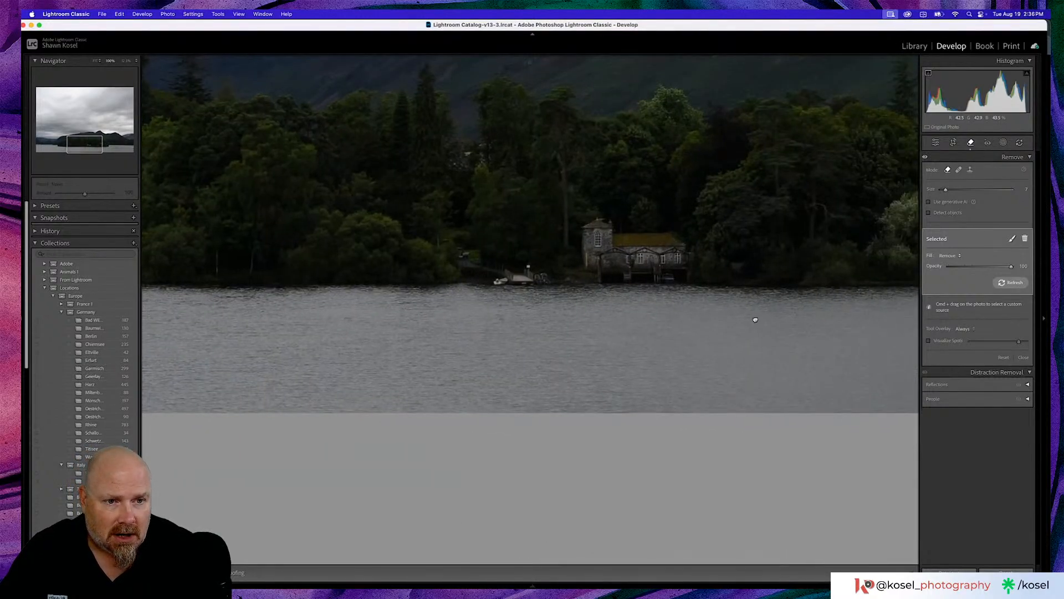
drag(753, 318, 349, 327)
drag(731, 325, 397, 321)
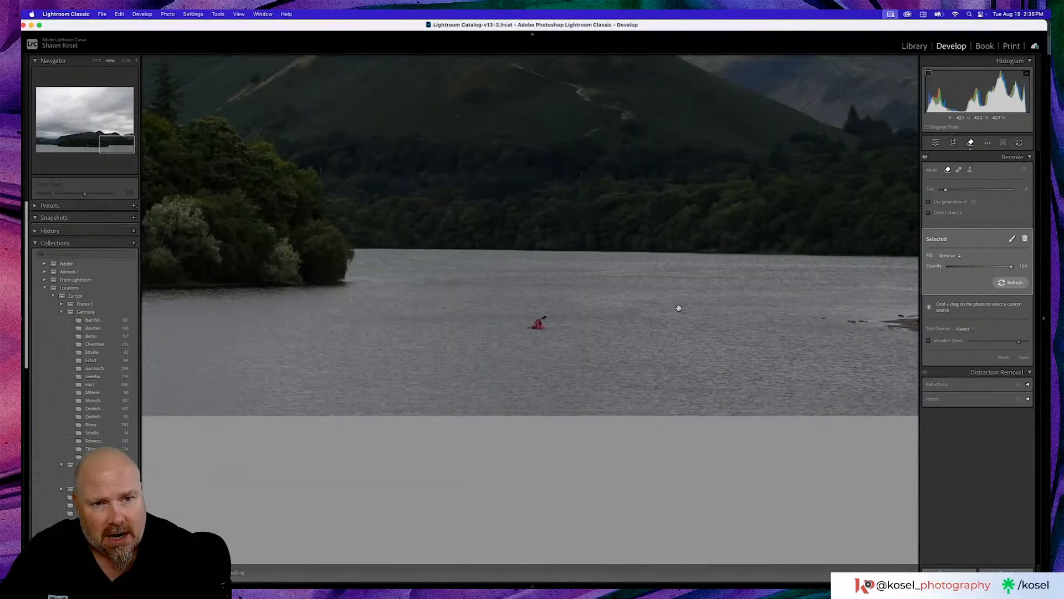
drag(680, 308, 599, 311)
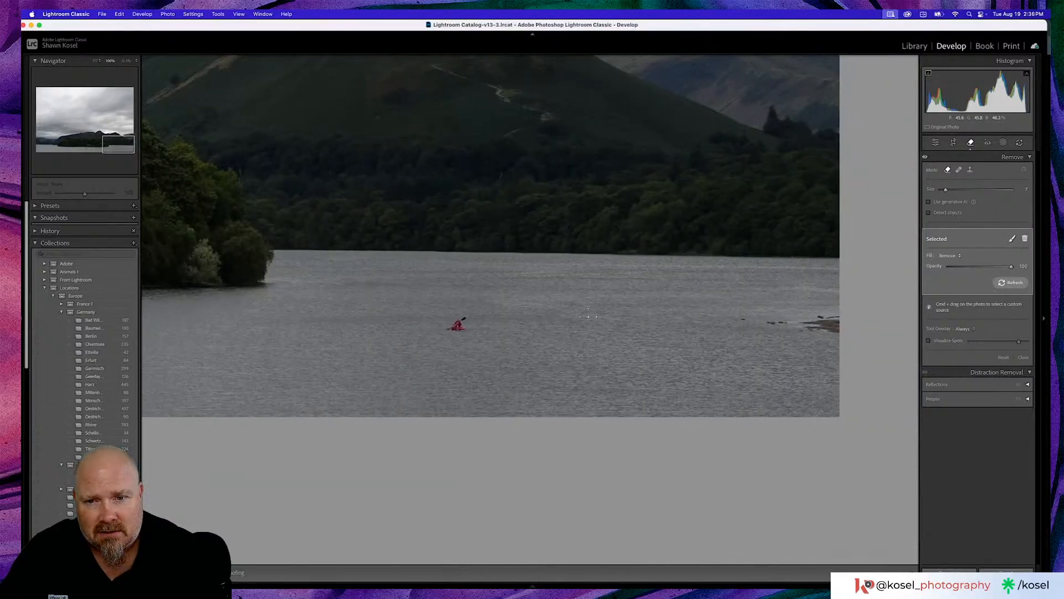
key(z)
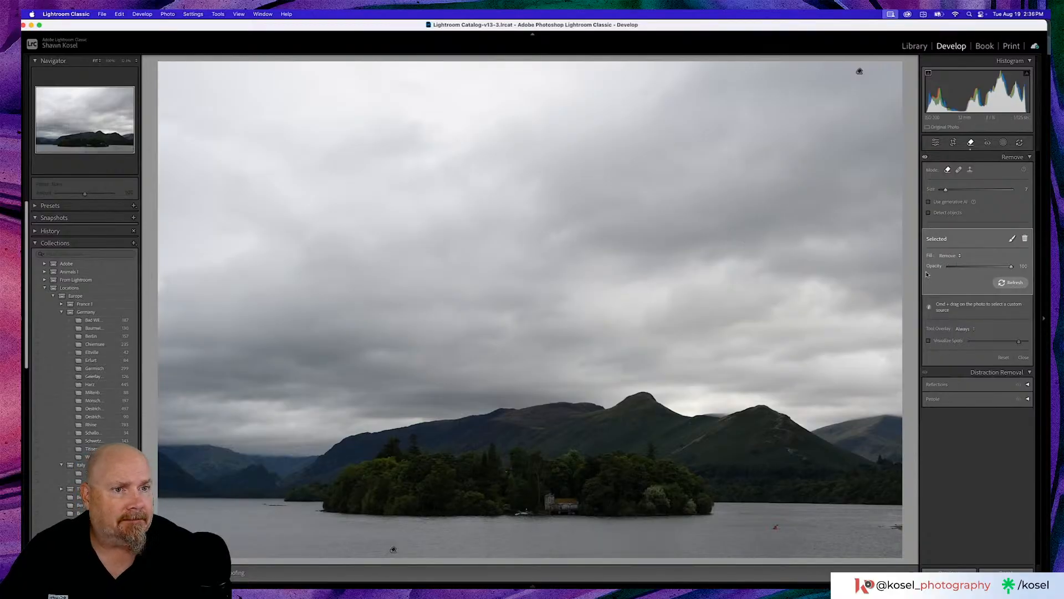
- Convert the lake photo to black and white in the basic adjustments
click(936, 142)
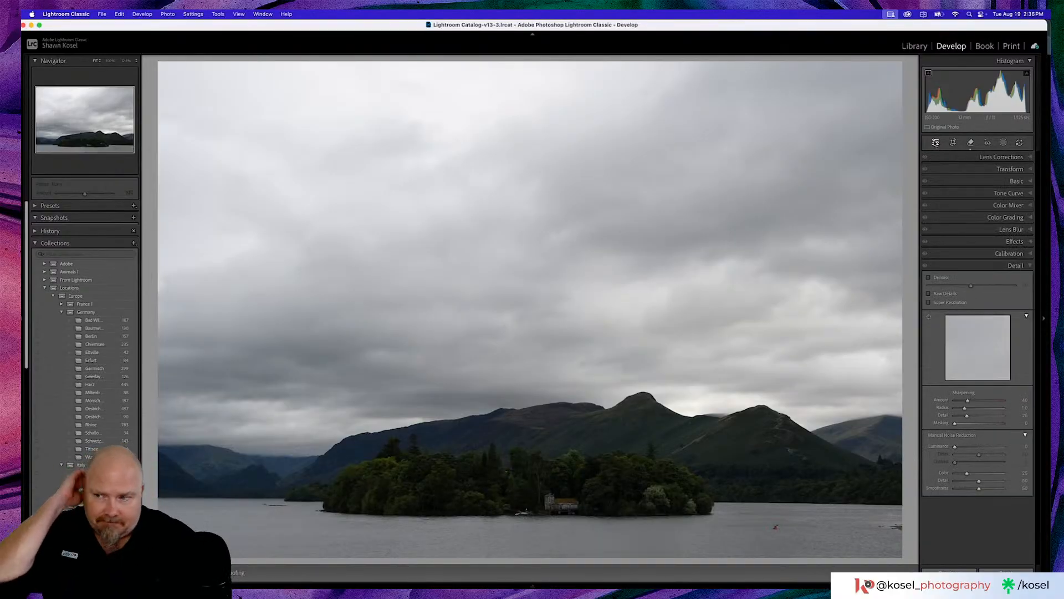
click(1007, 182)
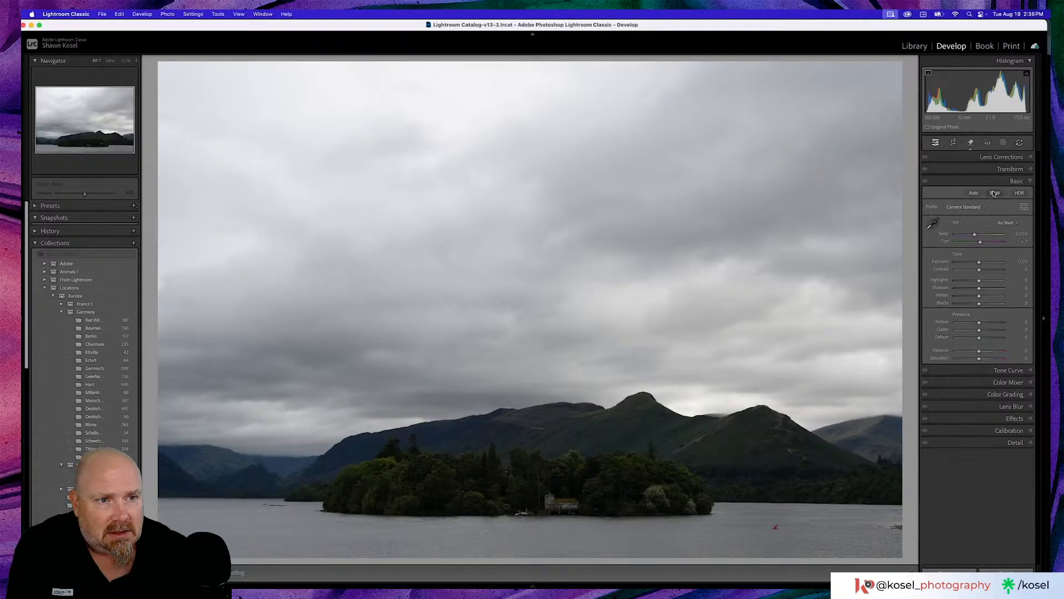
click(995, 193)
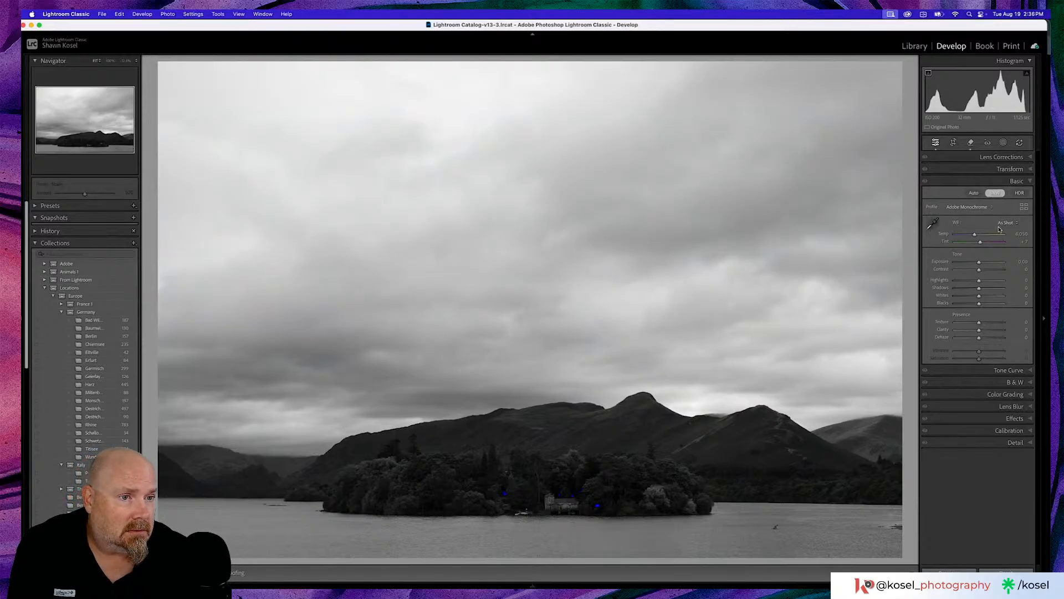
- Preview the black-and-white profiles on the lake photo and apply the B&W 10 profile
click(1023, 207)
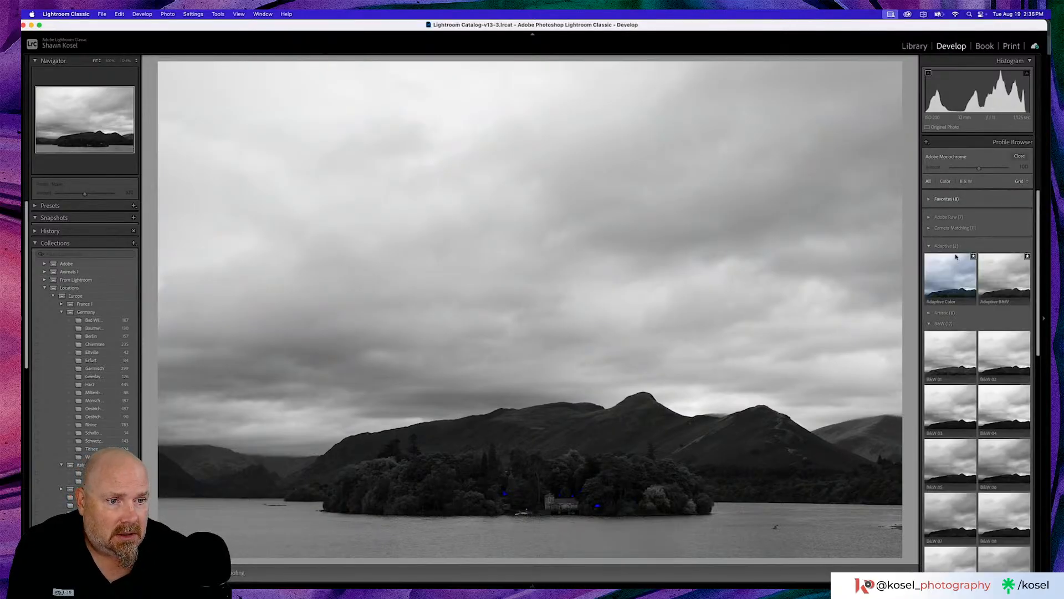
scroll(960, 287, down, 3)
scroll(960, 287, down, 2)
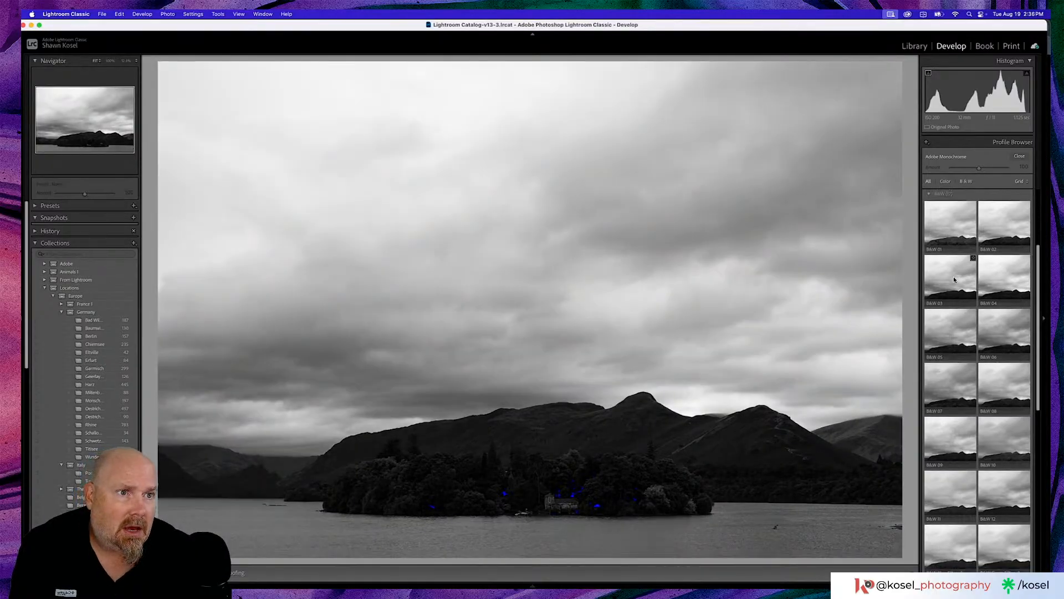
scroll(955, 280, down, 2)
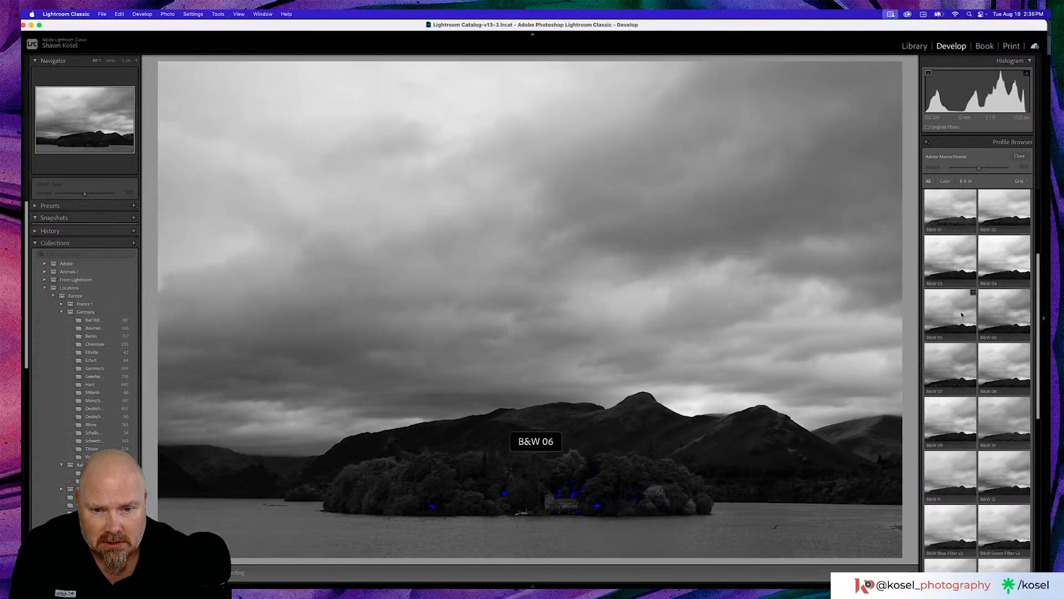
scroll(956, 316, down, 2)
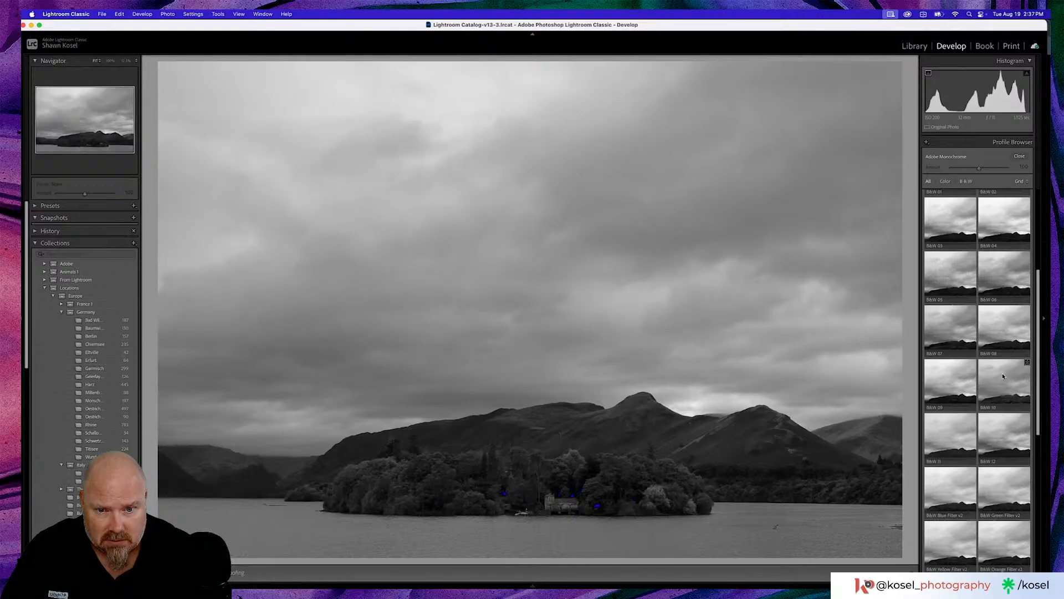
click(1003, 376)
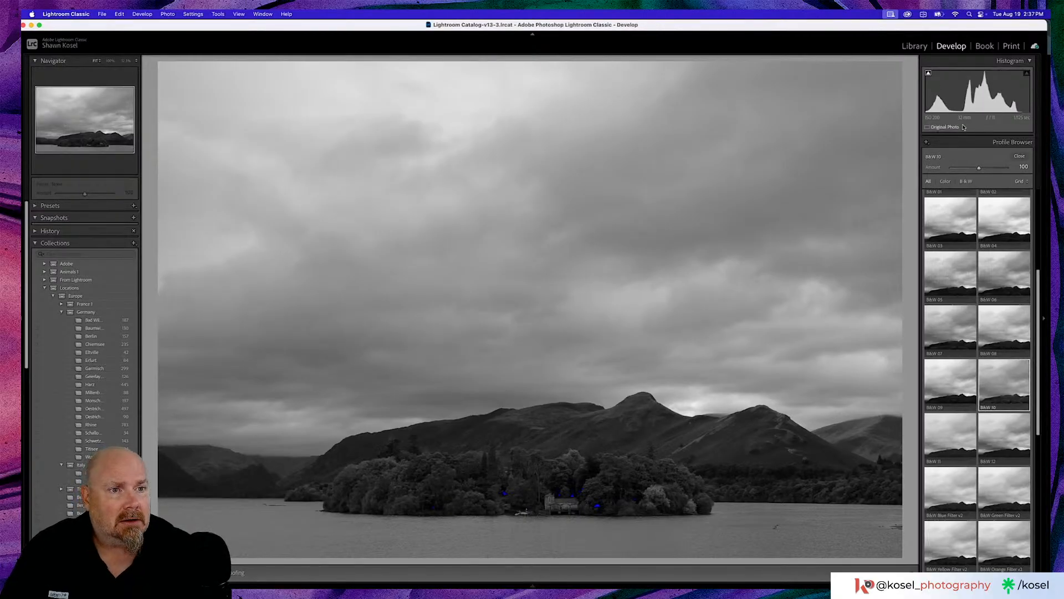
click(1016, 158)
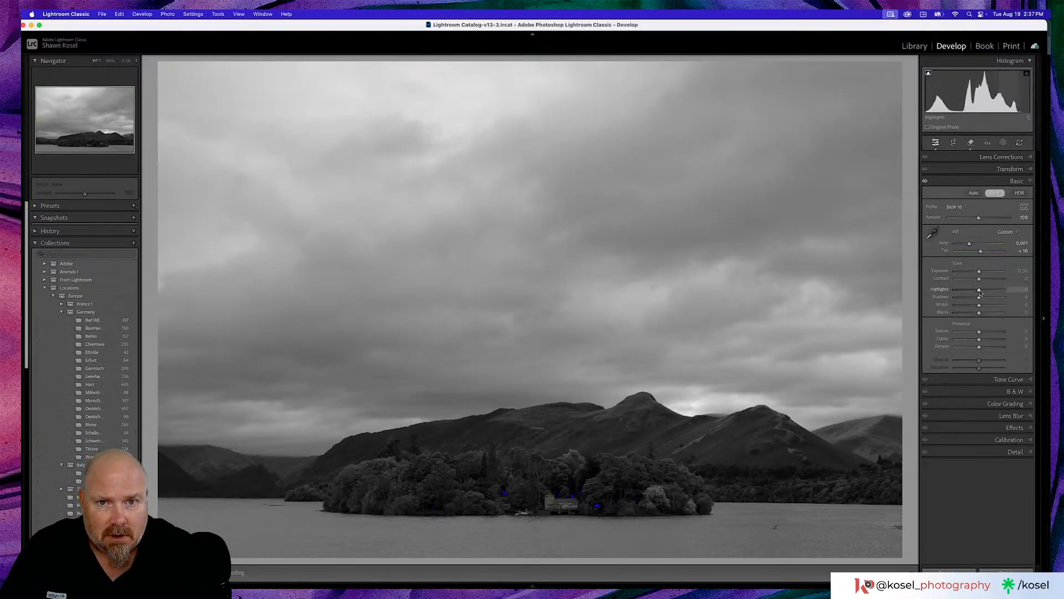
- Lower the lake photo's highlights to -21 in the basic adjustments
drag(979, 292, 975, 293)
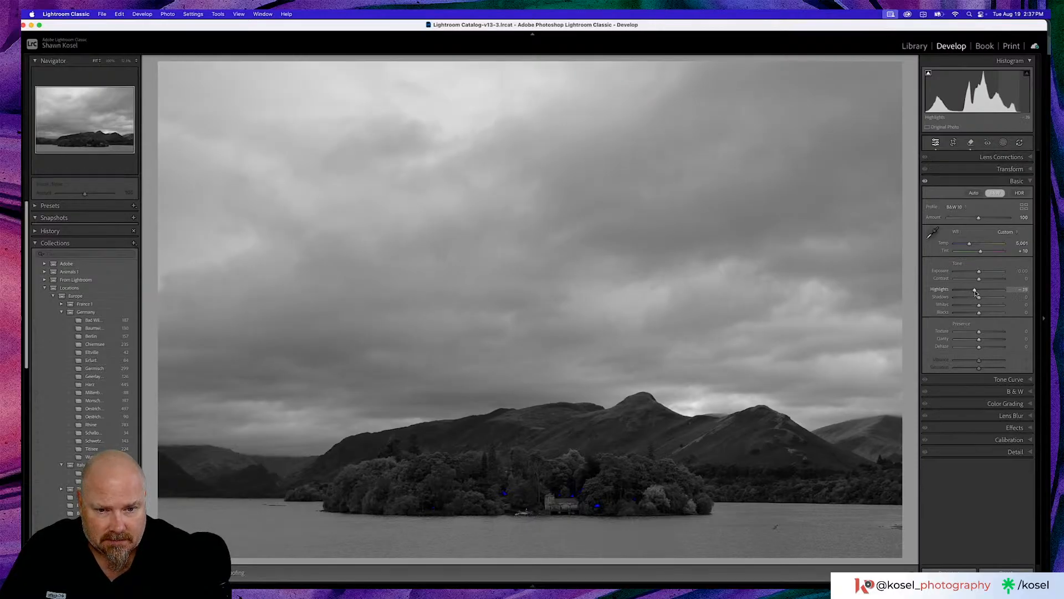
drag(976, 293, 974, 293)
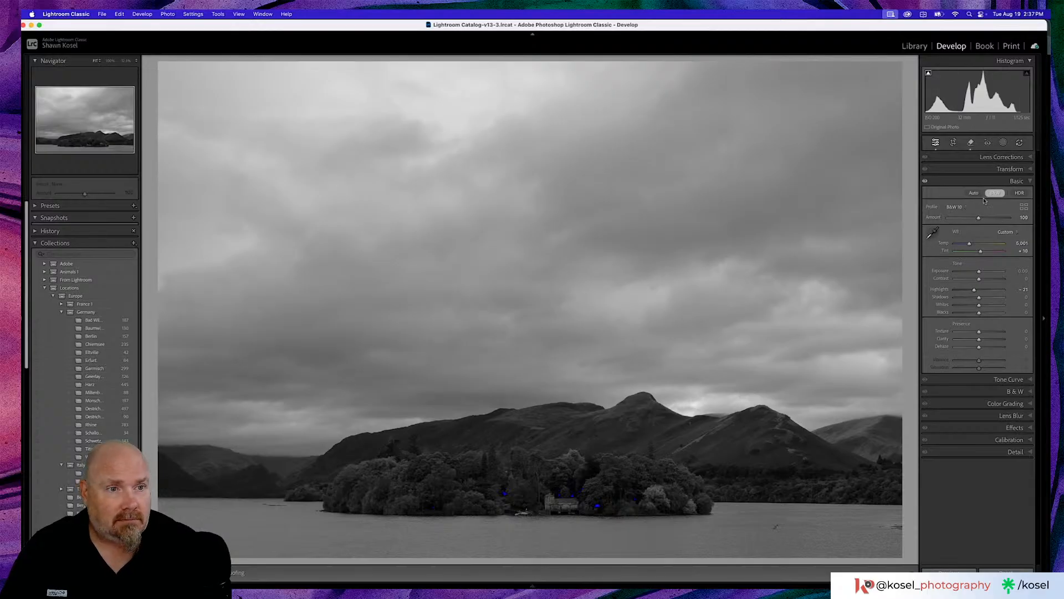
- Create four separate landscape masks for the sky, mountains, vegetation and water
click(1004, 143)
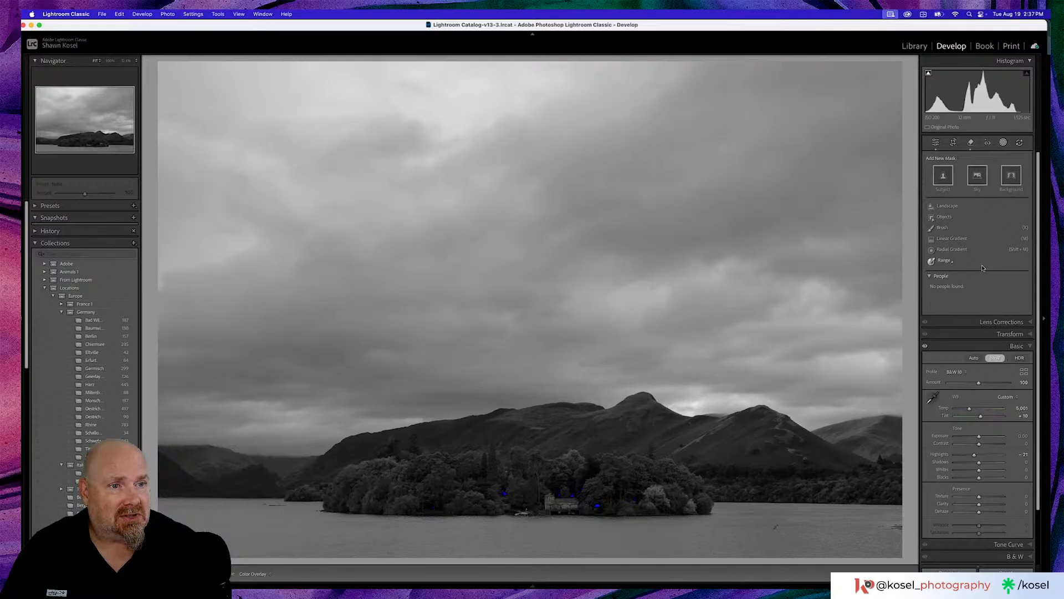
click(946, 206)
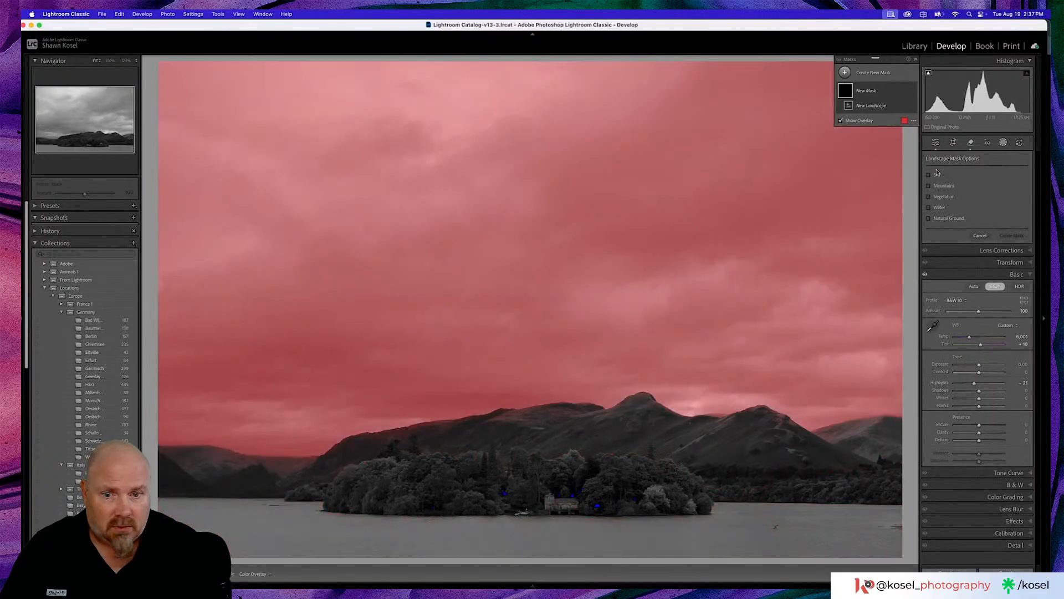
click(935, 174)
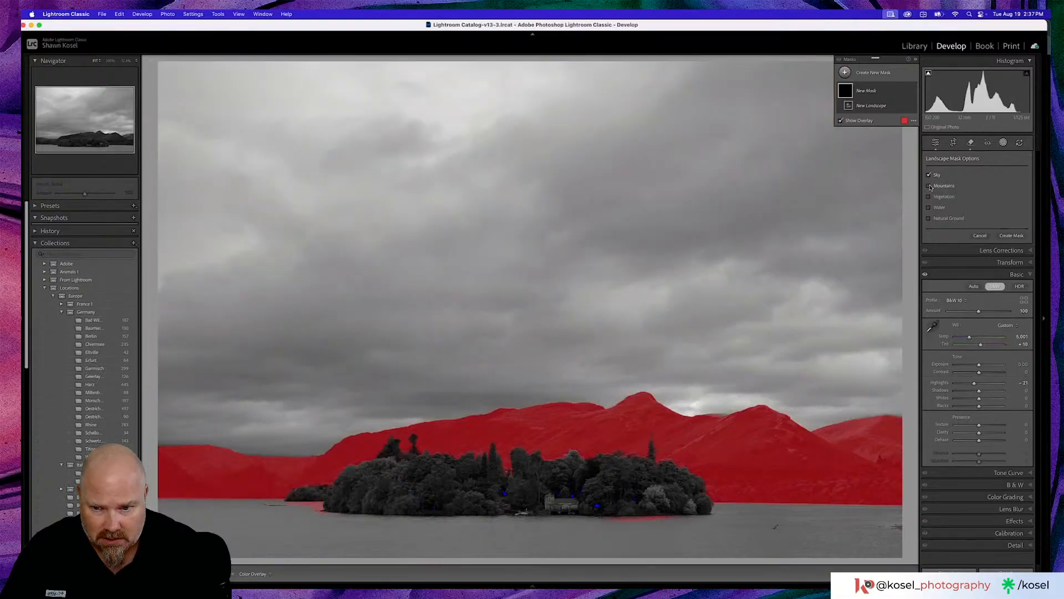
click(930, 186)
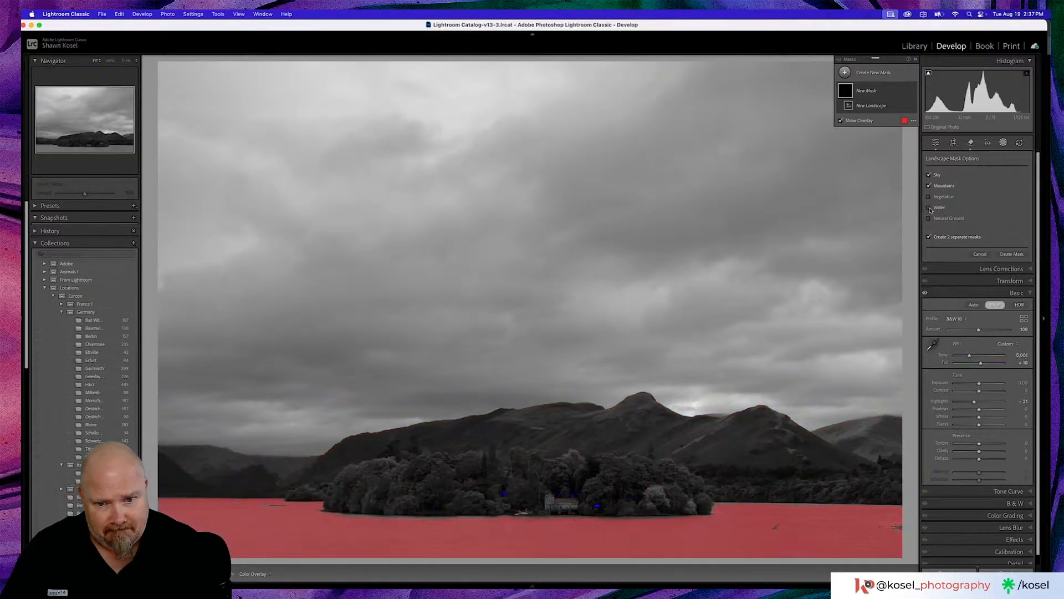
click(930, 208)
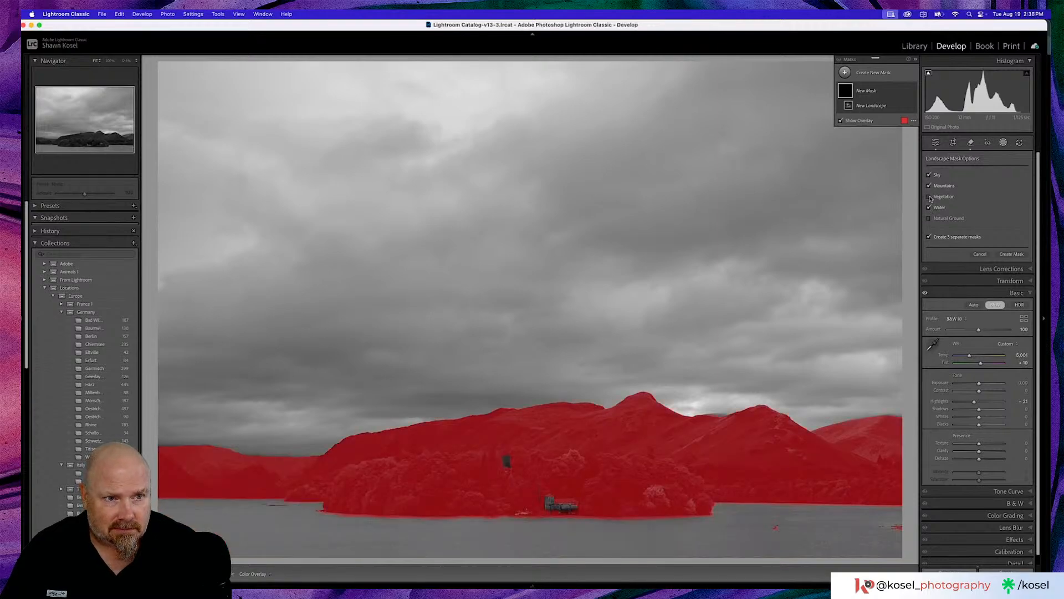
click(929, 198)
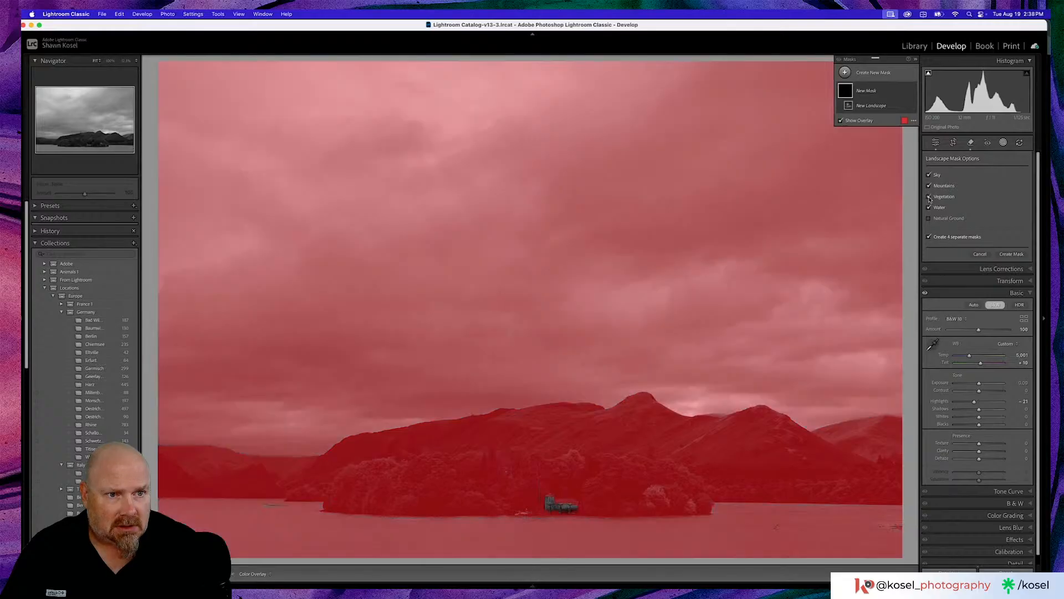
click(929, 197)
click(1011, 254)
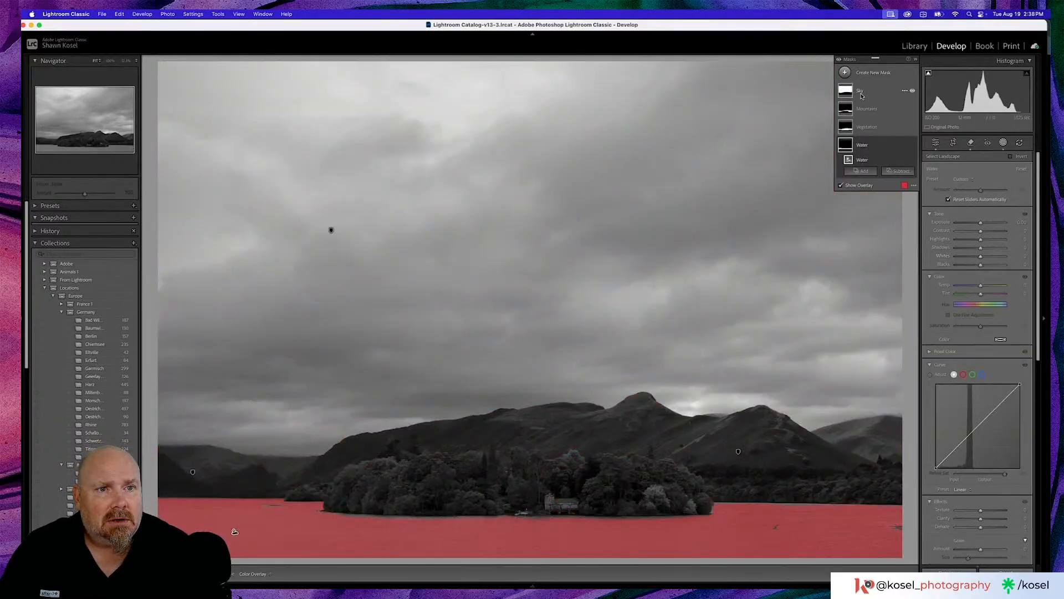
- Subtract a Mountains landscape selection from the Vegetation mask, leaving the island's trees selected
click(872, 109)
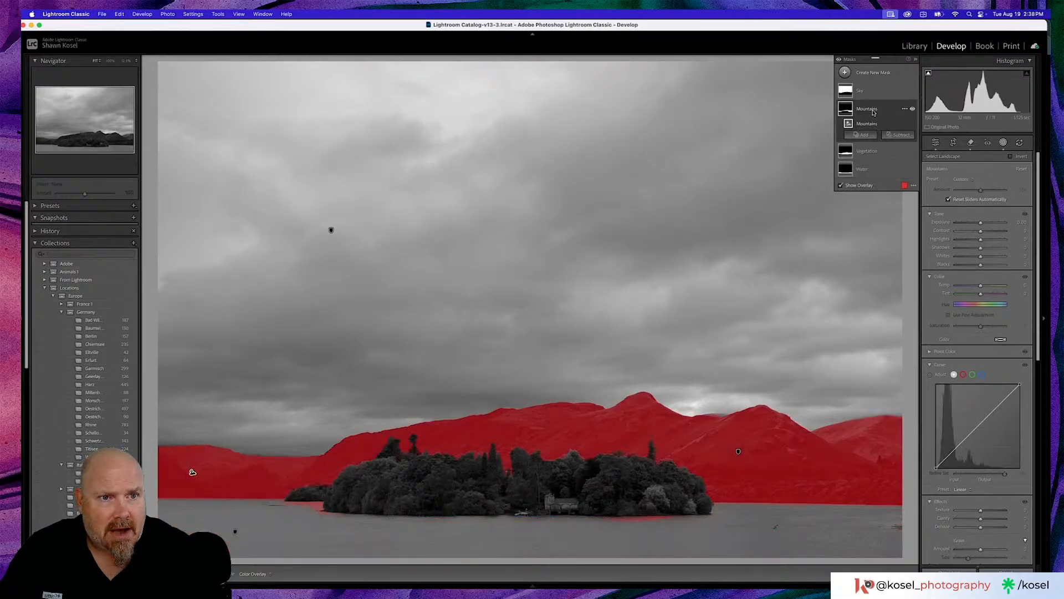
click(871, 156)
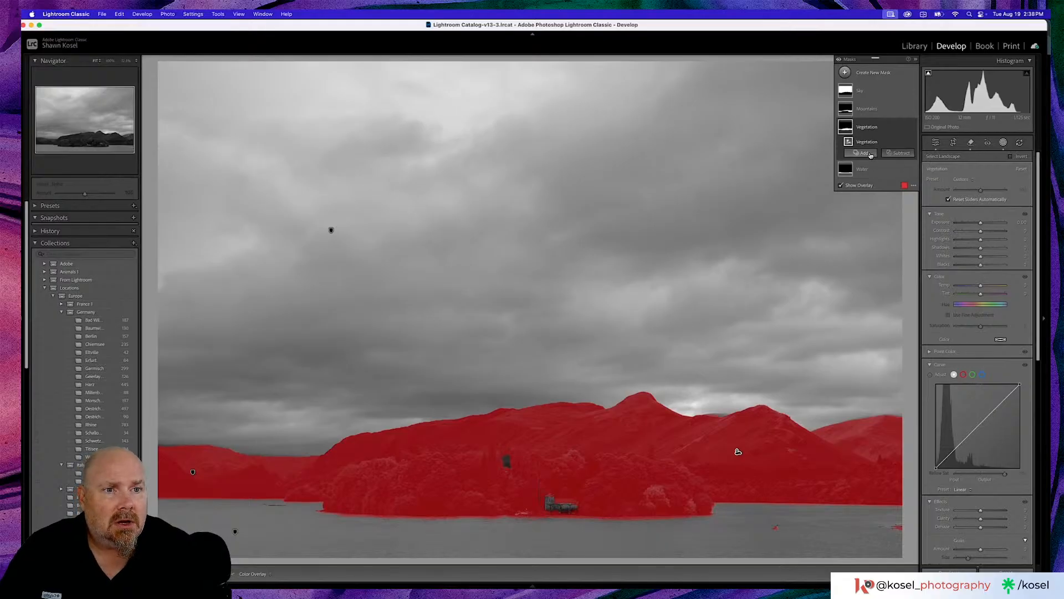
click(891, 153)
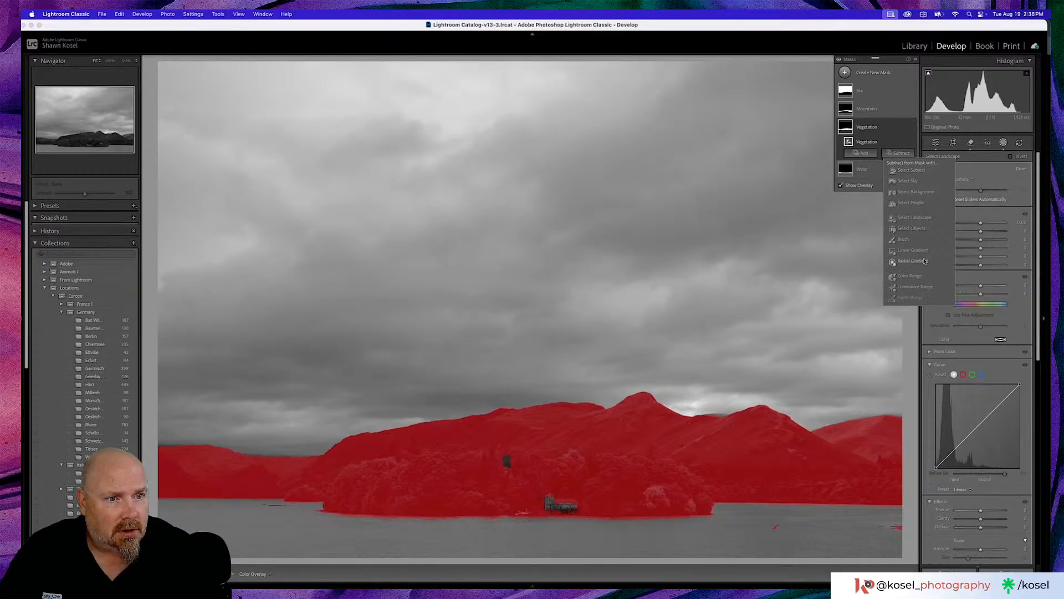
click(894, 137)
click(894, 153)
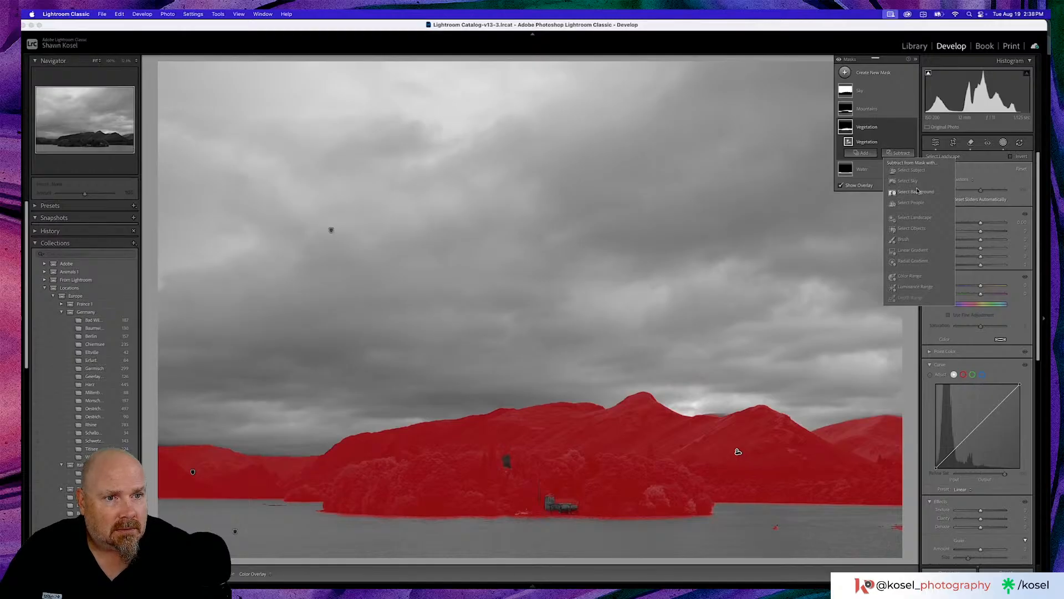
click(922, 217)
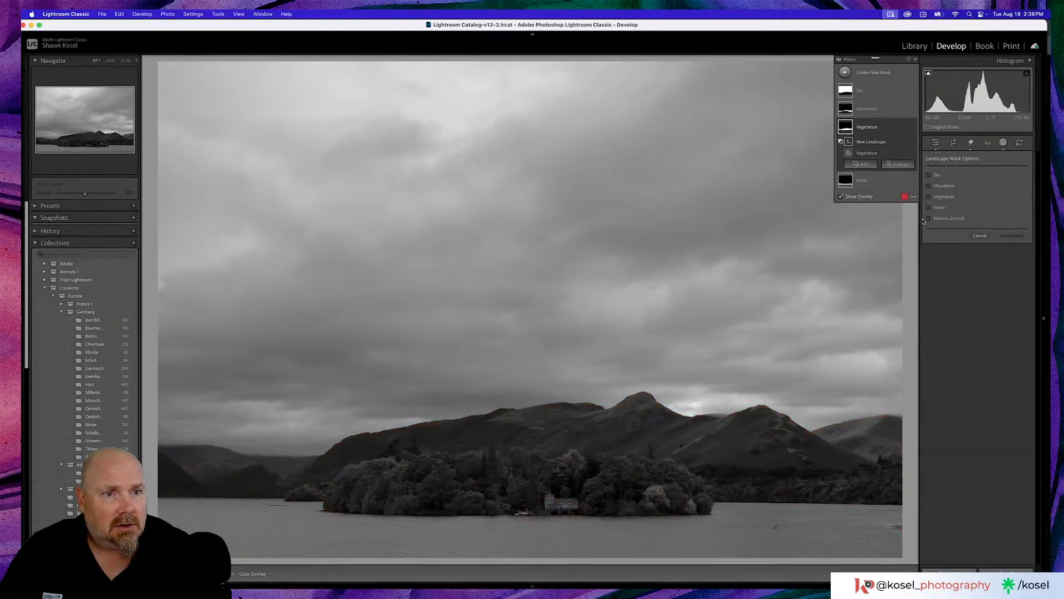
click(929, 186)
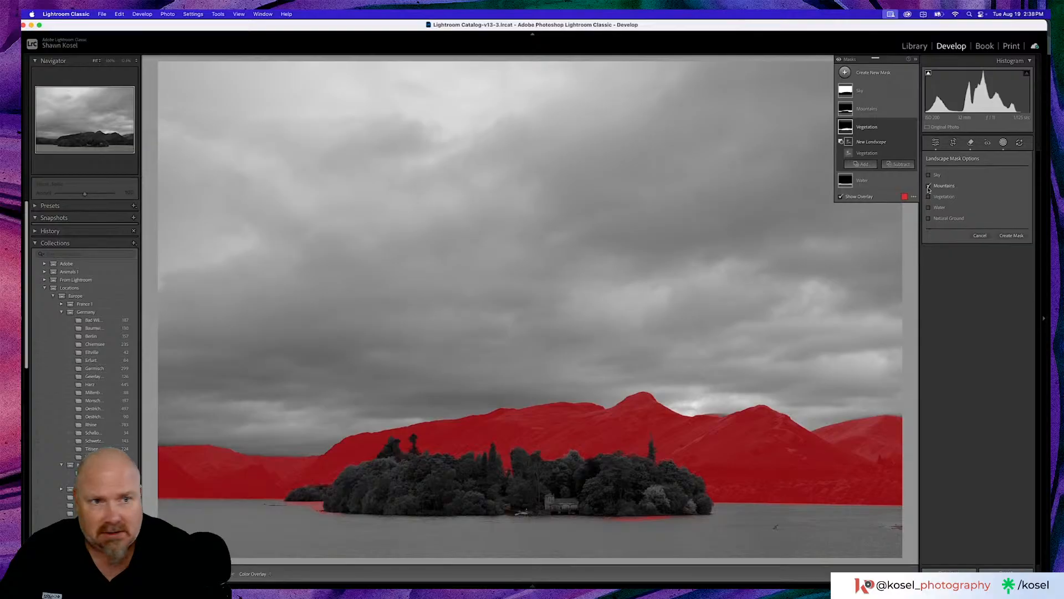
click(1007, 236)
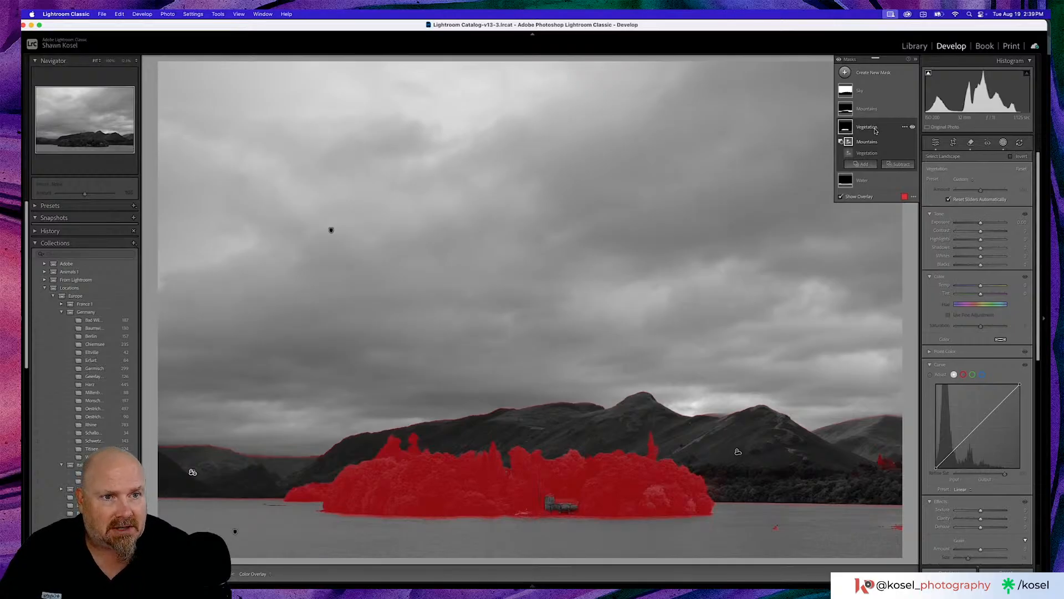
- Subtract the stray areas along the mountain ridgelines from the Vegetation mask with a brush
click(894, 165)
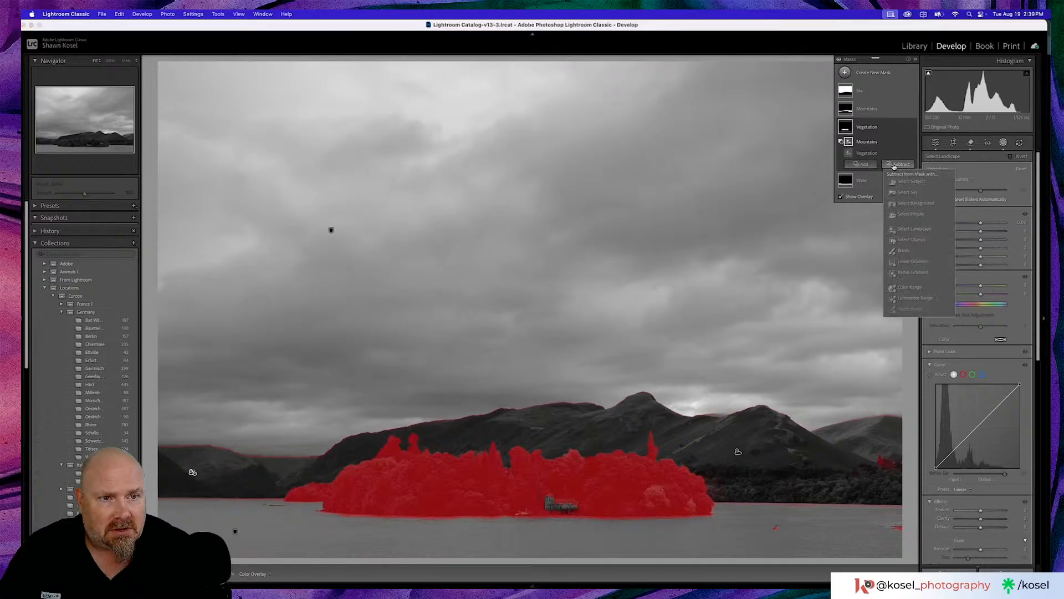
click(904, 252)
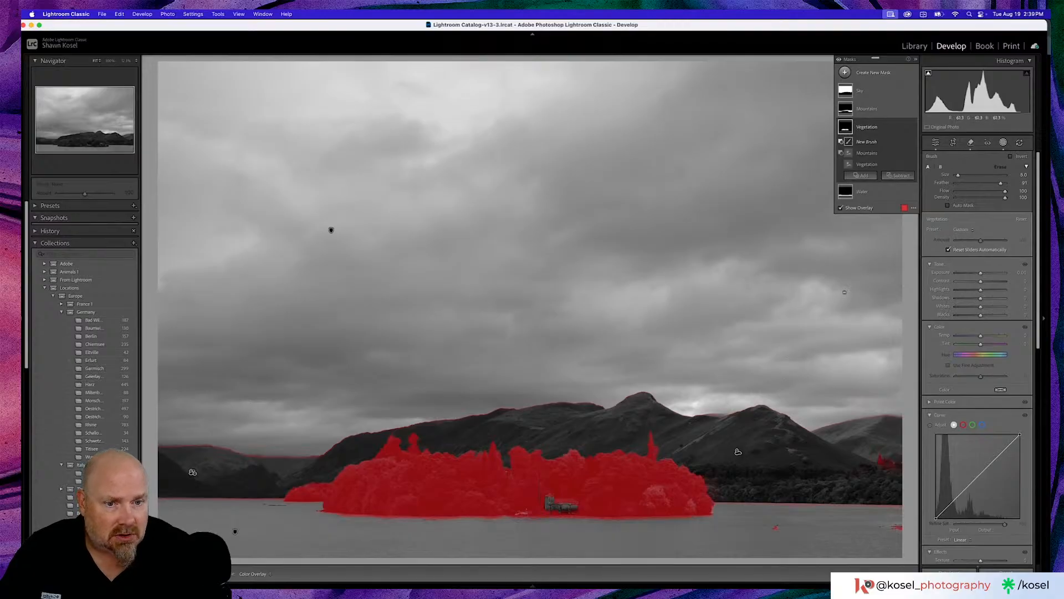
mouse_move(760, 404)
mouse_down()
mouse_move(708, 418)
mouse_move(910, 412)
mouse_move(836, 428)
mouse_move(890, 437)
mouse_move(874, 486)
mouse_move(877, 457)
mouse_move(891, 490)
mouse_move(897, 479)
mouse_move(854, 524)
mouse_move(775, 529)
mouse_up()
mouse_move(780, 405)
mouse_down()
mouse_move(694, 412)
mouse_move(626, 390)
mouse_move(504, 414)
mouse_move(434, 413)
mouse_up()
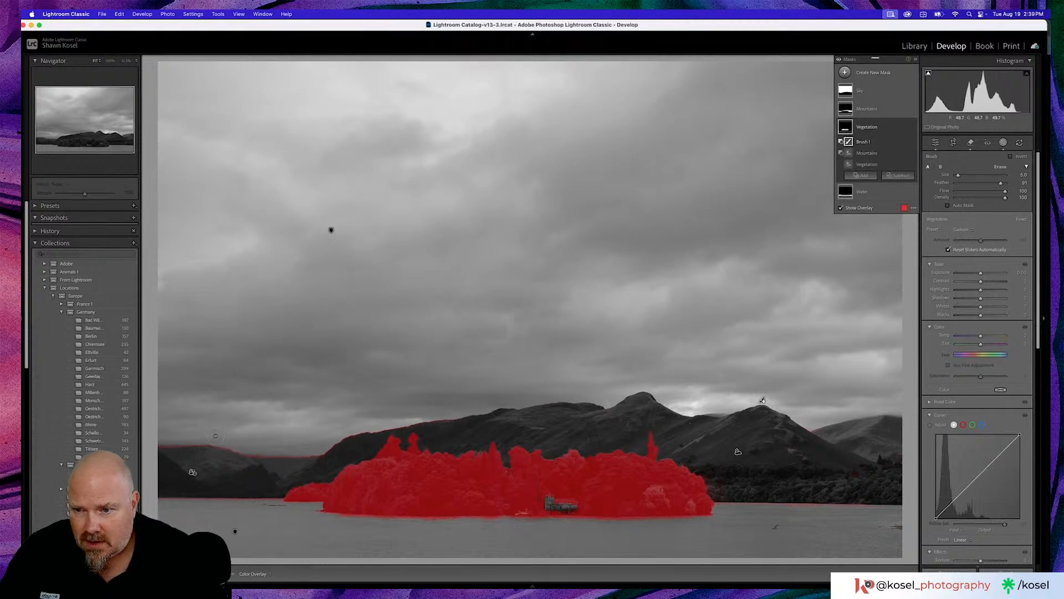
mouse_move(188, 438)
mouse_down()
mouse_move(163, 442)
mouse_move(327, 445)
mouse_move(310, 449)
mouse_move(396, 415)
mouse_up()
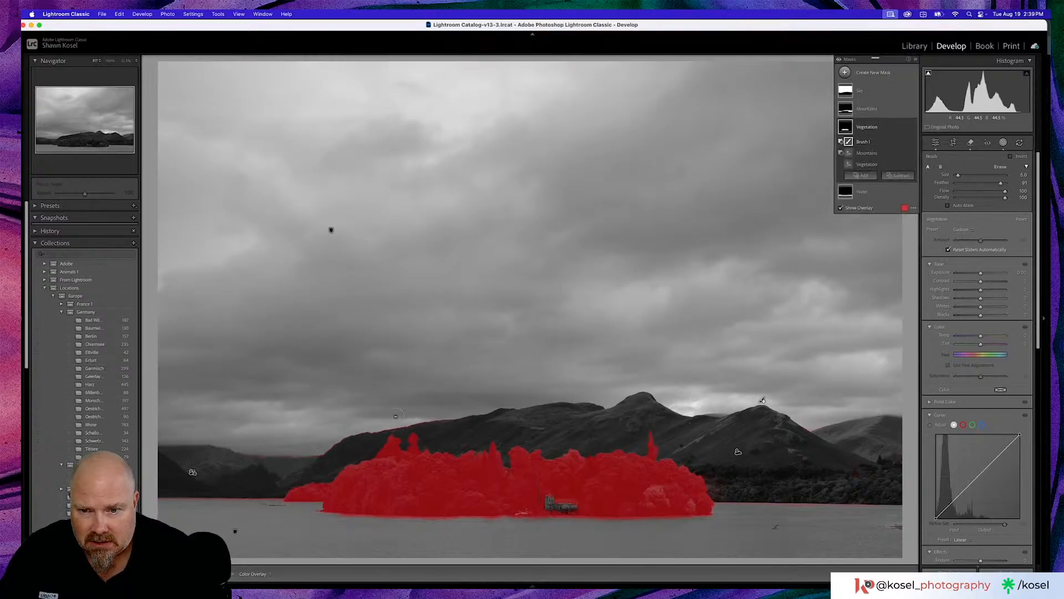
key(z)
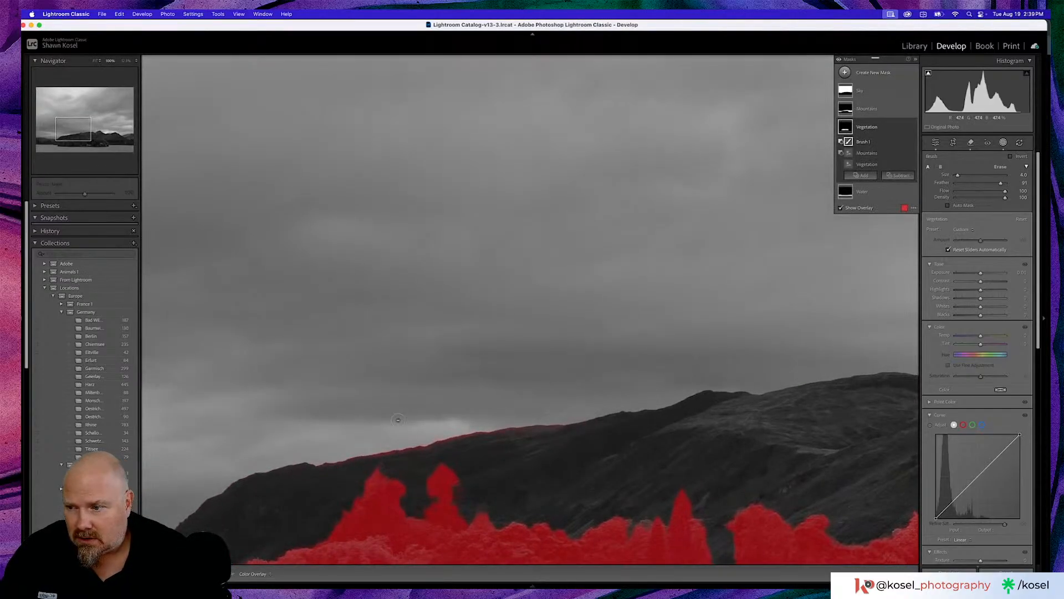
drag(330, 480, 462, 436)
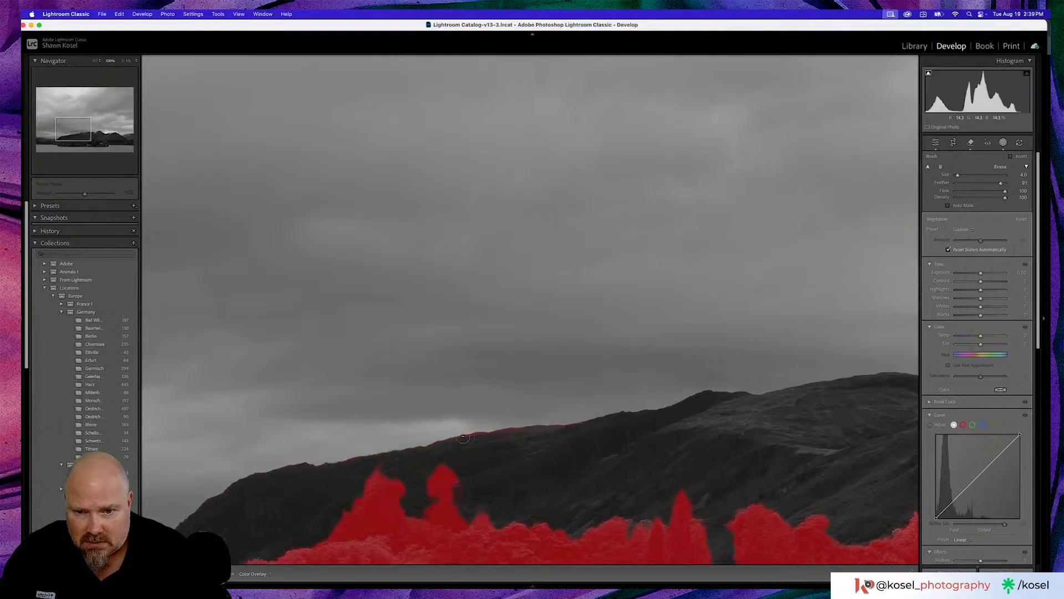
mouse_move(565, 422)
mouse_down()
mouse_move(562, 442)
mouse_move(656, 412)
mouse_move(637, 418)
mouse_up()
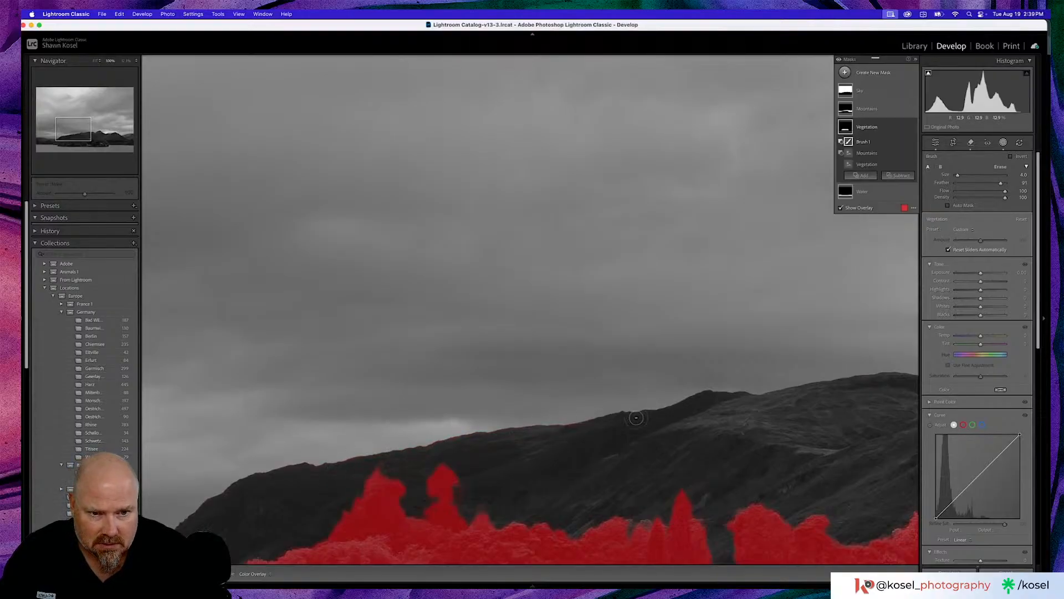
key(z)
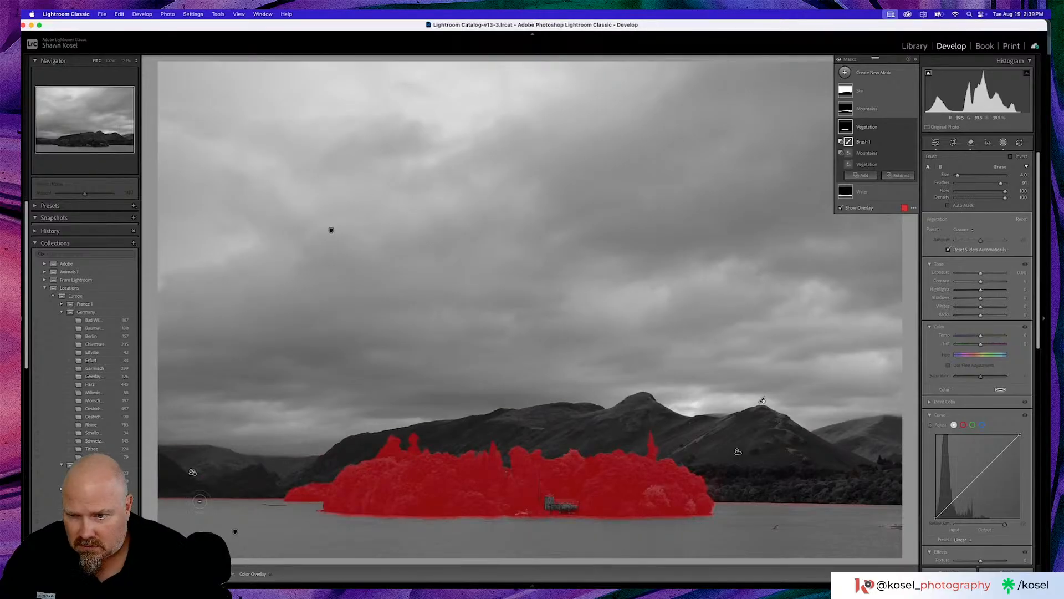
- Brush the remaining stray areas along the far shoreline and on the lake out of the Vegetation mask
drag(162, 498, 272, 493)
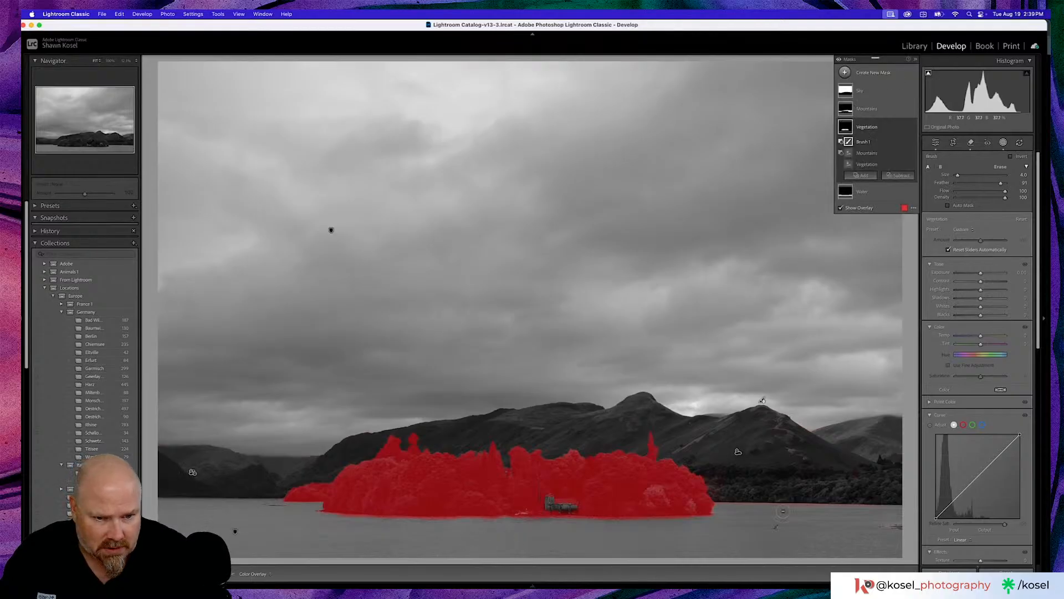
mouse_move(786, 506)
mouse_down()
mouse_move(726, 501)
mouse_move(894, 509)
mouse_up()
click(724, 502)
click(761, 503)
drag(830, 527, 771, 550)
key(])
key(])
key(])
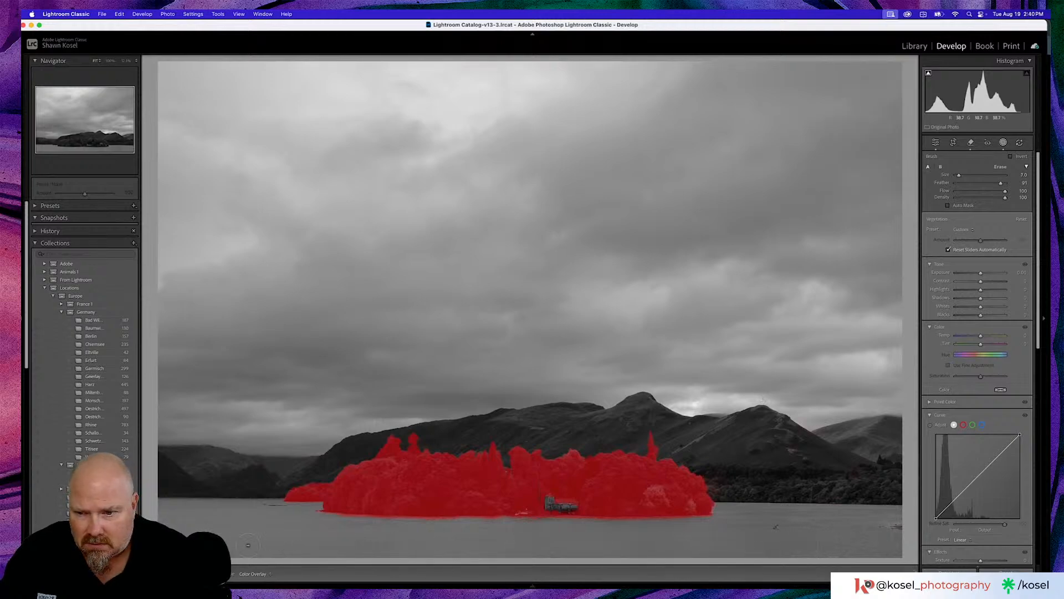
drag(248, 545, 246, 545)
- Check the Sky and Mountains masks and brush the stray areas along the island's waterline out of the Mountains mask
click(869, 111)
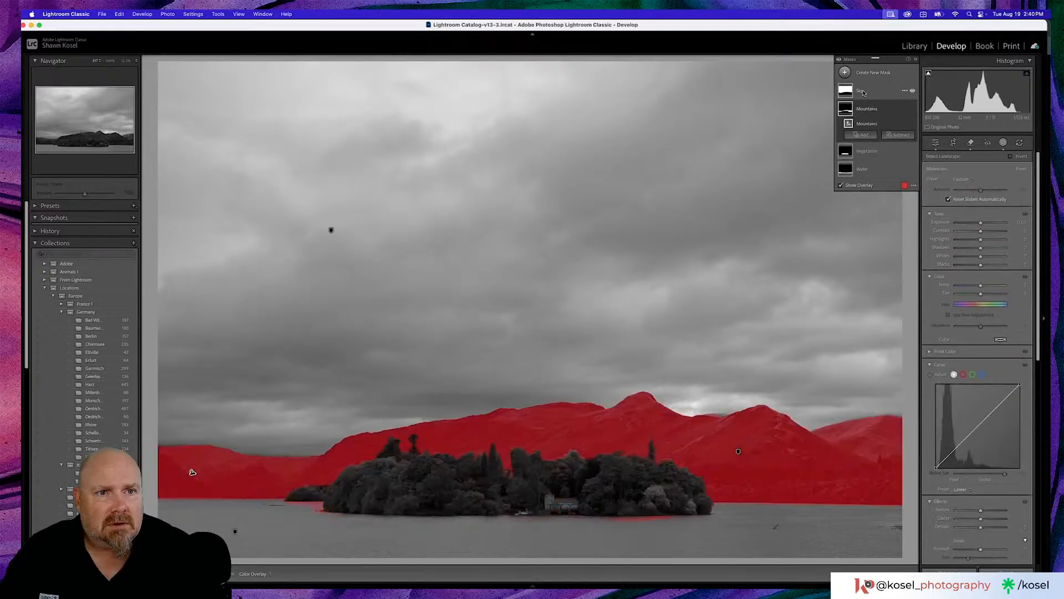
click(862, 92)
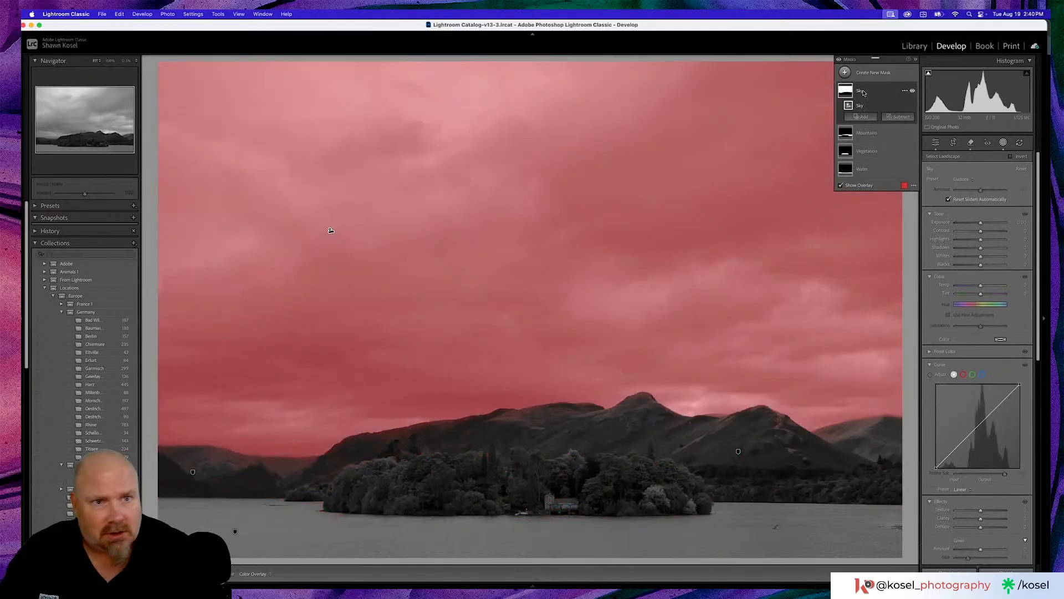
click(868, 133)
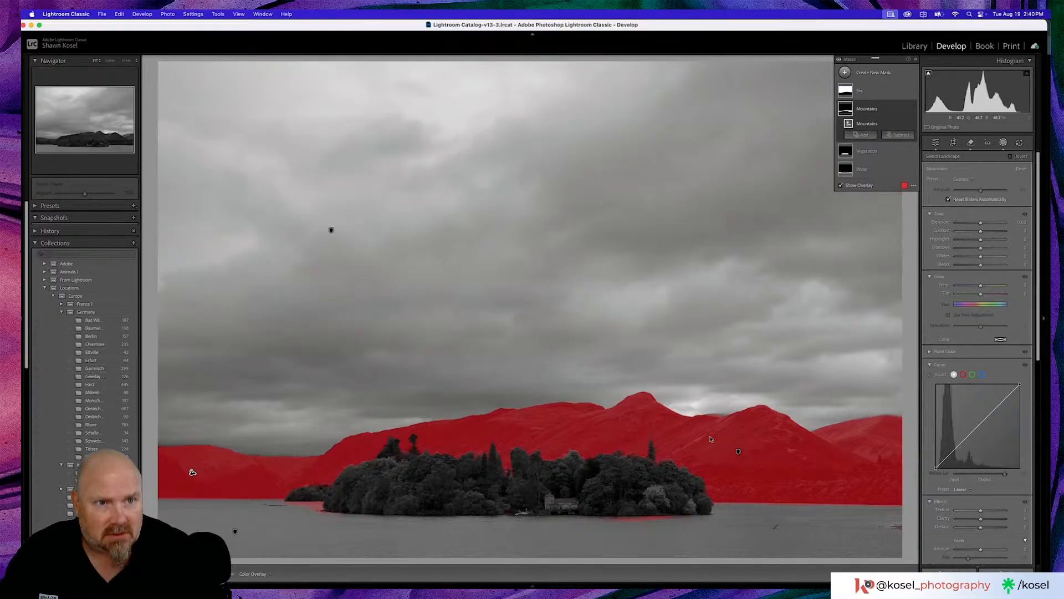
click(898, 135)
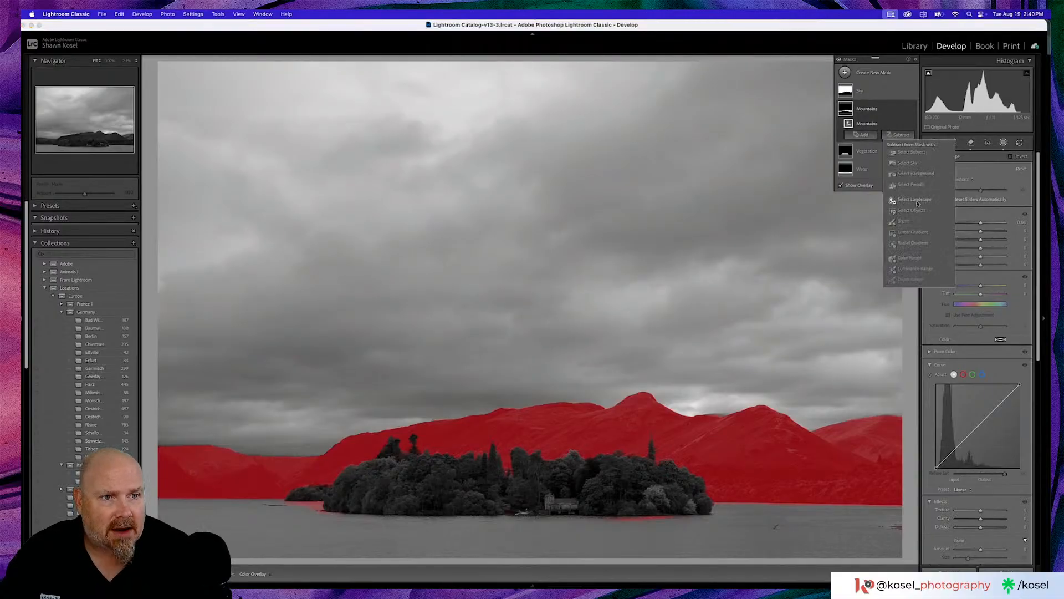
click(908, 223)
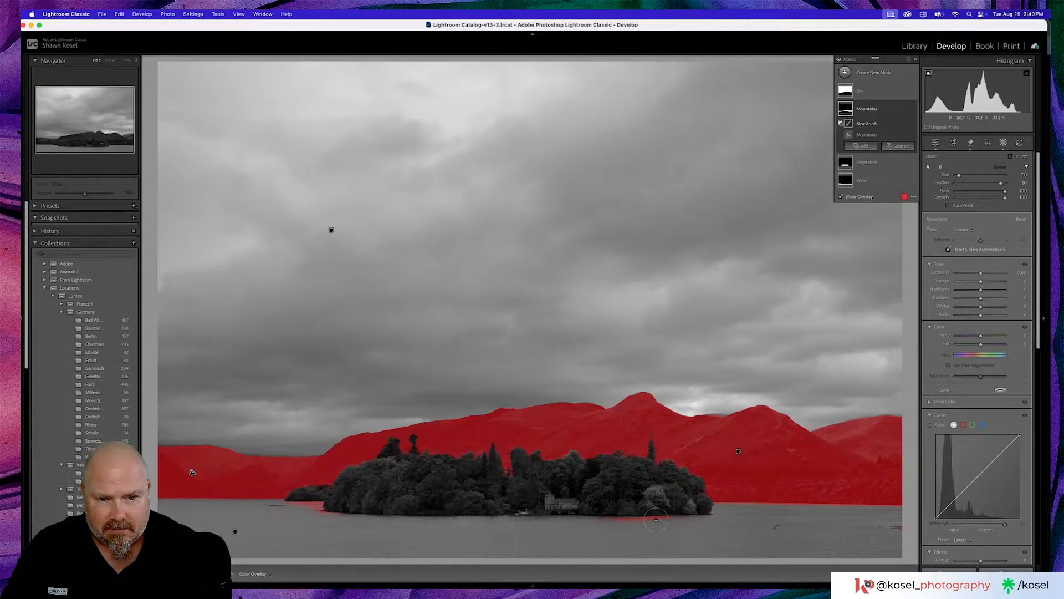
key(bracketleft)
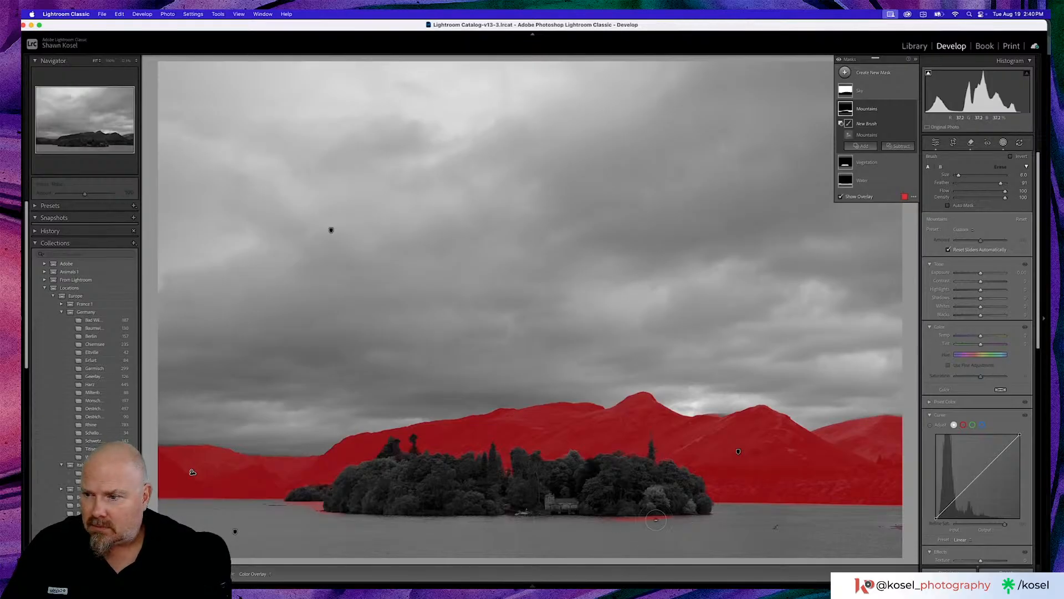
mouse_move(655, 521)
mouse_down()
mouse_move(680, 516)
mouse_move(607, 520)
mouse_move(630, 530)
mouse_move(605, 537)
mouse_up()
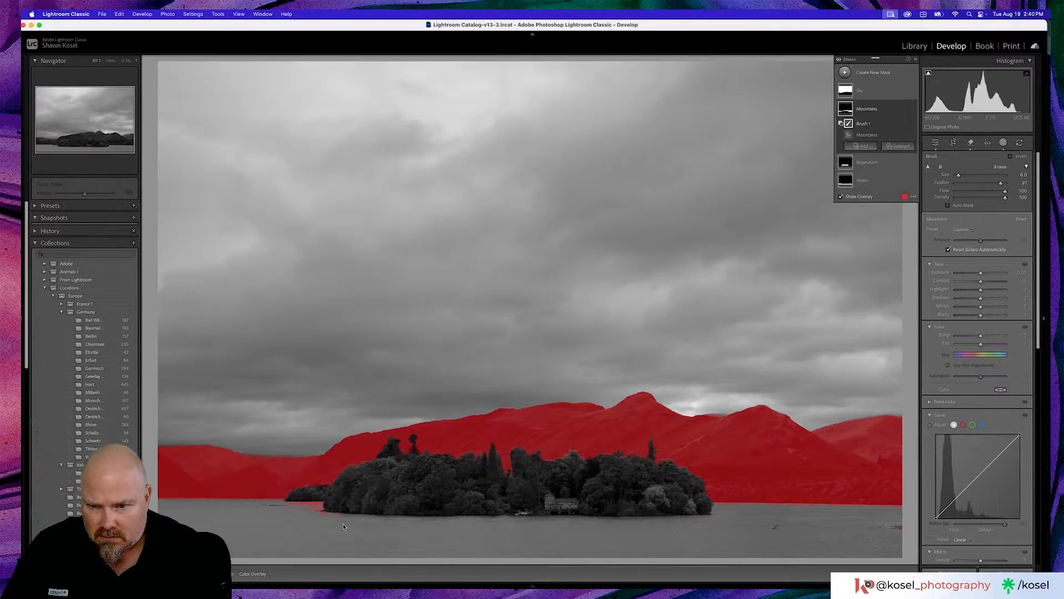
mouse_move(347, 512)
mouse_down()
mouse_move(287, 503)
mouse_move(334, 509)
mouse_move(317, 519)
mouse_move(414, 521)
mouse_up()
click(315, 510)
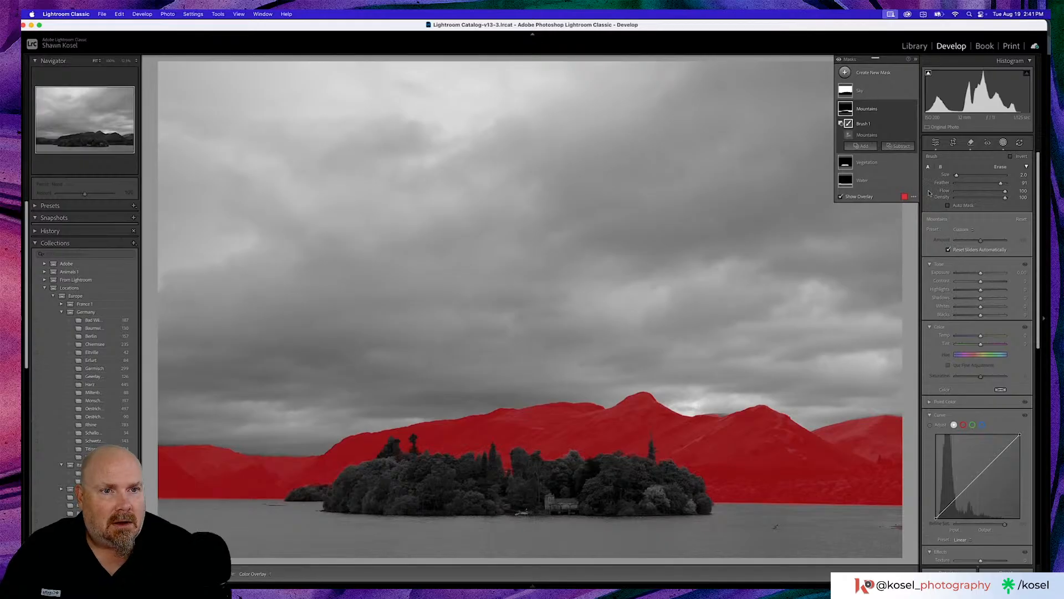
- Check the Vegetation mask, add a brush to the Water mask, and paint in the missed lake patches near both shorelines
click(879, 164)
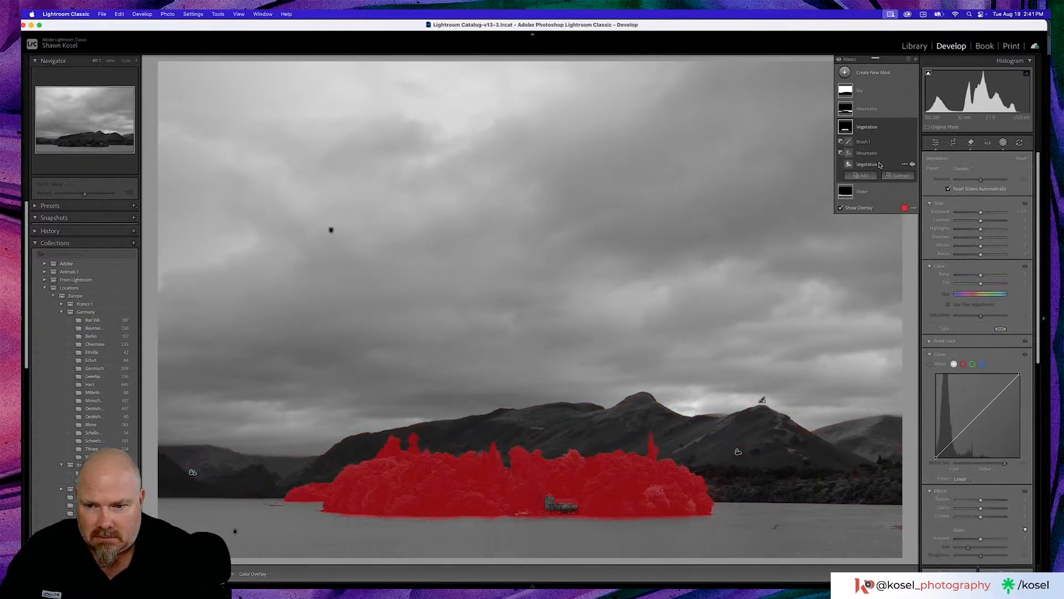
click(867, 193)
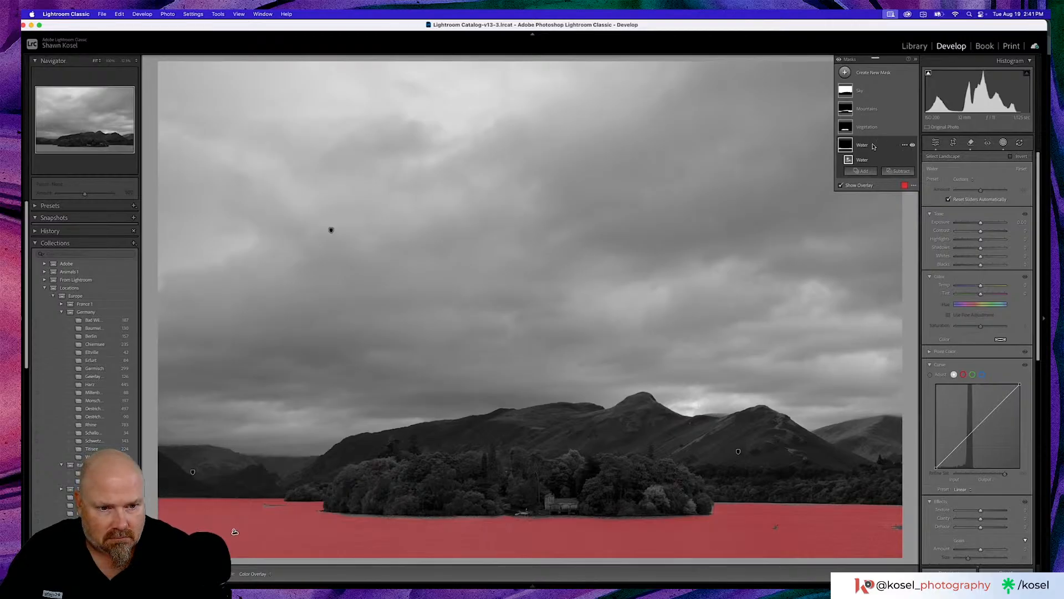
click(868, 171)
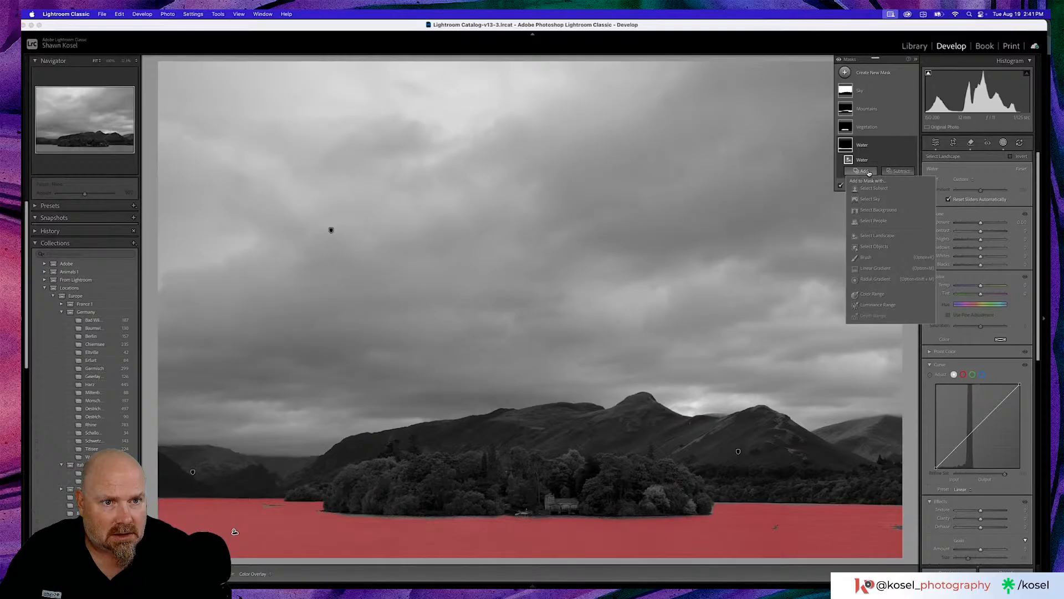
click(867, 257)
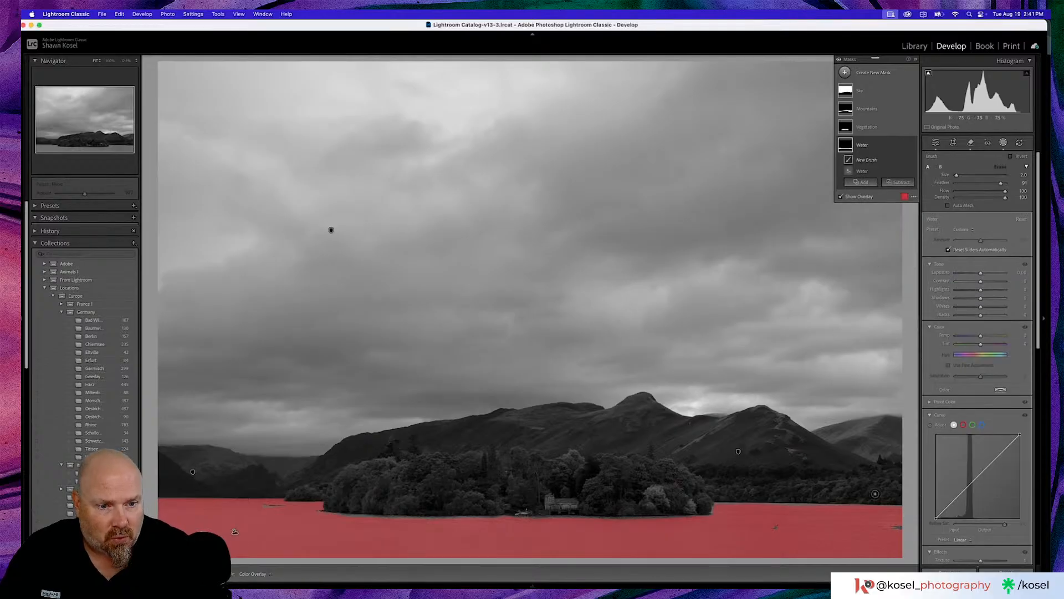
mouse_move(886, 526)
mouse_down()
mouse_move(902, 526)
mouse_move(863, 526)
mouse_up()
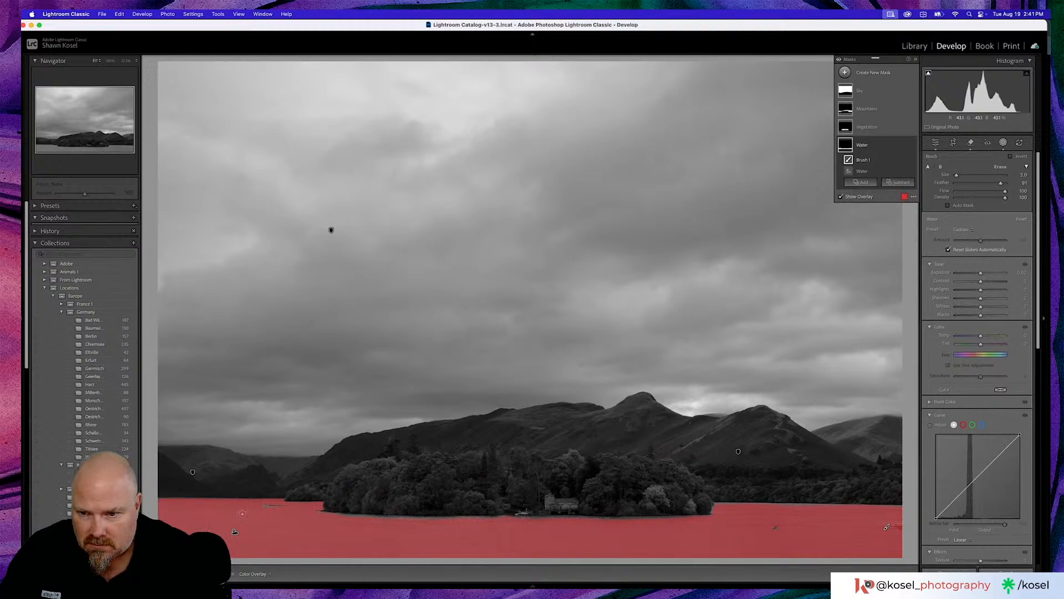
mouse_move(289, 513)
mouse_down()
mouse_move(269, 507)
mouse_move(251, 523)
mouse_up()
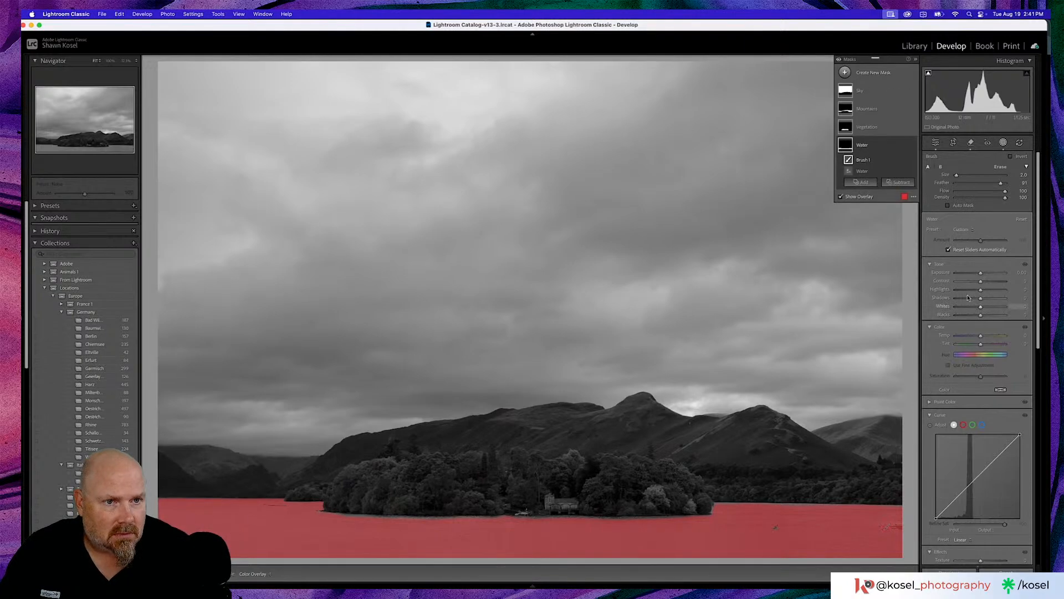
- Tone the Sky mask by raising Contrast and Whites and setting Highlights to -24 and Blacks to -10
click(871, 89)
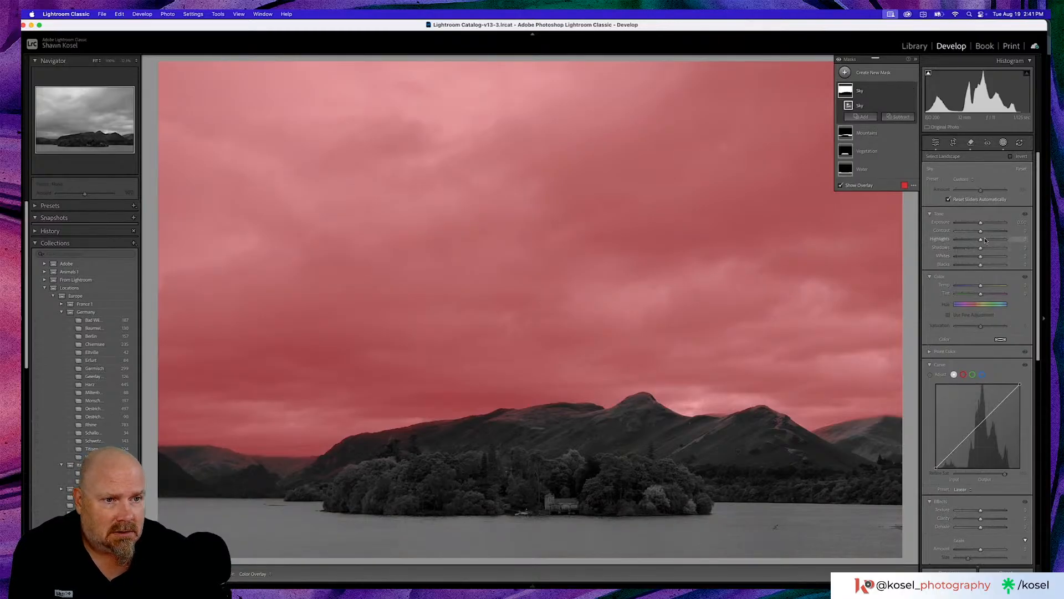
mouse_move(981, 239)
mouse_down()
mouse_move(979, 267)
mouse_move(988, 233)
mouse_up()
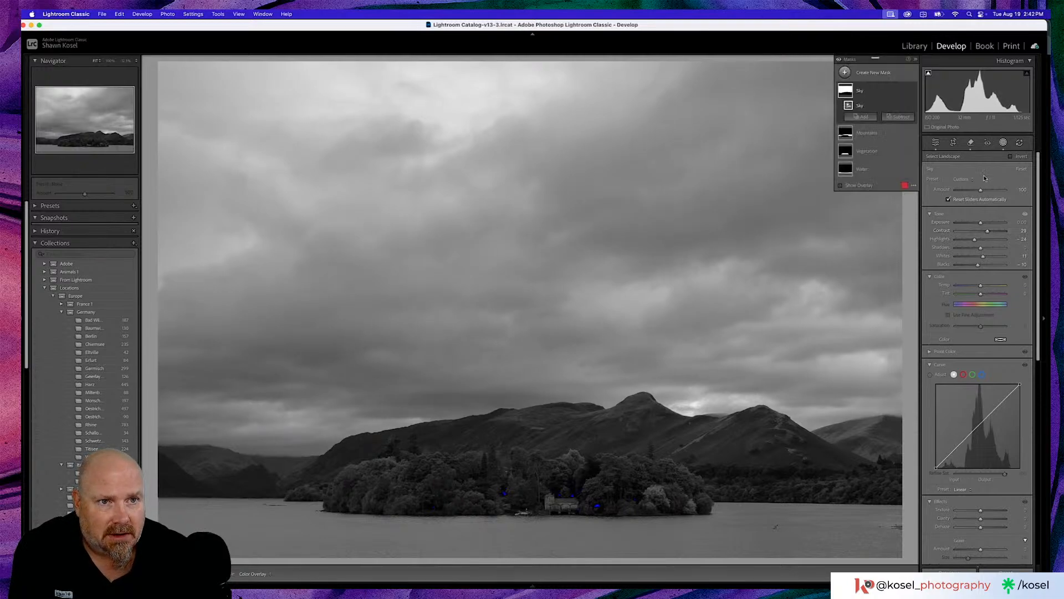
- Darken the Mountains mask by setting Shadows to -10 and lowering Blacks slightly
click(874, 136)
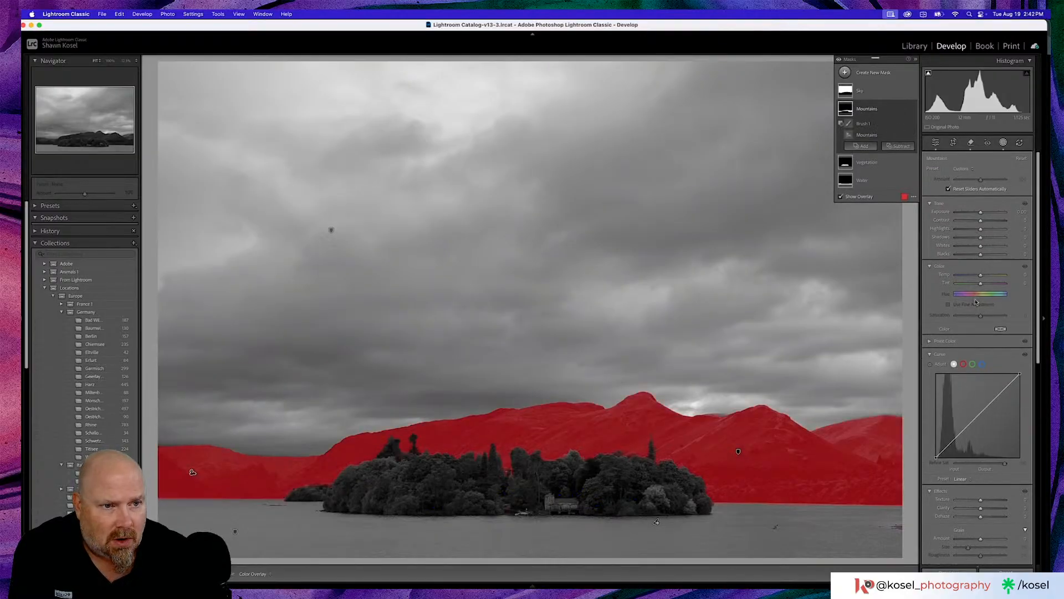
scroll(977, 294, down, 2)
scroll(978, 293, down, 3)
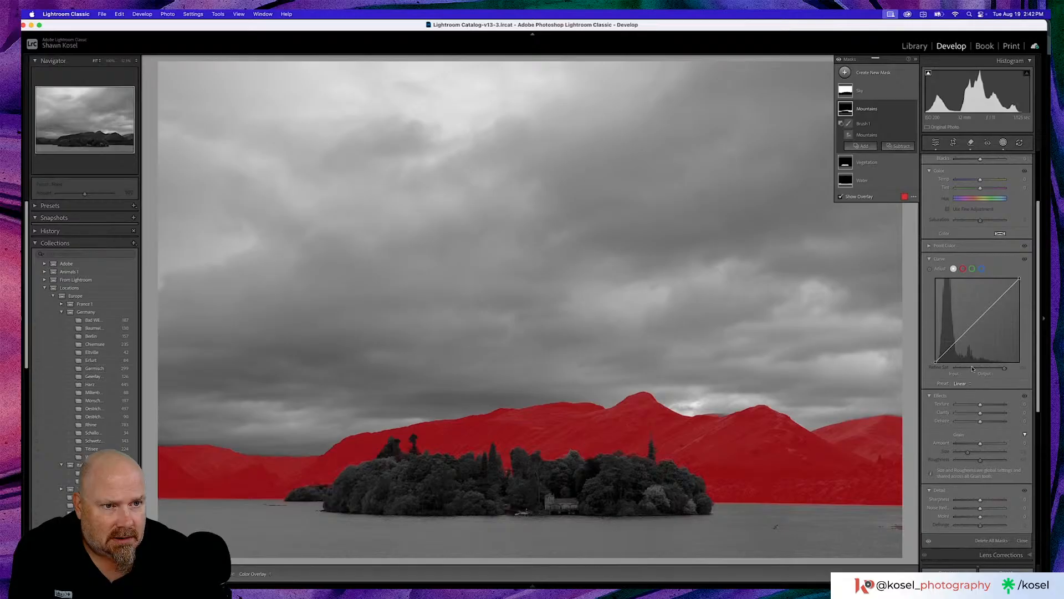
scroll(959, 333, up, 3)
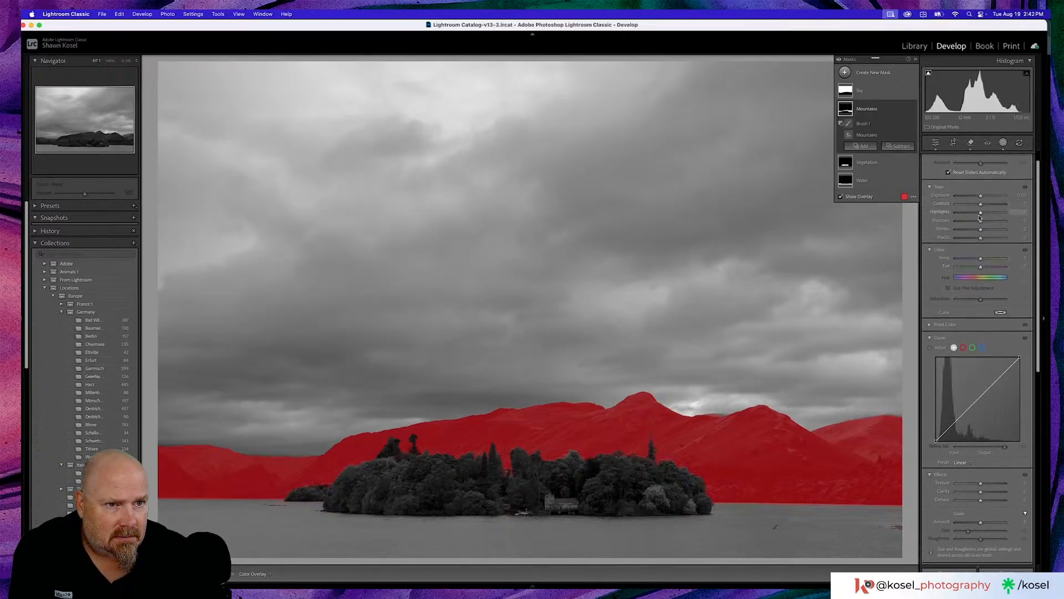
drag(981, 223, 985, 223)
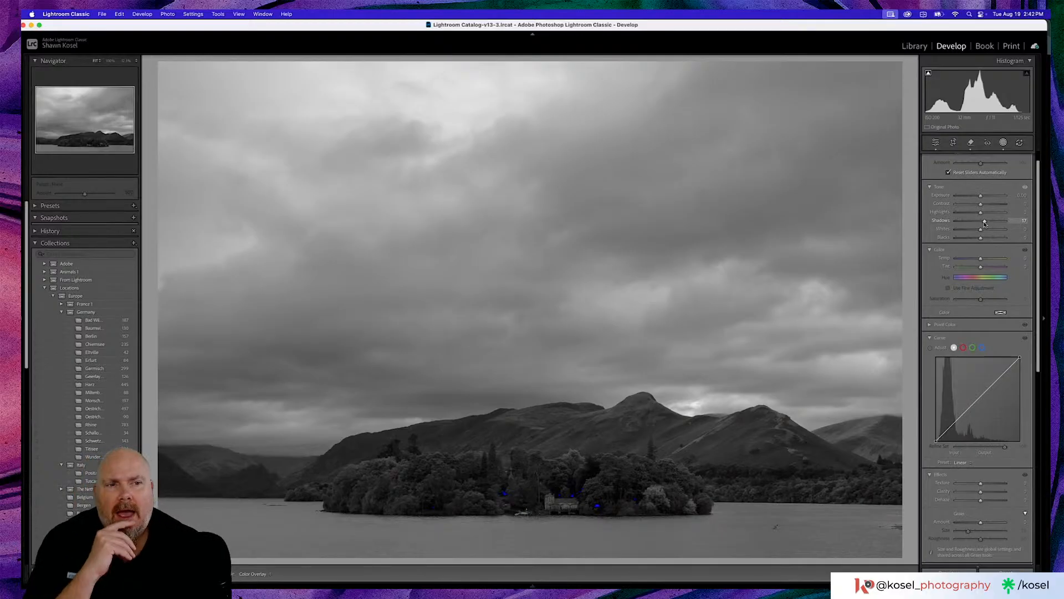
drag(985, 224, 981, 225)
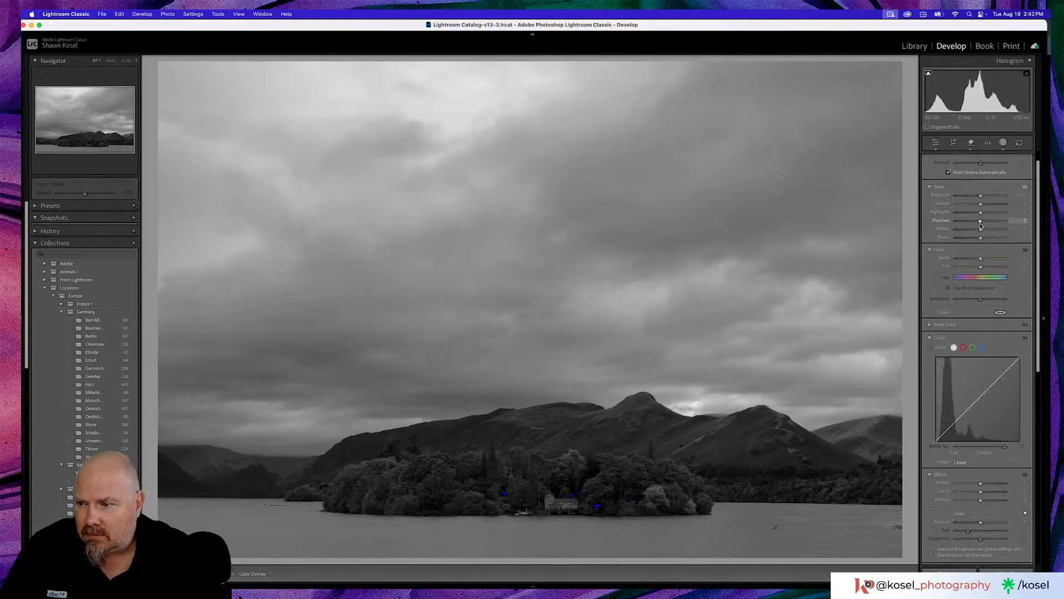
drag(980, 225, 979, 225)
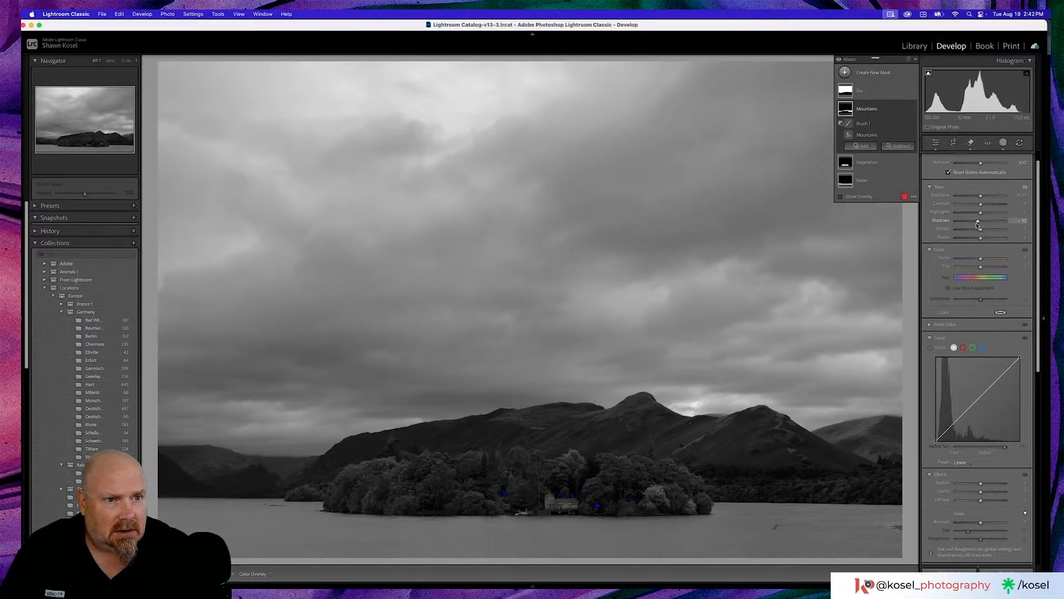
drag(981, 240, 981, 240)
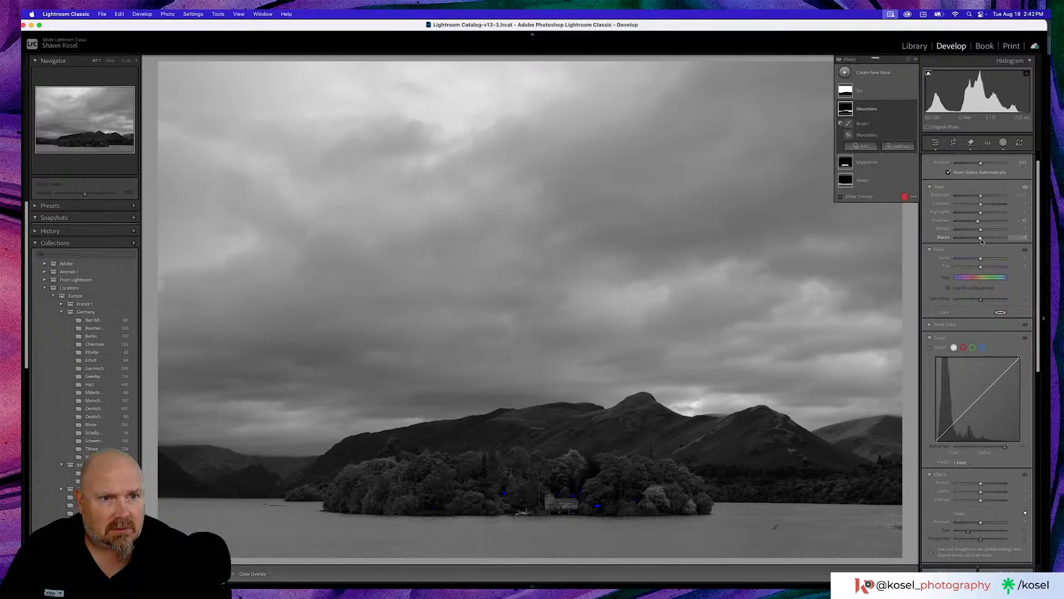
- Brighten the Vegetation mask by raising Shadows and Blacks, set its Texture to 17, and add a little Clarity
click(881, 166)
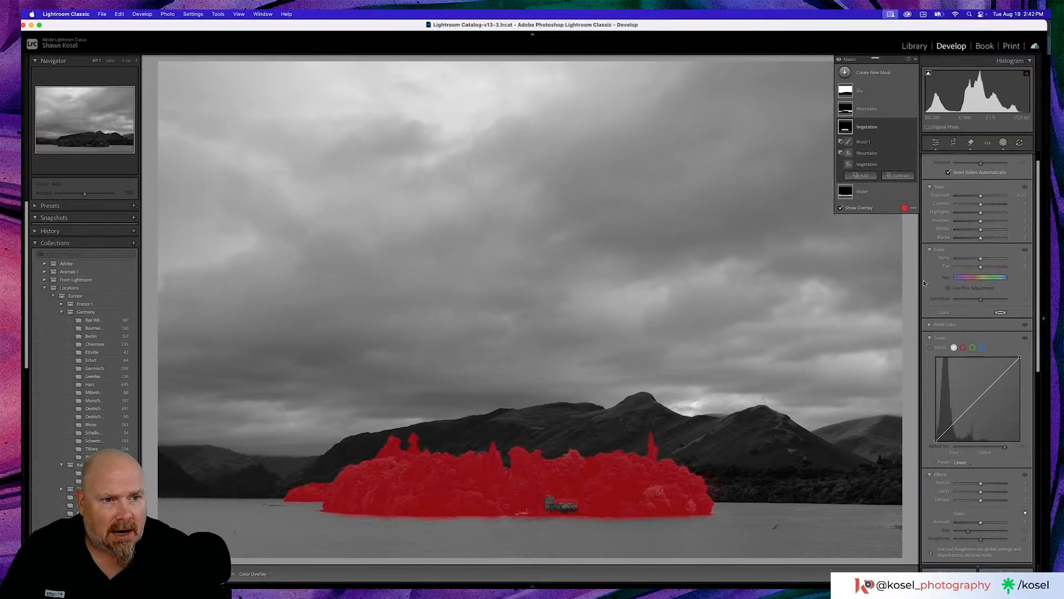
drag(981, 222, 983, 242)
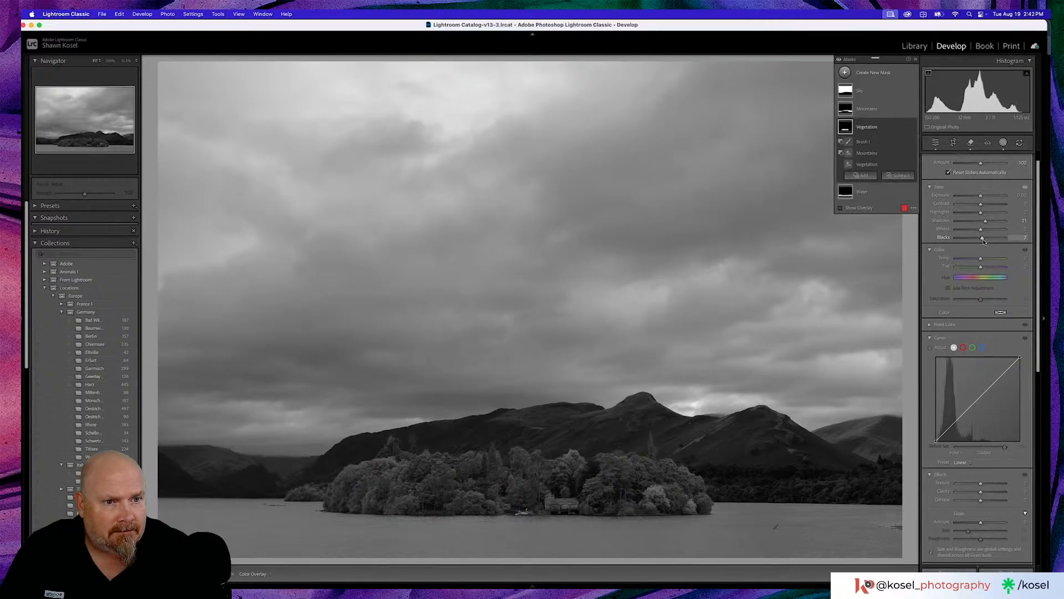
scroll(953, 415, down, 3)
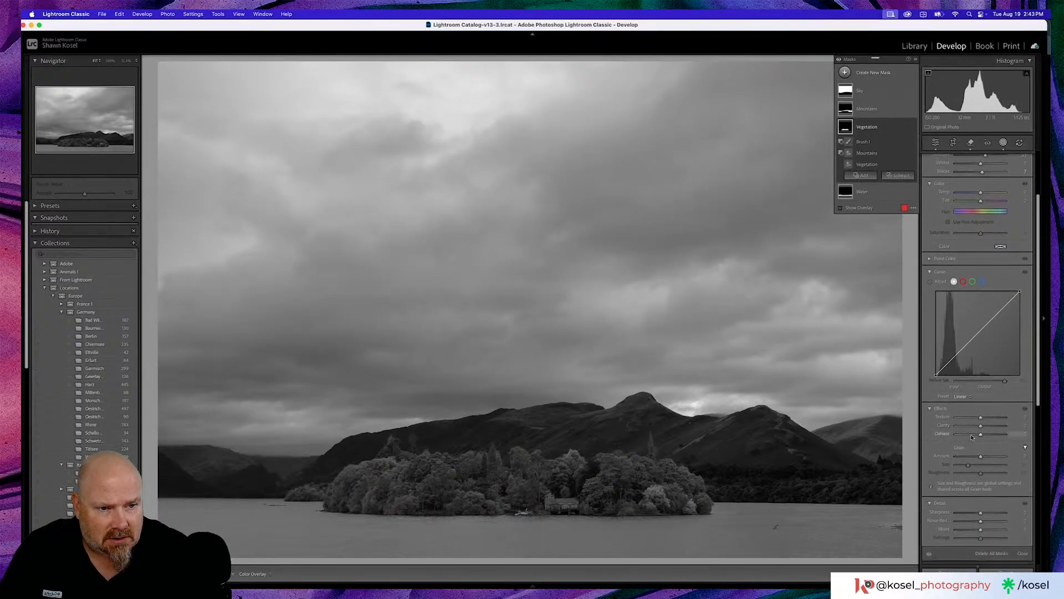
drag(981, 414, 983, 424)
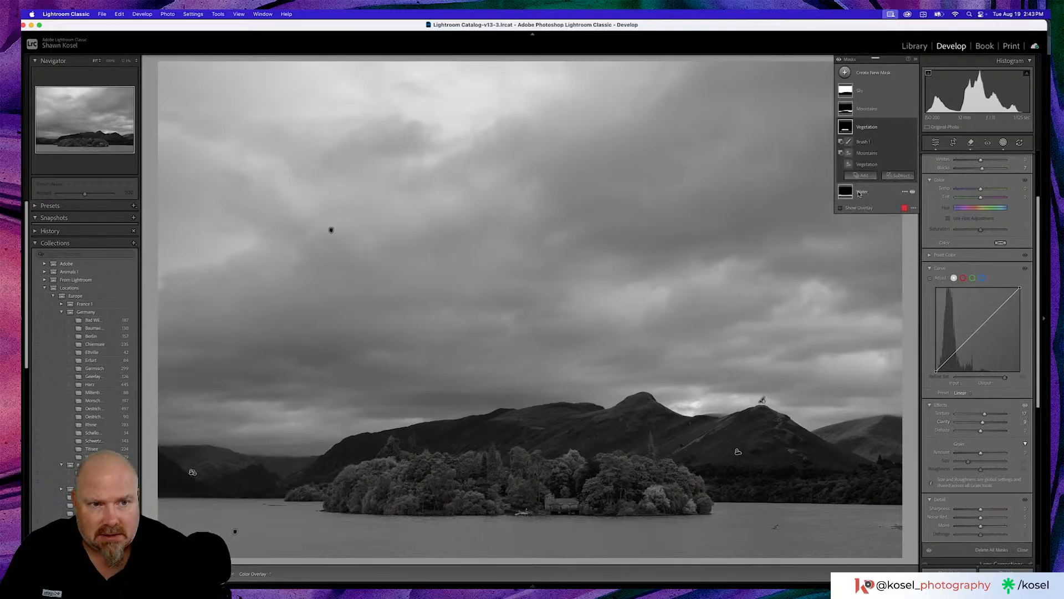
- Set the Water mask's Exposure to 0.70 and Texture to 20
click(861, 193)
key(o)
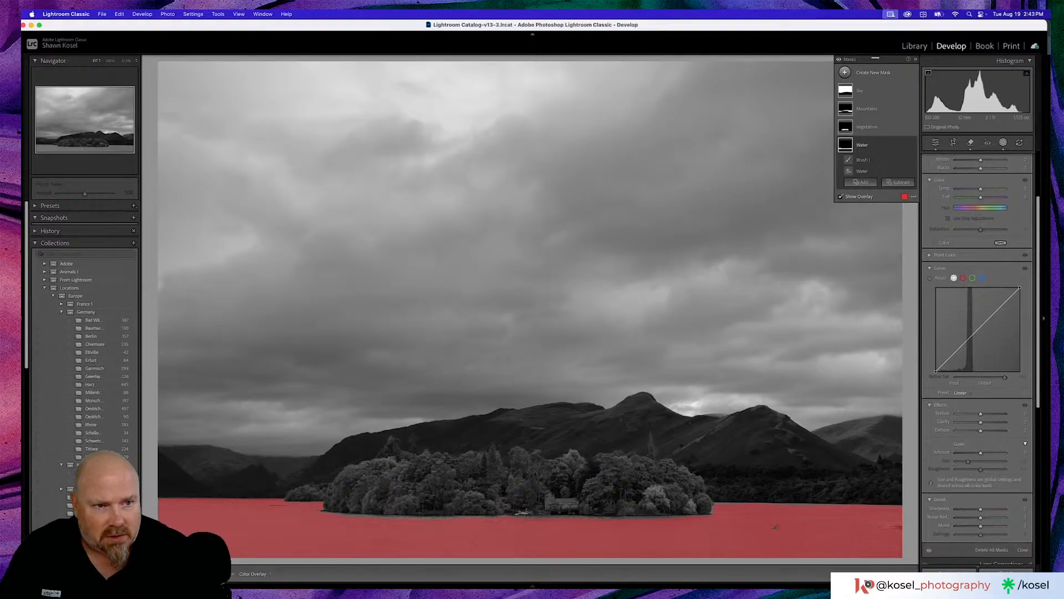
scroll(979, 349, up, 5)
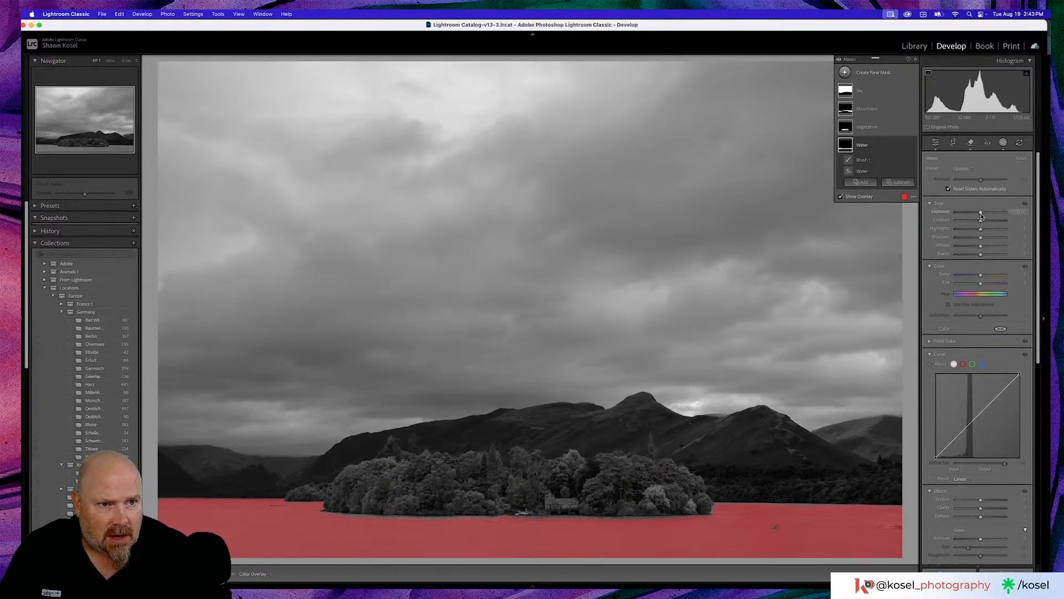
drag(981, 212, 985, 215)
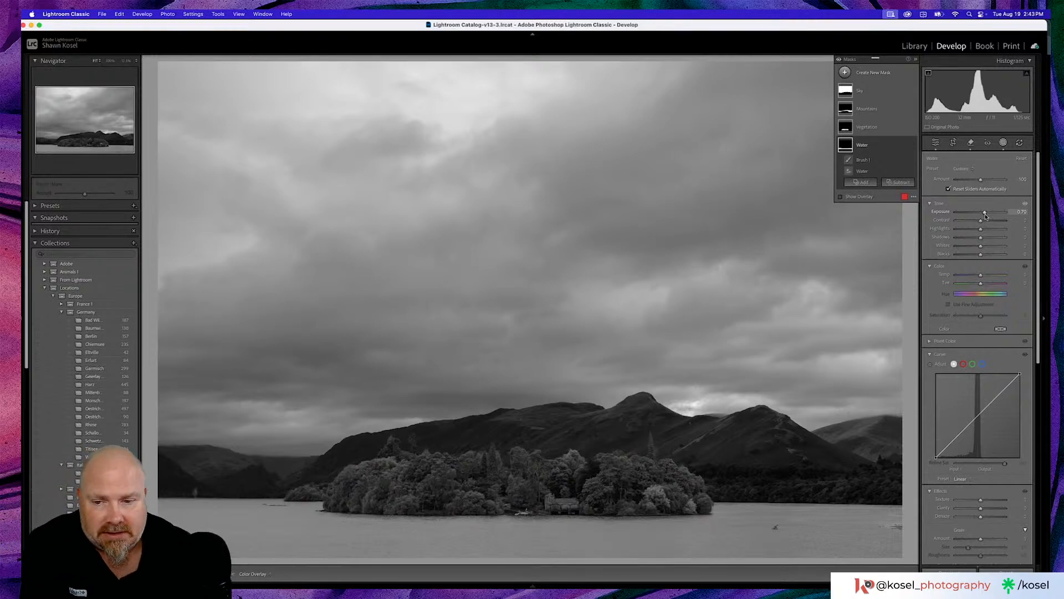
scroll(970, 327, down, 3)
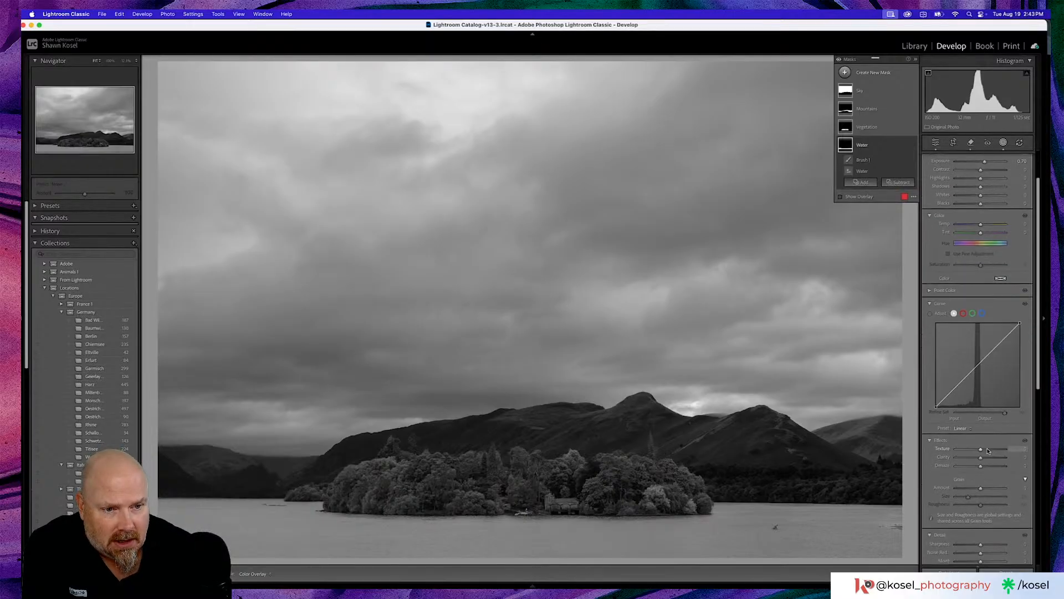
drag(980, 450, 985, 450)
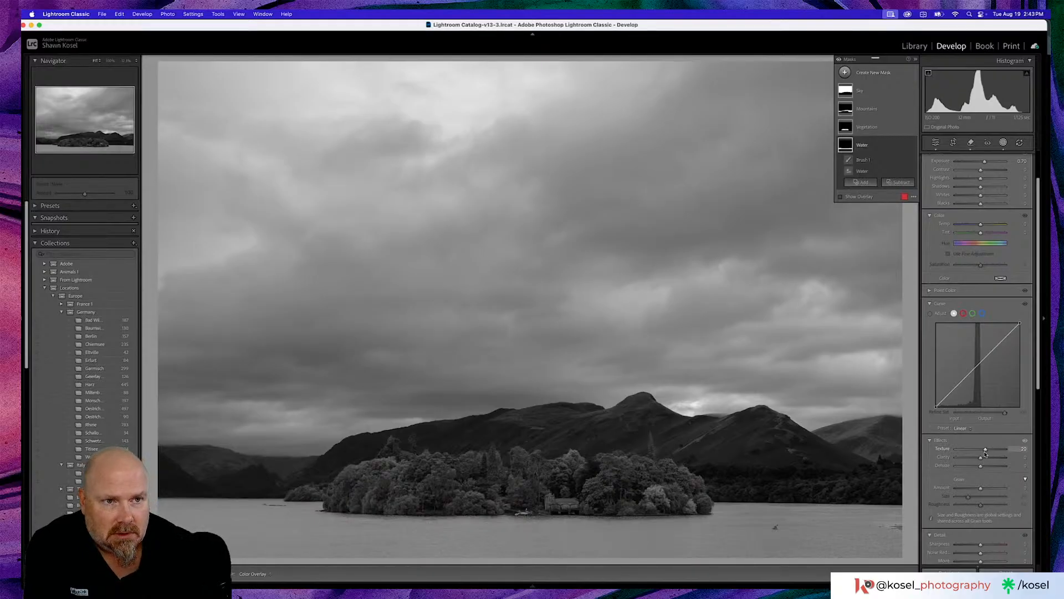
- Leave masking and set the whole photo's Texture to +10, Clarity to +7 and Dehaze to +16
click(936, 143)
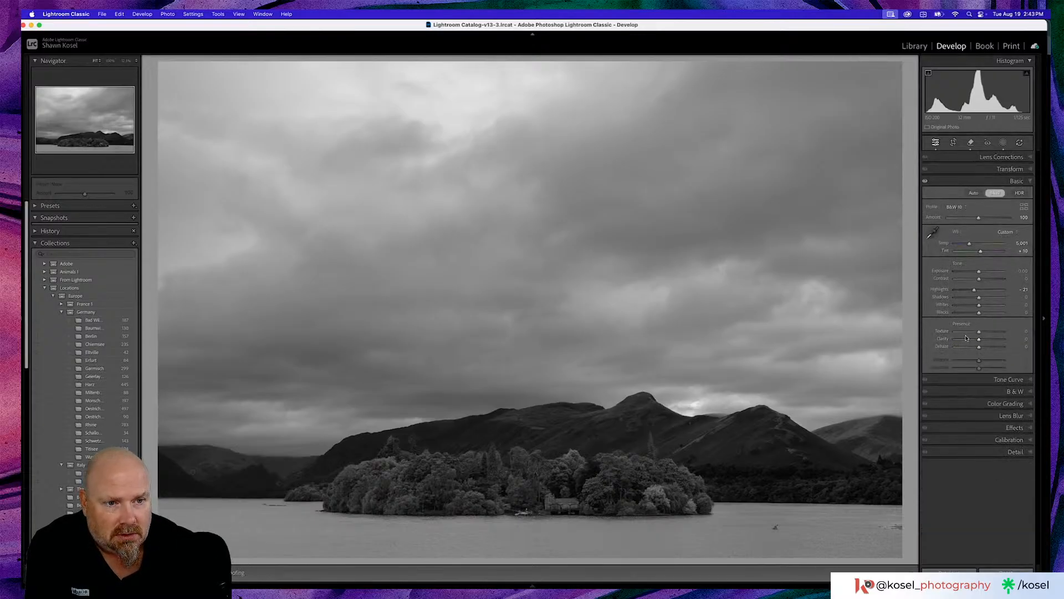
drag(980, 349, 983, 350)
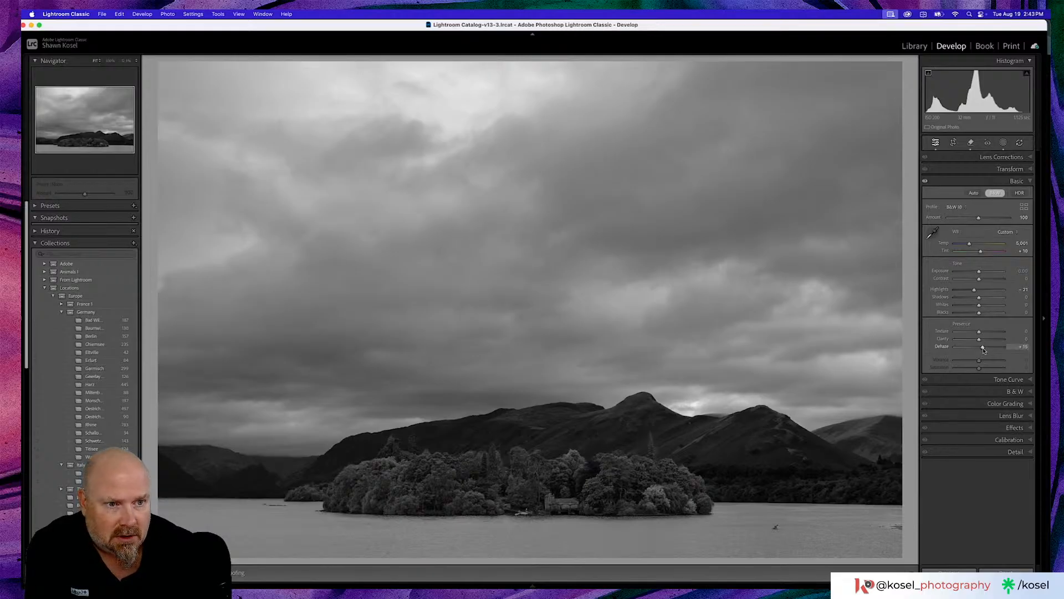
drag(979, 332, 983, 333)
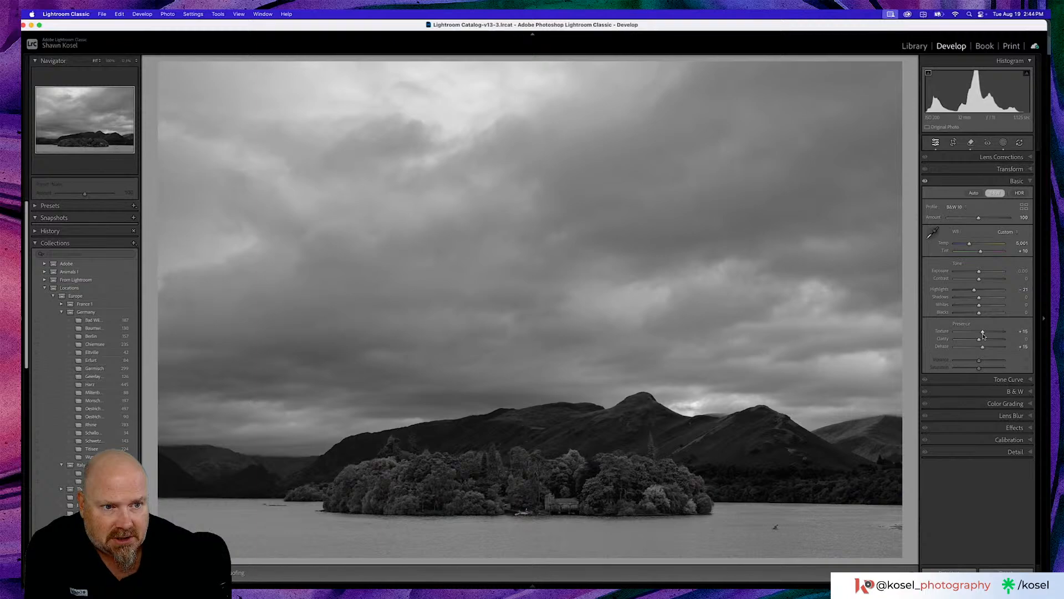
drag(980, 341, 982, 342)
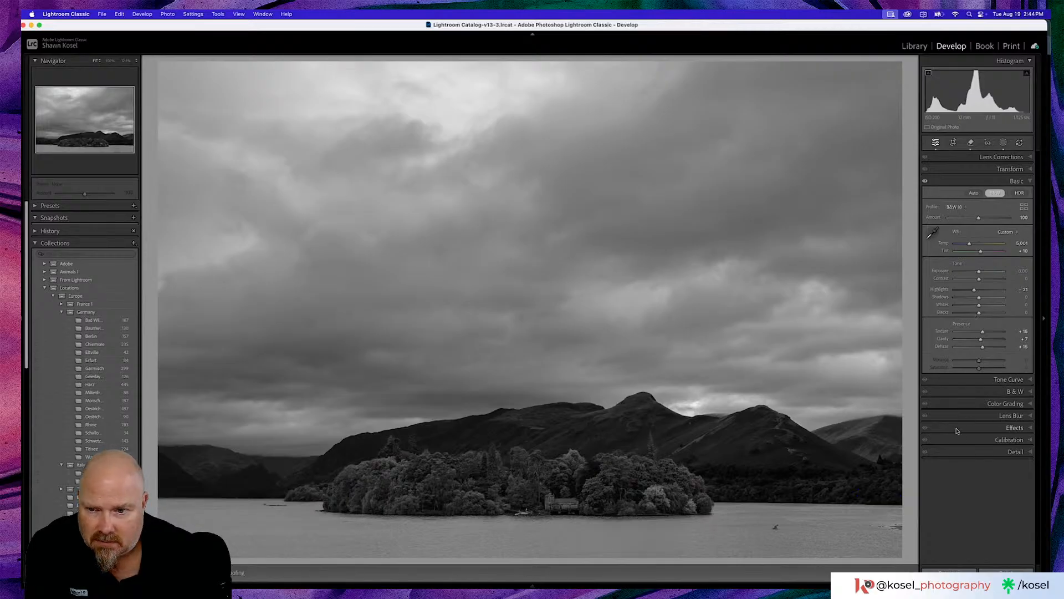
- Try a Highlight Priority post-crop vignette on the photo and reset its amount
click(993, 416)
click(1012, 228)
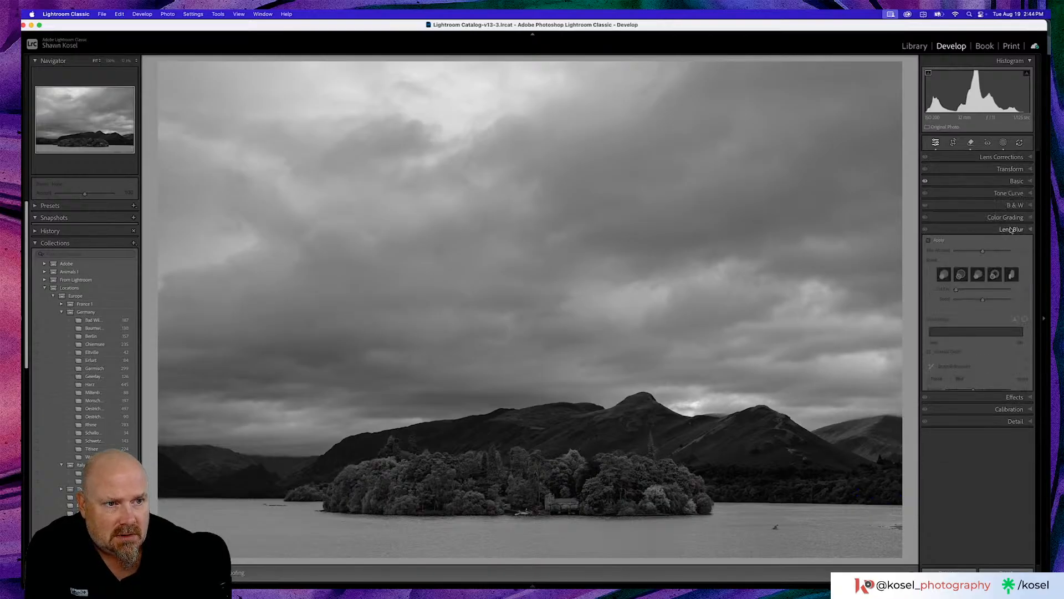
click(1010, 244)
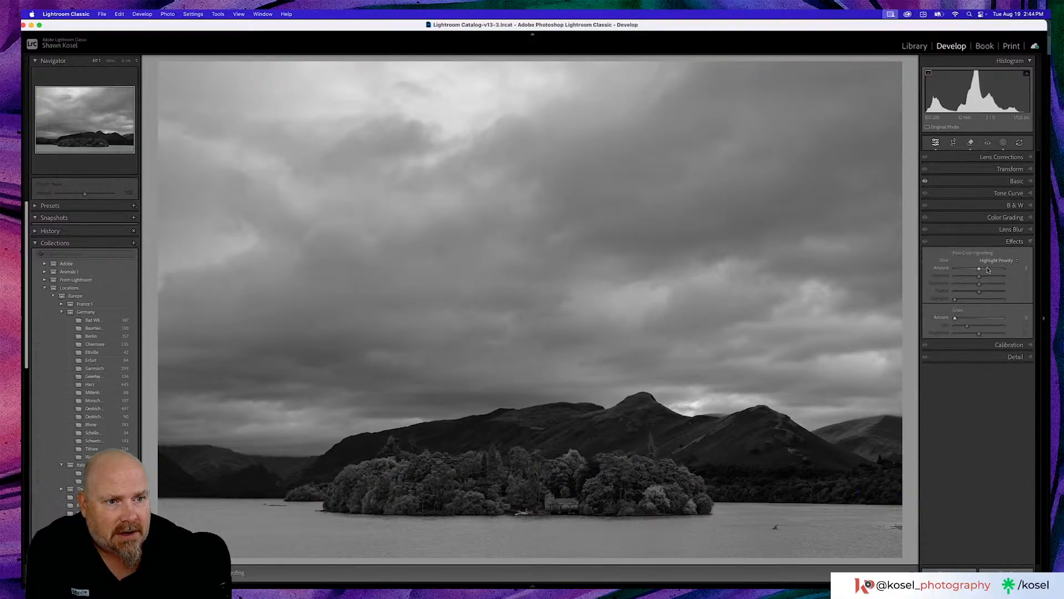
drag(979, 270, 980, 270)
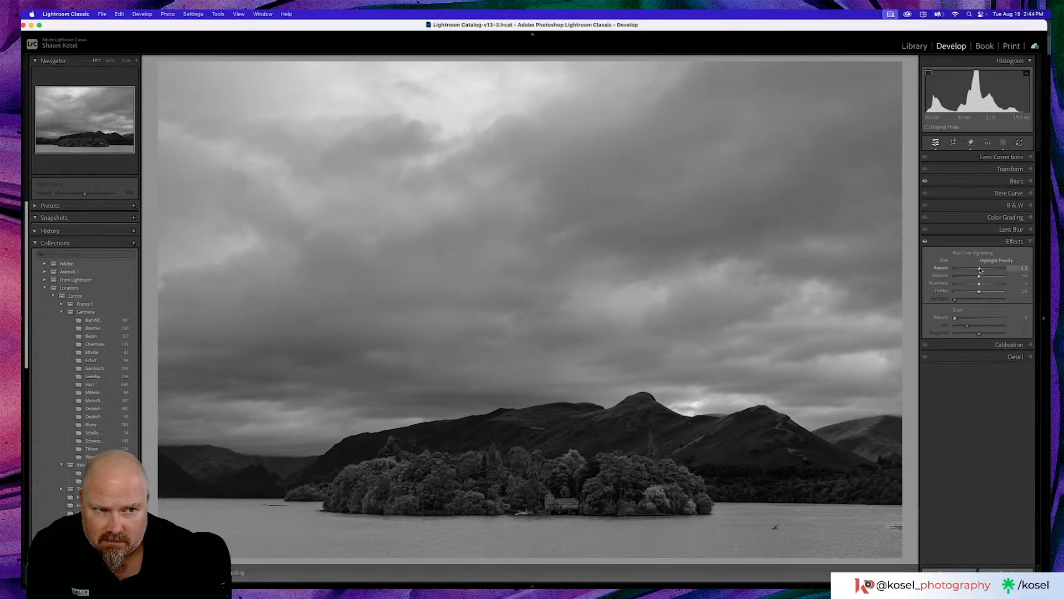
double_click(955, 273)
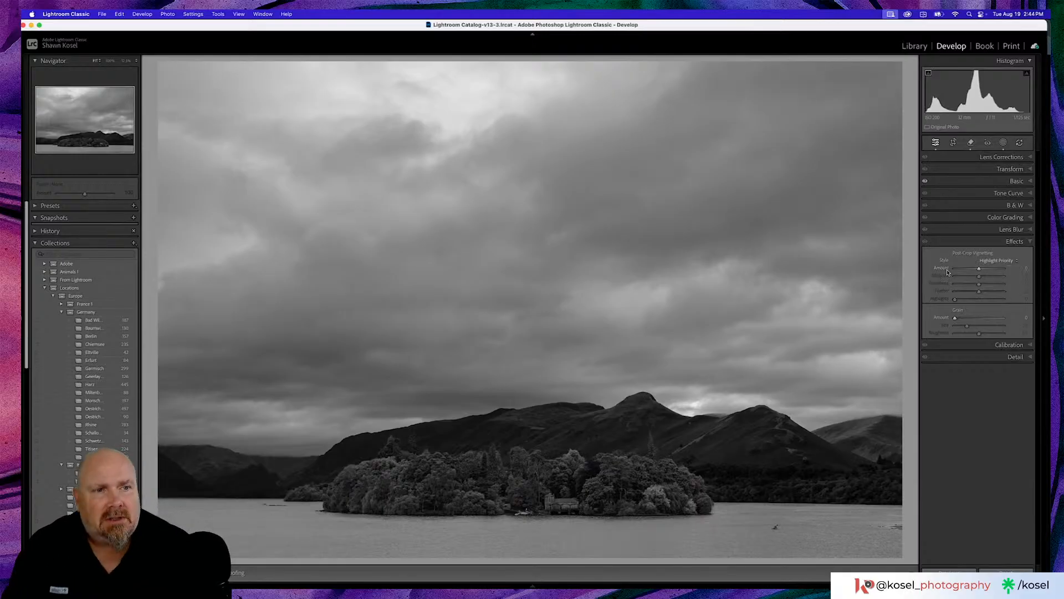
- Add a radial gradient mask centred over the island, set its Exposure to 0.28 and raise its Contrast slightly
click(1003, 143)
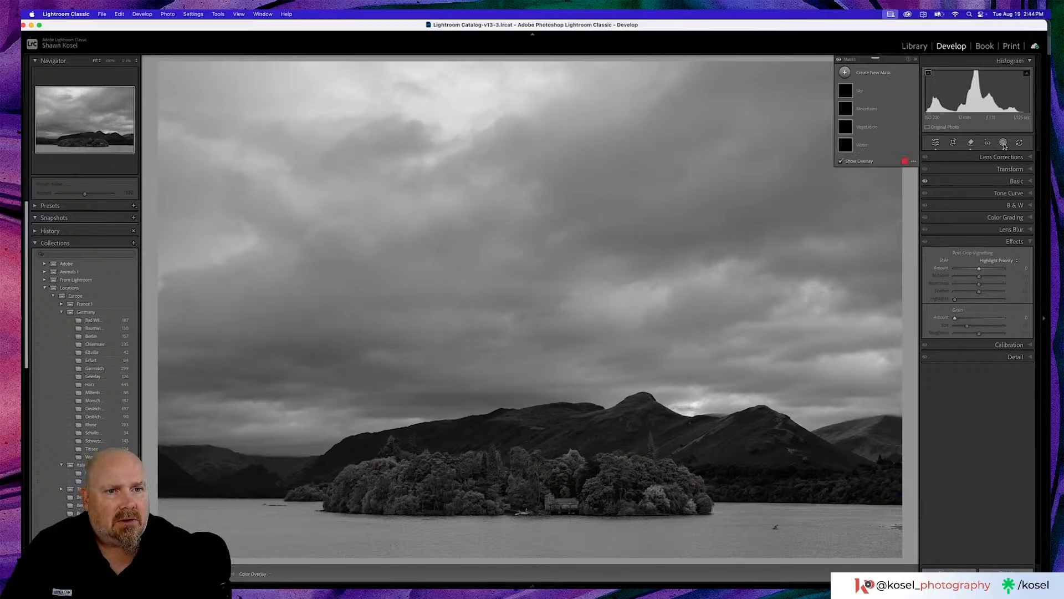
click(844, 73)
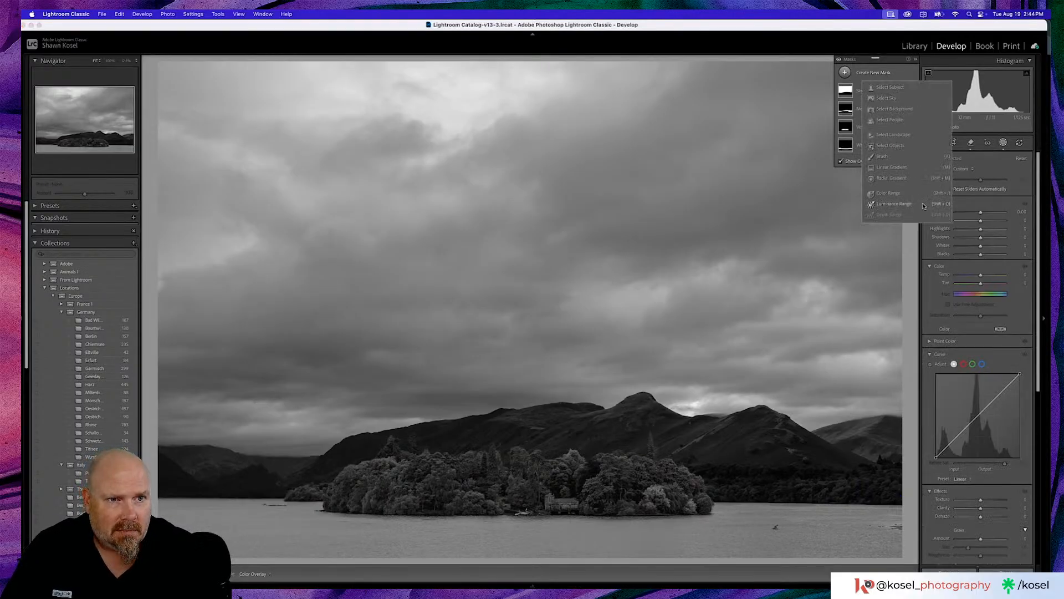
click(891, 178)
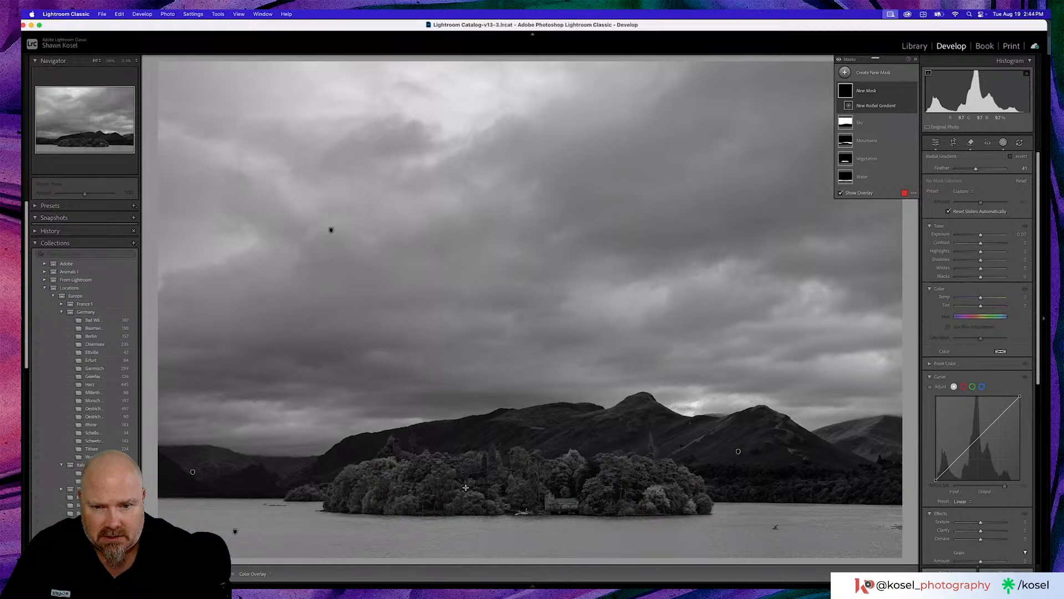
drag(466, 487, 719, 539)
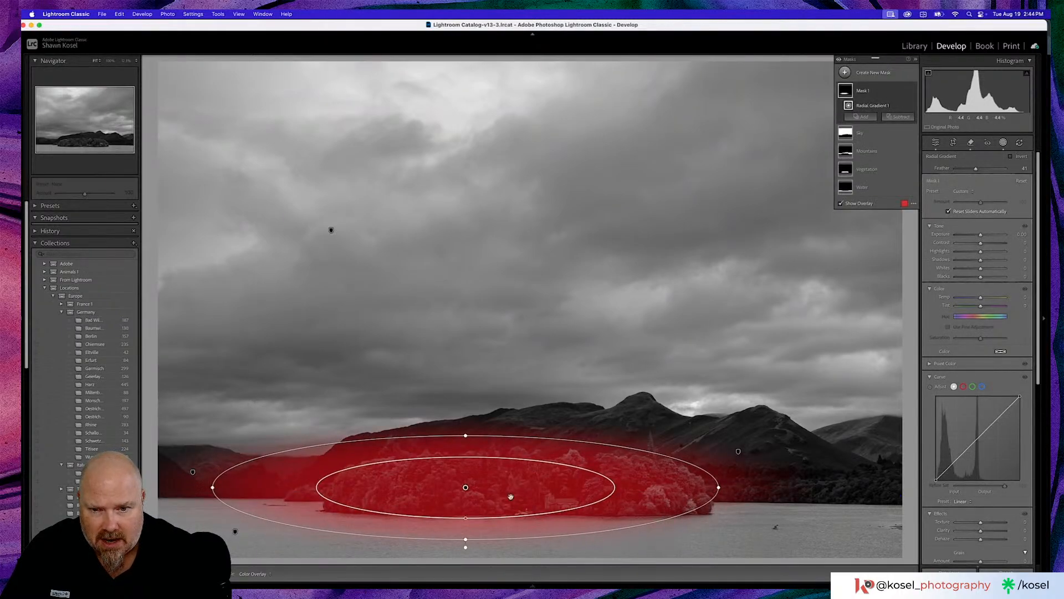
drag(467, 486, 517, 482)
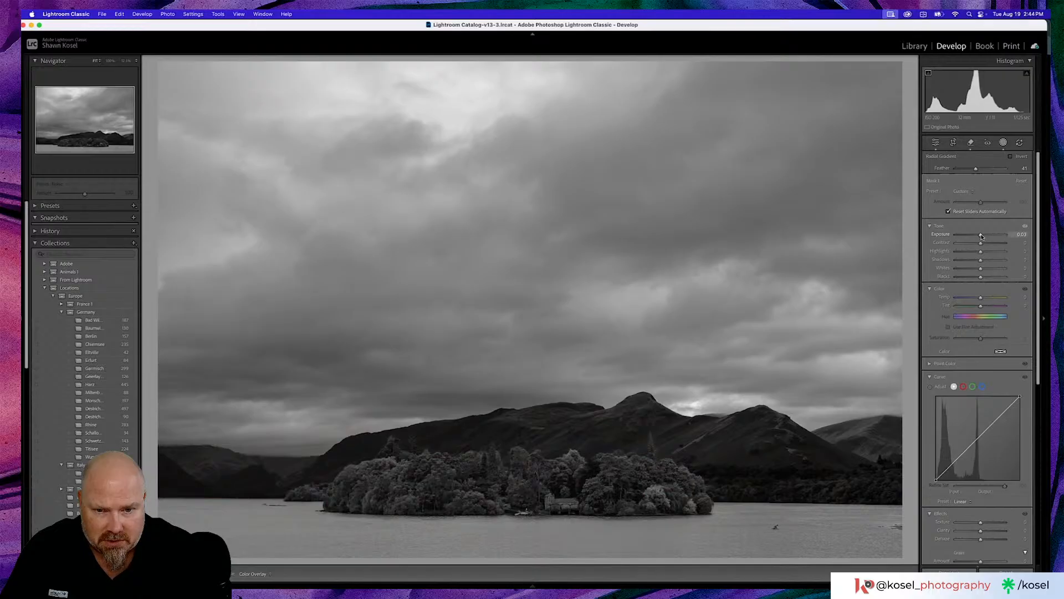
drag(981, 235, 982, 236)
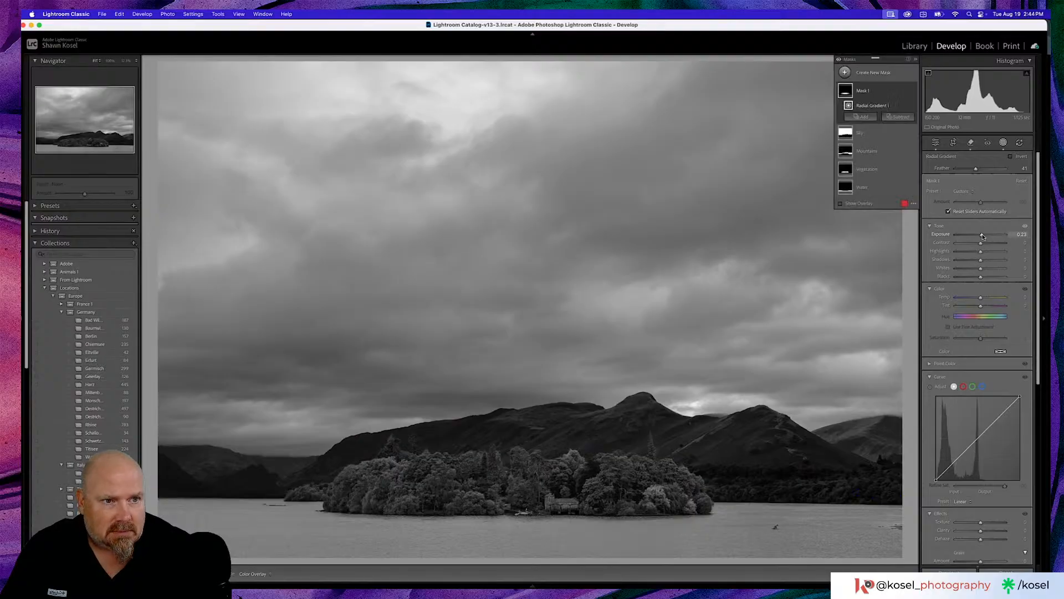
drag(984, 236, 985, 247)
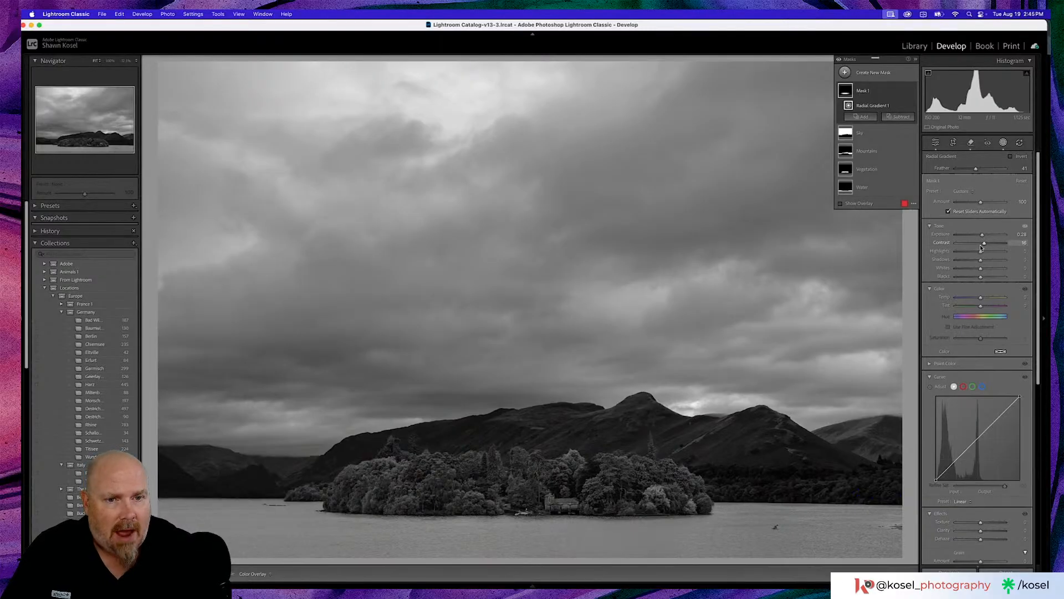
- Duplicate and invert the island's radial mask, enlarge its ellipse around the whole island, and set the inverted mask's Exposure to -0.28
right_click(861, 92)
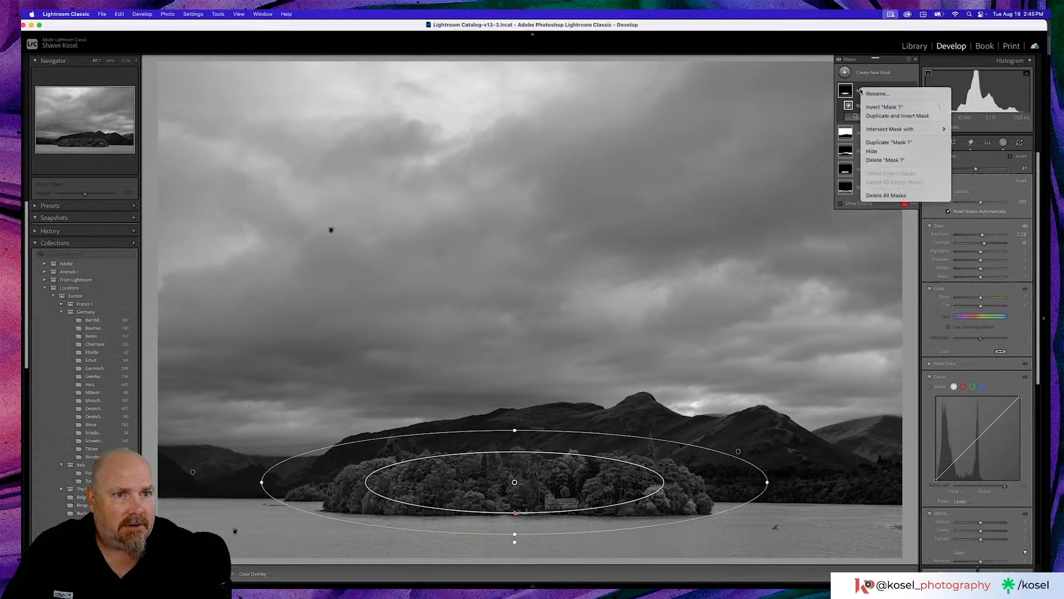
click(884, 117)
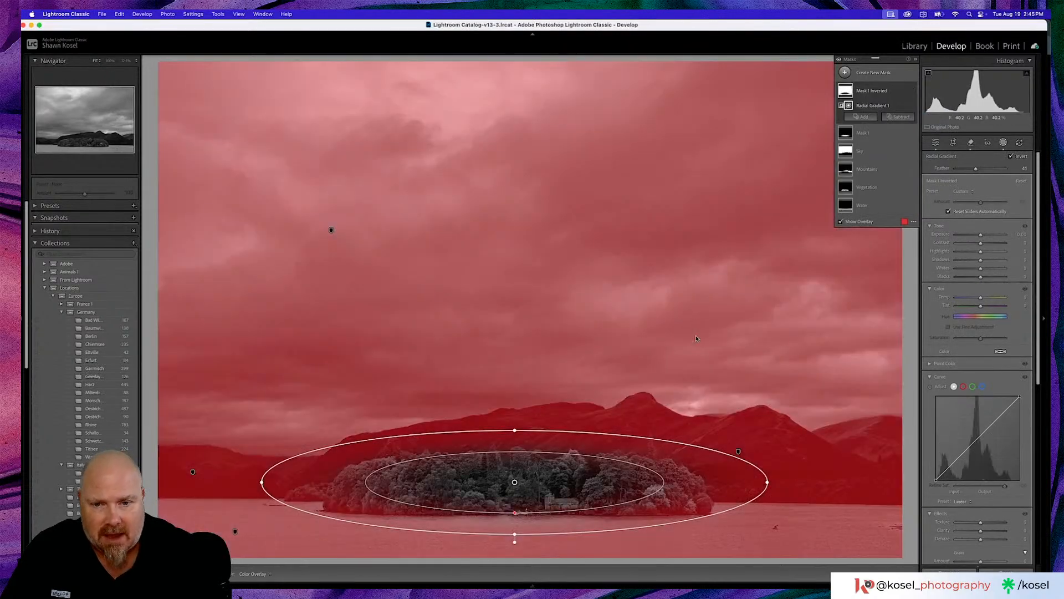
drag(519, 426, 517, 395)
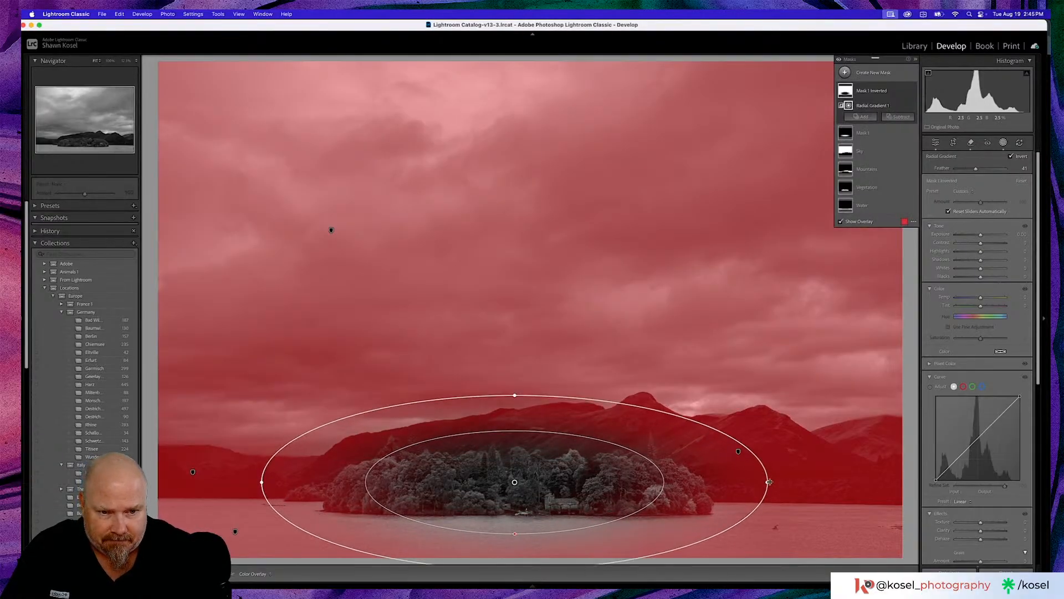
drag(769, 482, 834, 482)
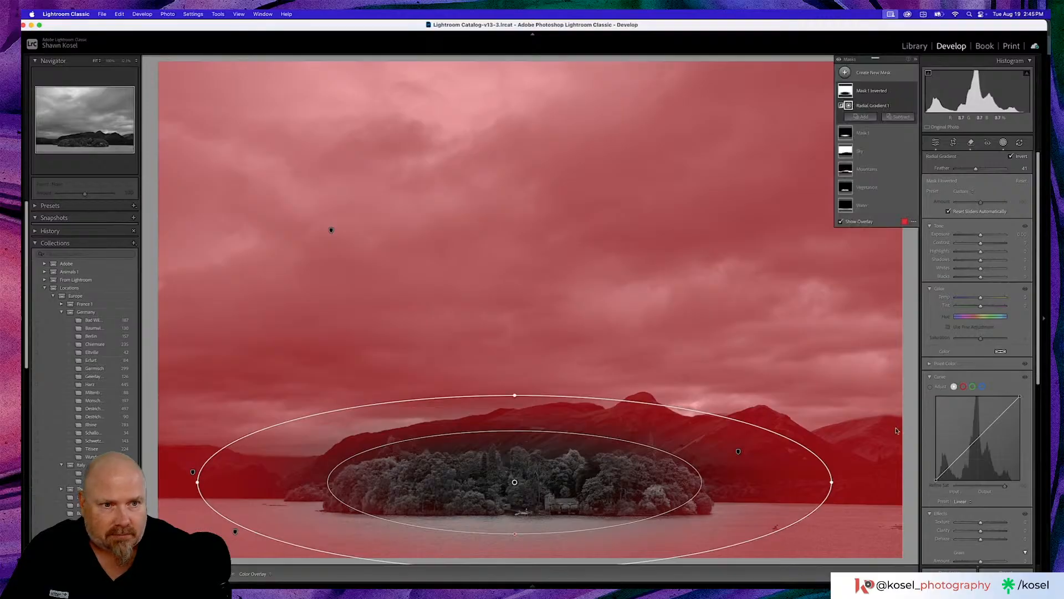
drag(983, 237, 980, 237)
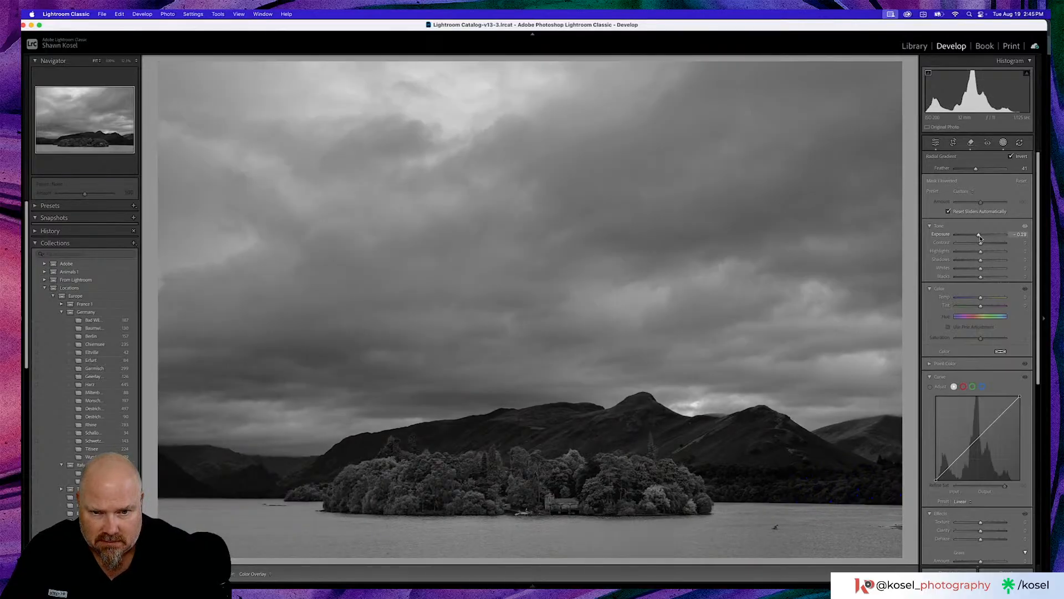
drag(980, 238, 980, 237)
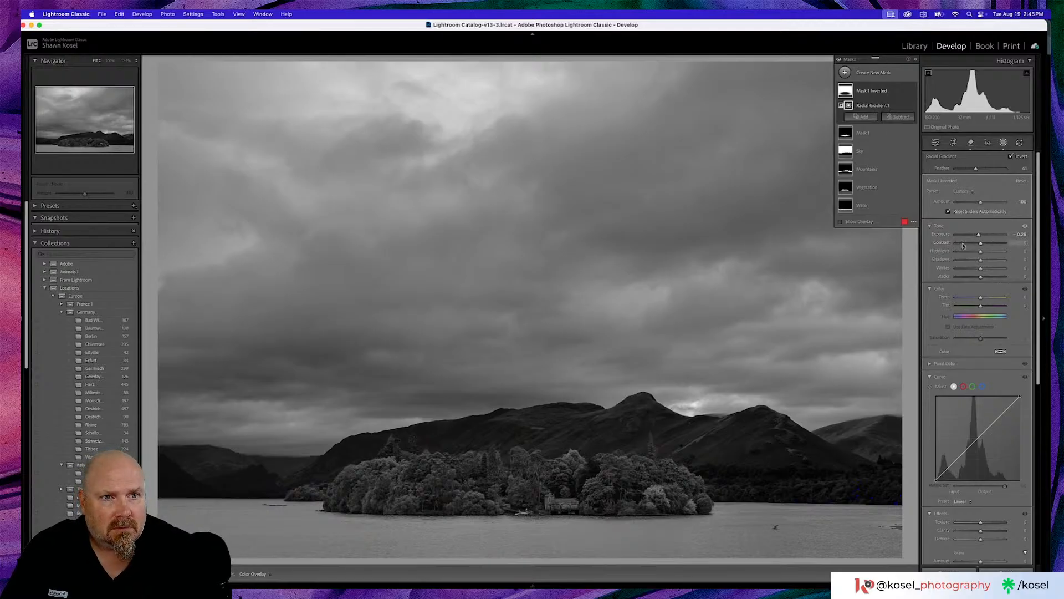
- Toggle all masks off and on to compare the photo with and without the local adjustments
click(839, 61)
click(839, 62)
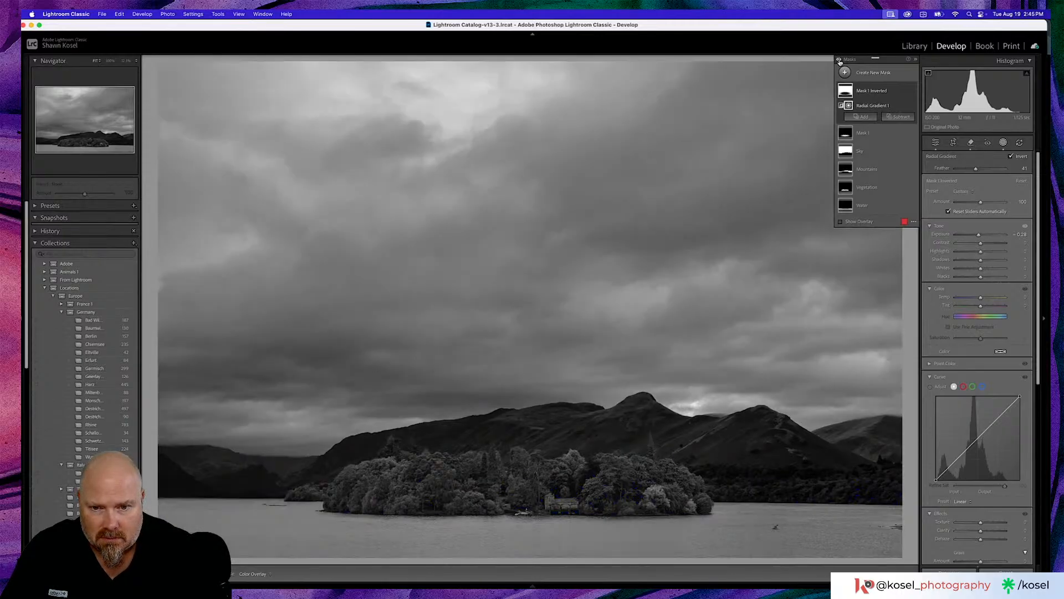
click(839, 62)
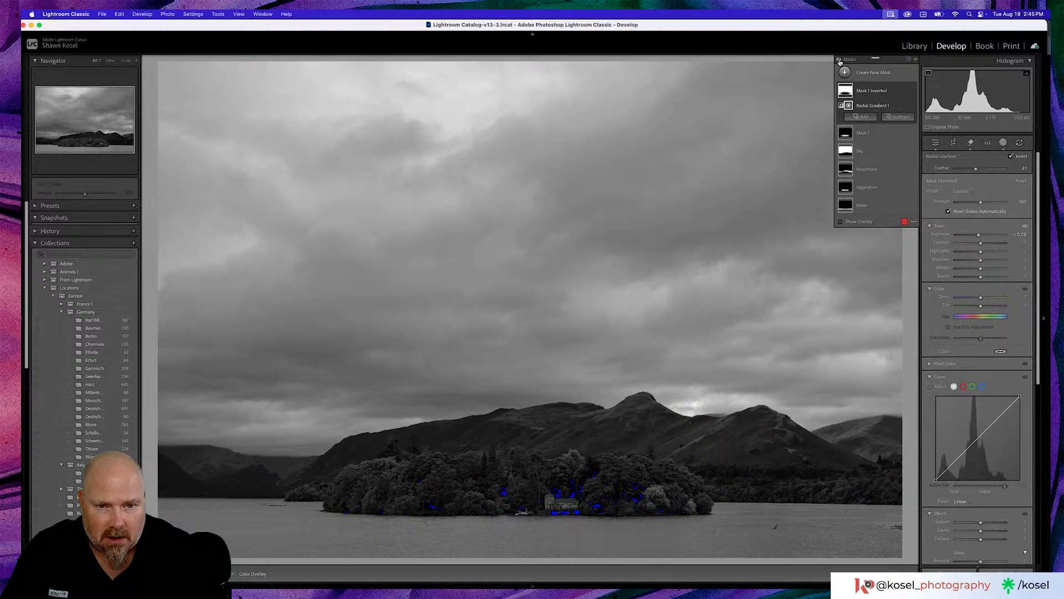
click(839, 62)
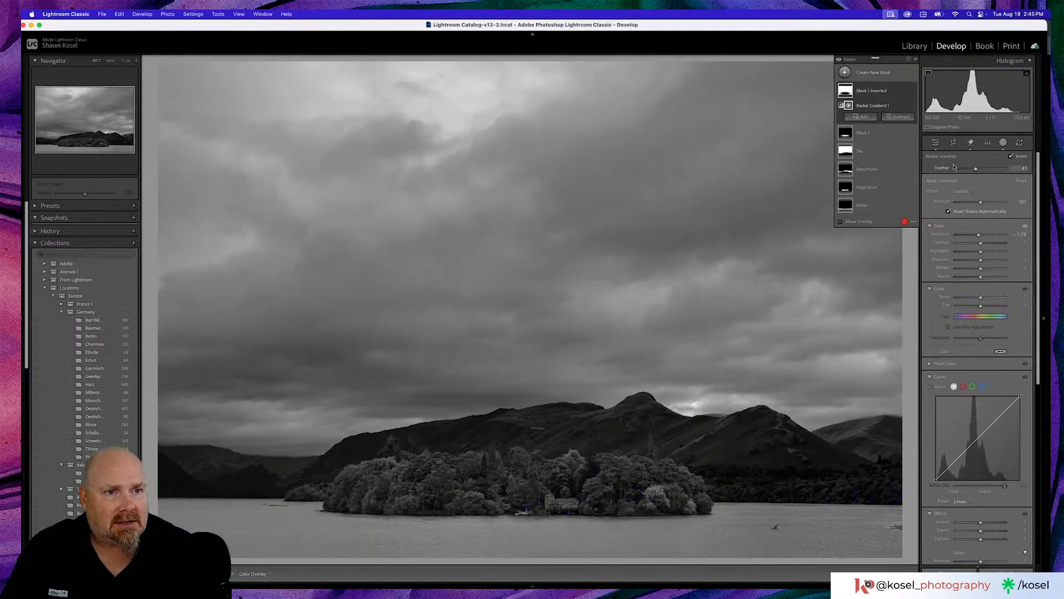
- Leave masking and set the photo's Sharpening Amount to 74 and Masking to 54
click(935, 142)
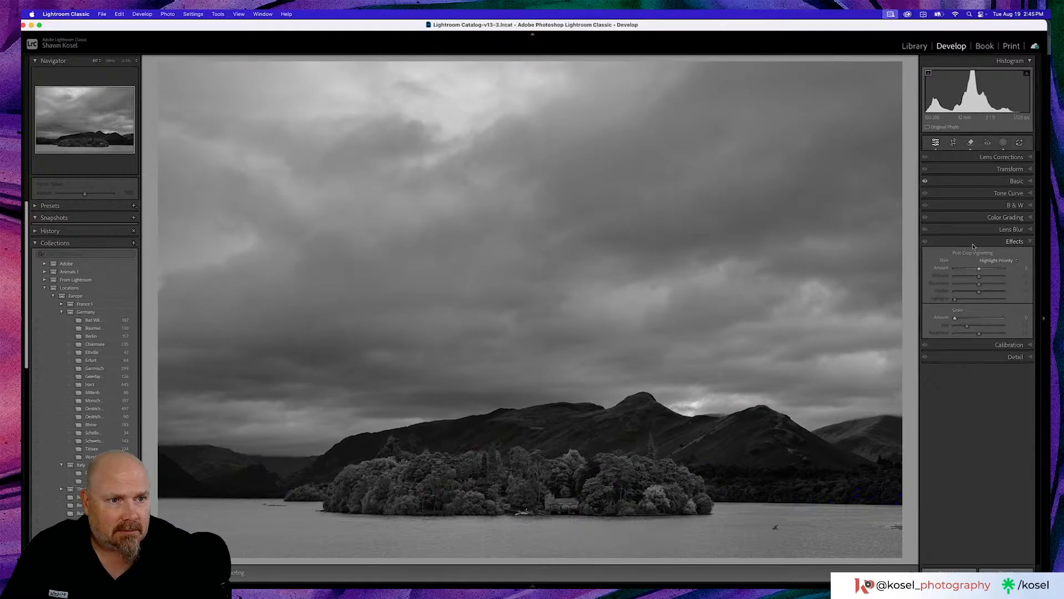
click(992, 357)
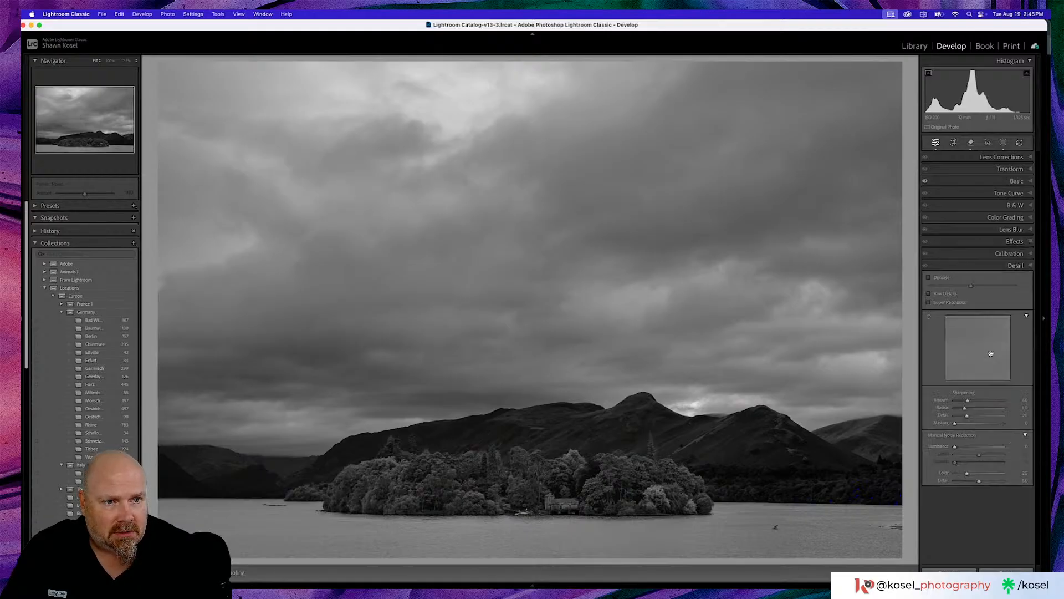
drag(971, 405, 982, 424)
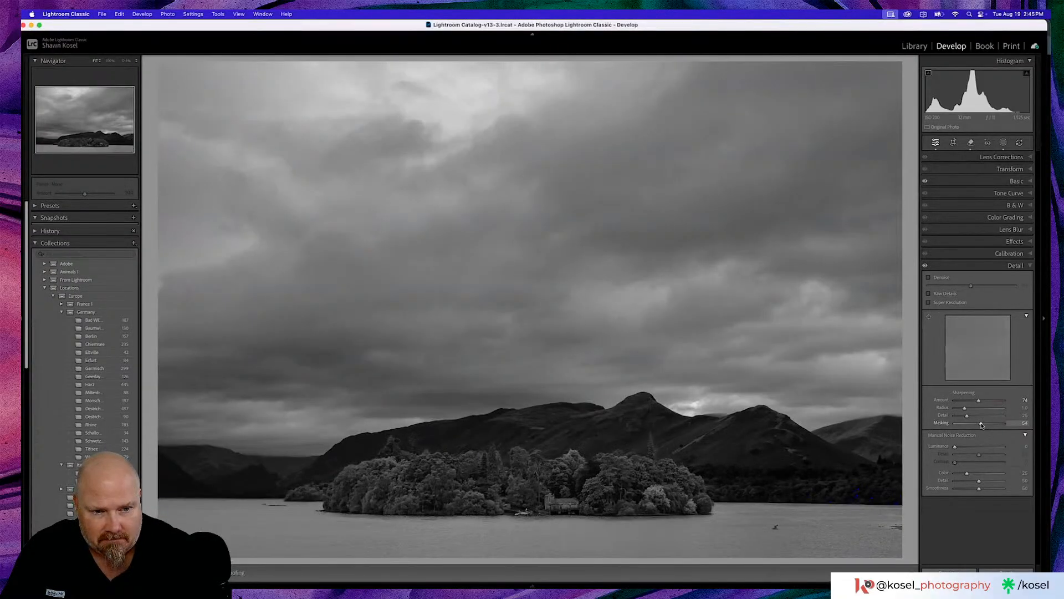
- Compare the finished black-and-white edit with the original version of the photo
key(backslash)
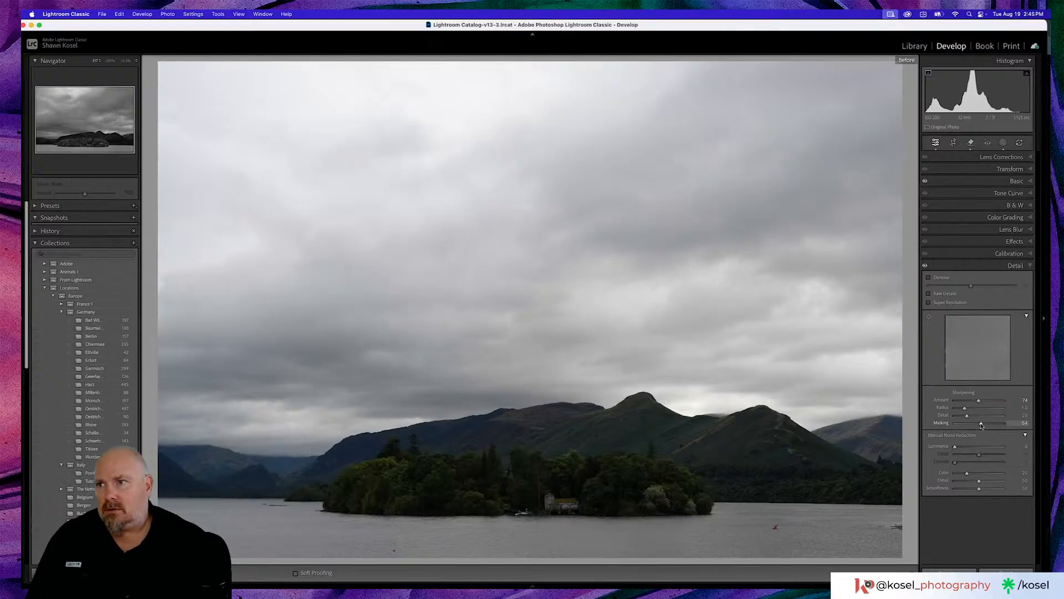
key(backslash)
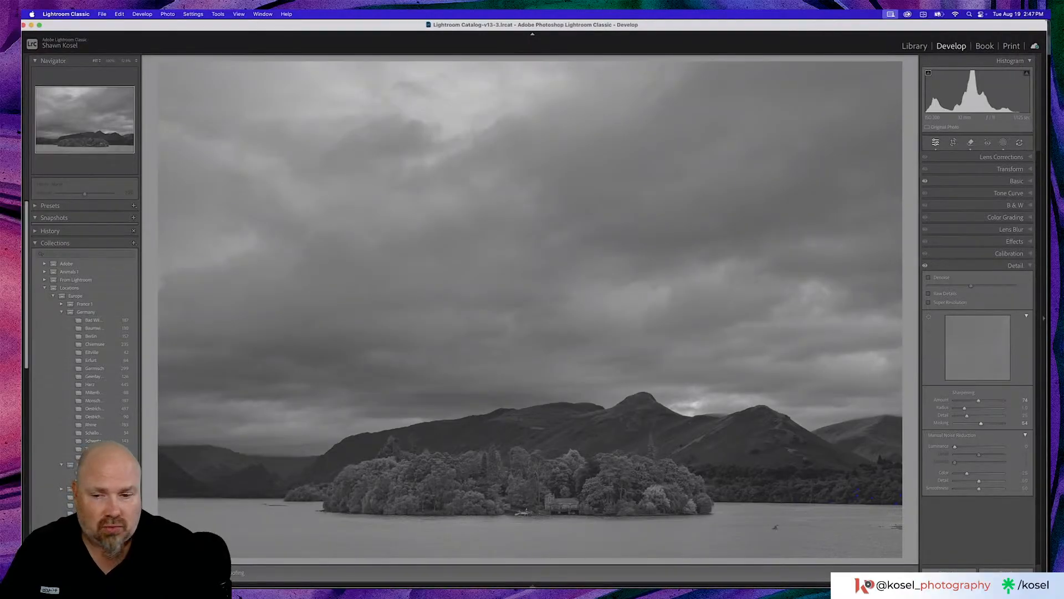
click(486, 51)
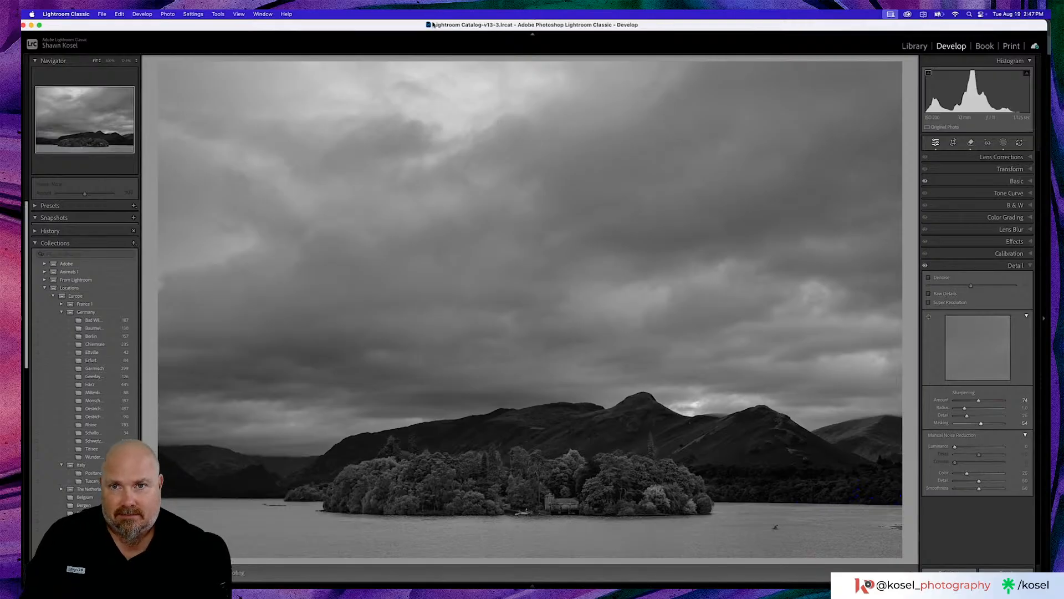
- Browse the library grid for another landscape and preview the photo of the cloud-covered mountain behind the stone wall
key(g)
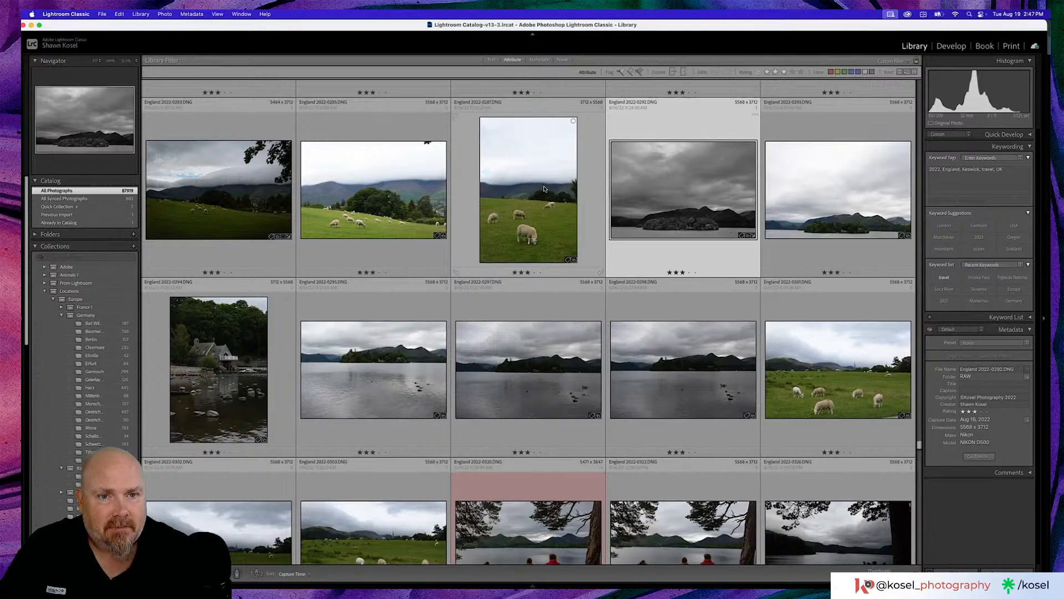
scroll(544, 187, down, 1)
scroll(543, 186, up, 15)
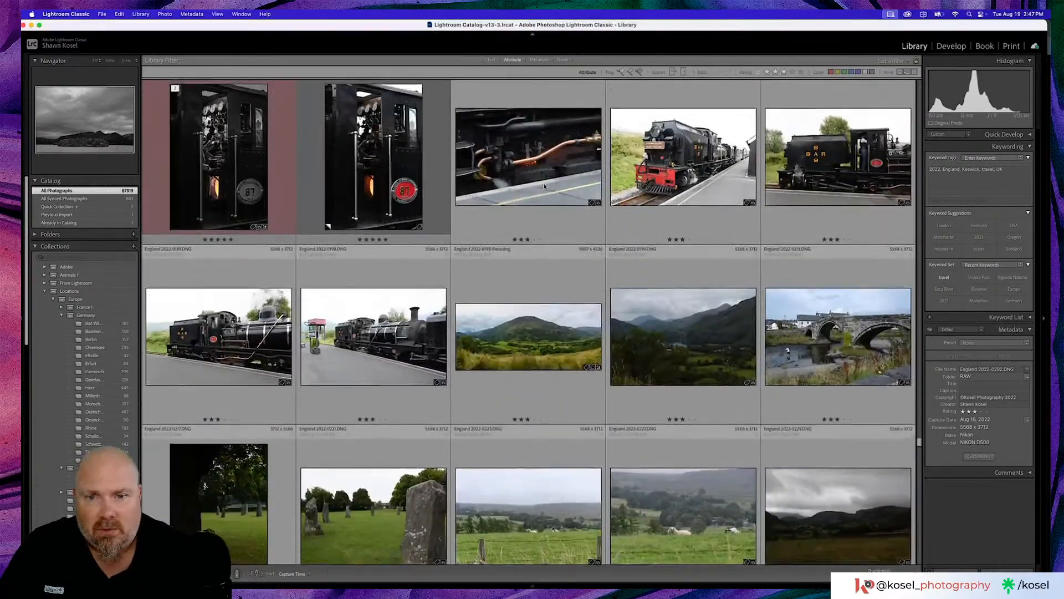
scroll(544, 187, up, 6)
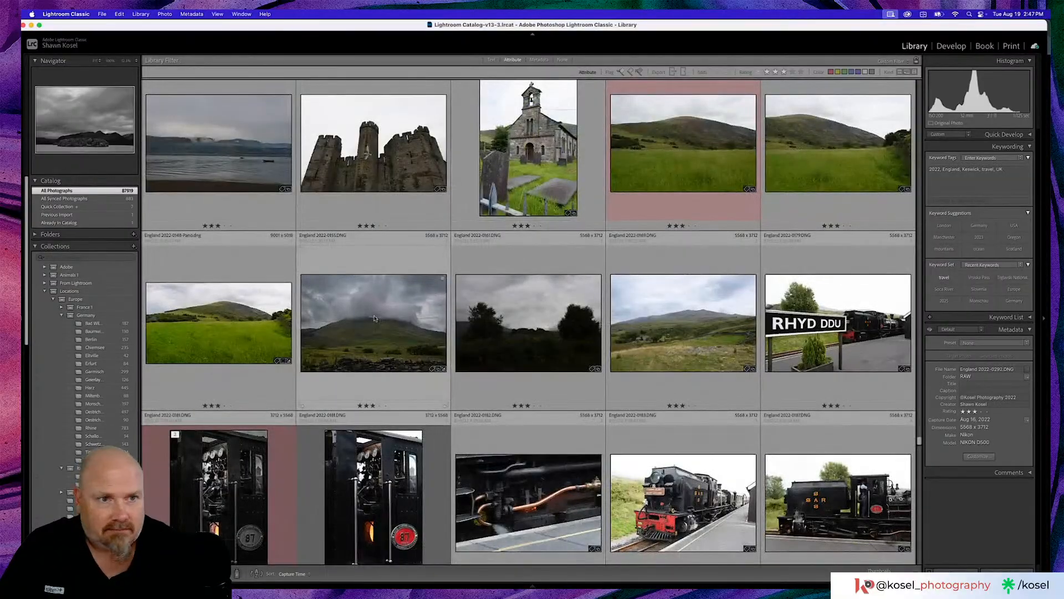
click(375, 318)
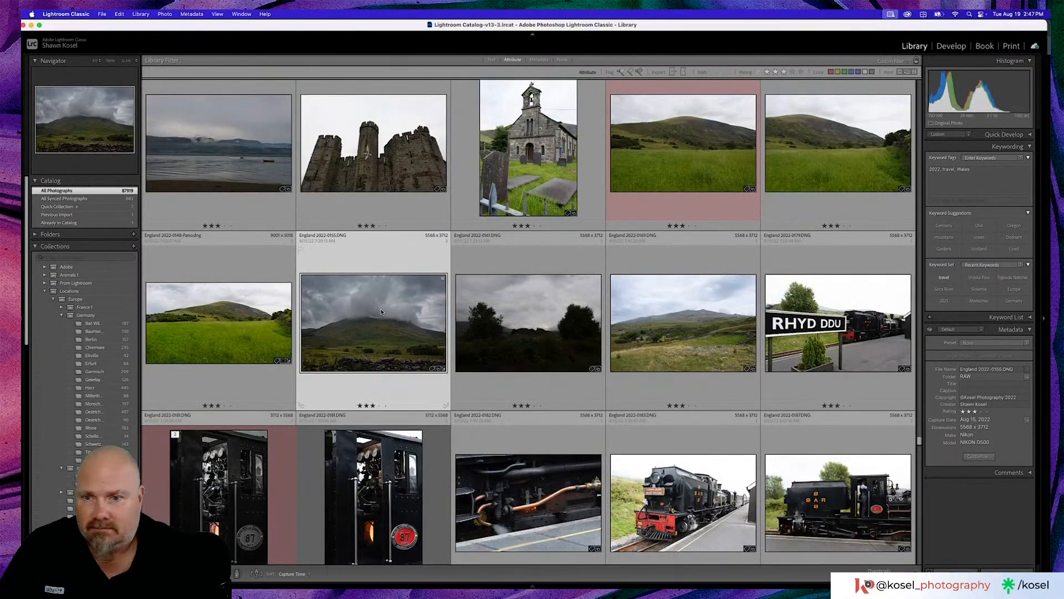
double_click(381, 312)
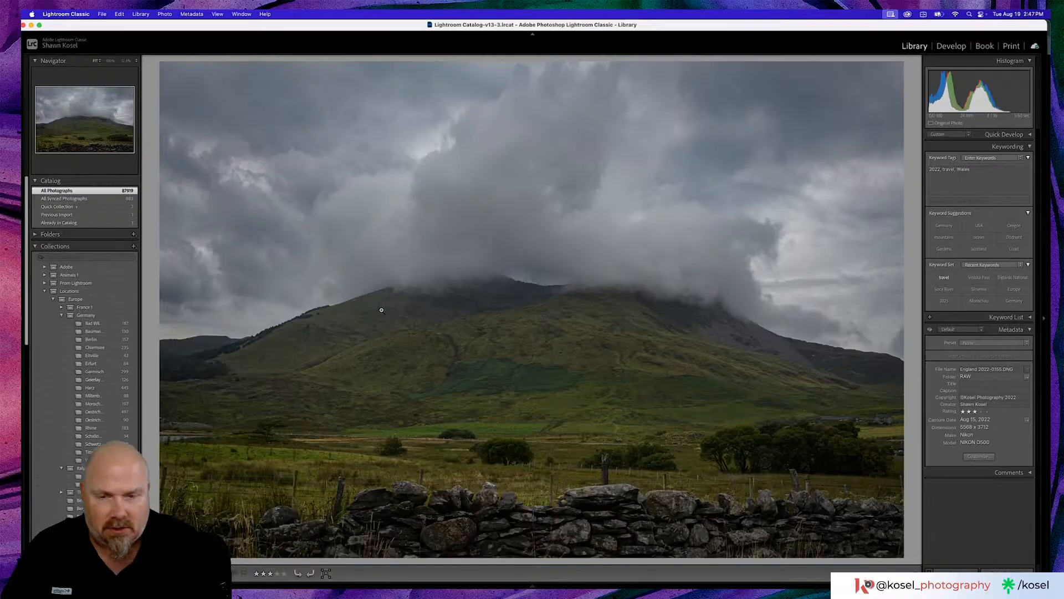
key(g)
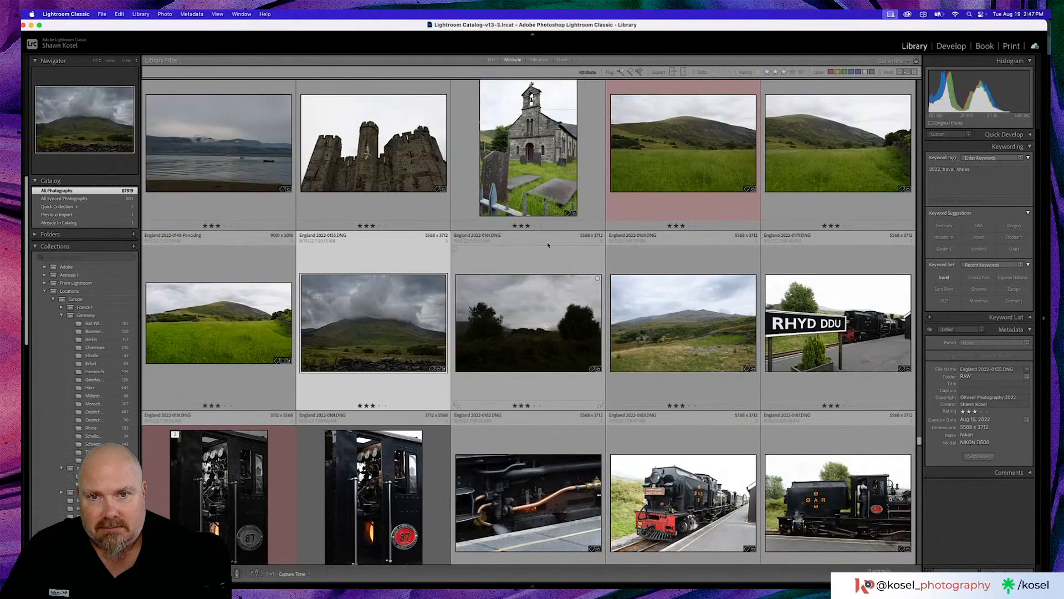
- Browse the neighbouring harbour and castle photos and preview the photo of boats on the misty bay at full size
scroll(595, 245, up, 2)
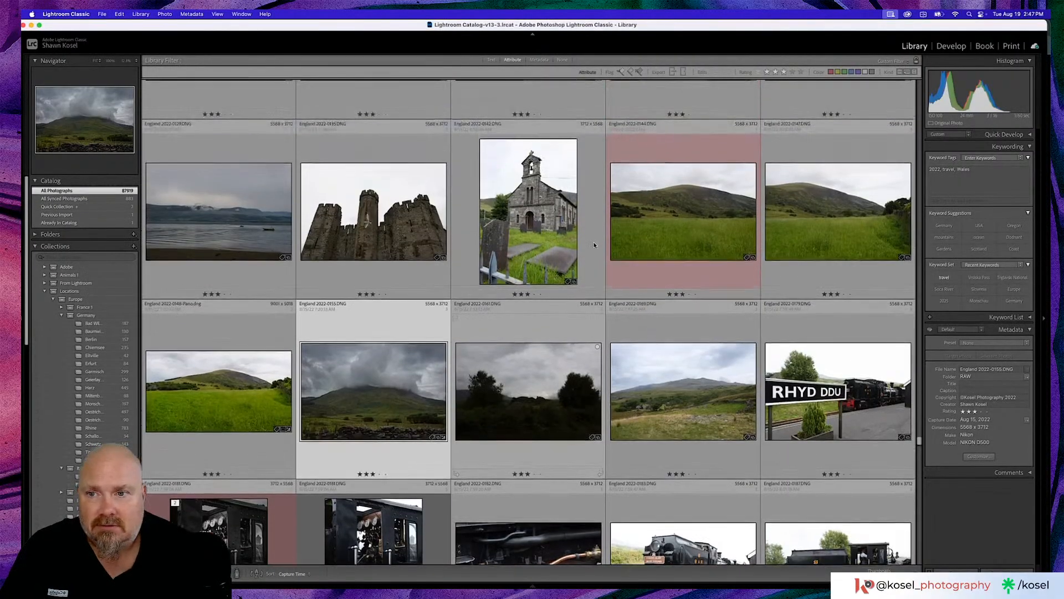
double_click(249, 217)
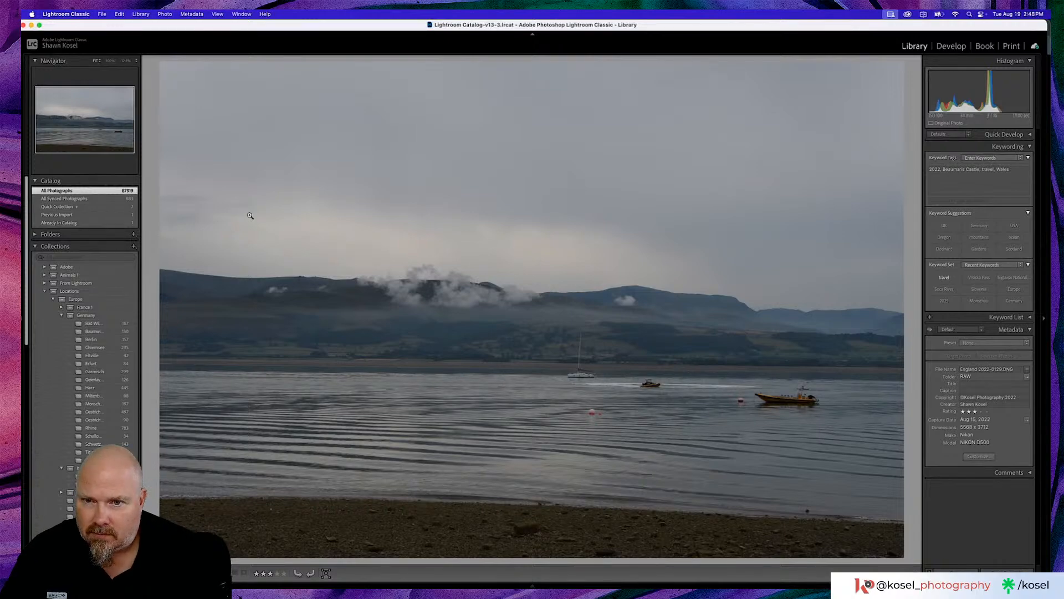
key(g)
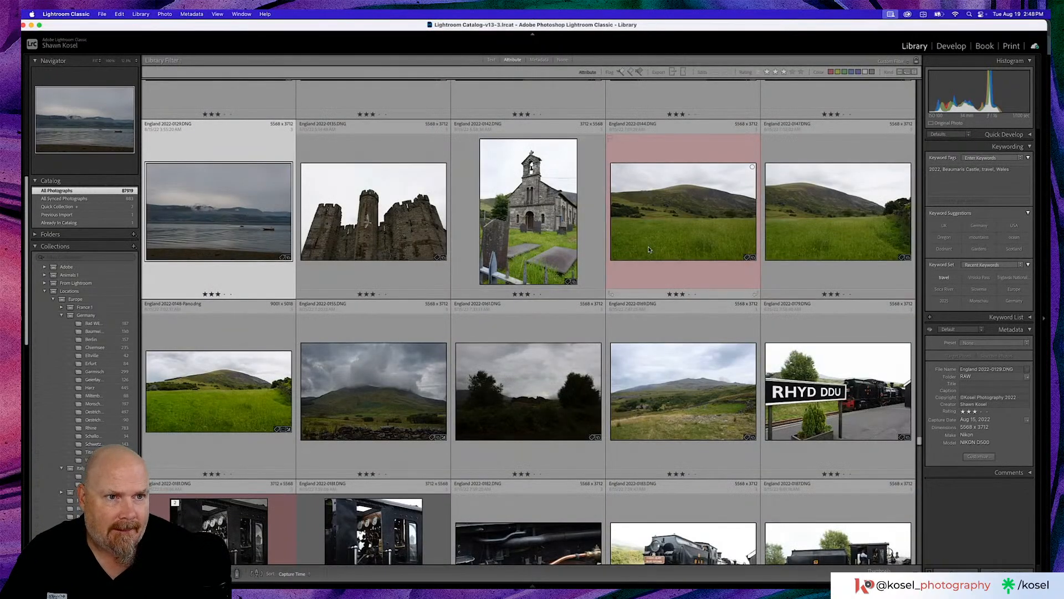
scroll(649, 249, up, 4)
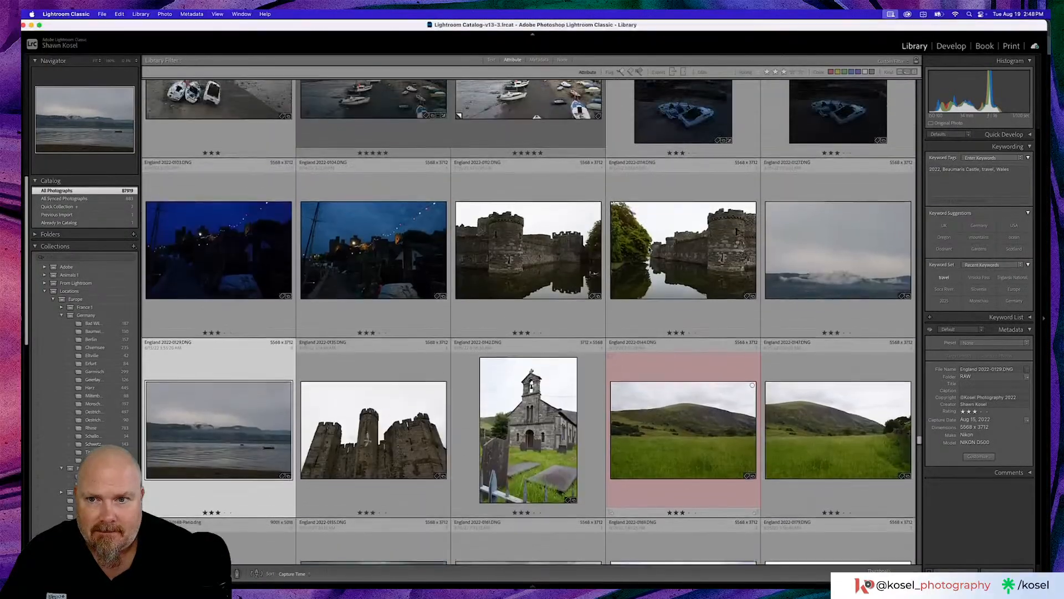
scroll(649, 250, up, 3)
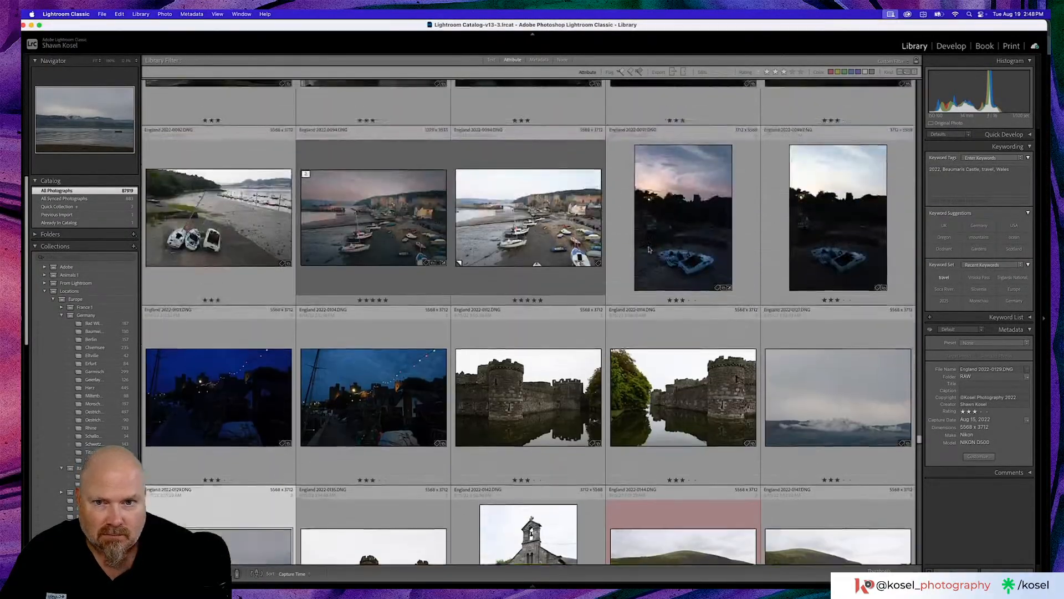
scroll(689, 298, down, 3)
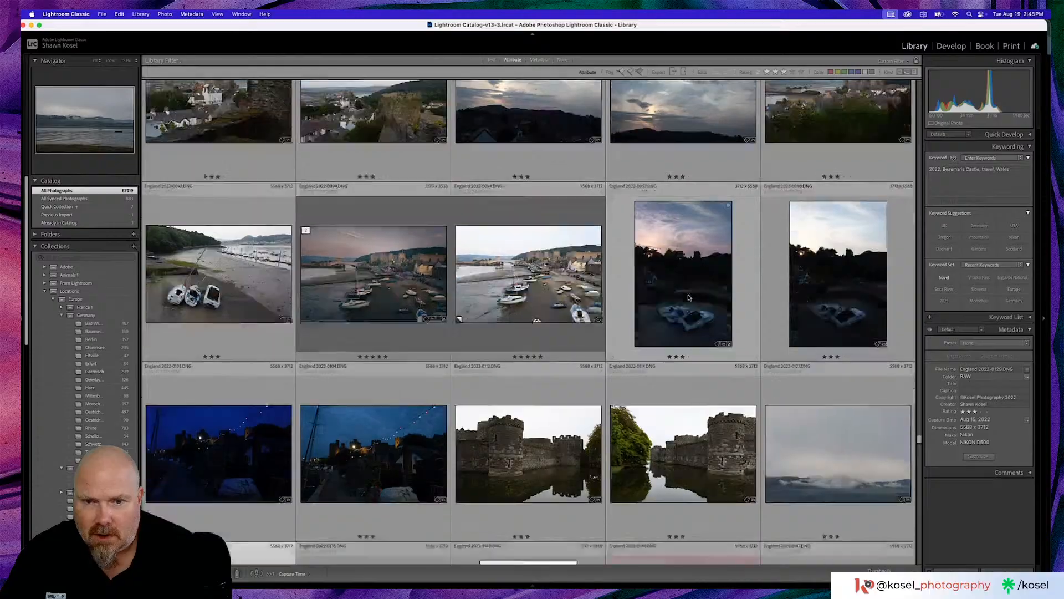
scroll(689, 298, down, 3)
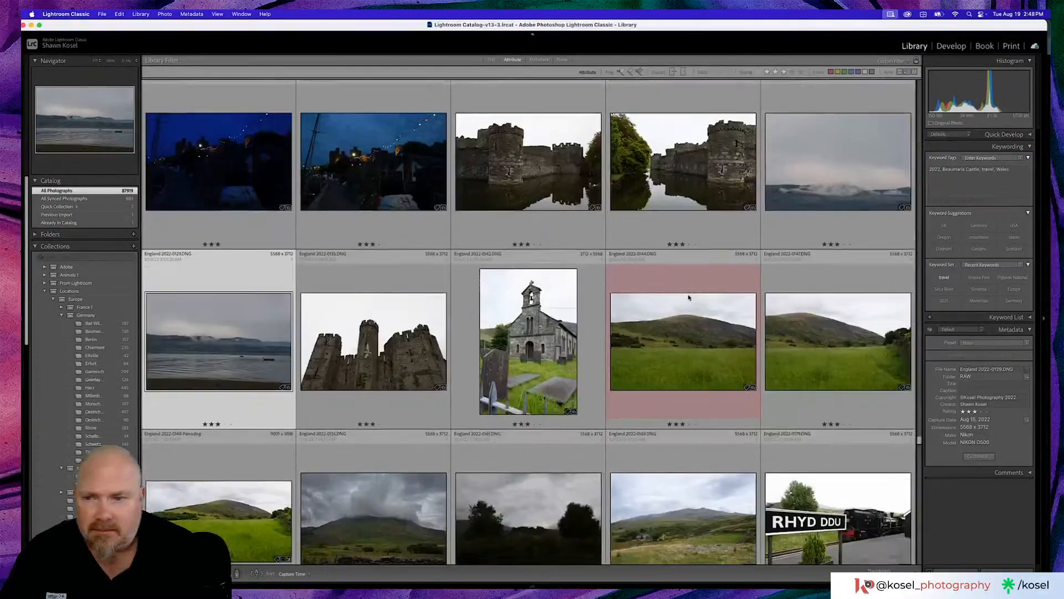
double_click(271, 337)
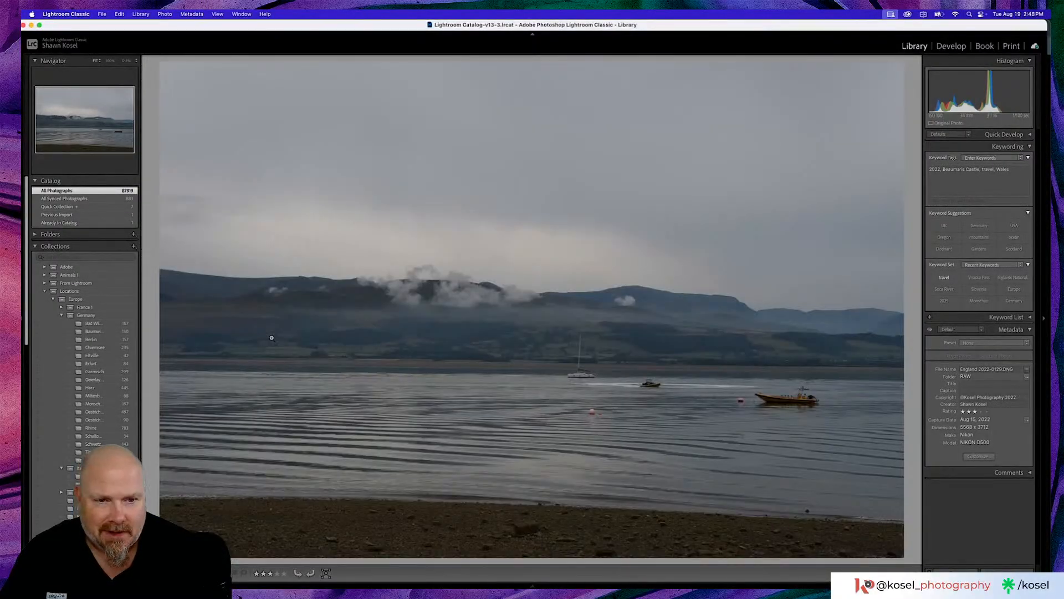
double_click(280, 334)
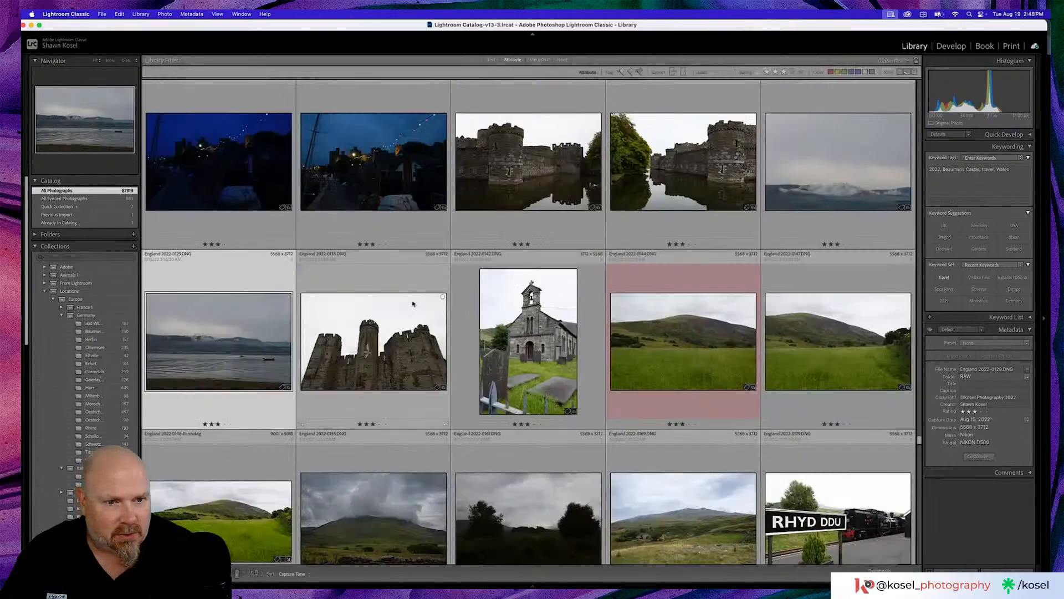
- Browse further through the England photos and preview the long-exposure photo of the pub interior
scroll(416, 304, down, 5)
scroll(417, 304, down, 8)
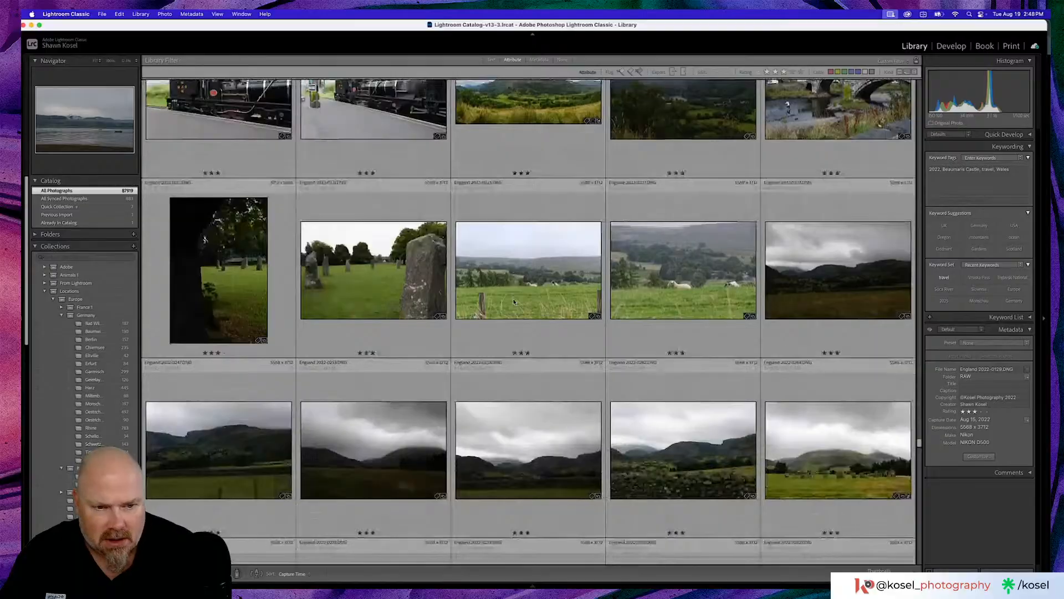
scroll(514, 302, down, 5)
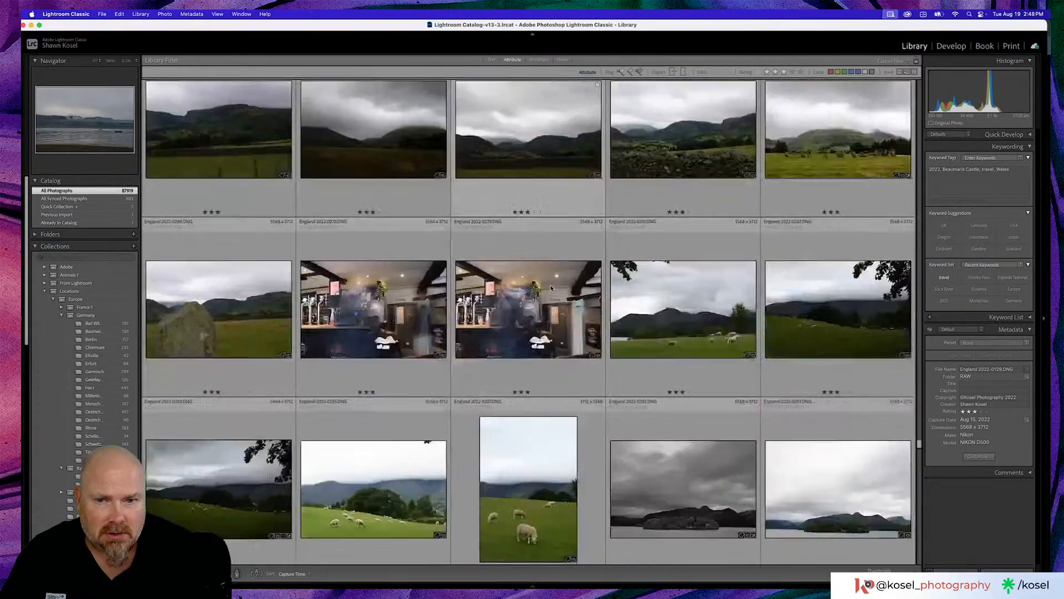
scroll(552, 288, down, 3)
double_click(541, 206)
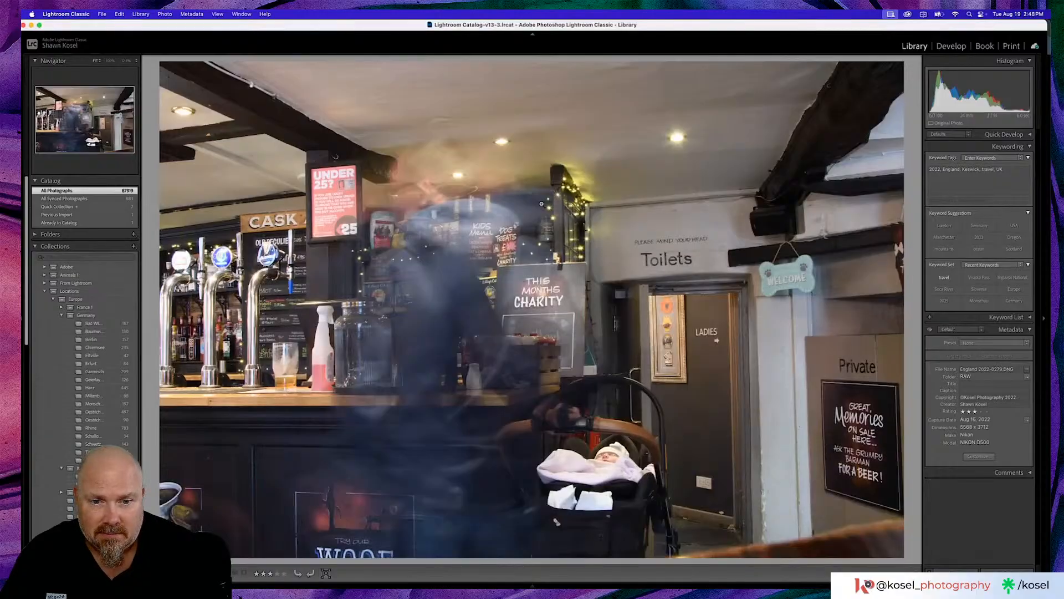
double_click(542, 203)
- Browse on to the Lake District landscapes and preview the photos of the resting sheep and the sunlit mountain valley
scroll(541, 205, down, 4)
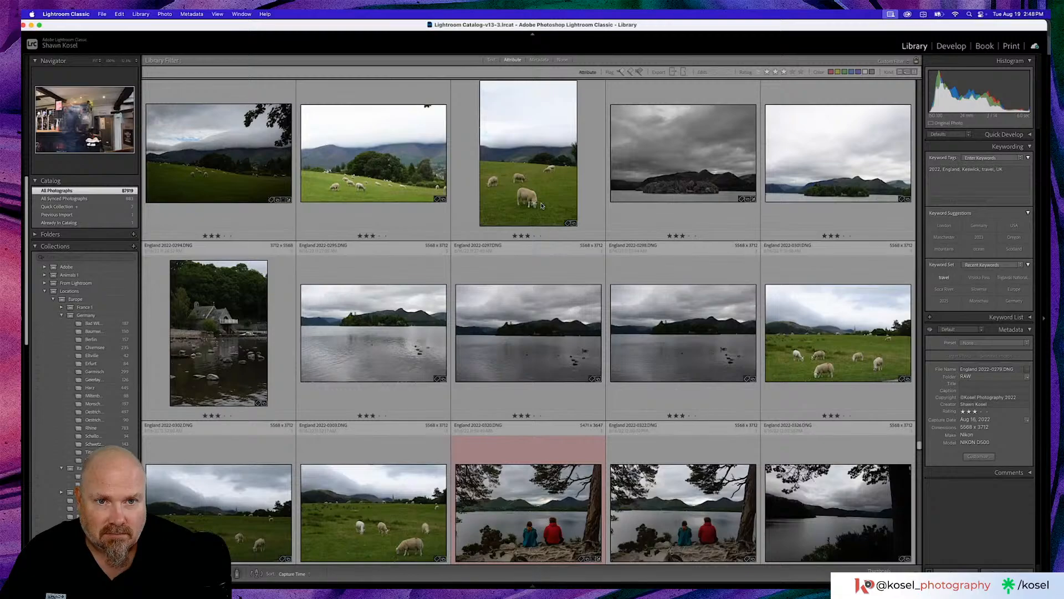
scroll(541, 205, down, 3)
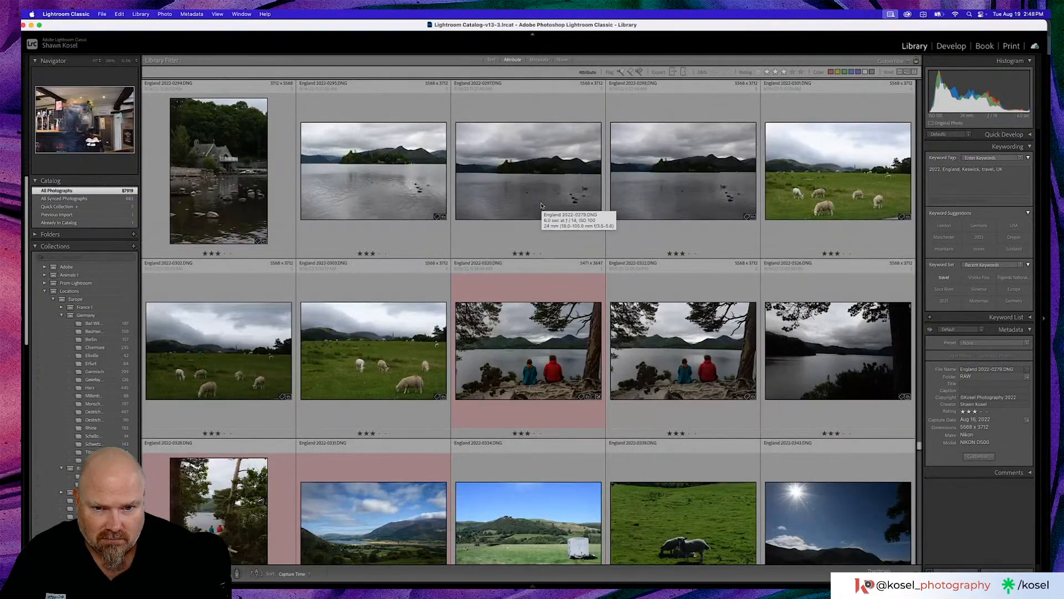
scroll(541, 205, down, 3)
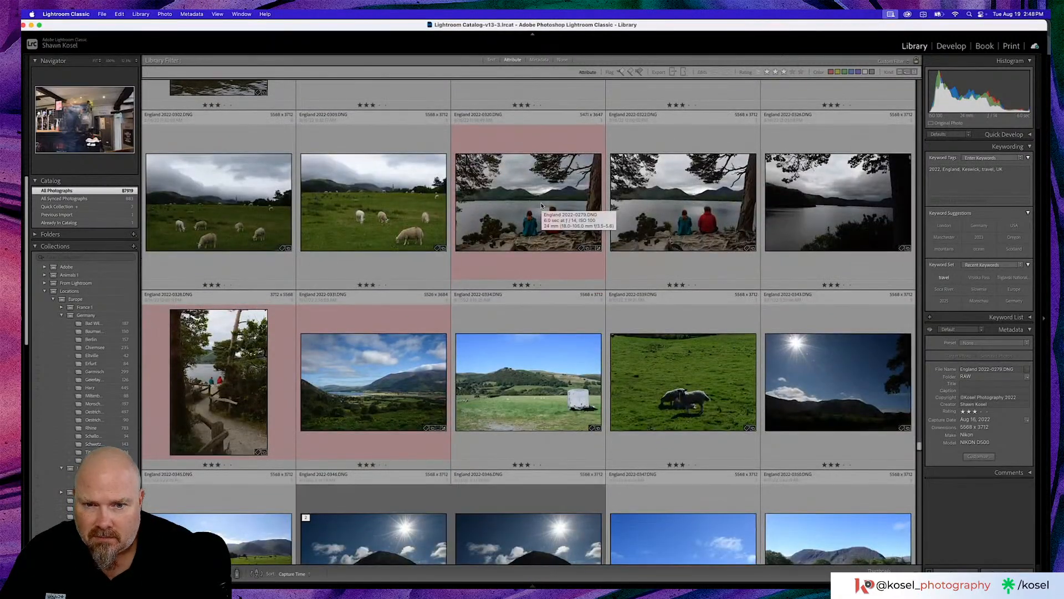
scroll(541, 205, down, 3)
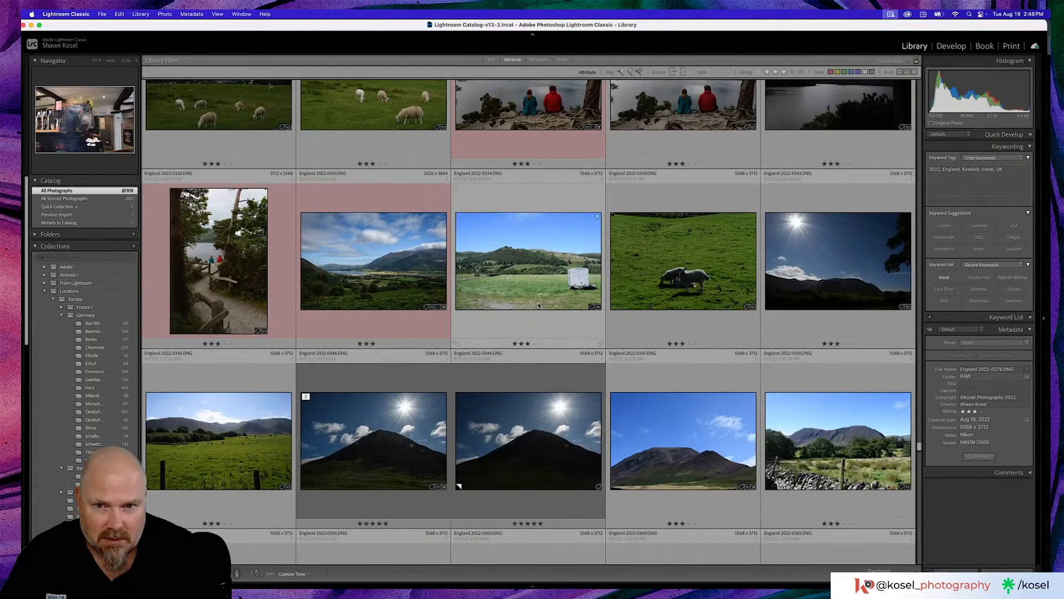
scroll(539, 305, down, 3)
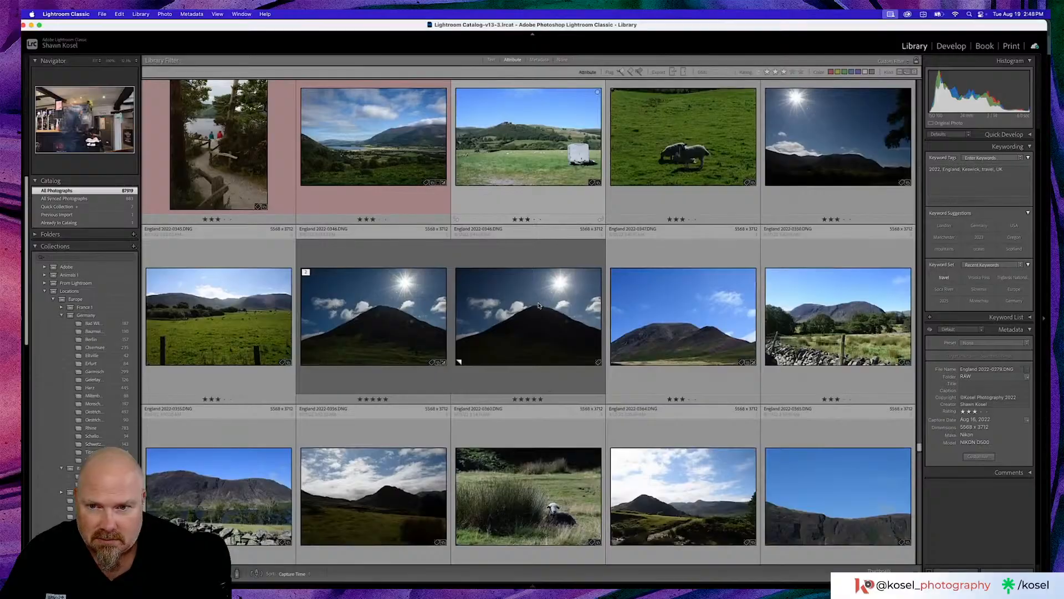
scroll(538, 305, down, 5)
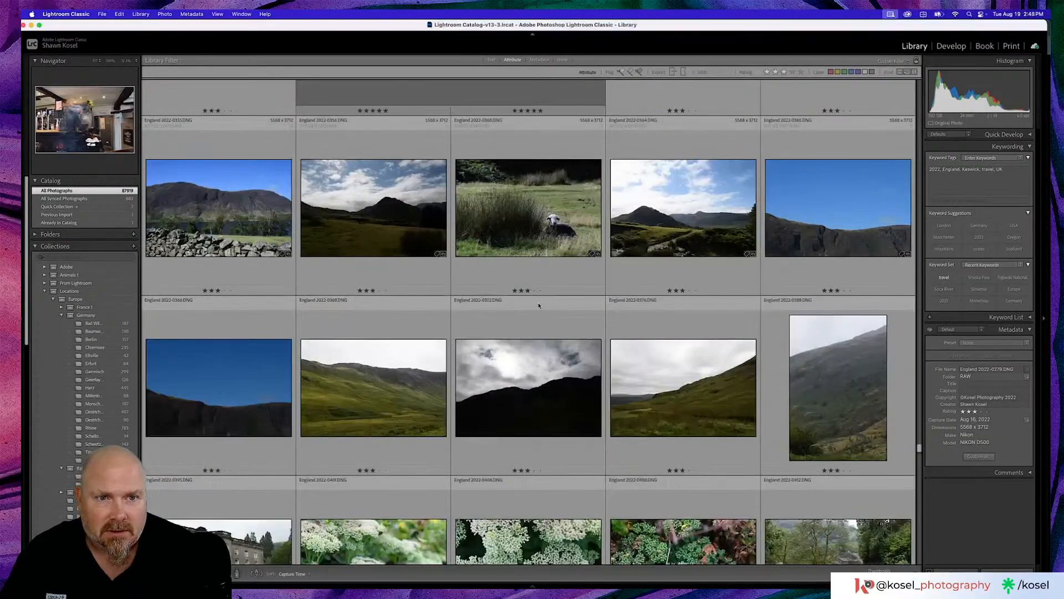
click(377, 293)
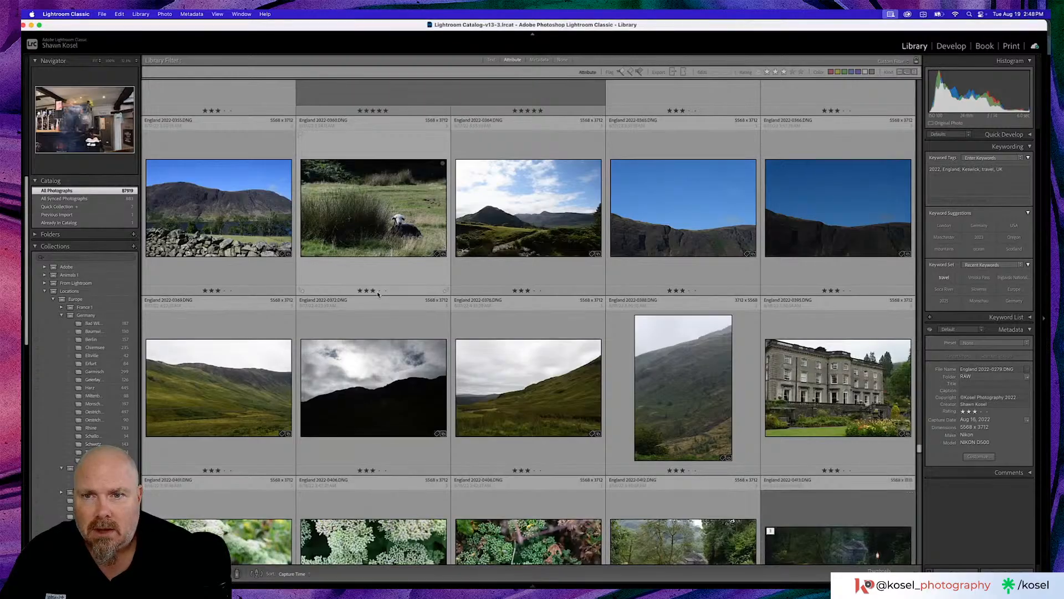
double_click(378, 228)
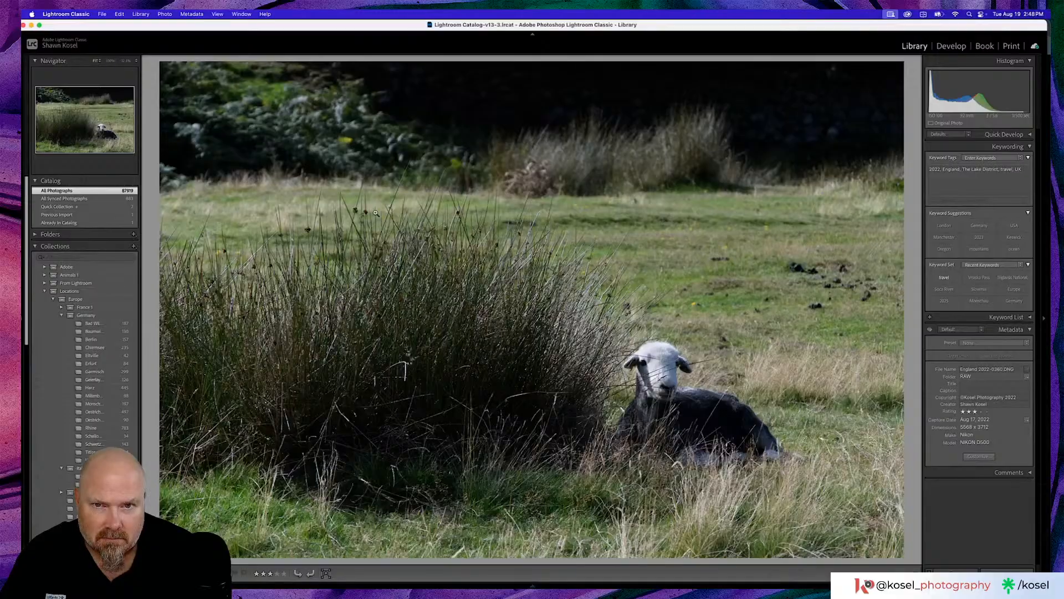
key(Right)
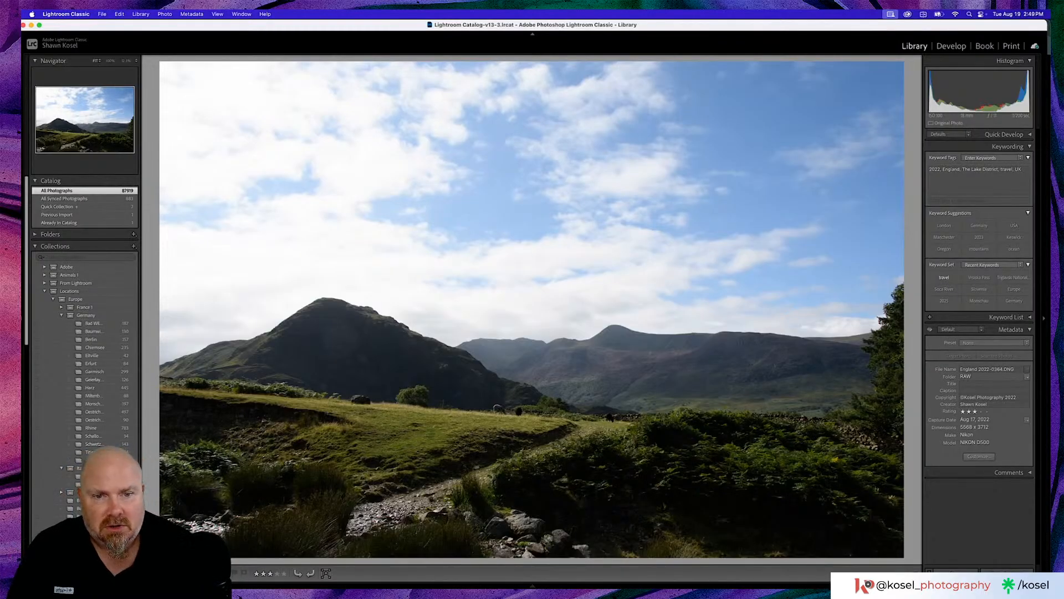
key(g)
- Look through the remaining England city photos, the spider close-ups and the blacksmith shop pictures, then jump ahead to the Oregon coast photos
scroll(407, 206, down, 5)
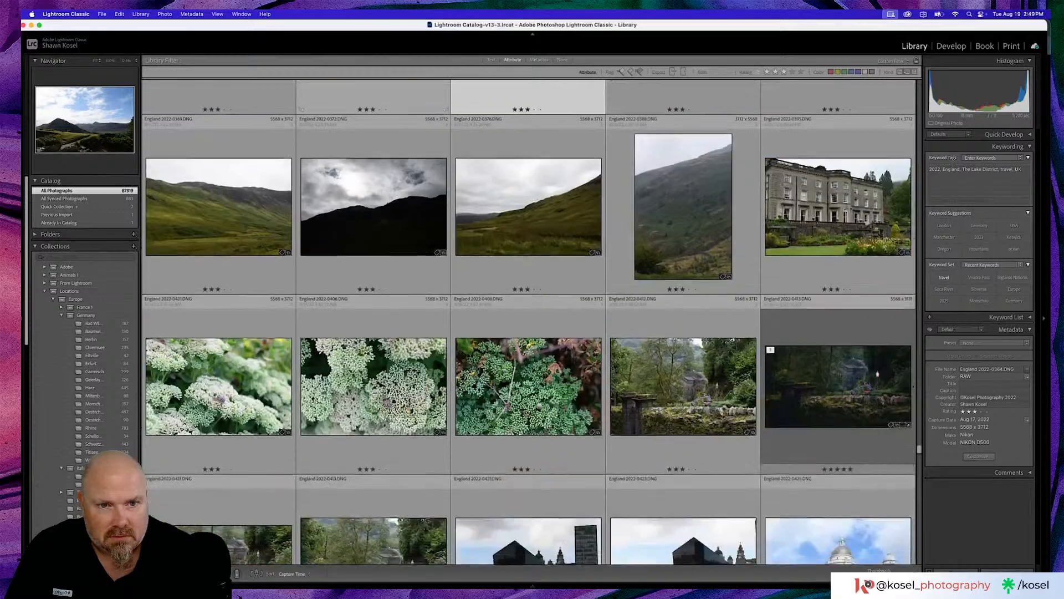
scroll(411, 214, down, 3)
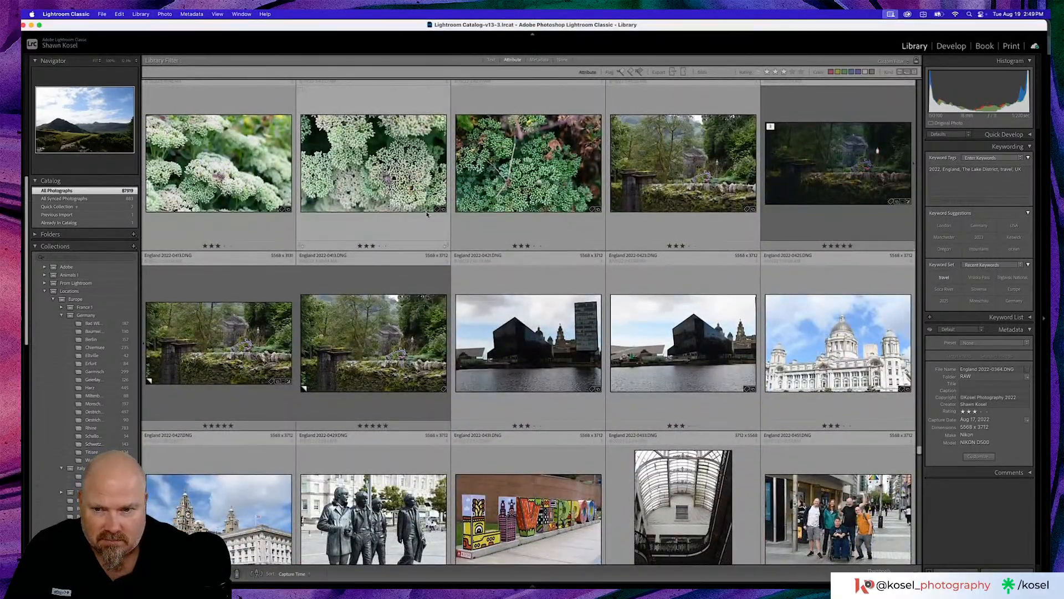
scroll(426, 215, down, 5)
scroll(427, 214, down, 5)
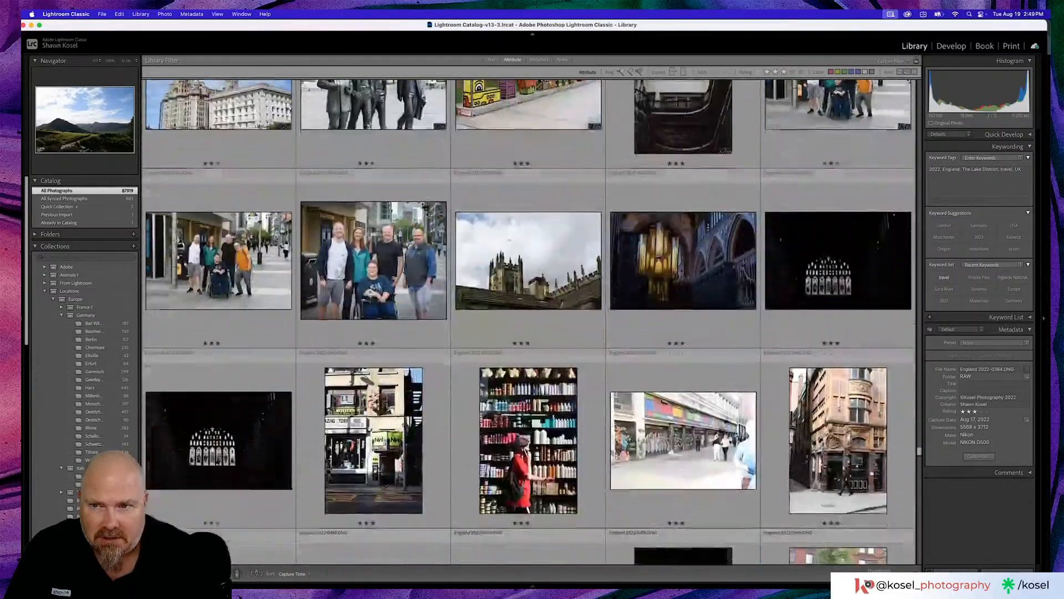
scroll(427, 214, down, 5)
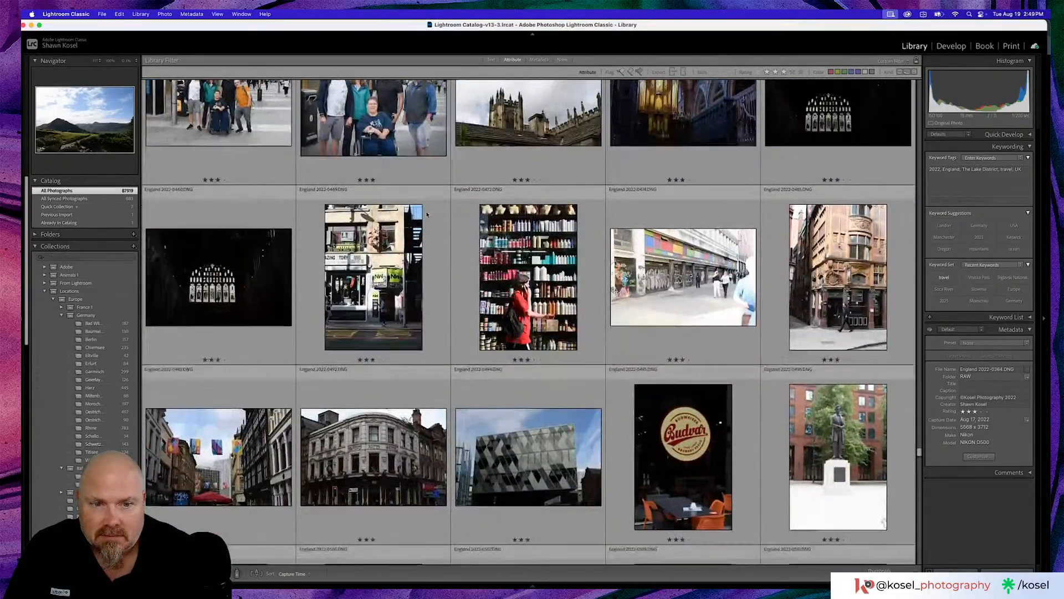
scroll(460, 216, down, 5)
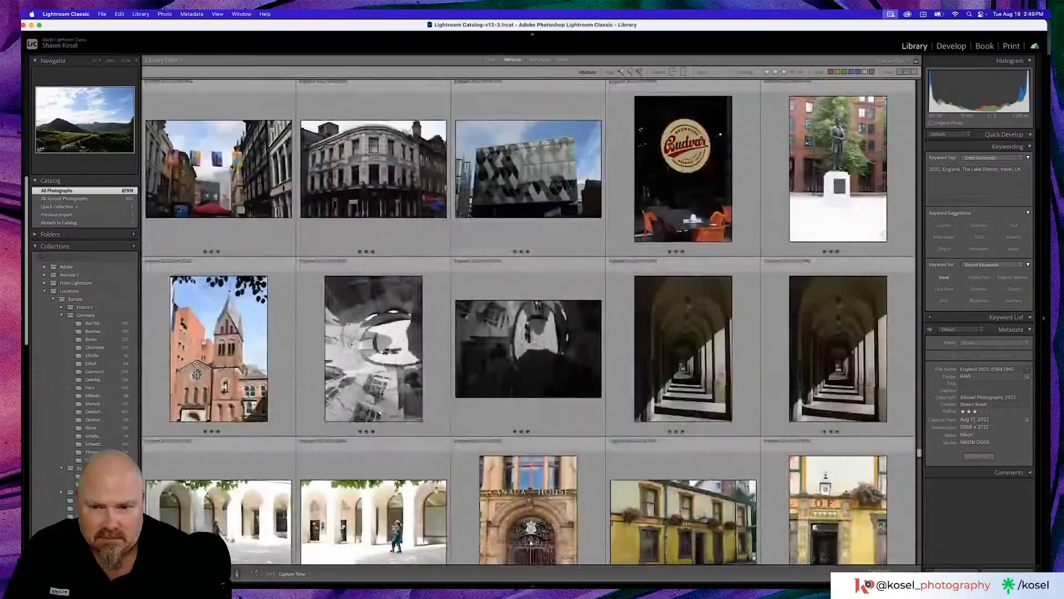
scroll(487, 216, down, 2)
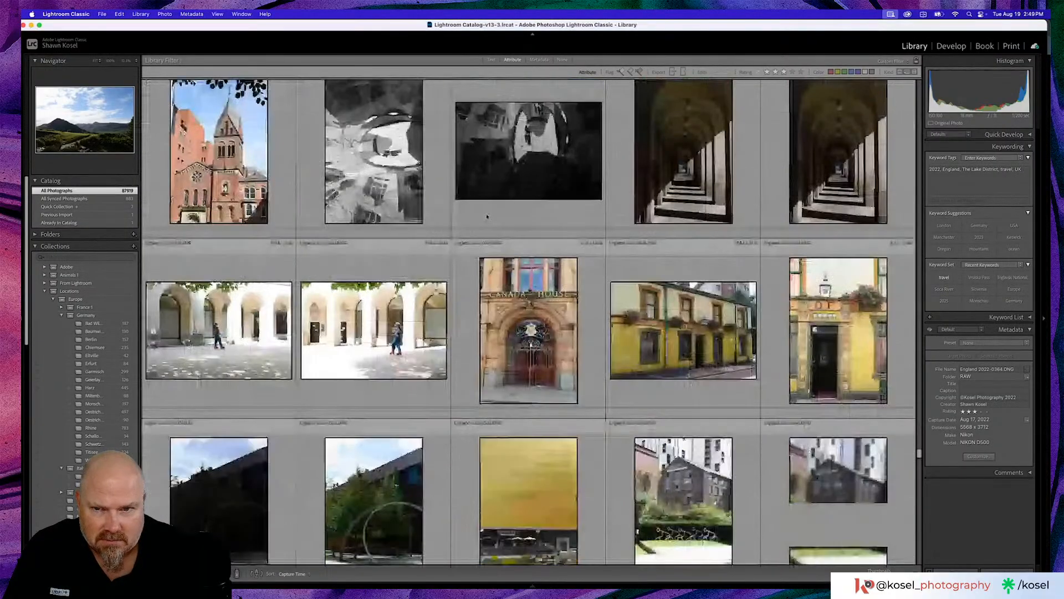
scroll(488, 216, down, 7)
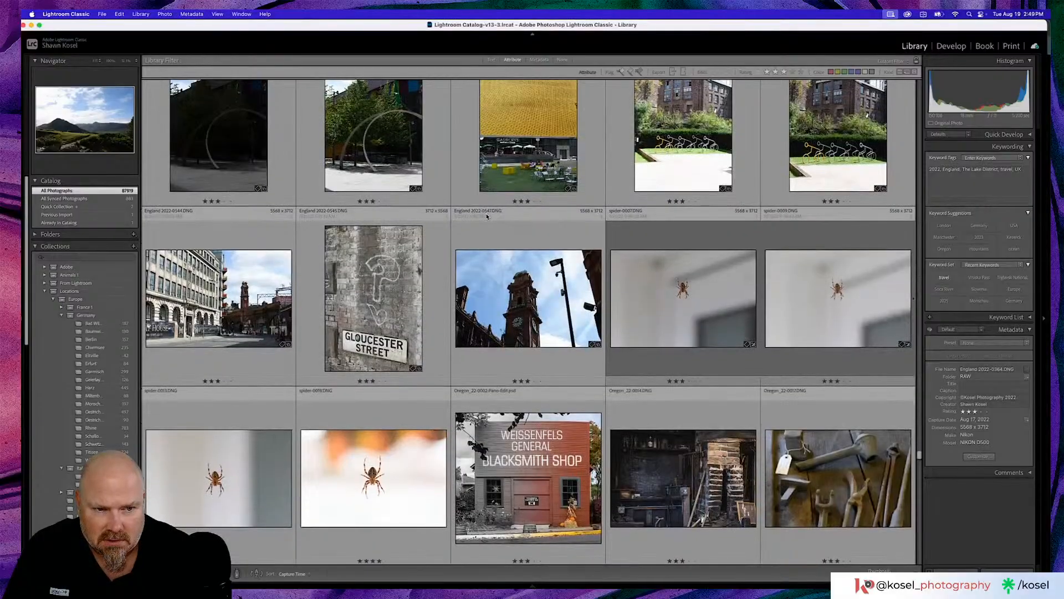
scroll(697, 298, down, 4)
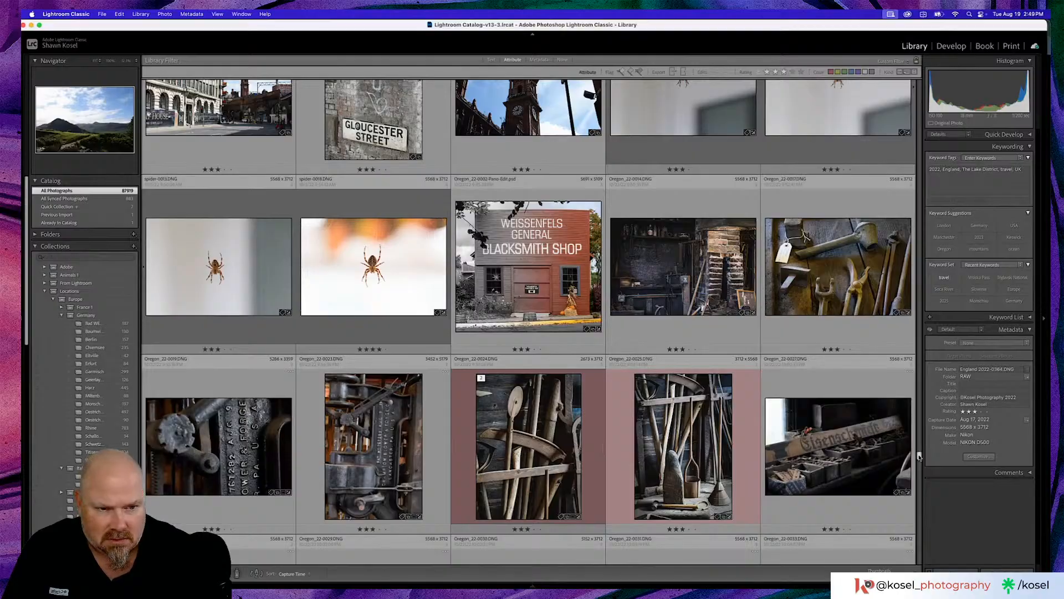
drag(919, 456, 918, 464)
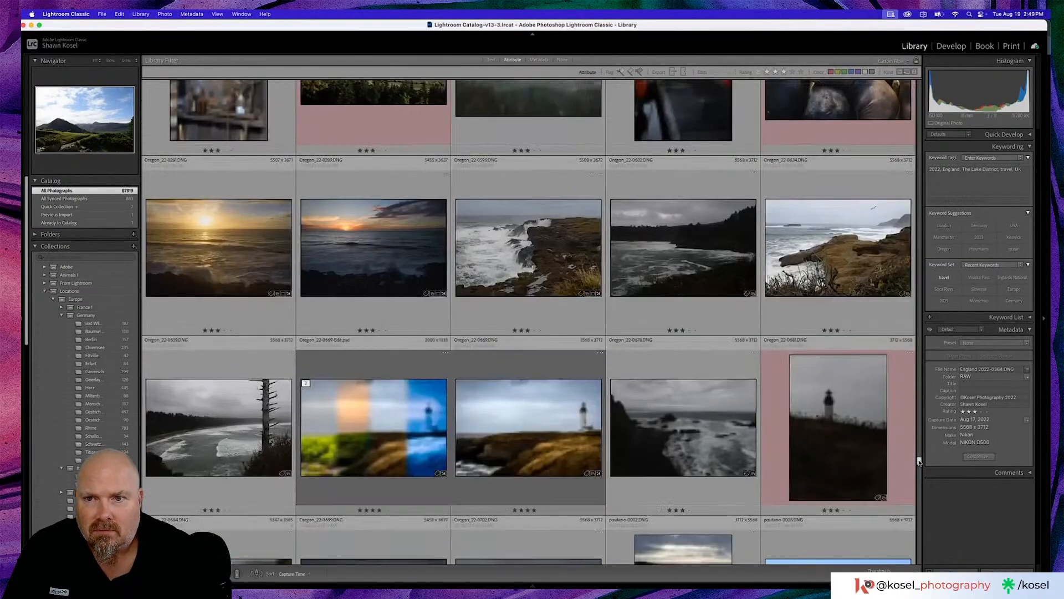
- Preview the two Oregon ocean sunset photos and return to the one with the sun at the horizon beneath dark clouds
scroll(466, 455, up, 3)
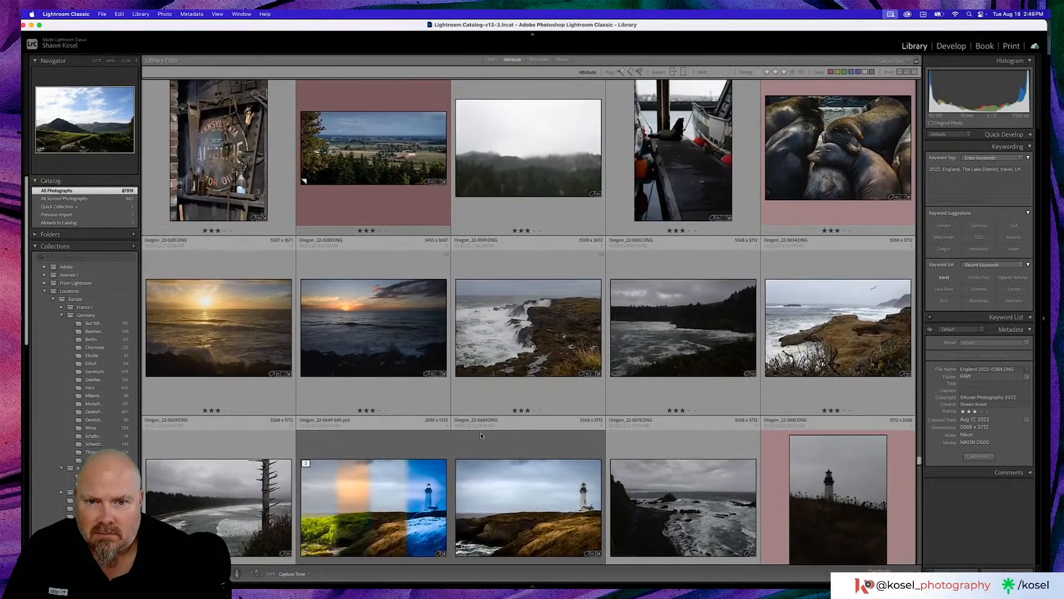
scroll(480, 434, up, 2)
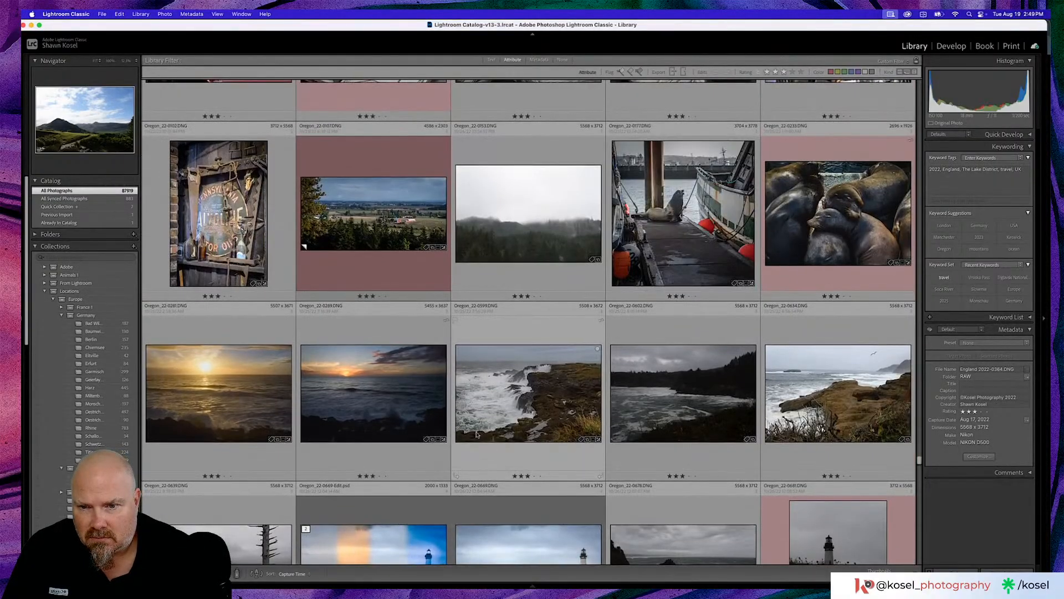
double_click(357, 387)
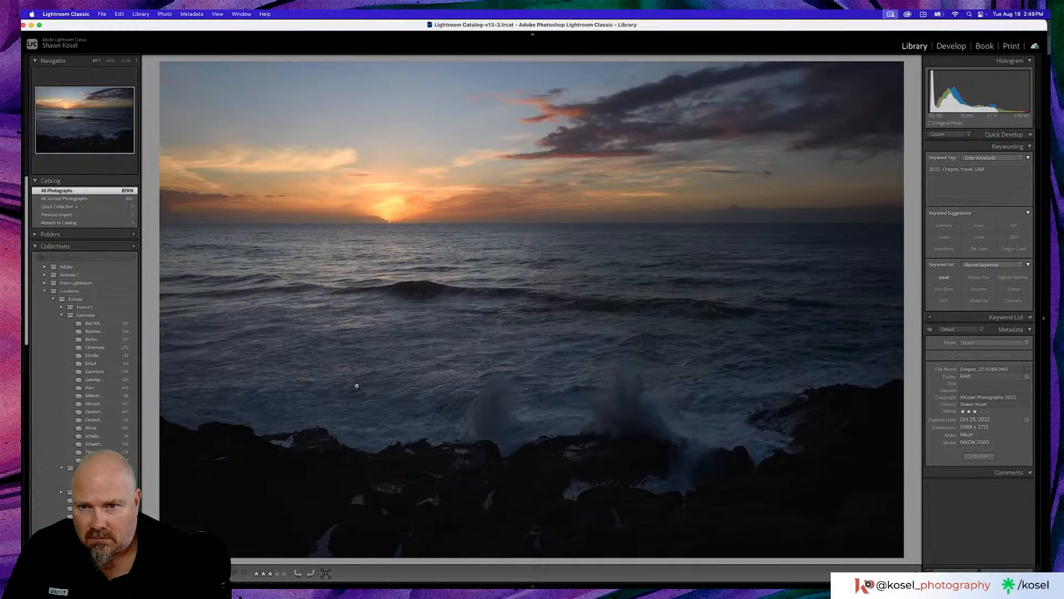
key(Left)
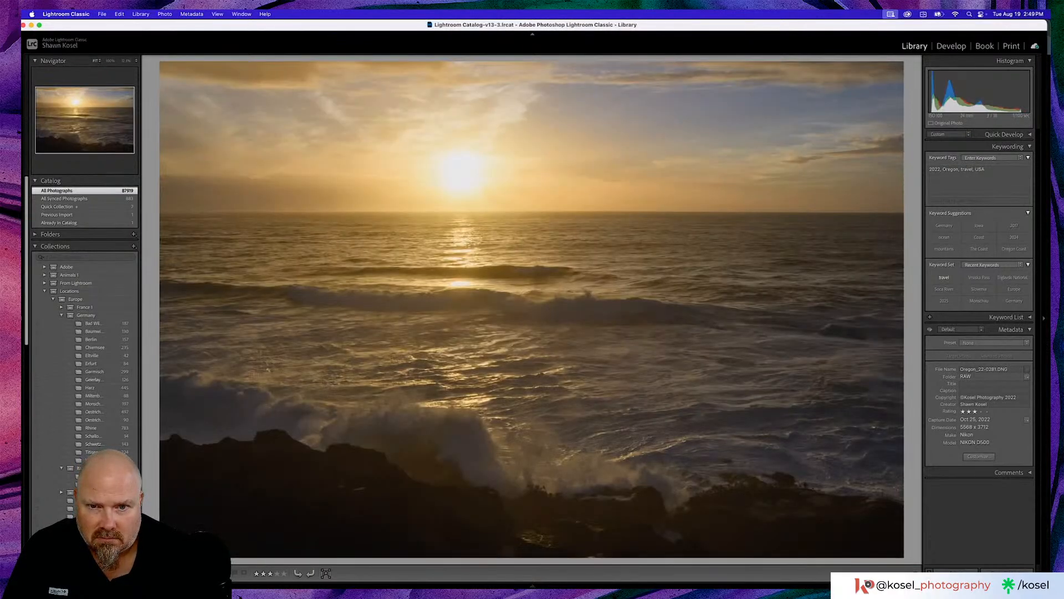
key(Right)
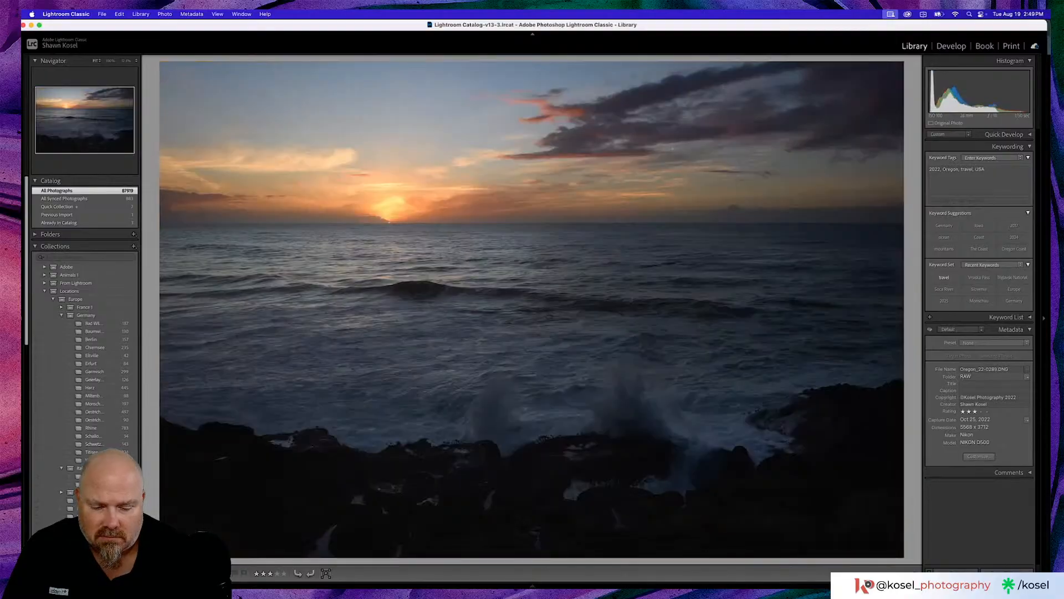
- Preview the Oregon harbor photo of the seal on the dock and the close-up of the sleeping sea lions
key(g)
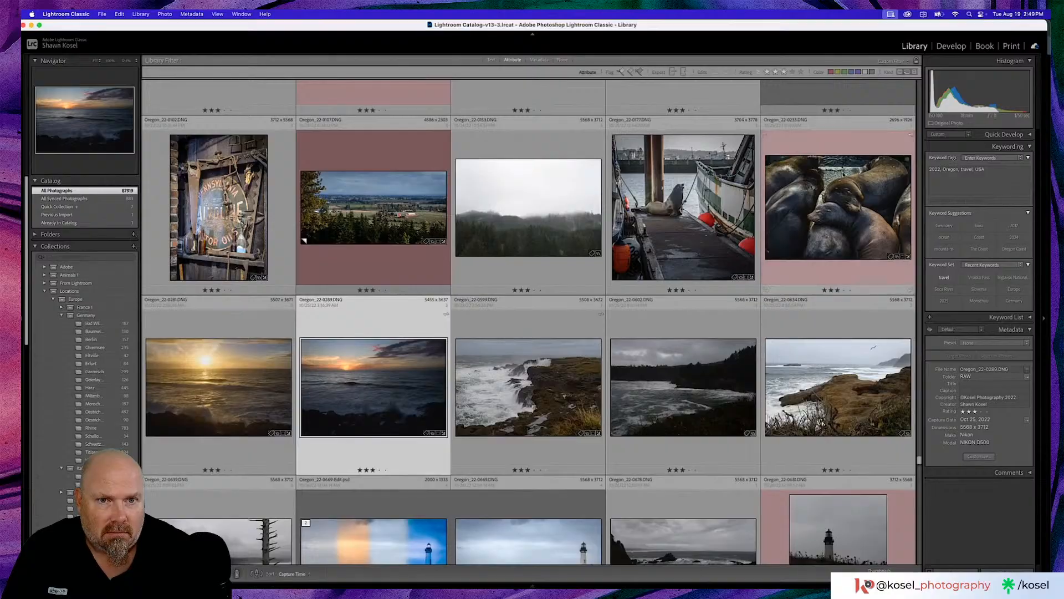
double_click(661, 218)
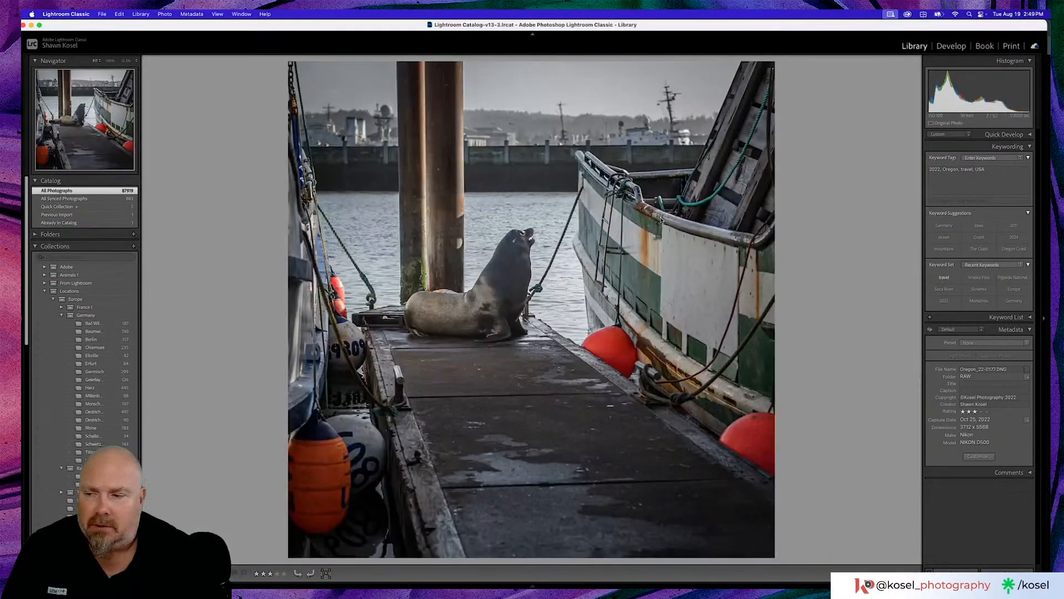
key(Right)
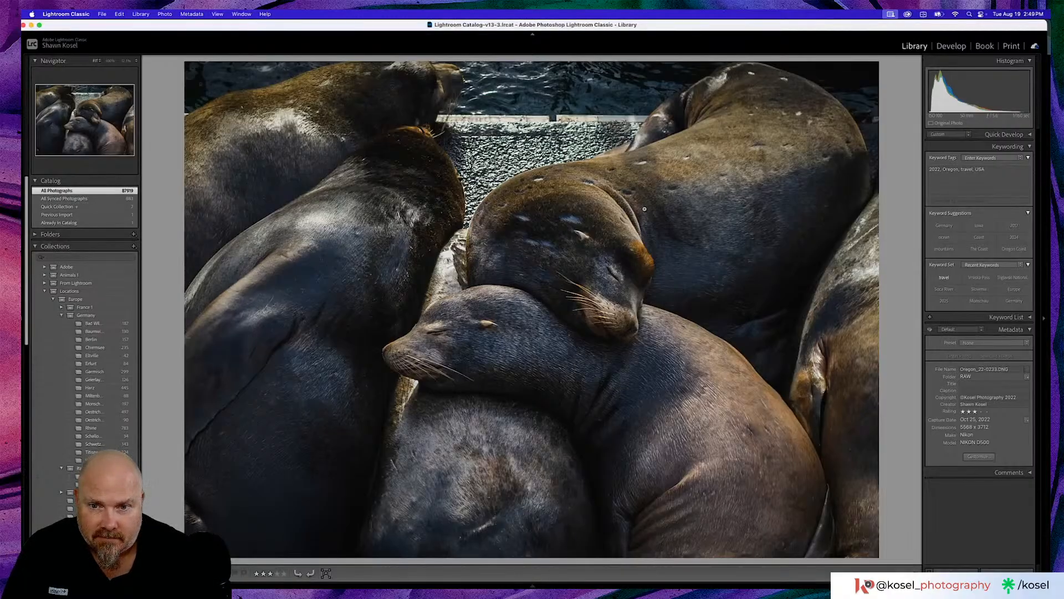
key(g)
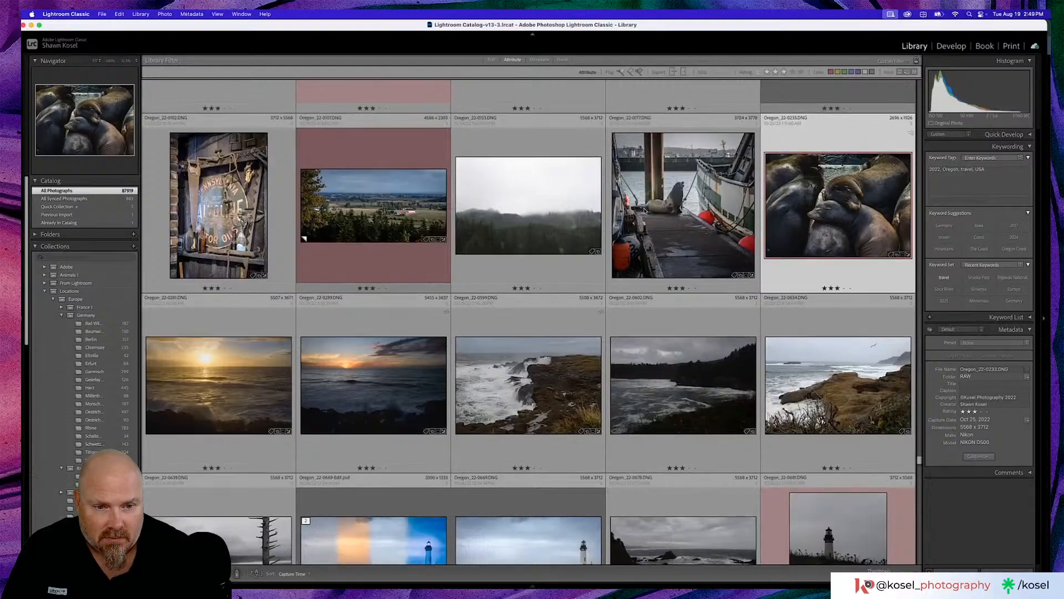
- Browse past the Oregon lighthouse and coast photos to the Positano series and select the dark hillside shot postiano-0018.DNG
scroll(645, 211, down, 3)
scroll(645, 211, down, 4)
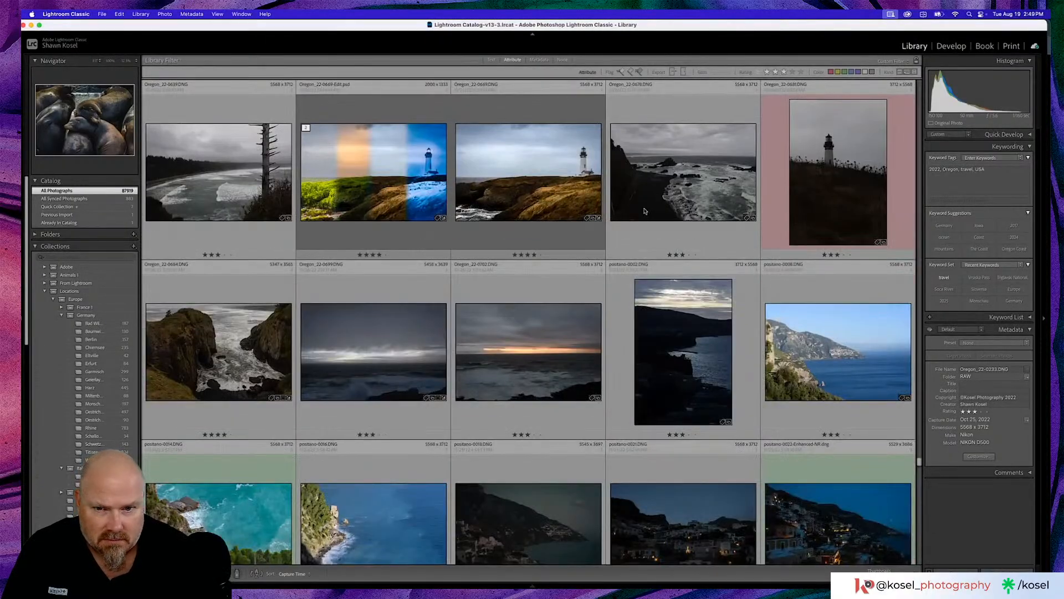
scroll(644, 211, down, 3)
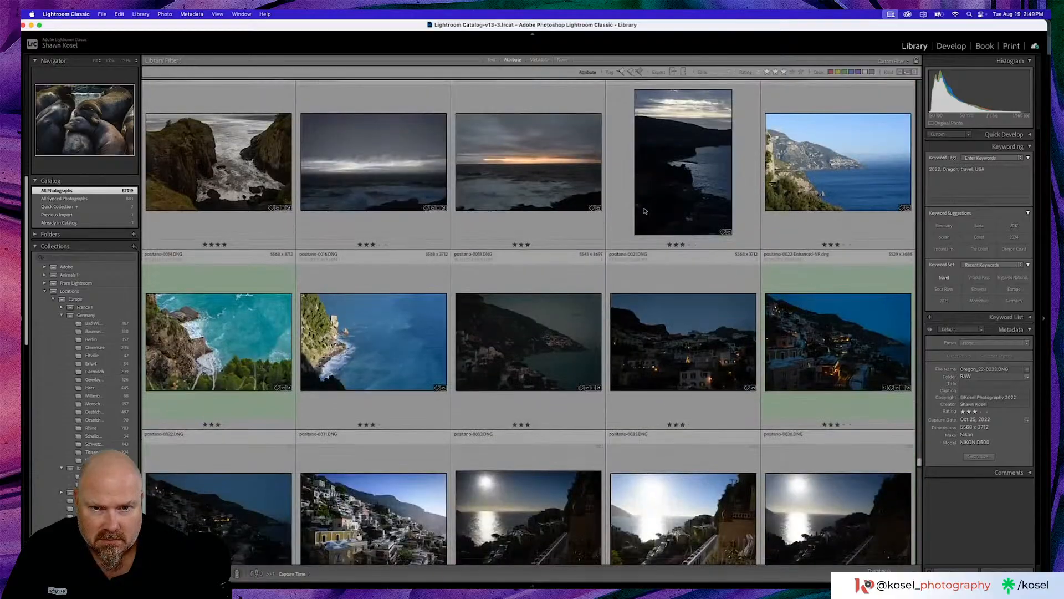
scroll(644, 210, down, 1)
click(697, 278)
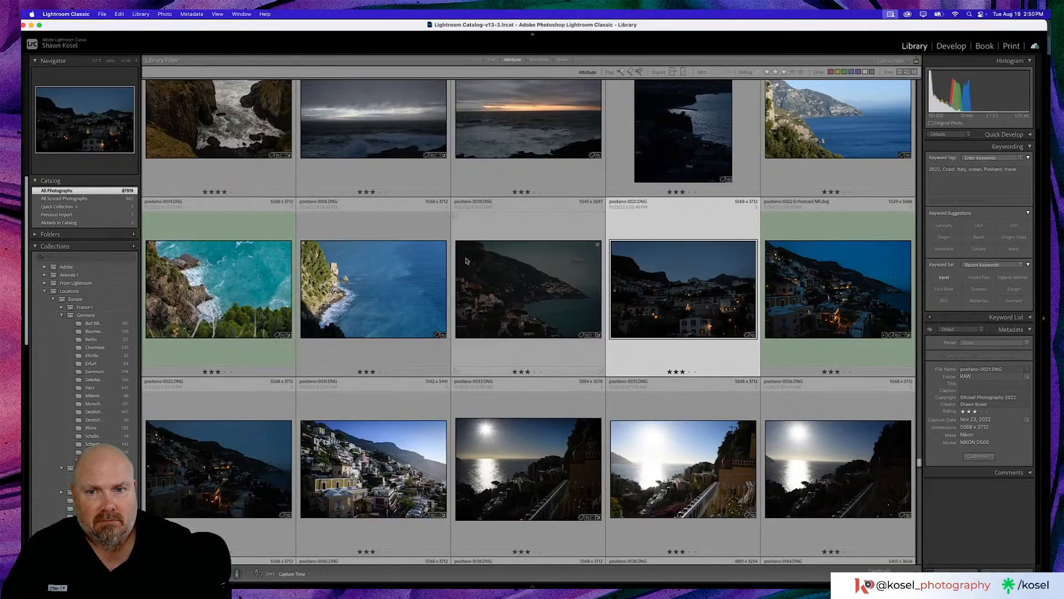
key(Left)
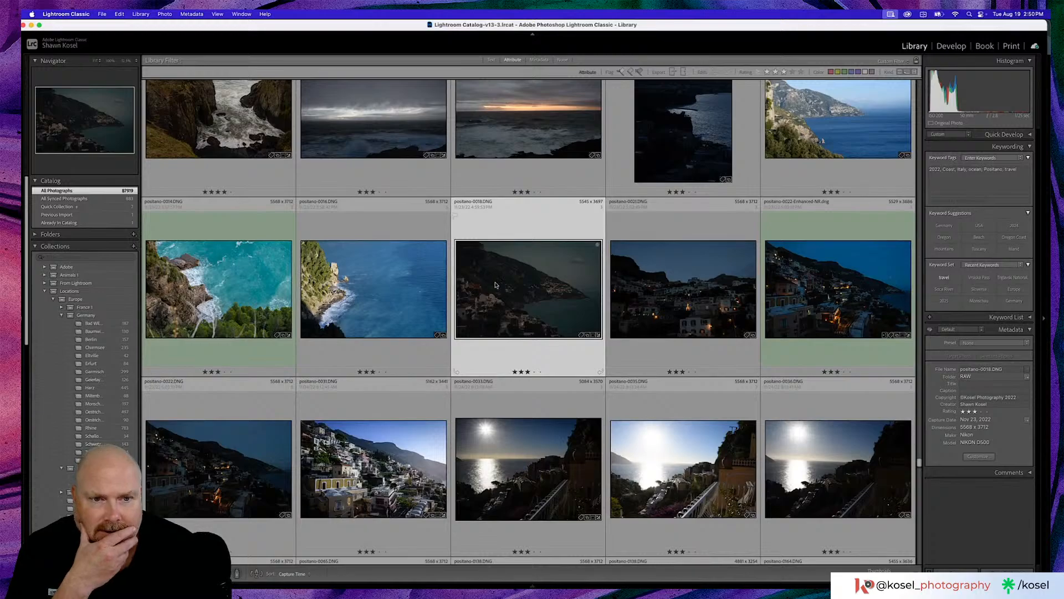
- Browse further through the Positano series and preview the daytime mountain and bay photos up to the one with the cyclist on the road
scroll(497, 285, down, 3)
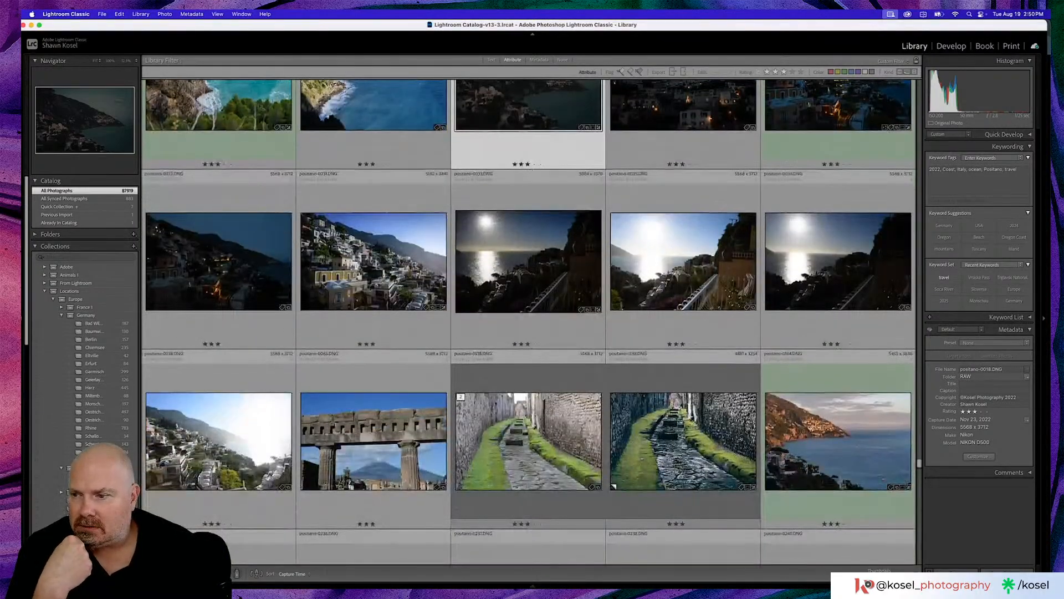
scroll(498, 285, down, 3)
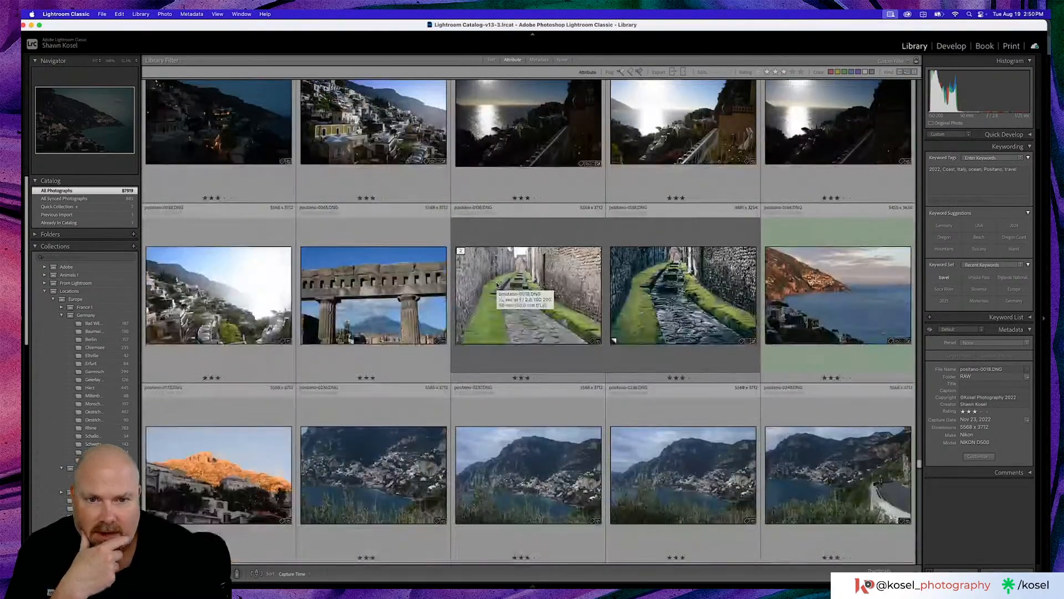
scroll(498, 286, down, 3)
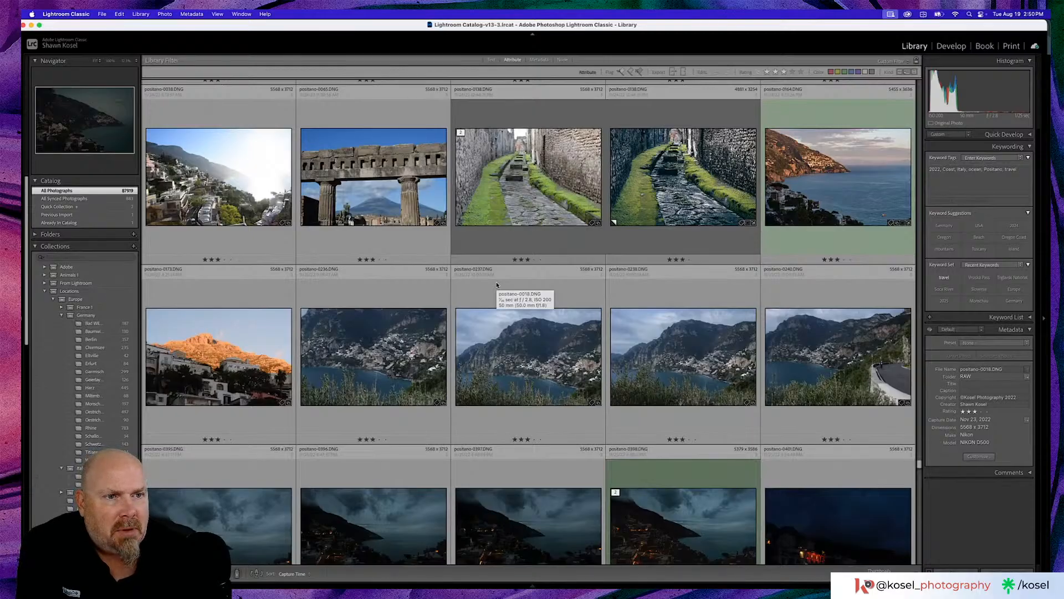
double_click(393, 365)
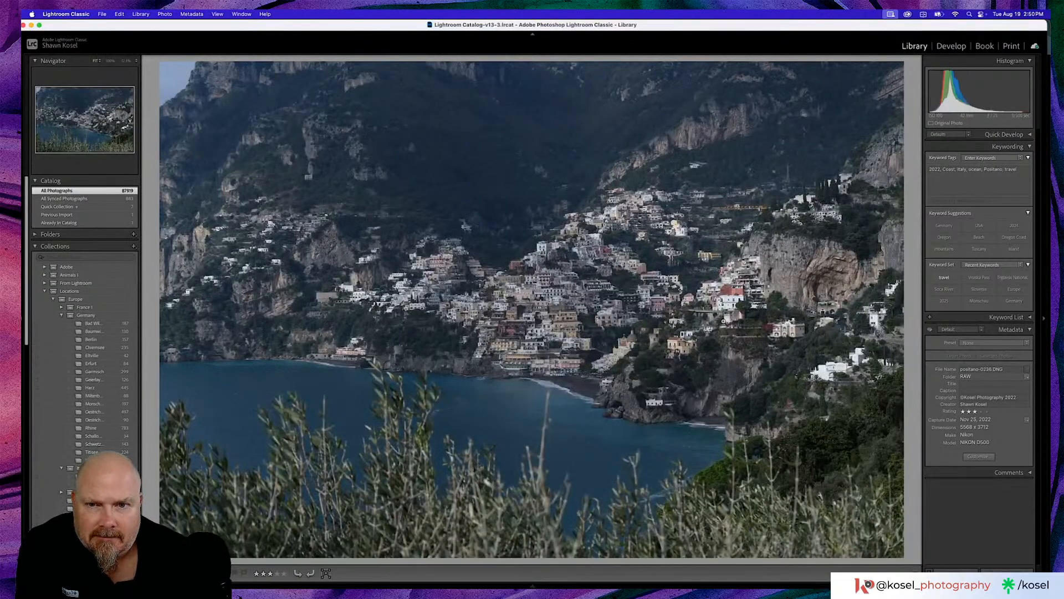
key(Right)
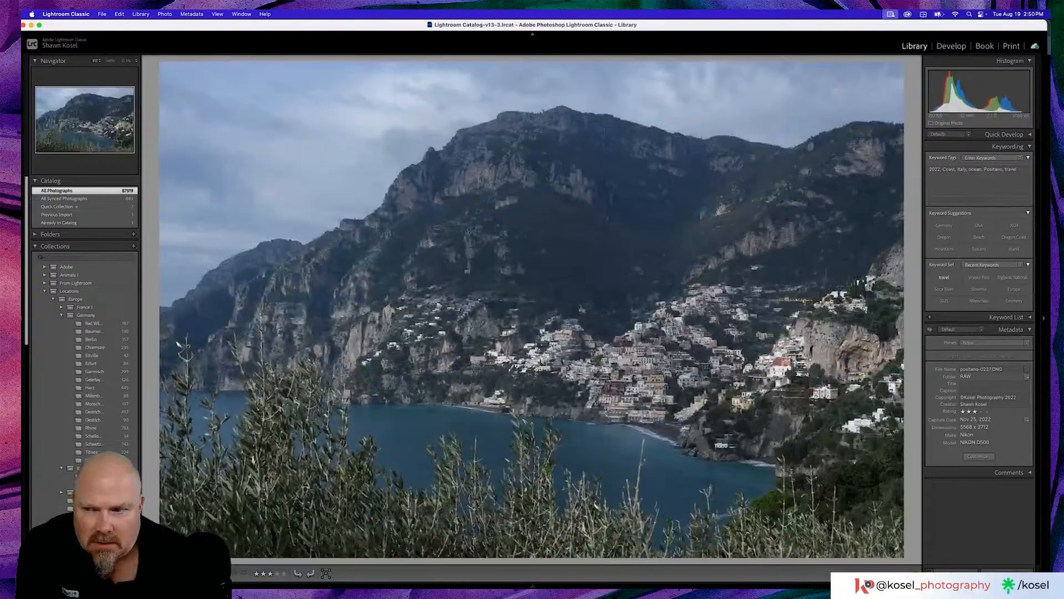
key(Right)
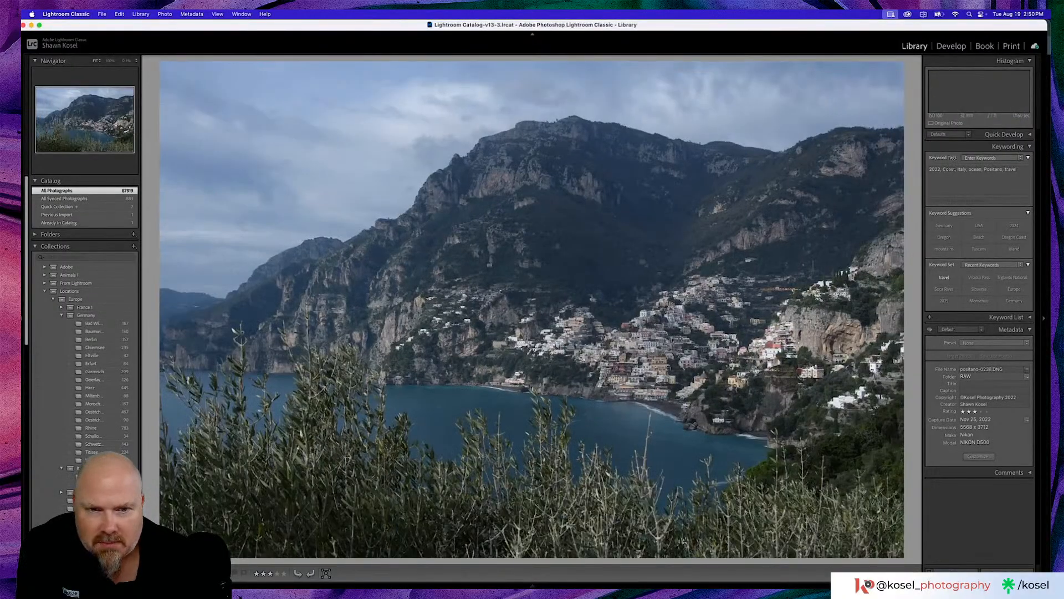
key(Right)
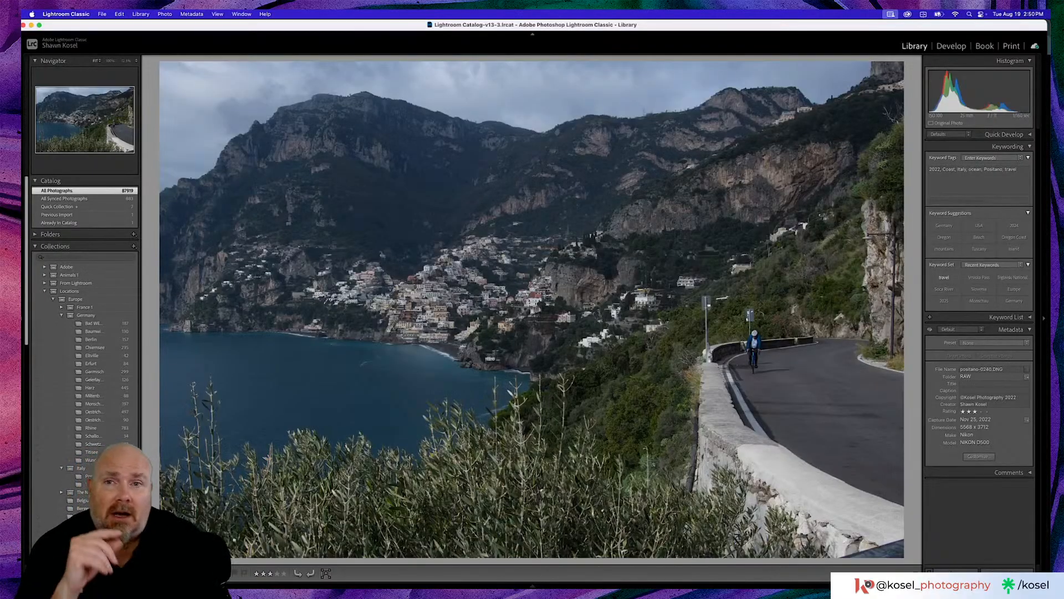
- Switch to Chrome, close the enlarged insect photo and show the World Photography Day 2025 Theme page
key(super+Tab)
key(super+Tab)
key(super+Tab)
key(super+Tab)
key(super+Tab)
key(super+Tab)
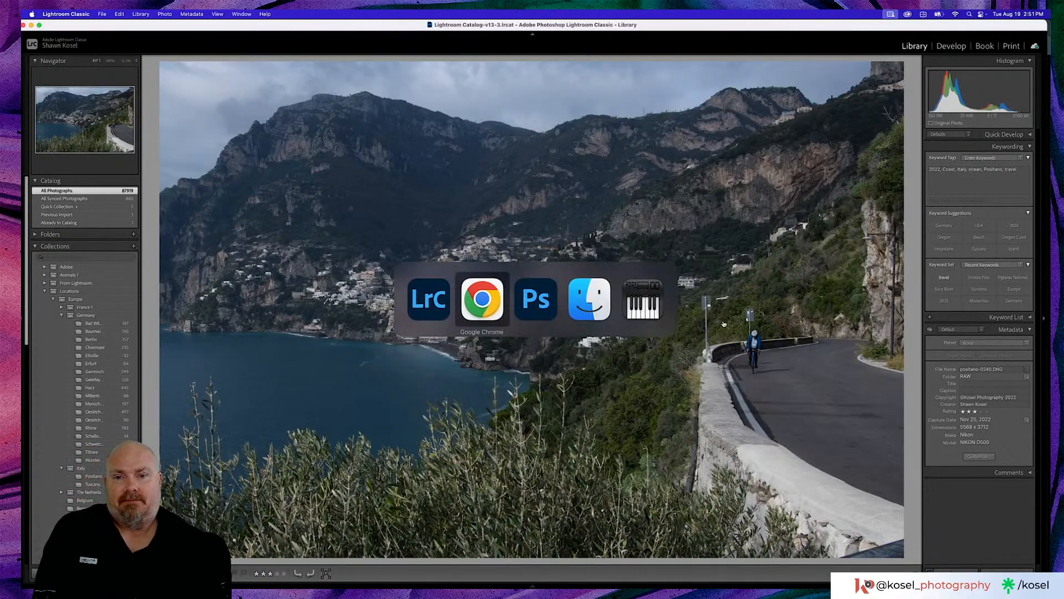
key(super+Tab)
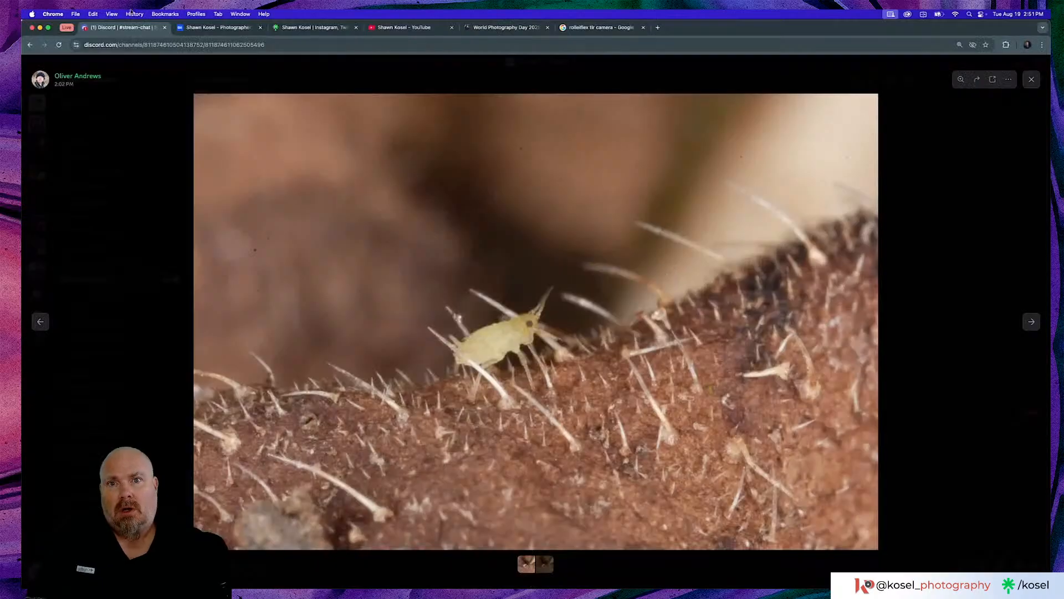
click(944, 133)
click(512, 28)
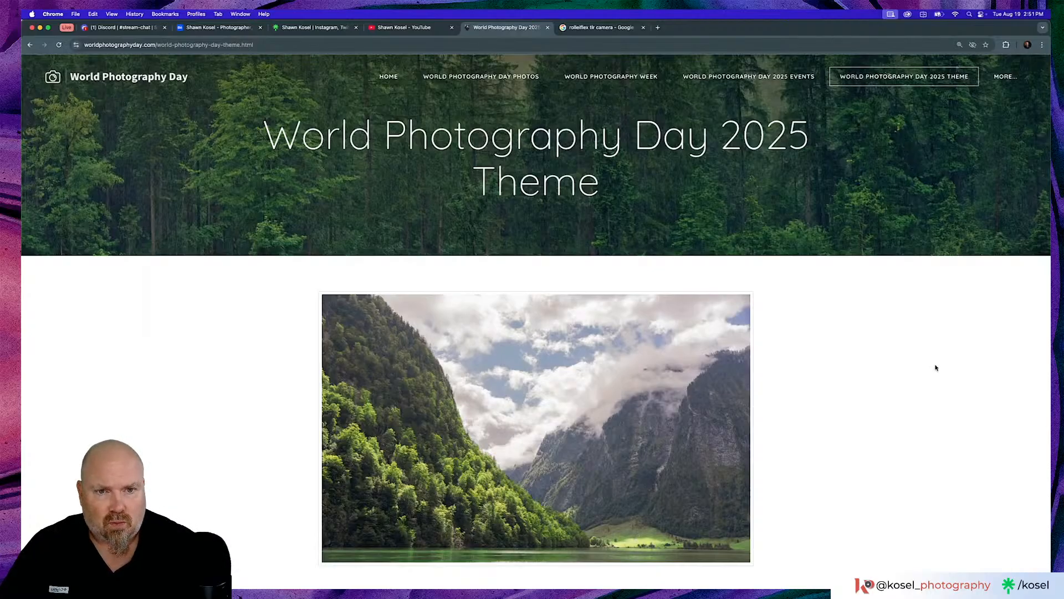
scroll(936, 367, down, 8)
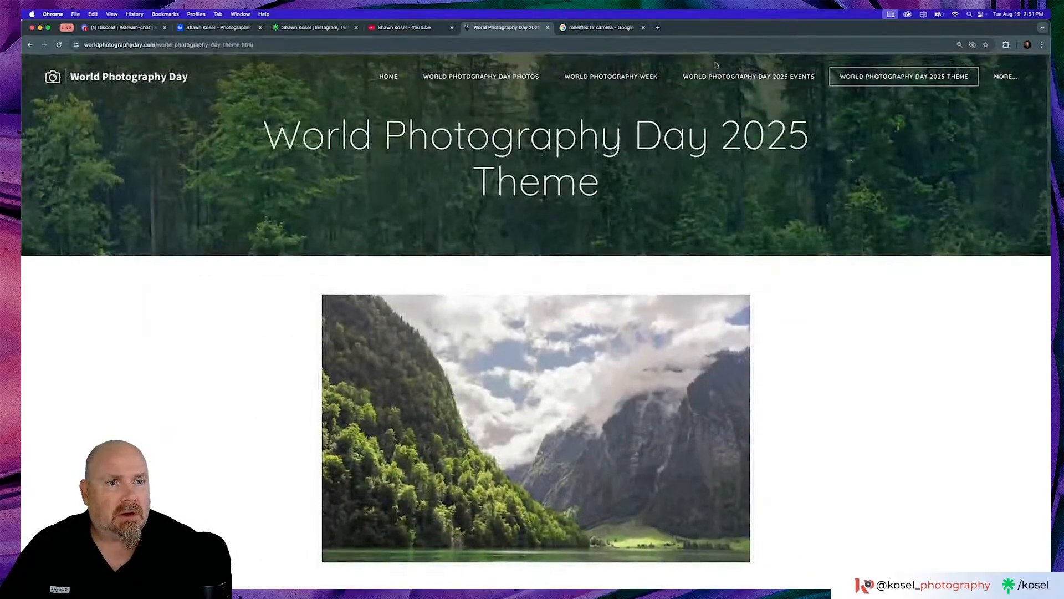
- Open the About World Photography Day page and read its history and August 19th sections
mouse_move(1003, 78)
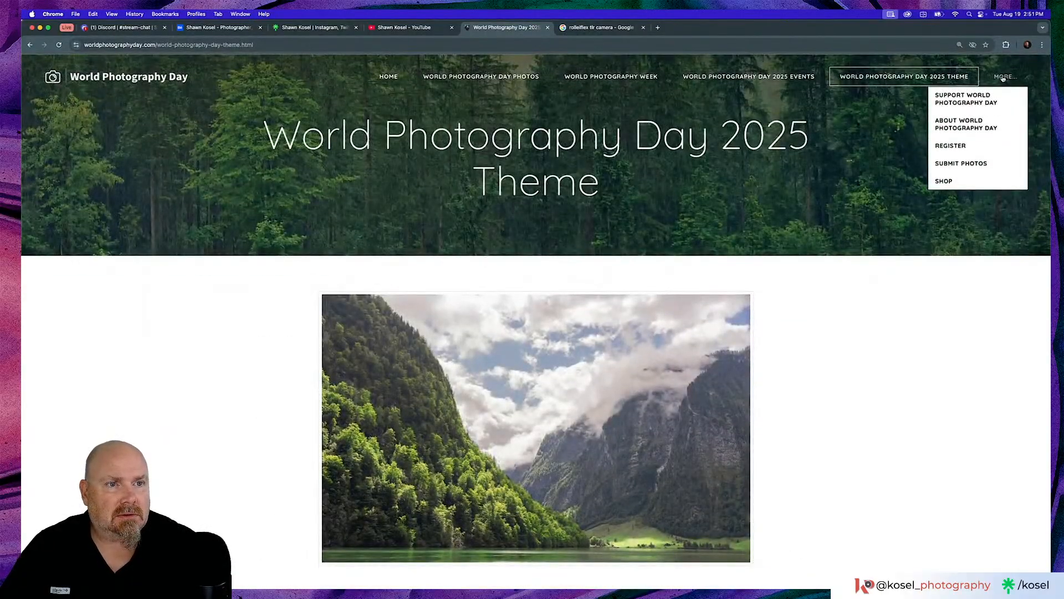
click(966, 124)
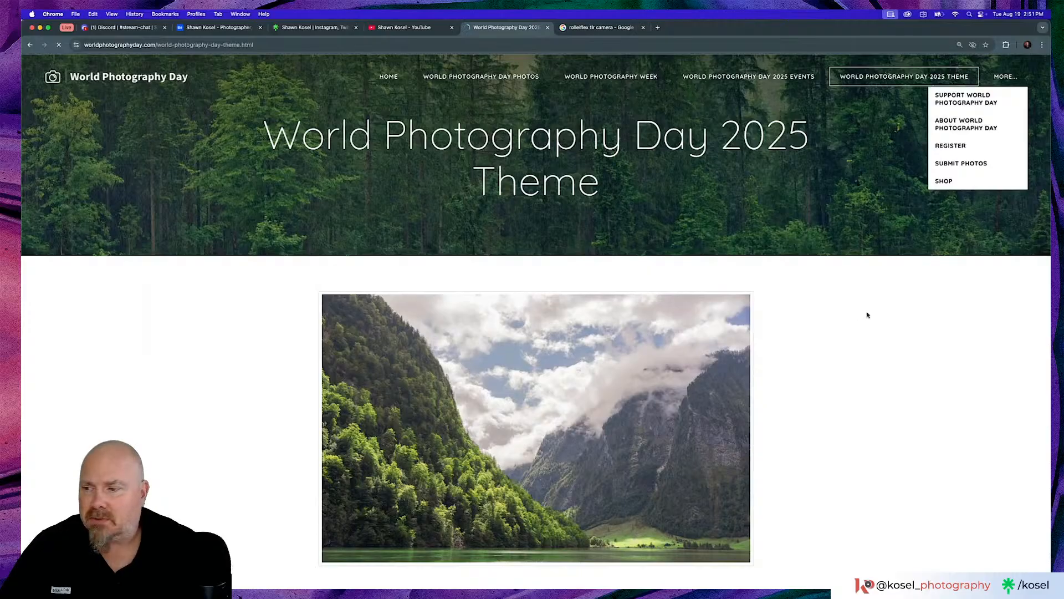
scroll(867, 370, down, 1)
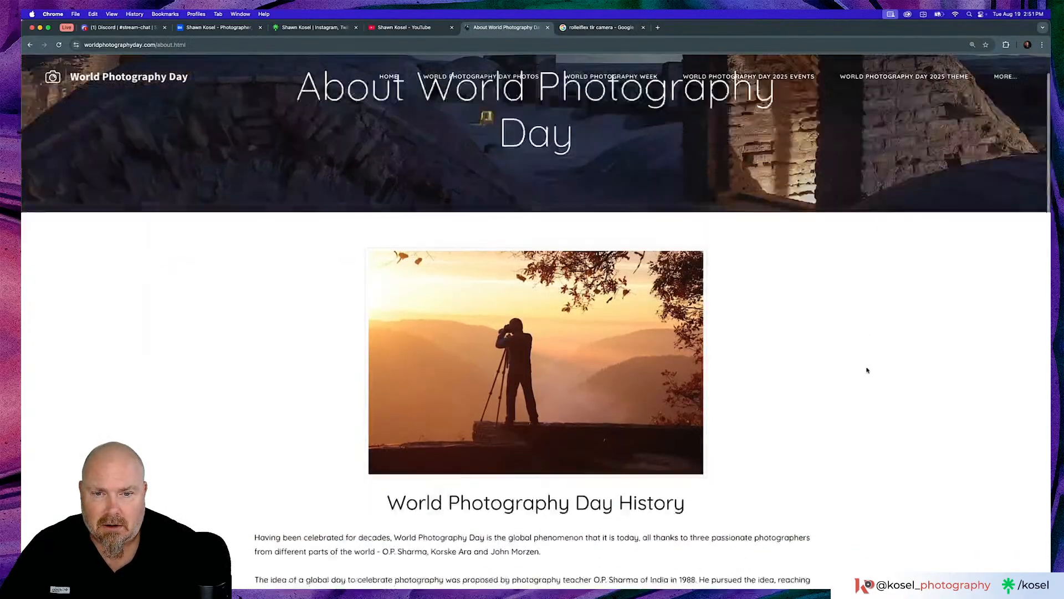
scroll(868, 371, down, 7)
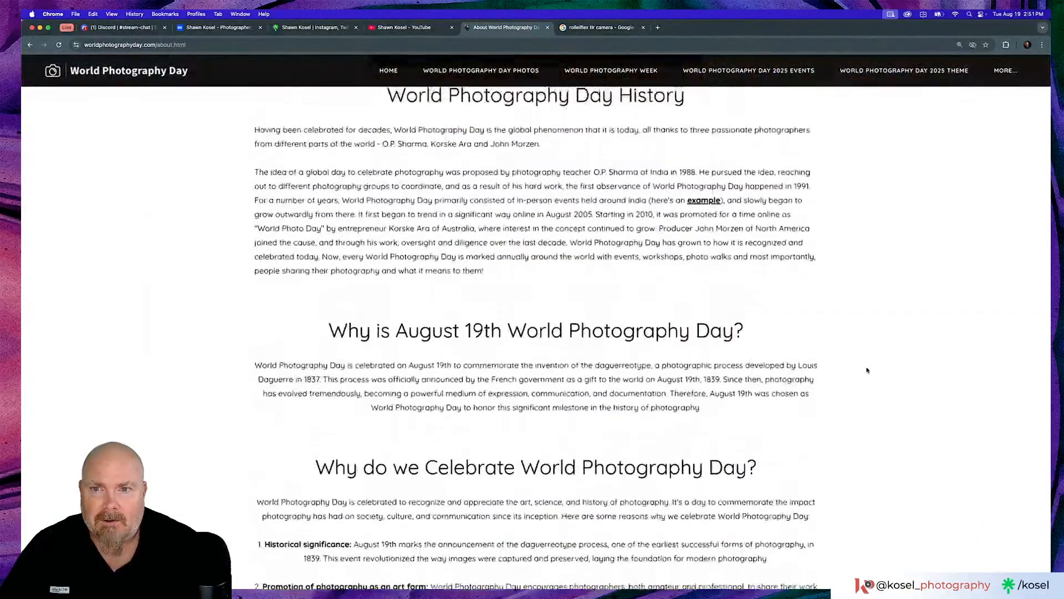
- Return to the beginning of the About World Photography Day page and reduce the browser zoom by two levels
scroll(867, 370, up, 1)
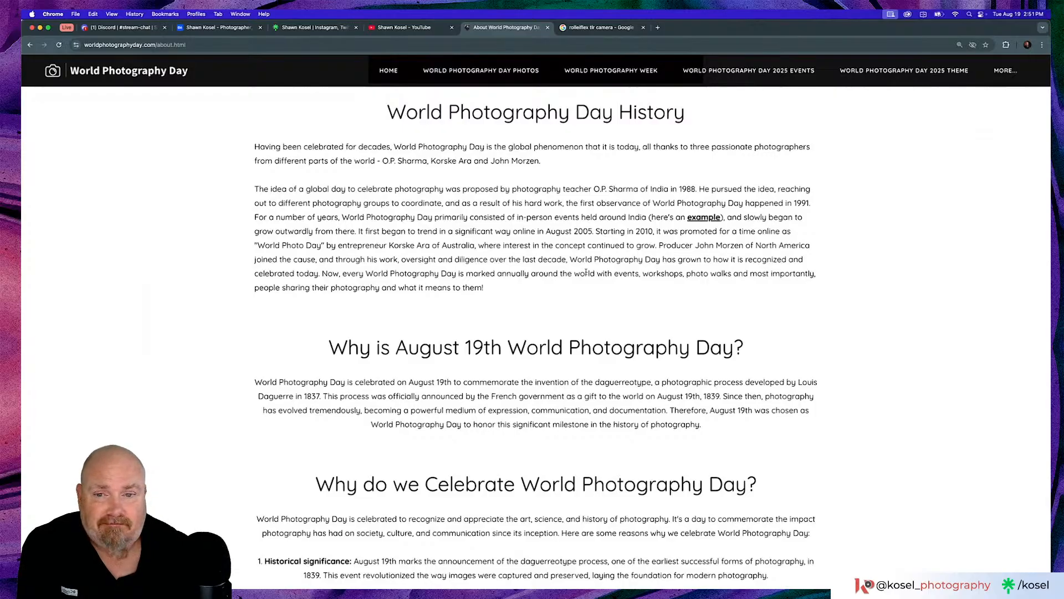
scroll(586, 273, up, 10)
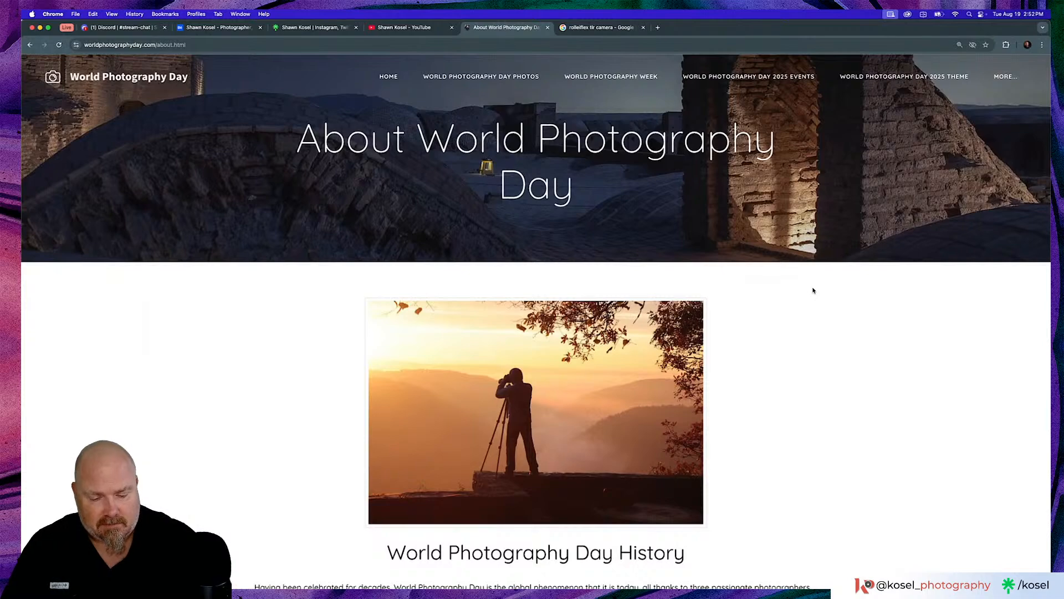
key(super+minus)
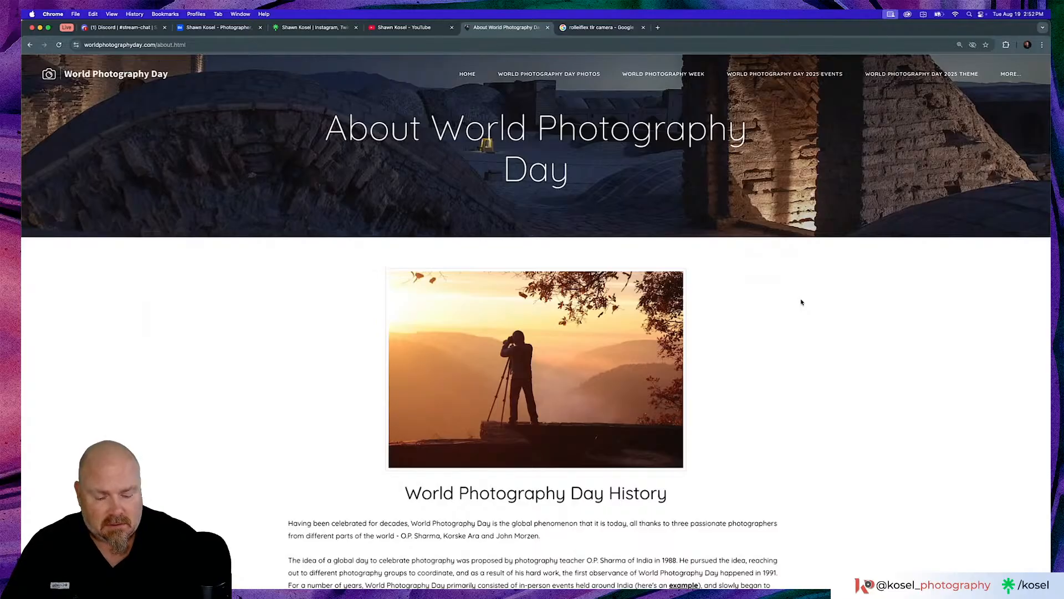
key(super+minus)
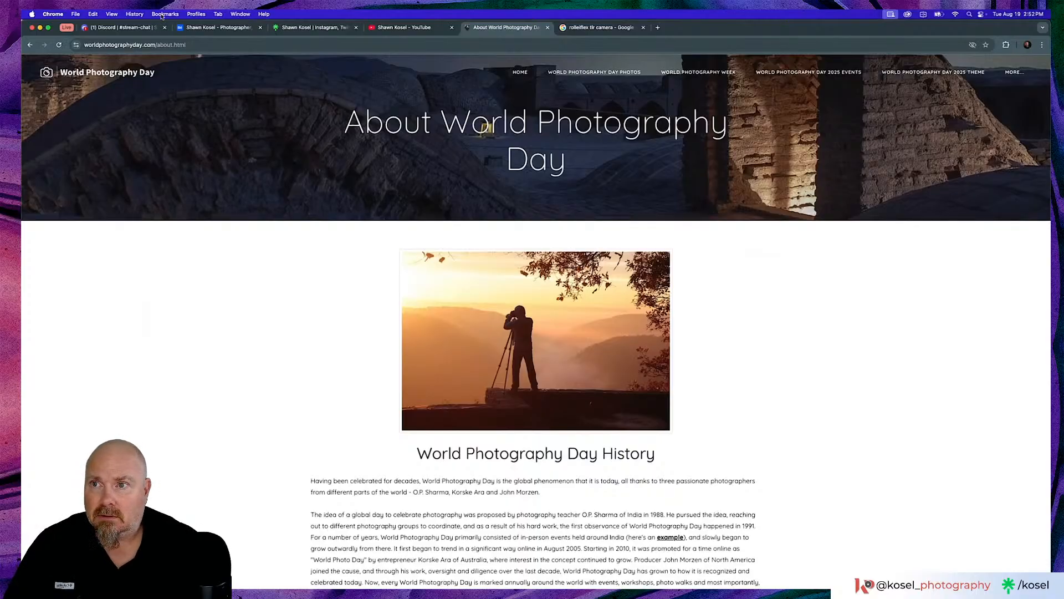
- Switch back to Lightroom Classic and preview the two Positano hillside photos with sunlight breaking through dark clouds over the sea
key(super+Tab)
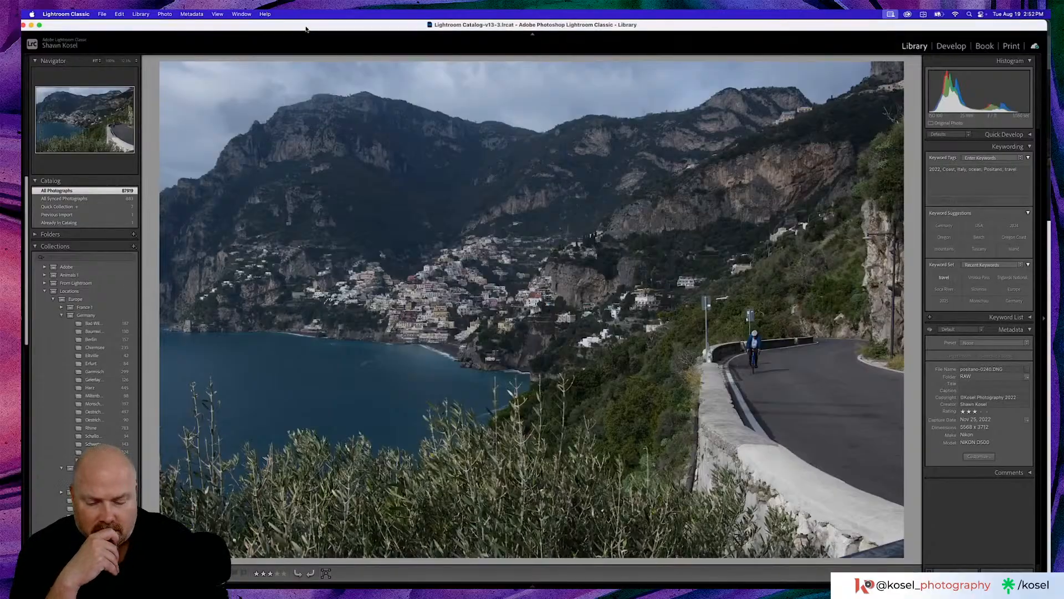
key(g)
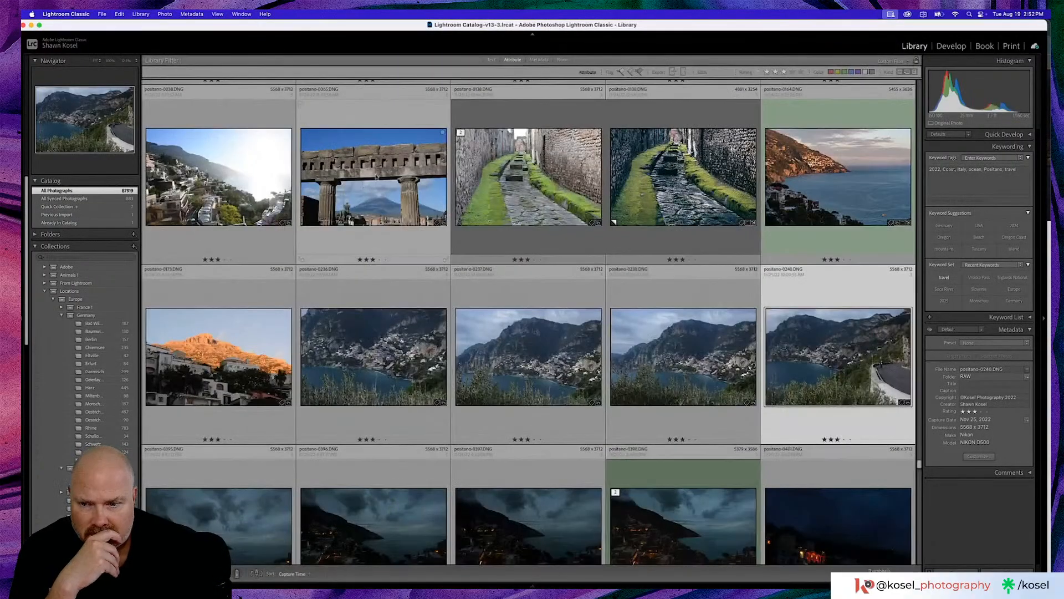
scroll(449, 188, down, 3)
scroll(449, 188, down, 4)
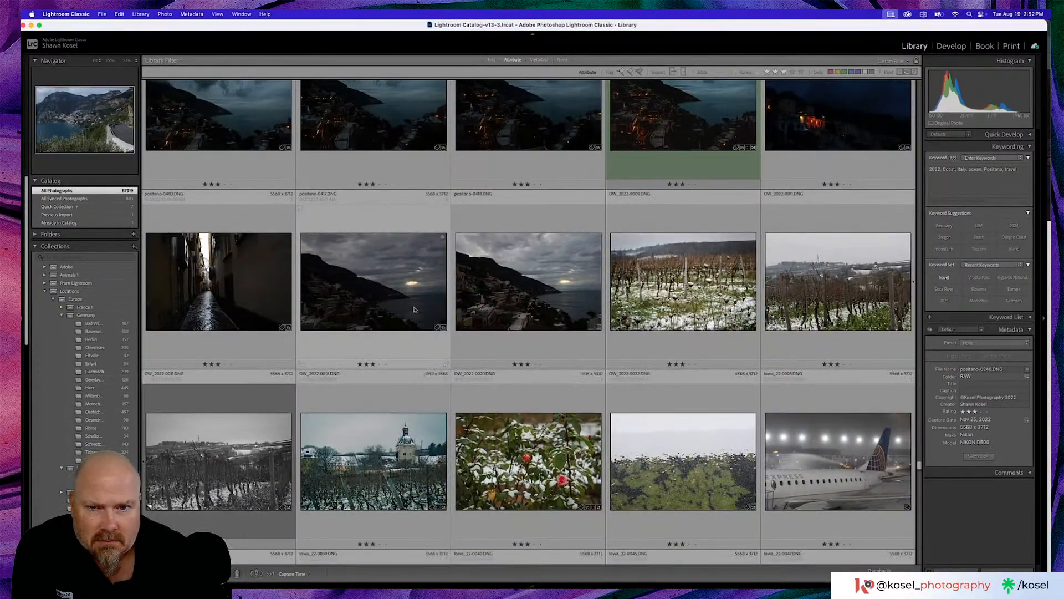
double_click(392, 293)
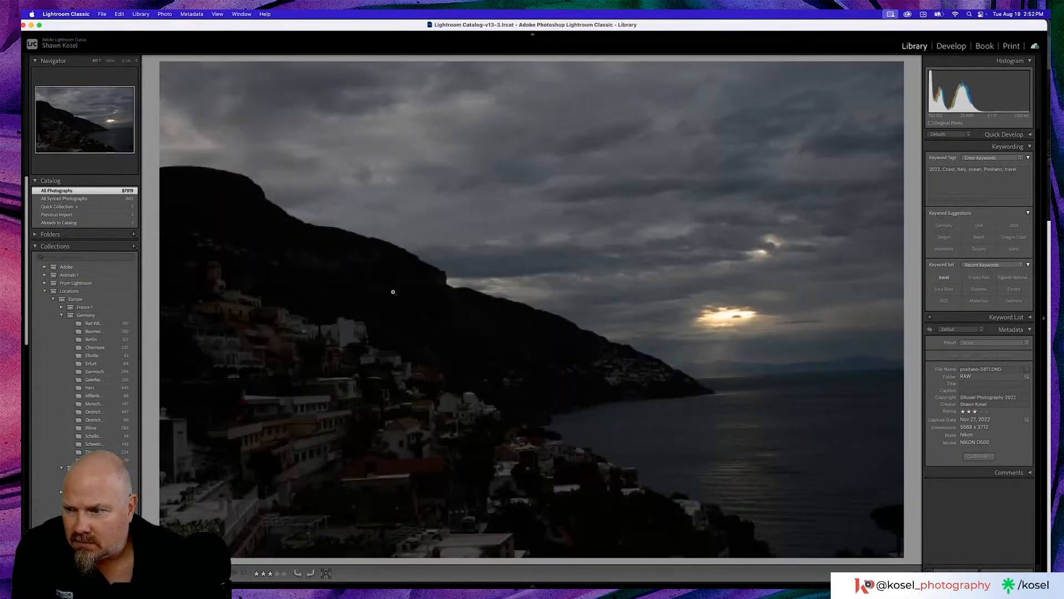
key(Right)
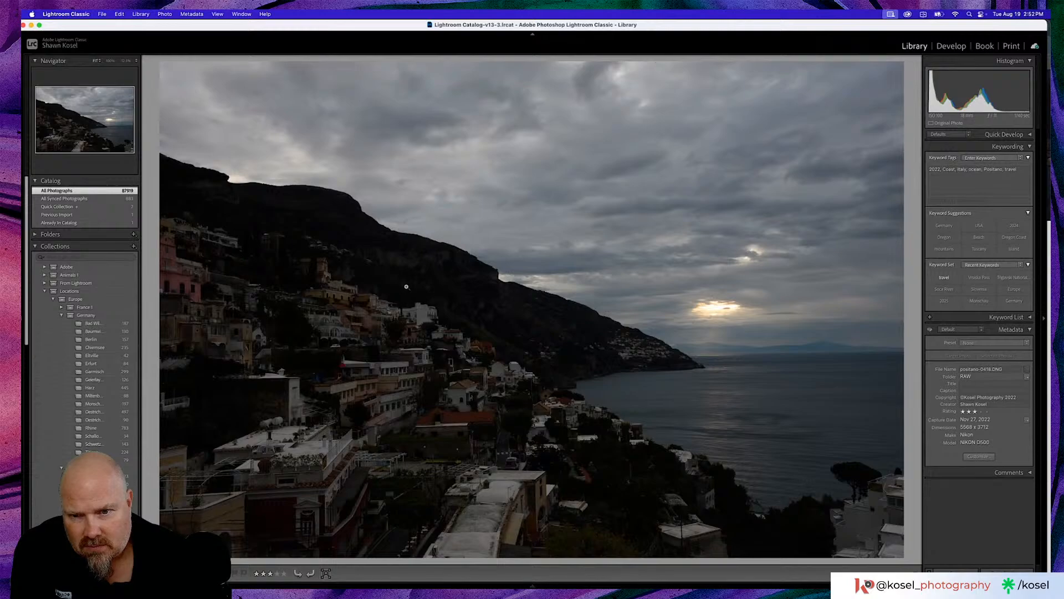
- Inspect the hillside houses in the second cloudy Positano photo up close and go back to the neighboring evening coast thumbnails
click(429, 349)
click(438, 356)
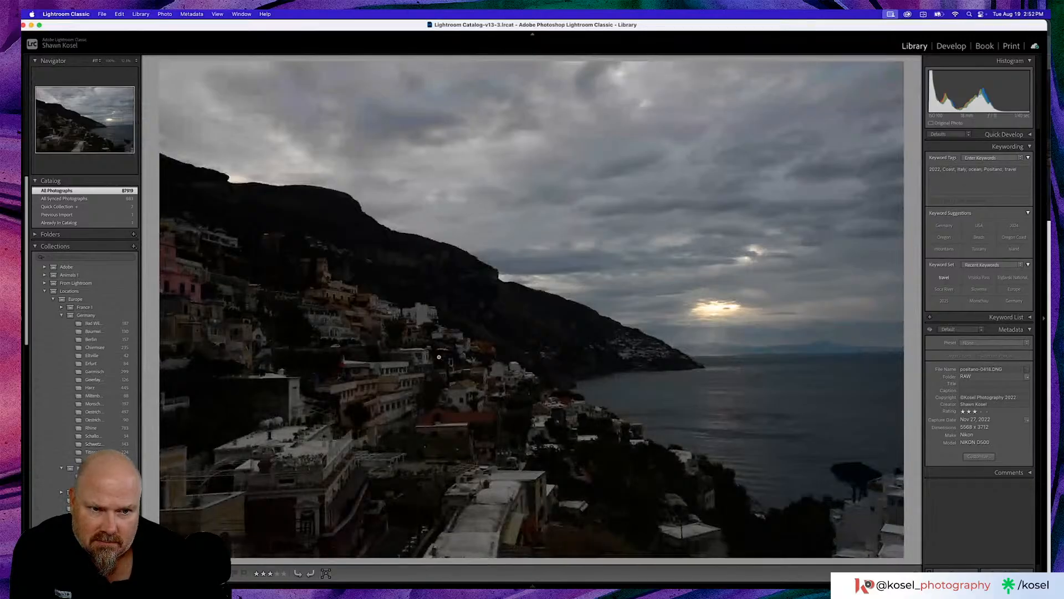
key(g)
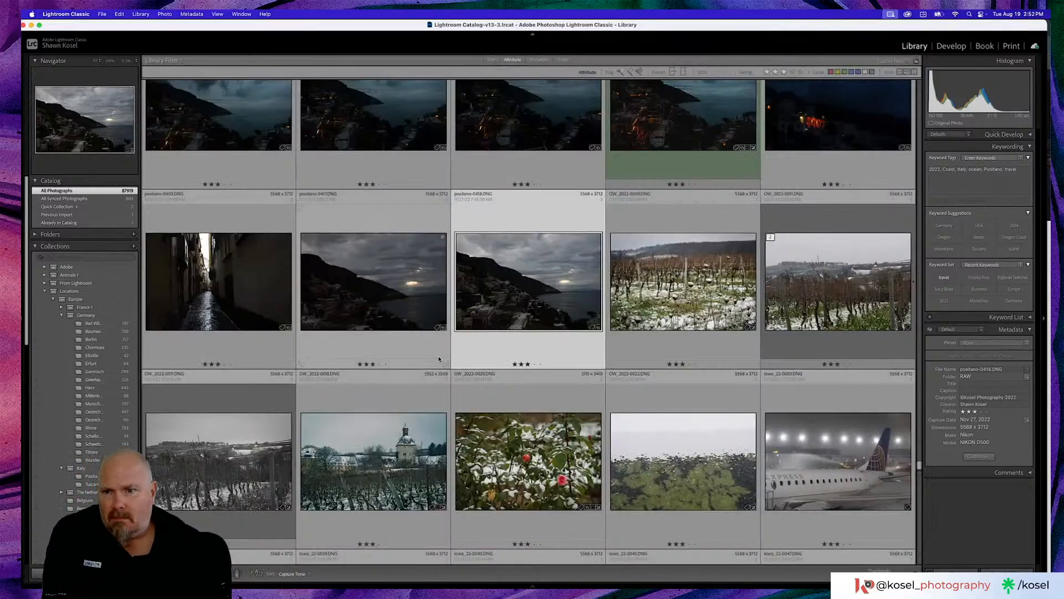
scroll(507, 316, up, 3)
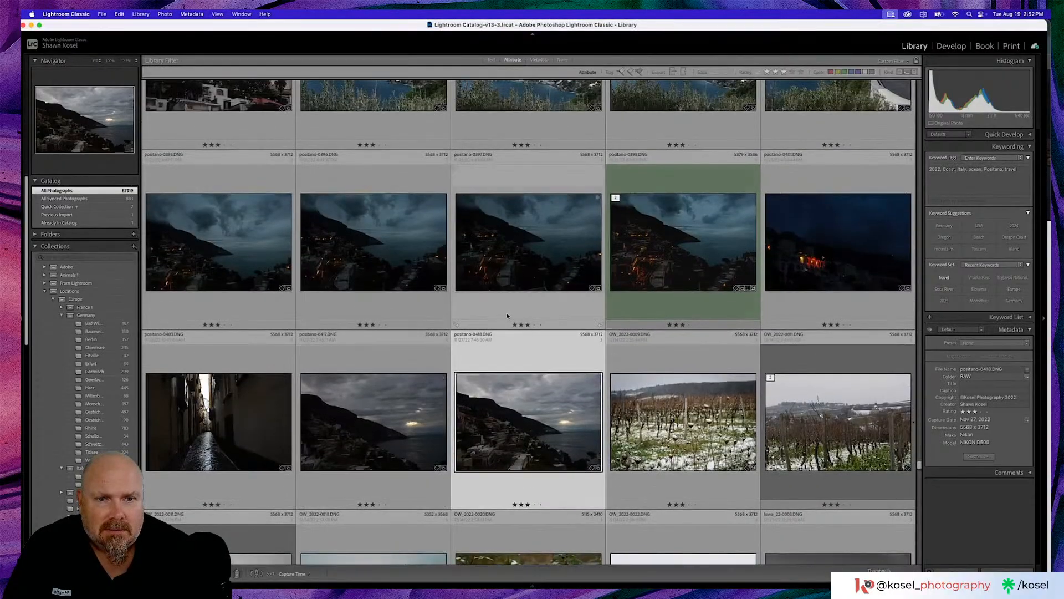
- Preview the green-labelled Positano evening coast photo, and browse the grid past the winter photos to select the brighter Malta arcade photo
double_click(678, 259)
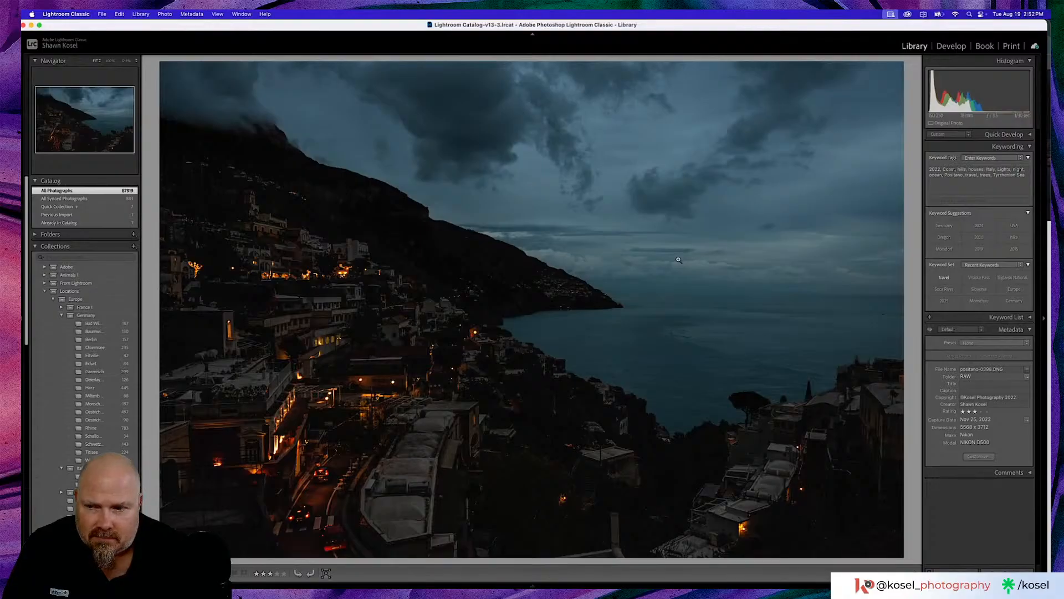
key(g)
scroll(679, 259, down, 2)
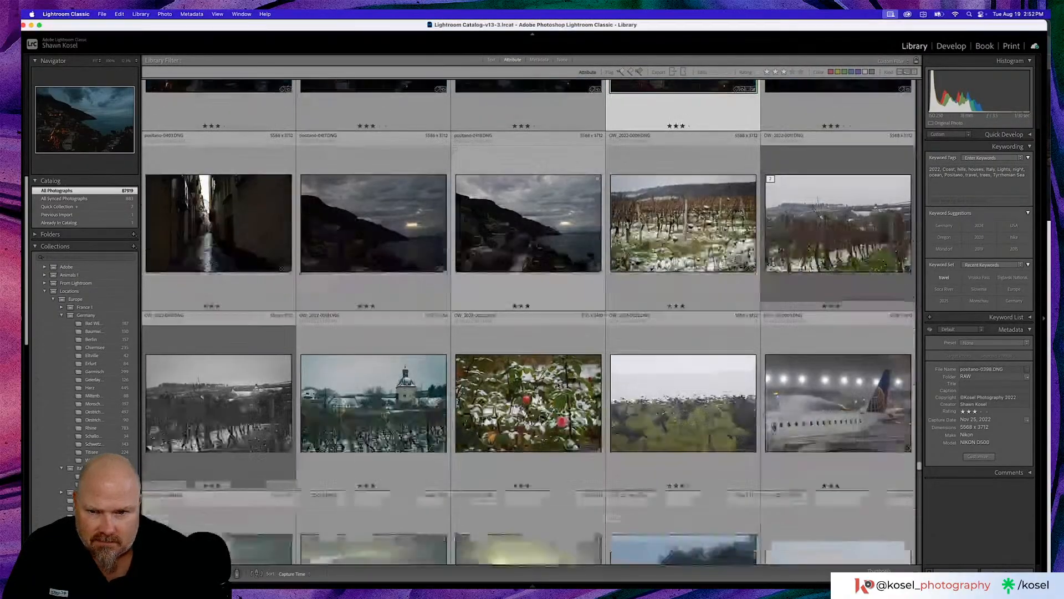
scroll(557, 382, down, 5)
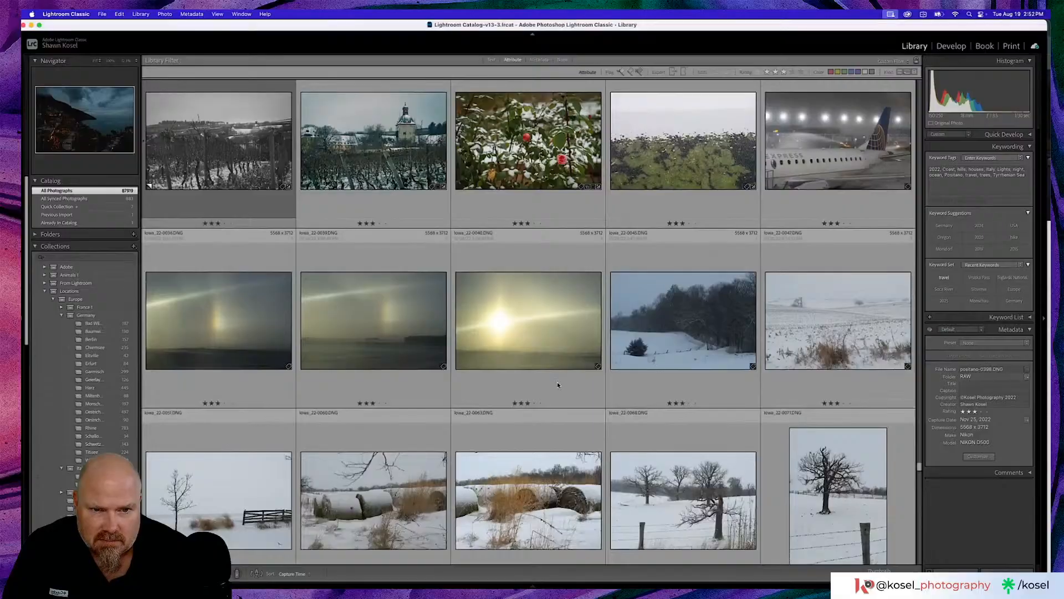
scroll(557, 384, down, 5)
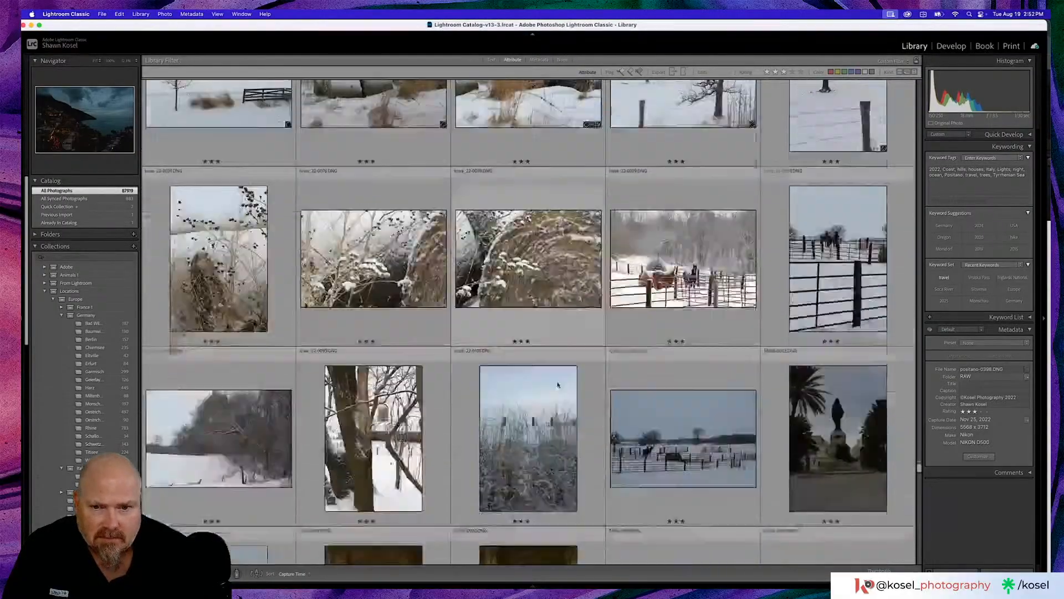
scroll(558, 384, down, 4)
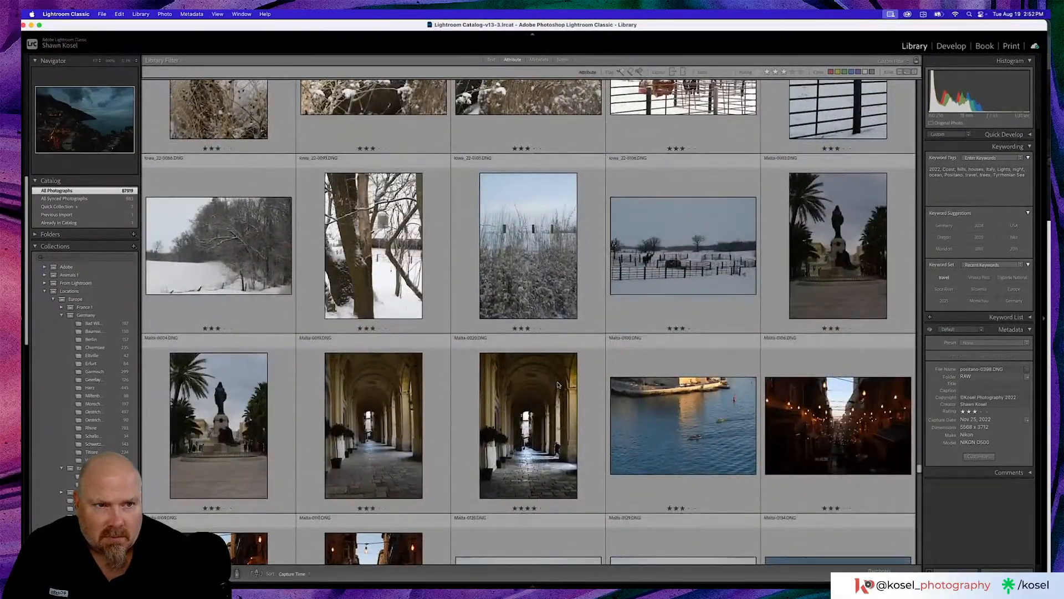
click(557, 384)
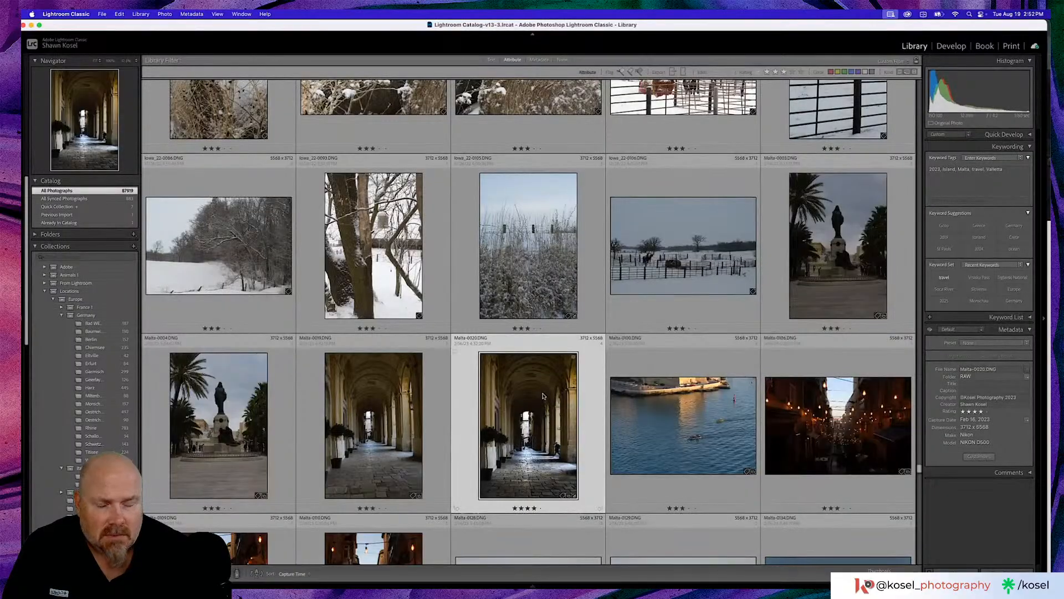
- Browse past the Malta, swan and spring garden photos and select the Chiemsee cable car photo above the green valley
scroll(543, 395, down, 5)
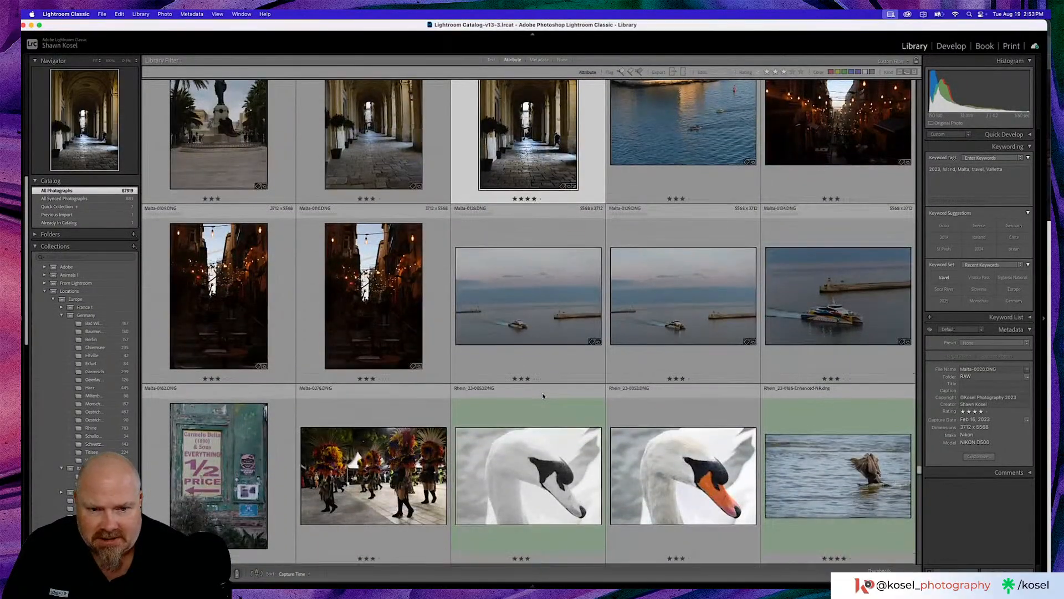
scroll(543, 395, down, 5)
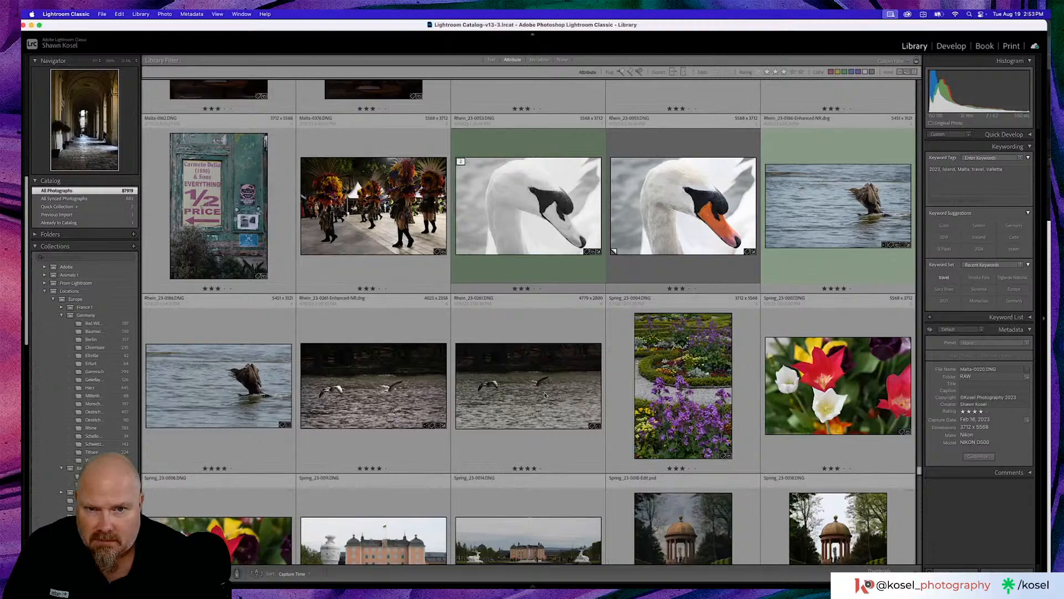
scroll(545, 396, down, 2)
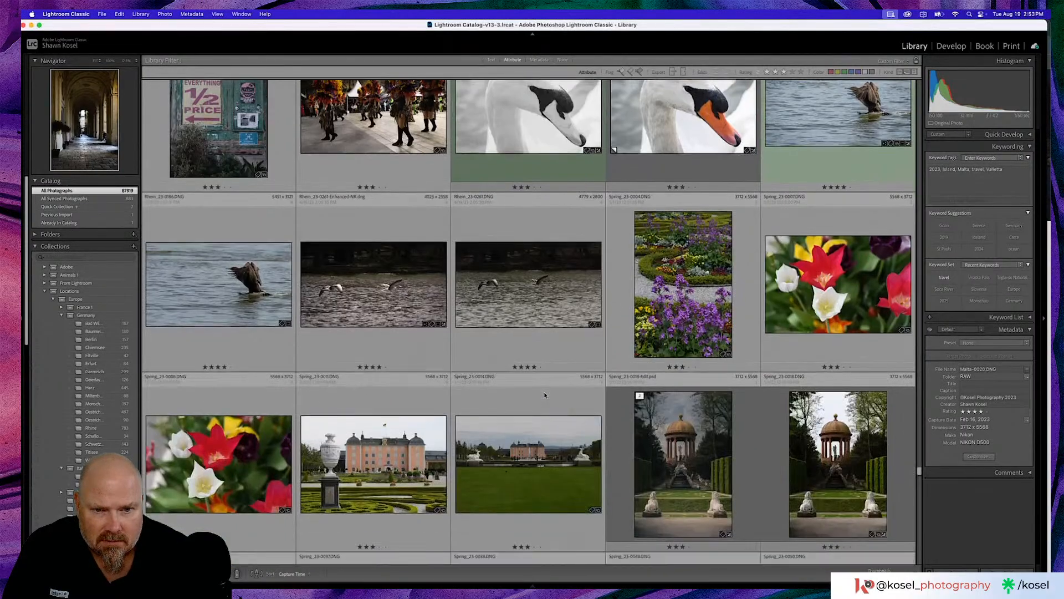
scroll(545, 396, down, 2)
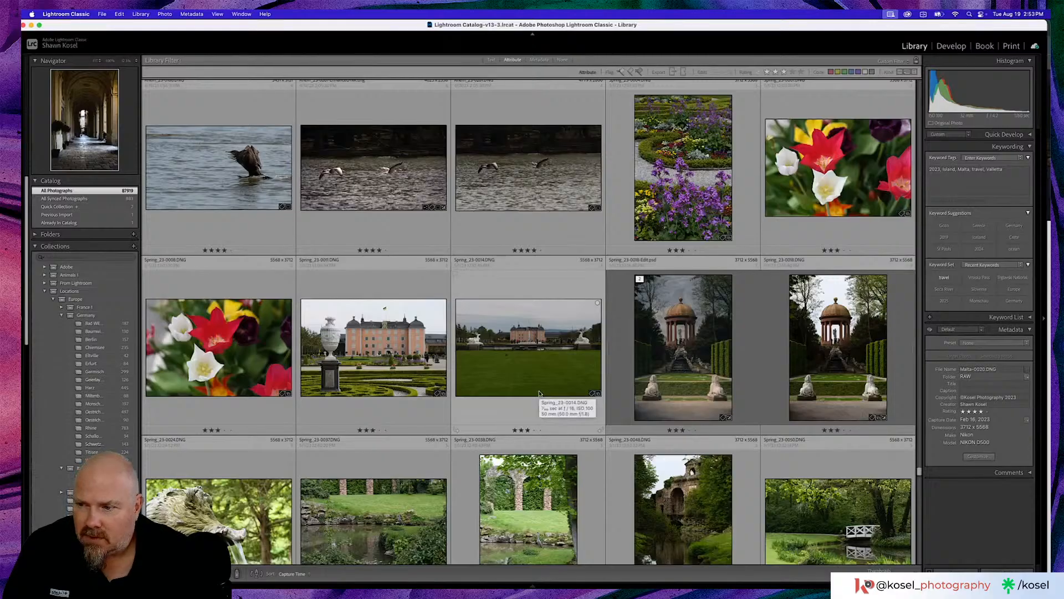
scroll(541, 394, down, 3)
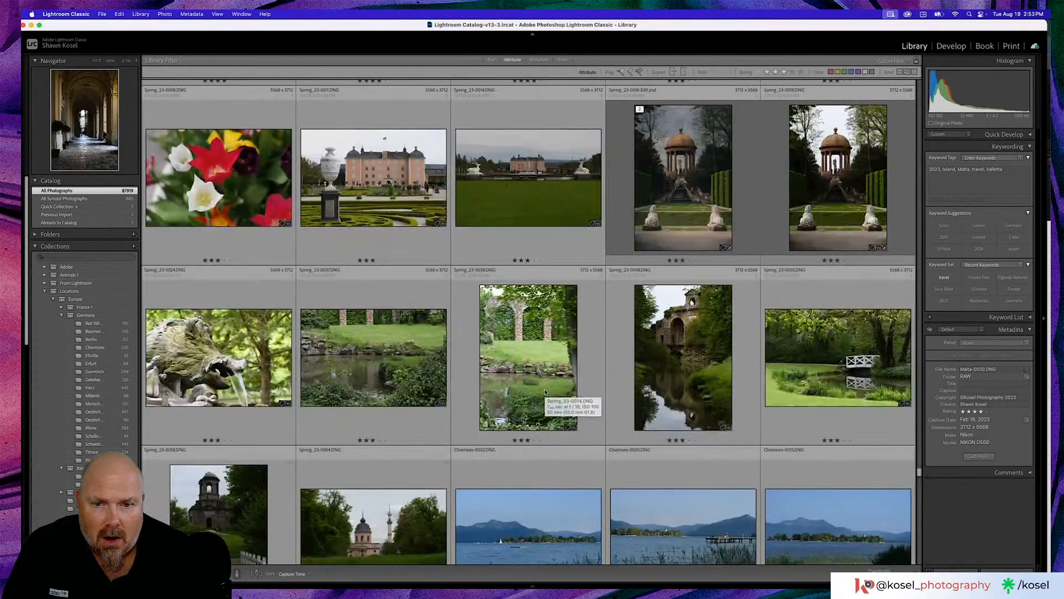
scroll(545, 392, down, 4)
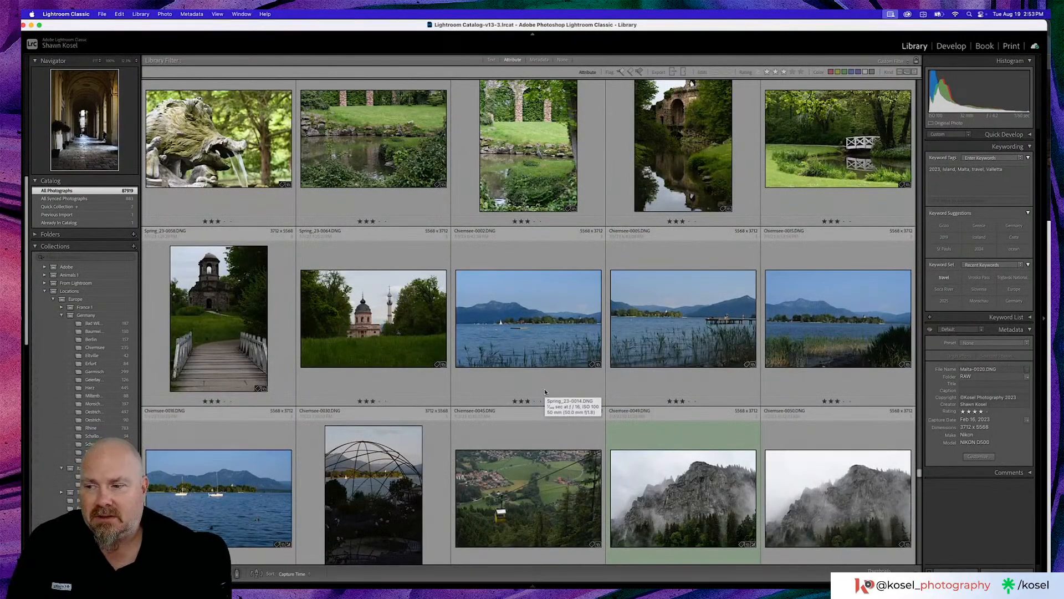
scroll(547, 389, down, 3)
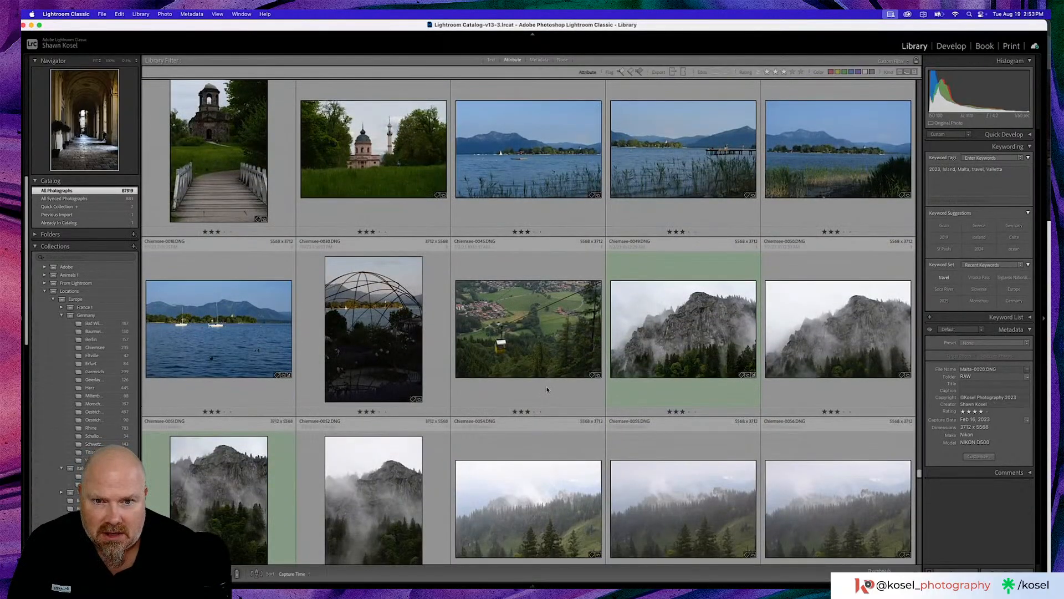
click(544, 340)
- Look through the misty Chiemsee mountain photos, selecting the darker foggy meadow shot along the way
scroll(543, 340, down, 1)
scroll(543, 340, down, 6)
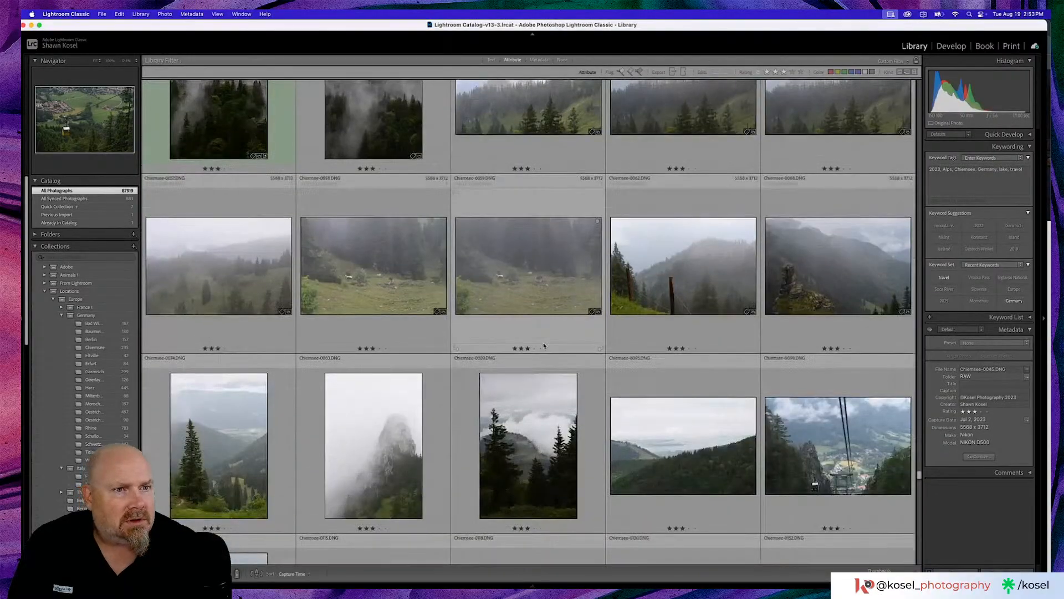
click(546, 292)
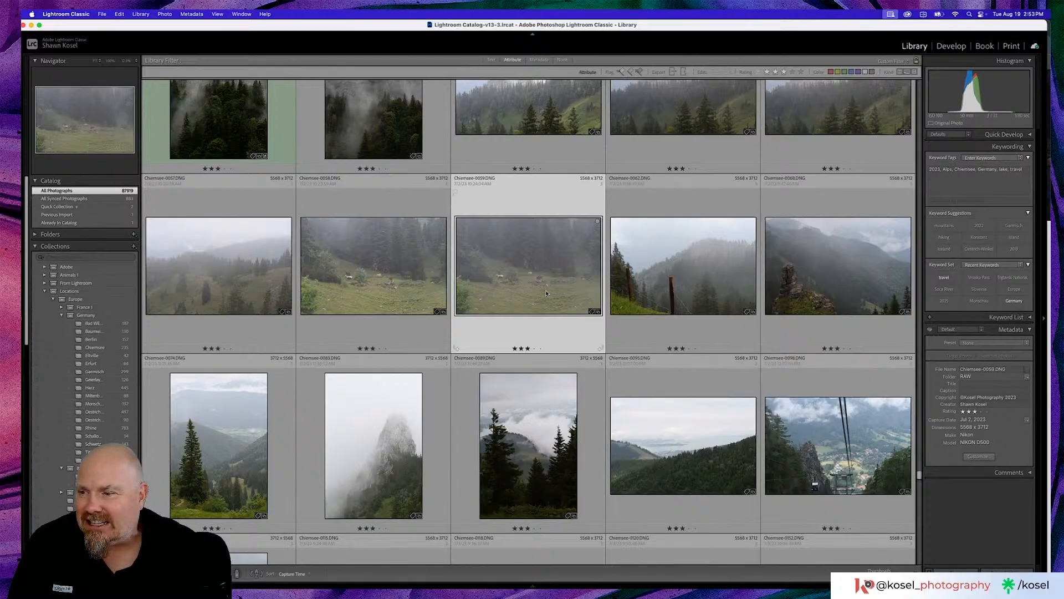
scroll(546, 293, down, 1)
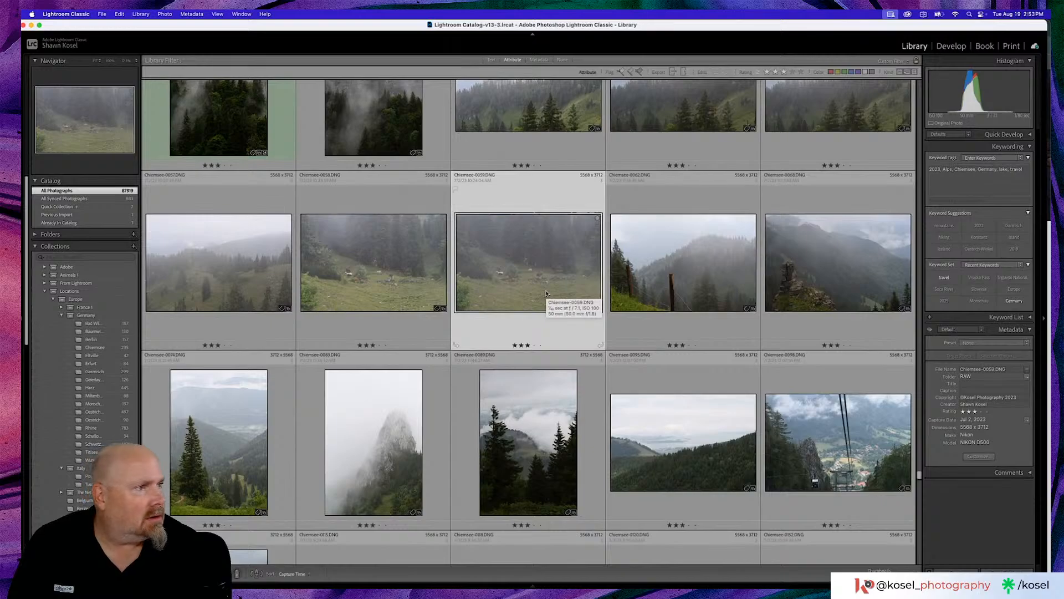
scroll(546, 293, down, 3)
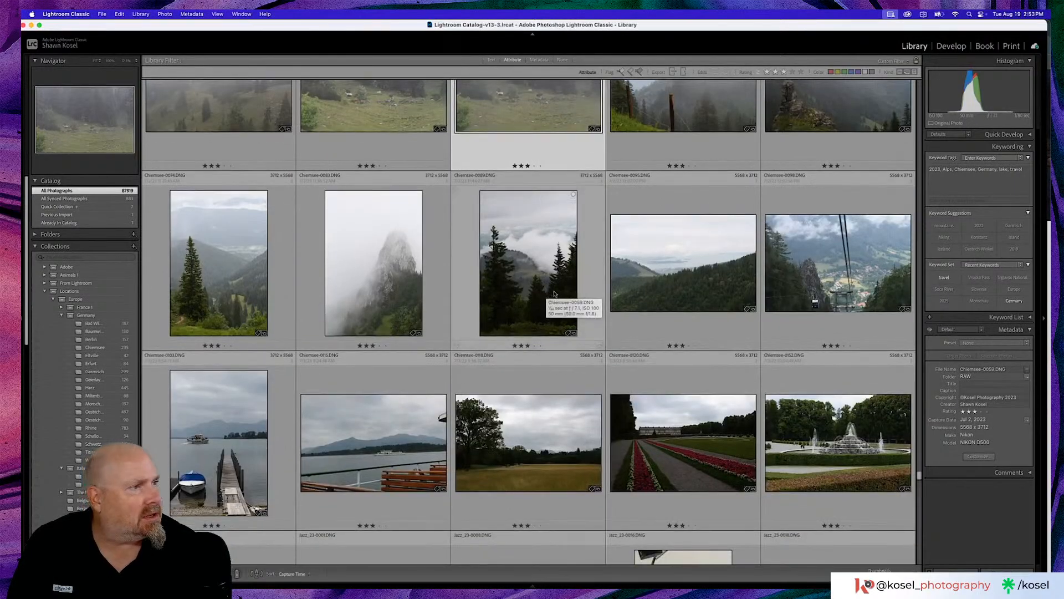
- Browse past the jazz concert photos, preview the hilltop castle photo at full size and return to the thumbnails
scroll(299, 373, down, 1)
scroll(299, 373, down, 5)
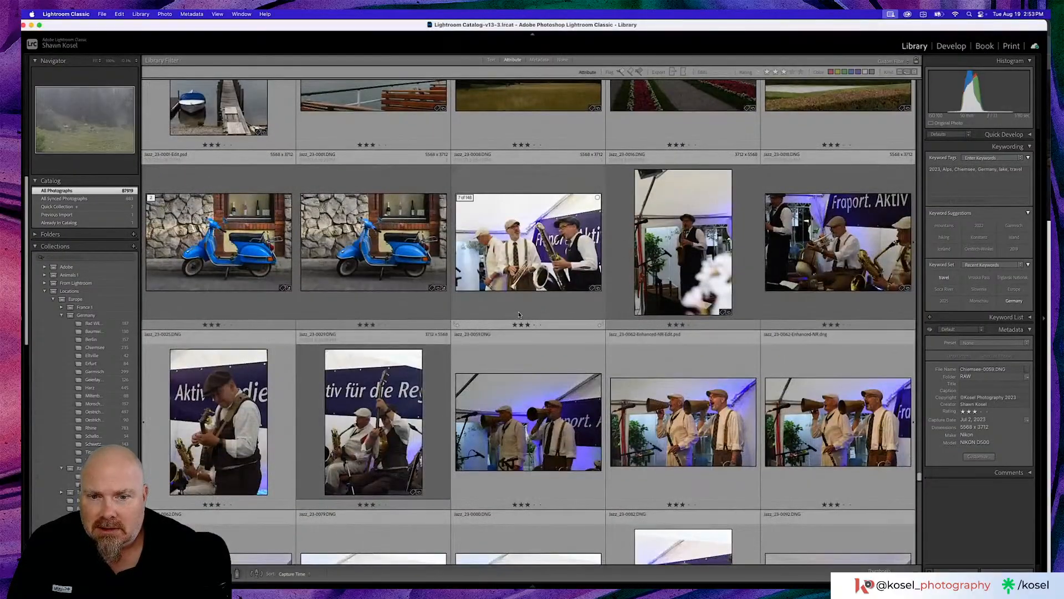
scroll(519, 315, down, 6)
scroll(519, 315, down, 8)
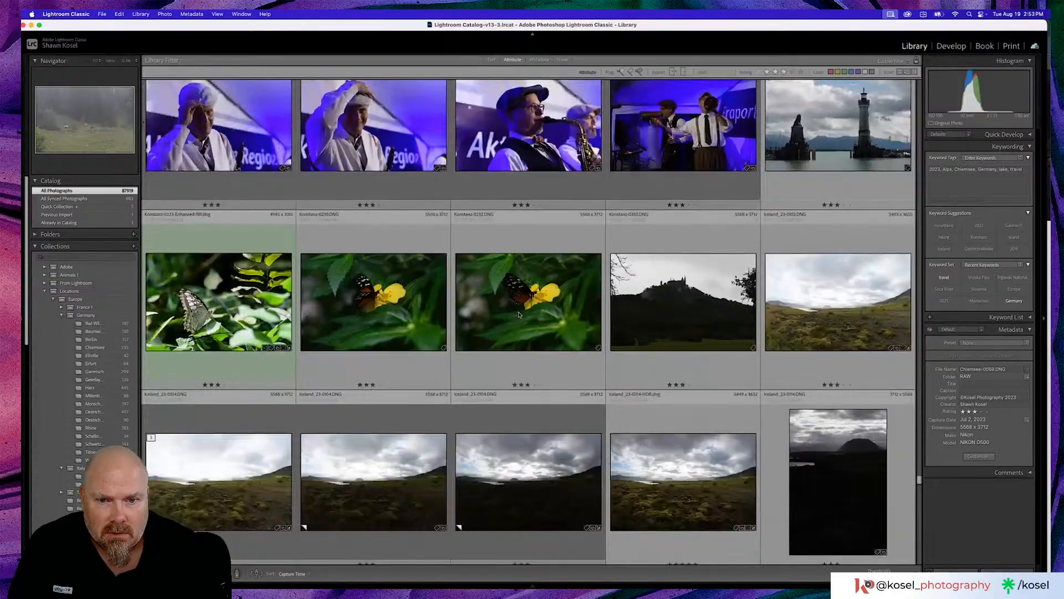
double_click(665, 306)
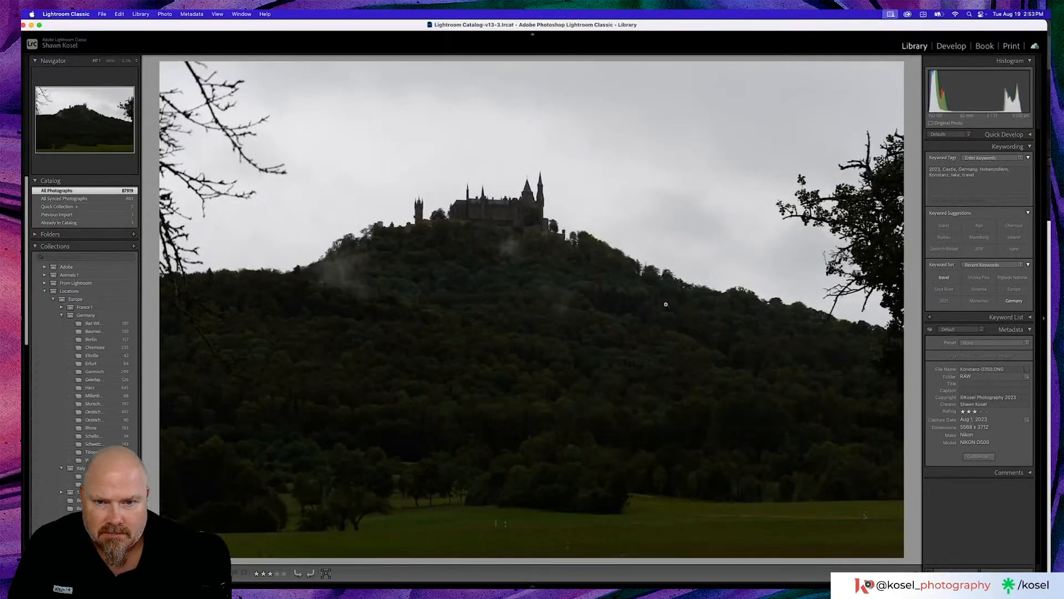
double_click(665, 305)
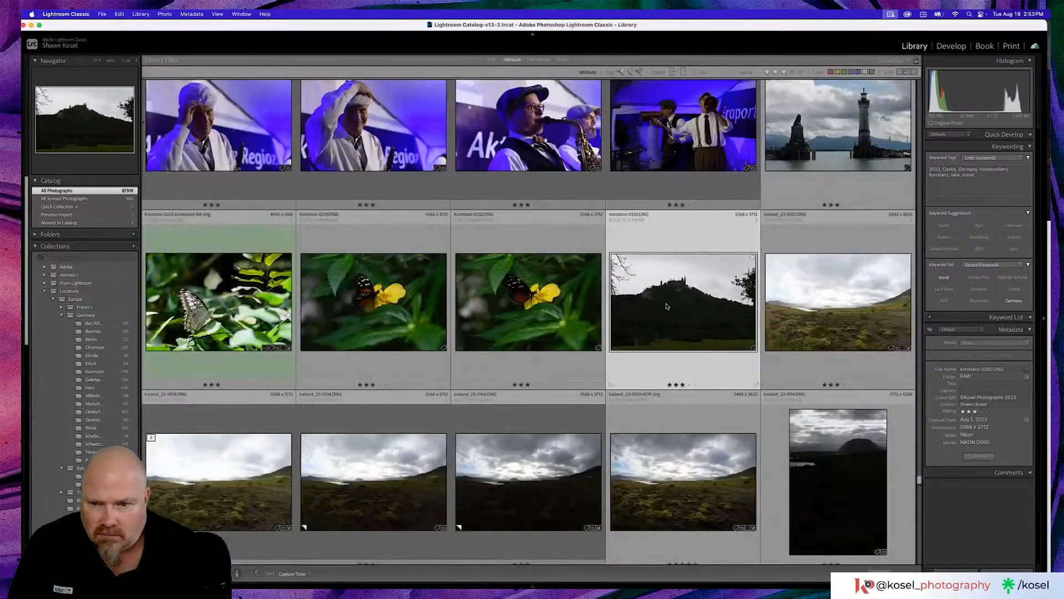
- Open the dark vertical Iceland photo of the flat-topped mountain under a cloudy sky for editing in Develop
scroll(667, 306, down, 5)
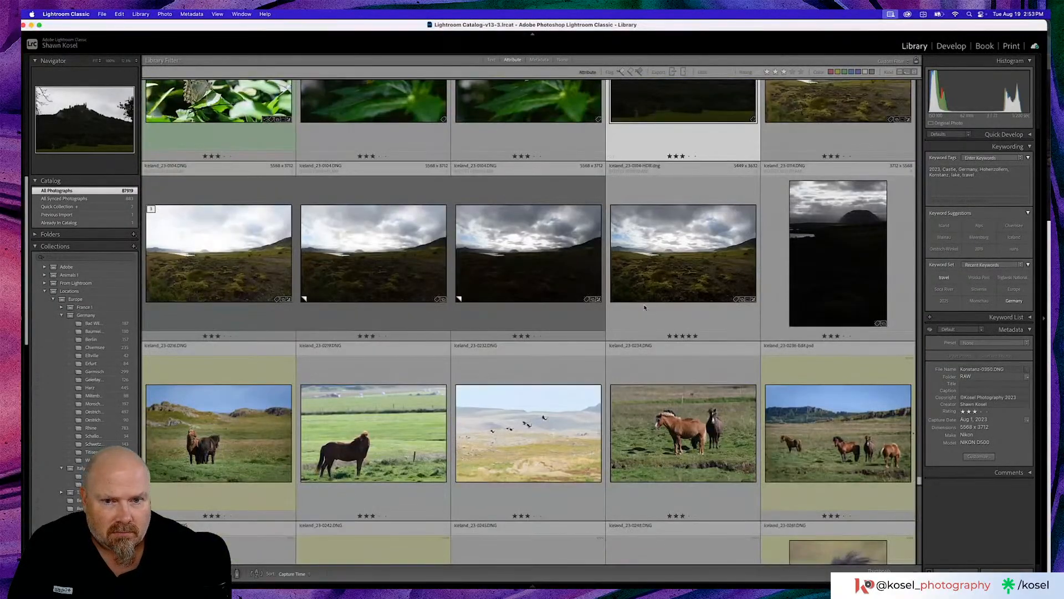
double_click(854, 247)
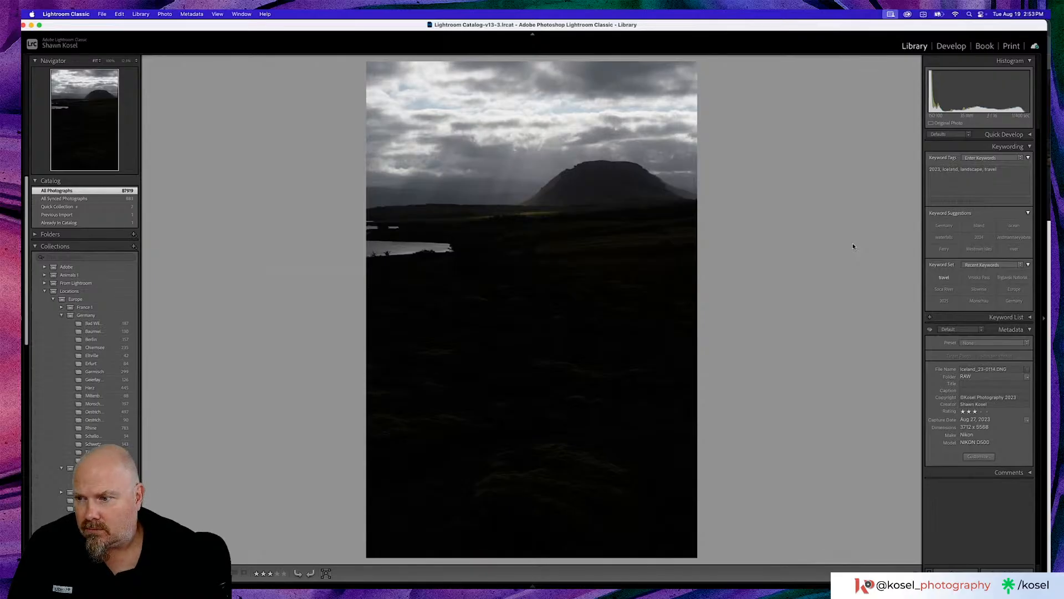
key(d)
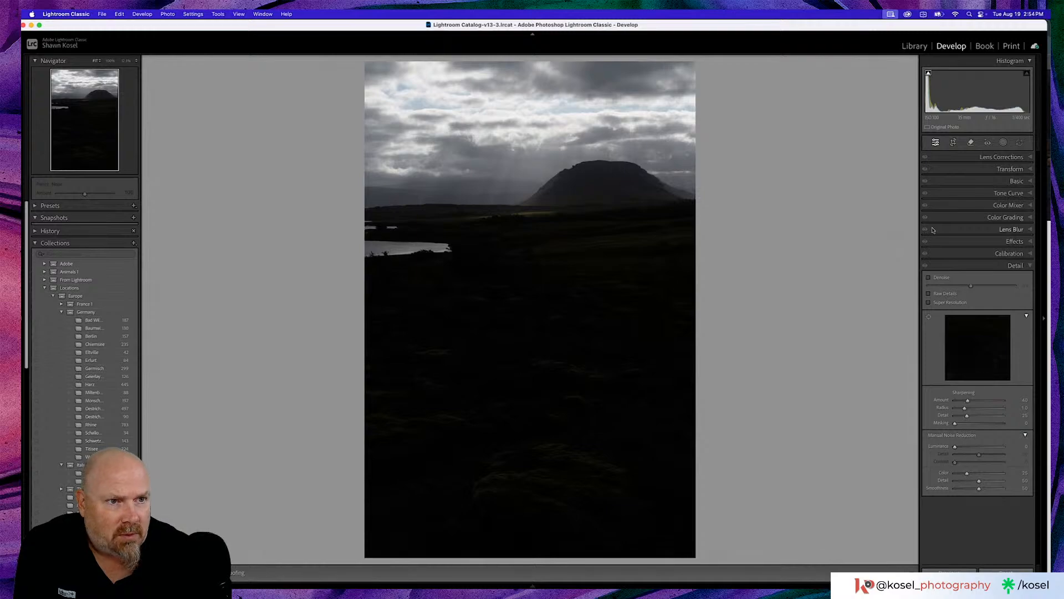
- Set the Iceland photo's Highlights to -14, Shadows to +37 and Whites to +14
click(1007, 181)
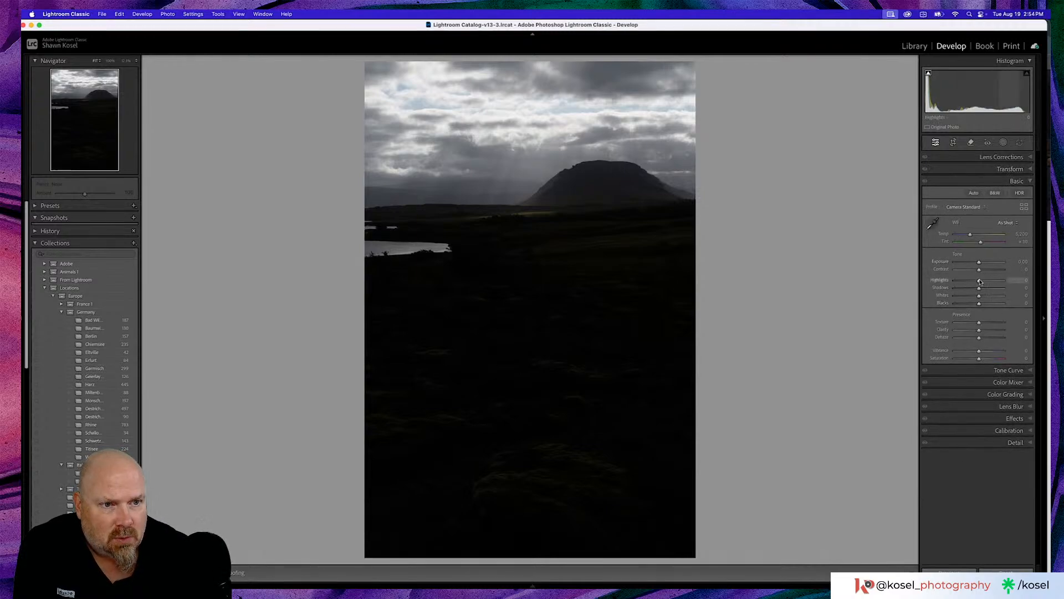
drag(980, 282, 990, 289)
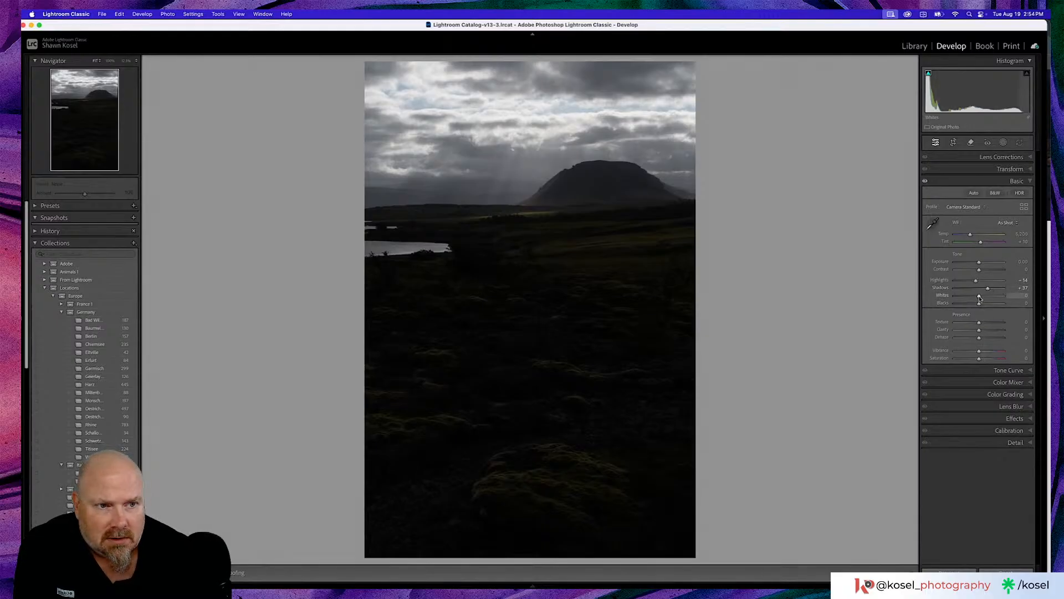
drag(979, 297, 983, 297)
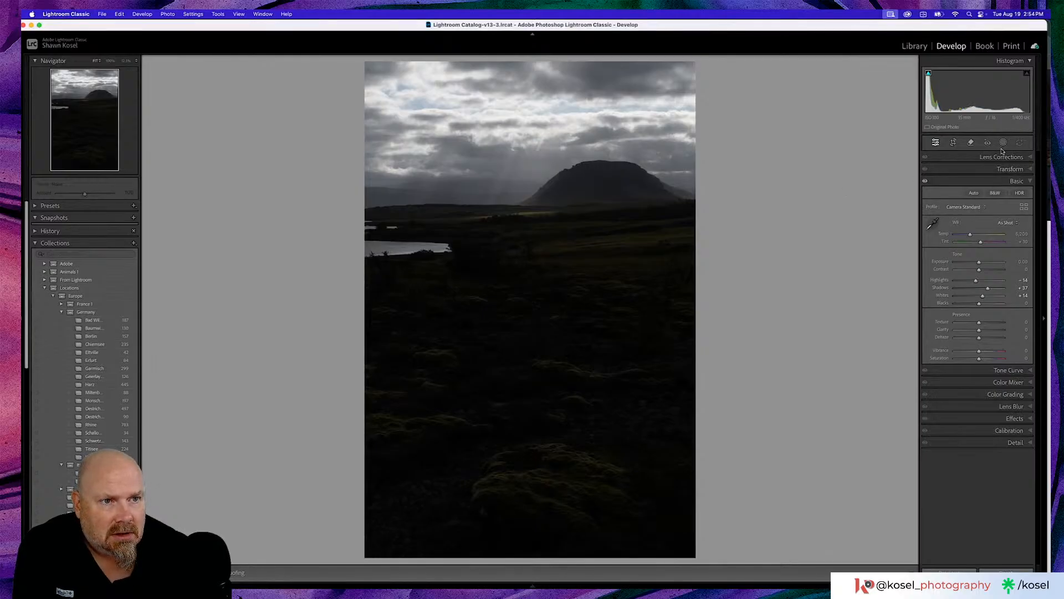
- Add a linear gradient mask over the dark foreground, tilted to follow the land below the lake and mountain
click(1004, 142)
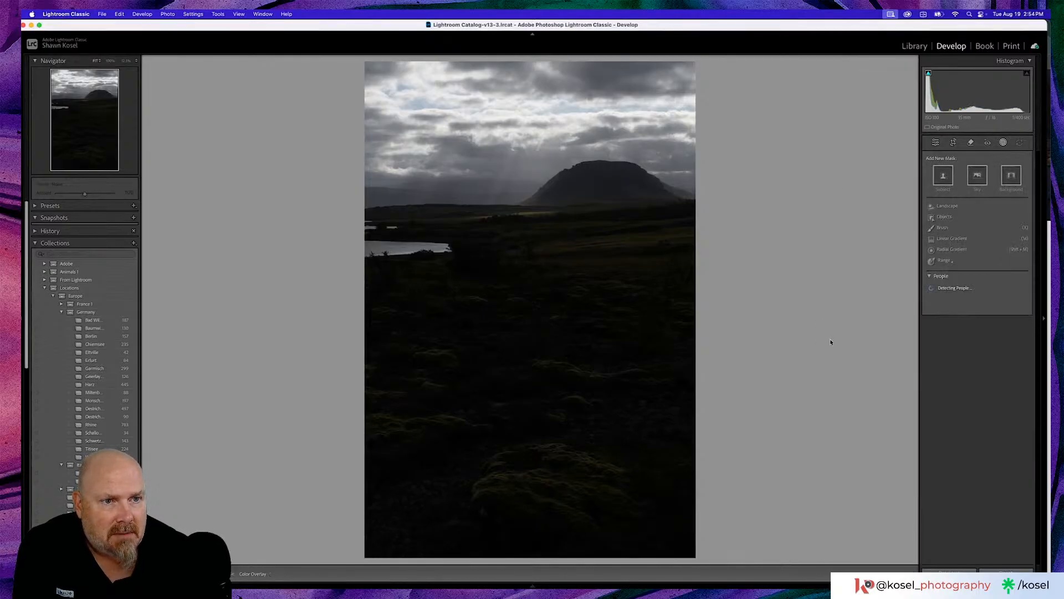
click(951, 239)
drag(486, 294, 470, 225)
drag(493, 260, 498, 261)
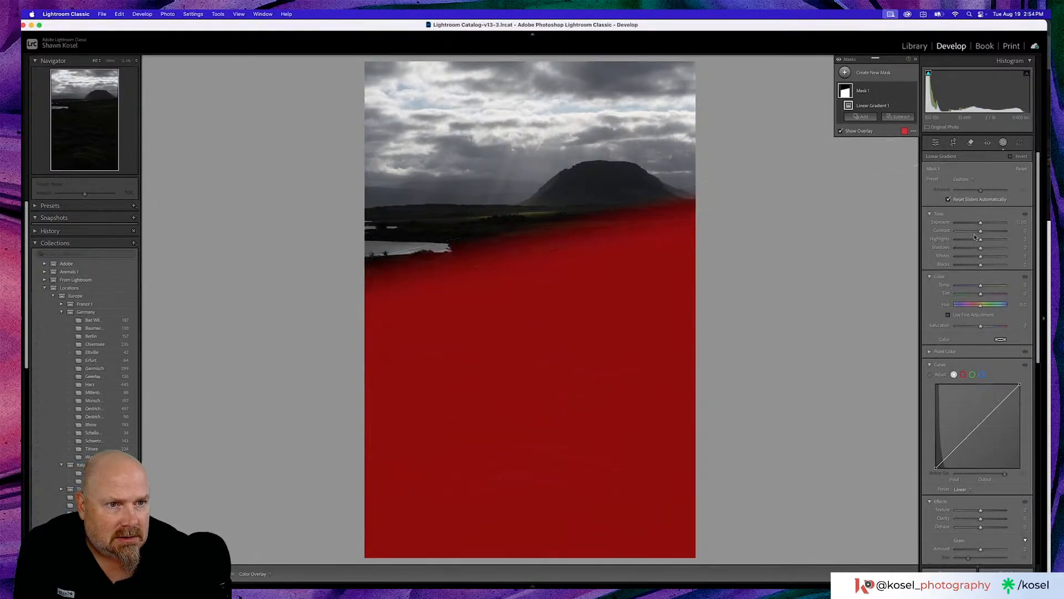
- Slightly raise the Exposure and Shadows of the foreground gradient mask and set its Saturation to 34
drag(981, 222, 984, 225)
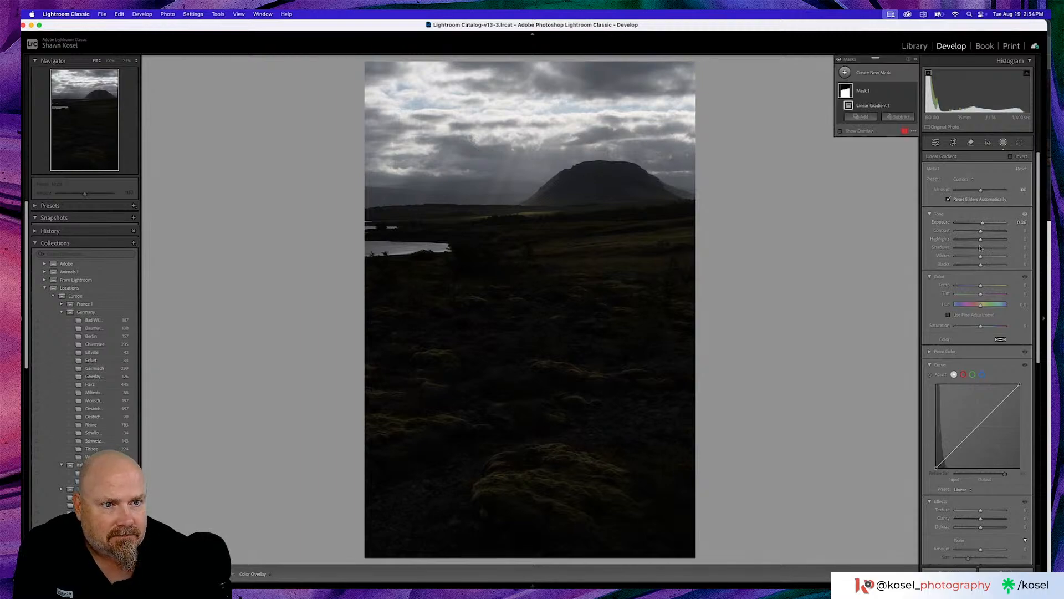
drag(981, 248, 981, 250)
drag(982, 250, 984, 250)
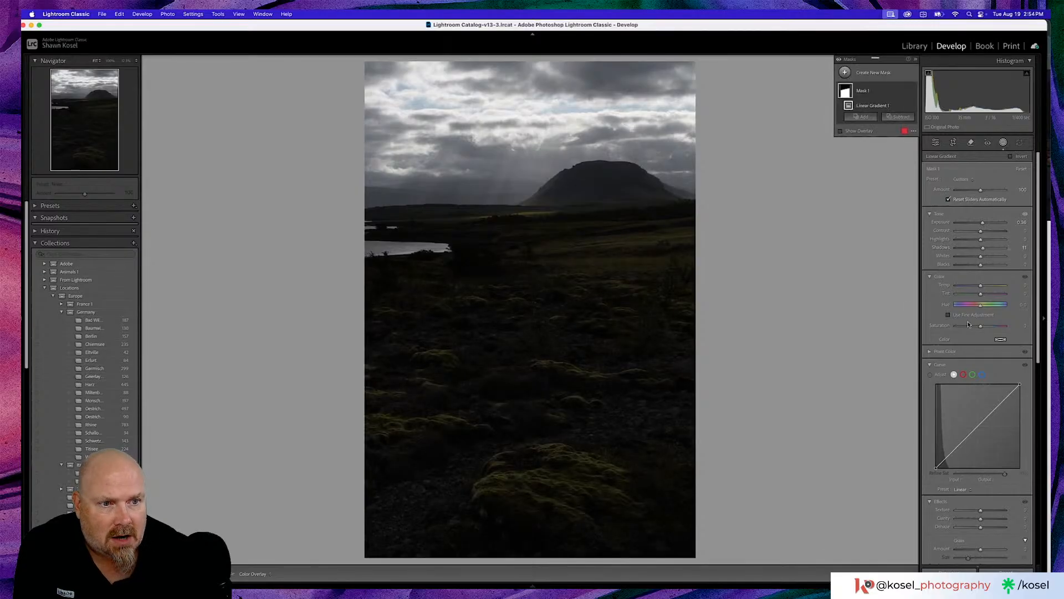
drag(981, 328, 991, 328)
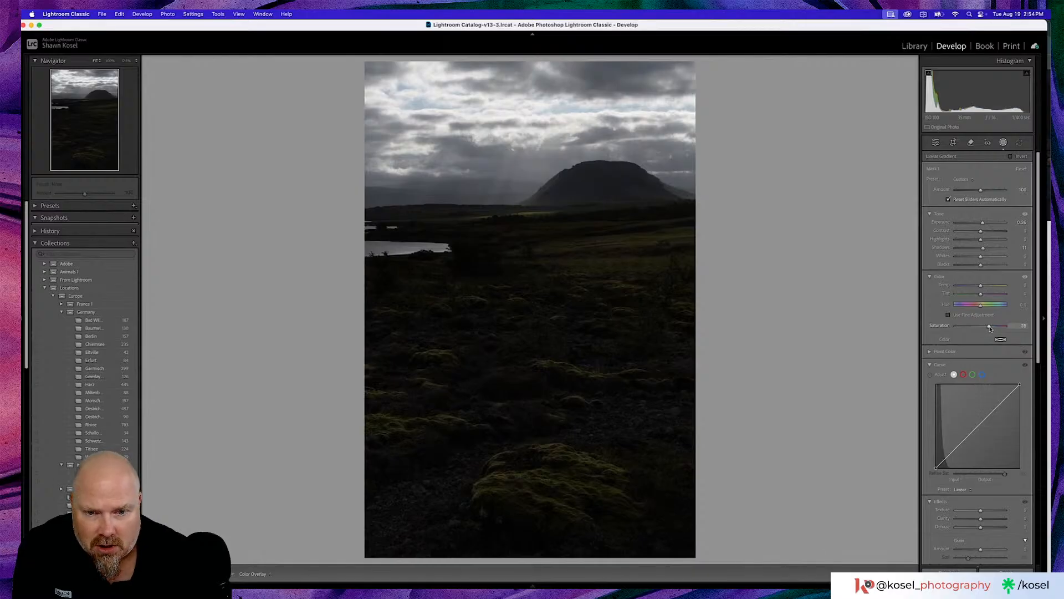
drag(991, 329, 989, 329)
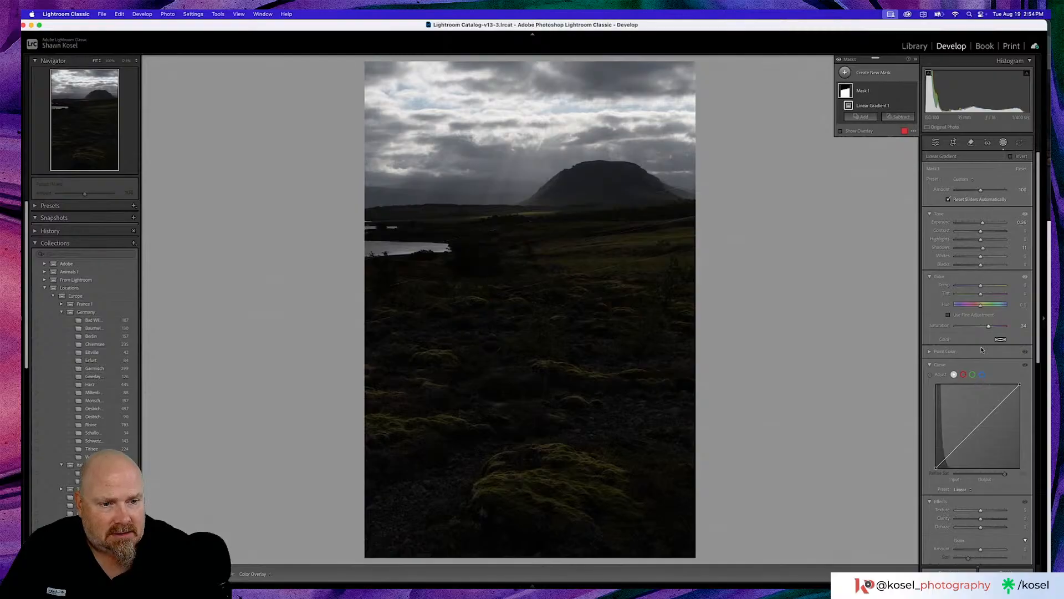
- Raise the foreground gradient mask's Texture to about 22 and its Clarity to about 14
scroll(981, 348, down, 5)
drag(981, 335, 987, 336)
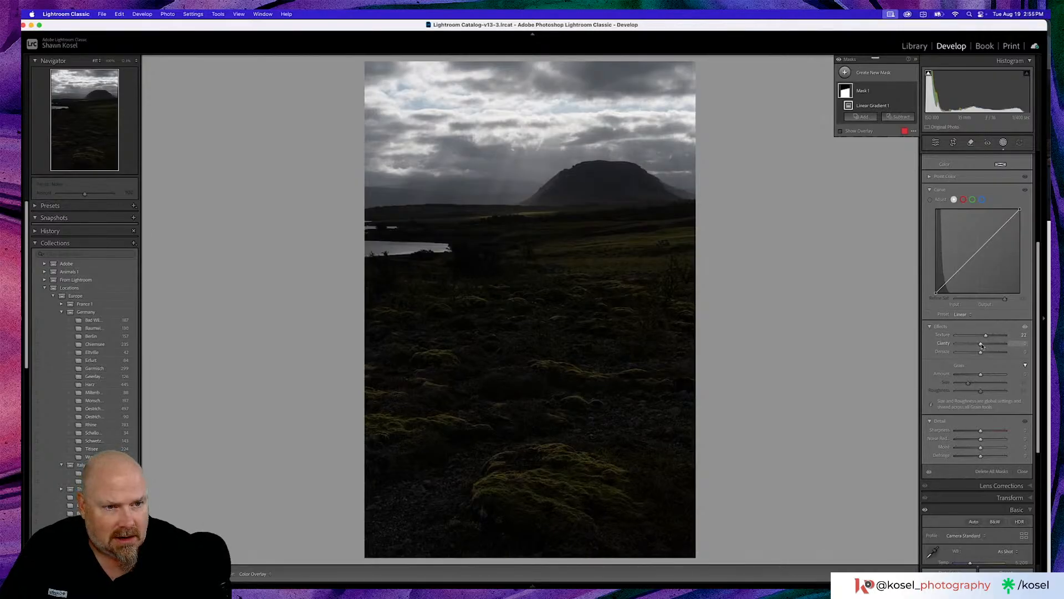
drag(981, 345, 985, 345)
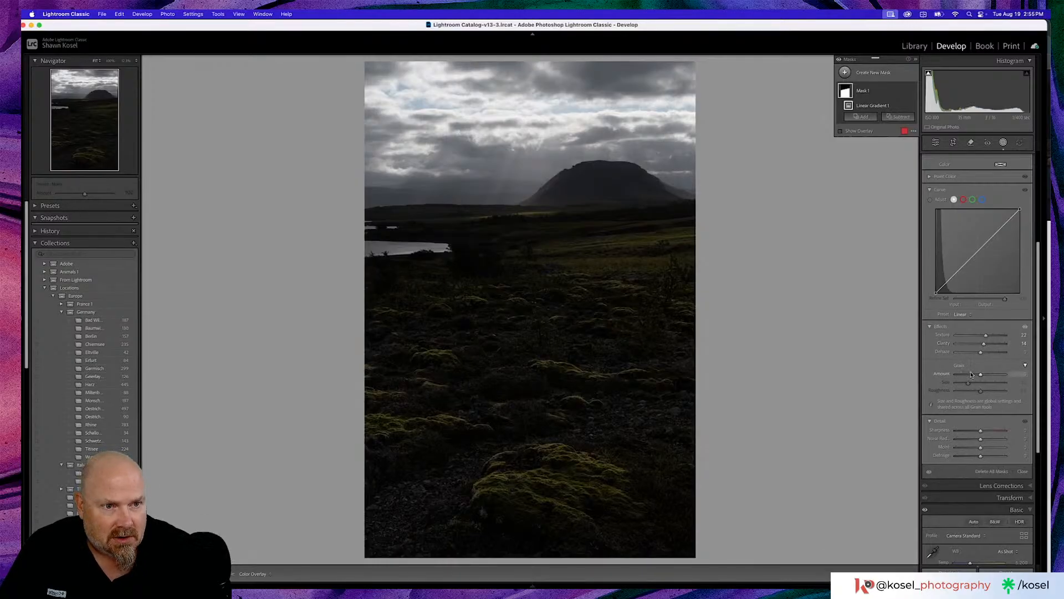
- Slightly raise the Blacks of the foreground gradient mask
scroll(970, 370, up, 5)
scroll(969, 366, up, 4)
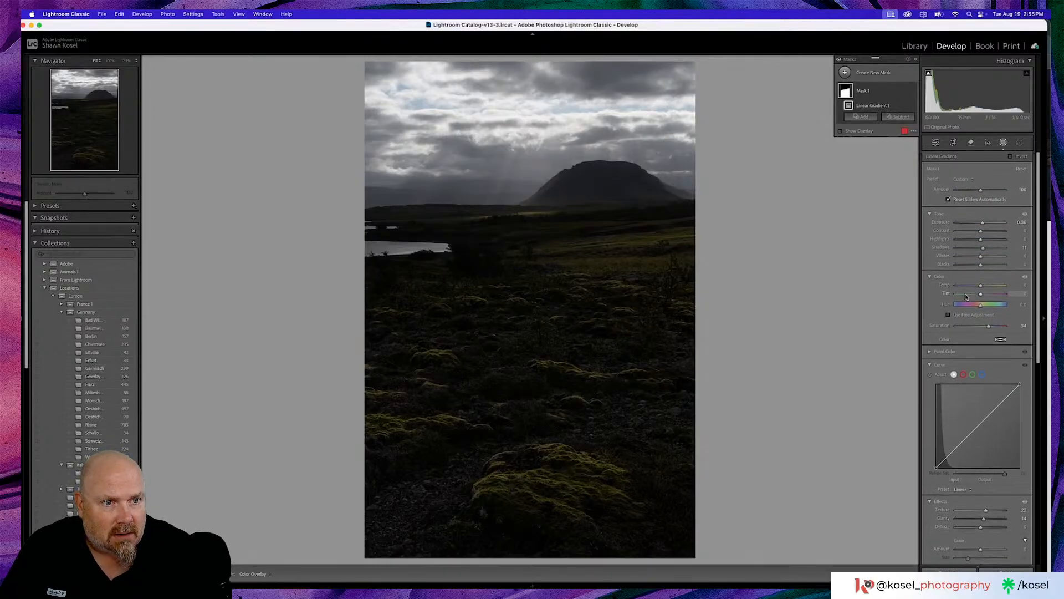
drag(981, 266, 983, 267)
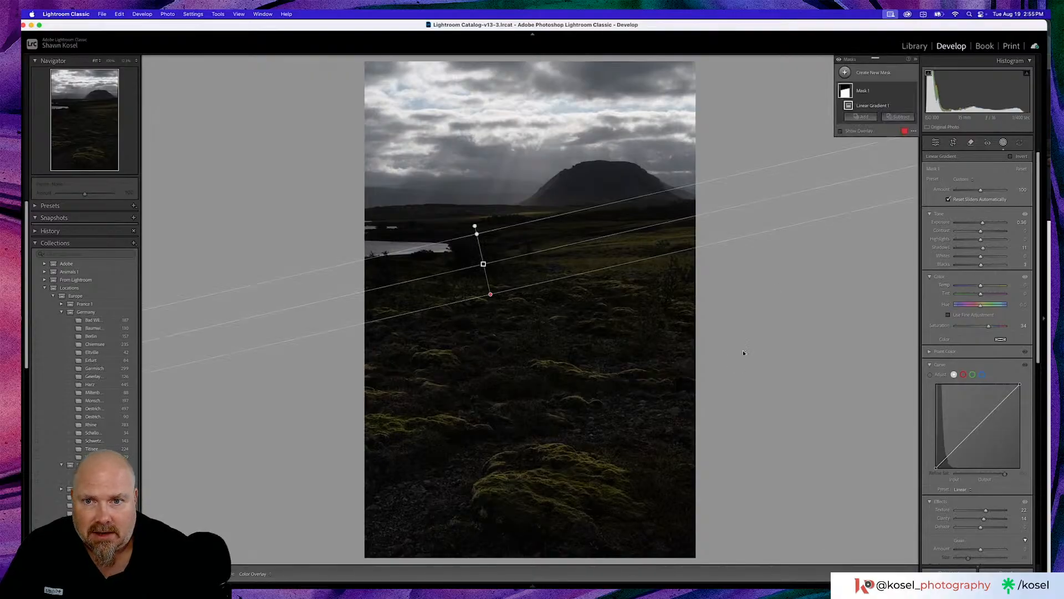
- Leave masking and slightly raise the whole photo's Texture and Clarity, then set Dehaze to +9 and Vibrance to +11
click(936, 144)
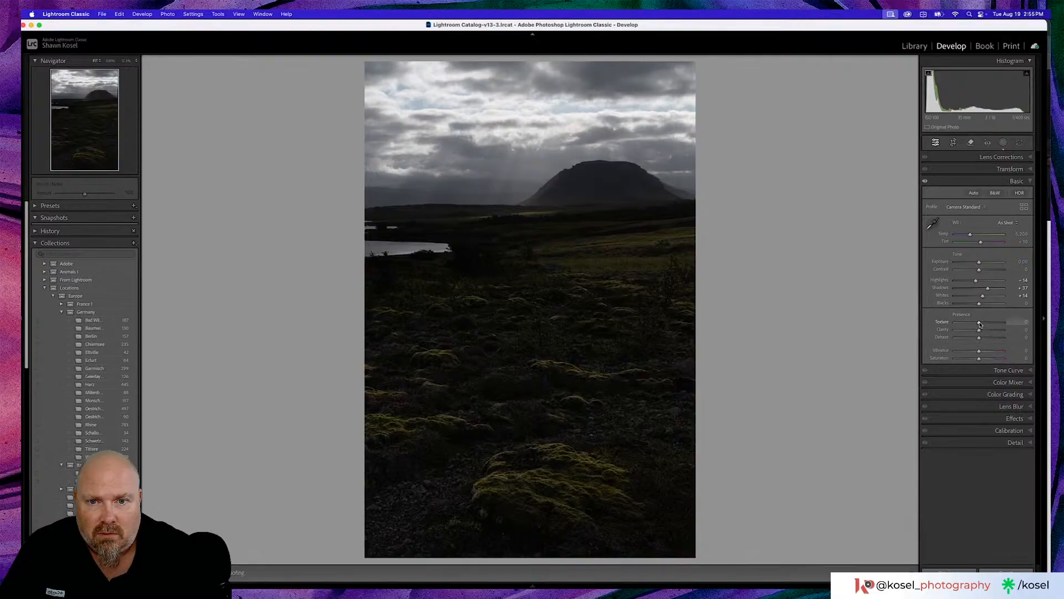
drag(979, 324, 981, 331)
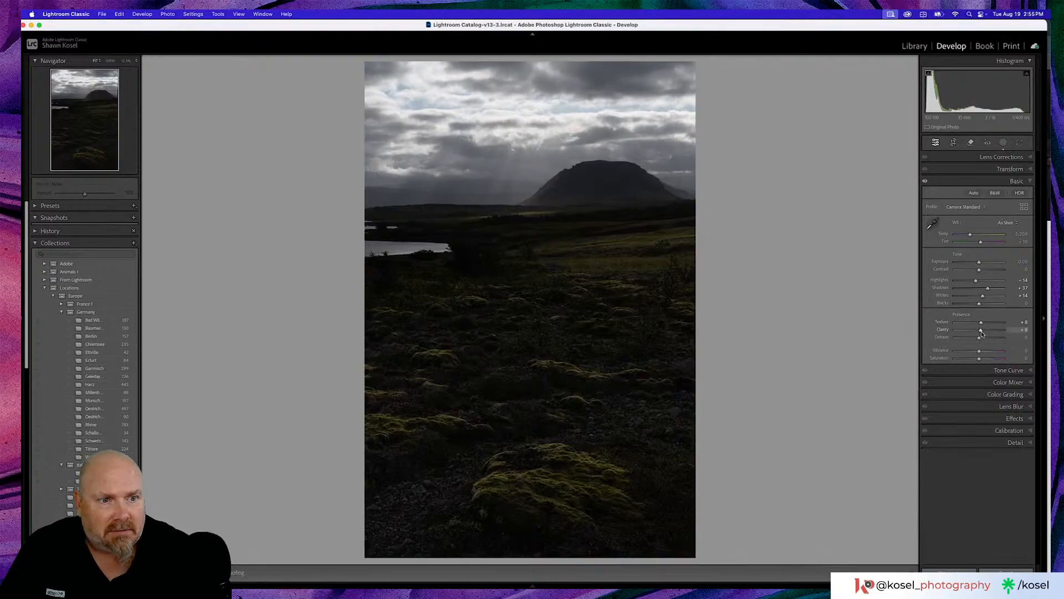
drag(980, 339, 984, 340)
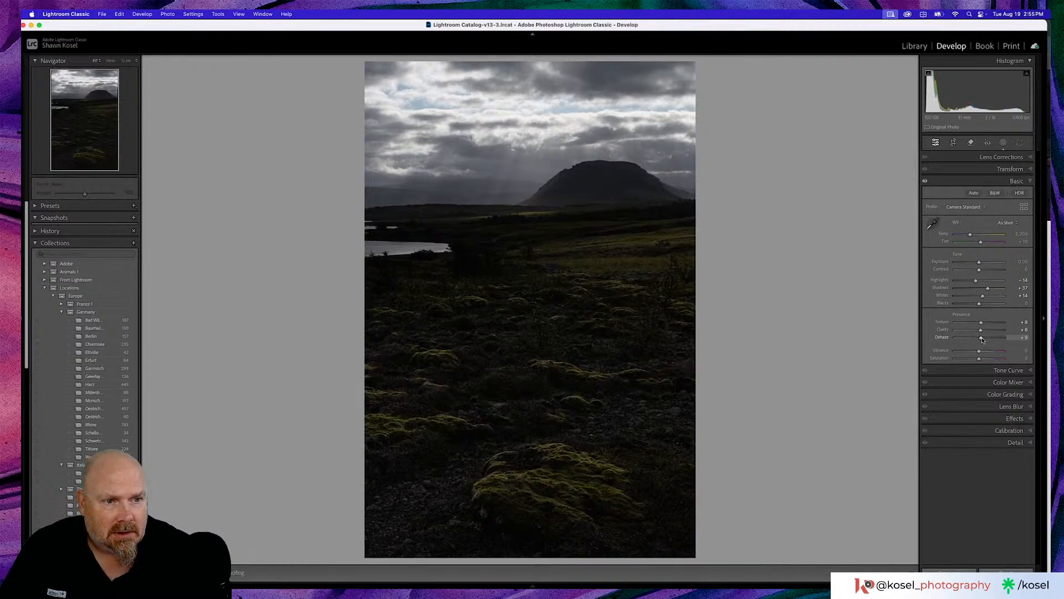
drag(980, 352, 982, 352)
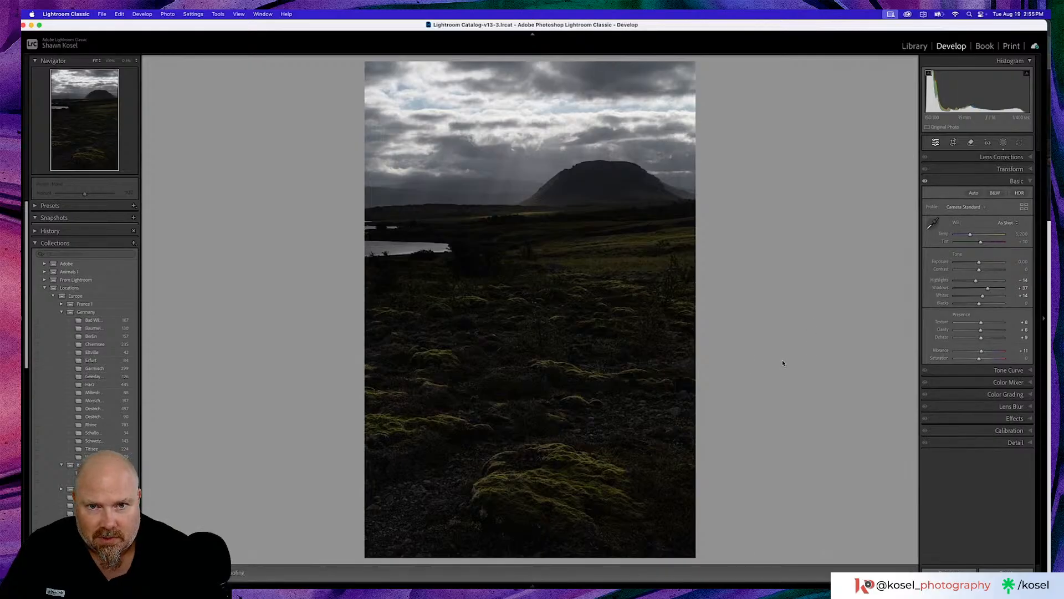
- Lift the tone curve's black point to an output of about 6 and add a midtone point at input 131, output 128
click(1001, 370)
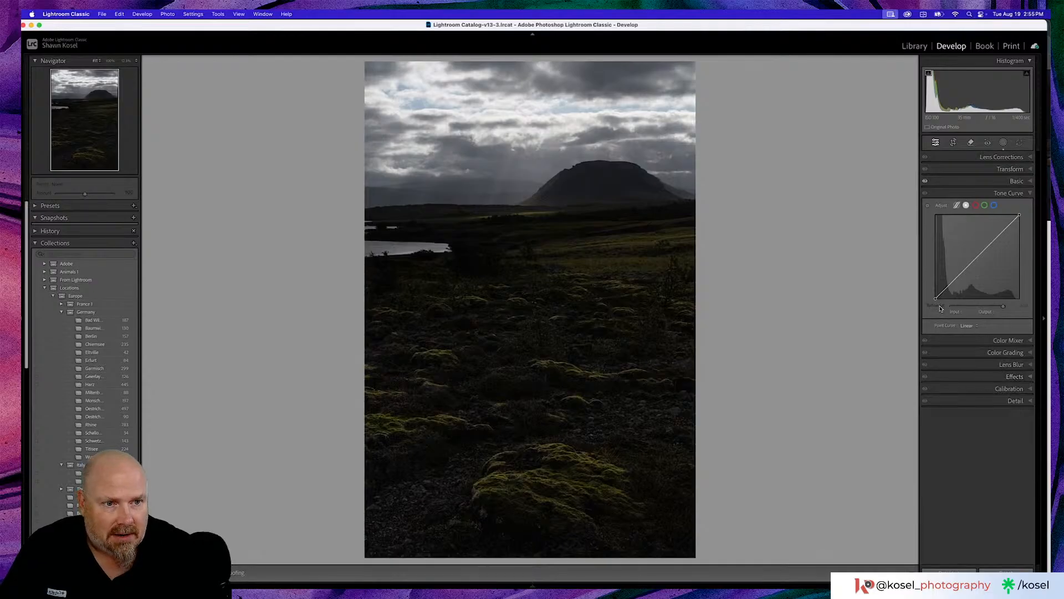
drag(936, 300, 932, 300)
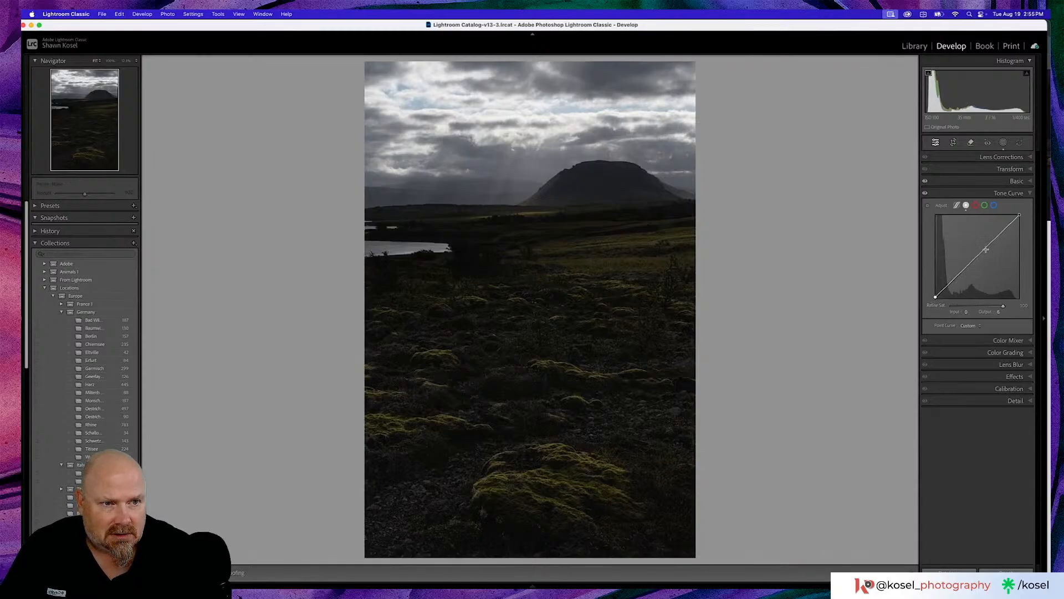
drag(978, 255, 979, 258)
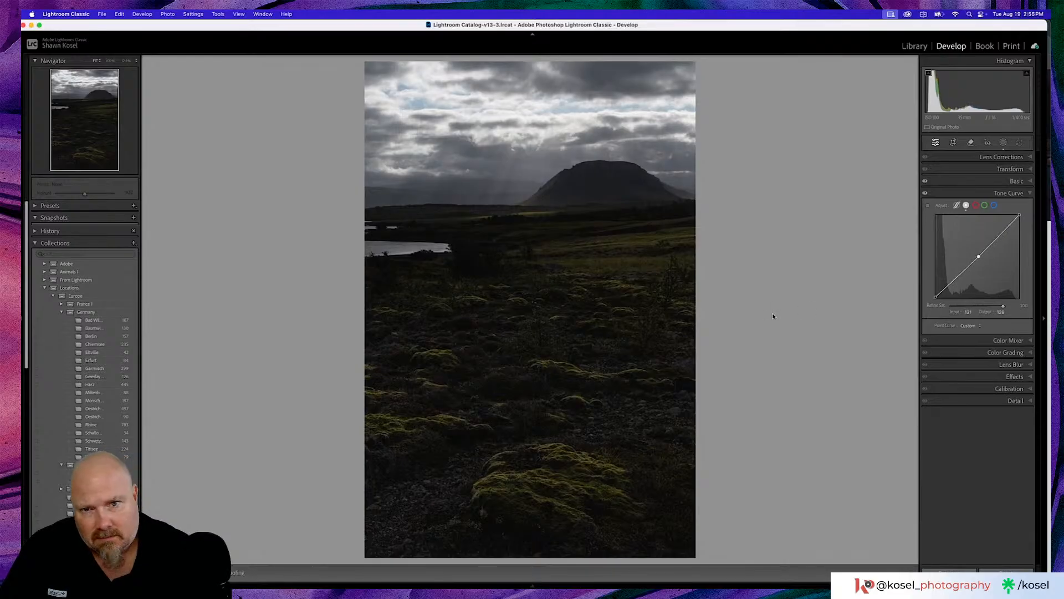
- Compare the edited landscape with its unedited Before version several times, ending on the edited view
key(backslash)
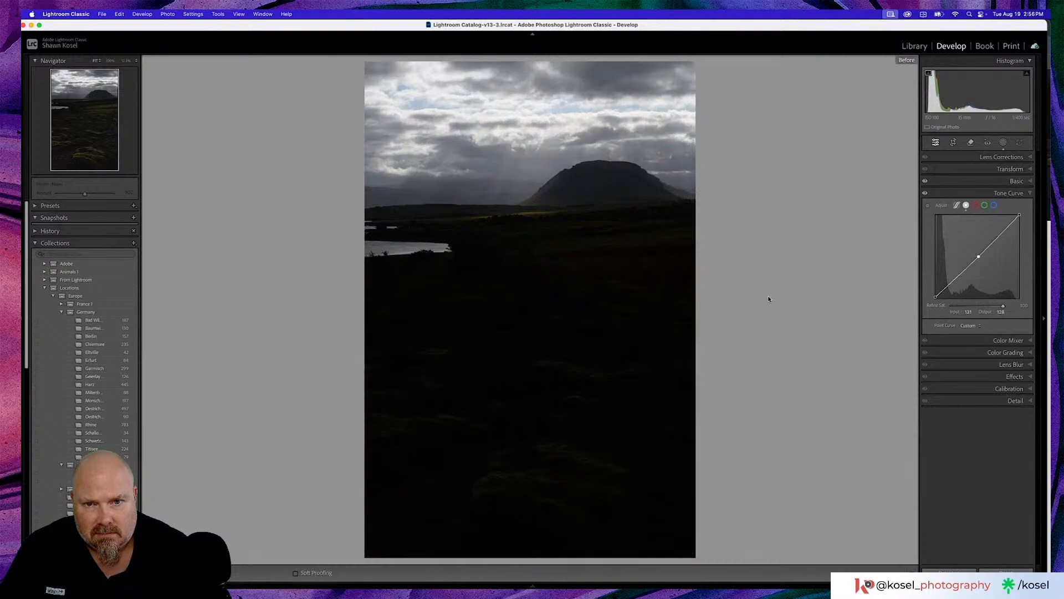
key(backslash)
key(backslash)
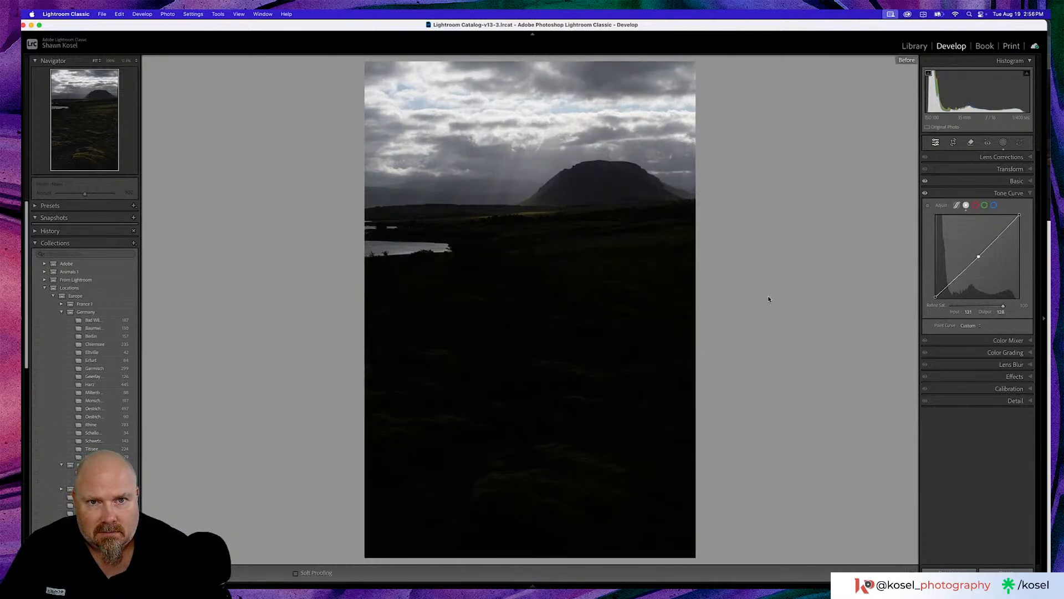
key(backslash)
key(backslash)
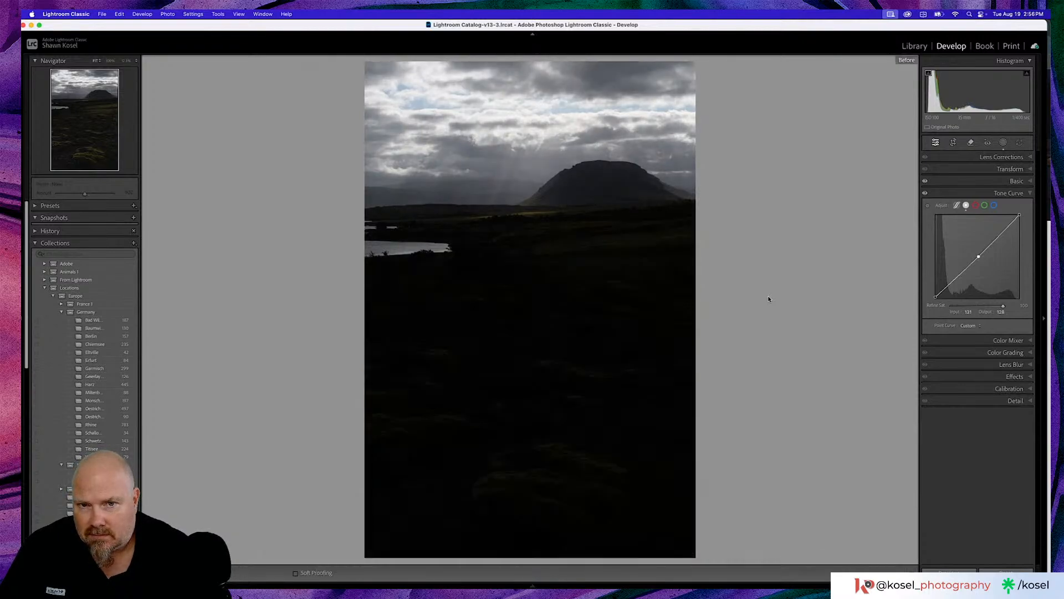
key(backslash)
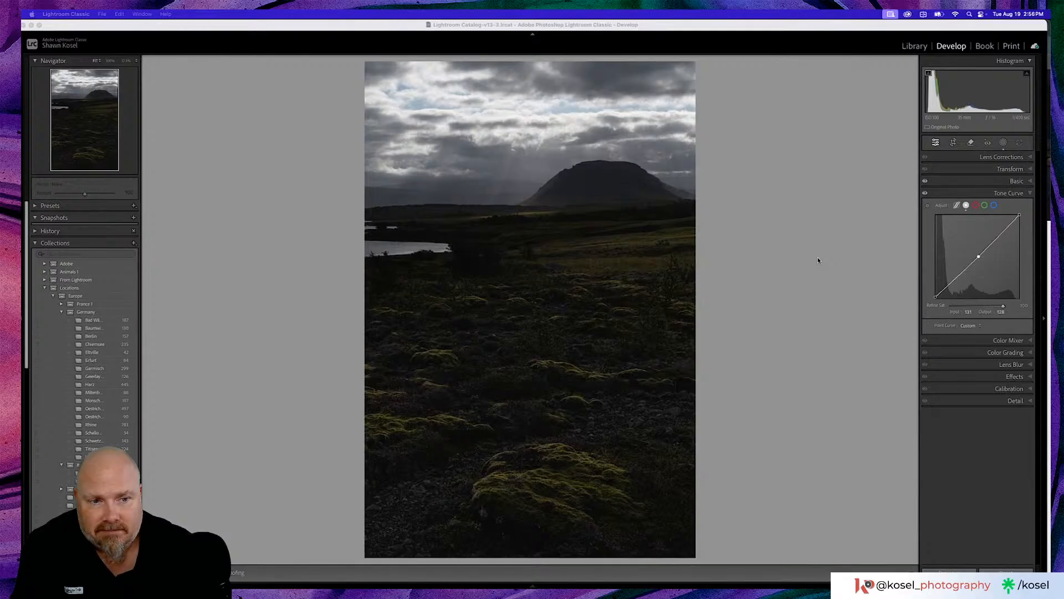
click(1005, 364)
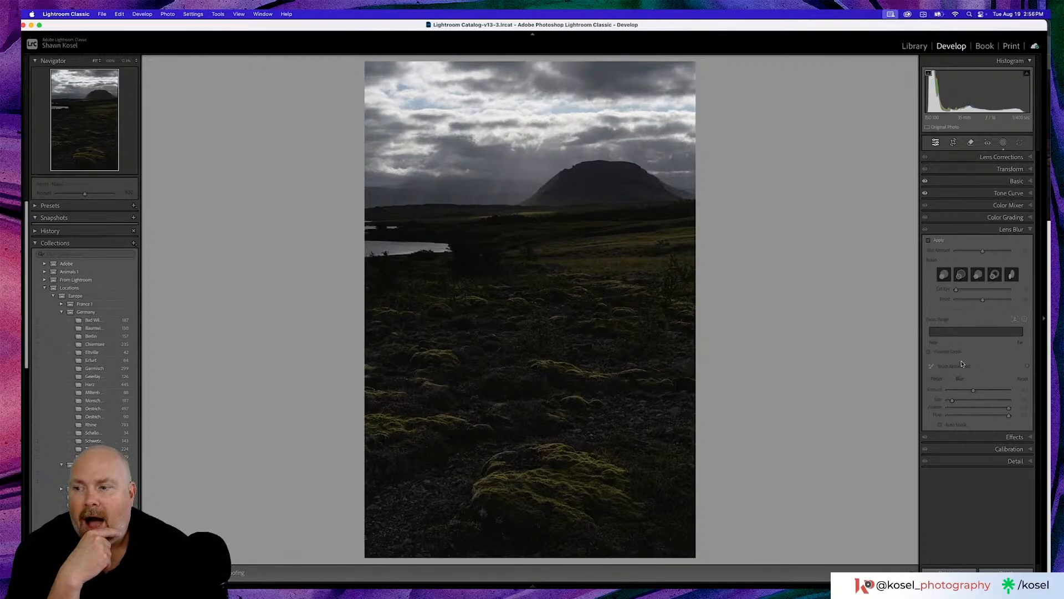
click(1010, 230)
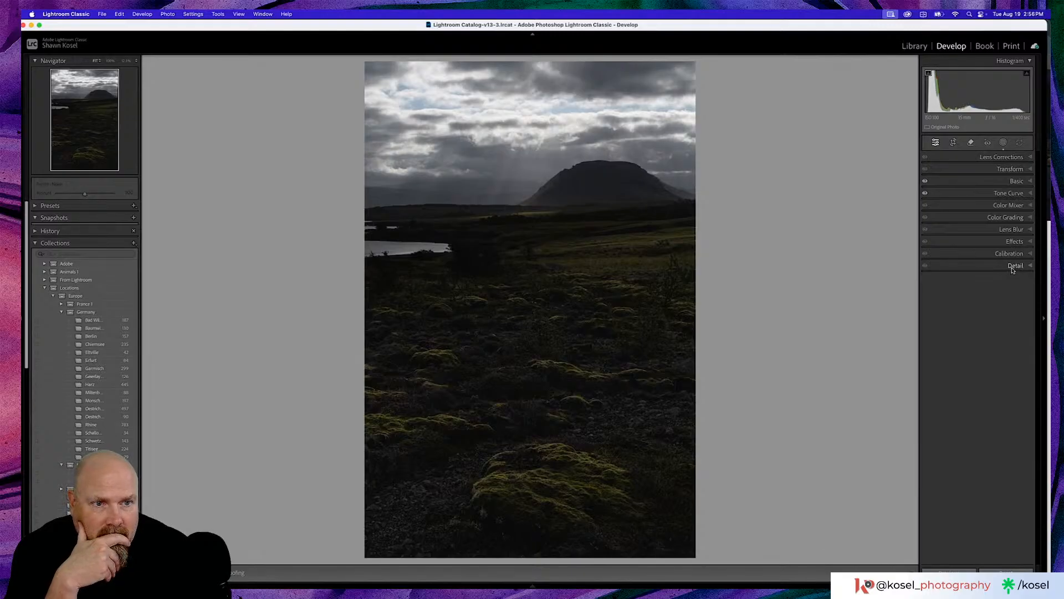
- Set the photo's Sharpening Amount to 73 and its Masking to 63
click(1015, 266)
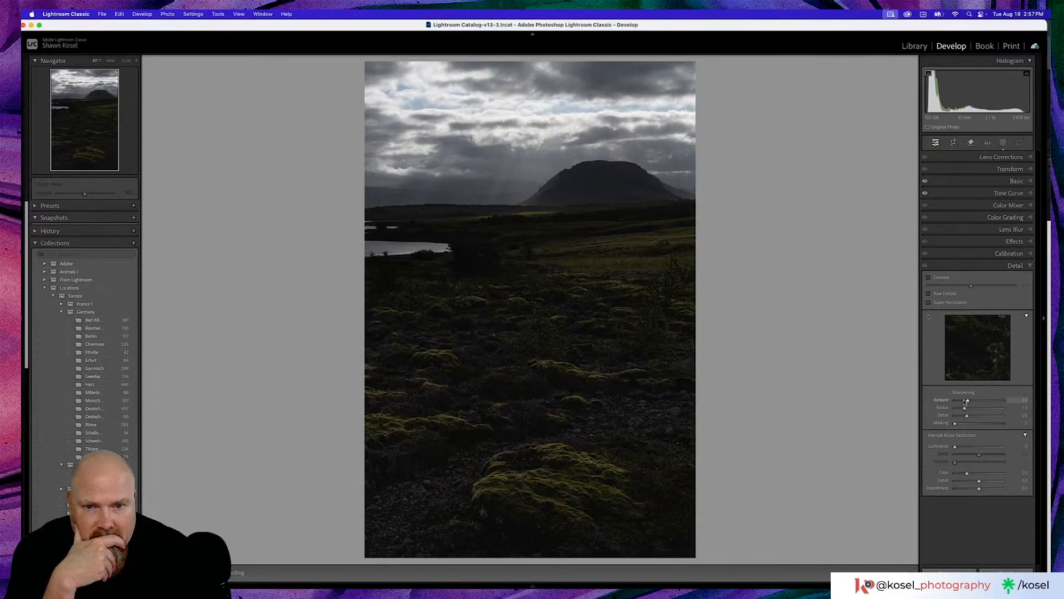
drag(965, 402, 977, 402)
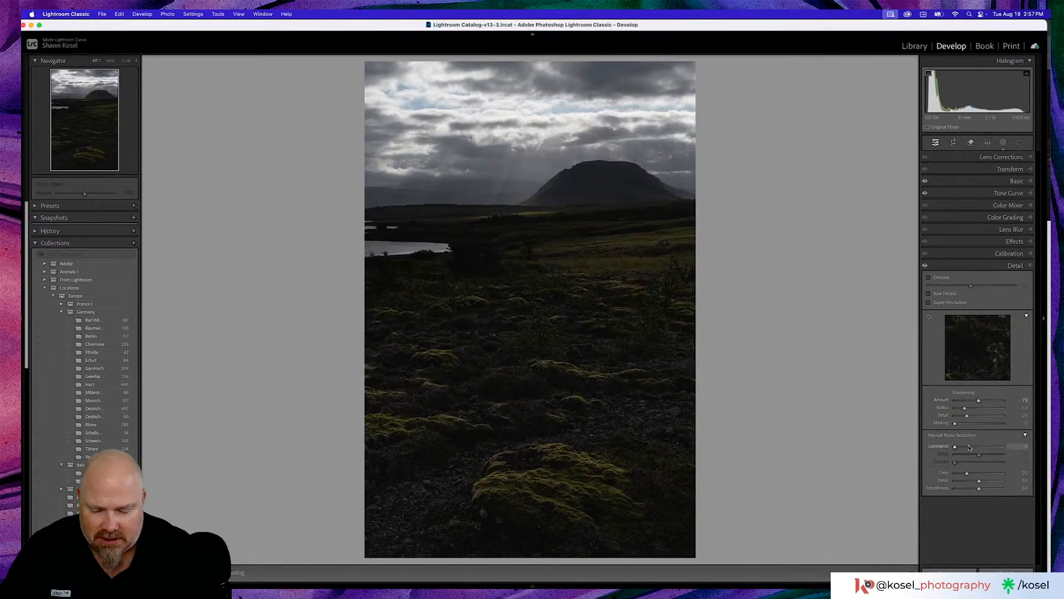
drag(954, 423, 985, 426)
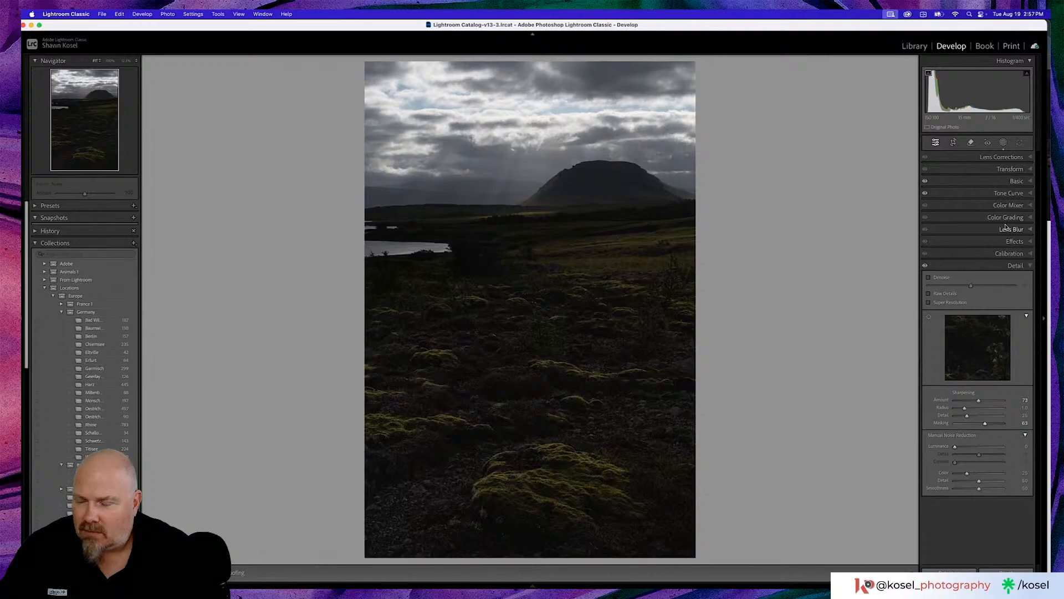
click(1017, 266)
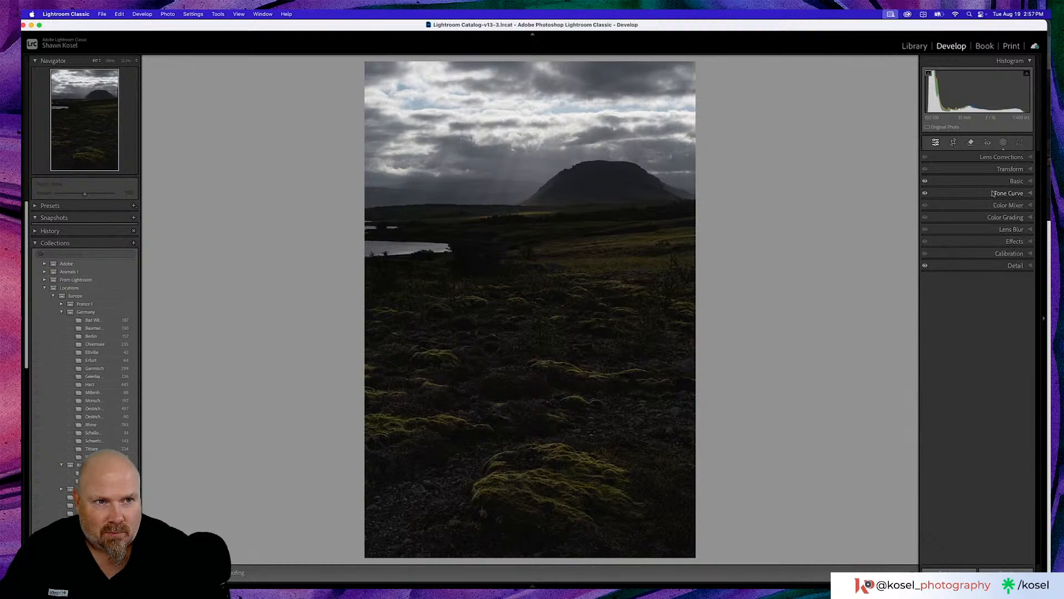
- Reopen the foreground linear gradient mask, set its Shadows to 18 and leave masking
click(1003, 143)
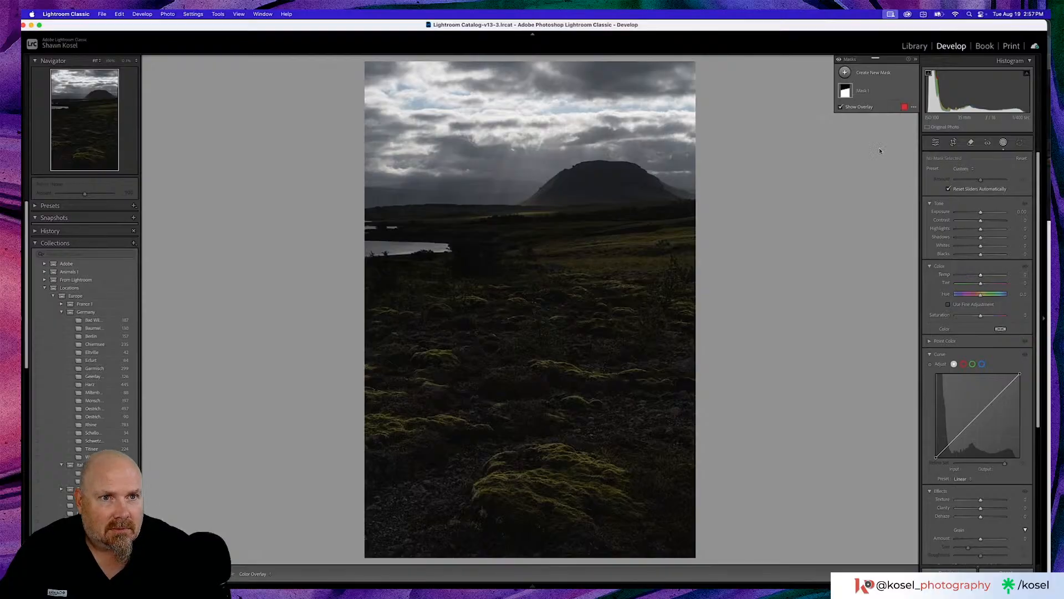
click(856, 90)
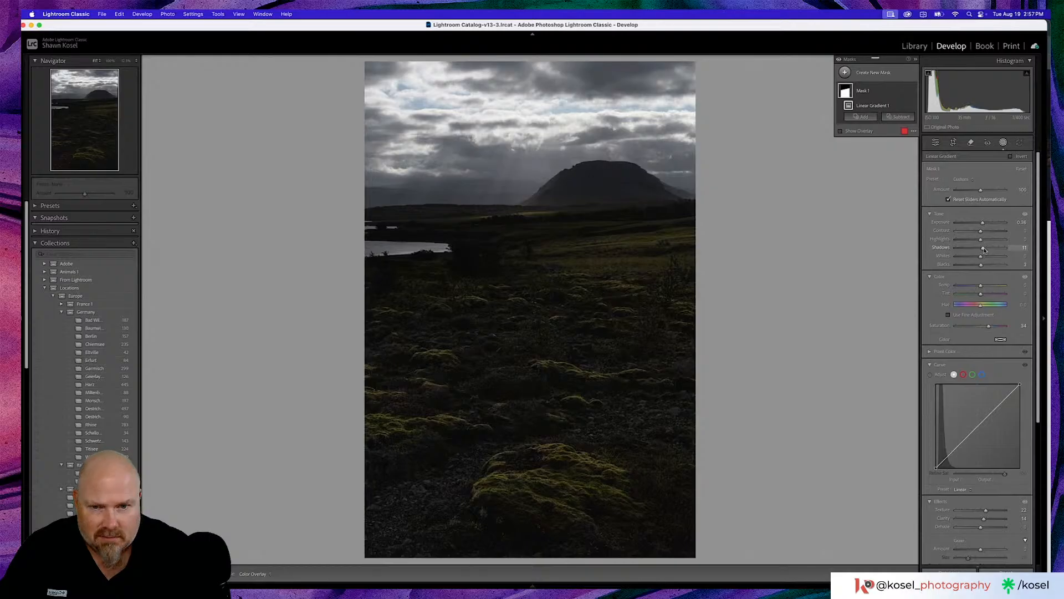
drag(983, 249, 982, 250)
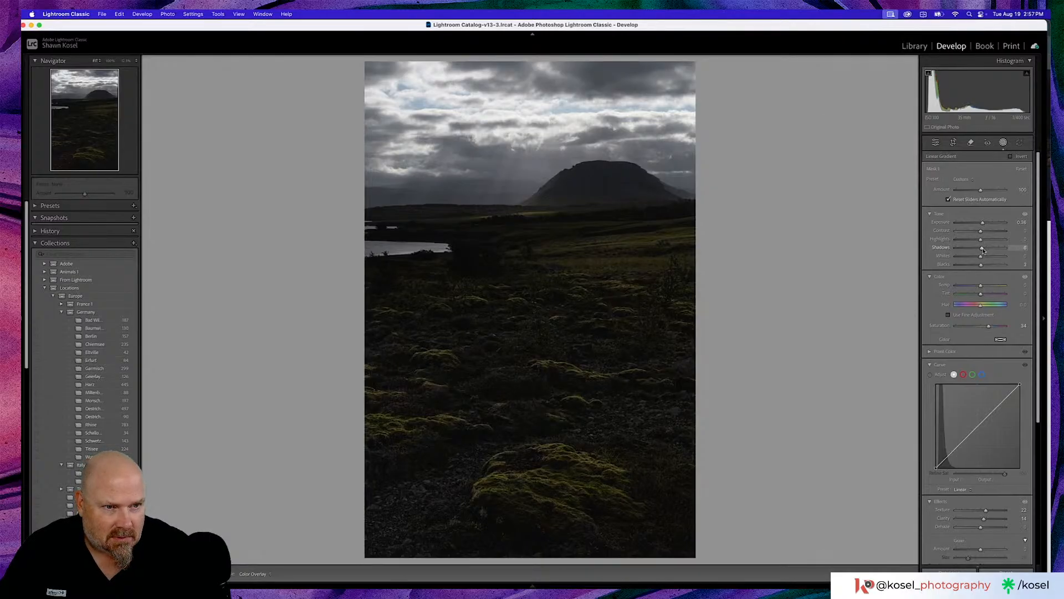
drag(983, 251, 986, 250)
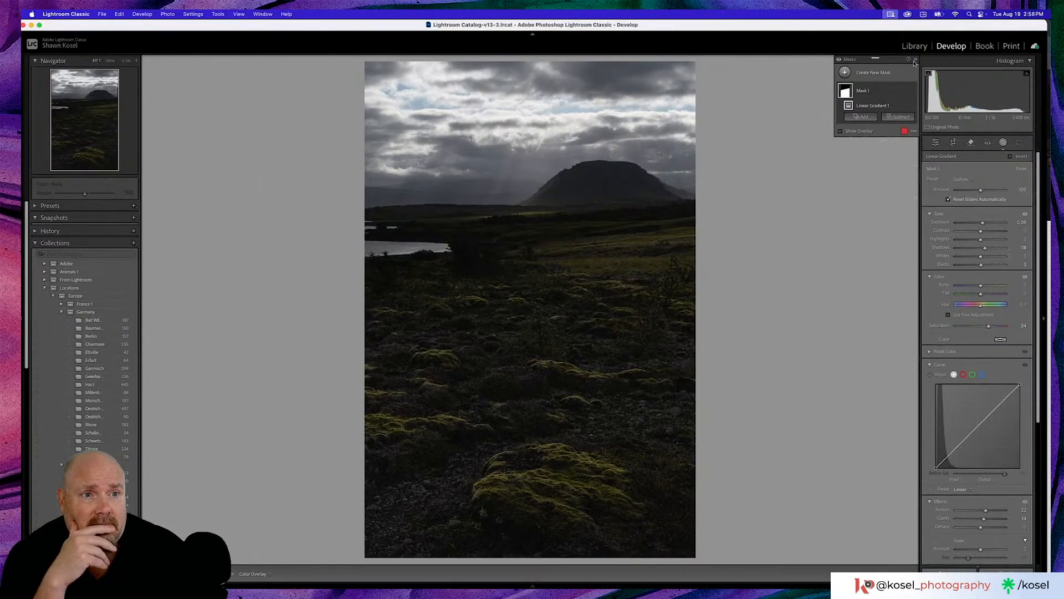
click(936, 143)
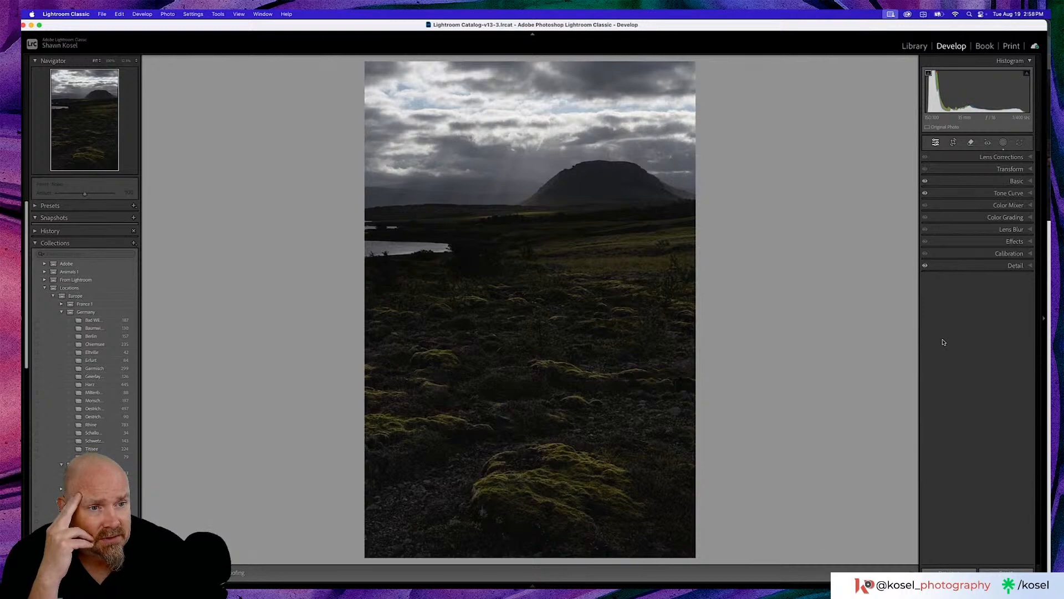
- Review the Detail settings, then check the finished edit once against the Before version
click(1006, 266)
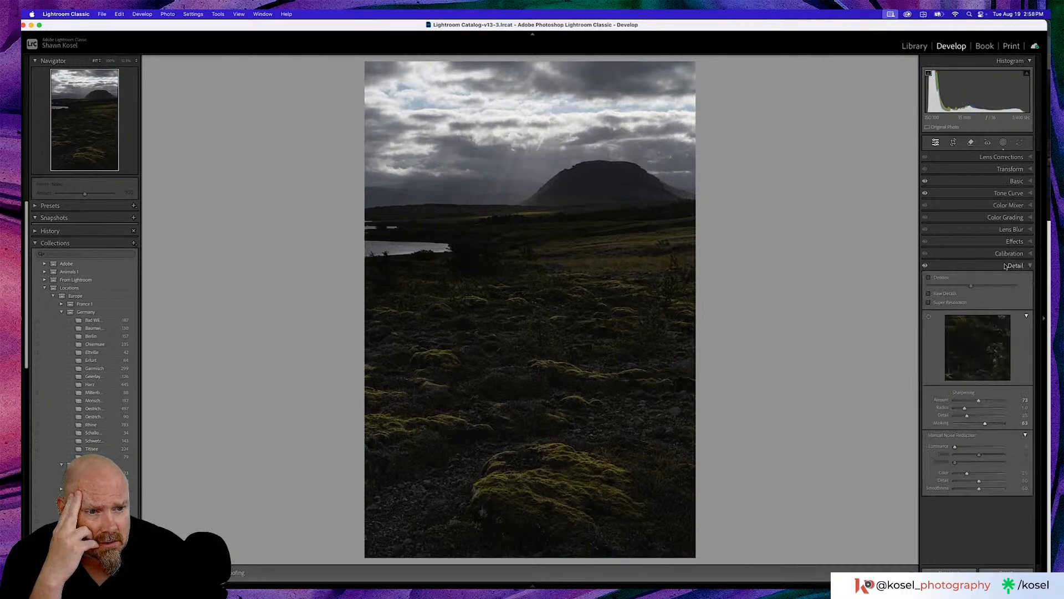
click(1006, 266)
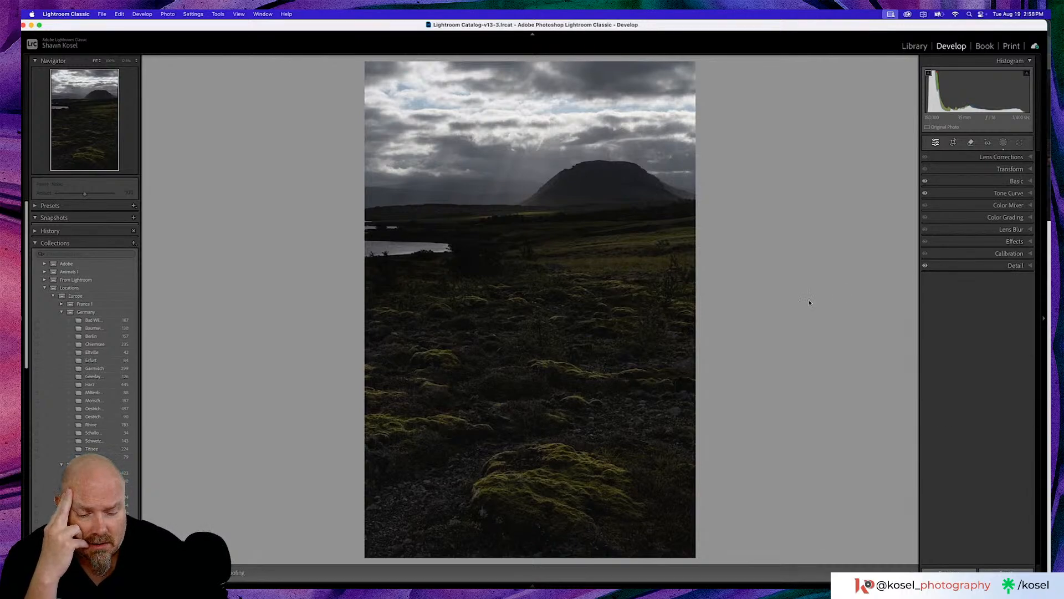
key(backslash)
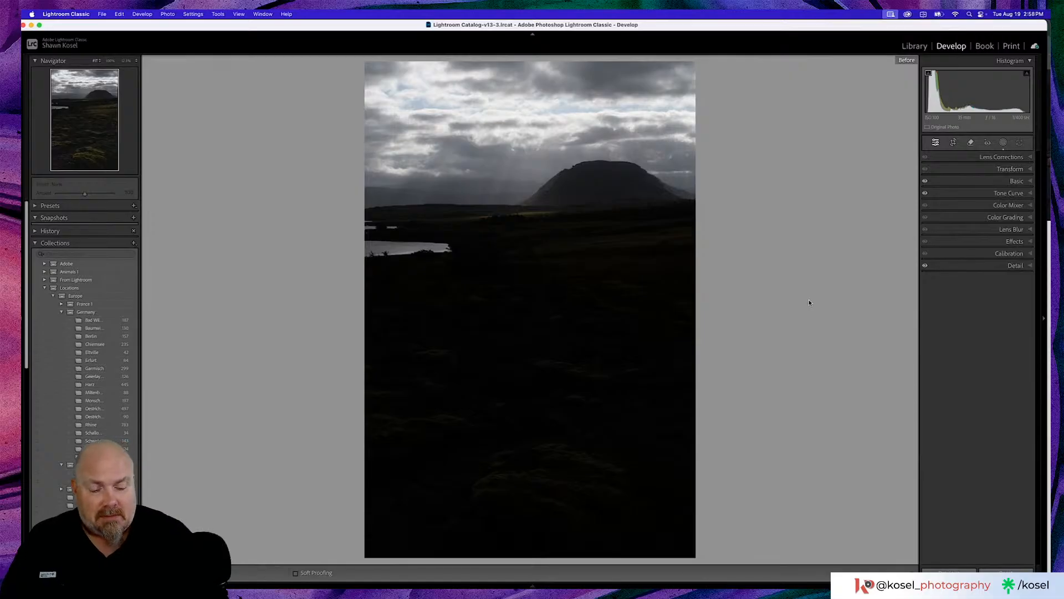
key(backslash)
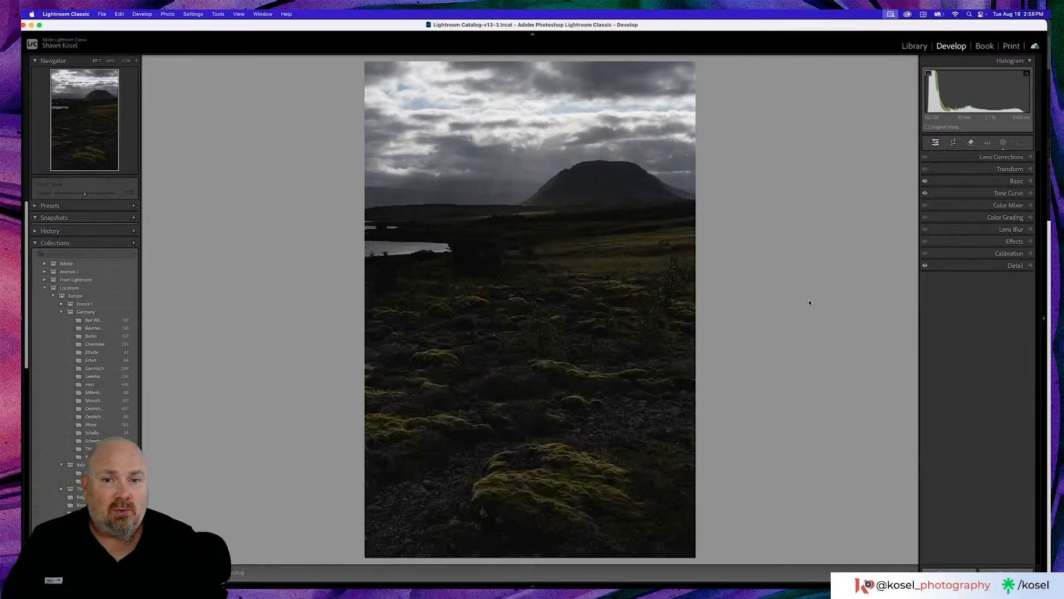